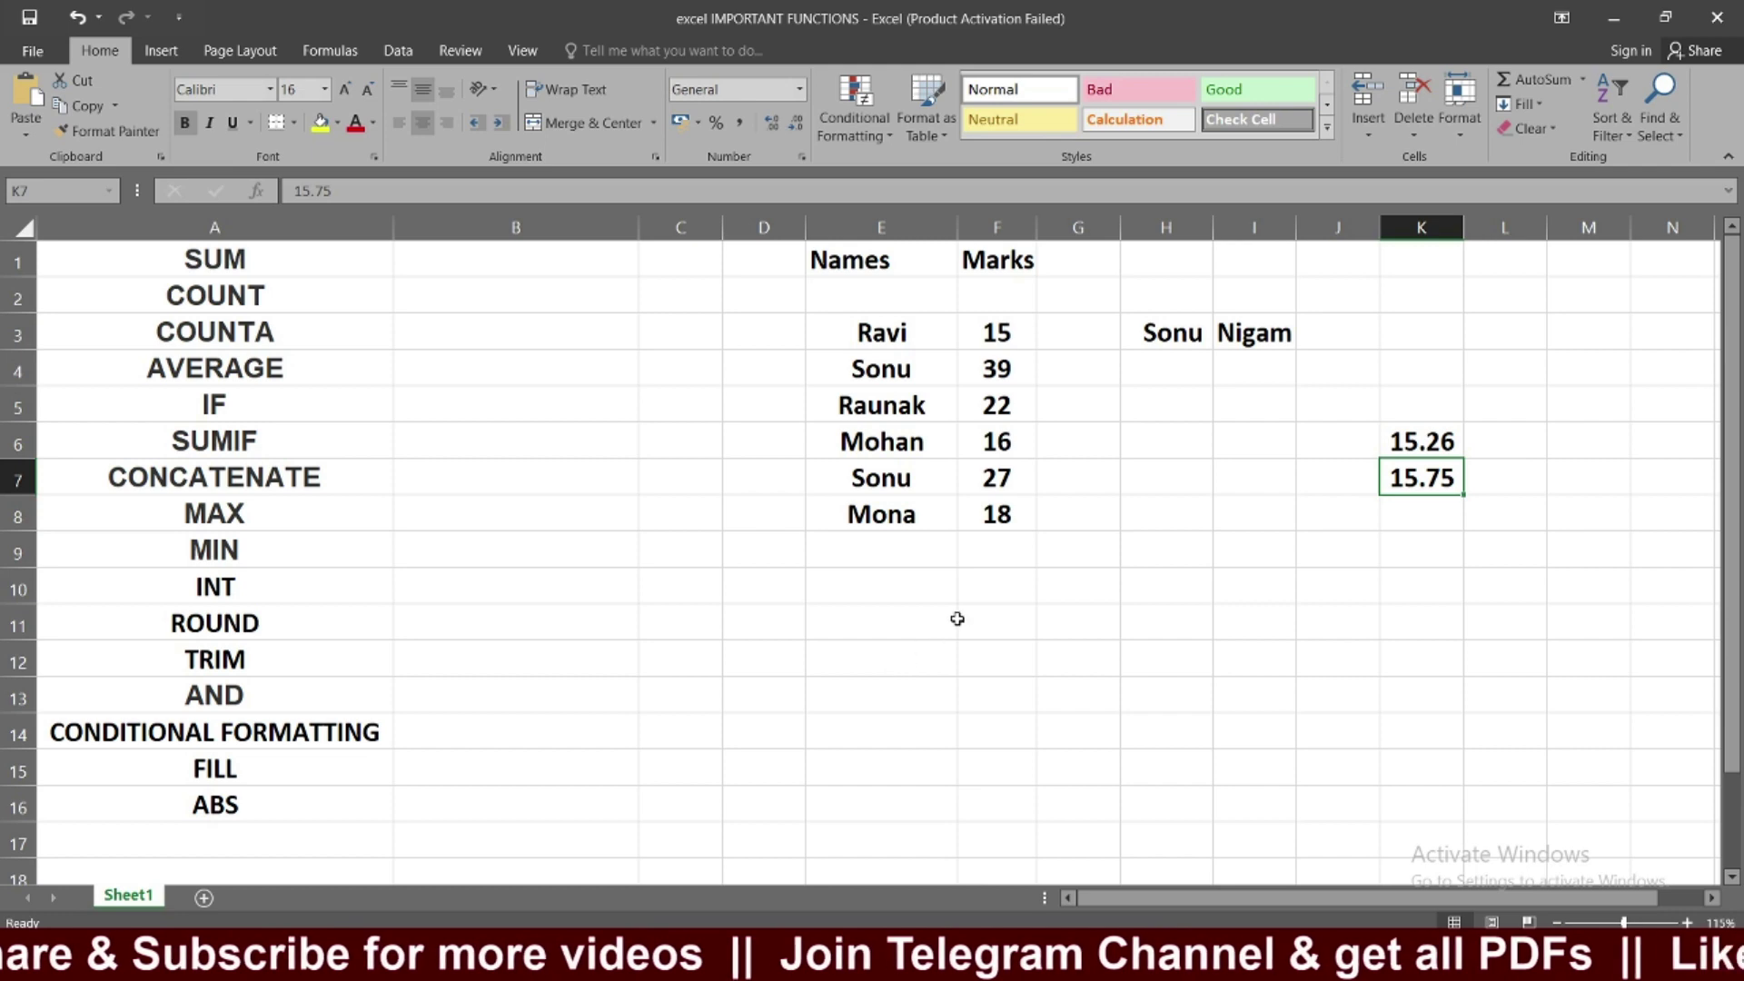
Step: Enter =SUM(F5:F8) in F11 to total the four marks as 83
click(898, 639)
click(988, 625)
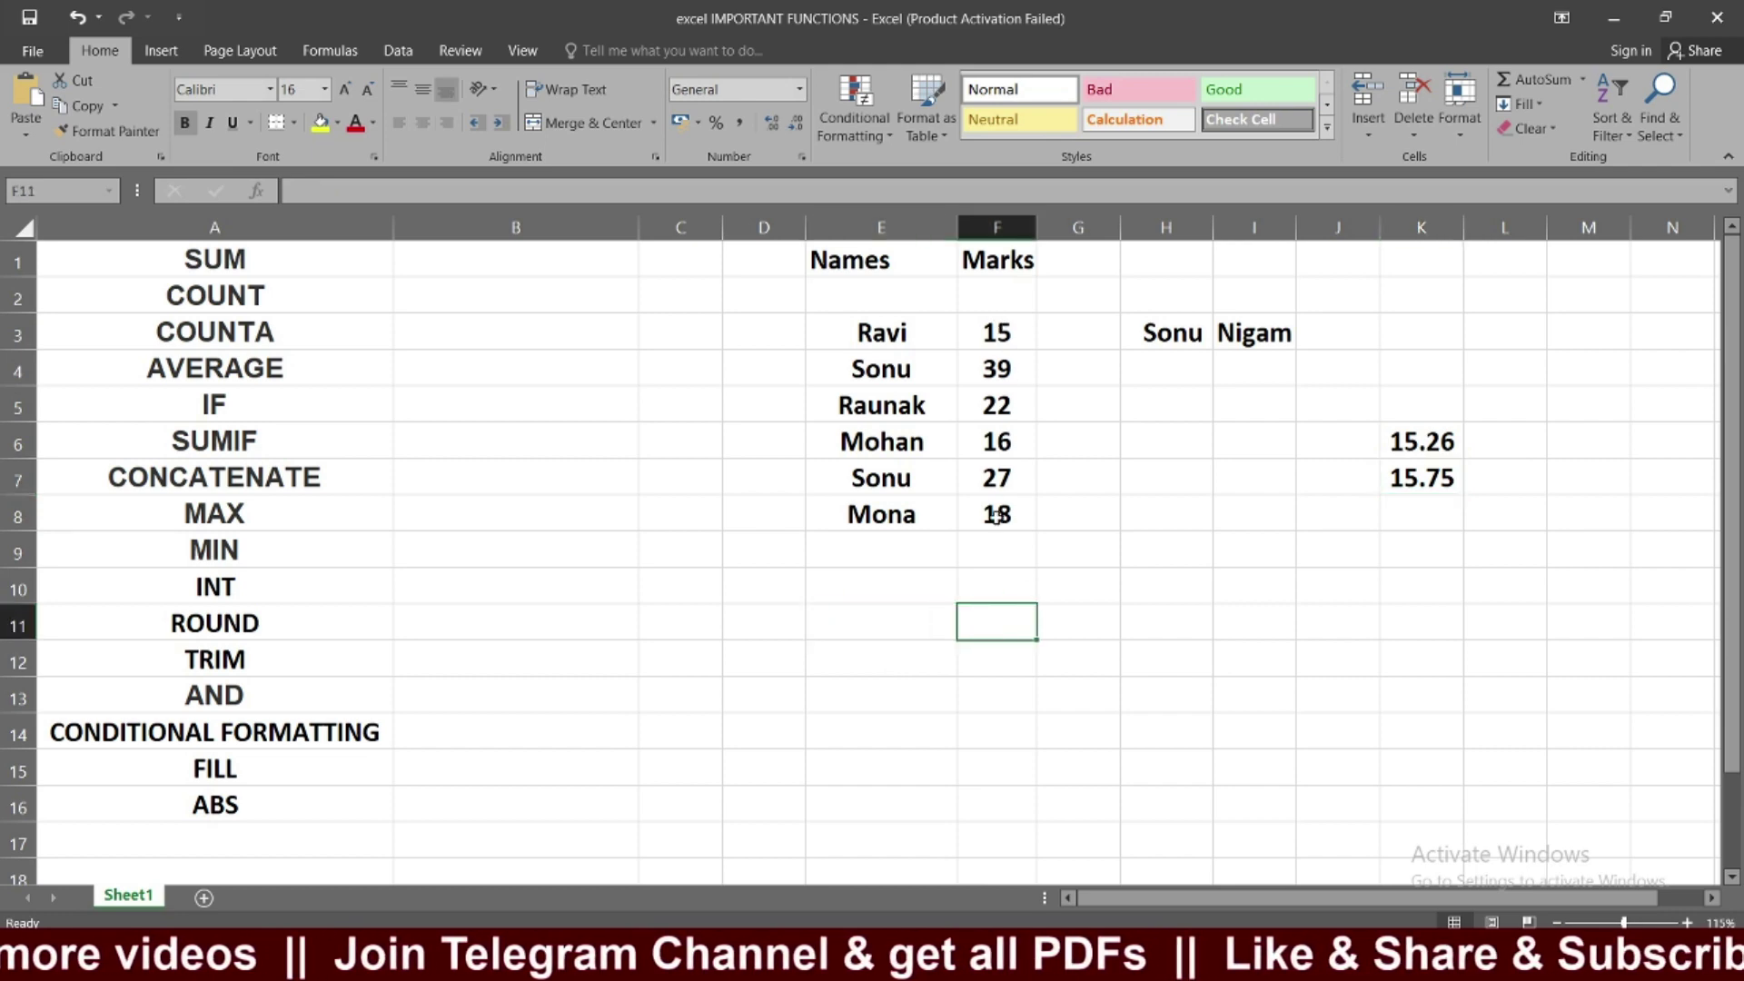
text(=)
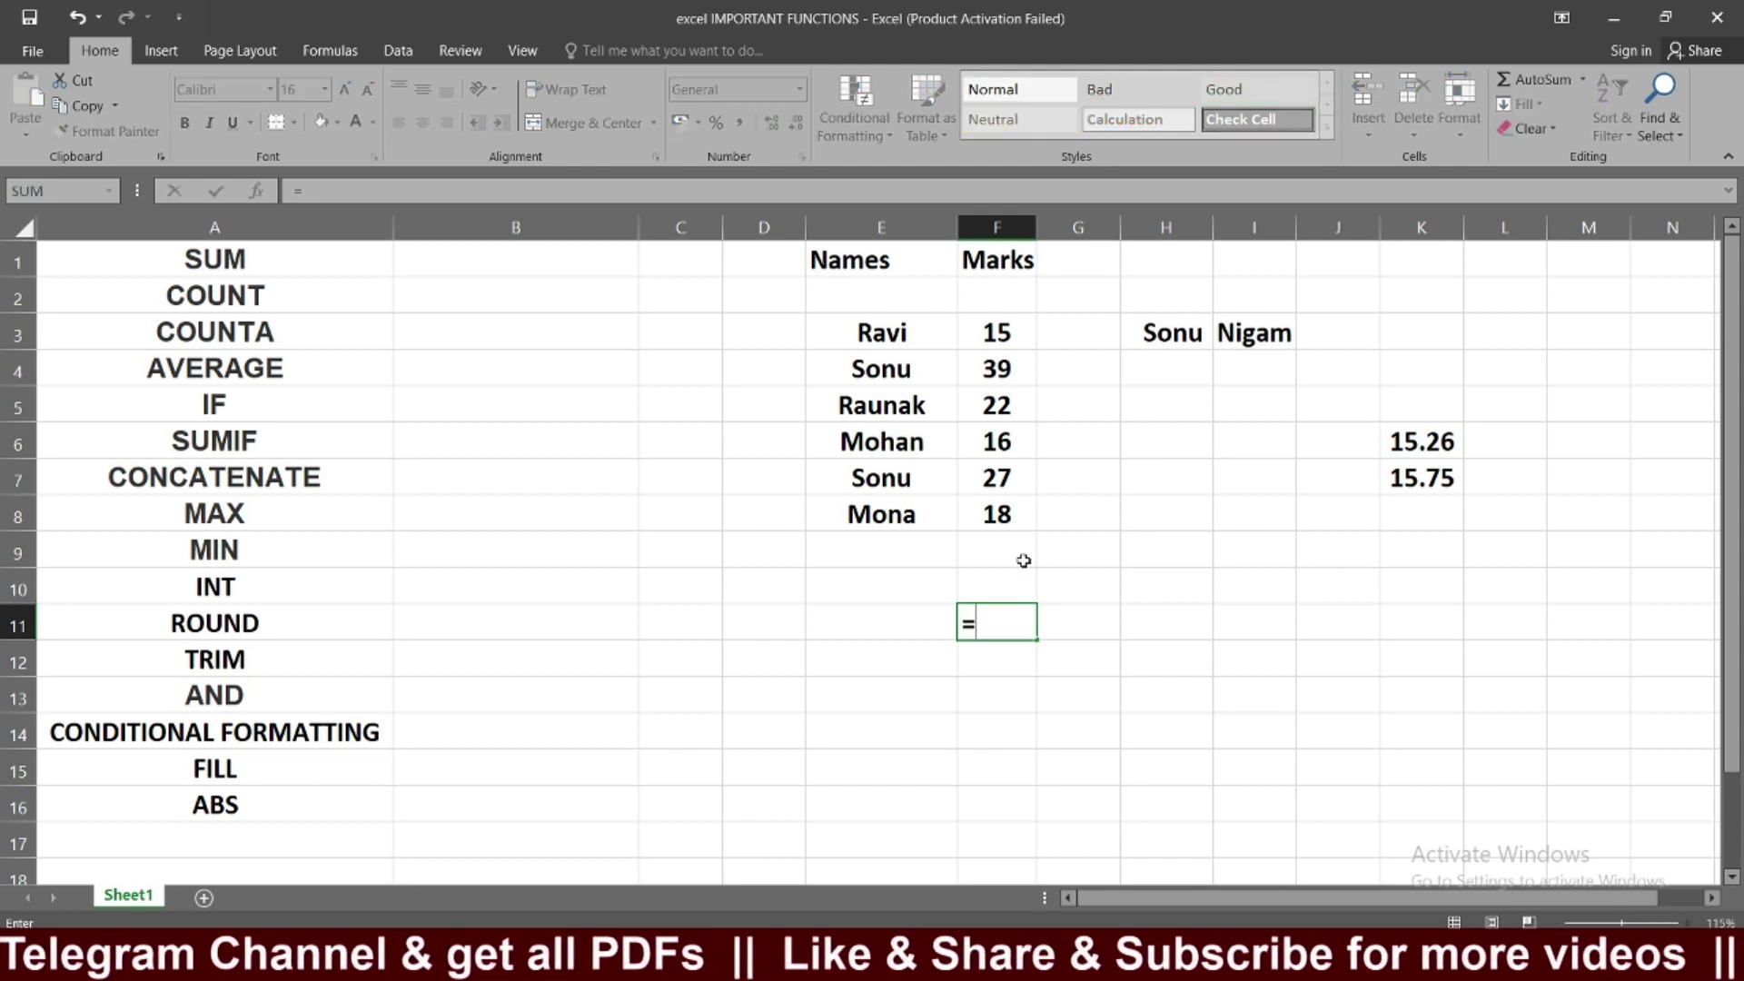
text(sum)
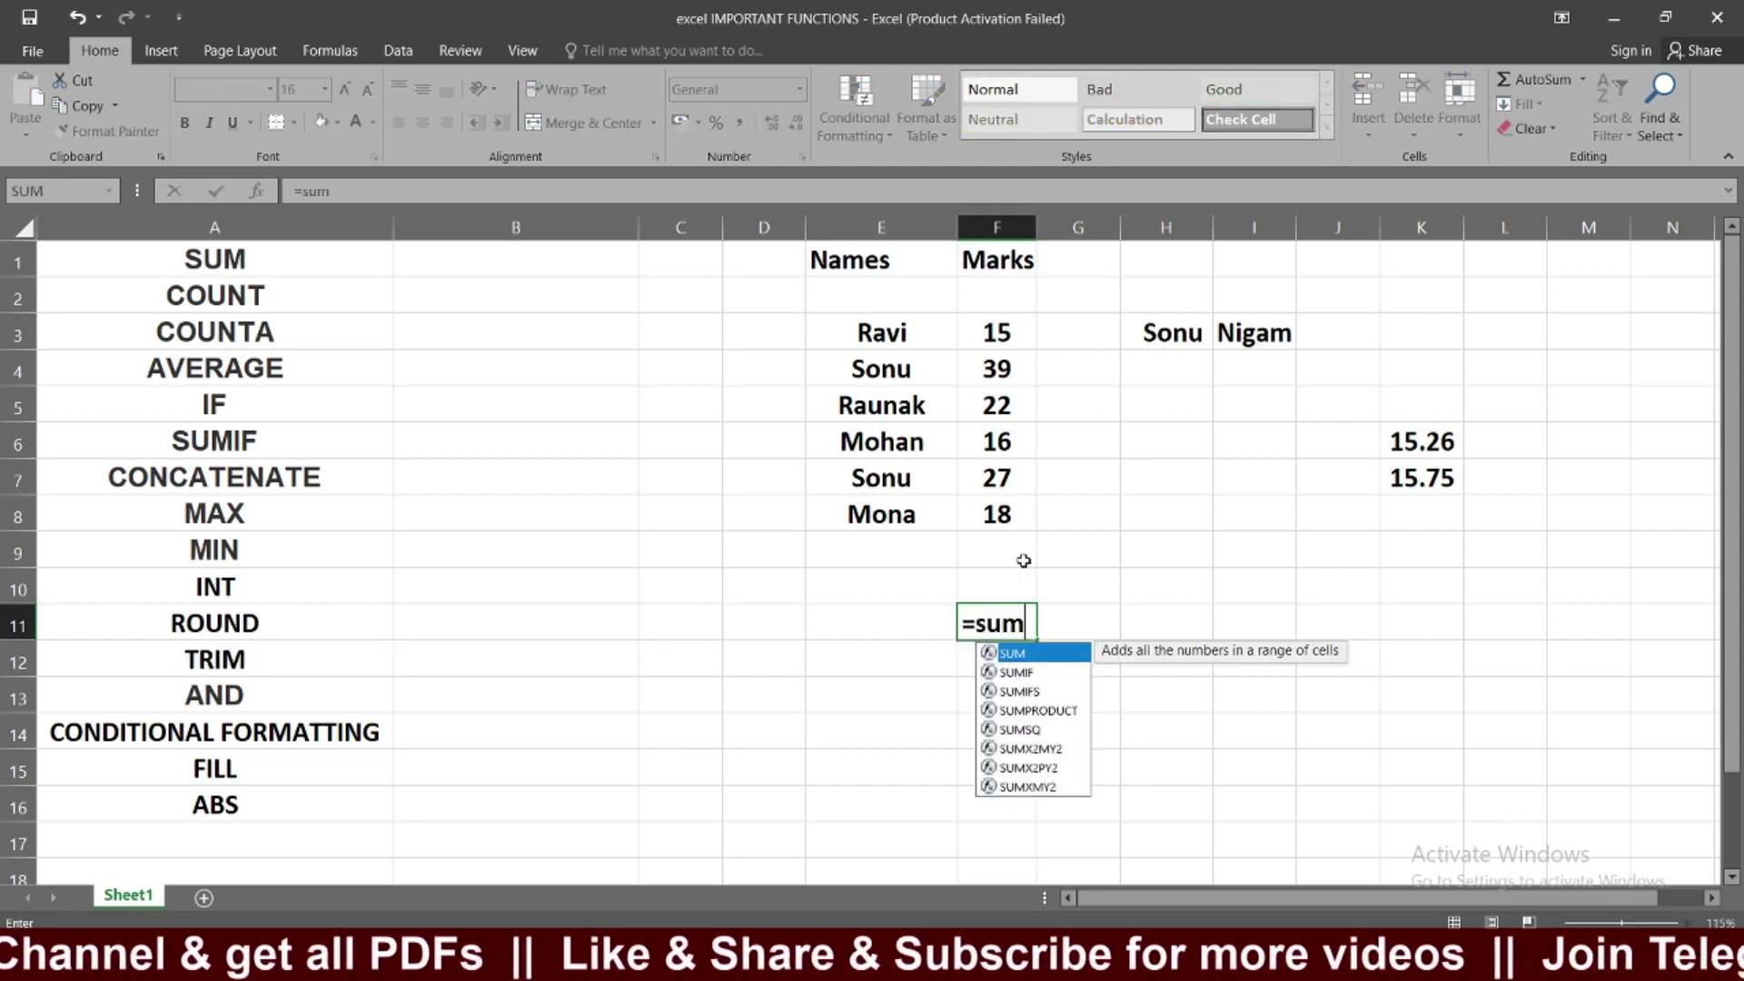
text(()
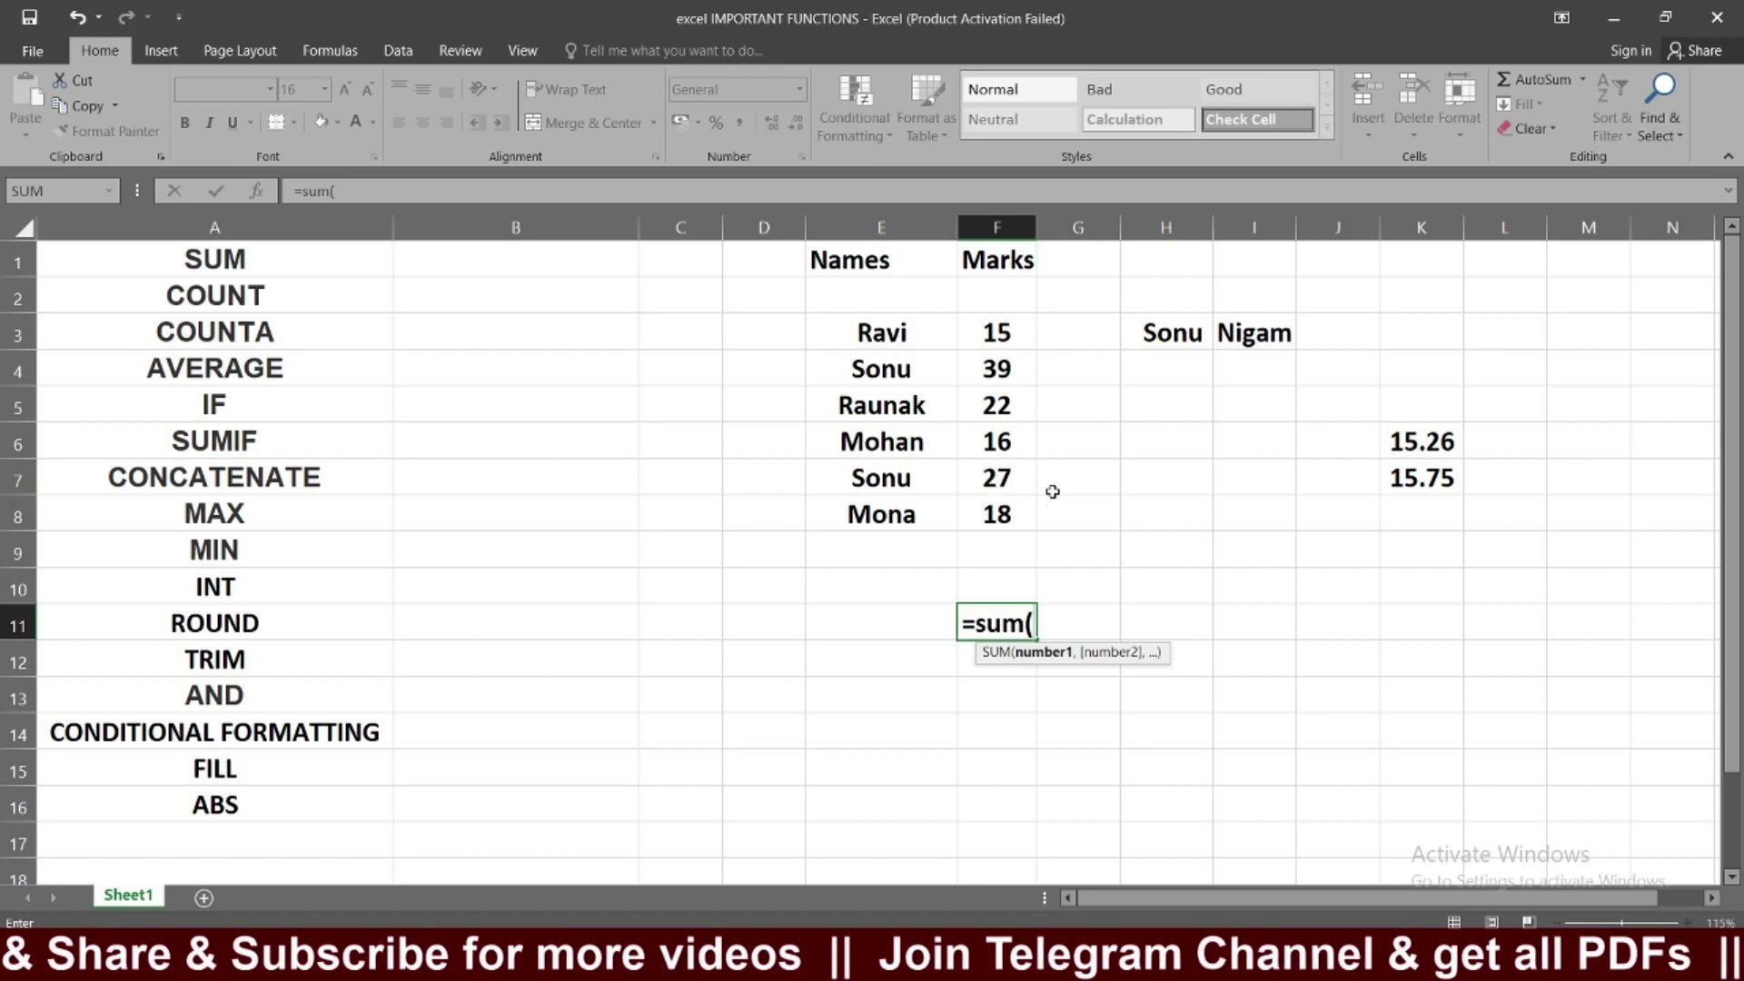
drag(992, 406, 992, 510)
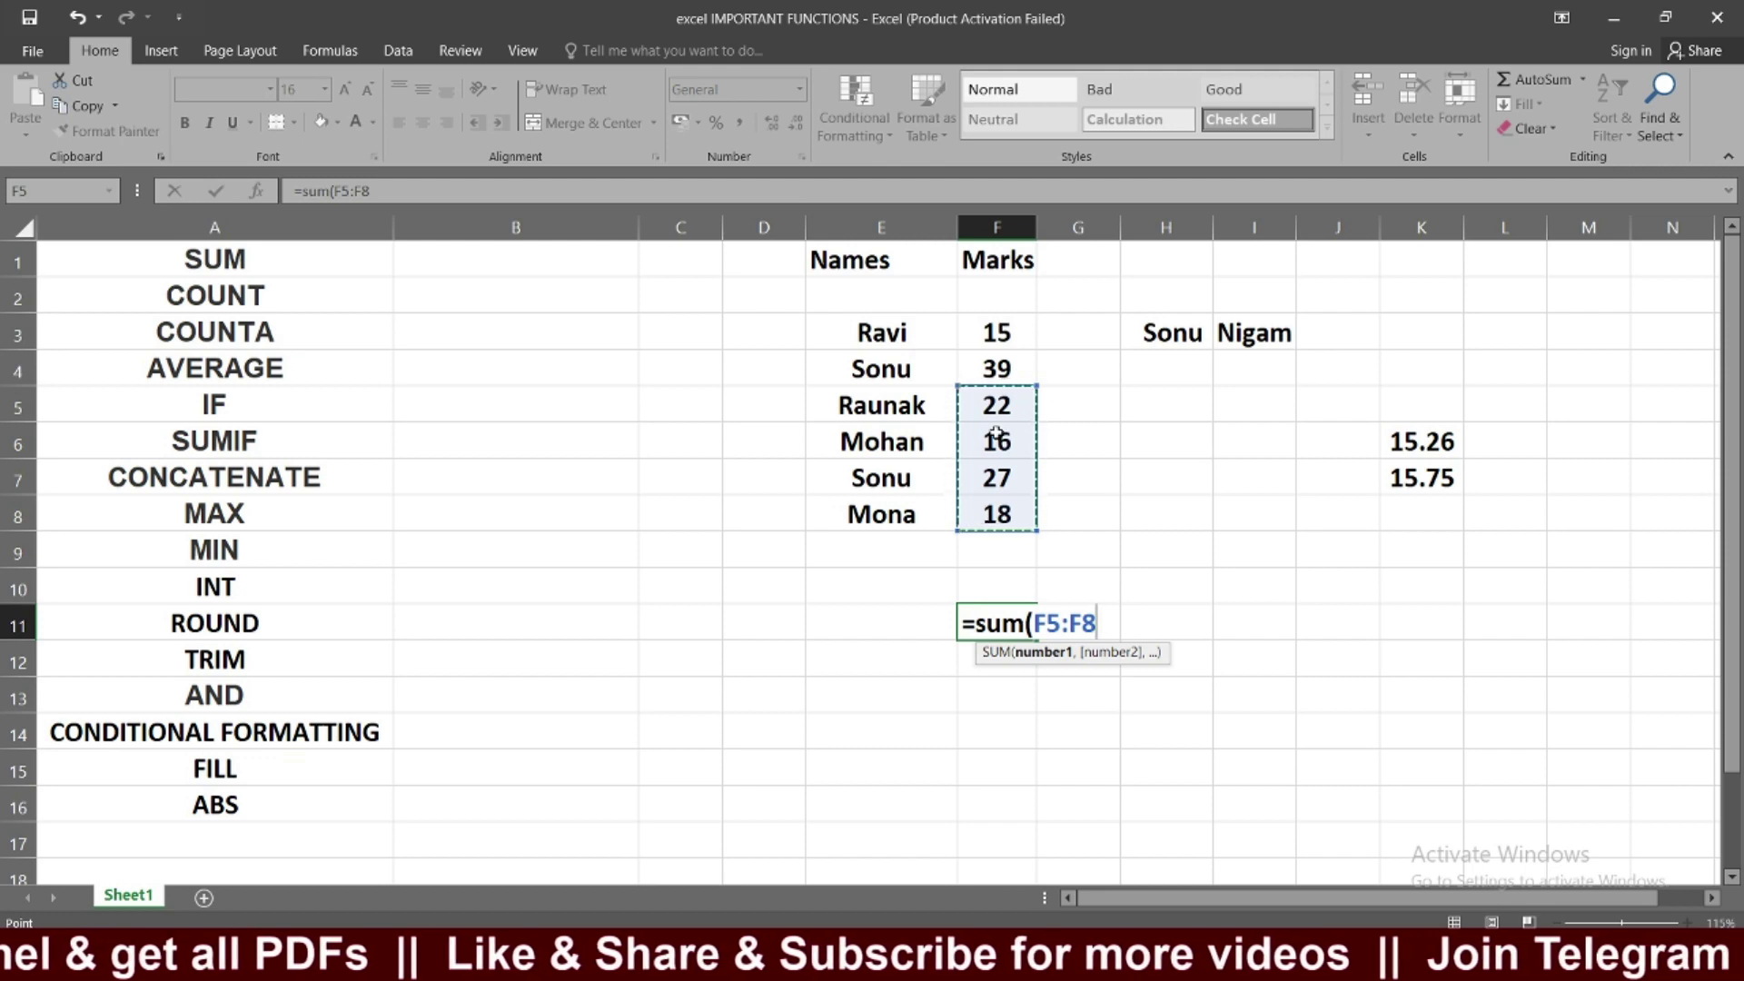
text())
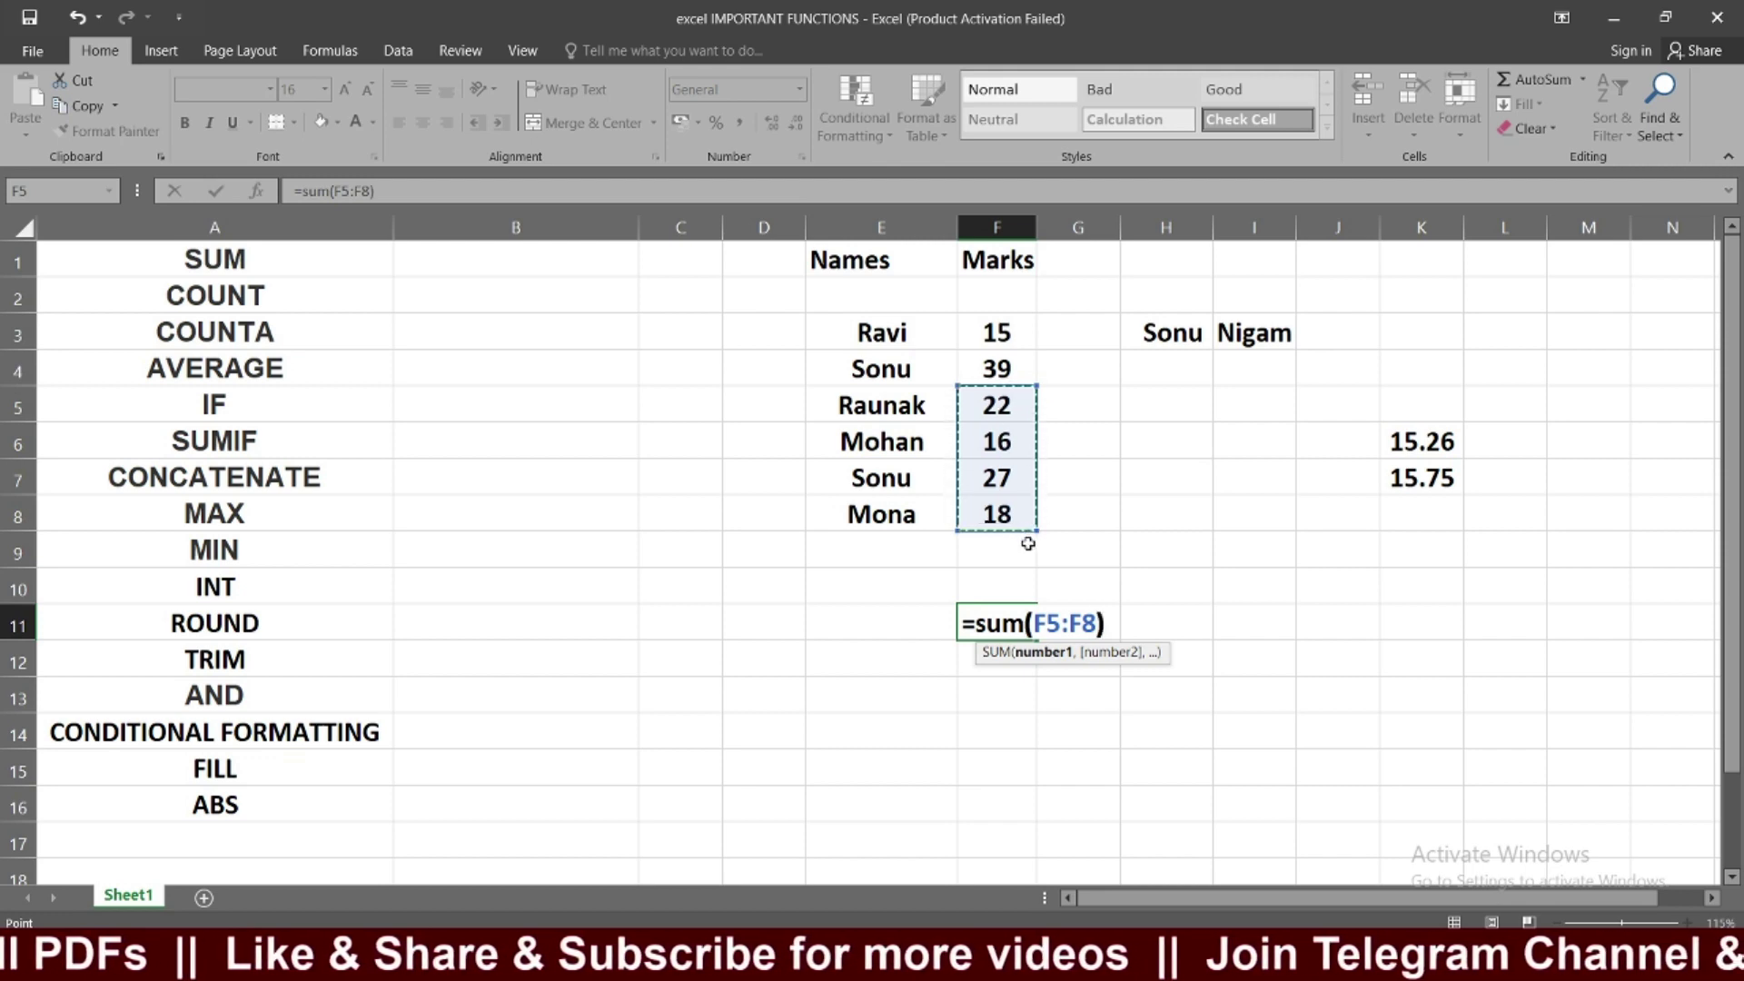
key(Return)
click(984, 629)
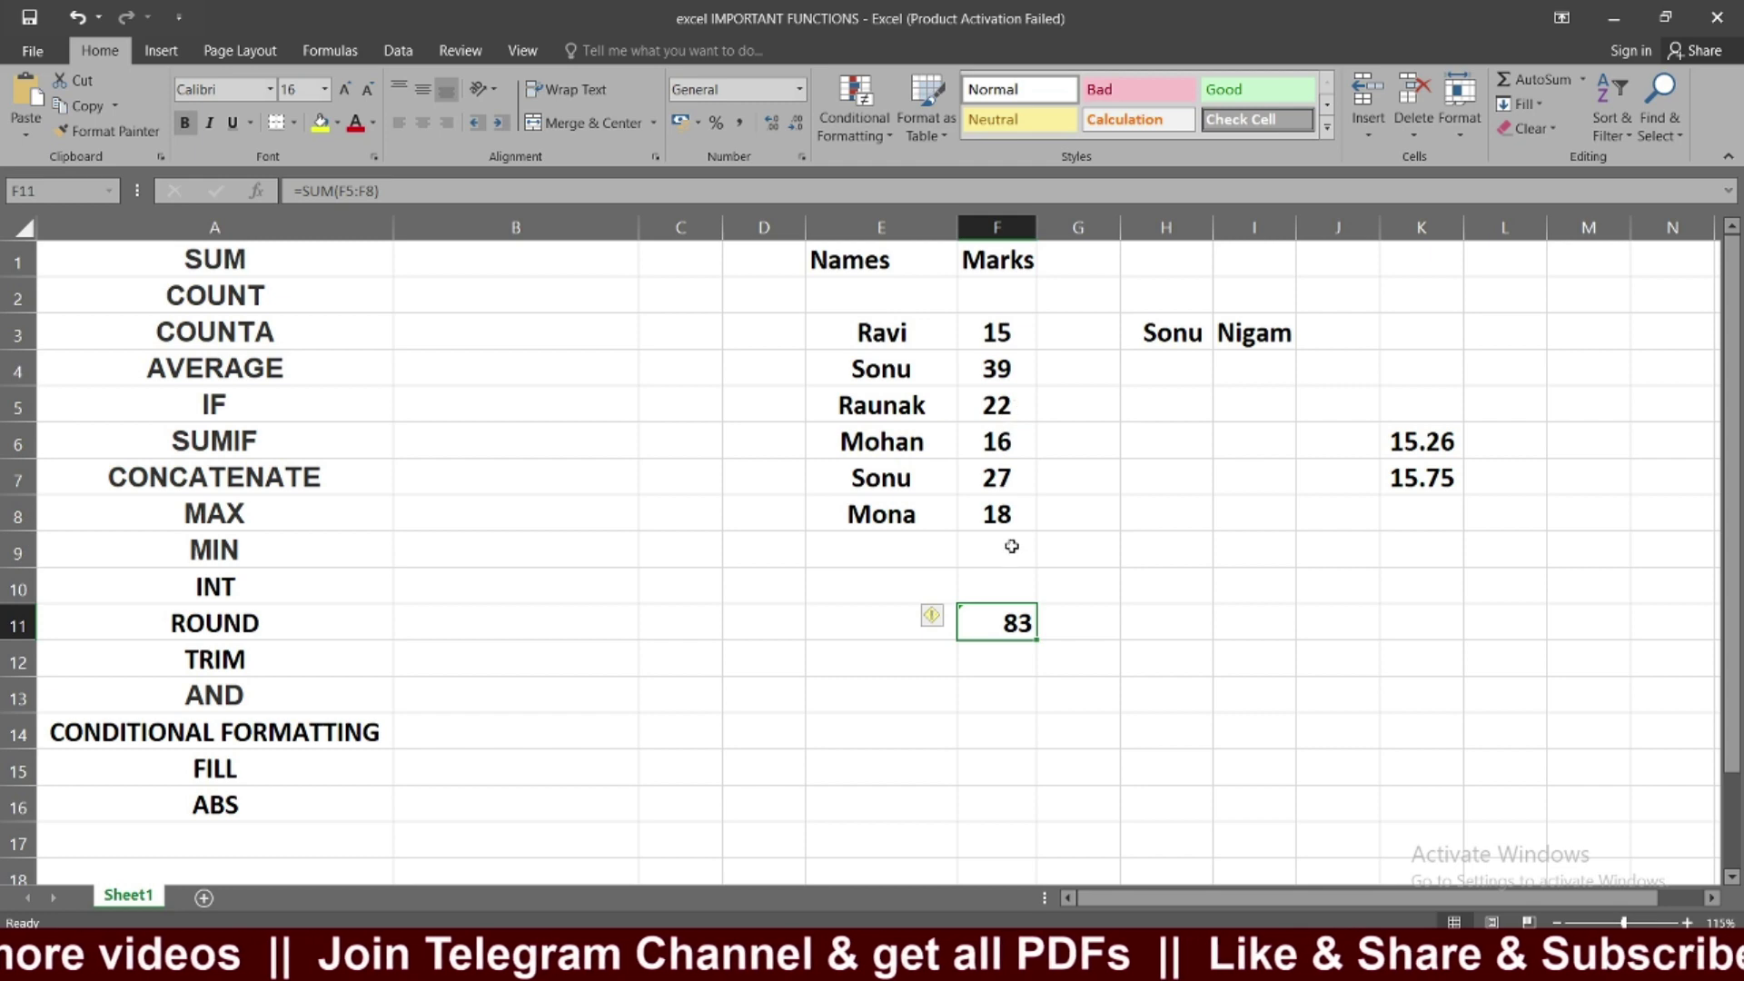
click(1095, 620)
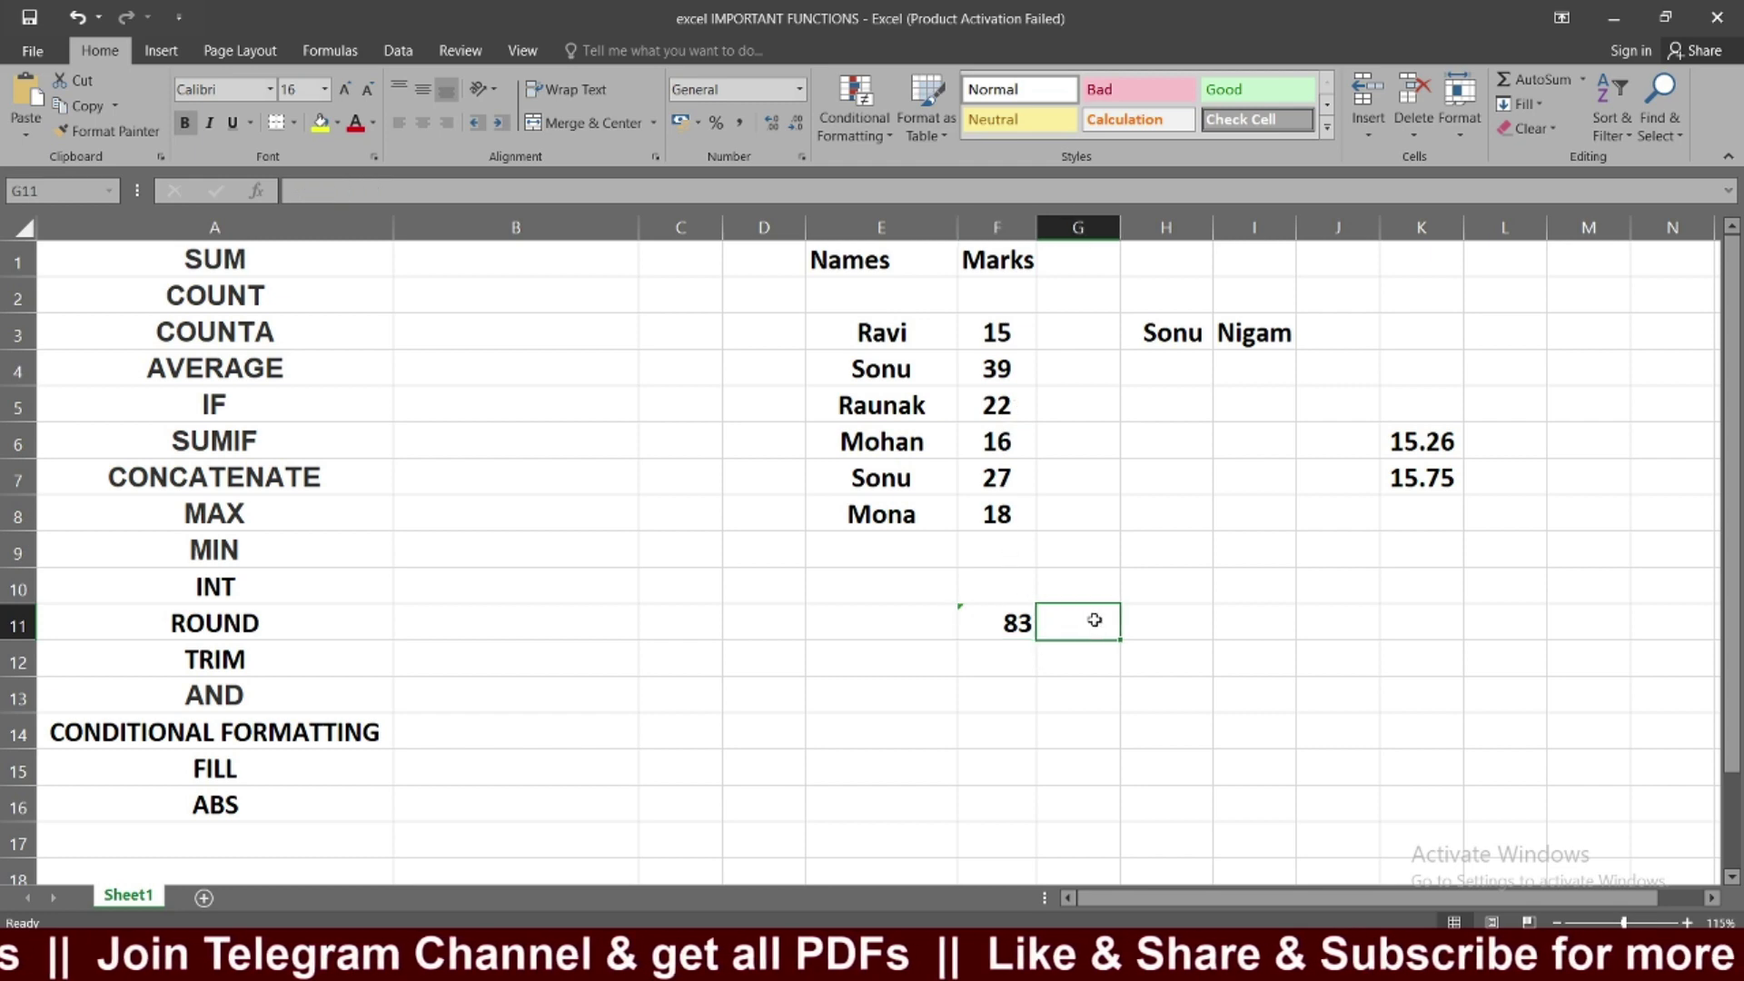
Step: Enter =SUM(F3,F6,F8) in G11 to add three separate marks, giving 49
text(=)
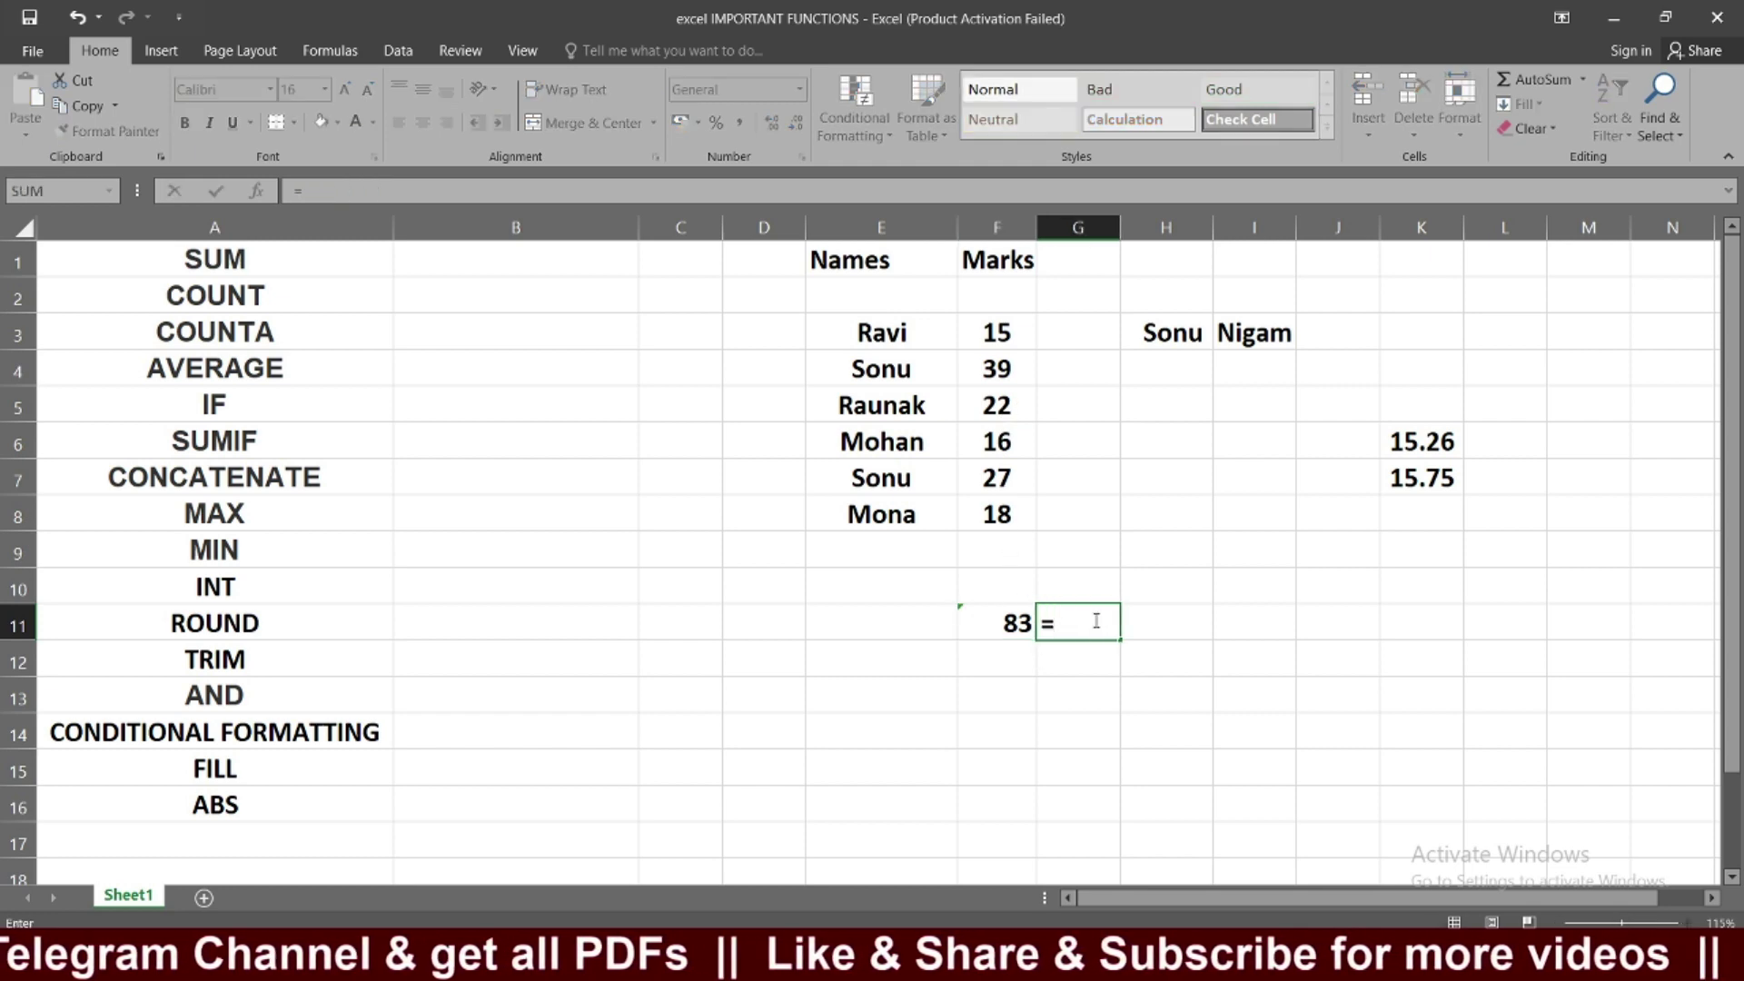
text(sum()
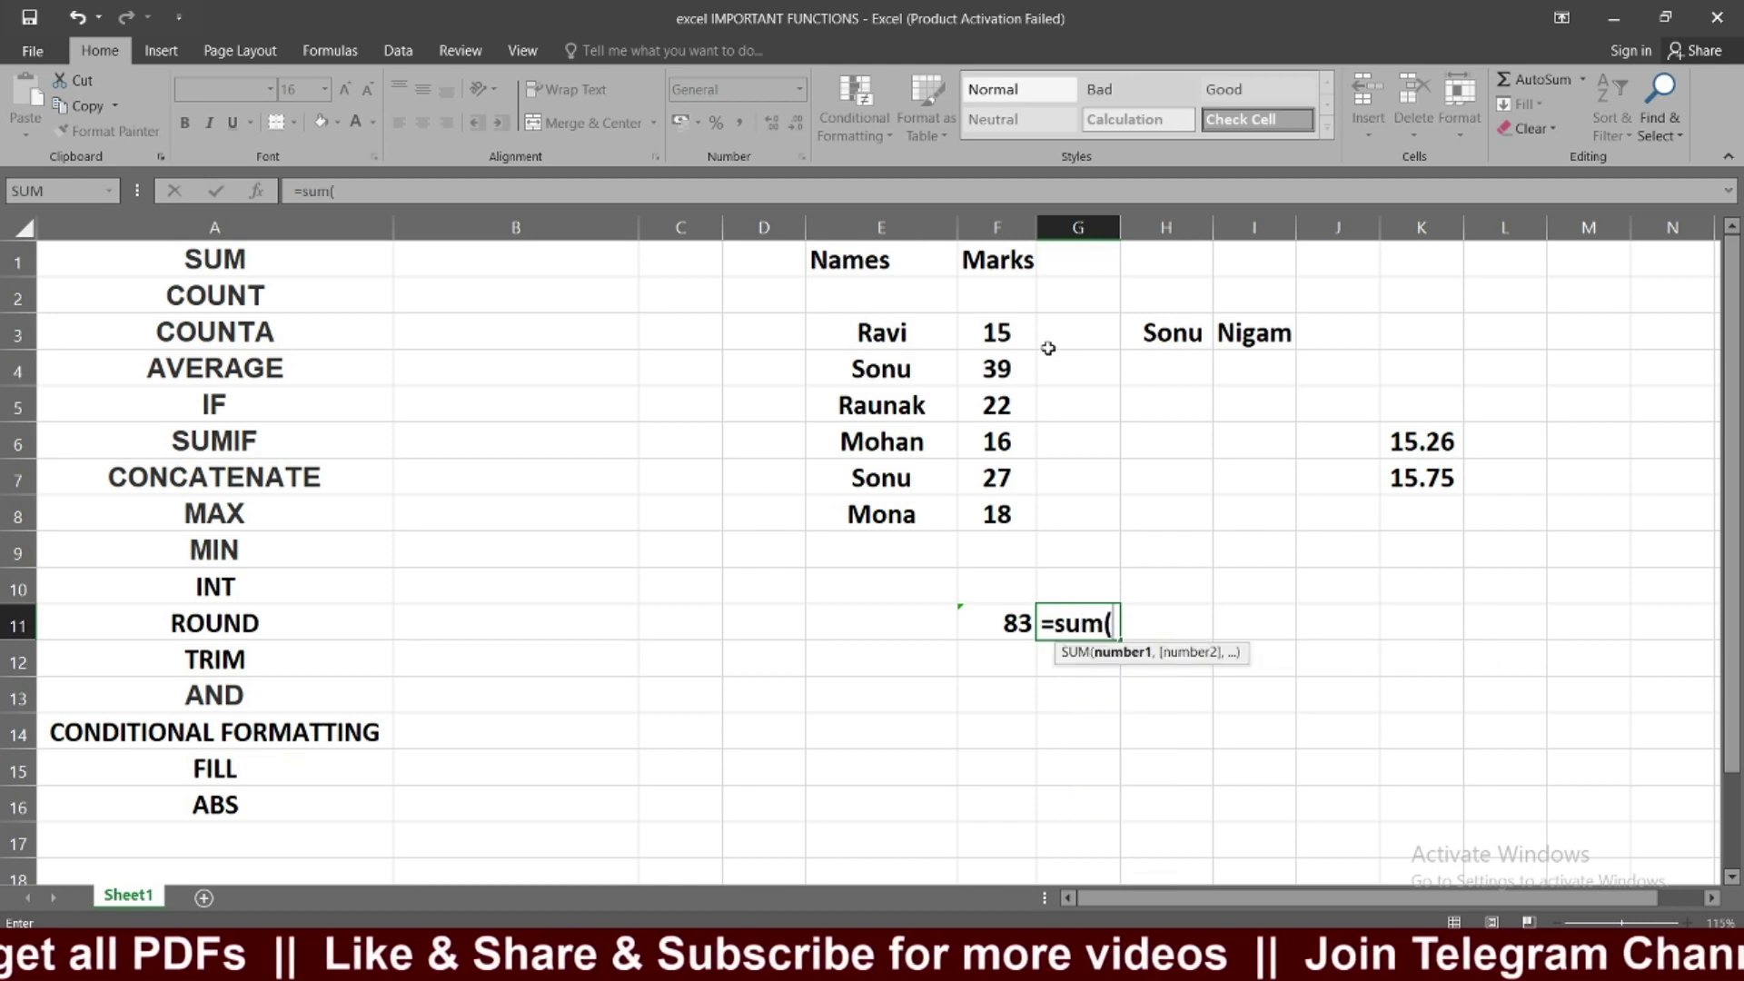
click(1017, 334)
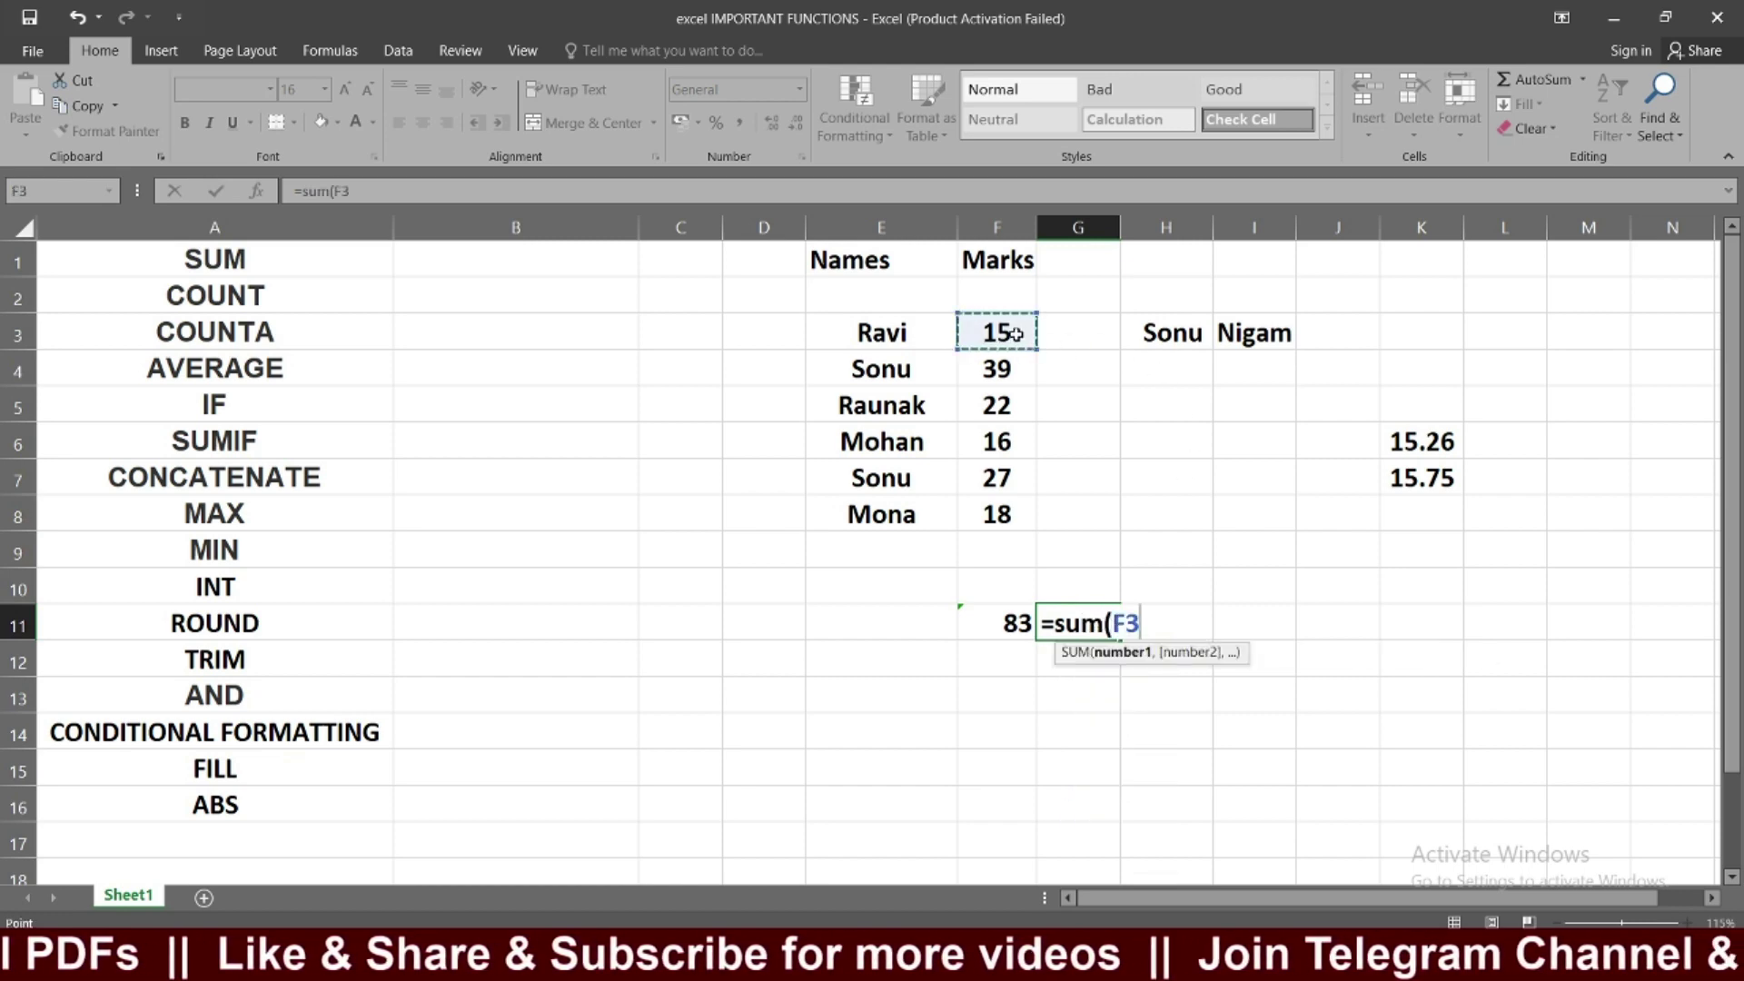
click(1003, 451)
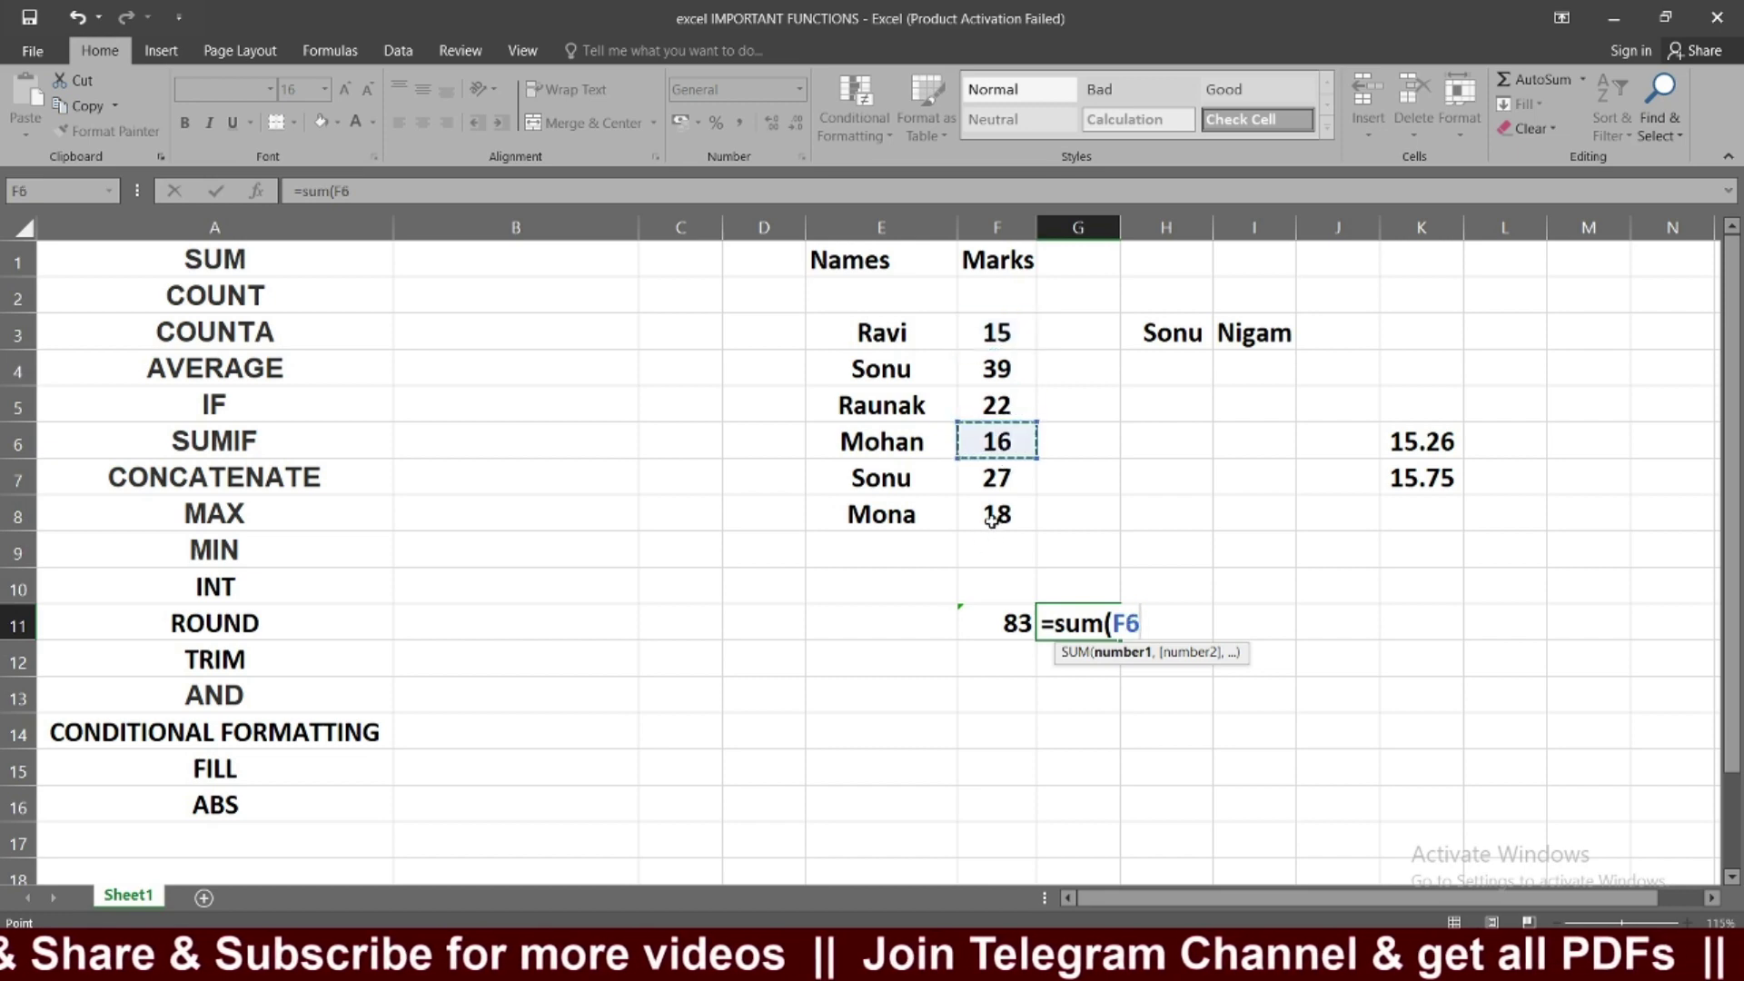
click(993, 517)
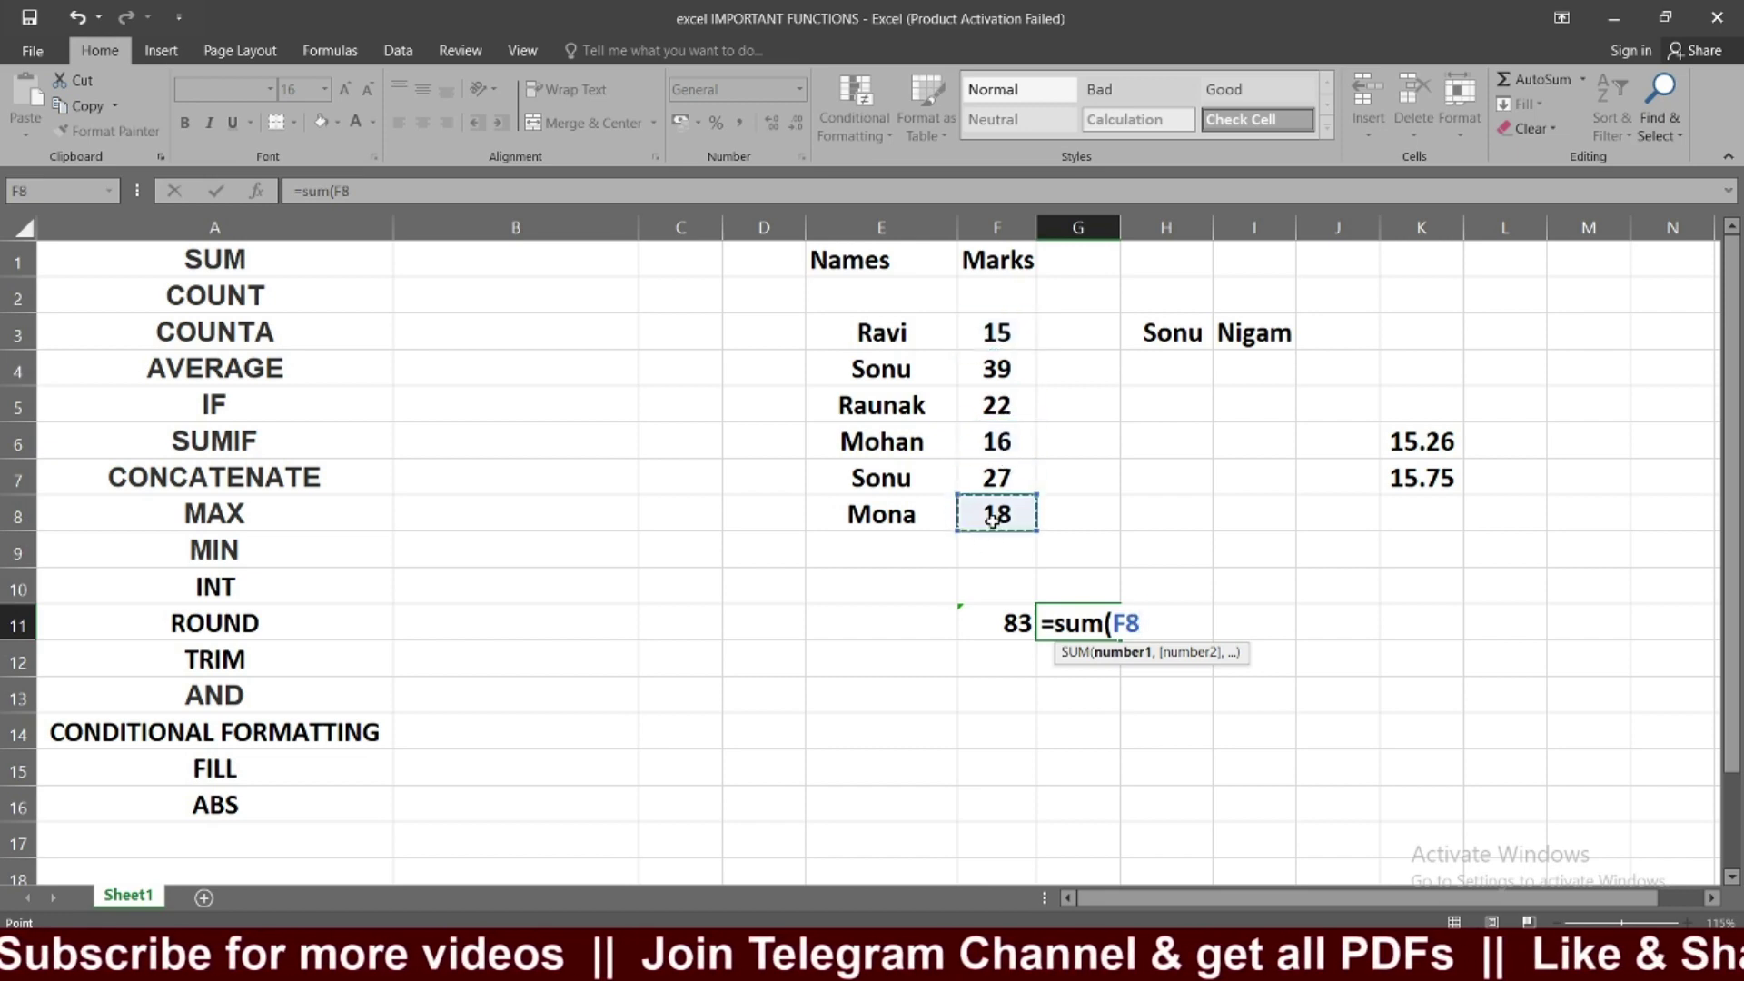
click(997, 332)
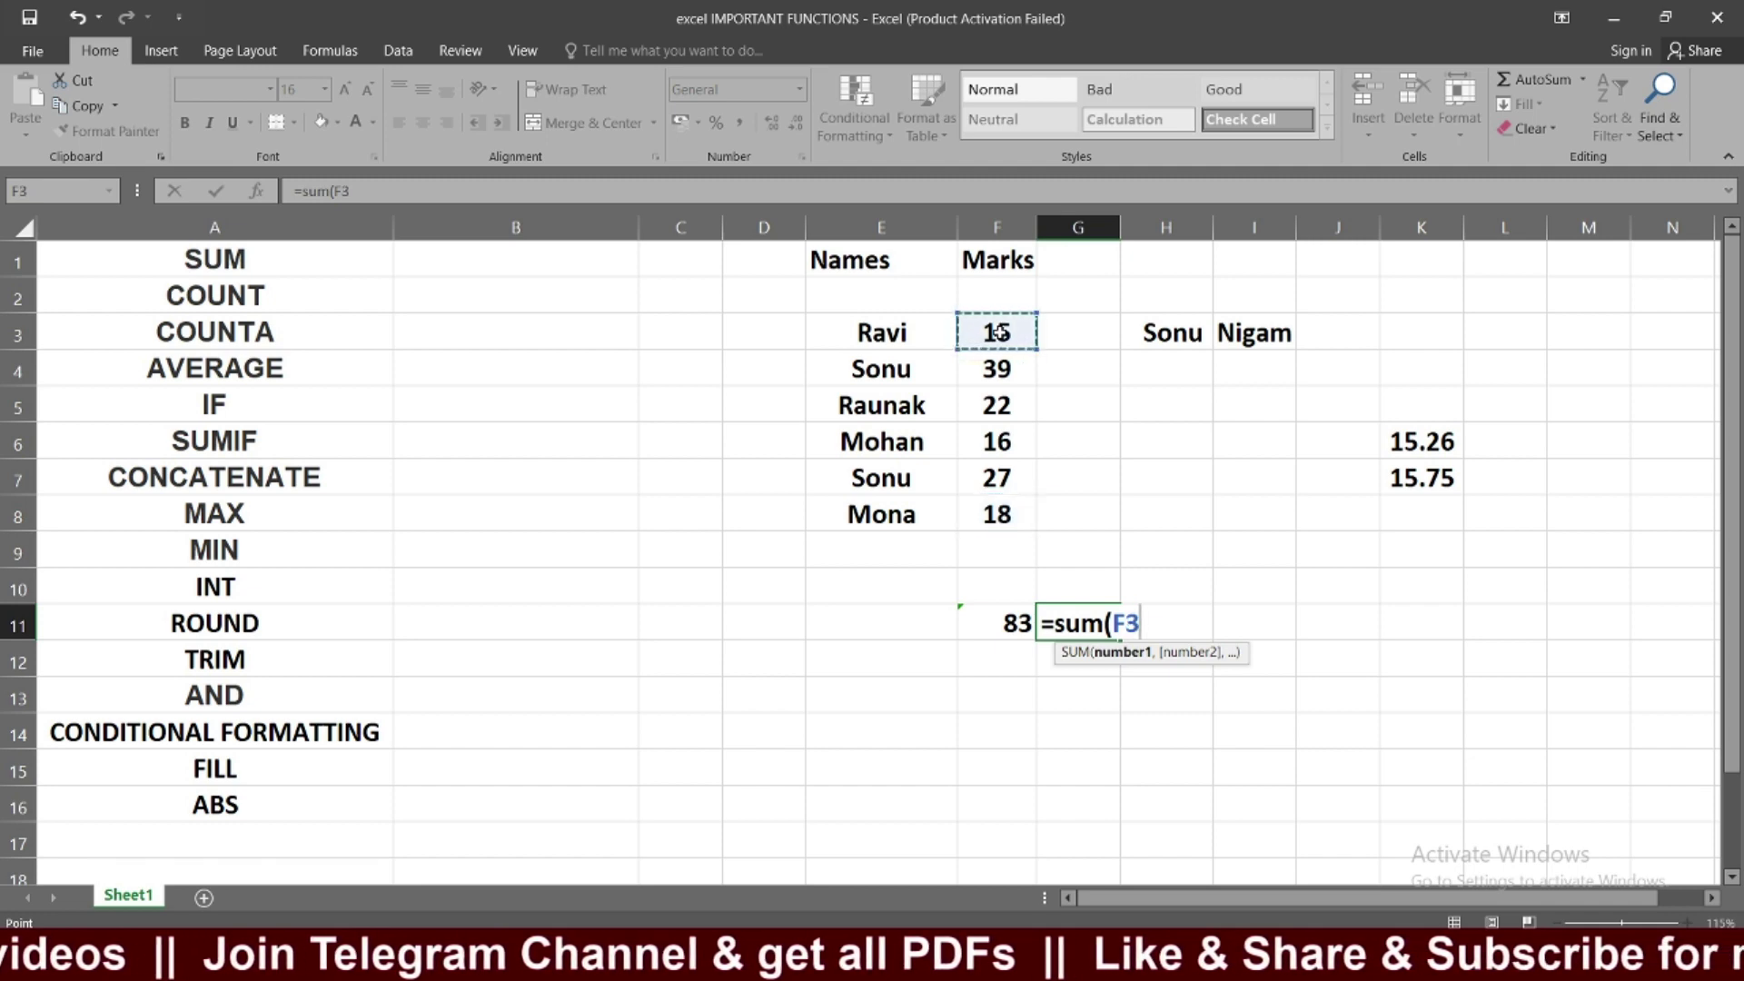
text(,)
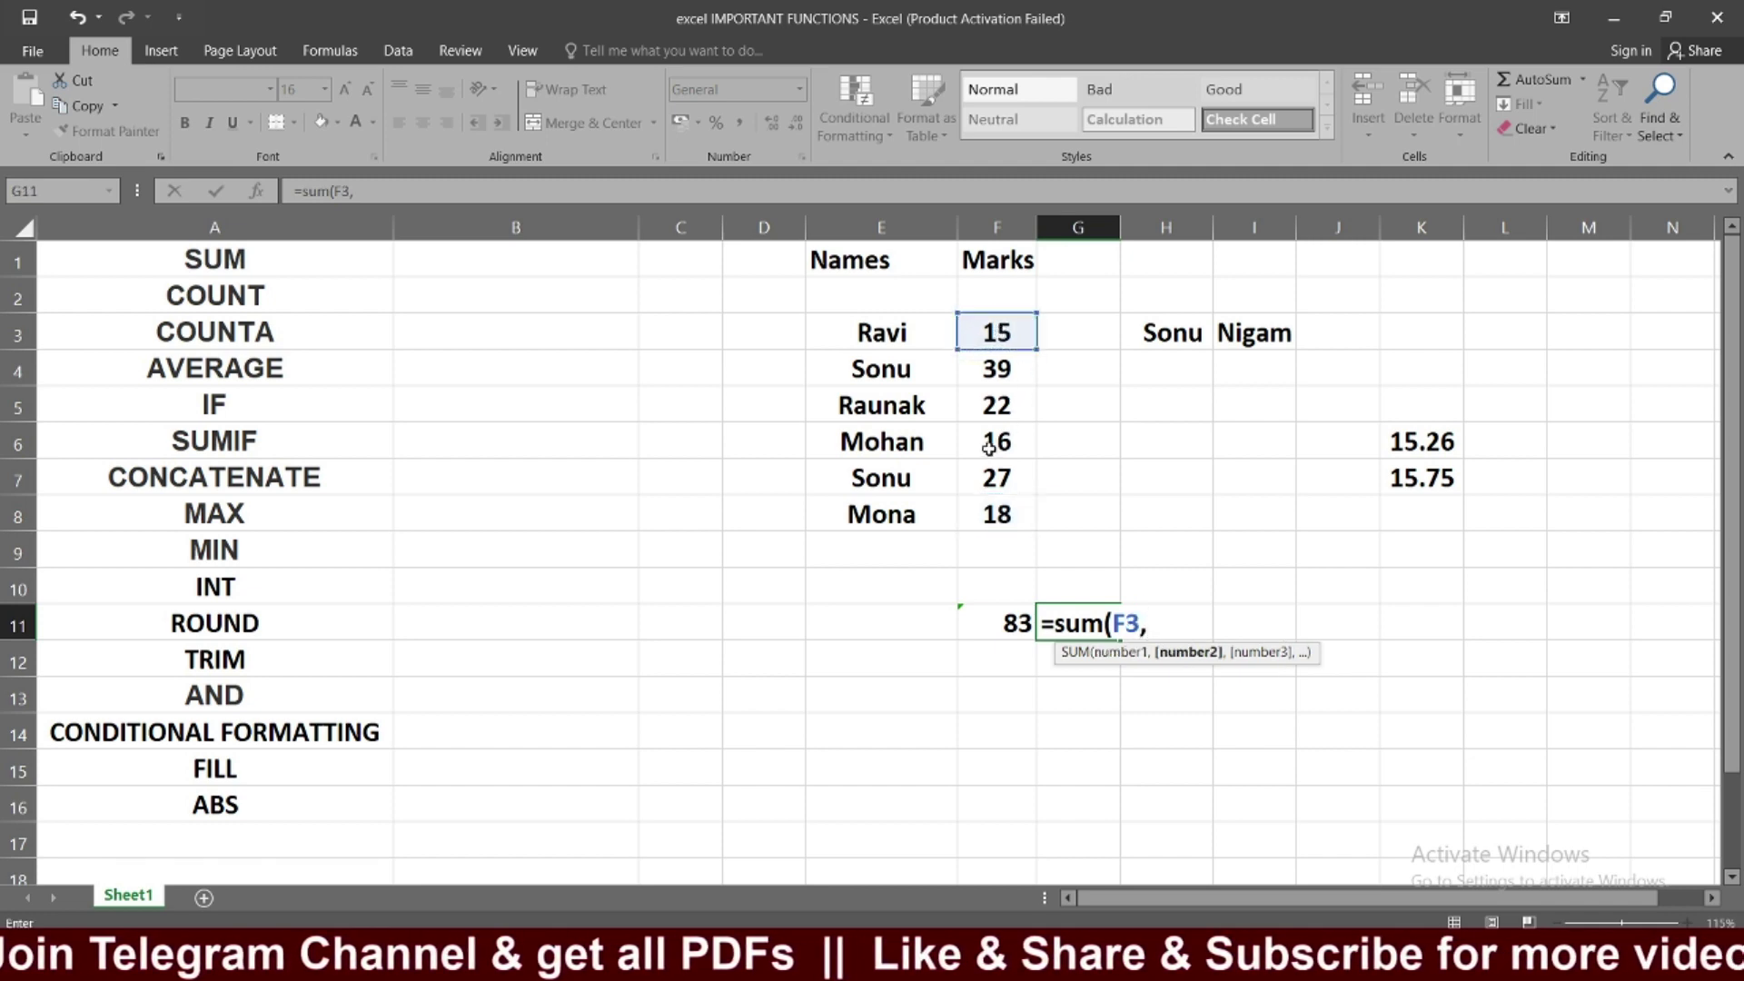
click(999, 442)
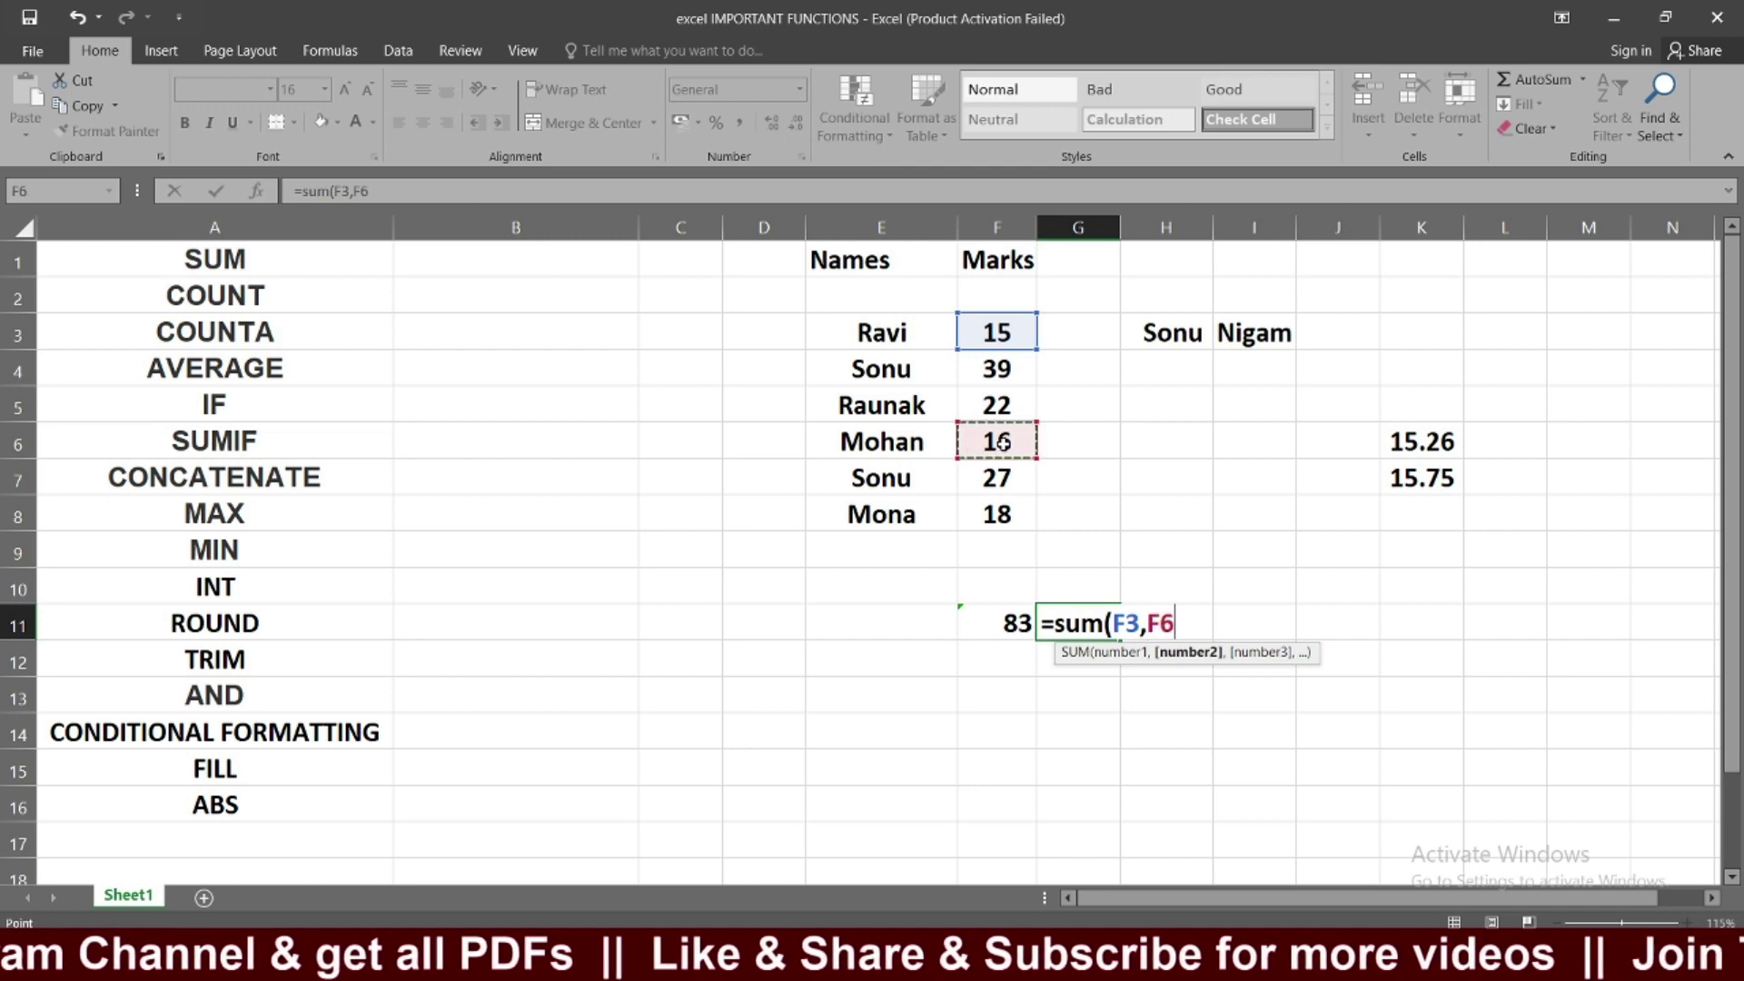
text(,)
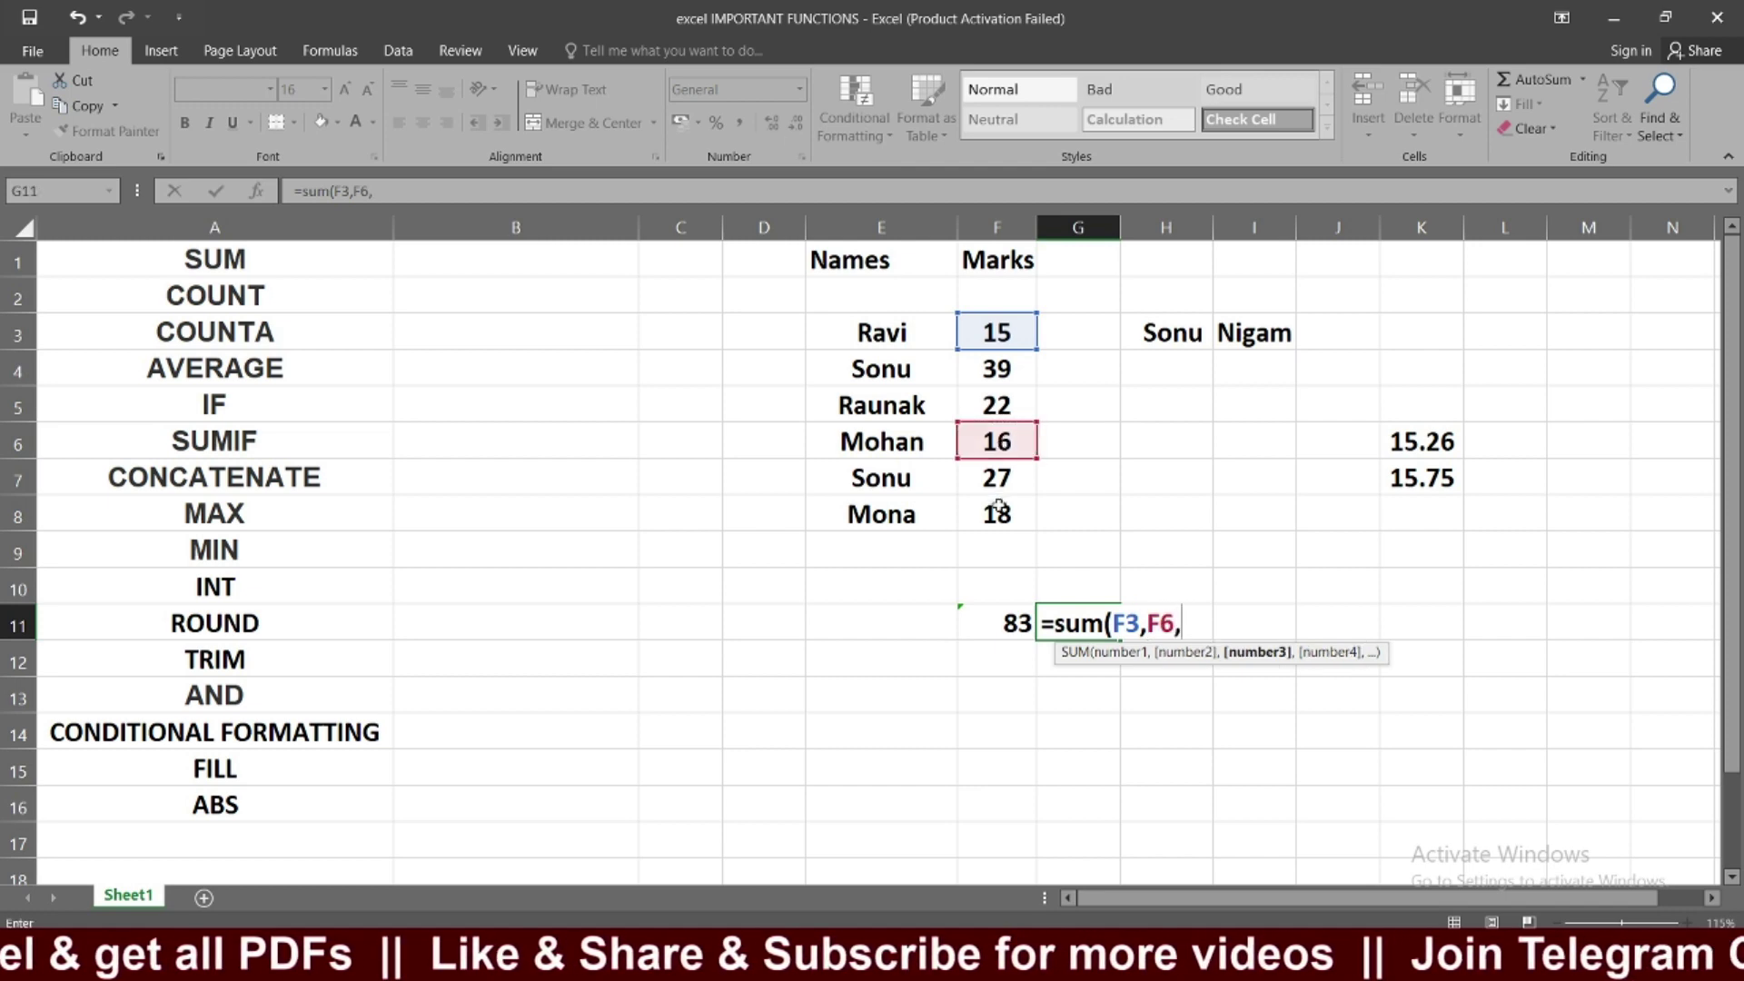
click(997, 514)
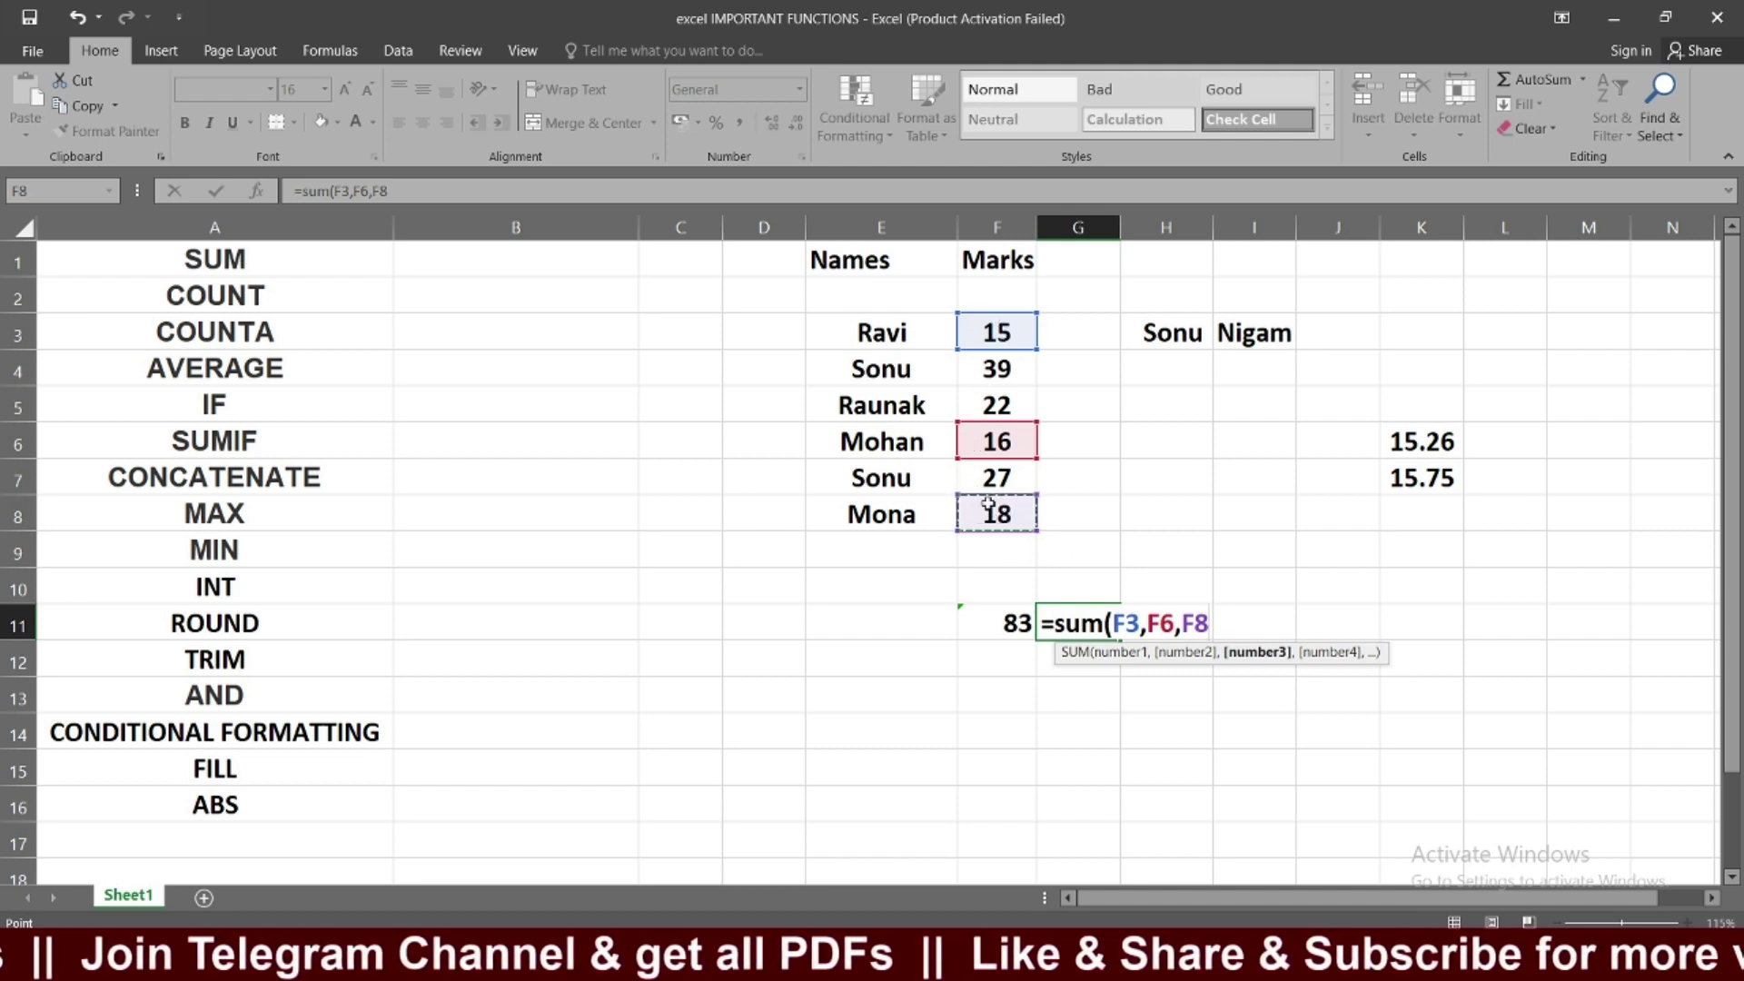
text())
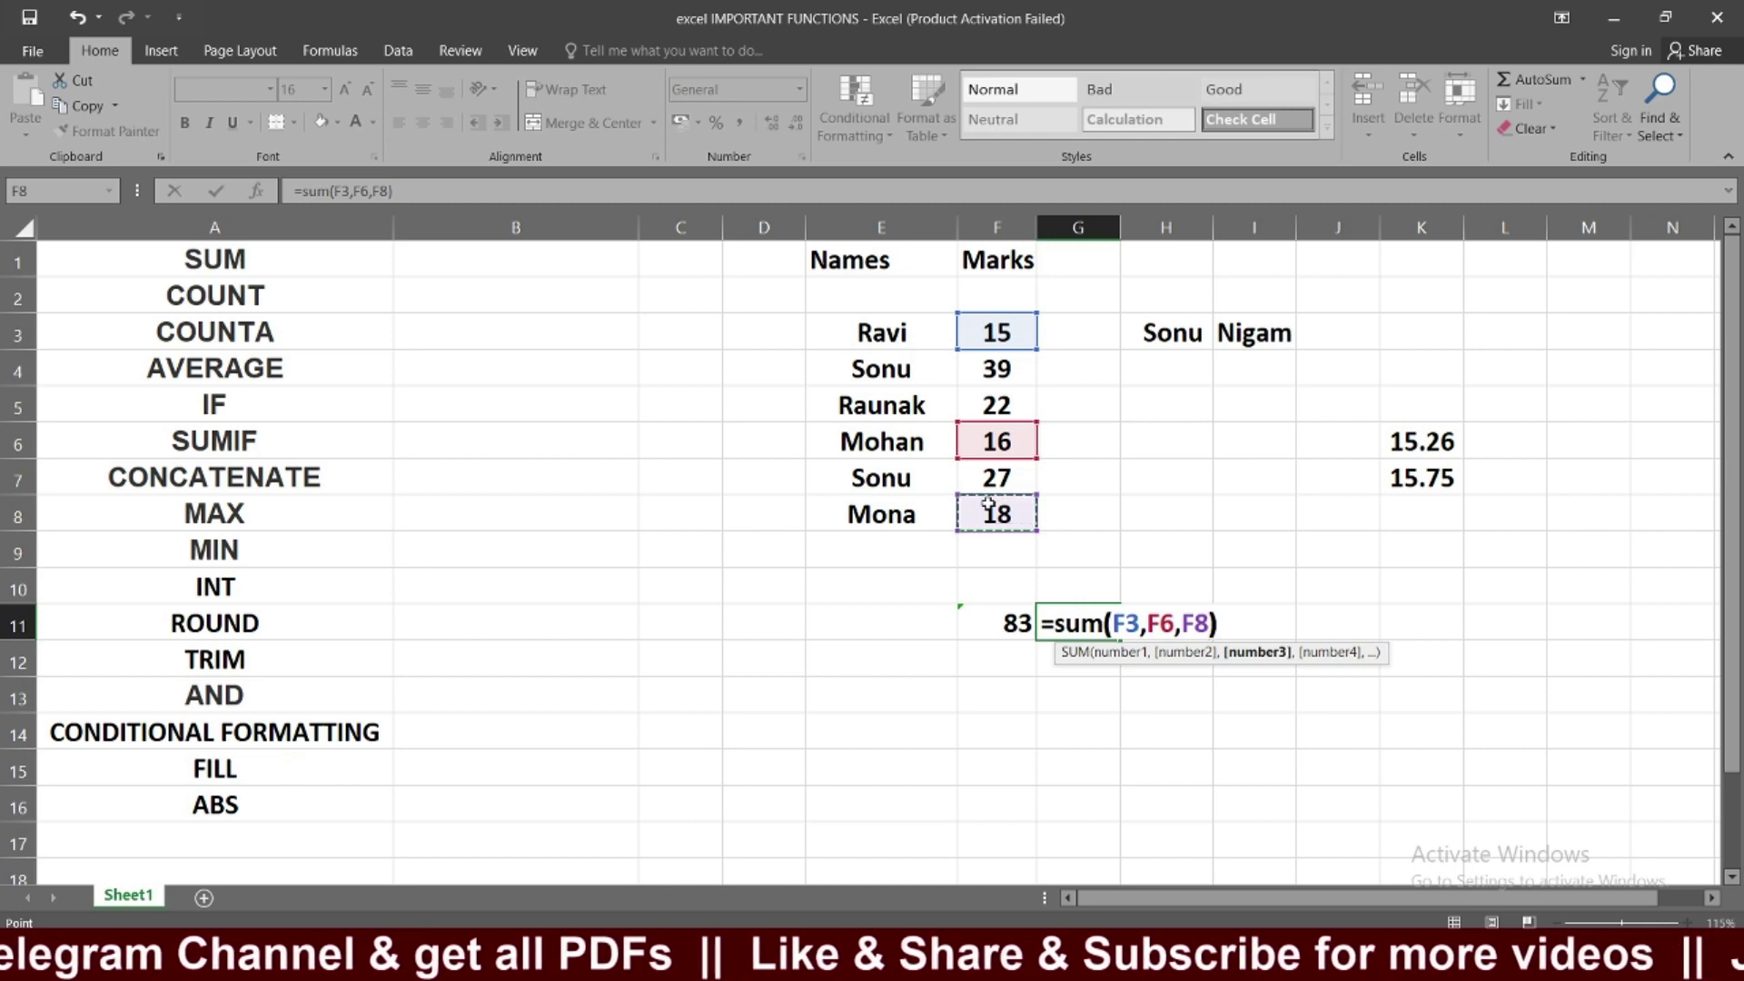
key(Return)
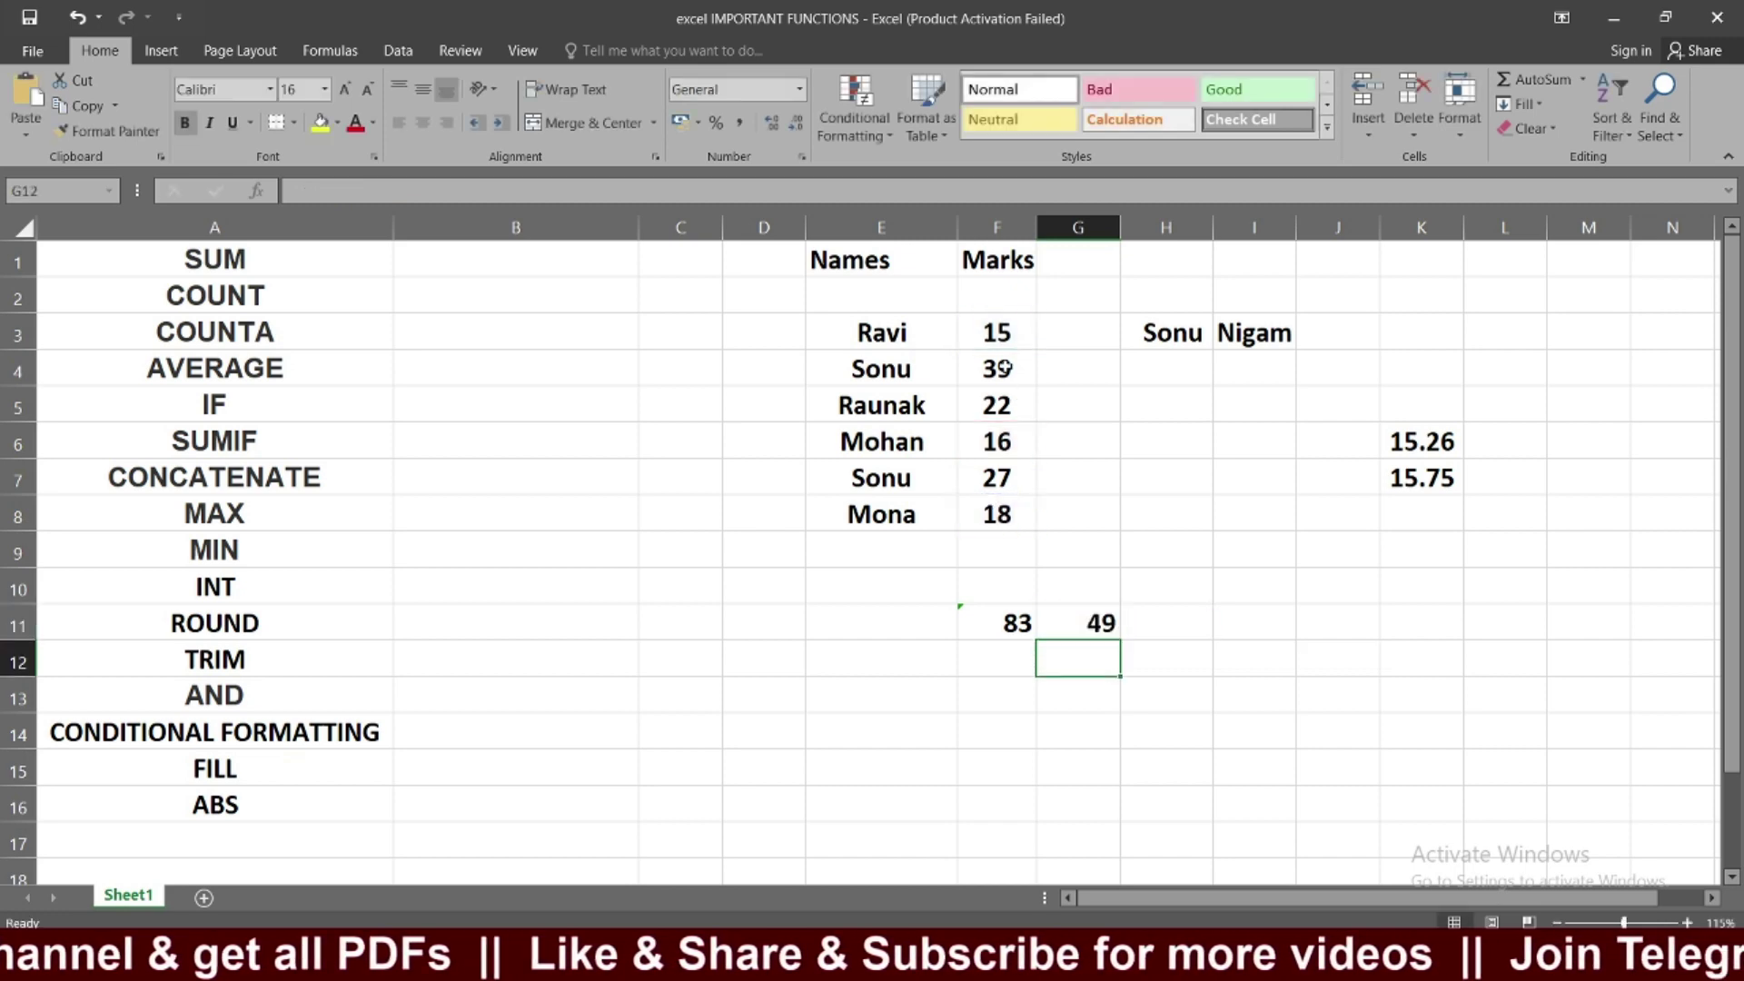
click(993, 345)
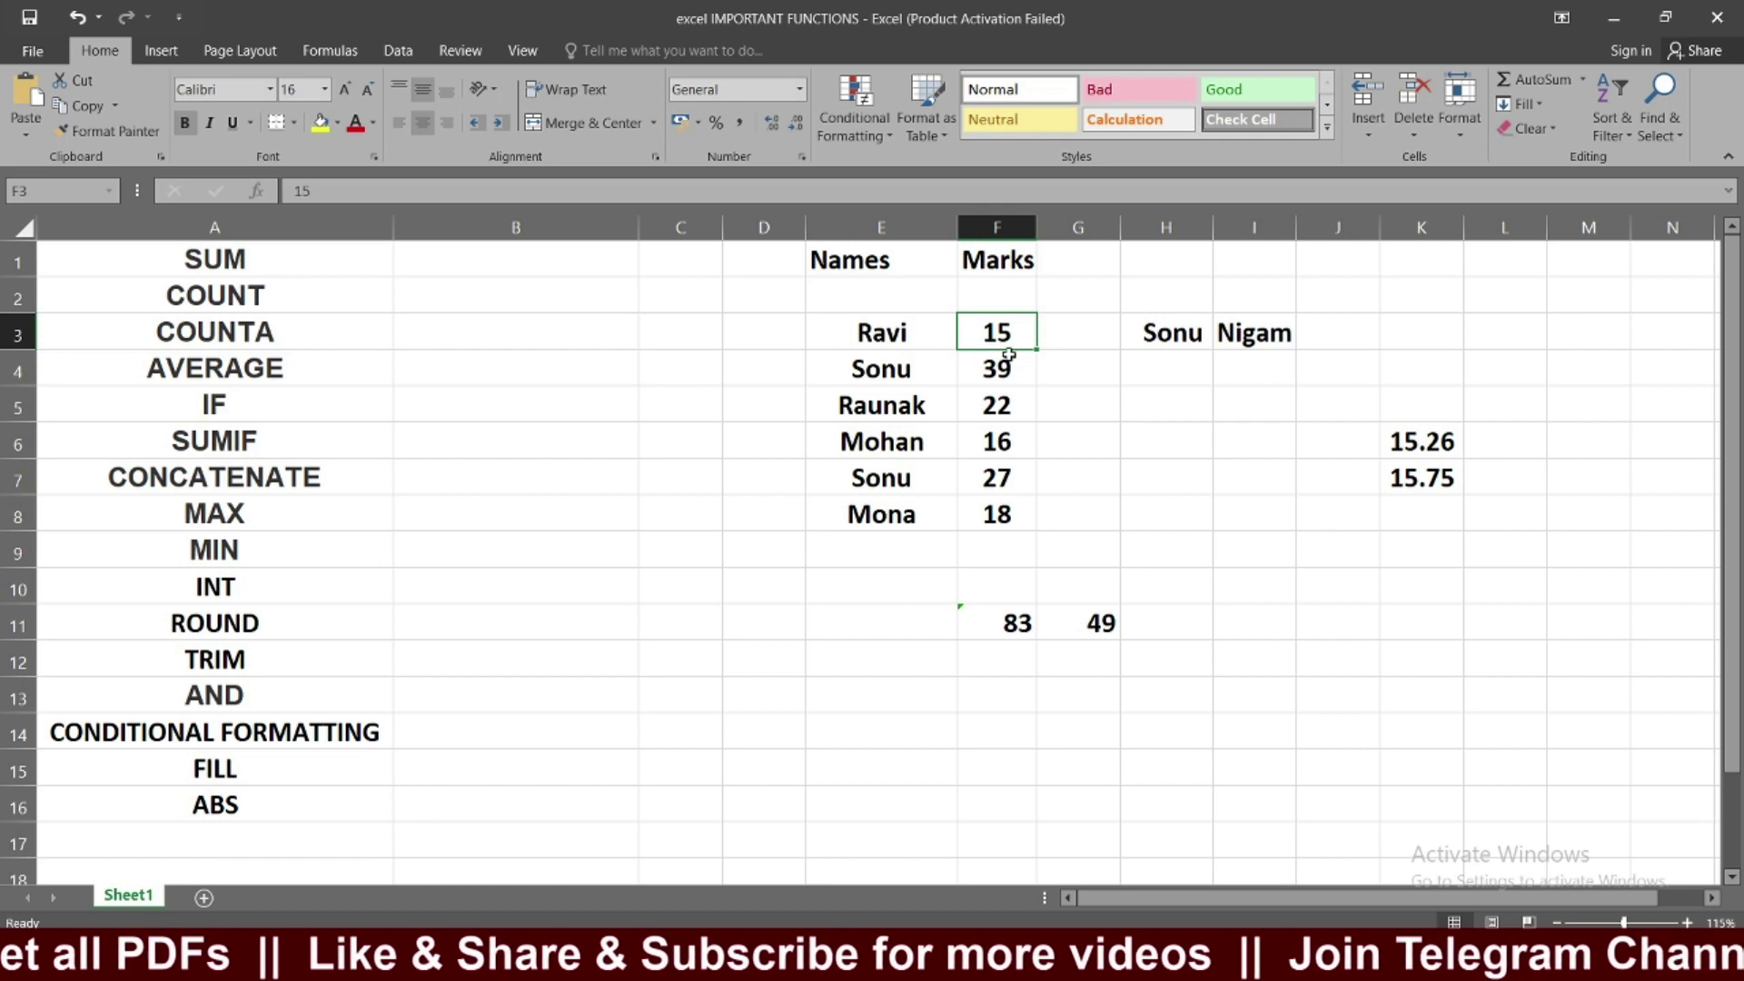
Step: Delete the 83 and 49 totals from F11 and G11
click(1009, 629)
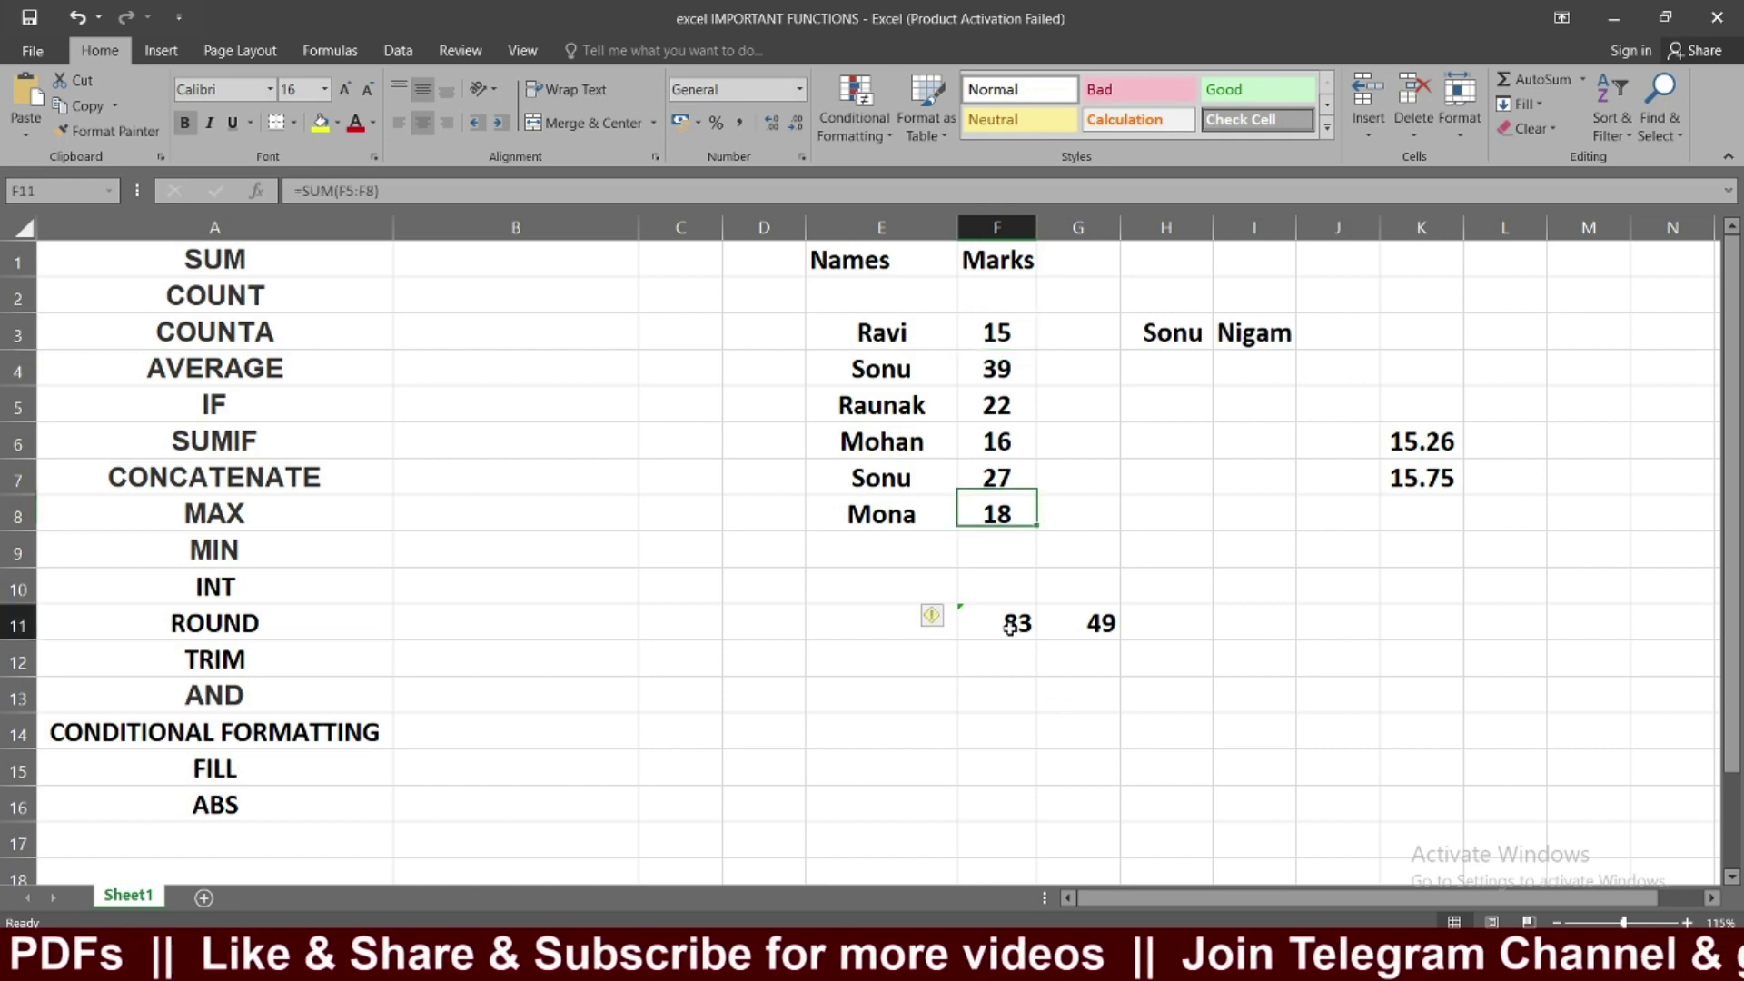
click(1166, 626)
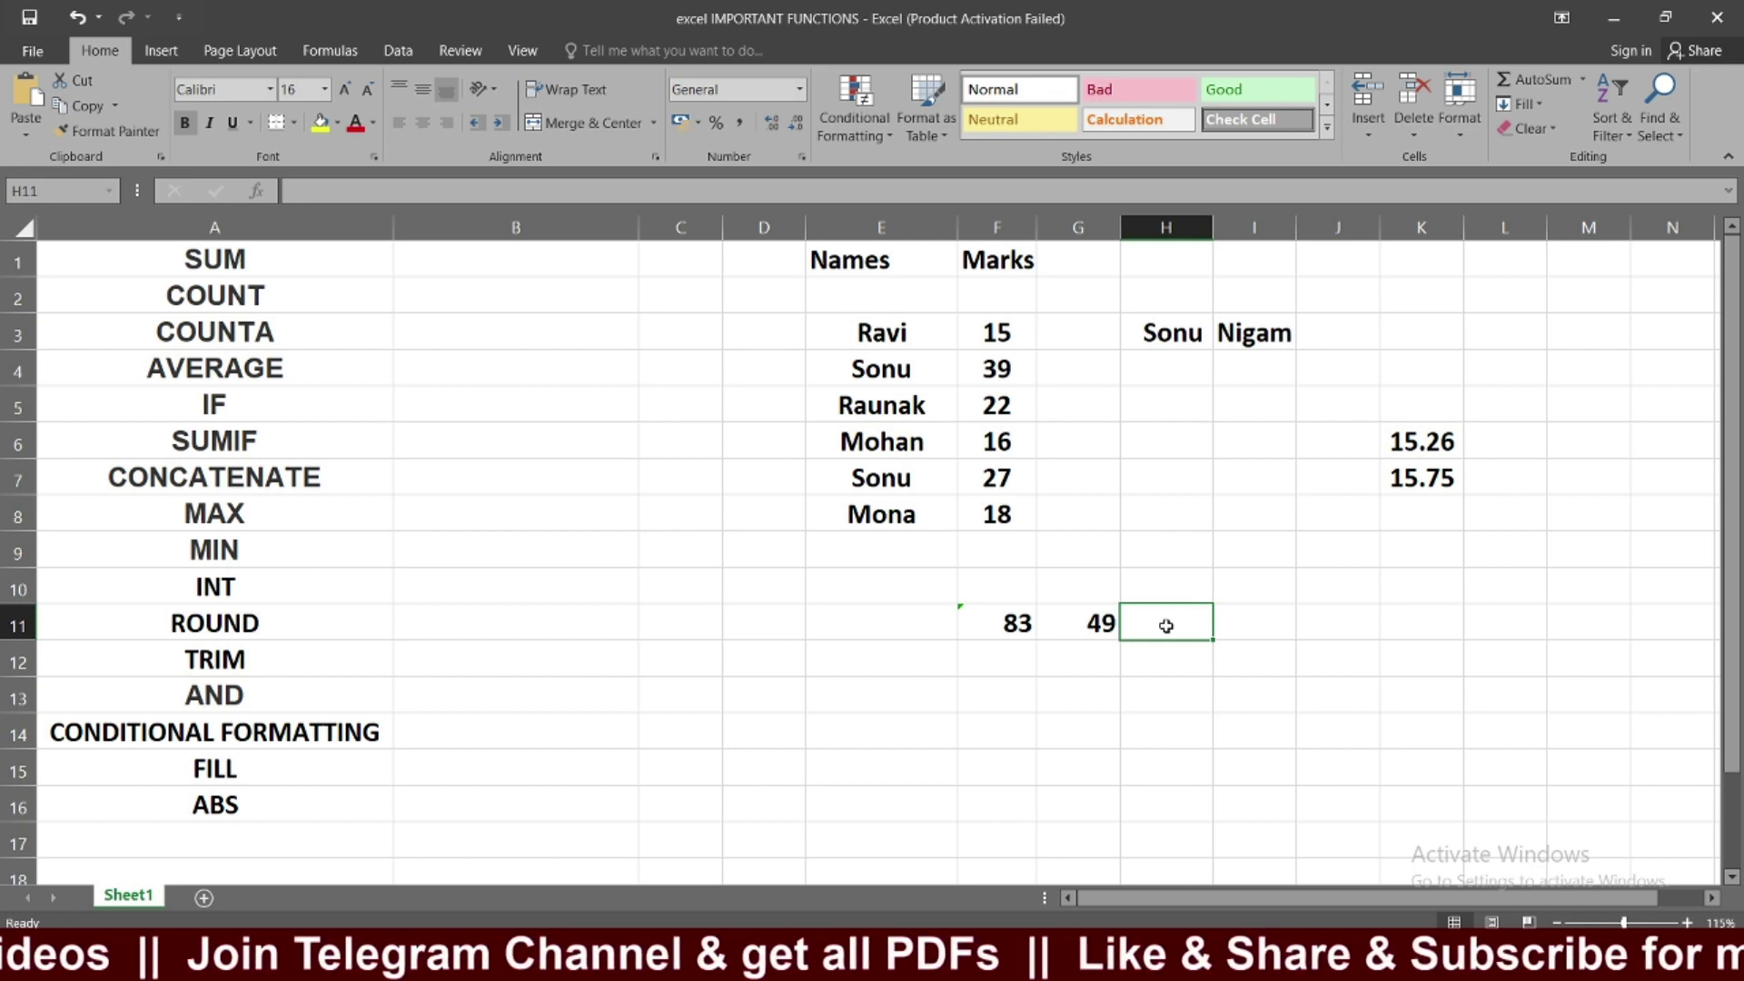
drag(919, 630, 1093, 645)
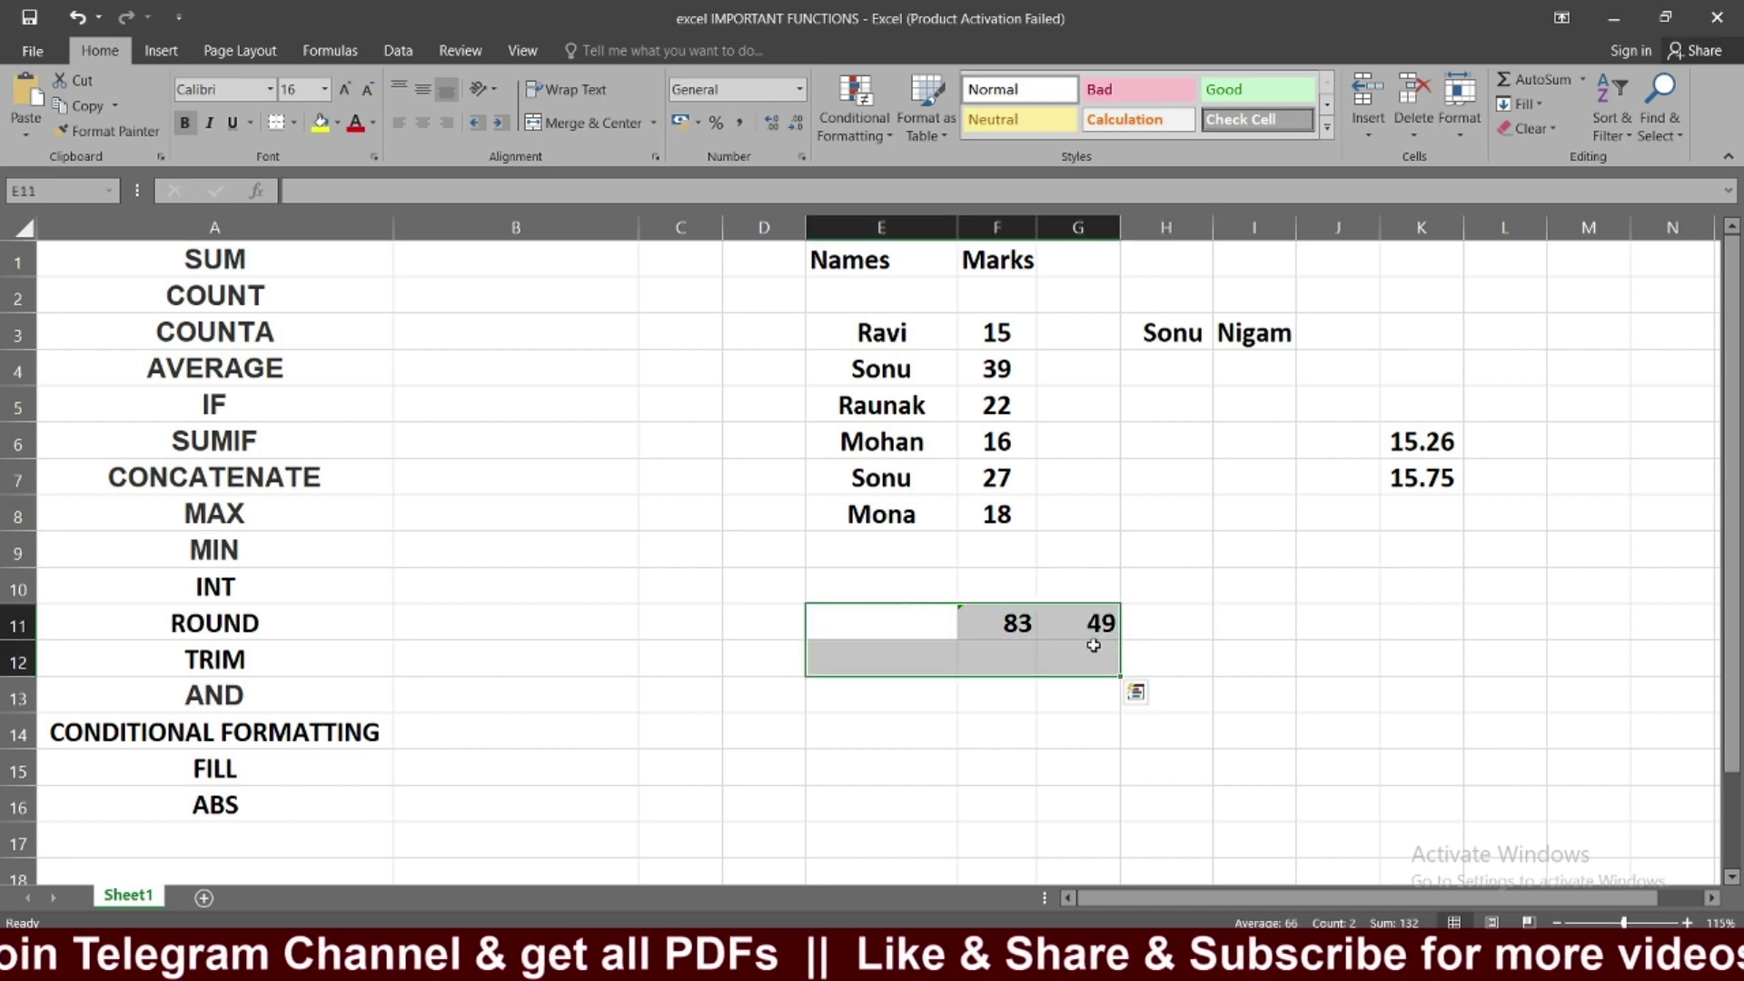
key(Delete)
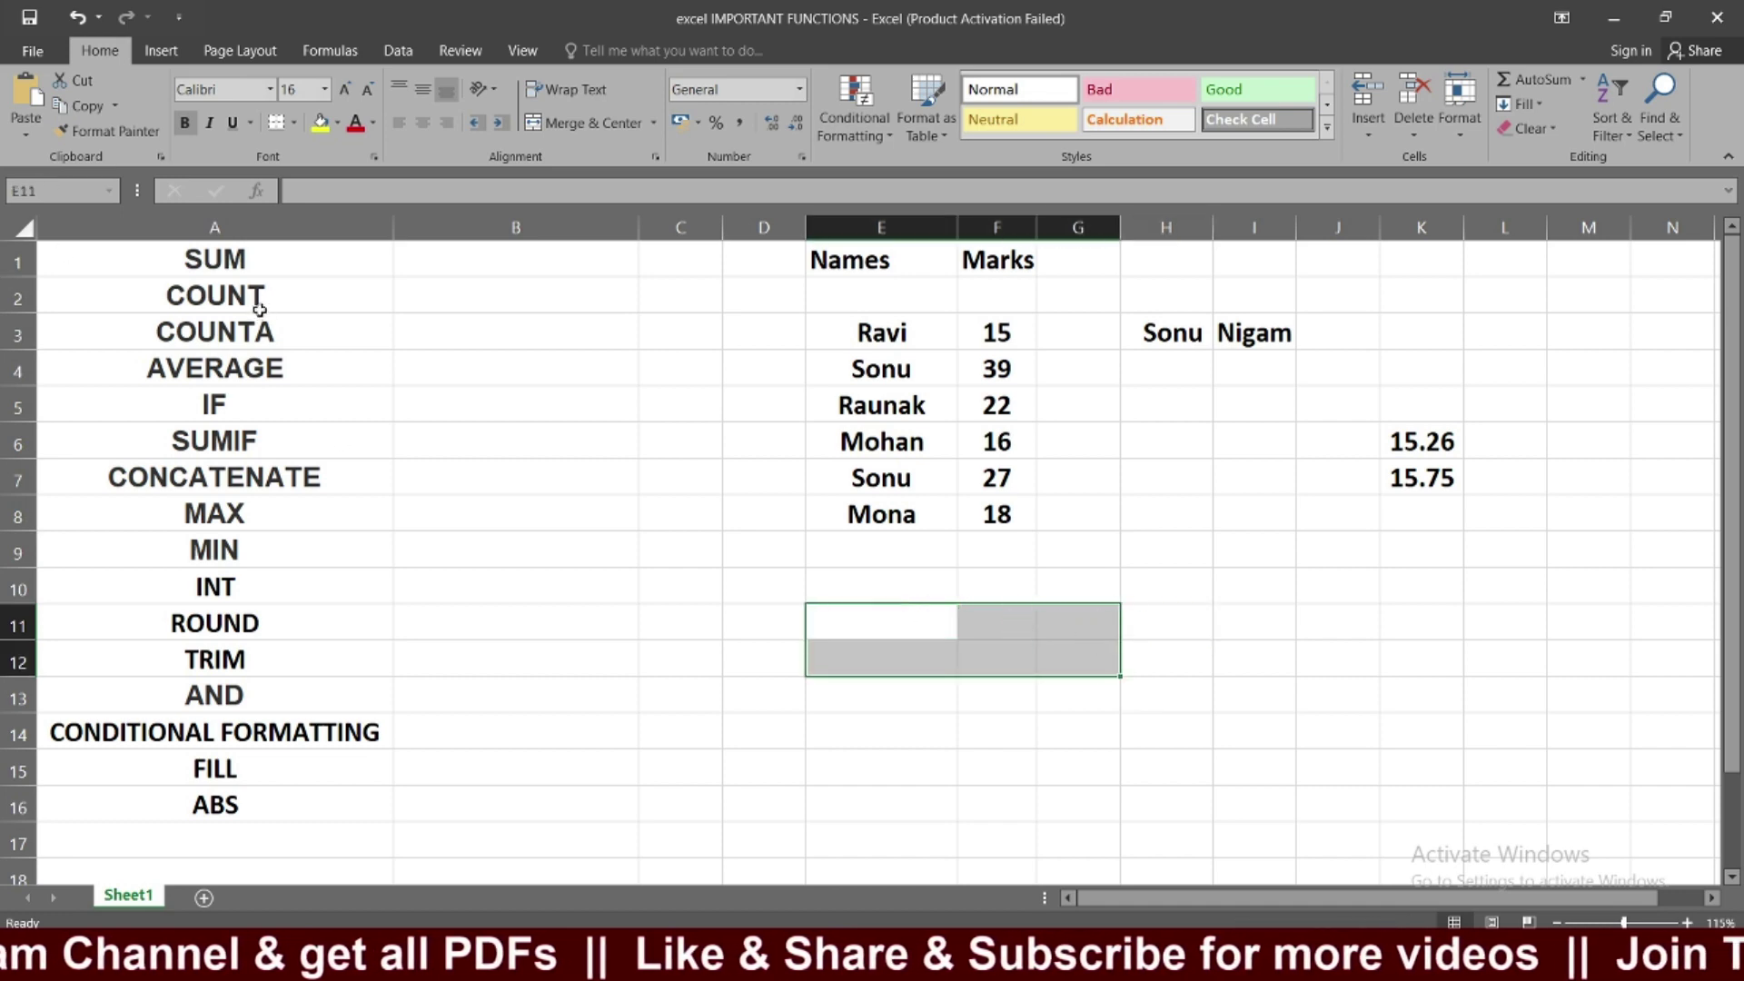
Step: Review the COUNT and COUNTA entries in the list and select the Names/Marks area
click(290, 287)
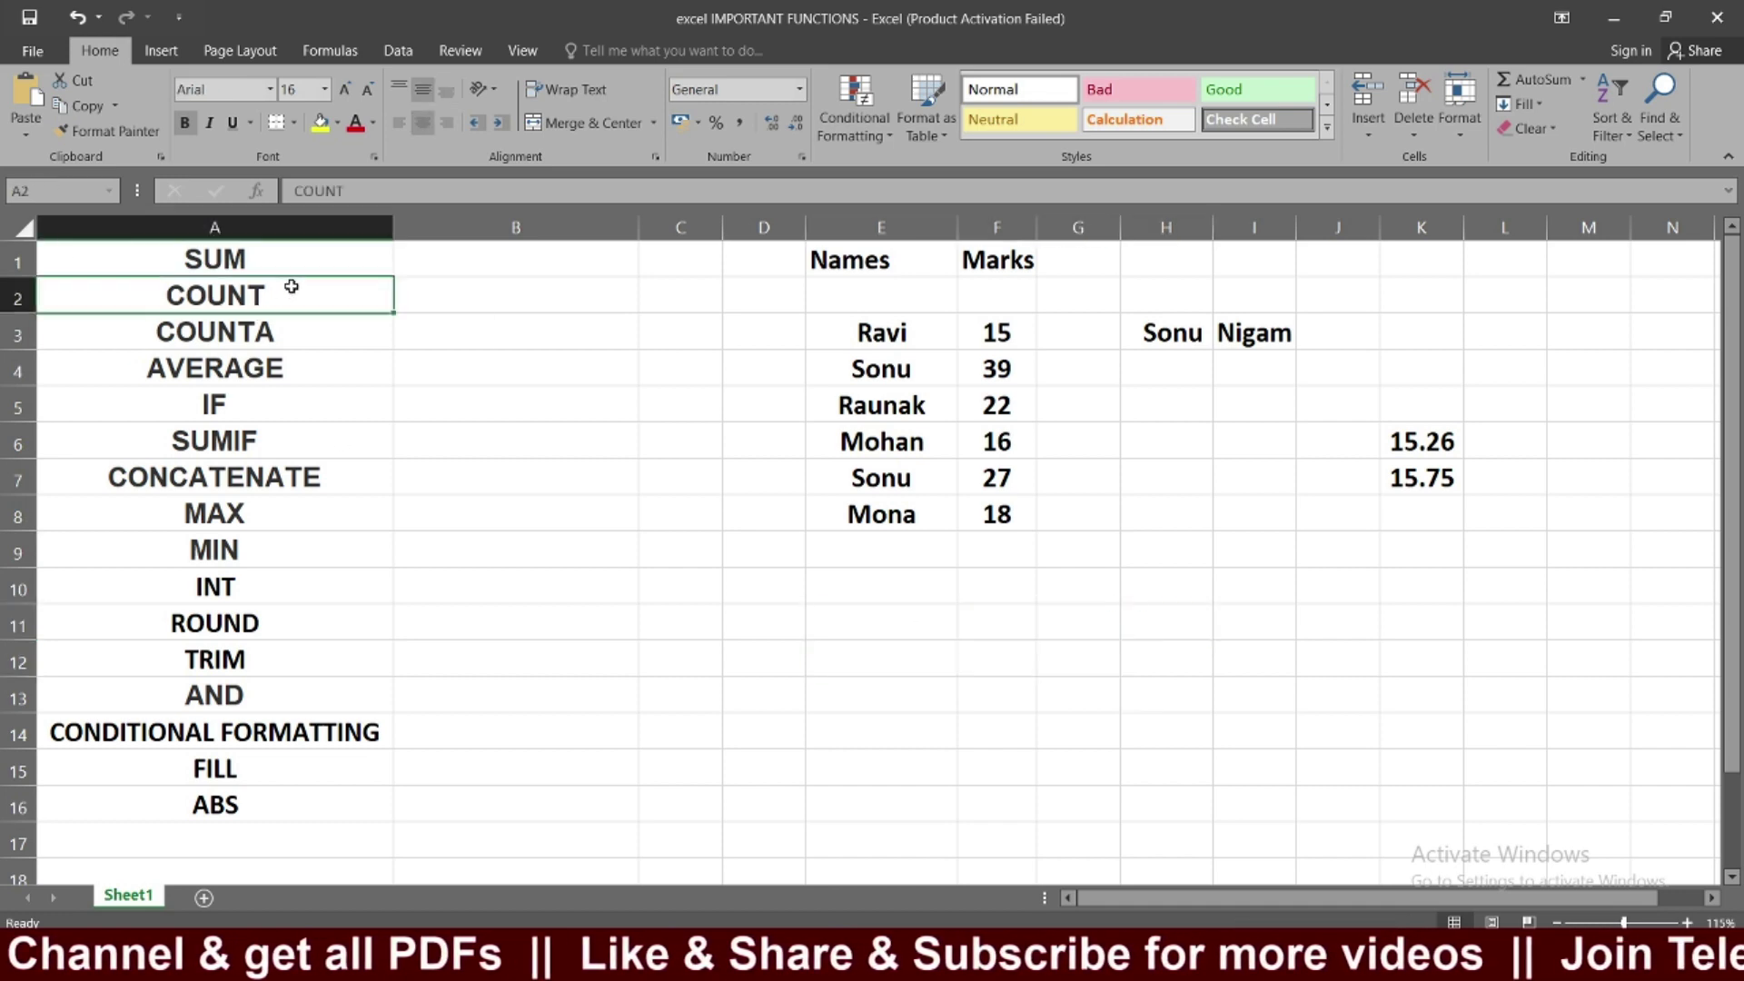
click(334, 326)
click(350, 300)
click(338, 323)
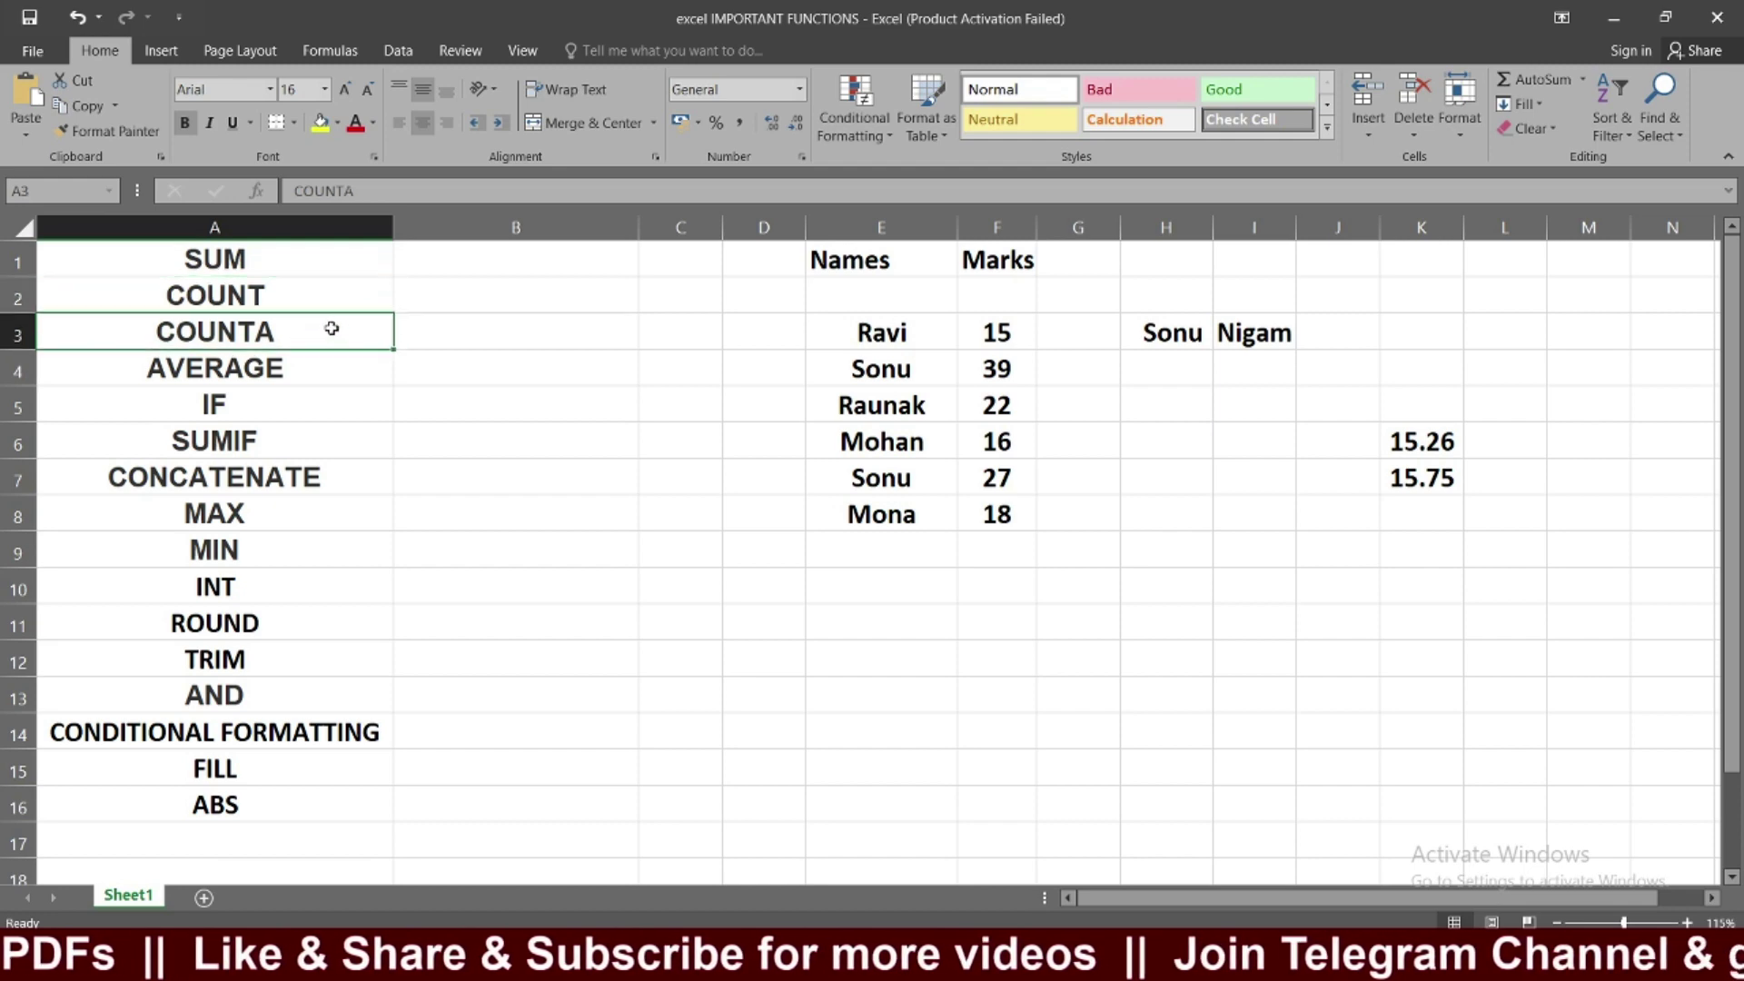
click(904, 620)
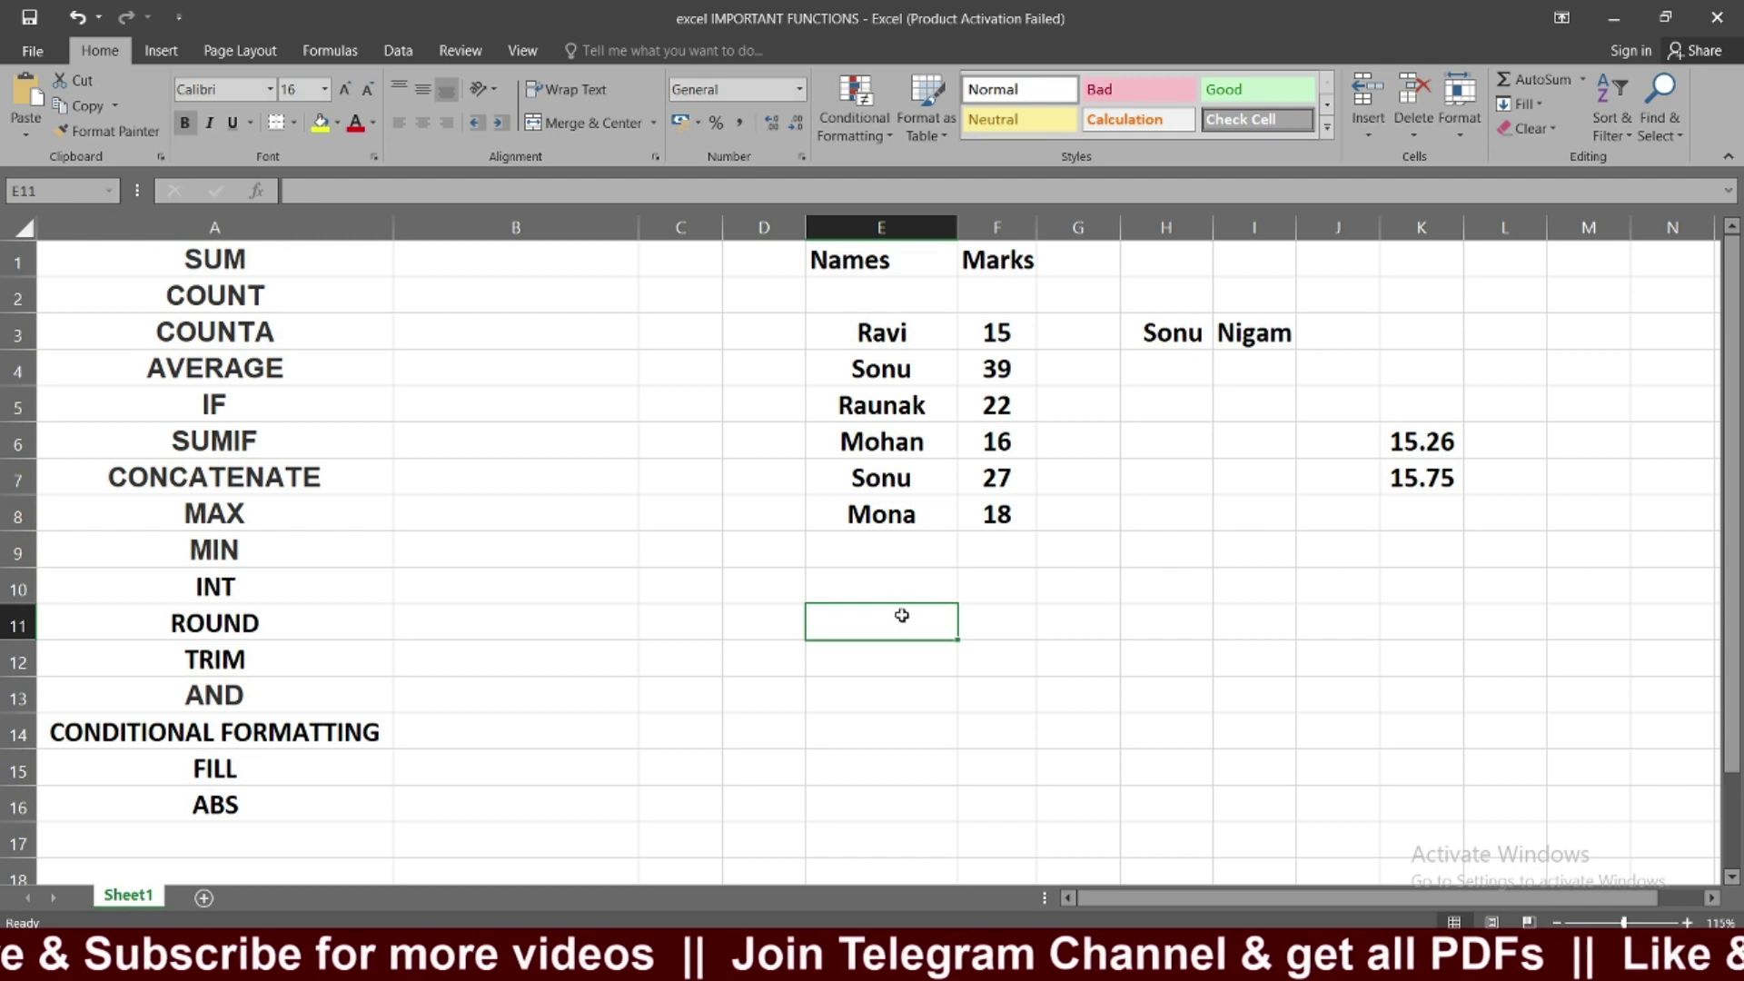
click(277, 295)
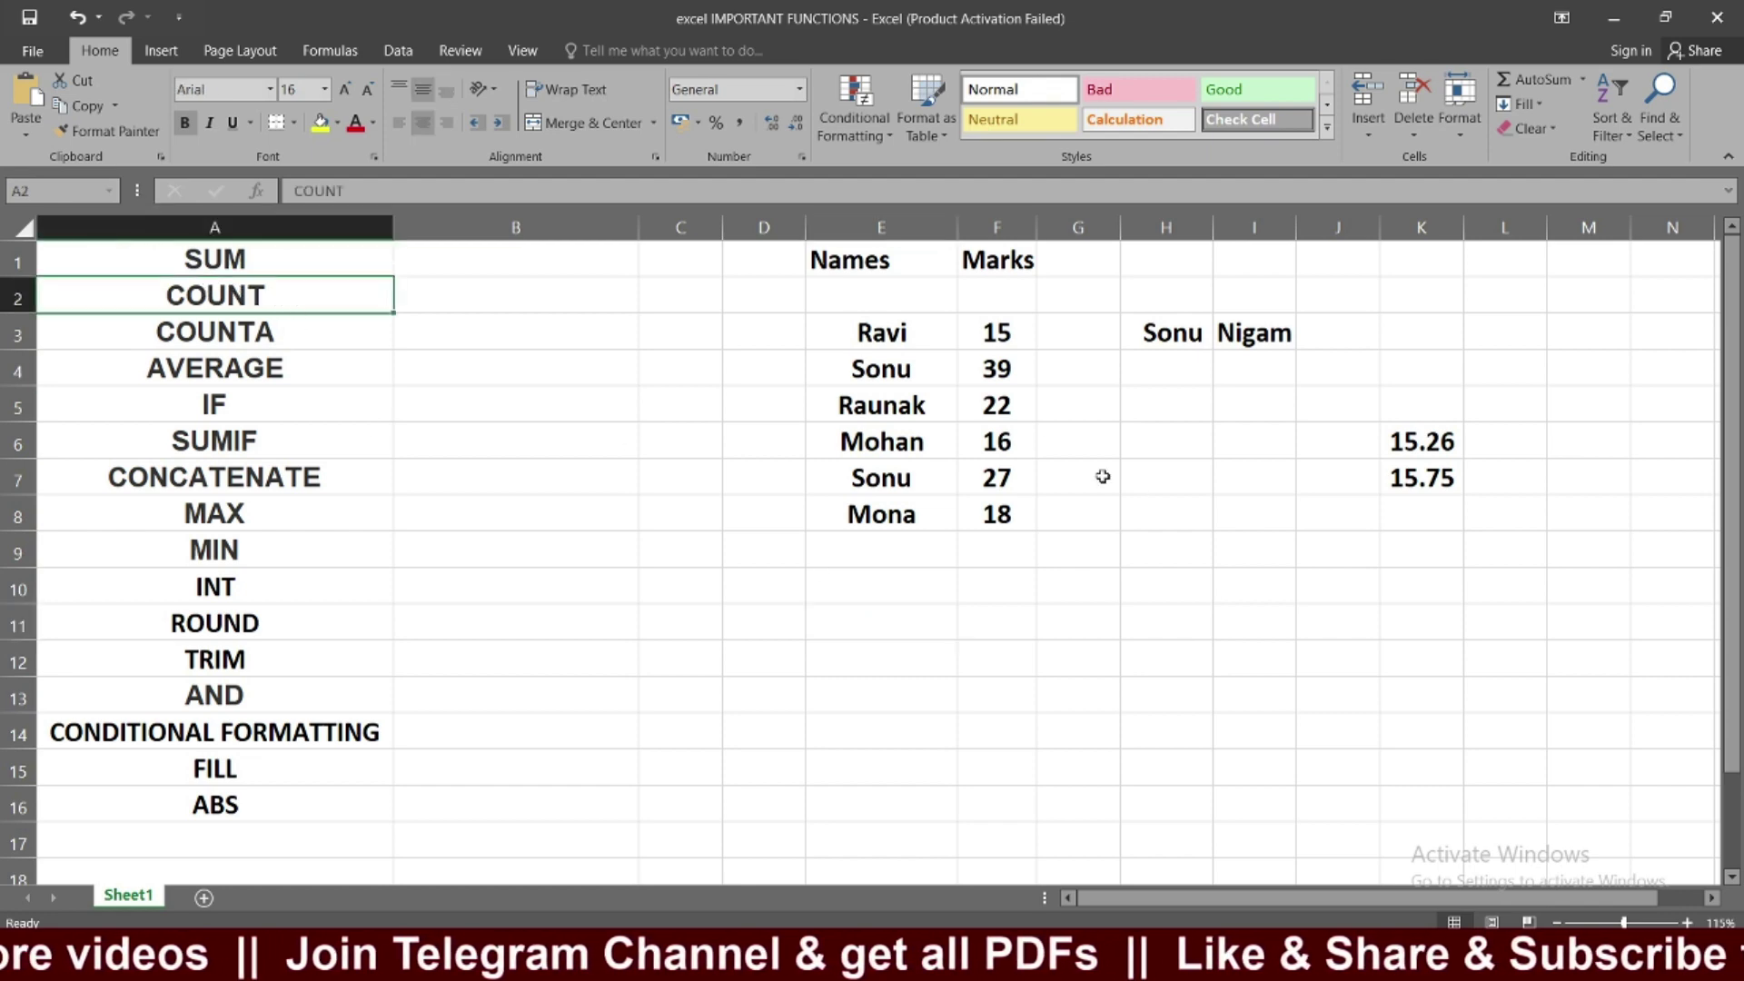
drag(835, 261, 1450, 524)
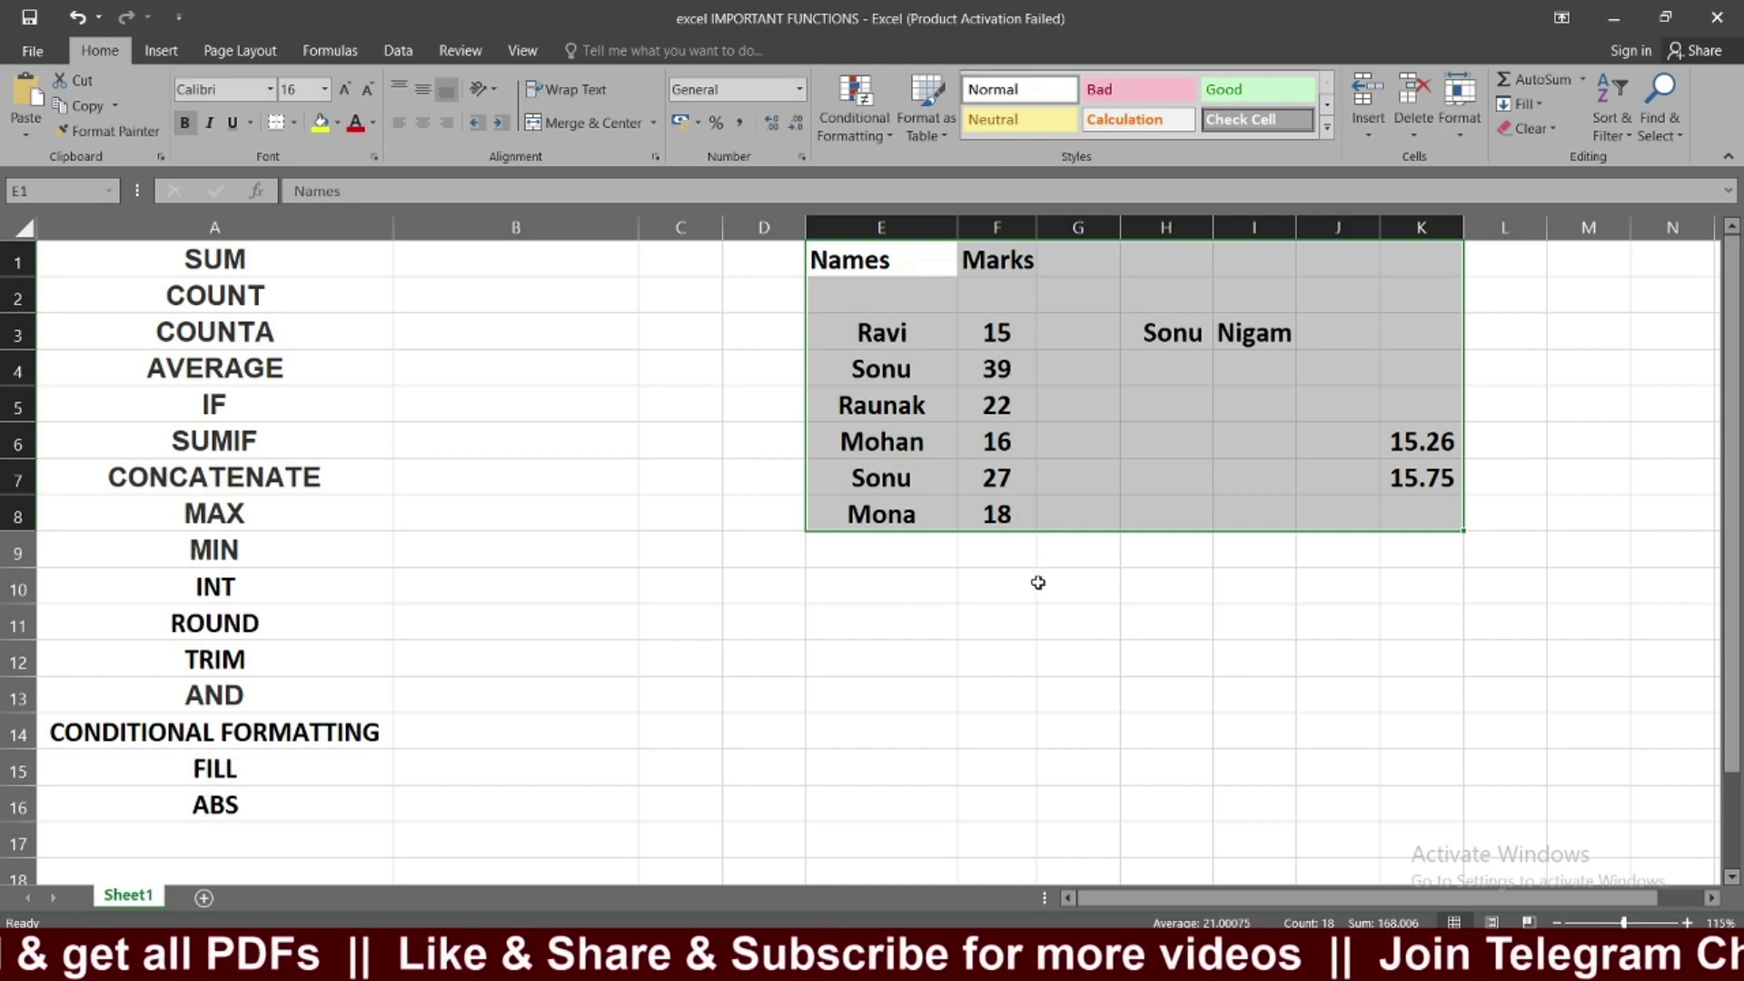
Step: Enter =COUNT(E1:K8) in E10, returning 8 numeric cells
click(870, 599)
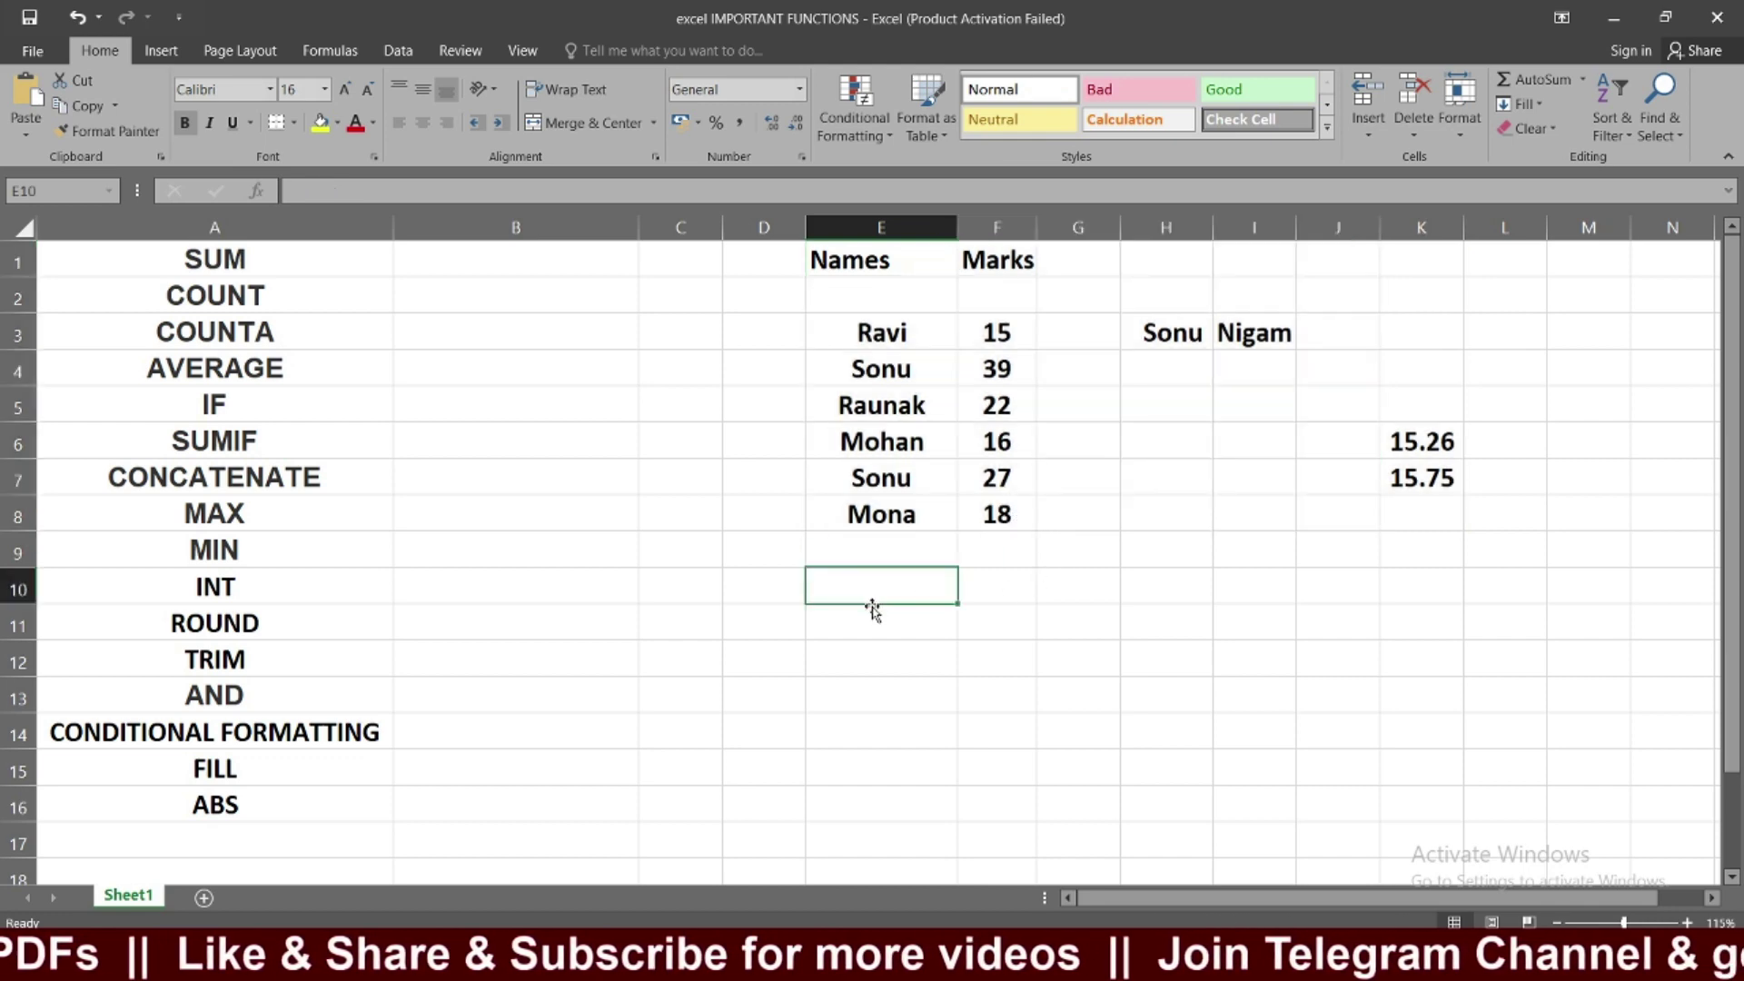
text(=)
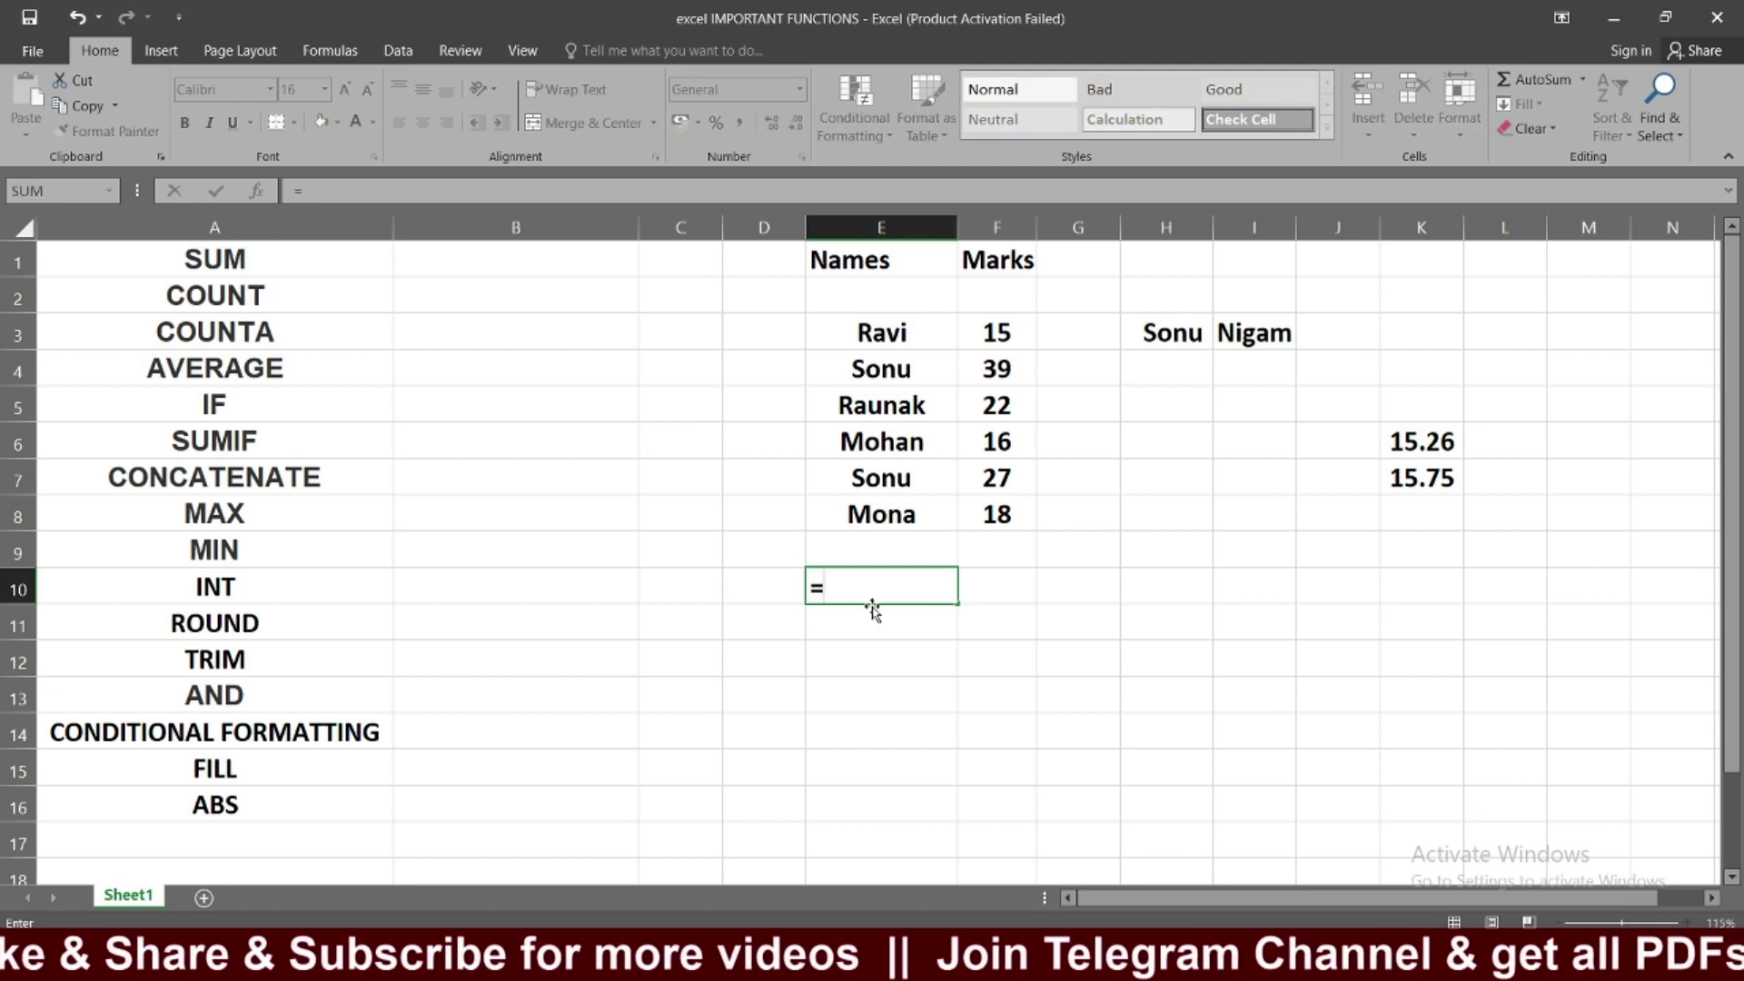
text(couny)
key(BackSpace)
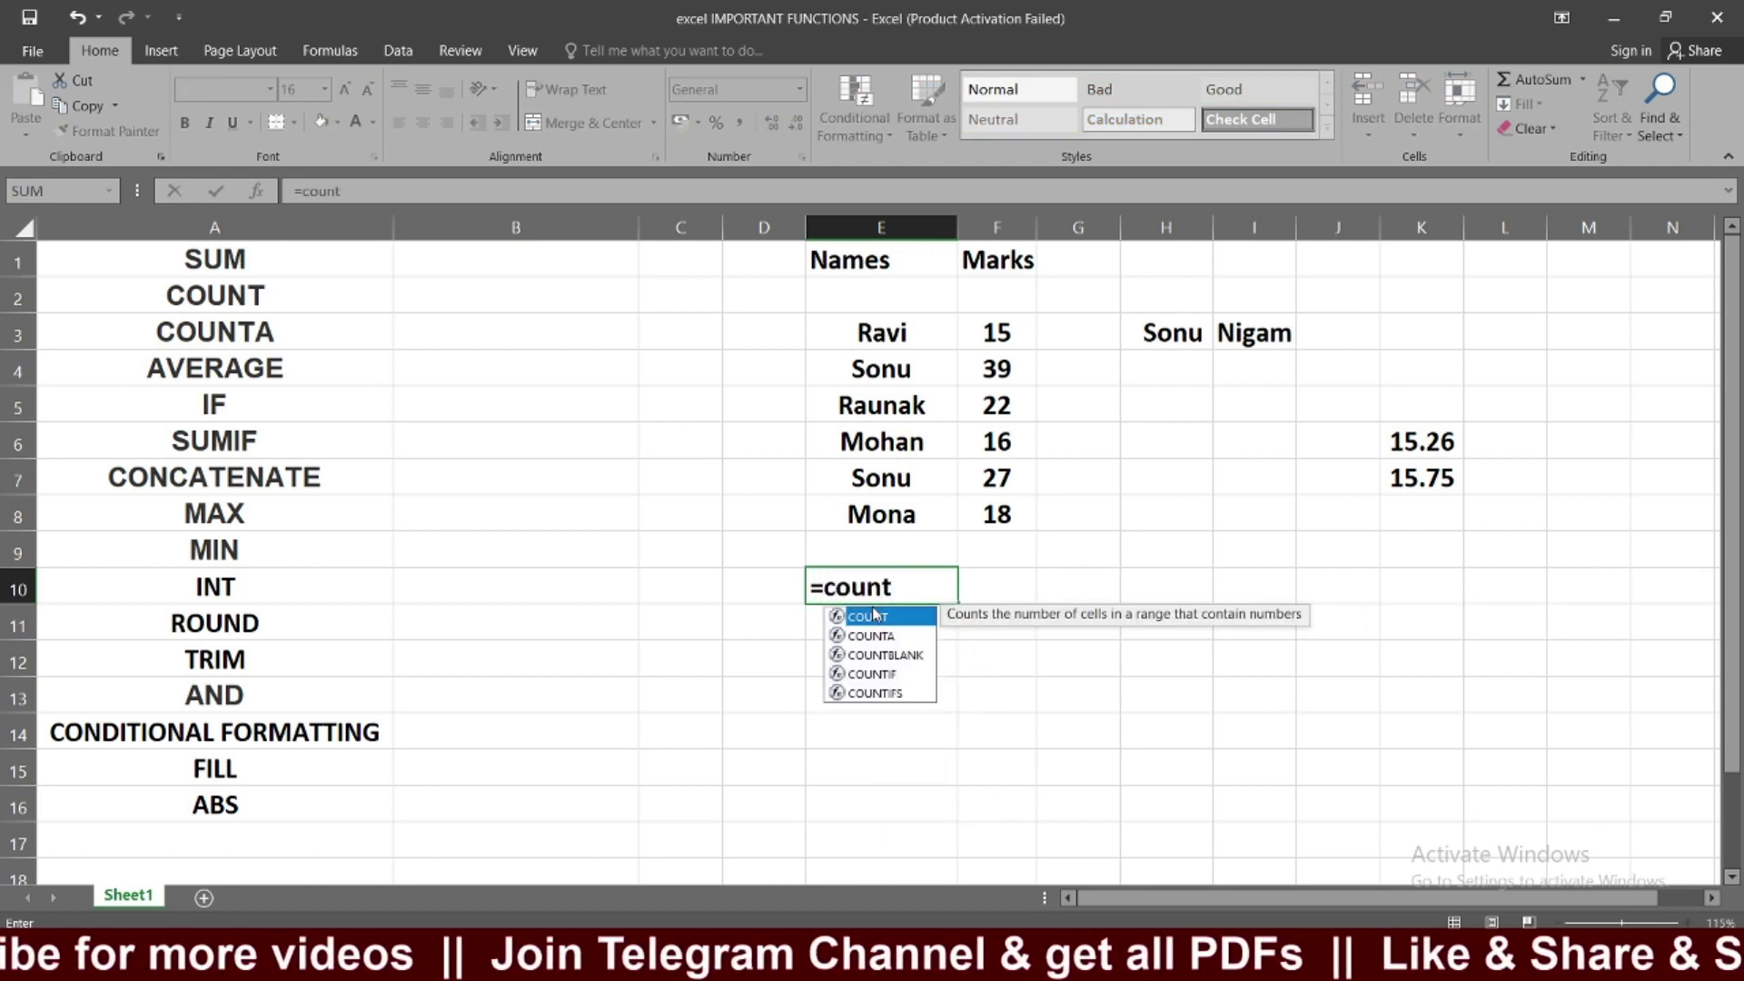
text(()
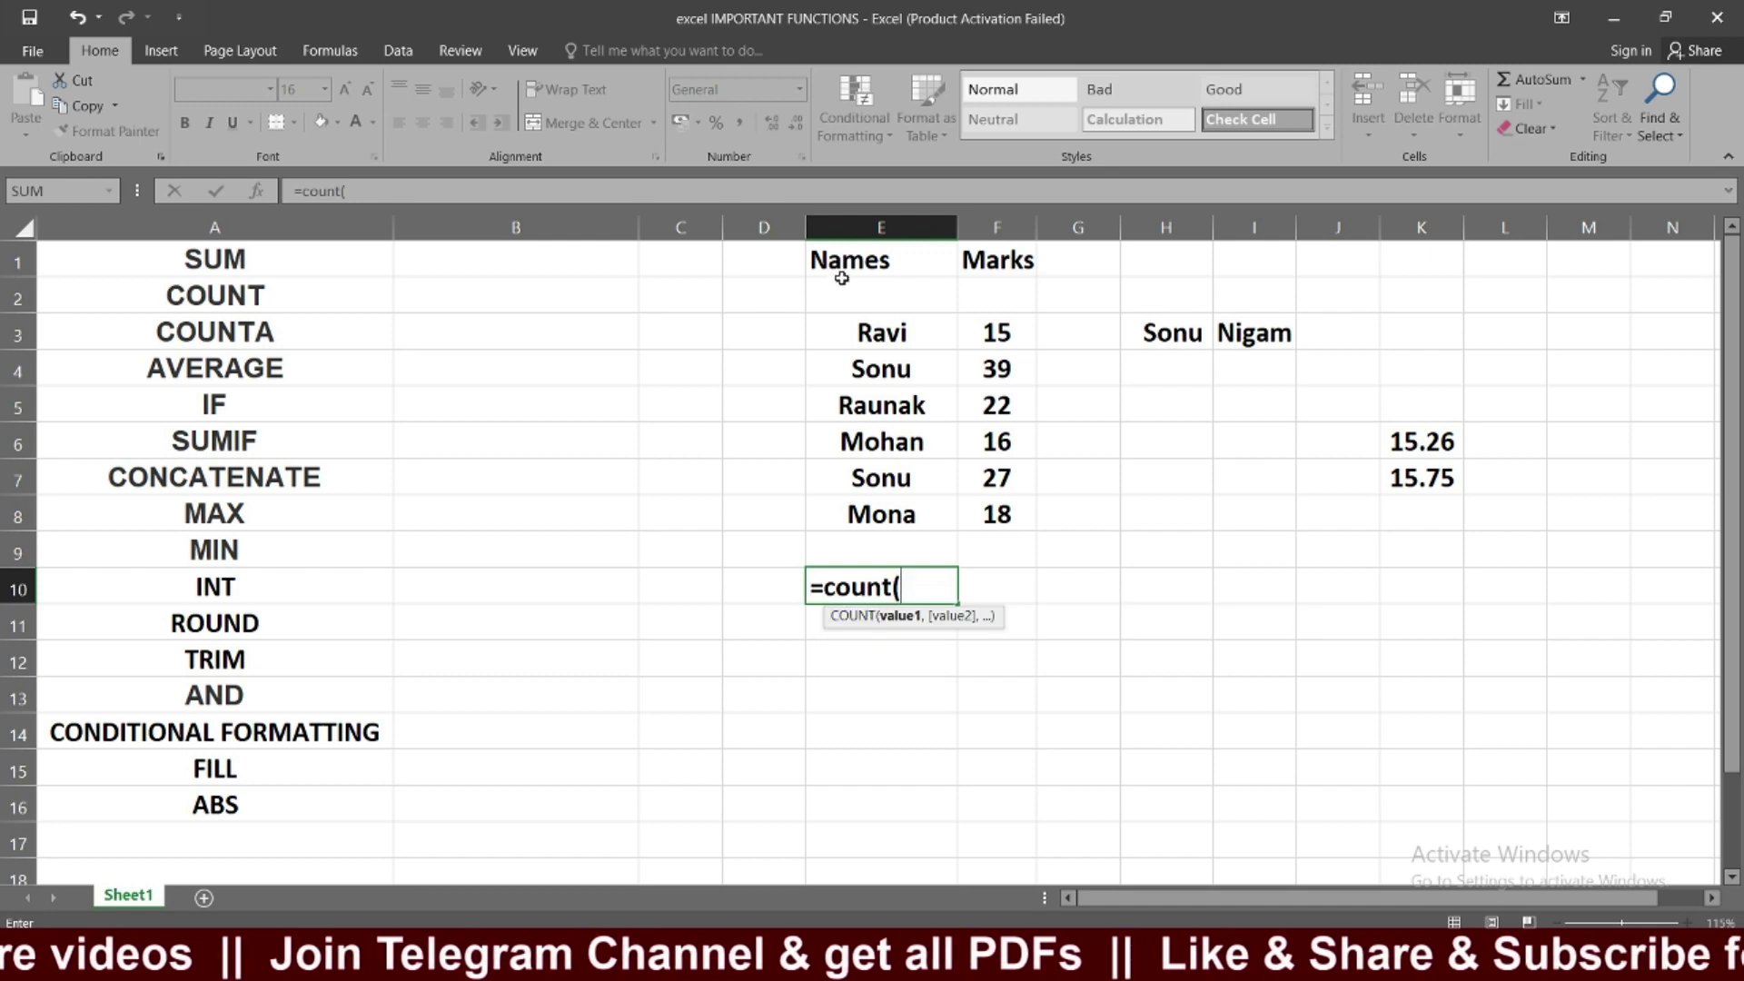
click(872, 263)
drag(872, 264, 1417, 534)
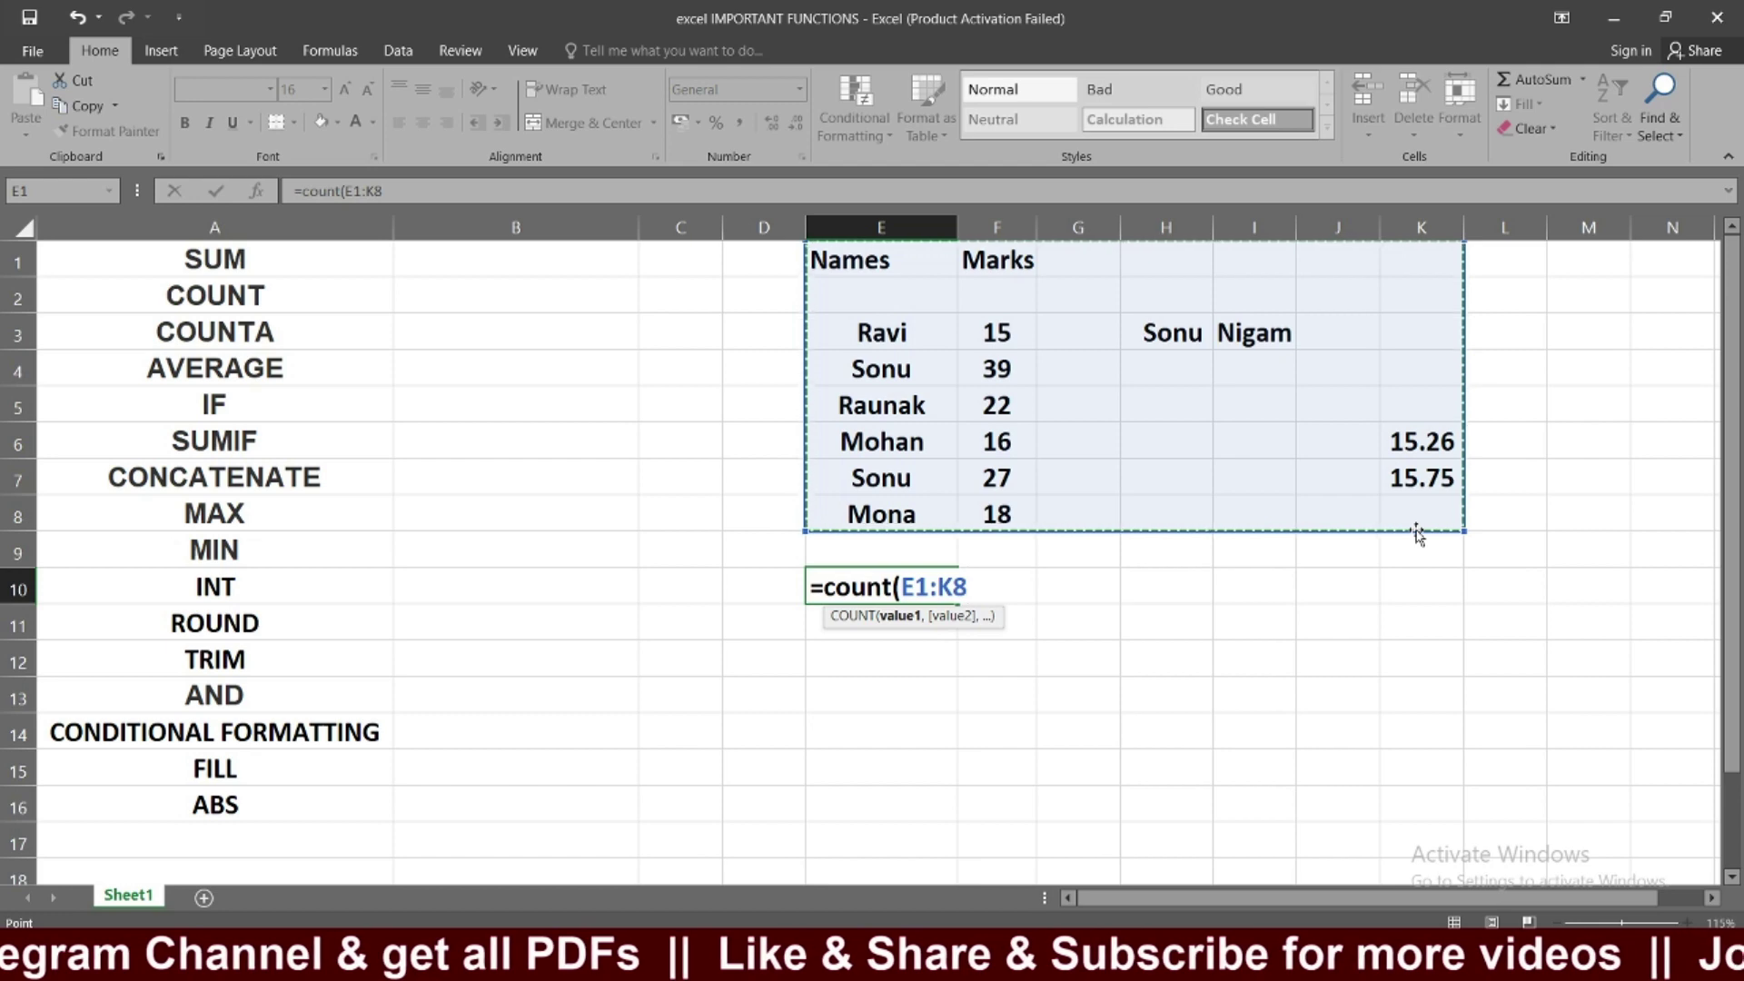
text())
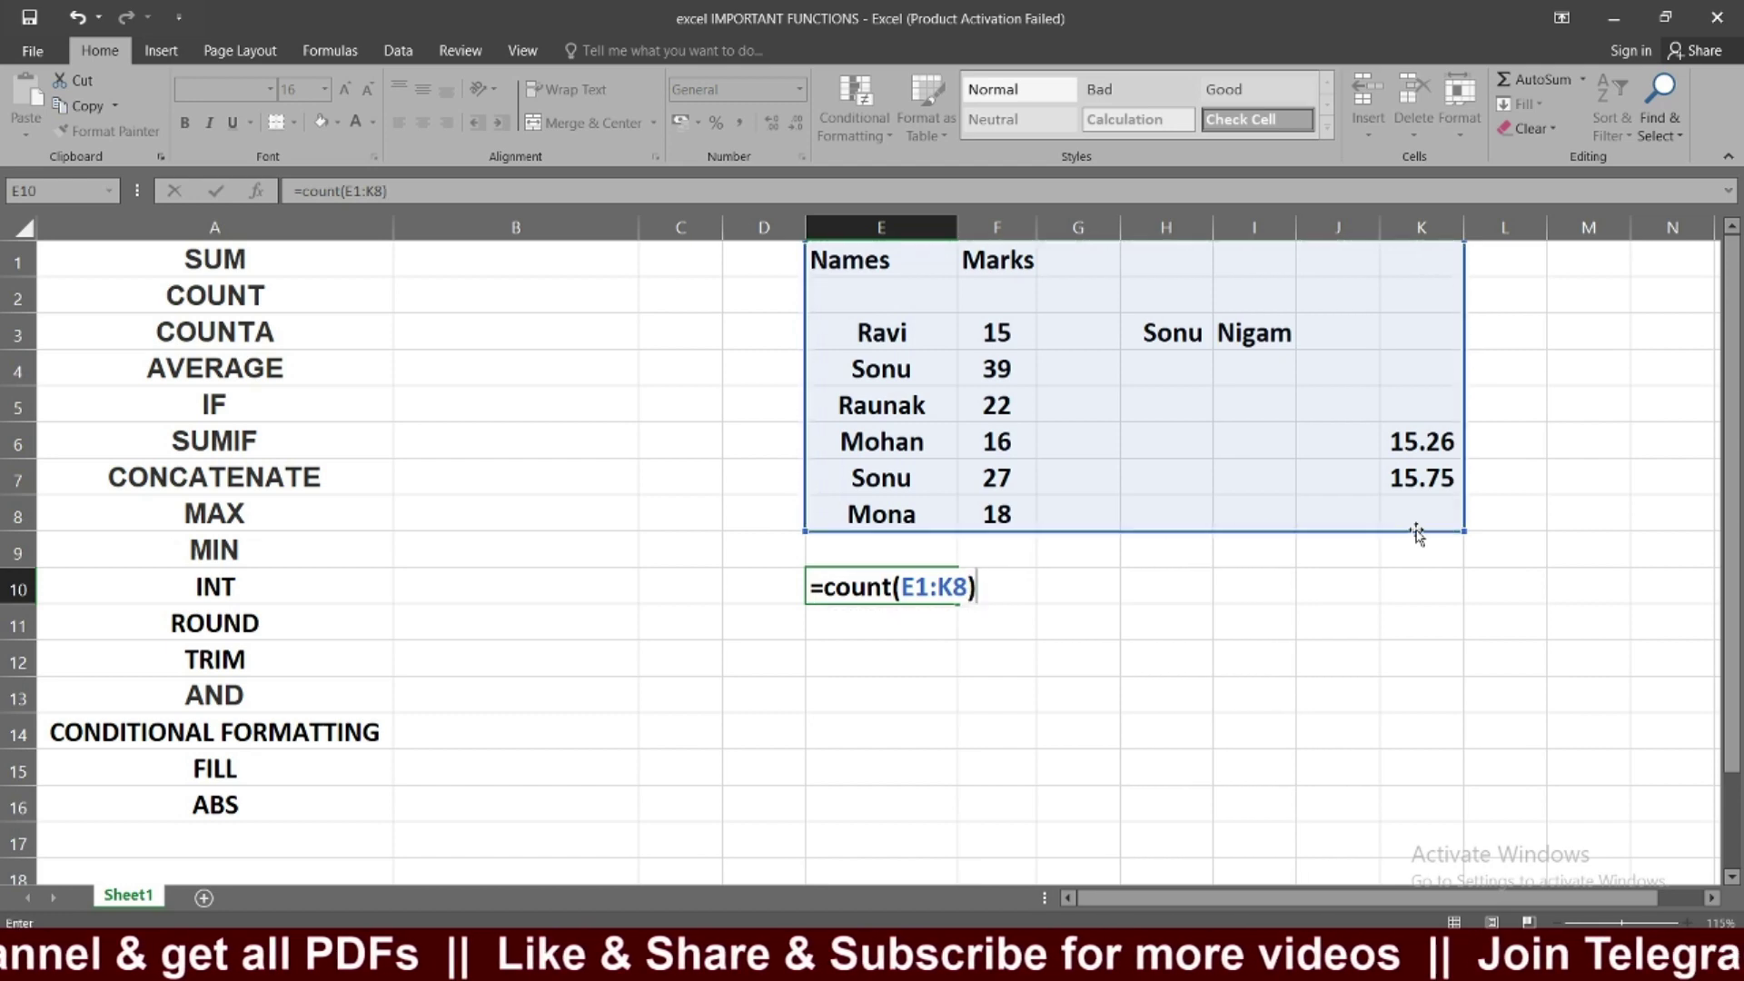
key(Return)
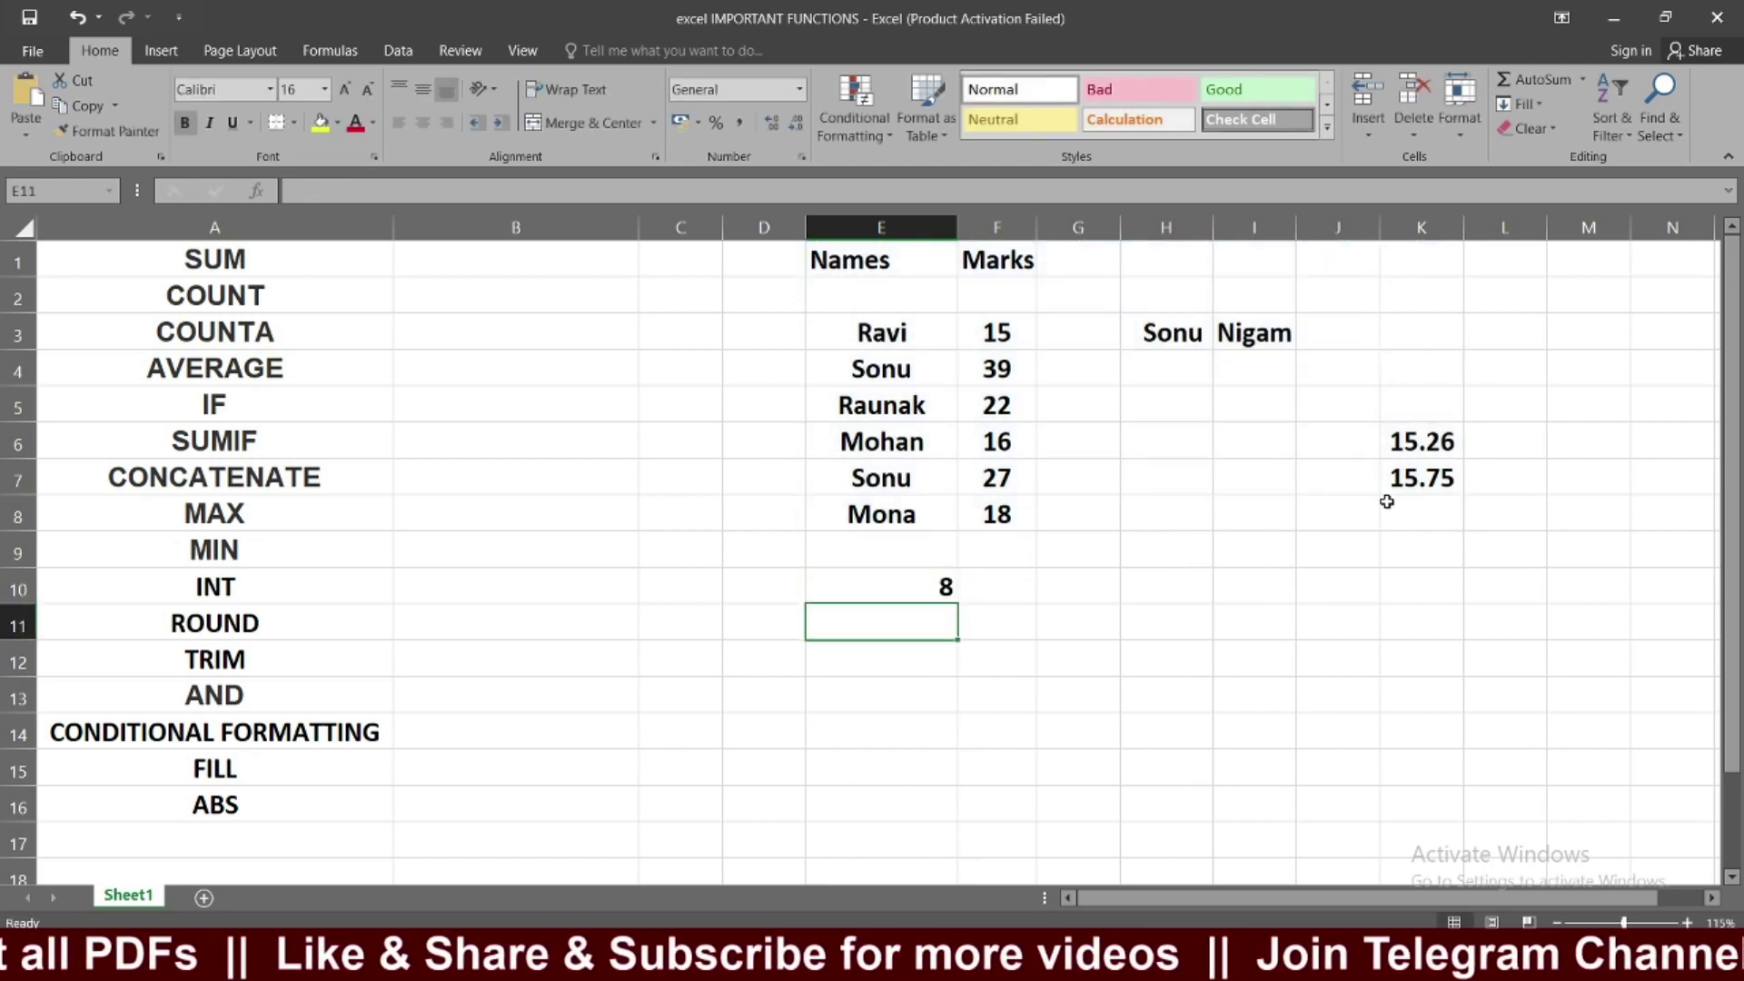
click(922, 593)
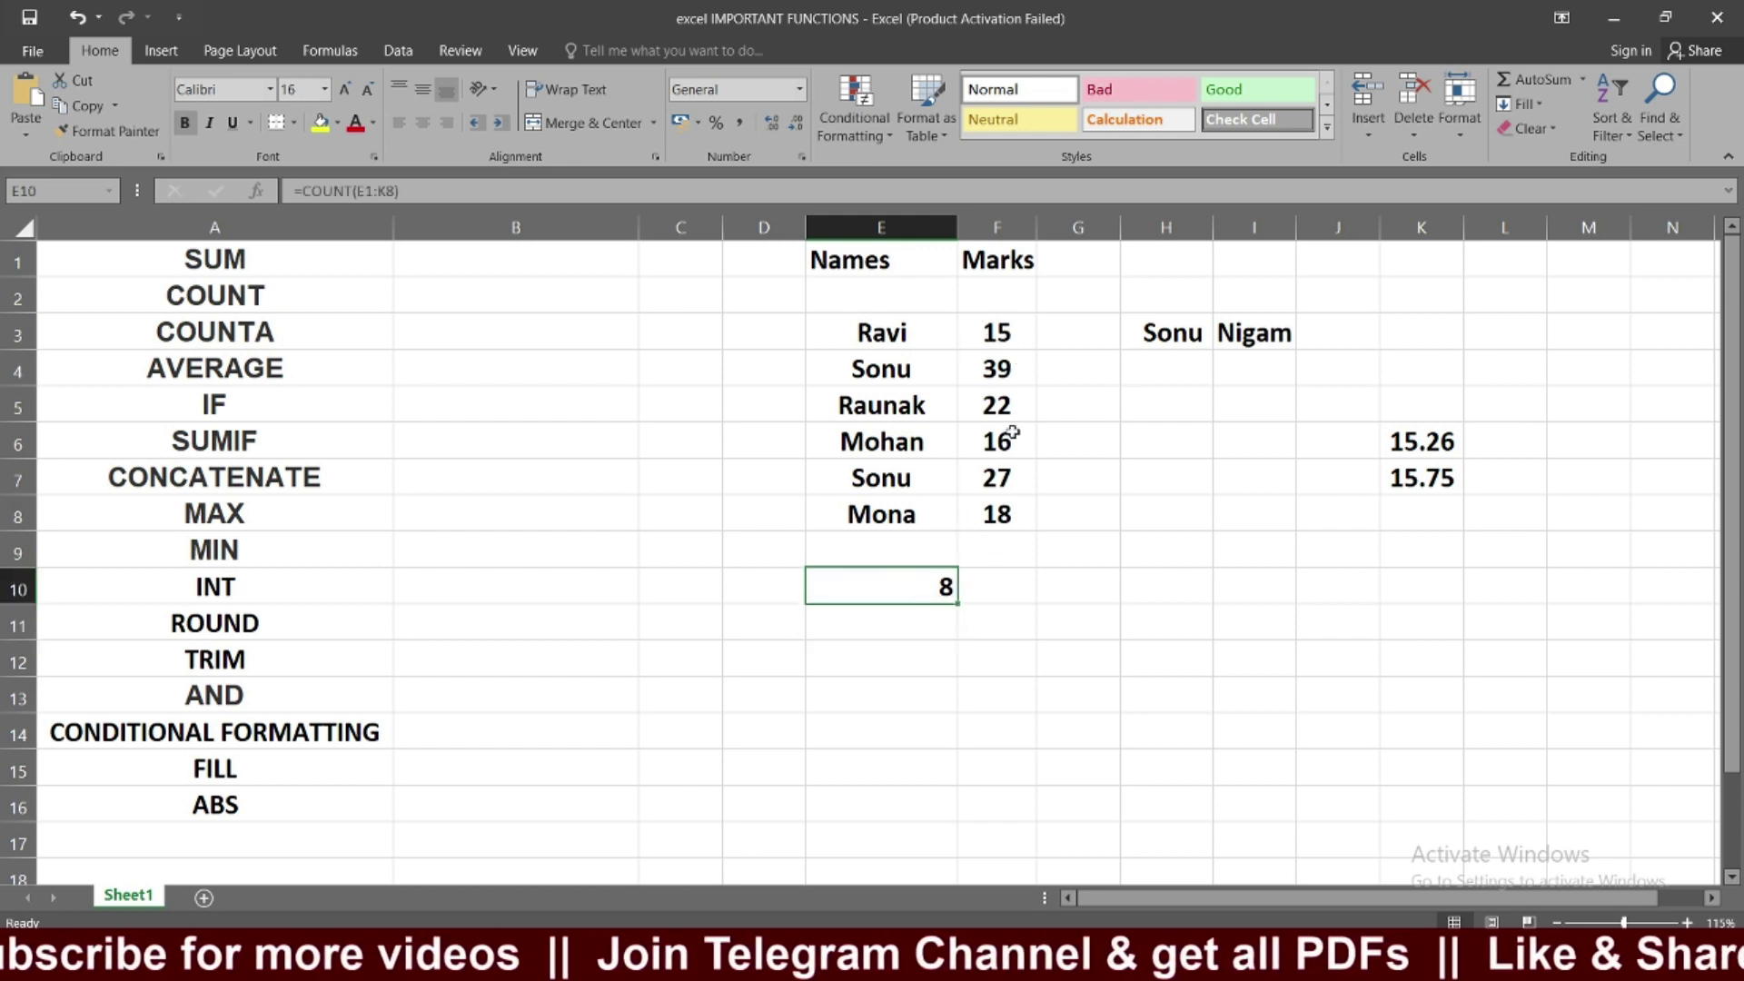
drag(1015, 336, 990, 509)
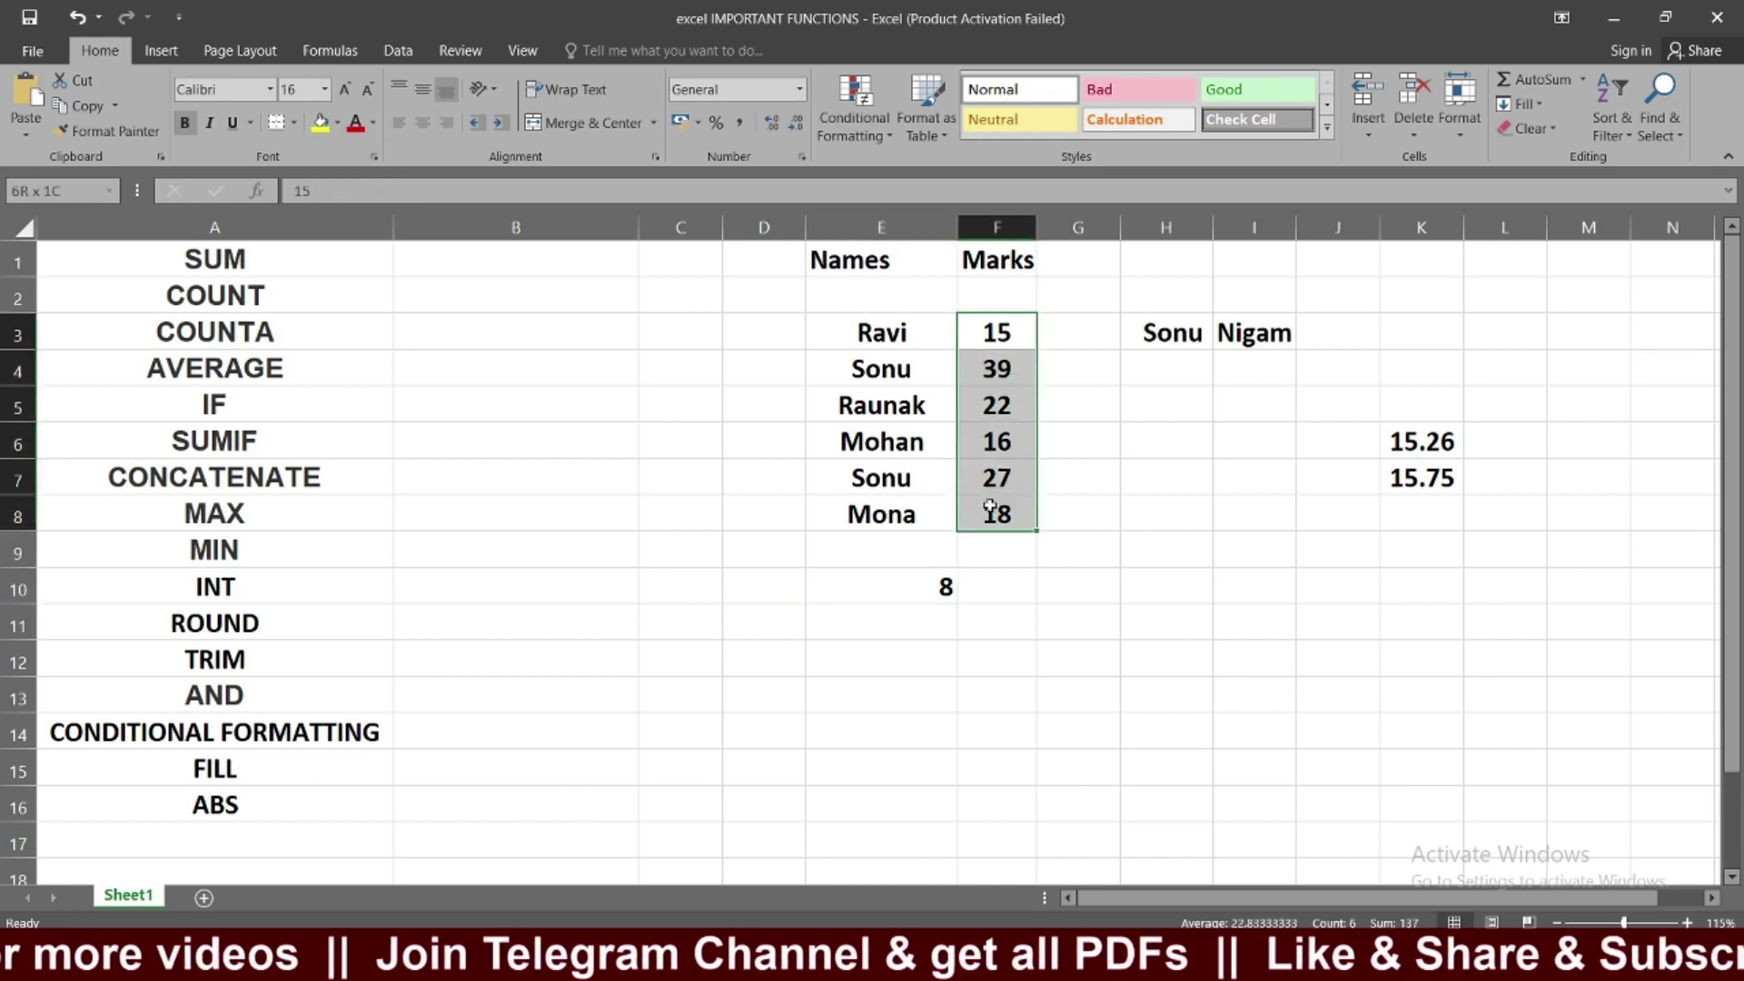
drag(1421, 441, 1417, 472)
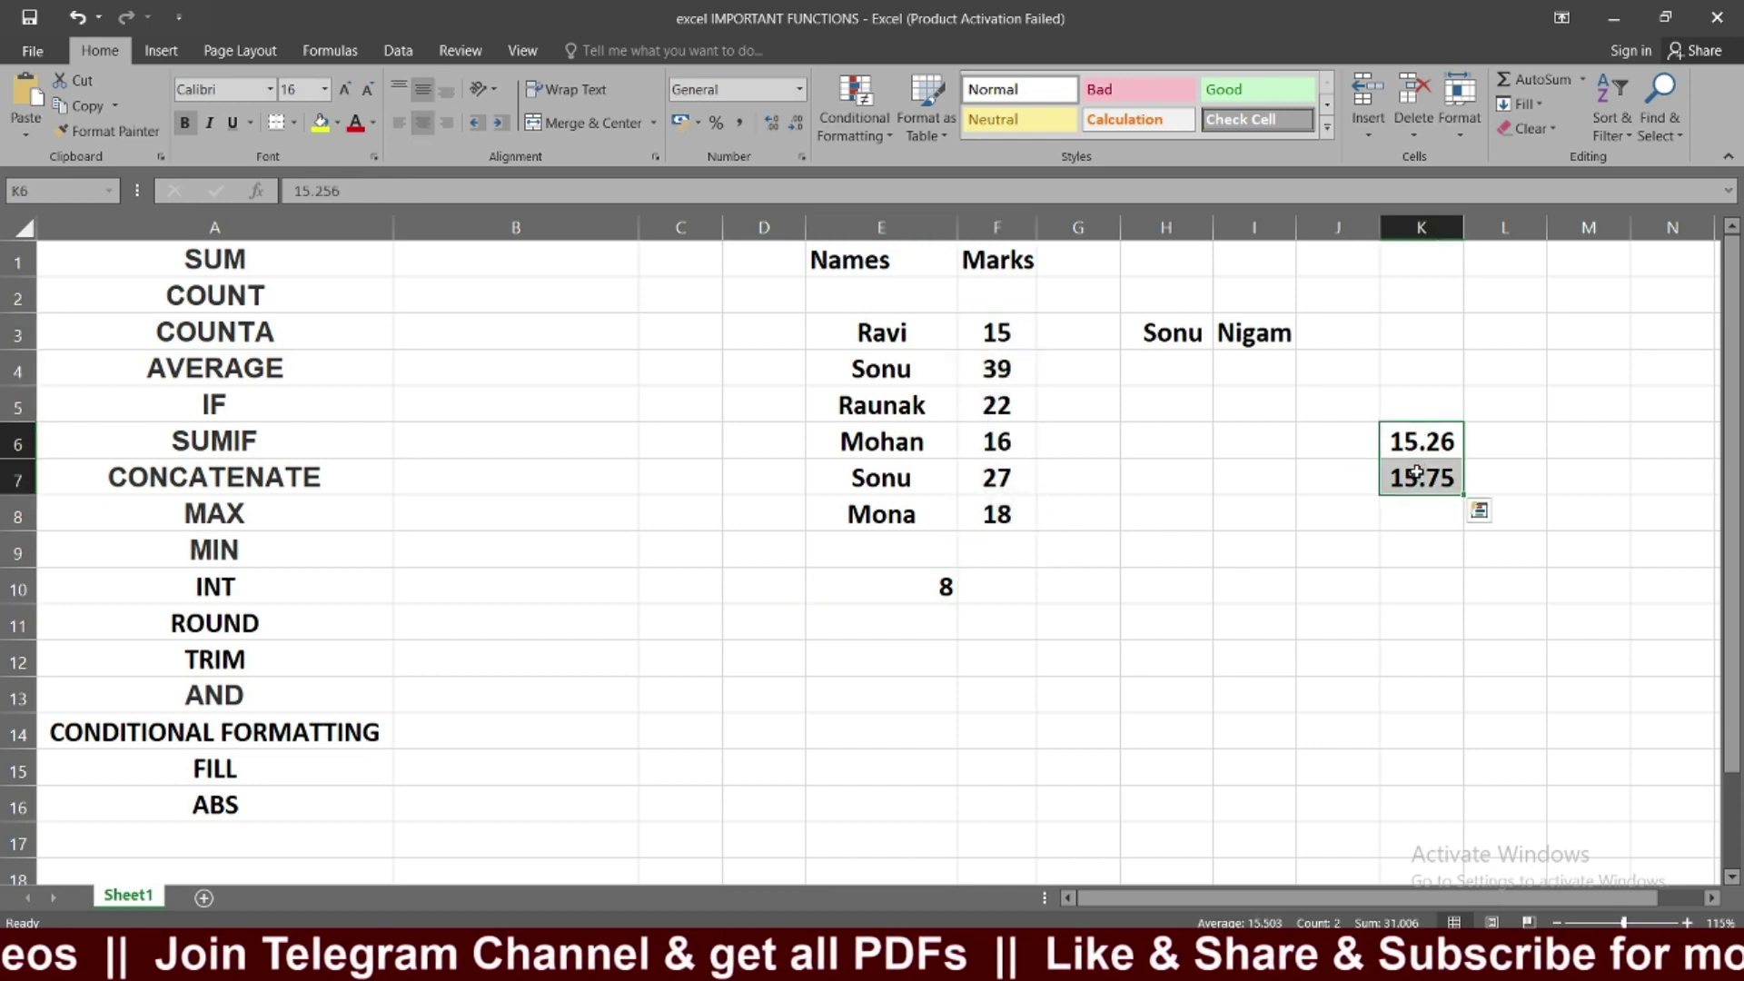
click(896, 588)
click(991, 590)
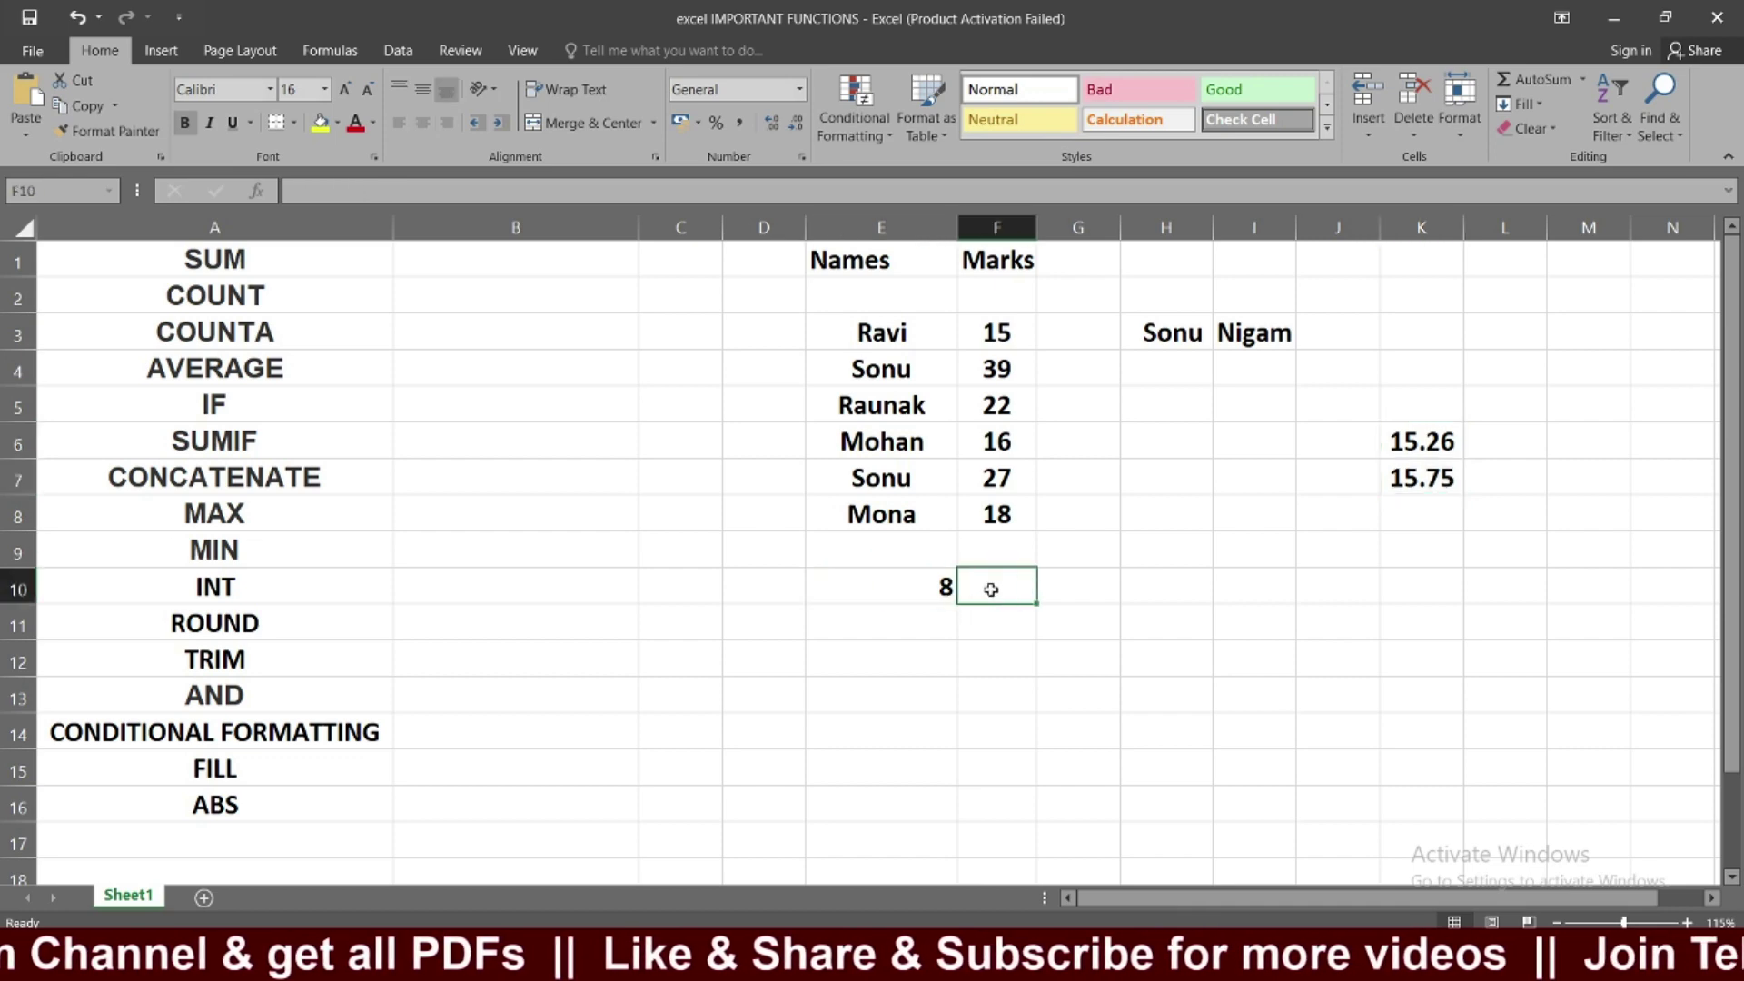
click(923, 630)
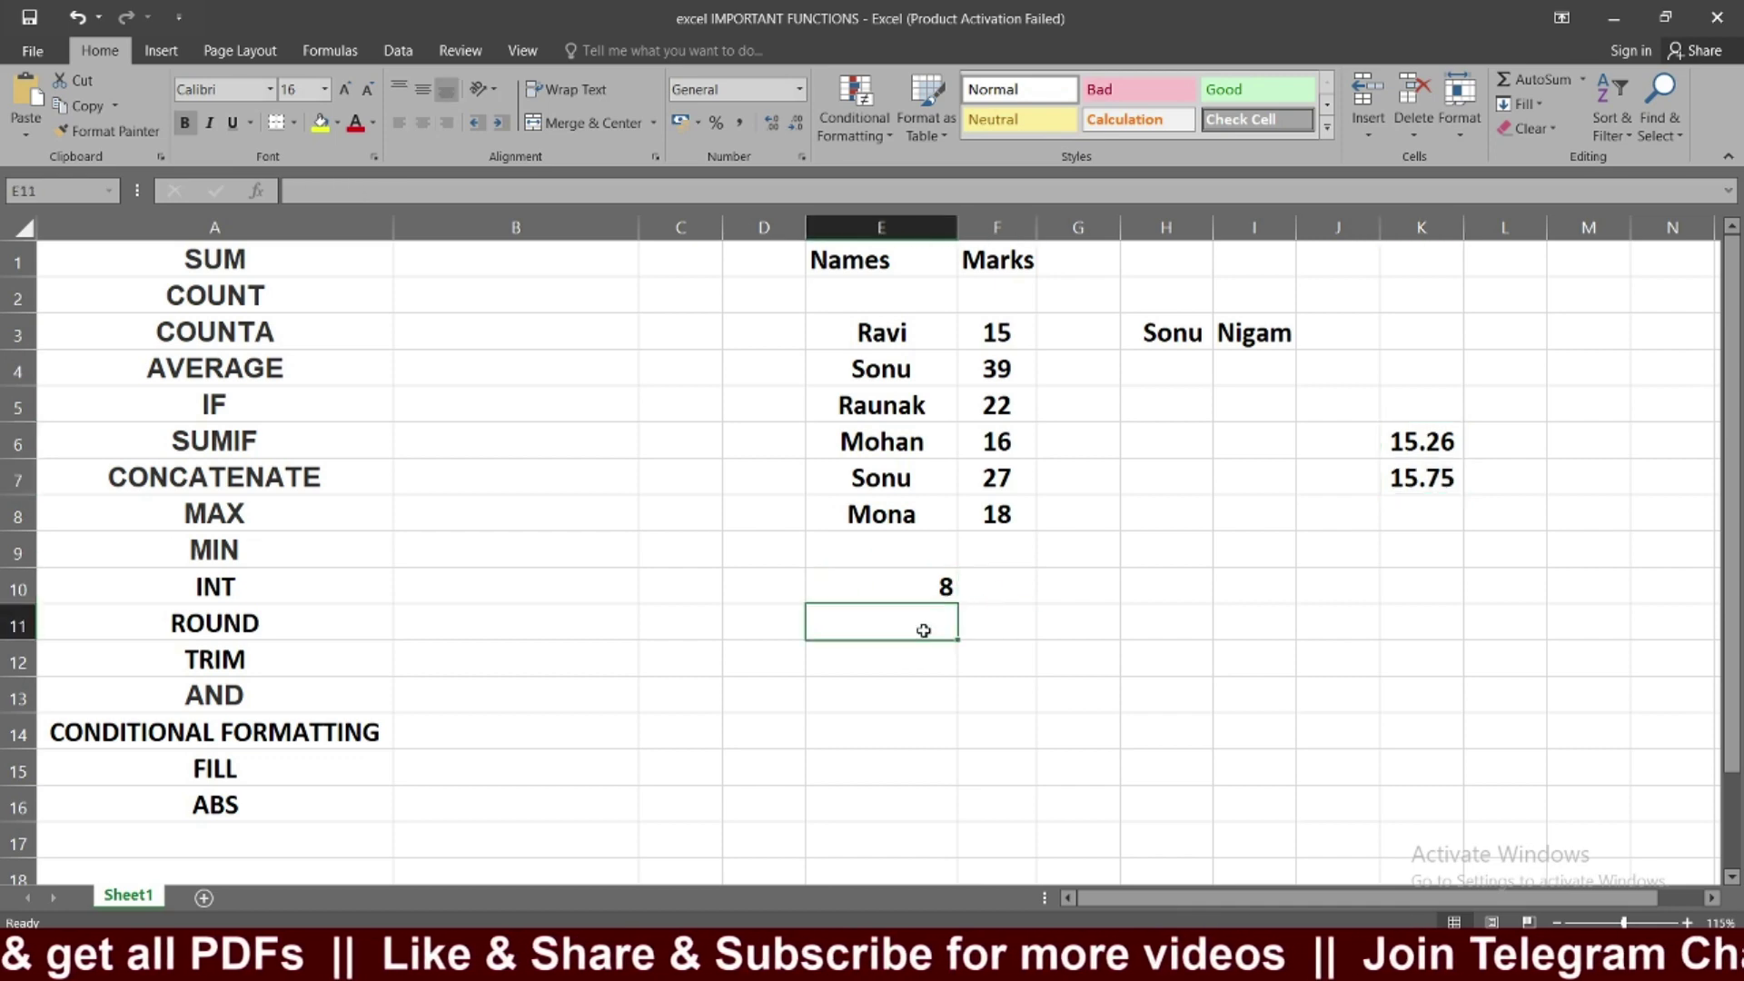
text(=)
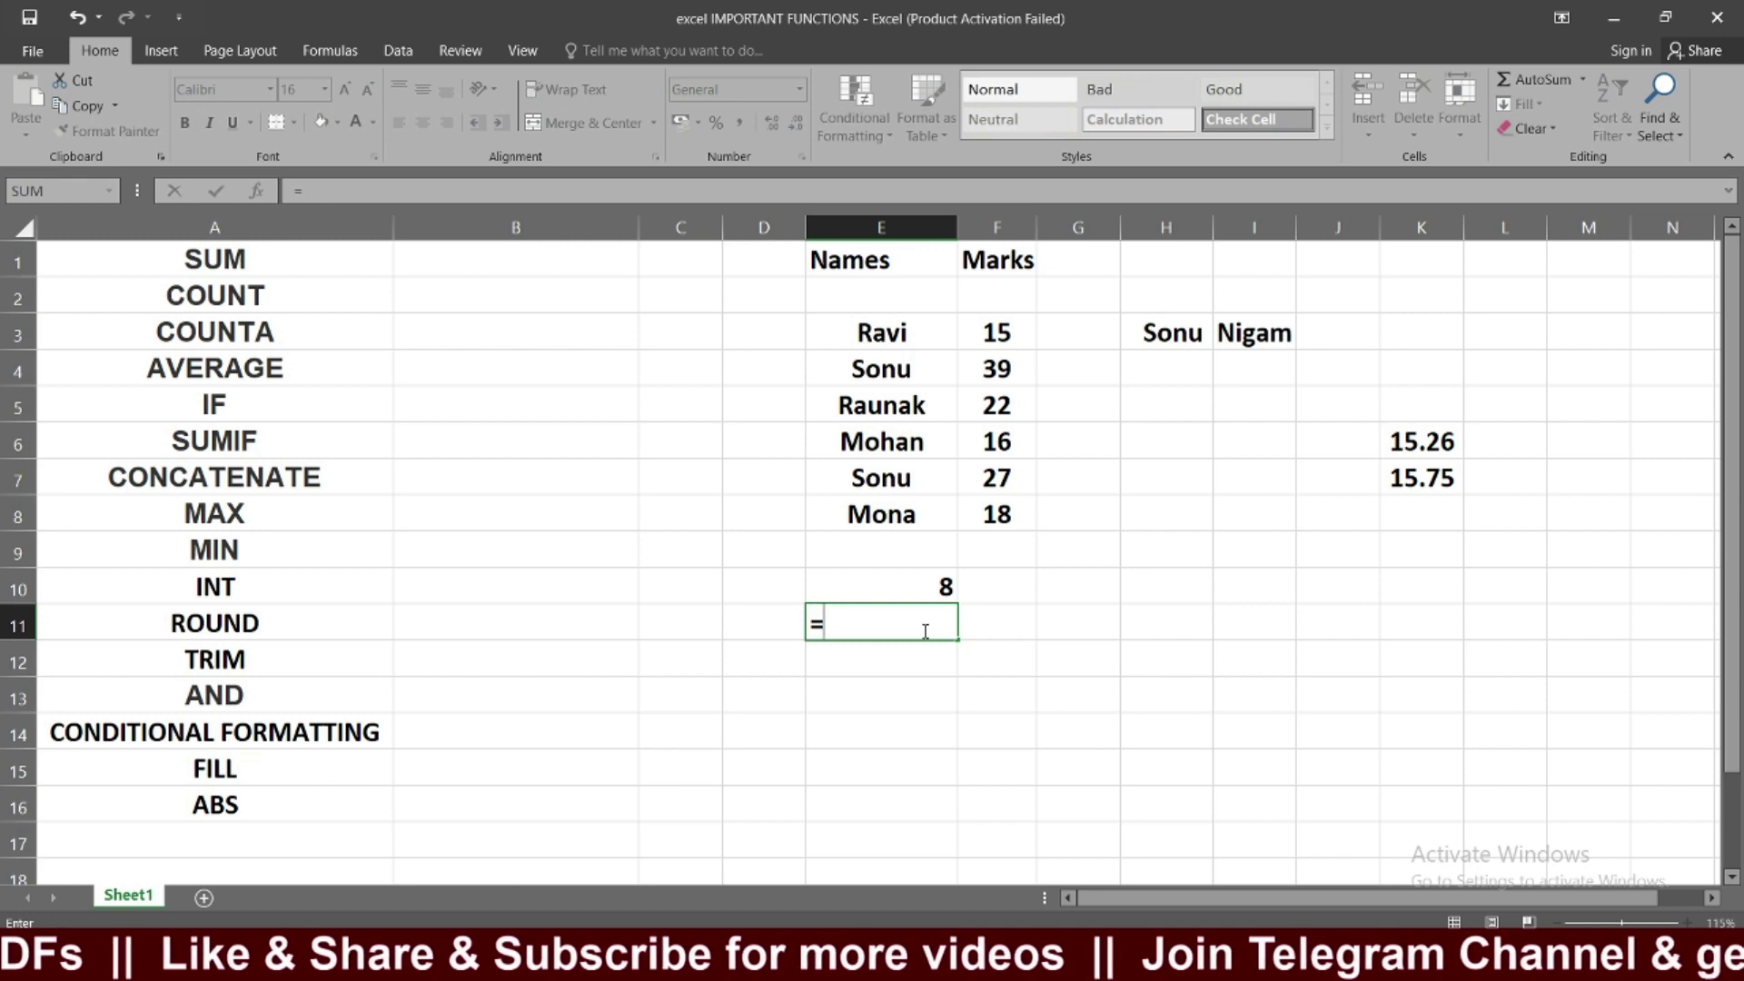
text(count)
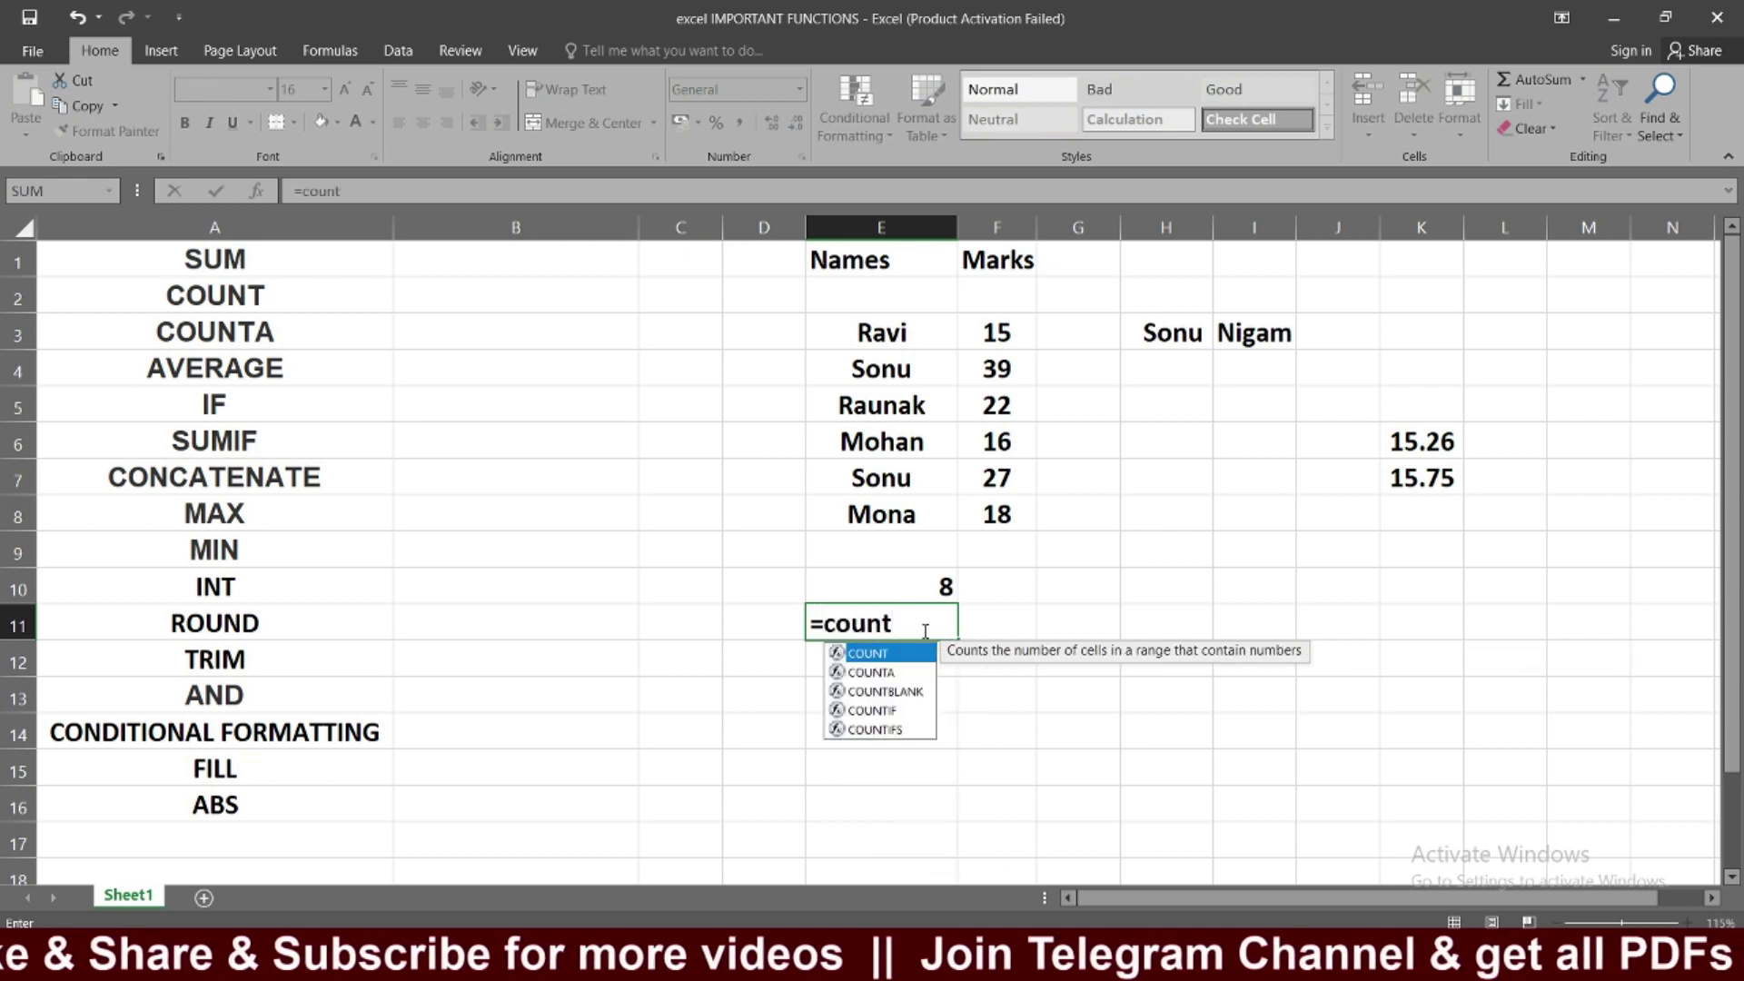
text(a)
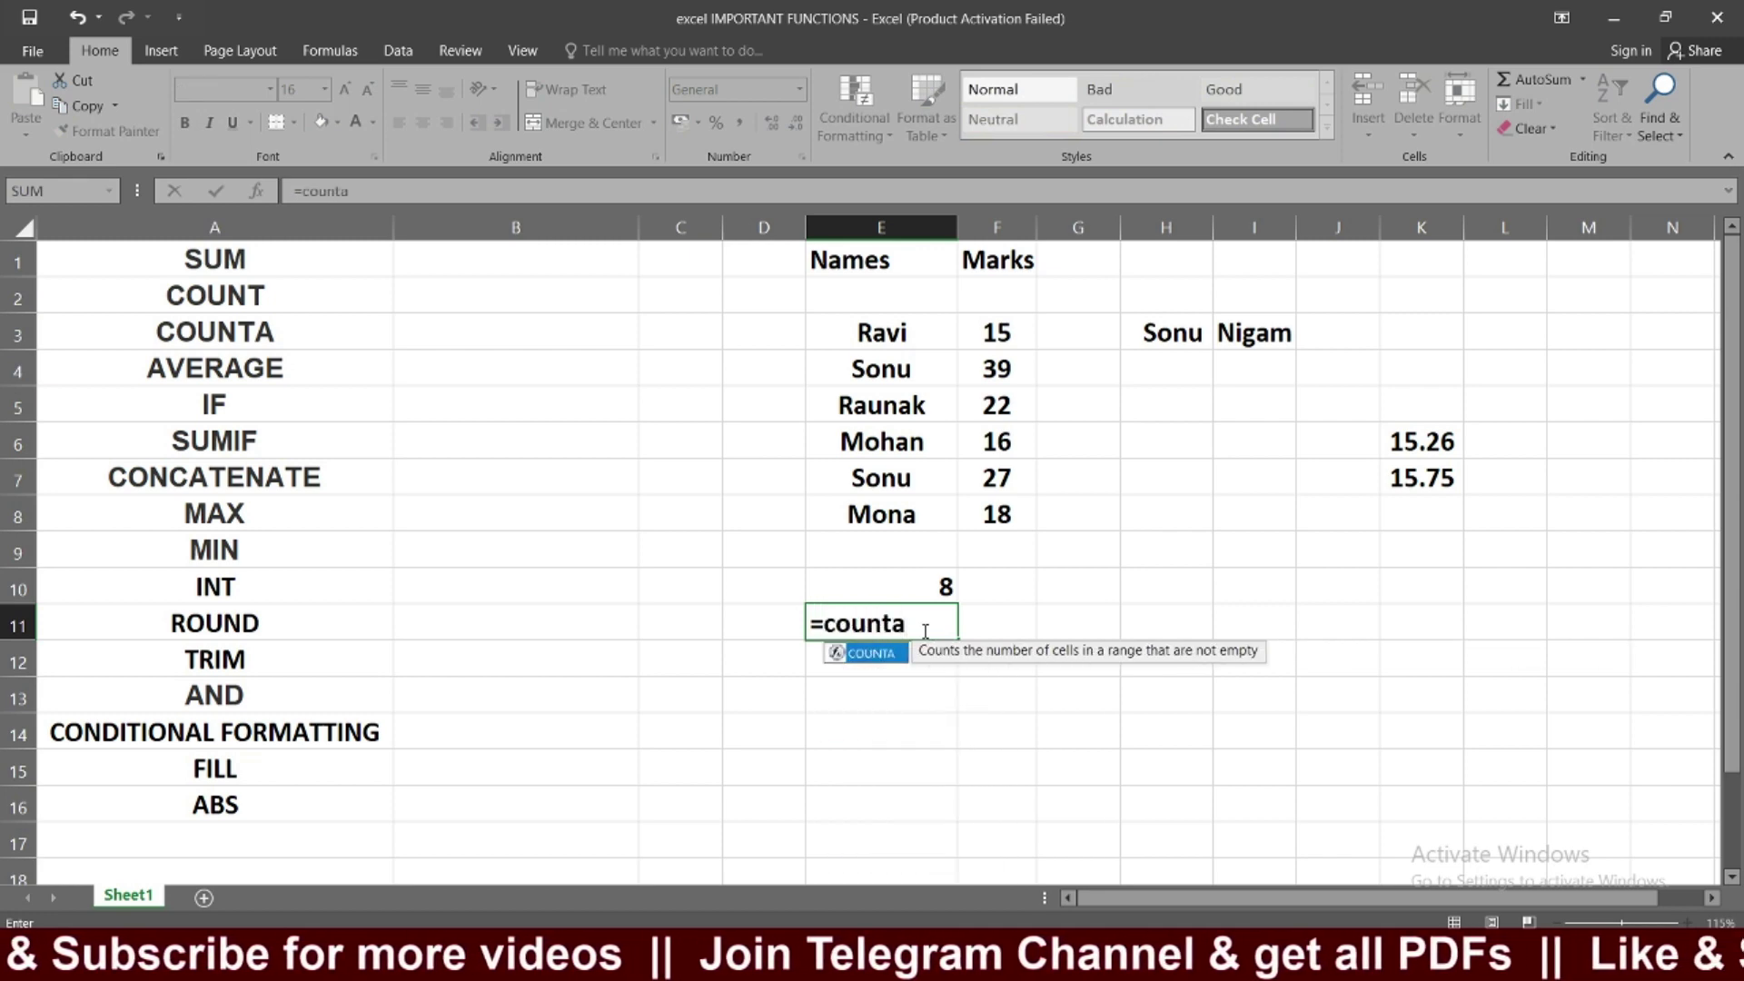
text(()
Step: Complete =COUNTA(E1:K8) in E11, which counts 18 non-empty cells
mouse_move(868, 265)
mouse_down()
mouse_move(1329, 509)
mouse_move(1408, 522)
mouse_up()
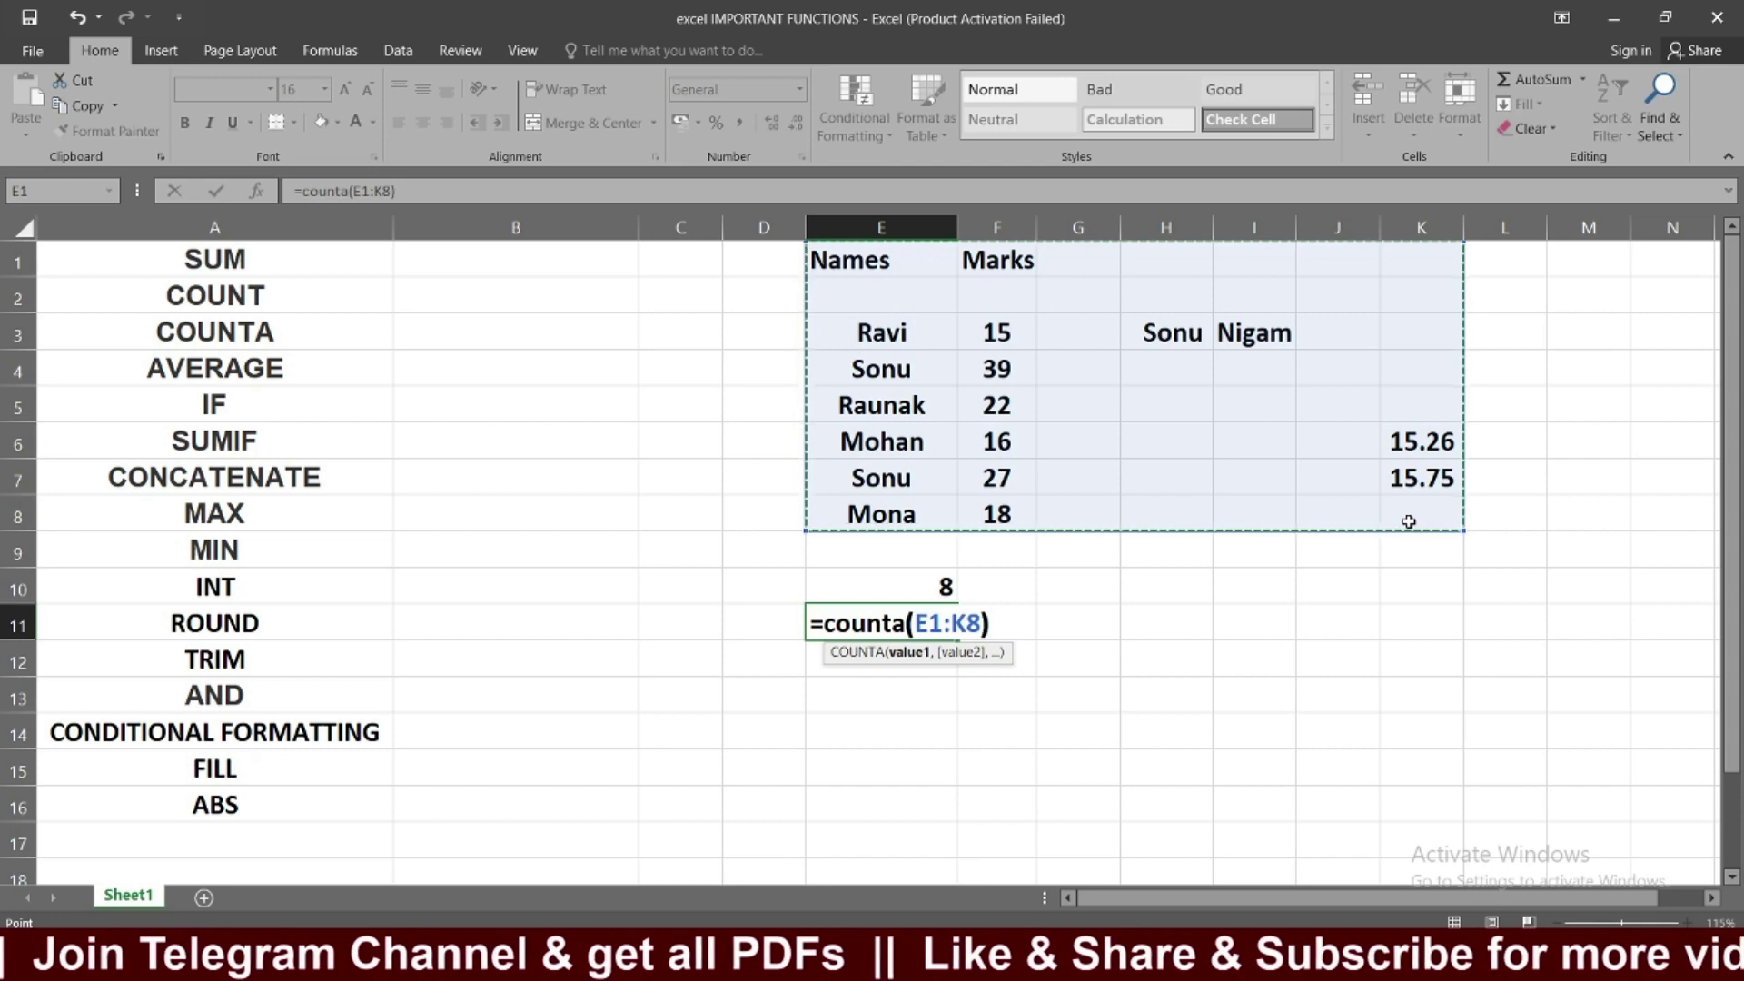
key(Return)
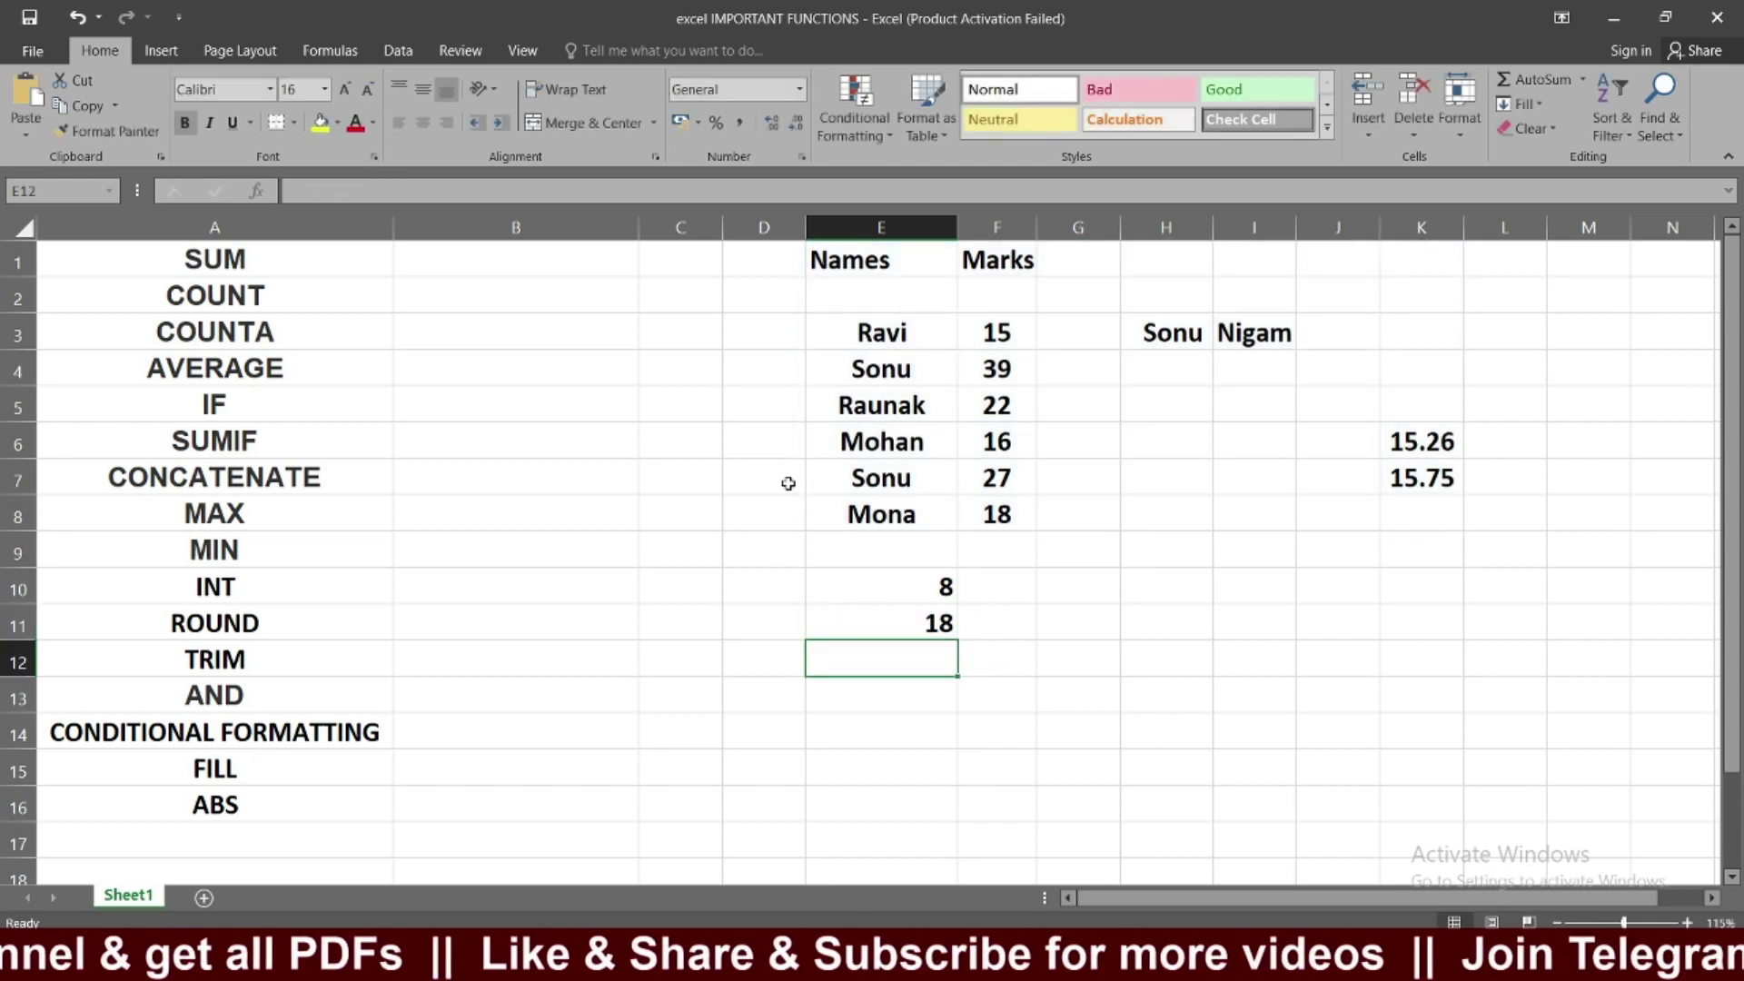
drag(831, 256, 1401, 489)
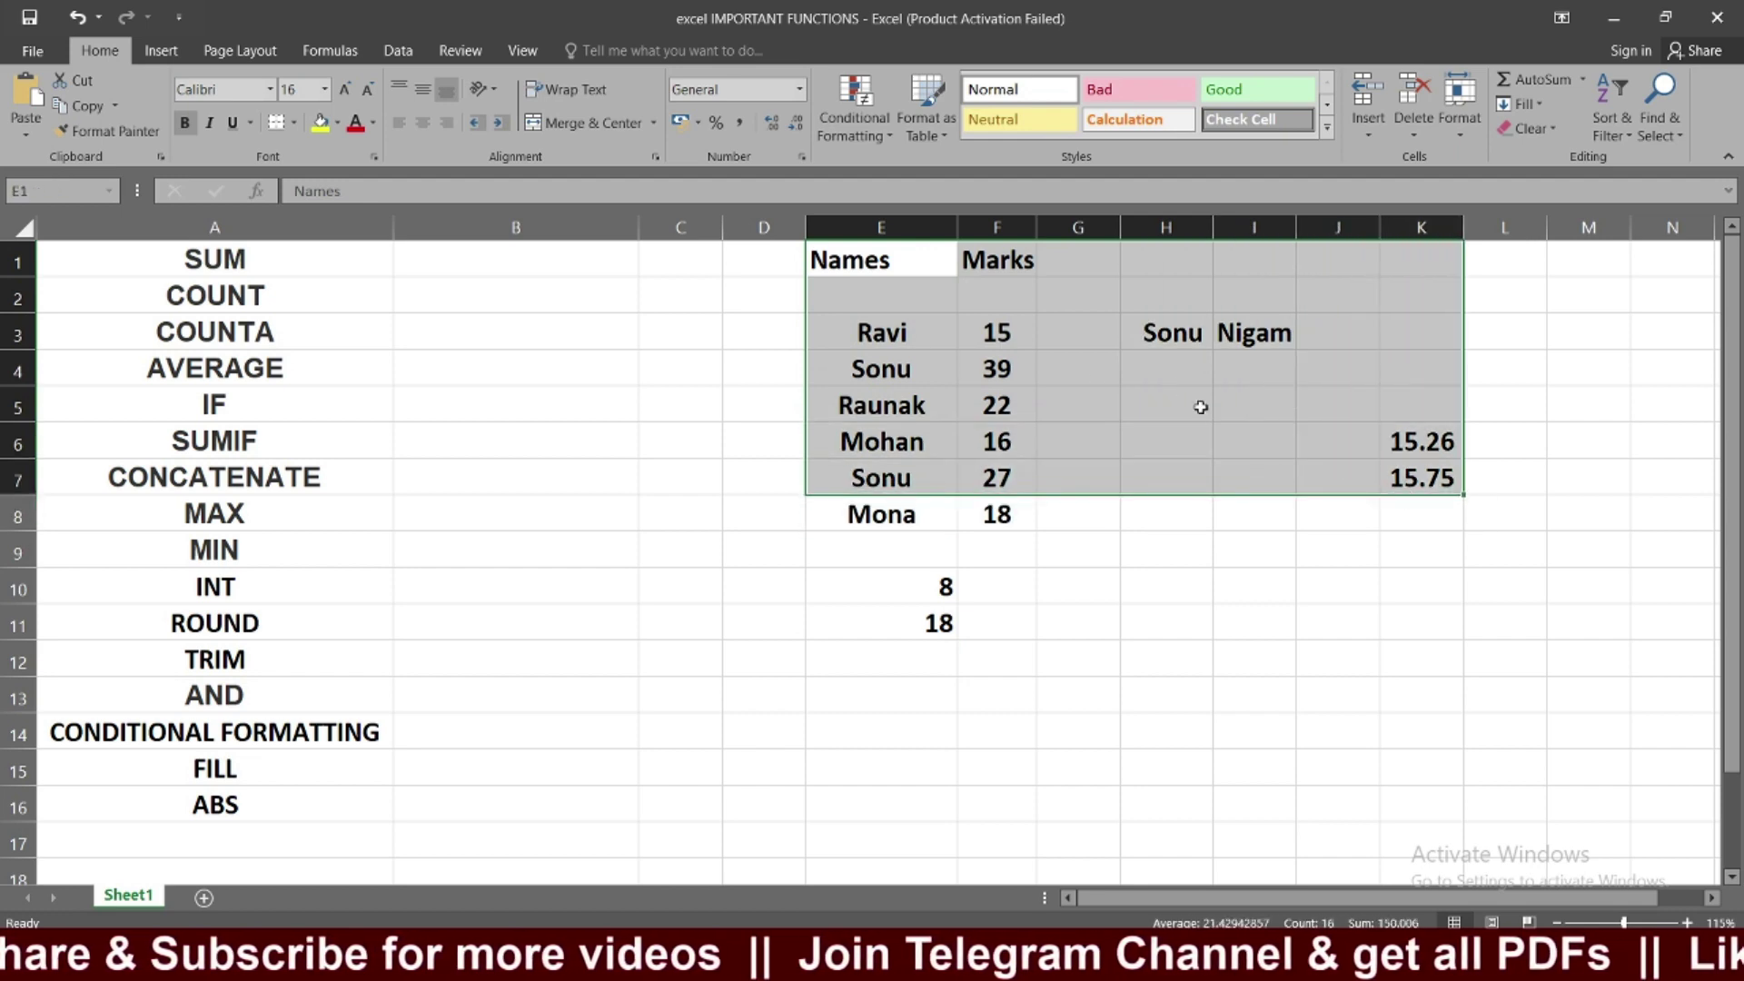
click(998, 514)
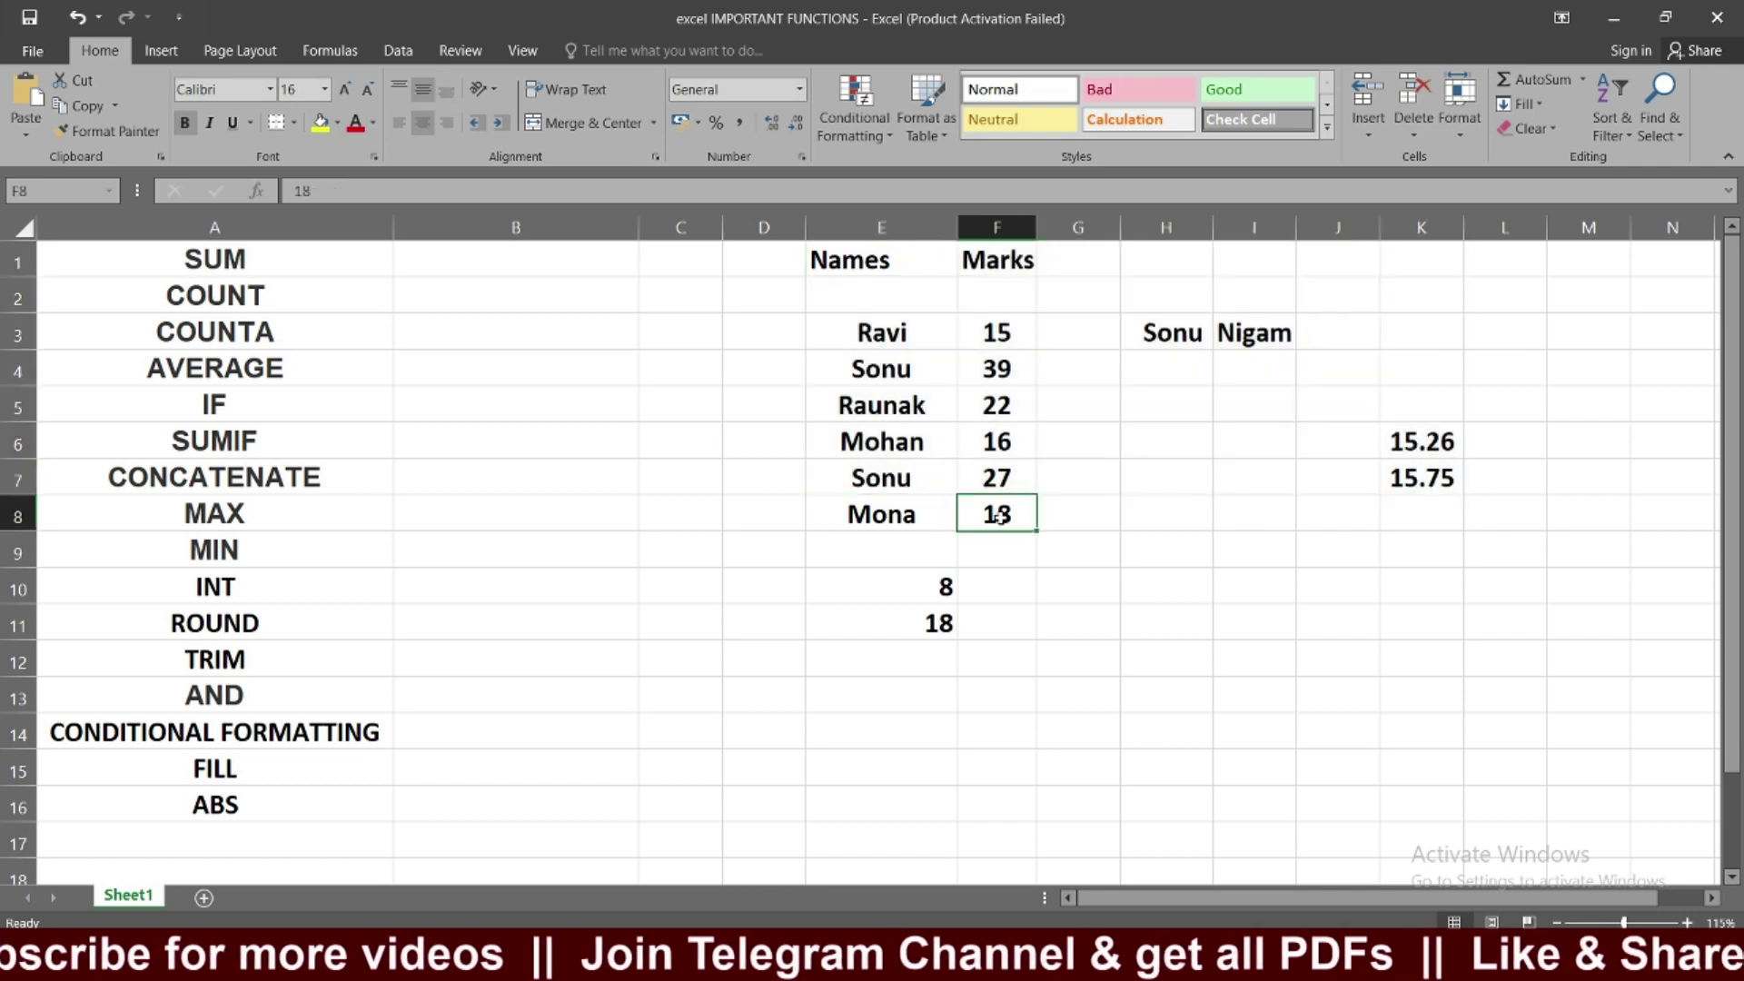
mouse_move(869, 344)
mouse_down()
mouse_move(1063, 514)
mouse_move(999, 515)
mouse_up()
drag(885, 260, 980, 265)
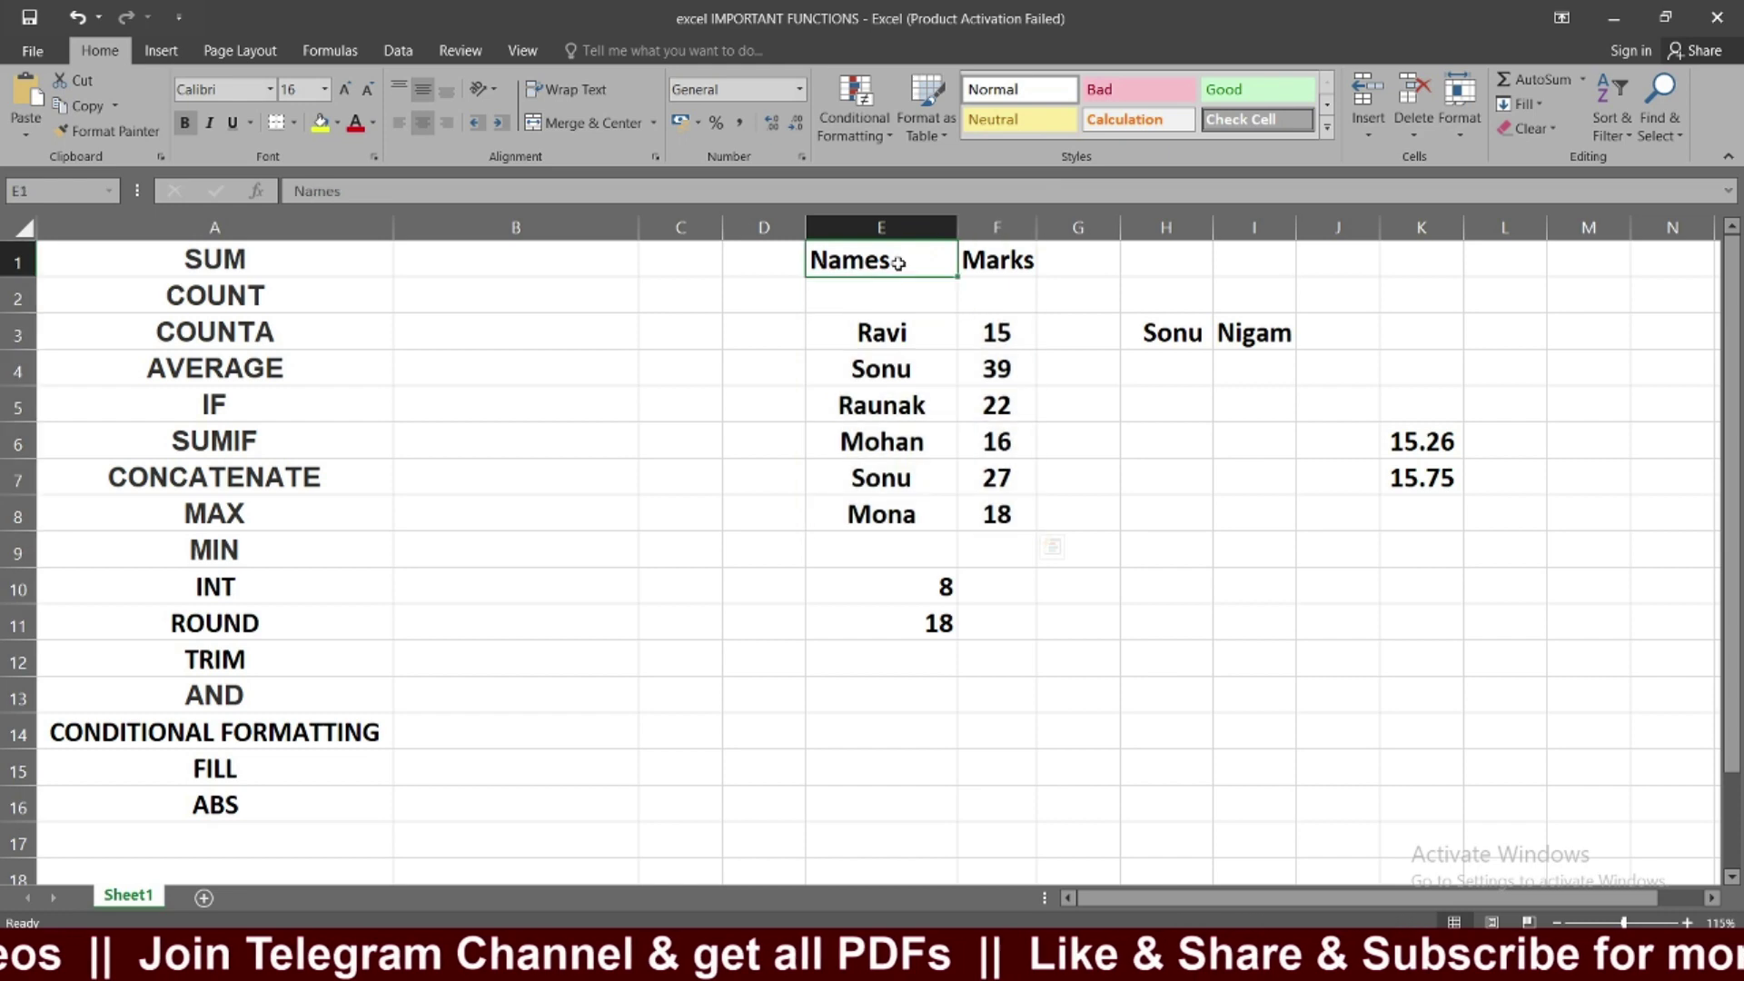
click(1205, 336)
drag(1205, 336, 1262, 341)
drag(1416, 443, 1421, 481)
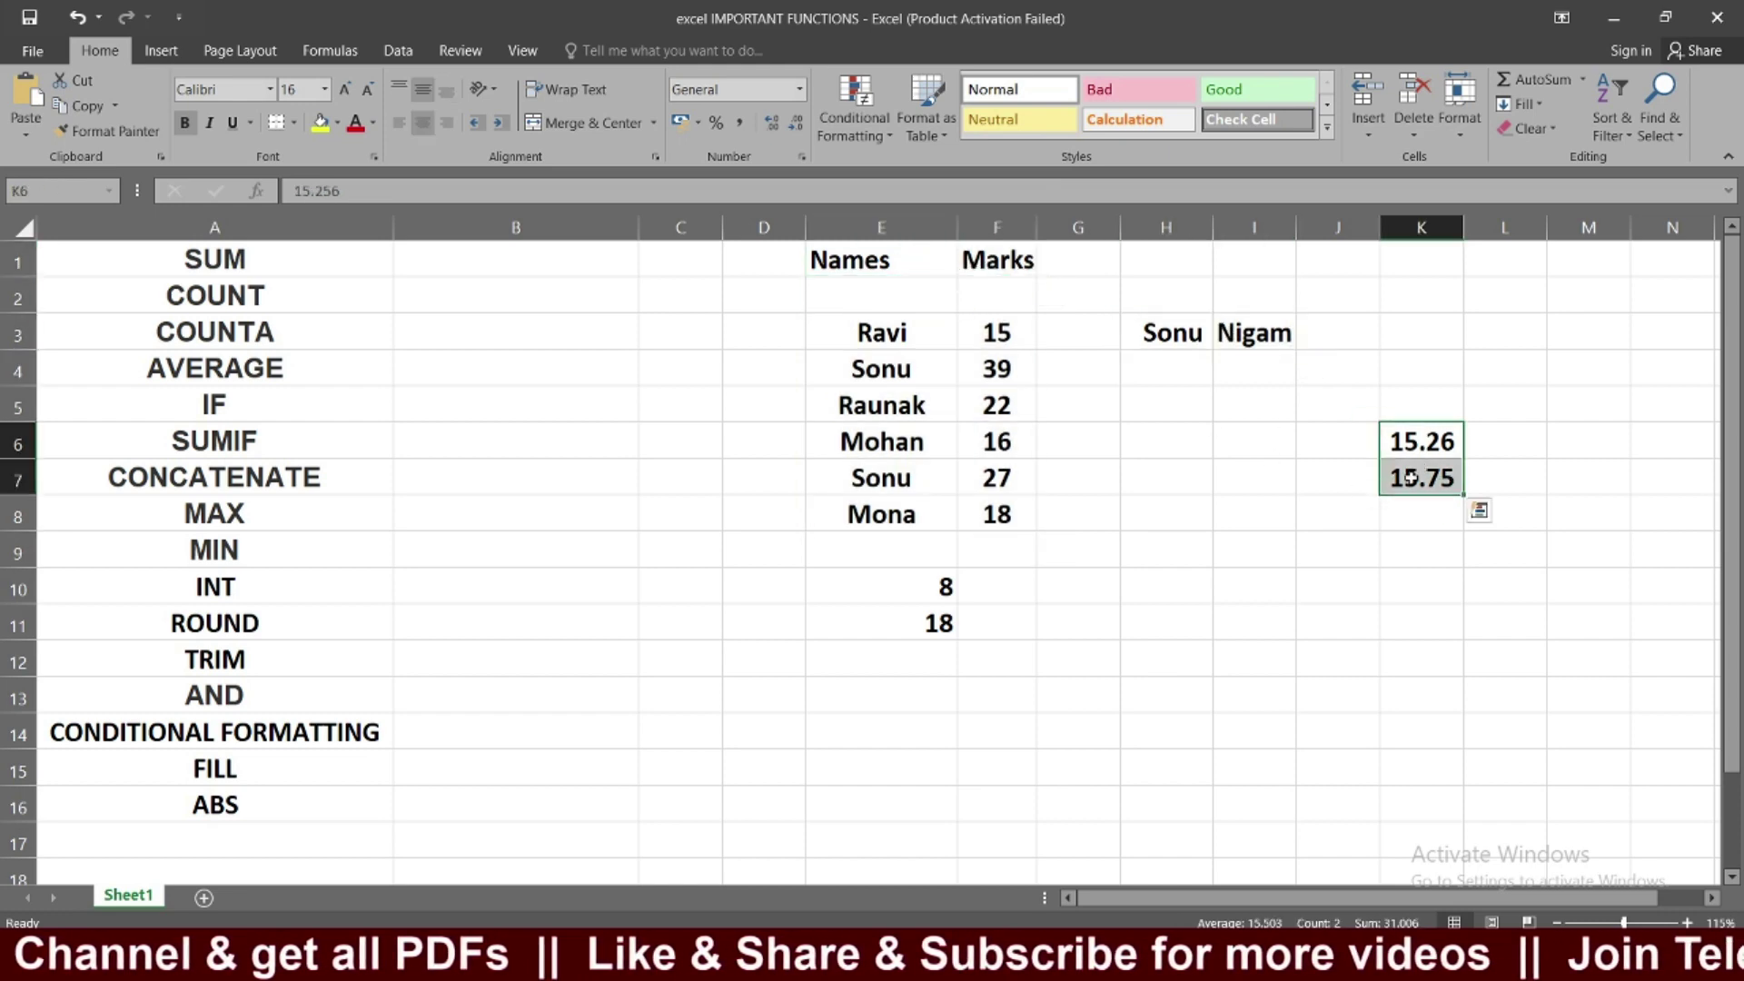
drag(901, 588, 903, 611)
click(902, 625)
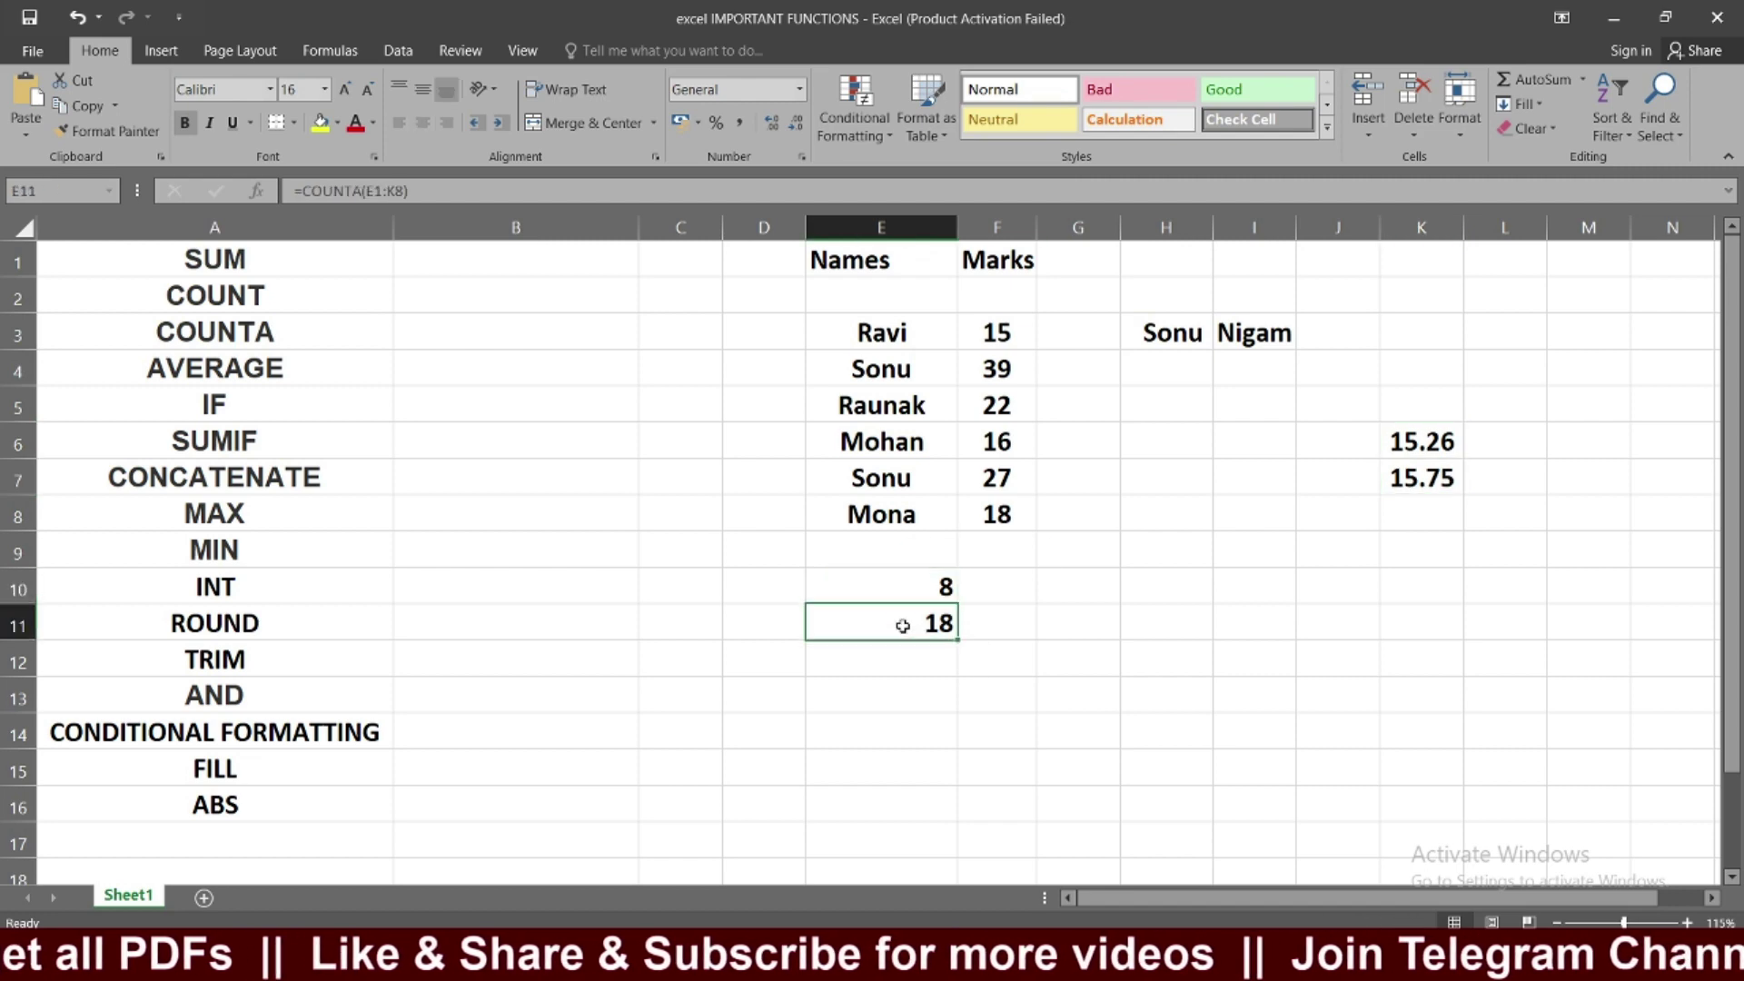
click(261, 343)
click(323, 306)
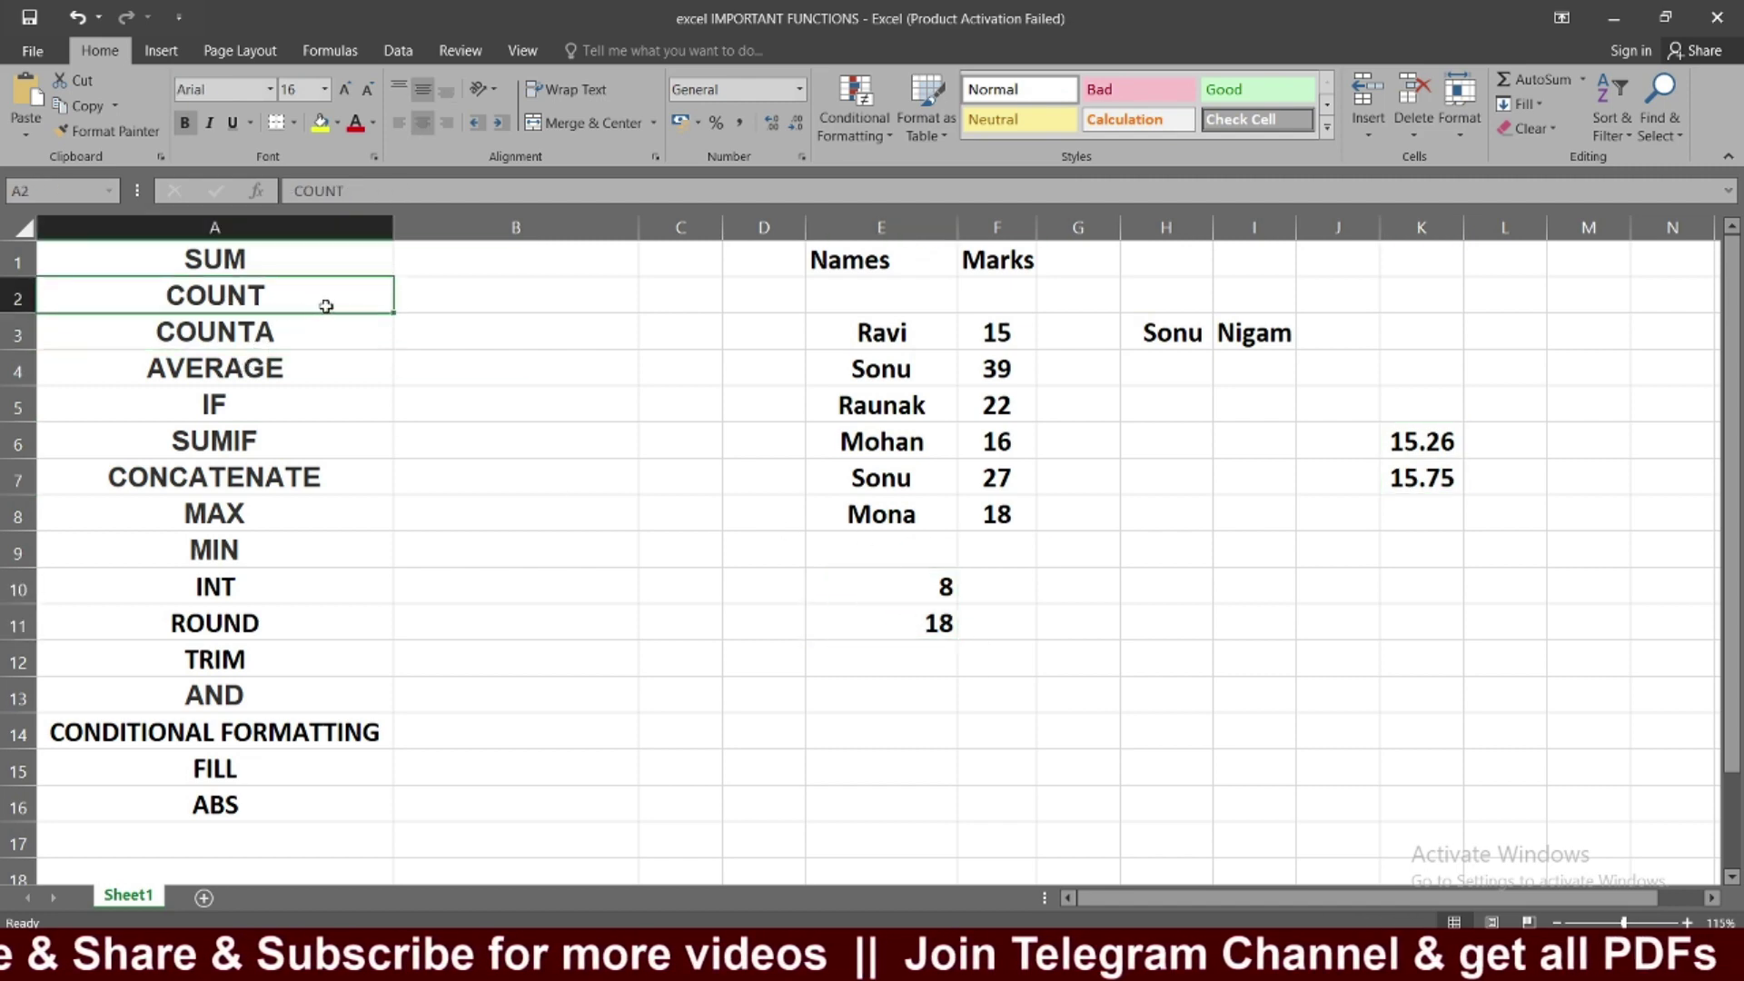
drag(991, 333, 995, 509)
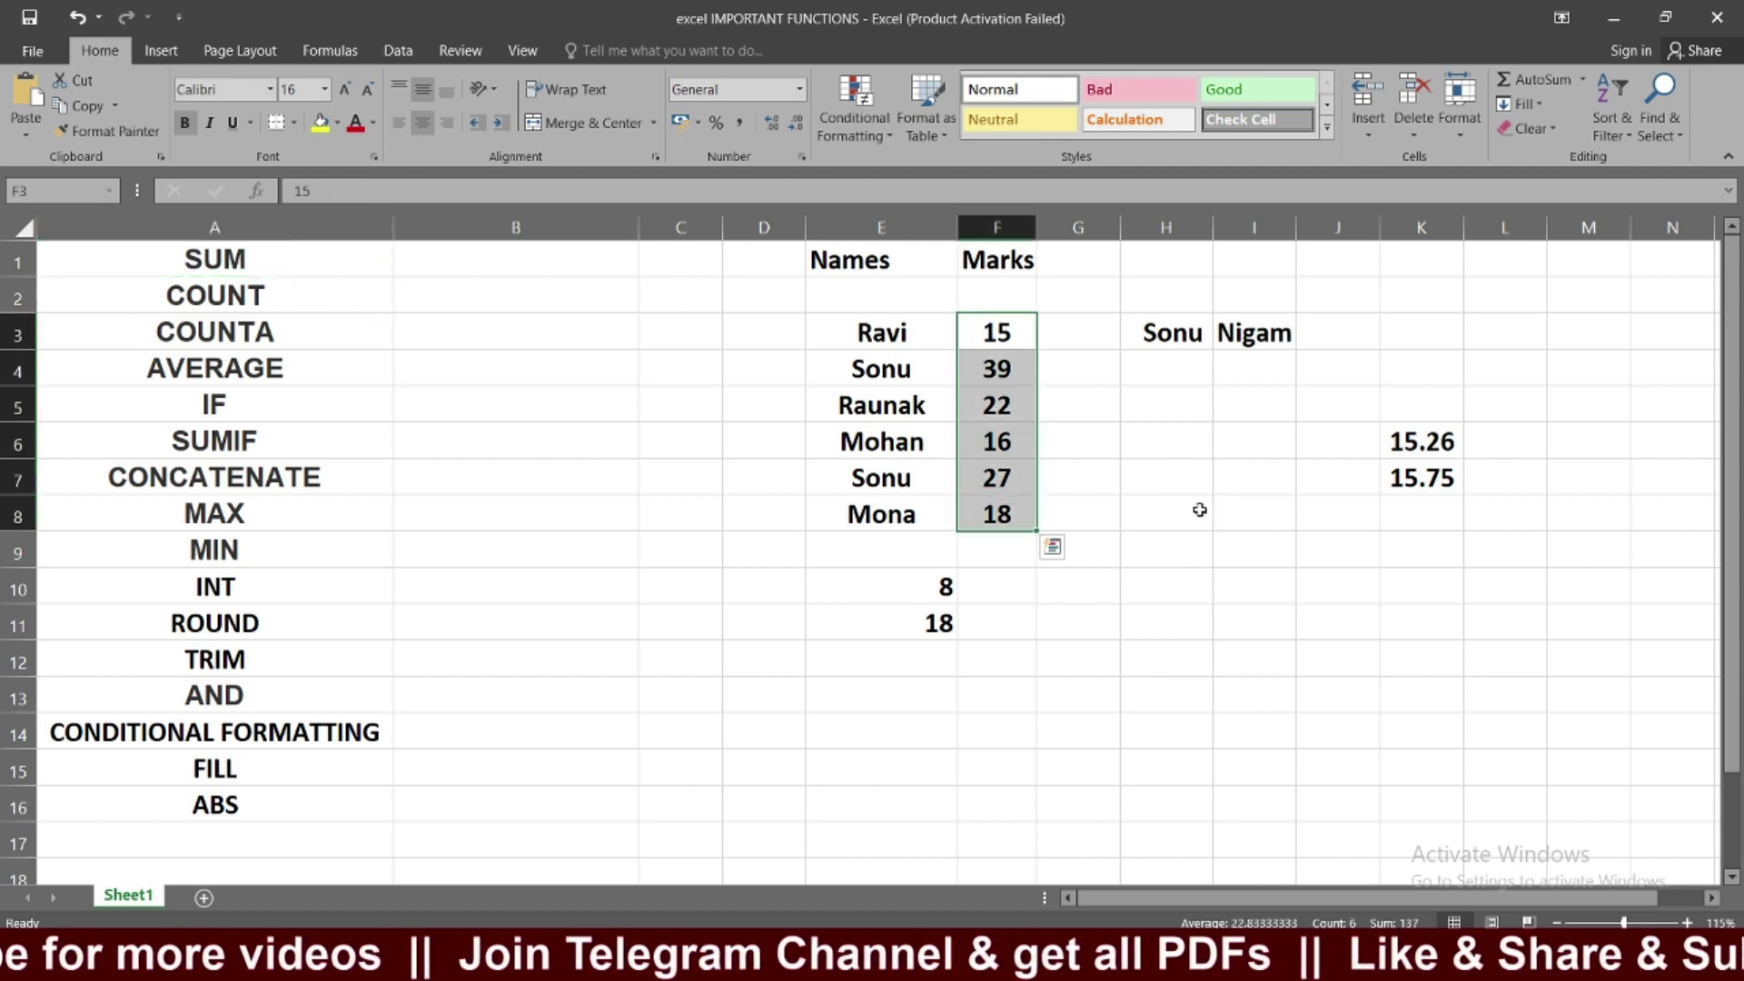
click(1150, 429)
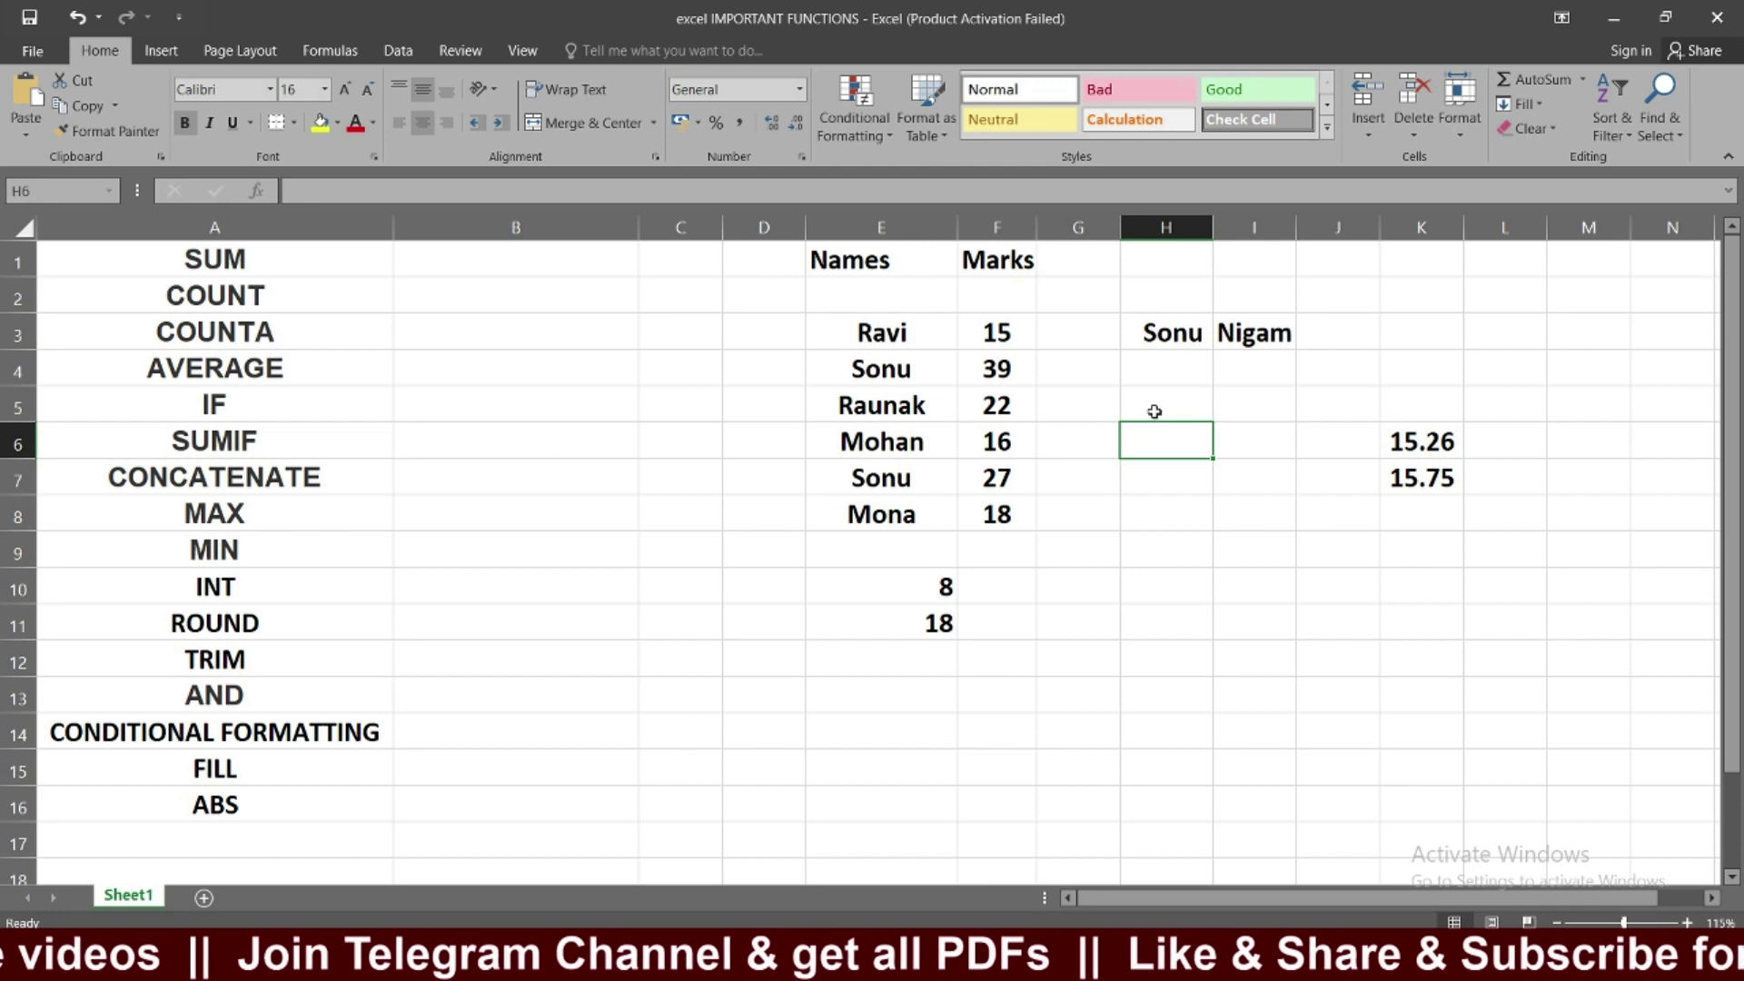
click(1157, 414)
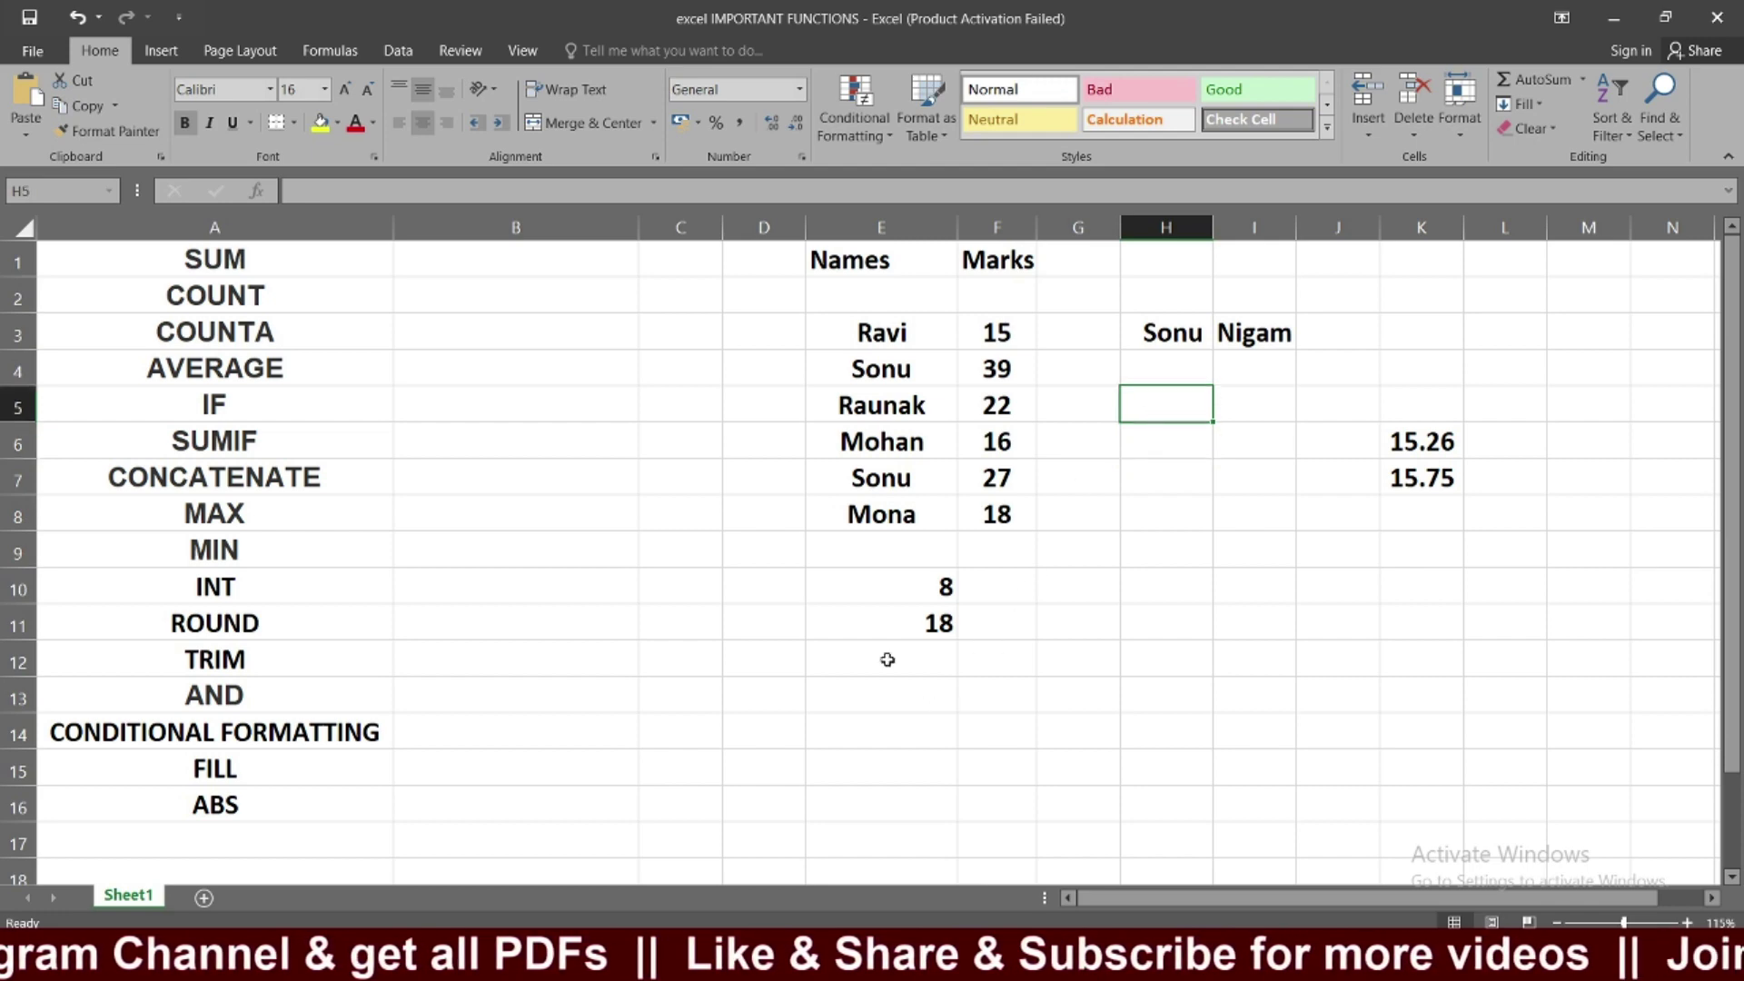
drag(877, 589, 948, 645)
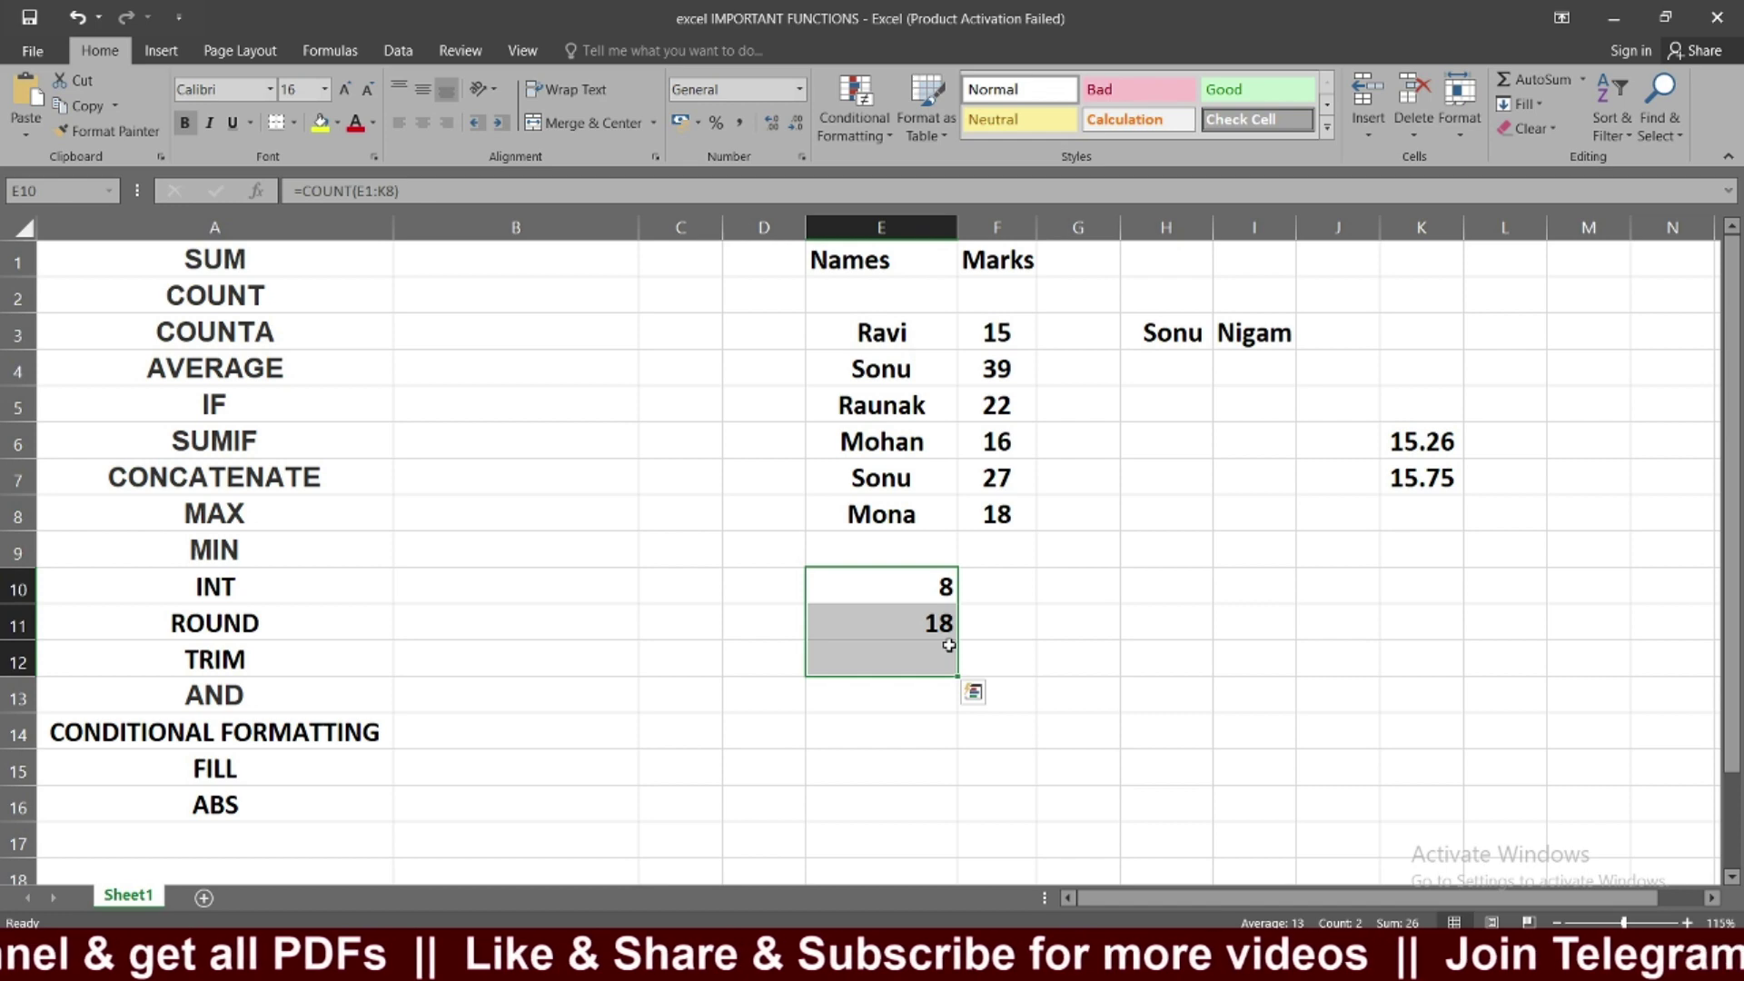
Step: Clear the COUNT and COUNTA results 8 and 18
key(Delete)
click(677, 550)
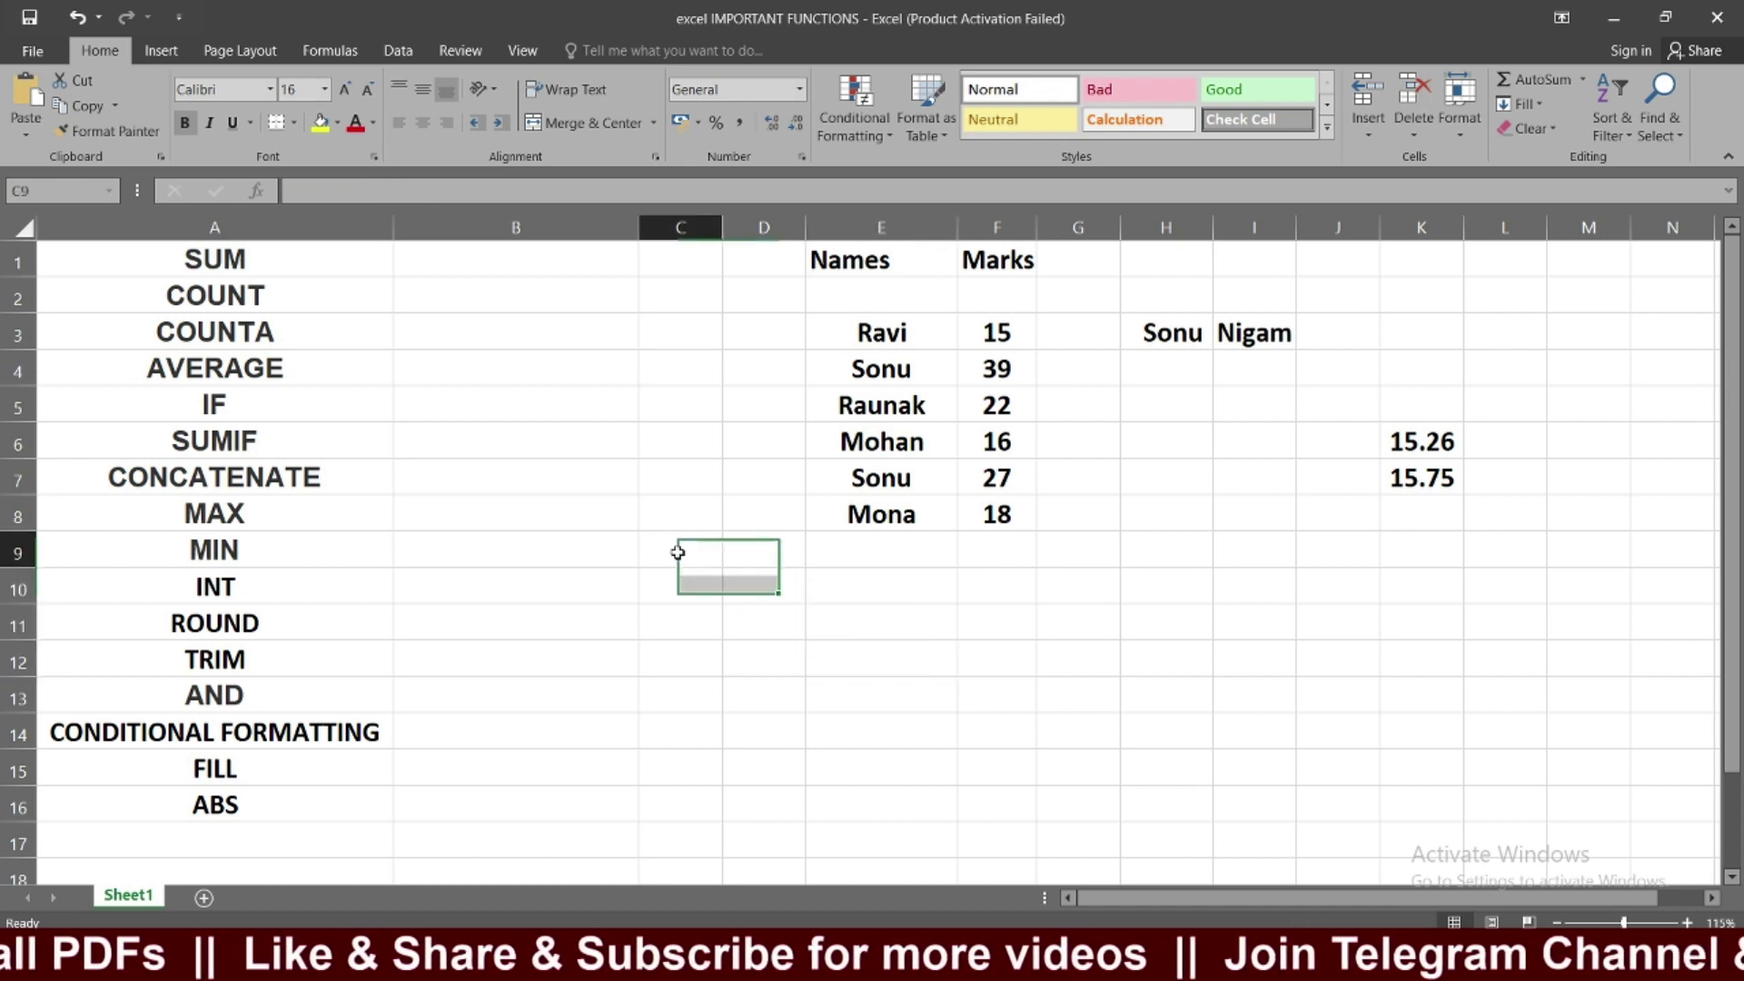
click(296, 367)
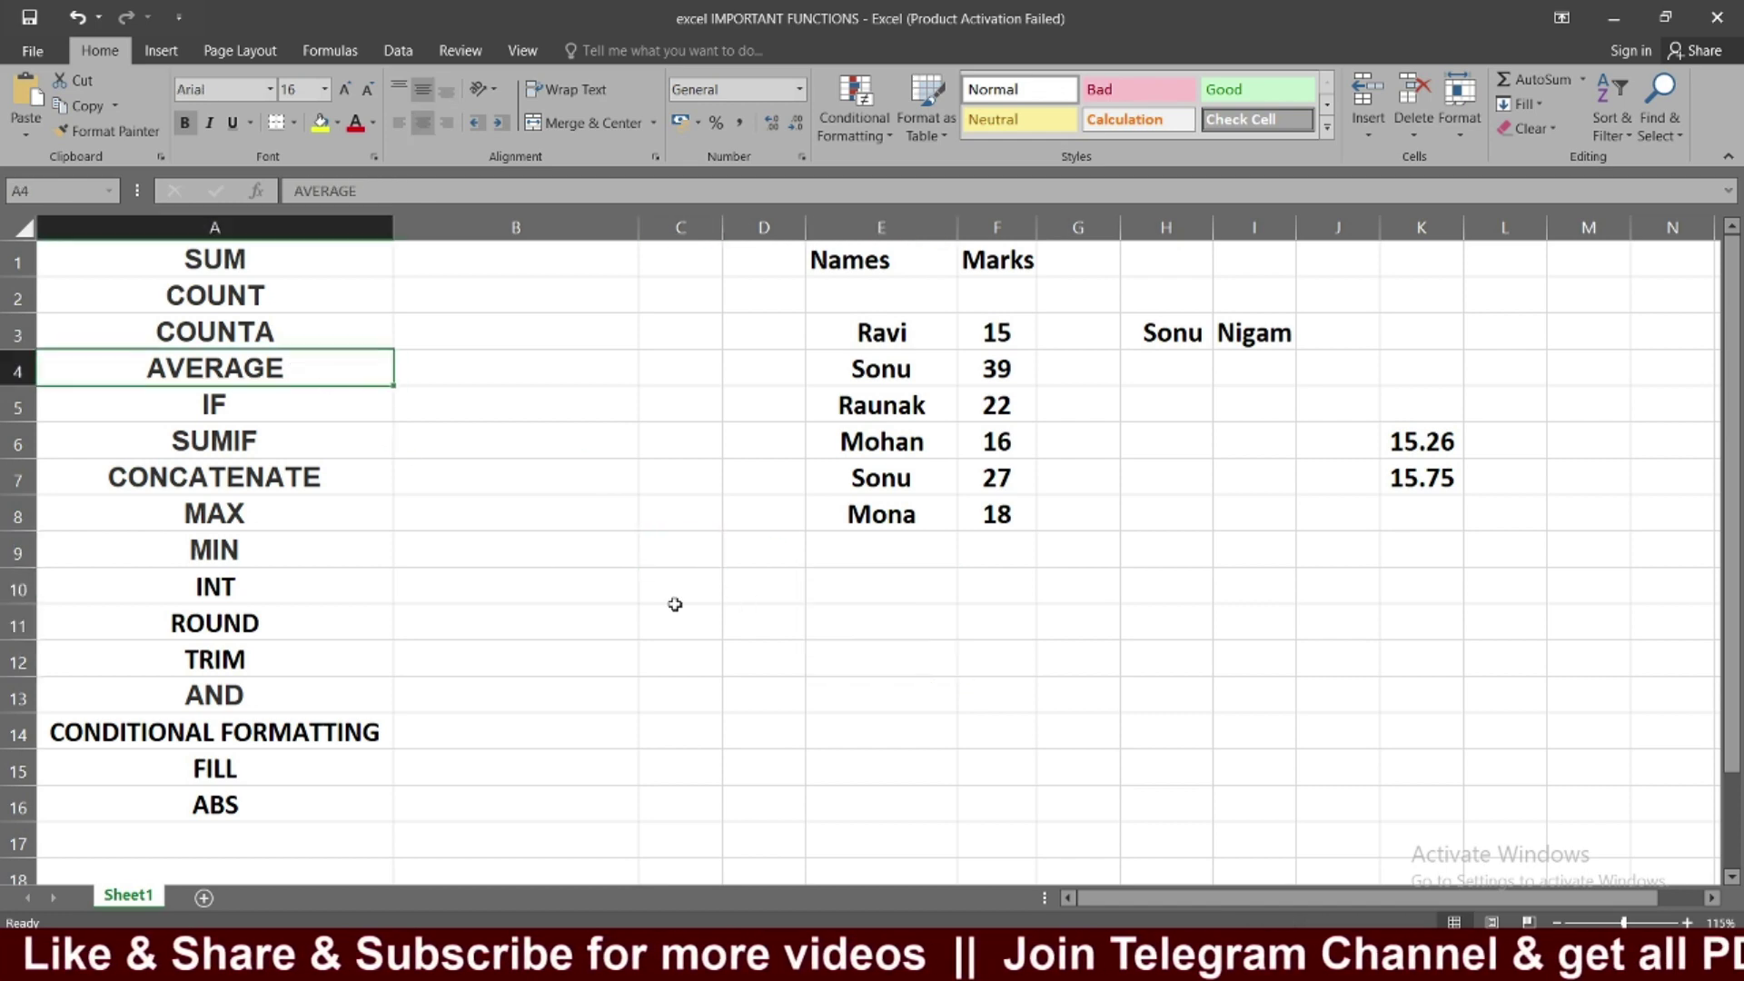
Step: Enter =AVERAGE(F4:F7) in E10, giving 26, and select F4:F7 to verify it
click(935, 580)
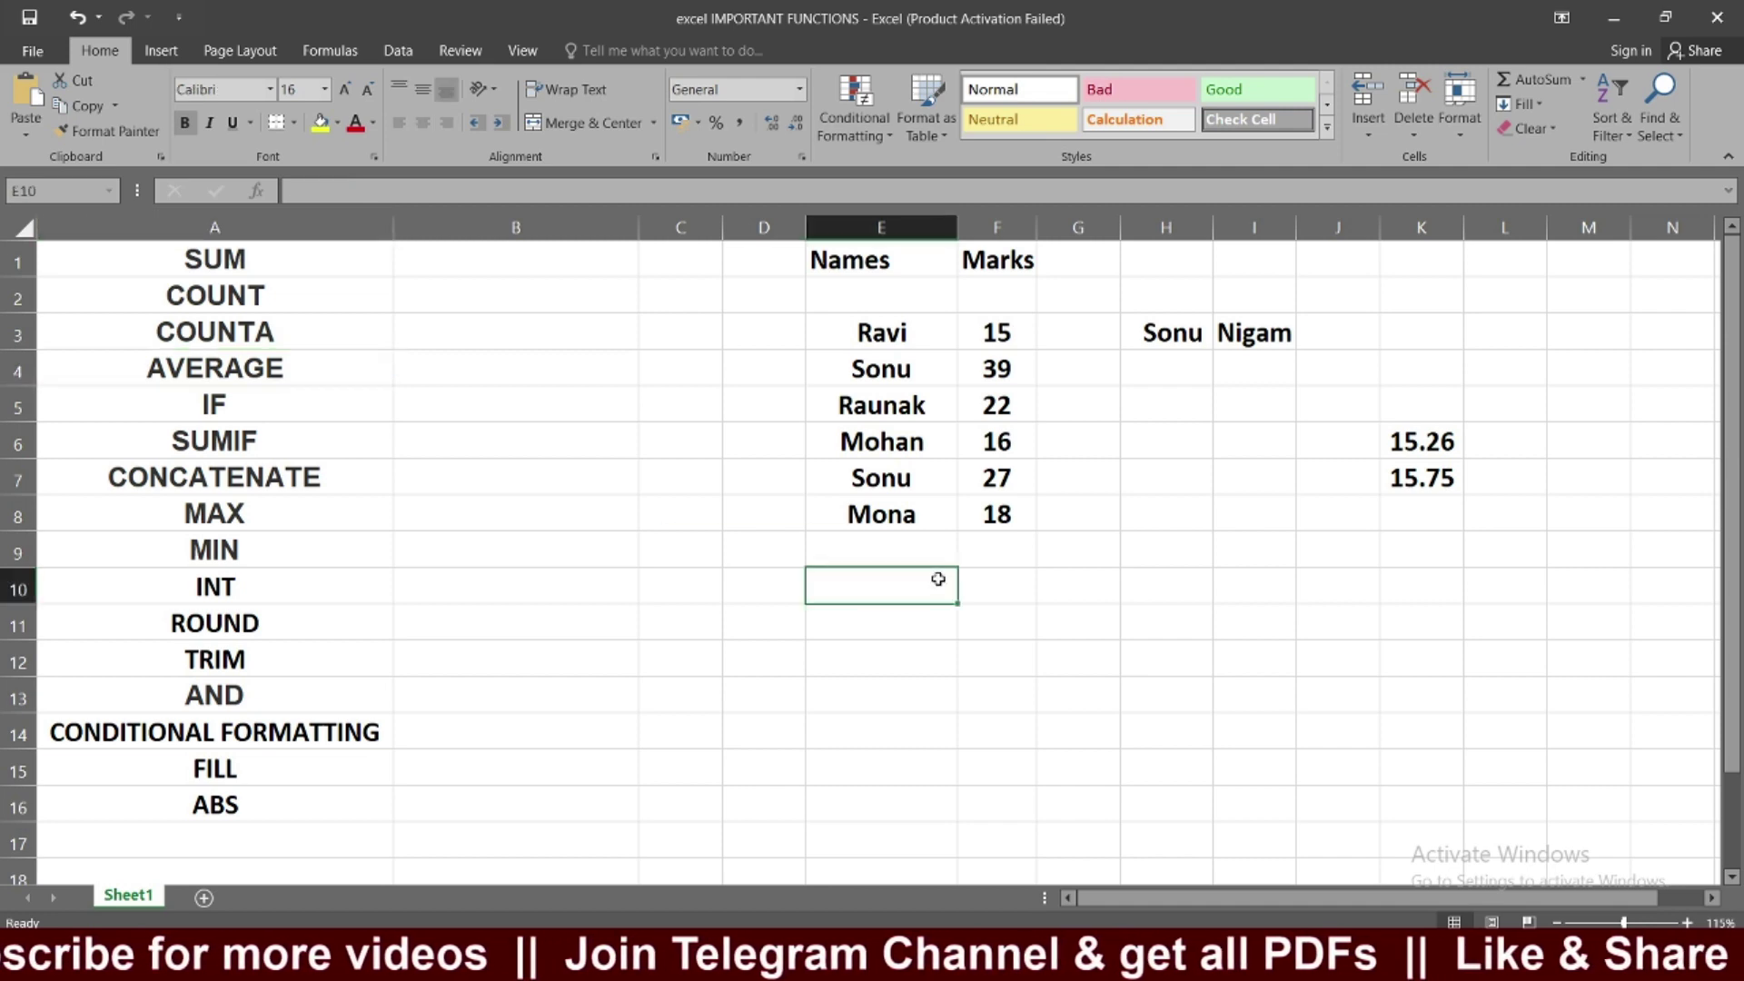
text(=a)
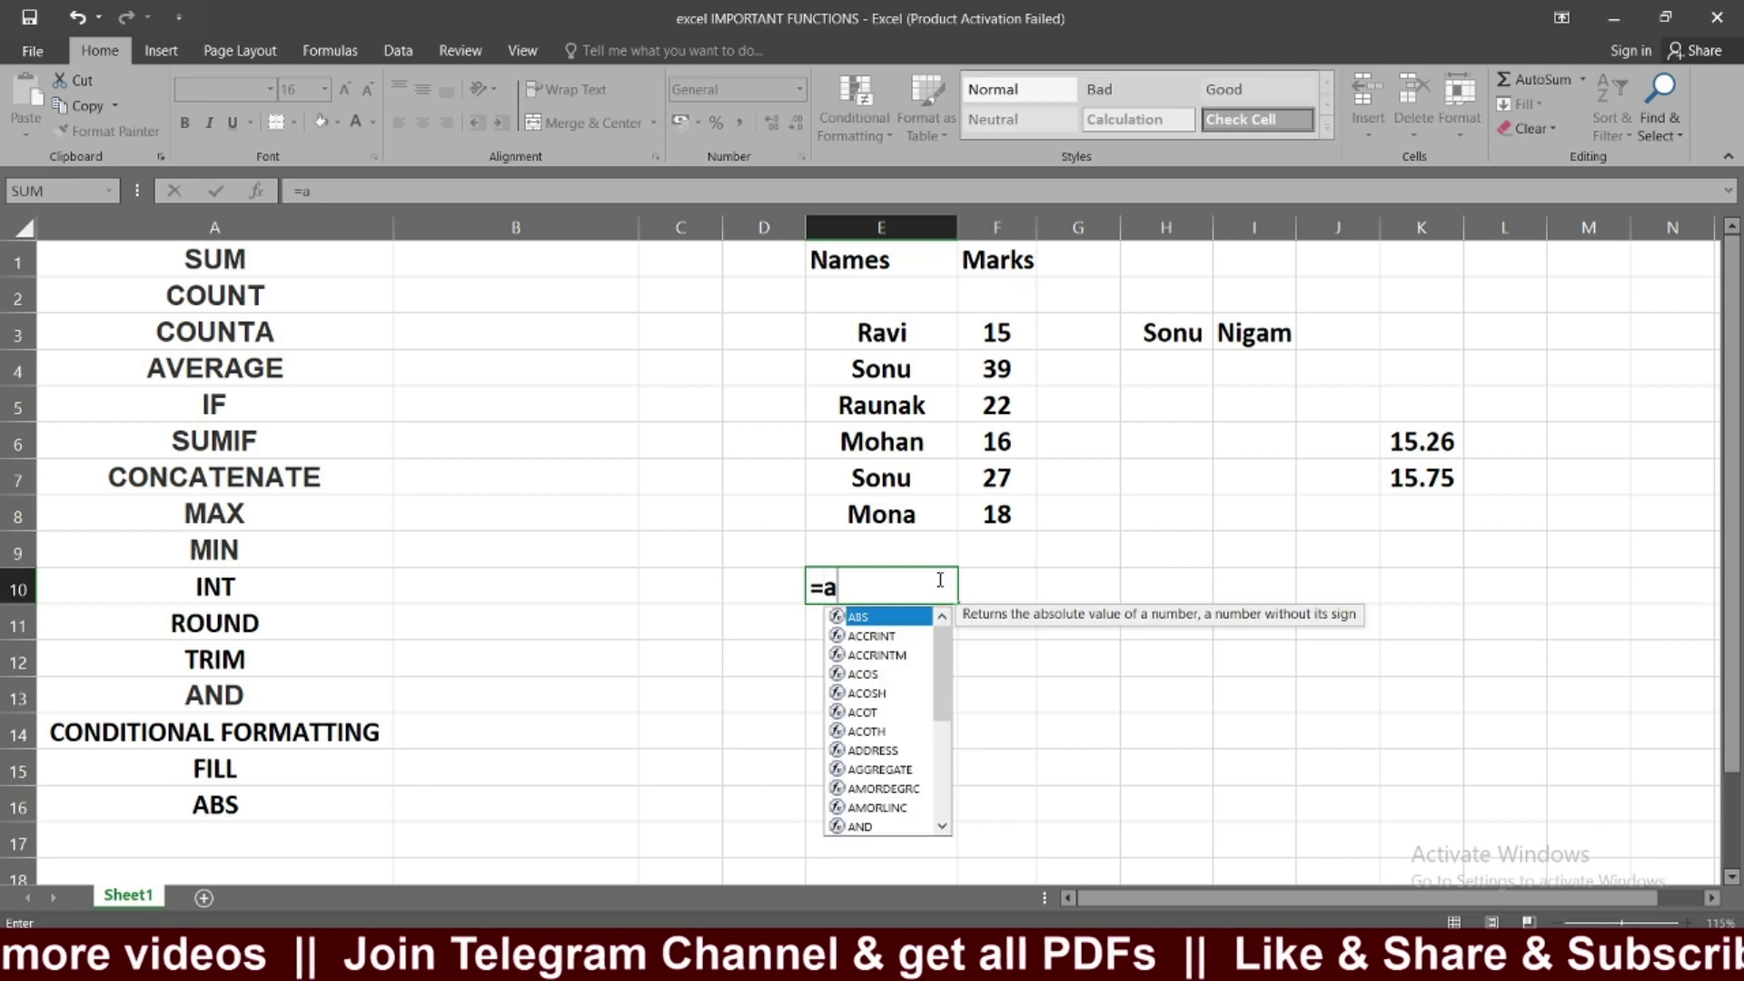
text(verage)
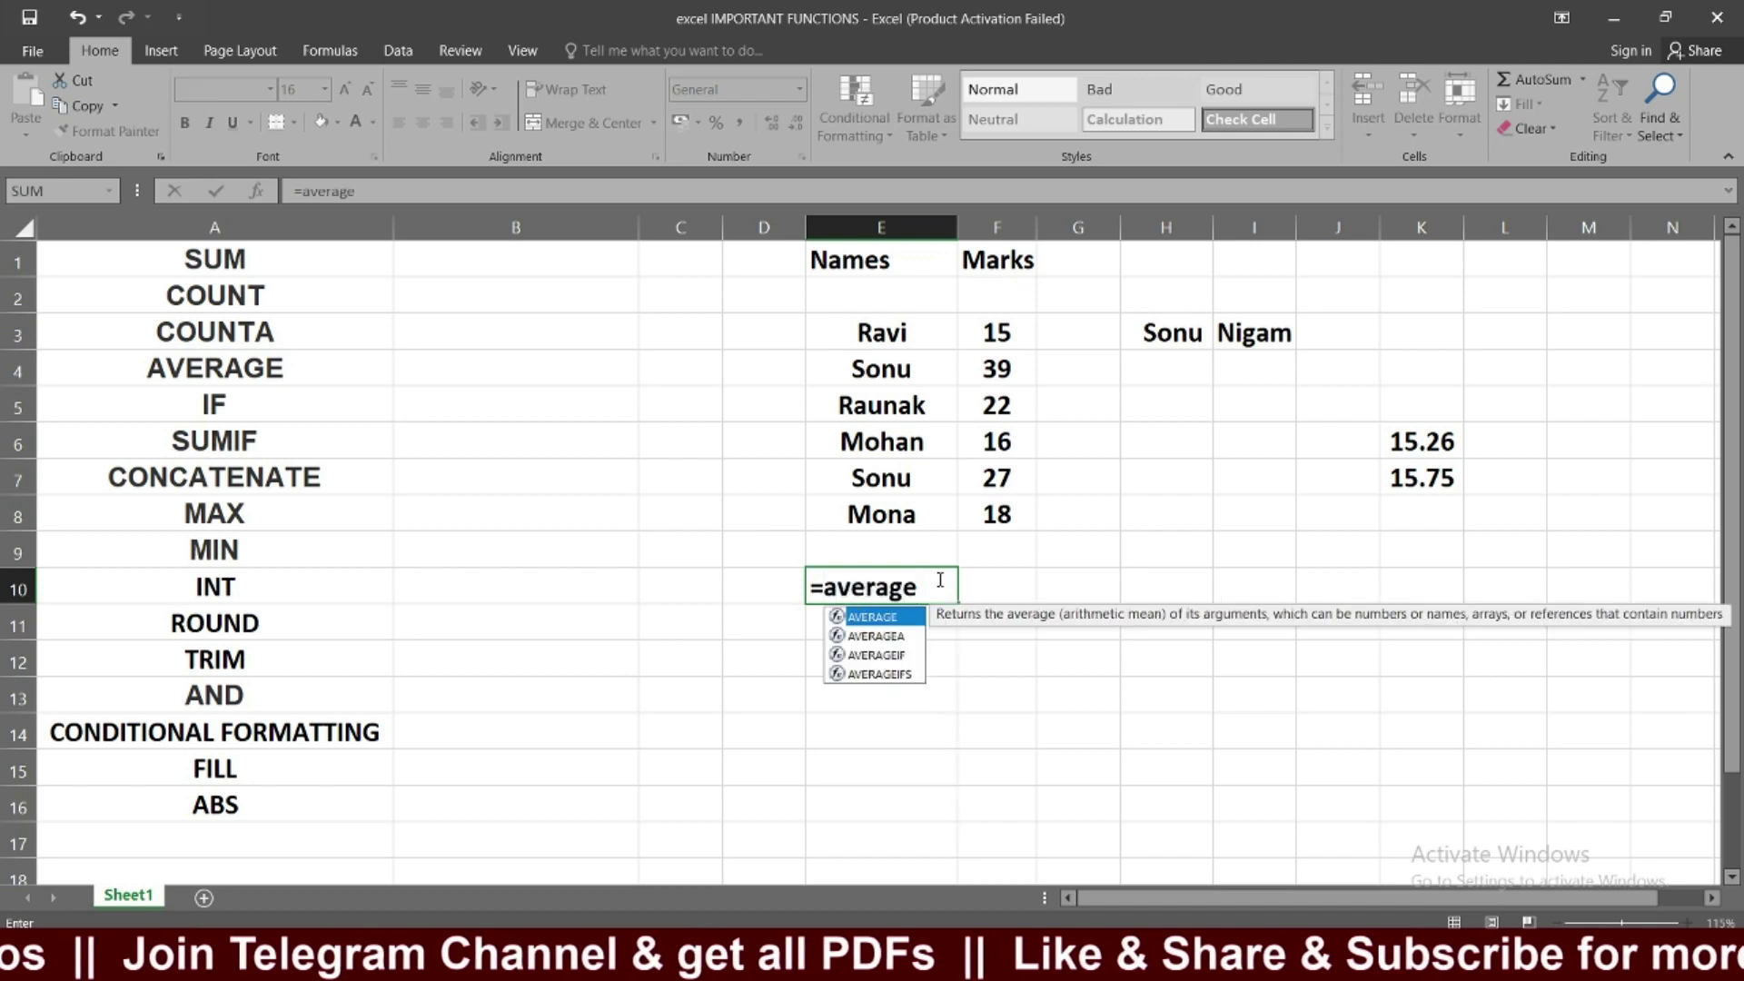
text(()
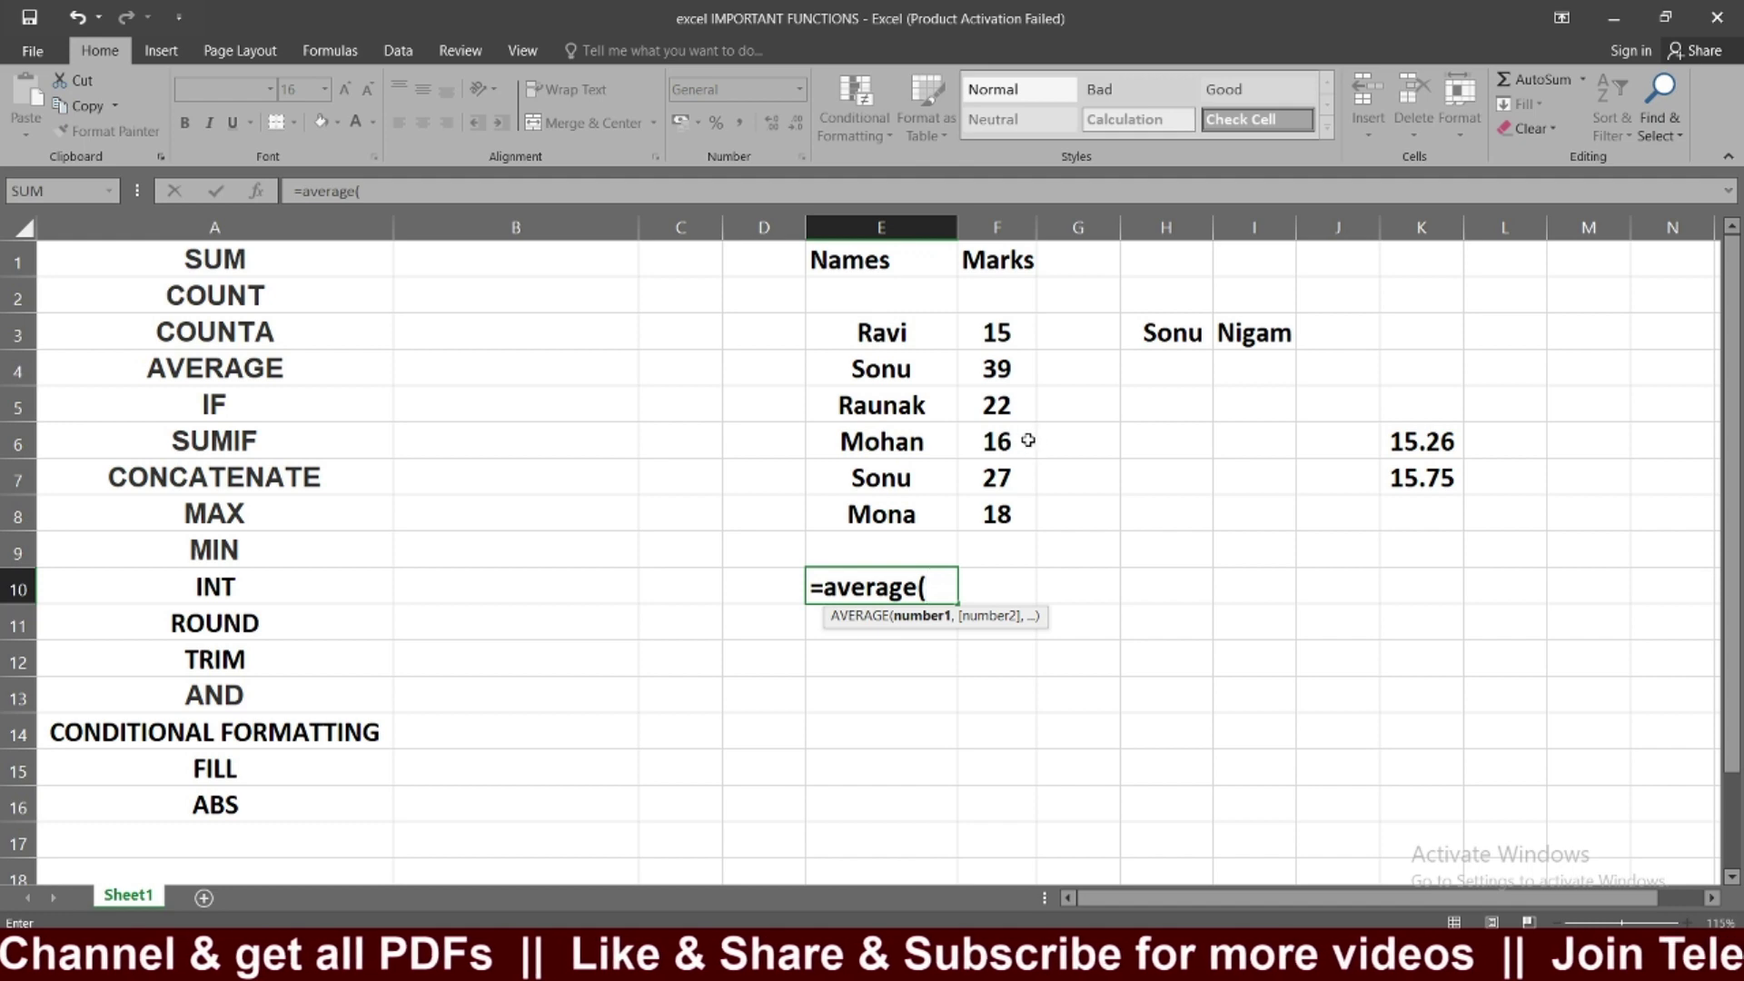
drag(996, 363, 992, 483)
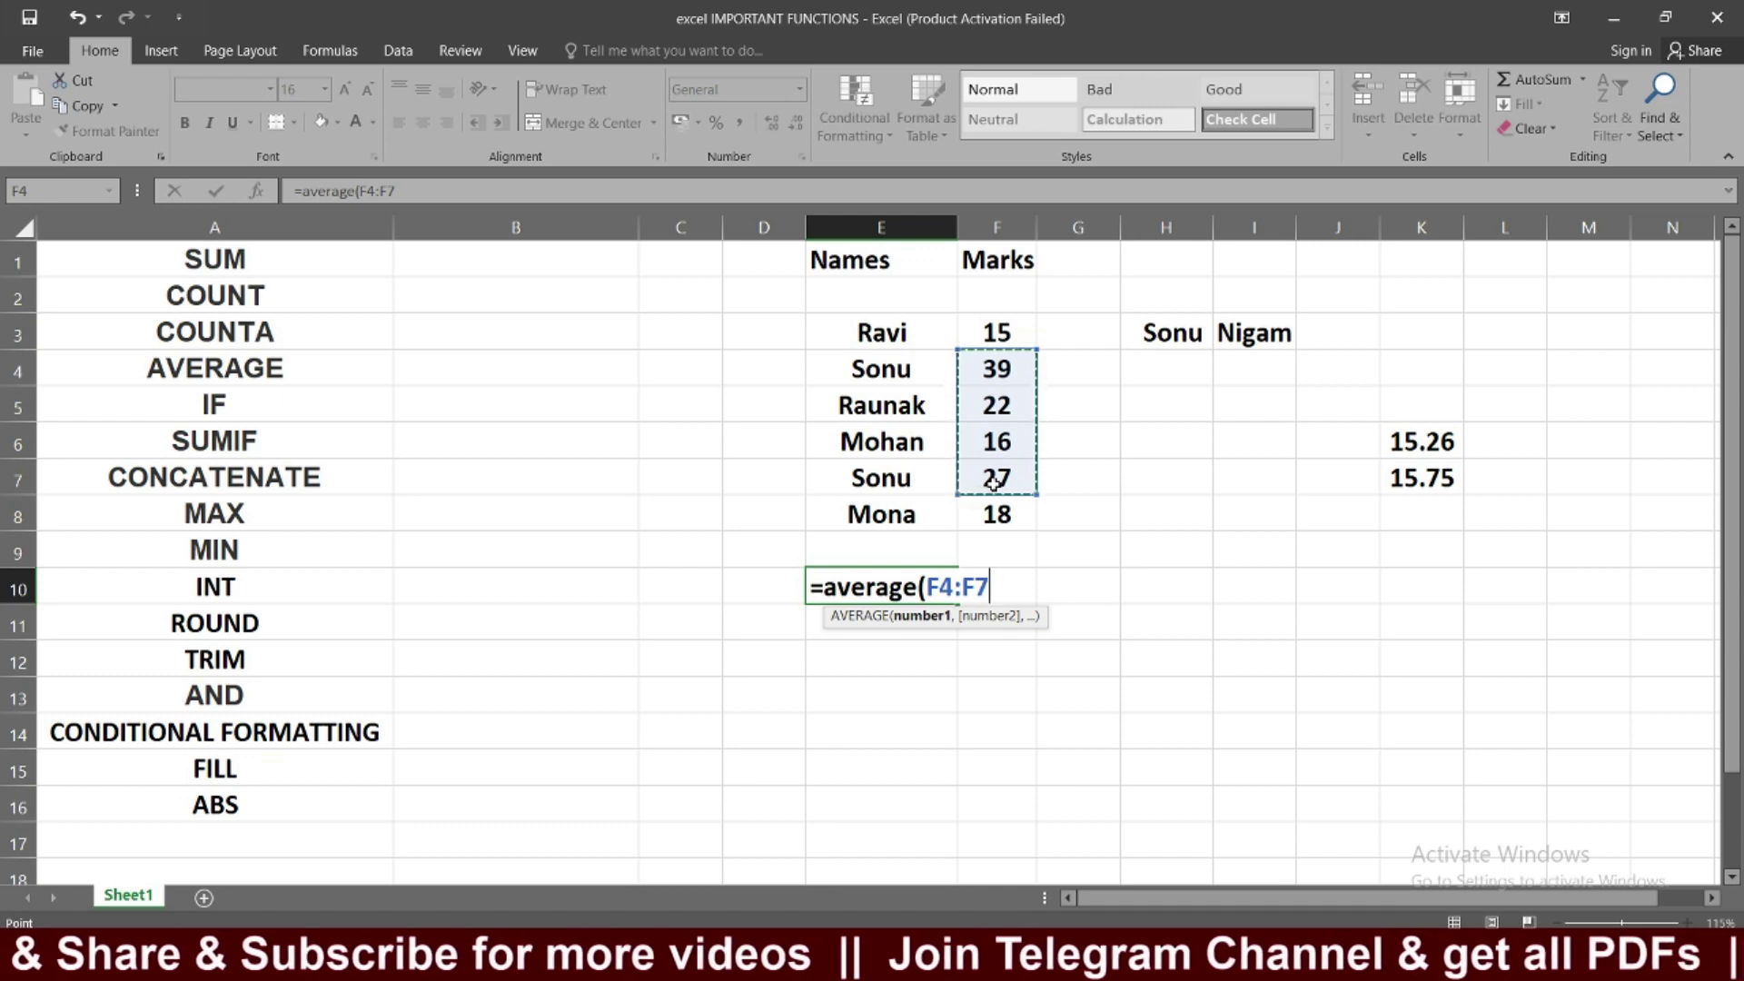
key(Return)
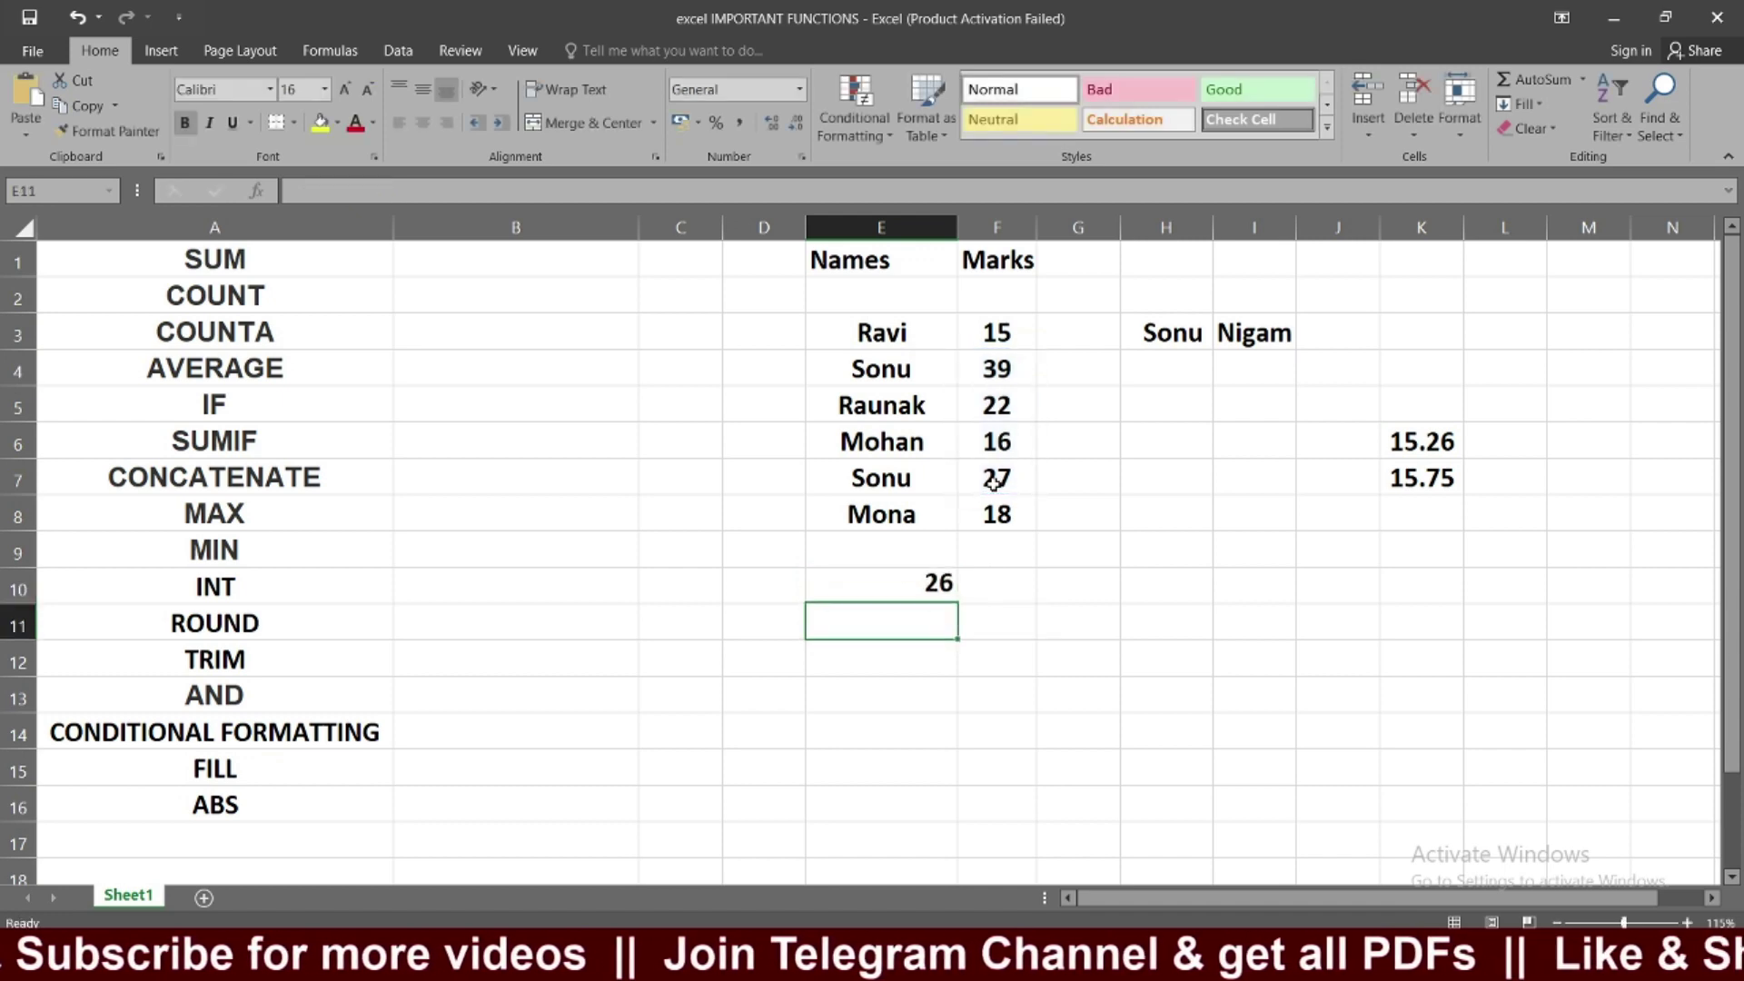
click(900, 591)
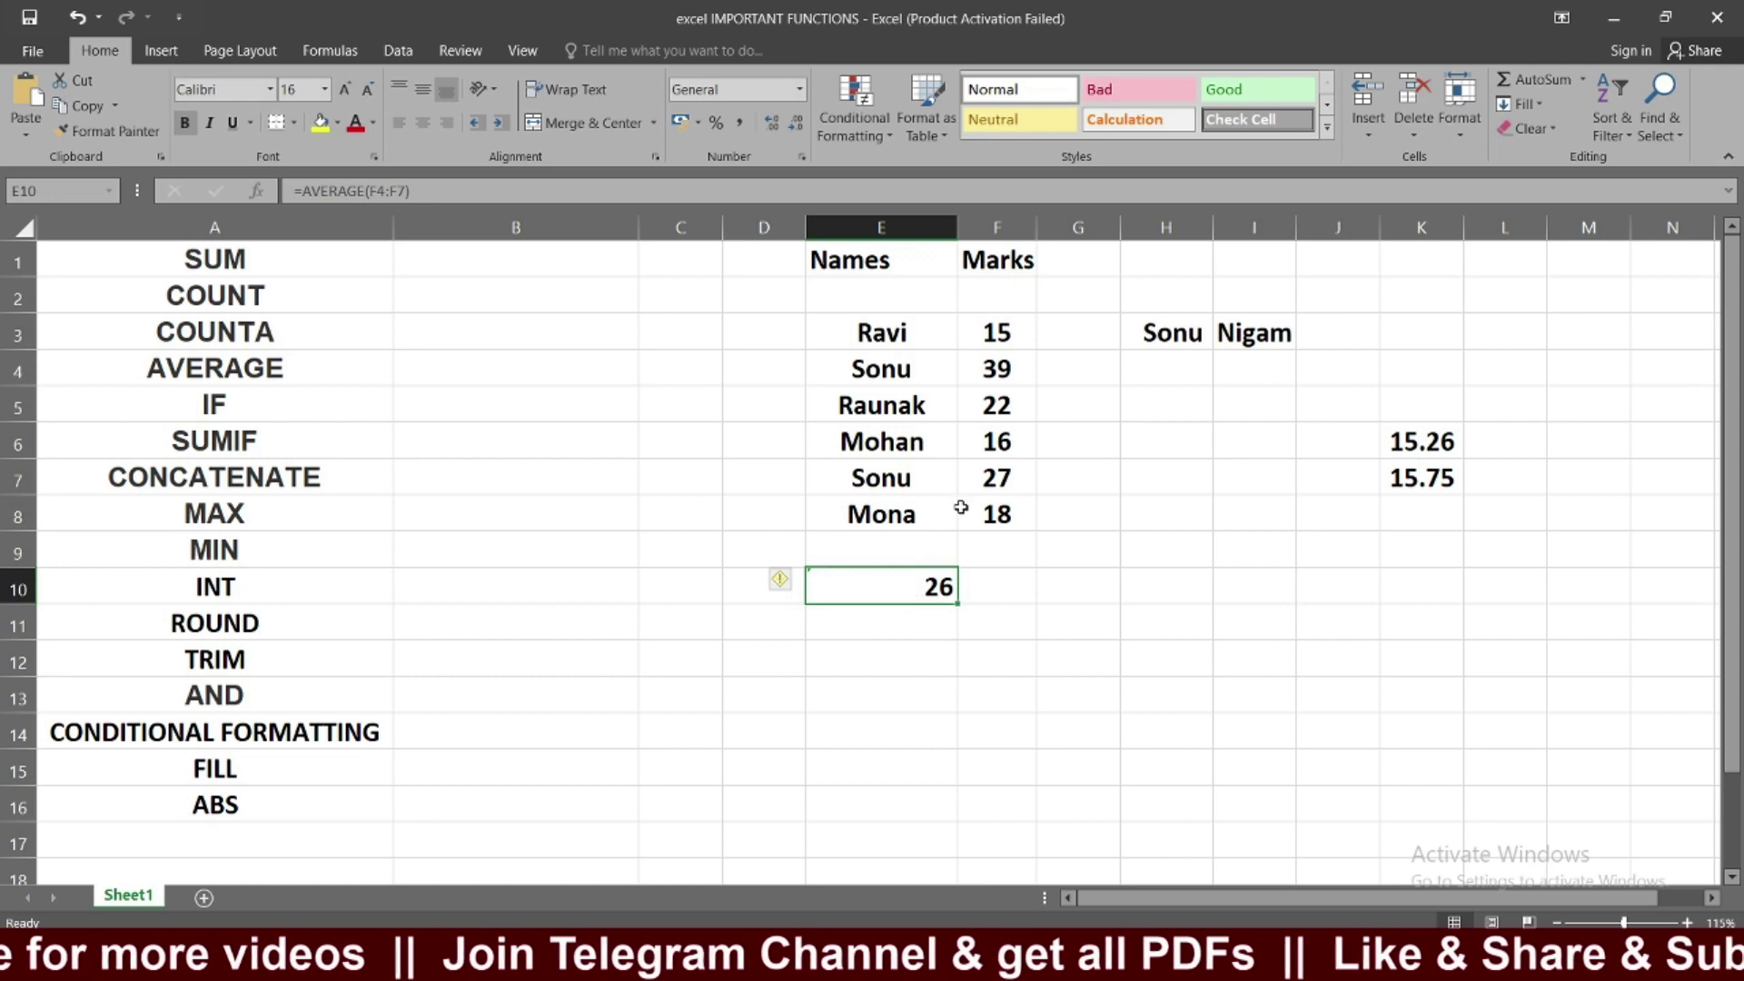
drag(970, 373, 984, 483)
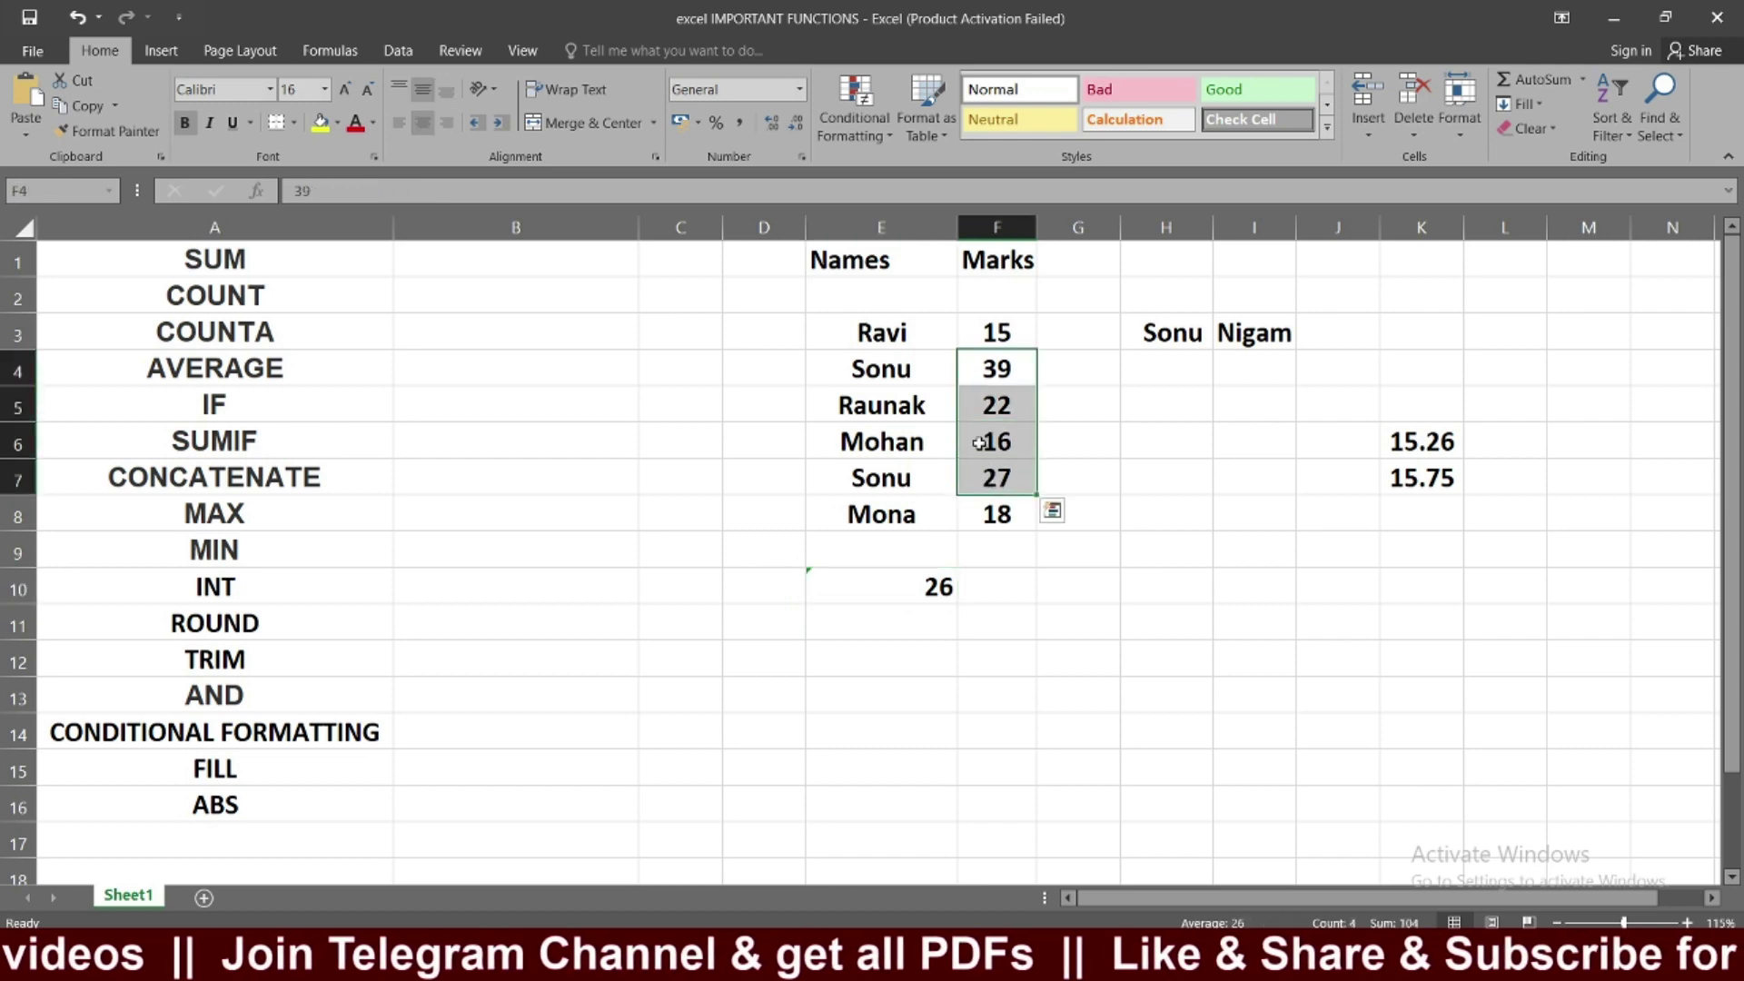
click(964, 600)
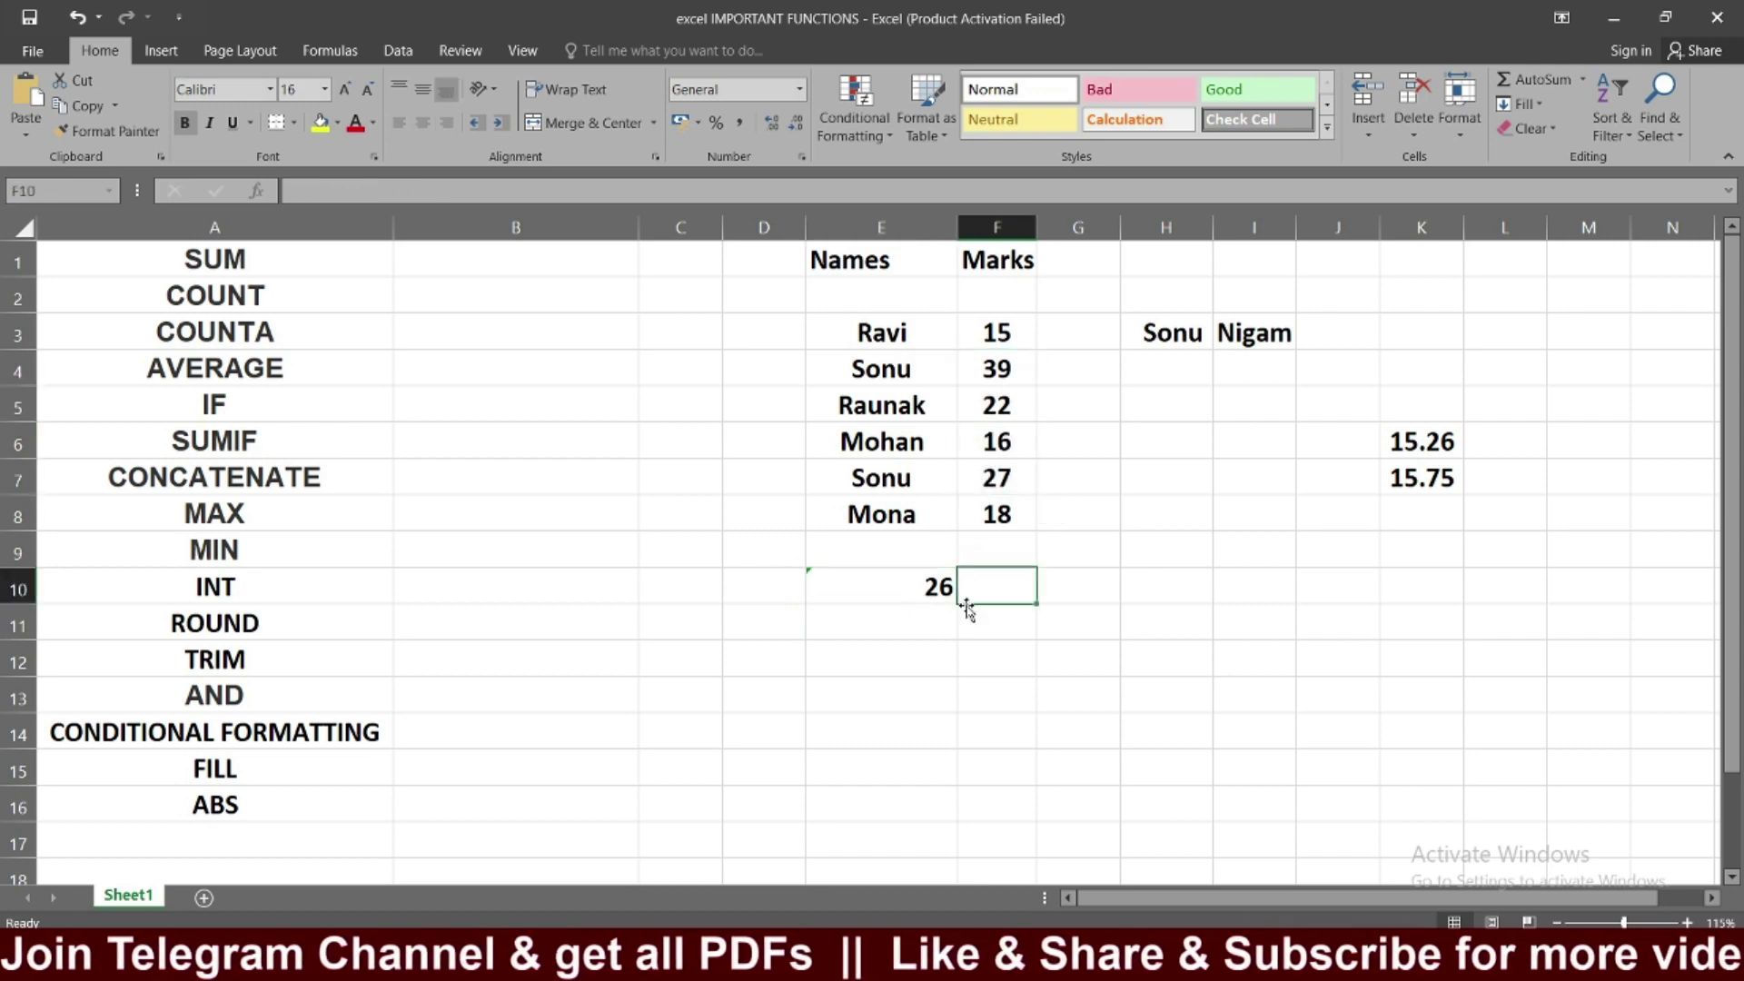
Step: Enter =AVERAGE(F3,F6,F8) in F10, averaging three separate marks to 16.3
text(=)
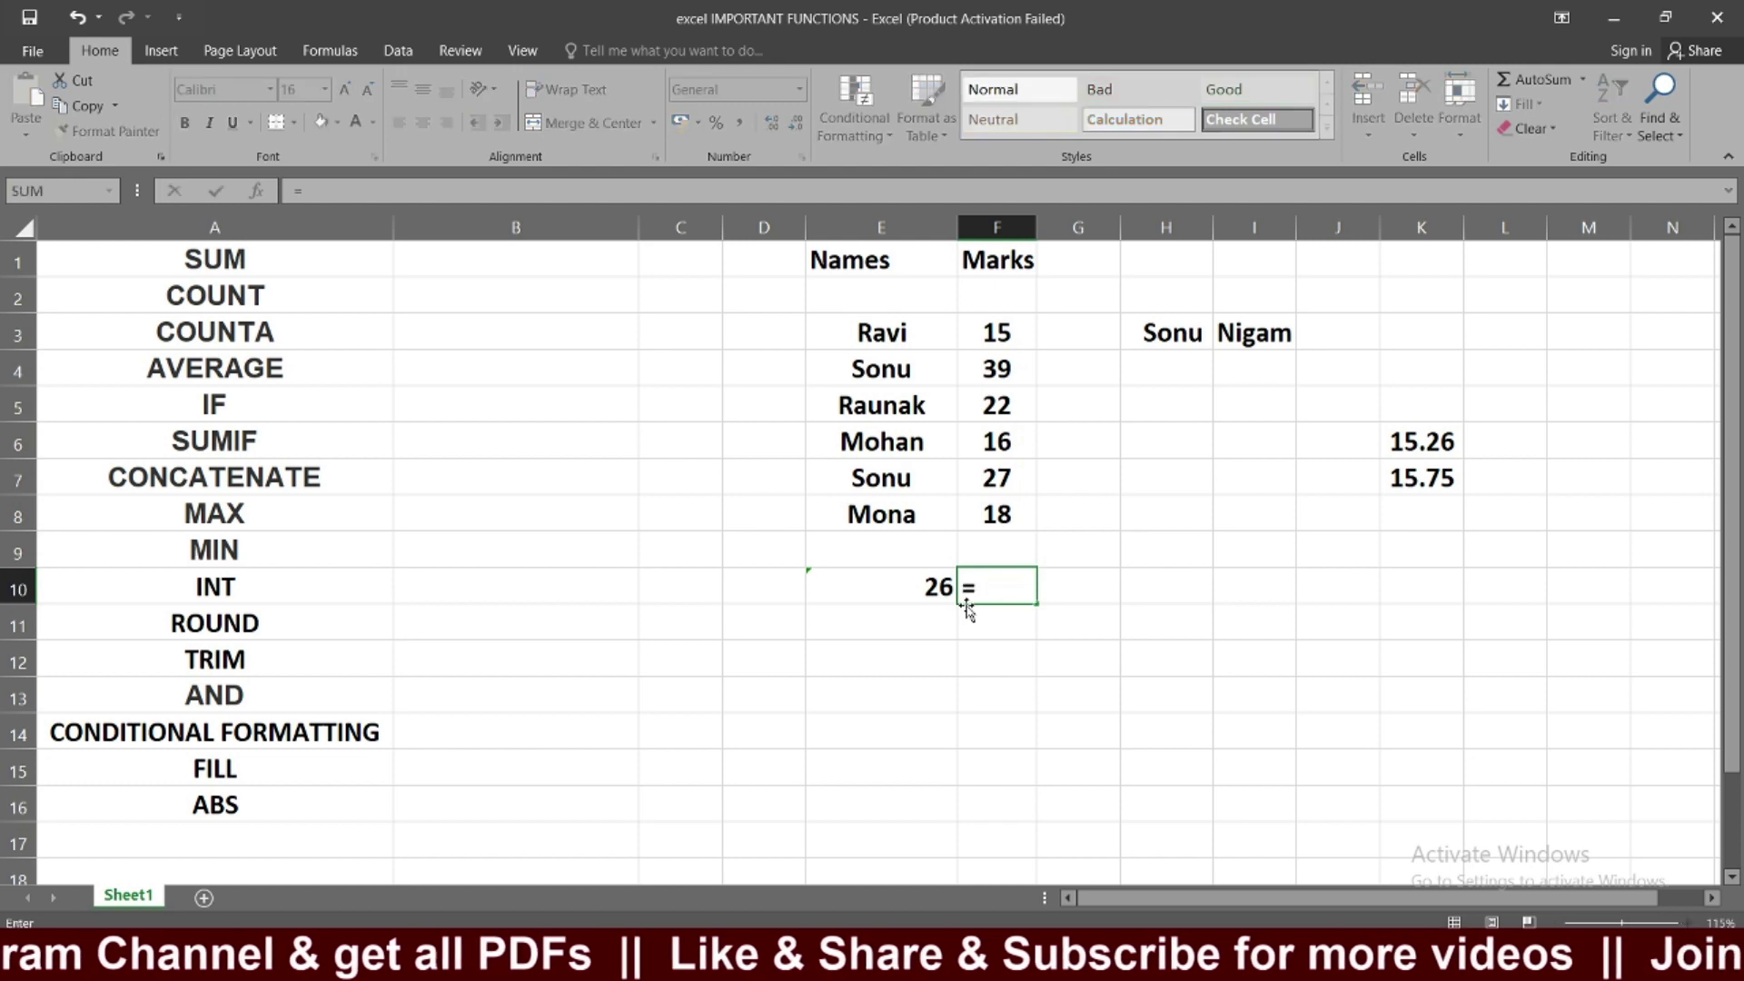
text(average()
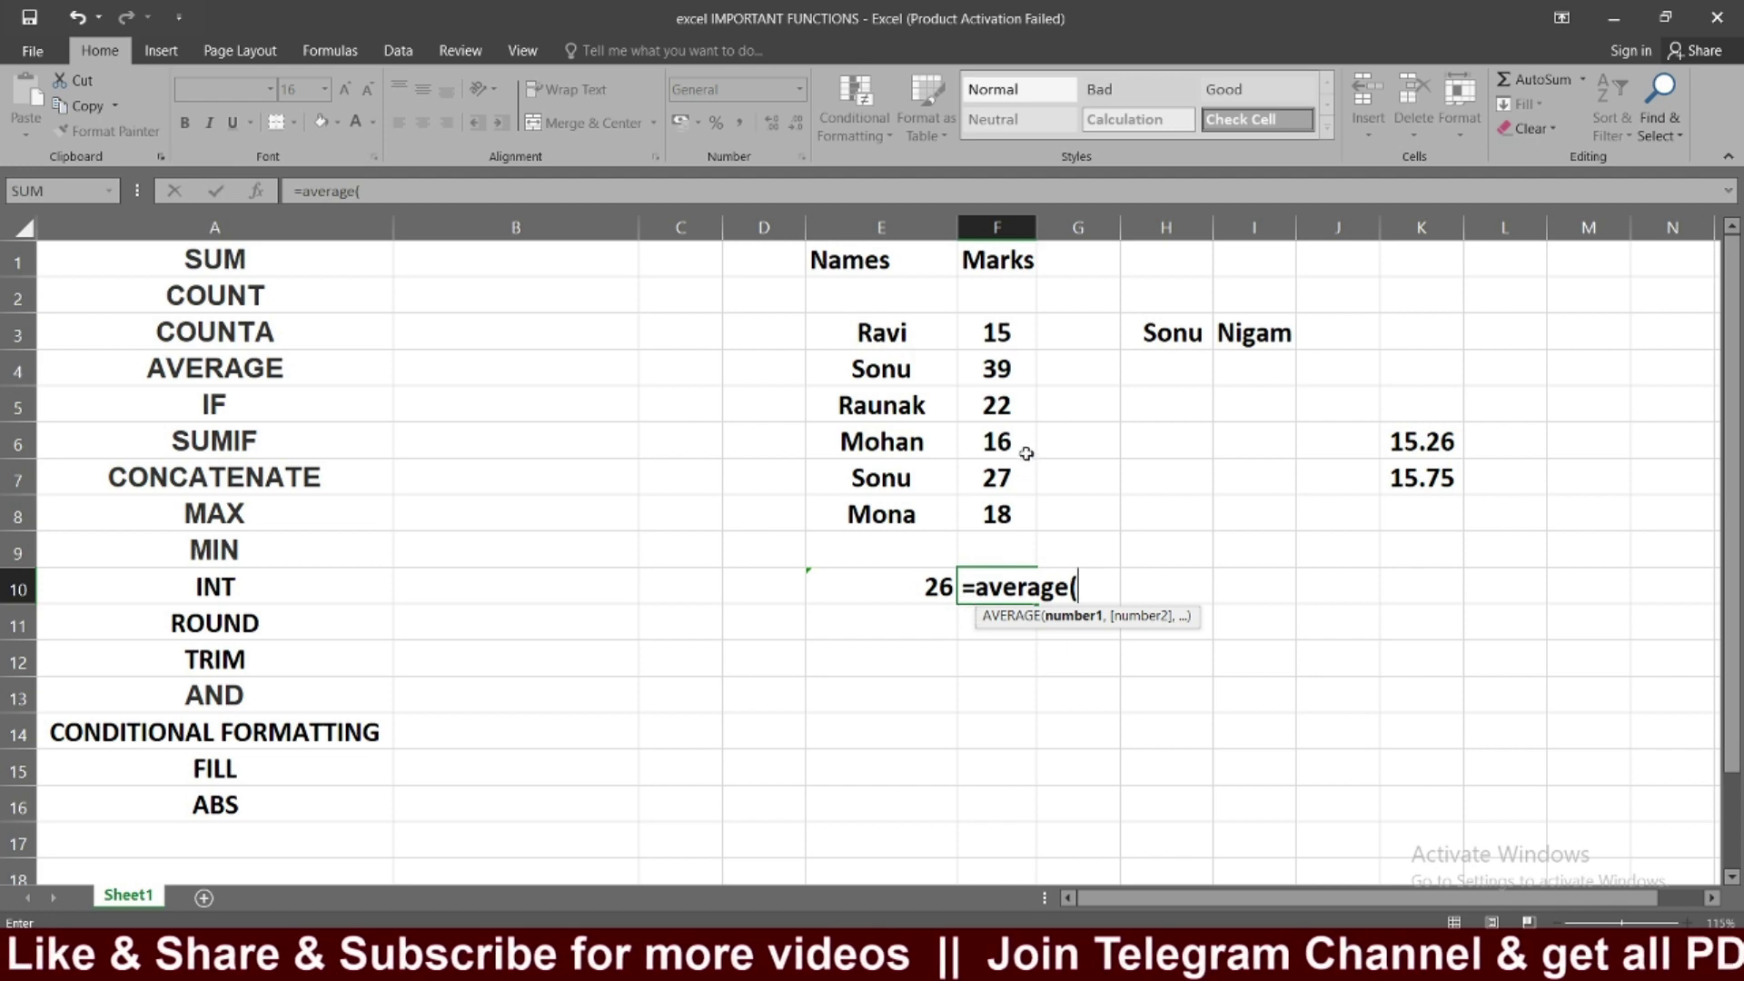
click(993, 346)
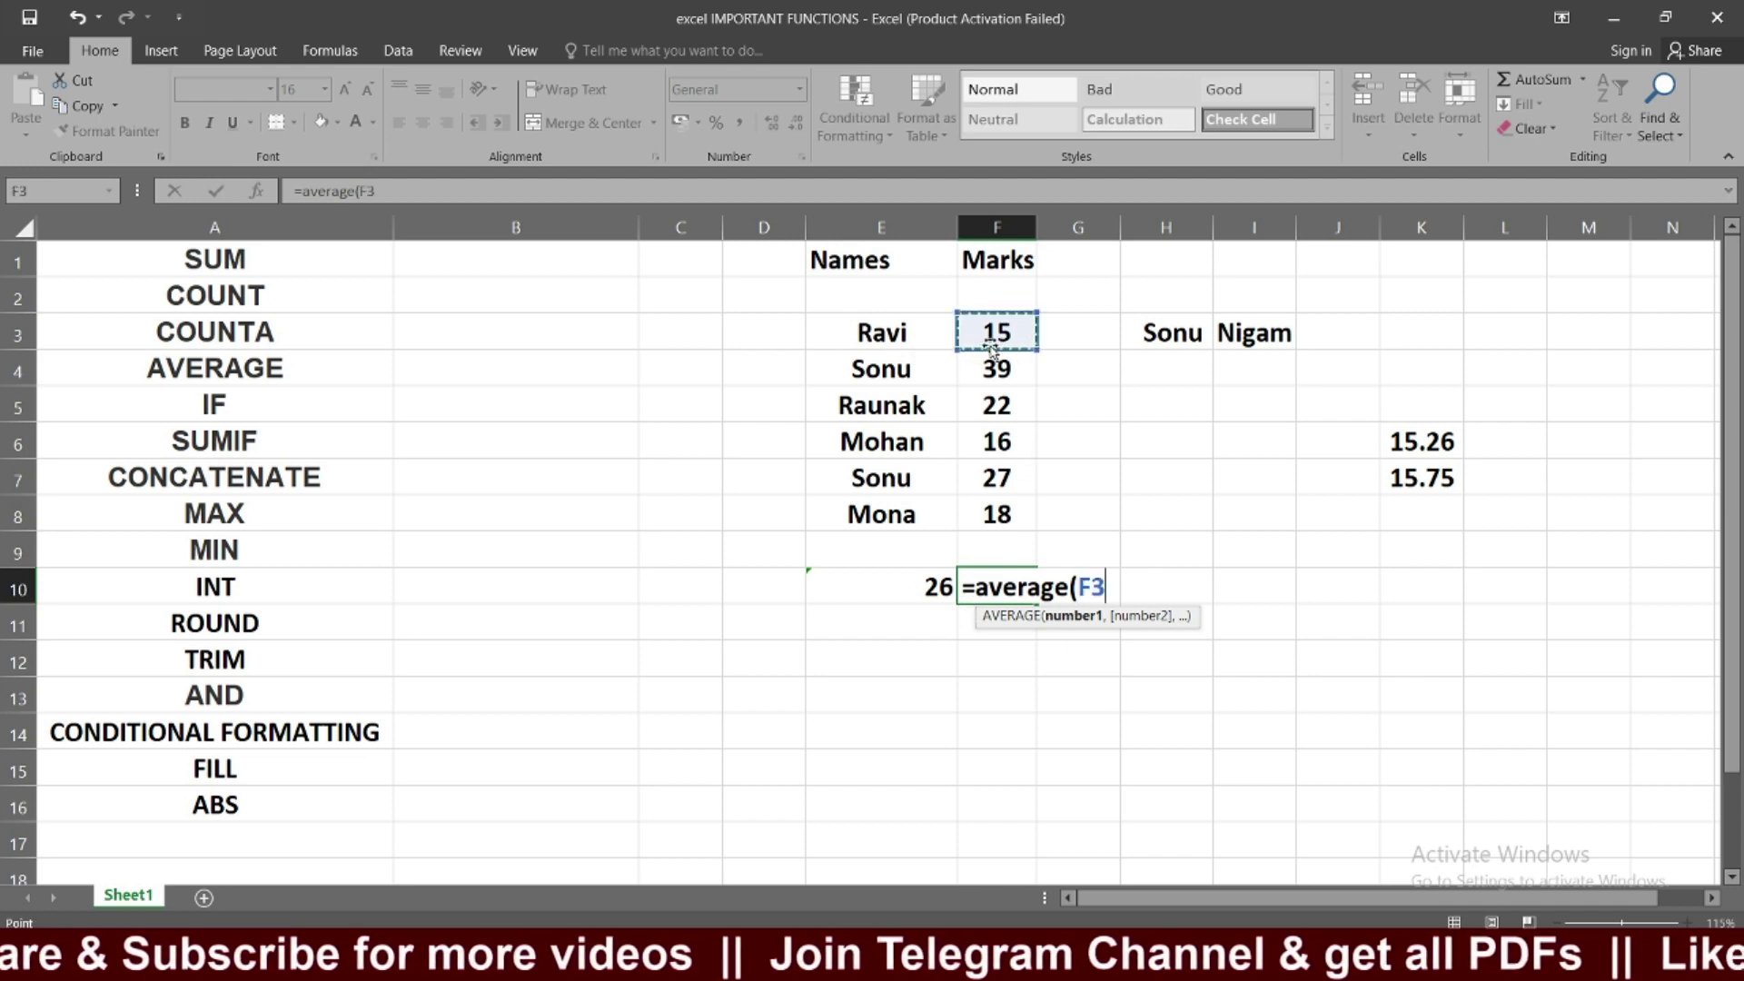
click(999, 443)
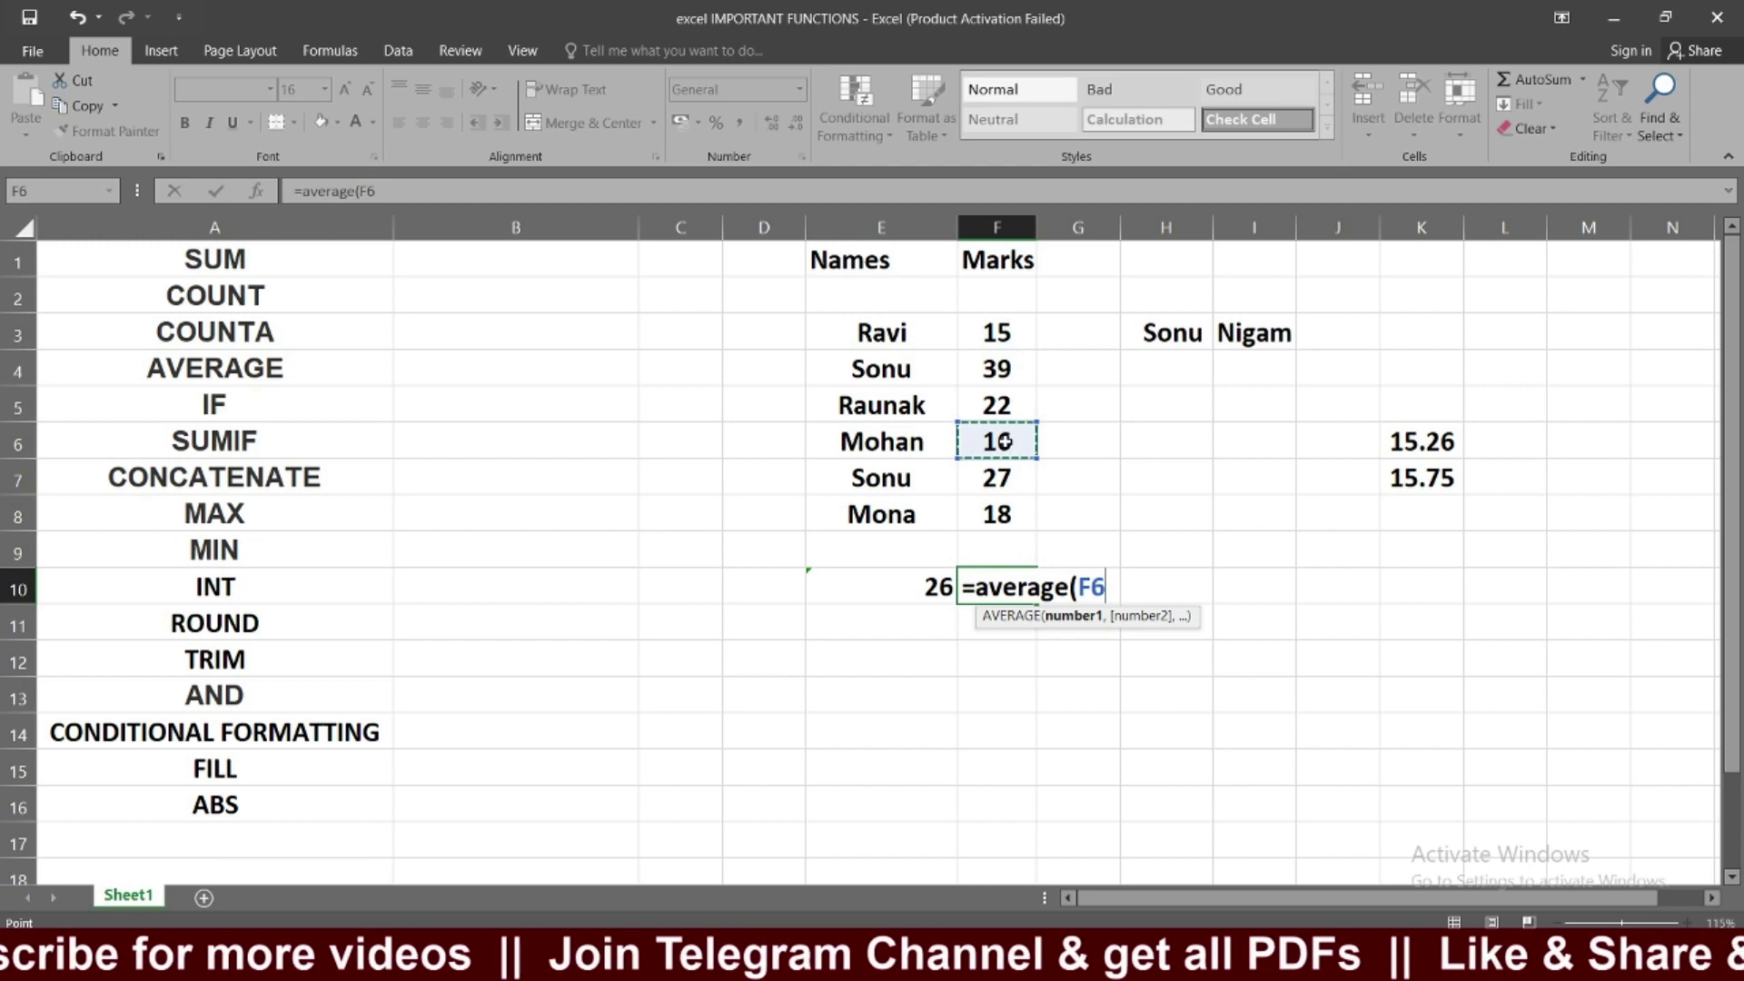
click(1001, 511)
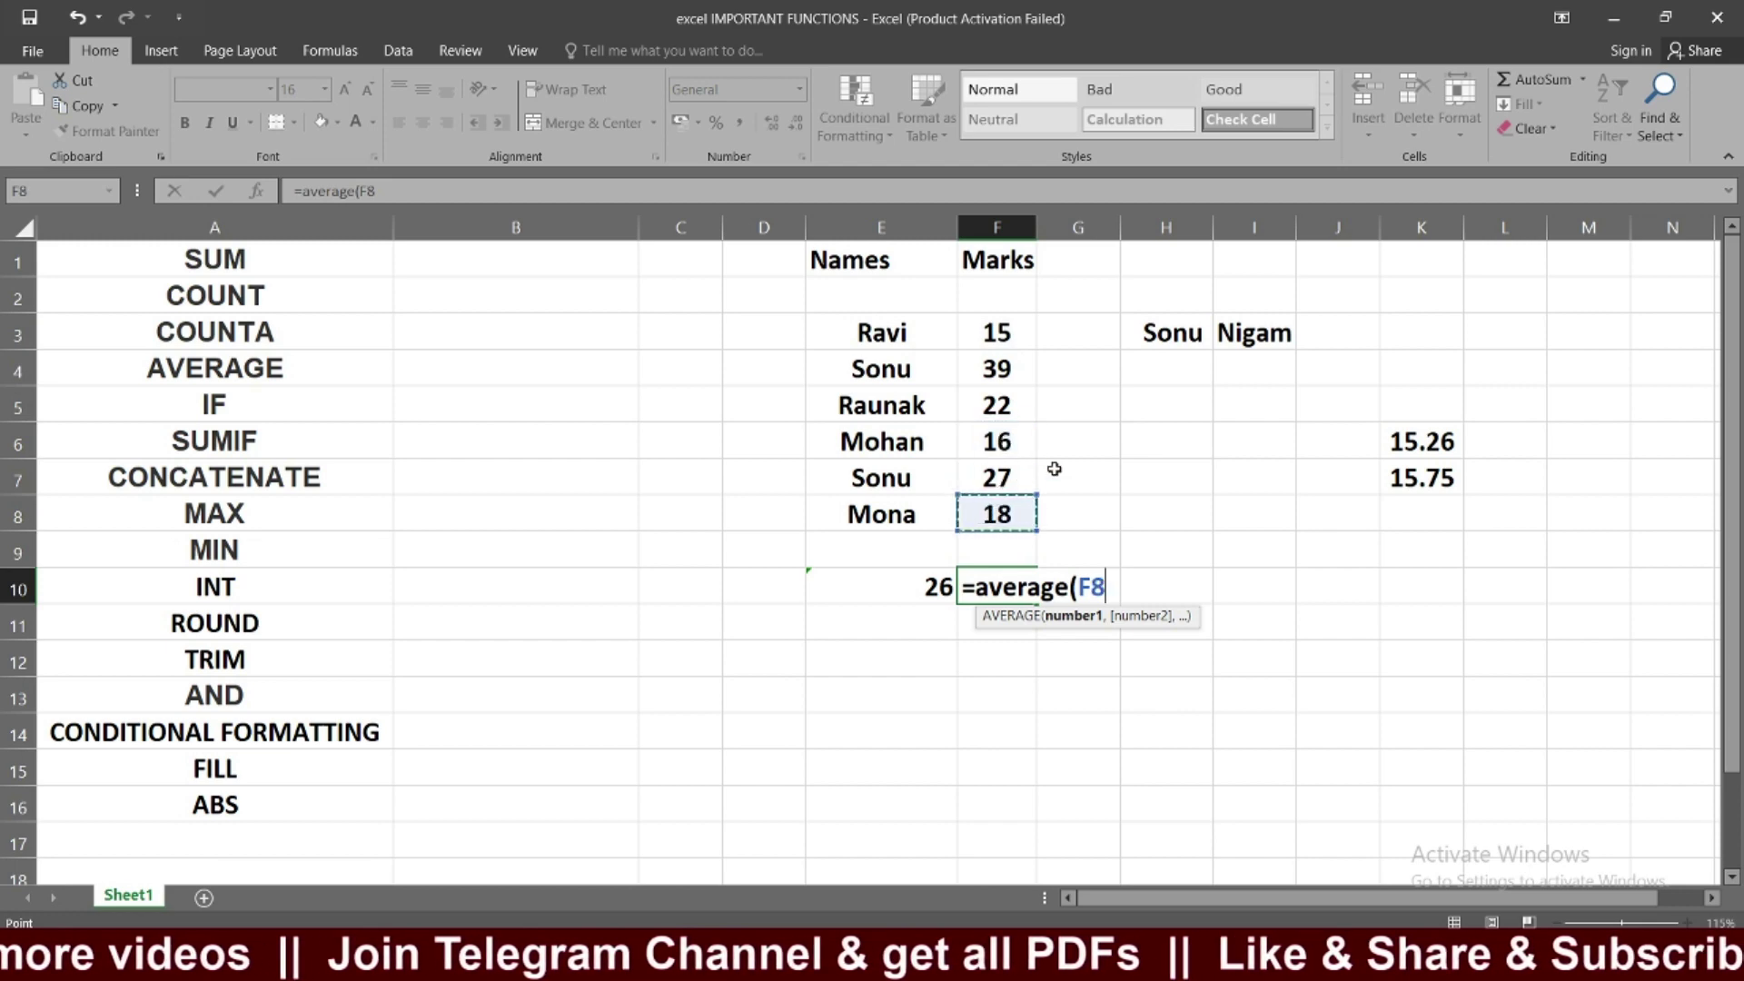
click(1004, 339)
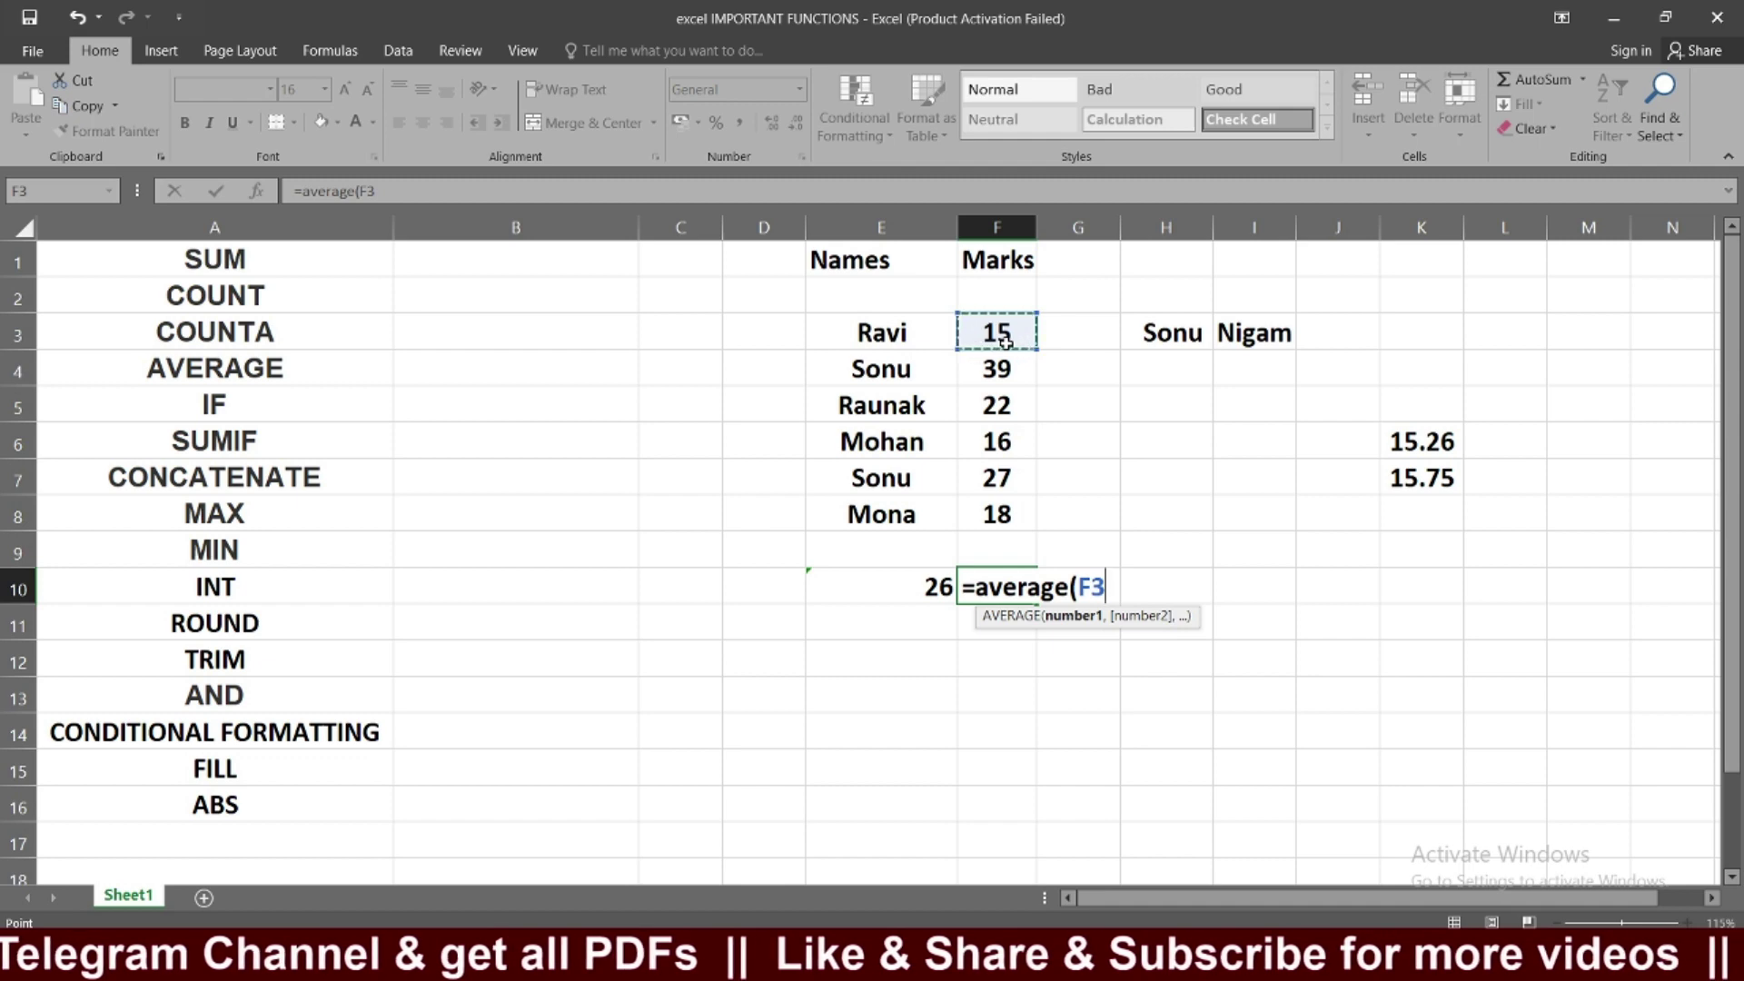
text(,)
click(999, 439)
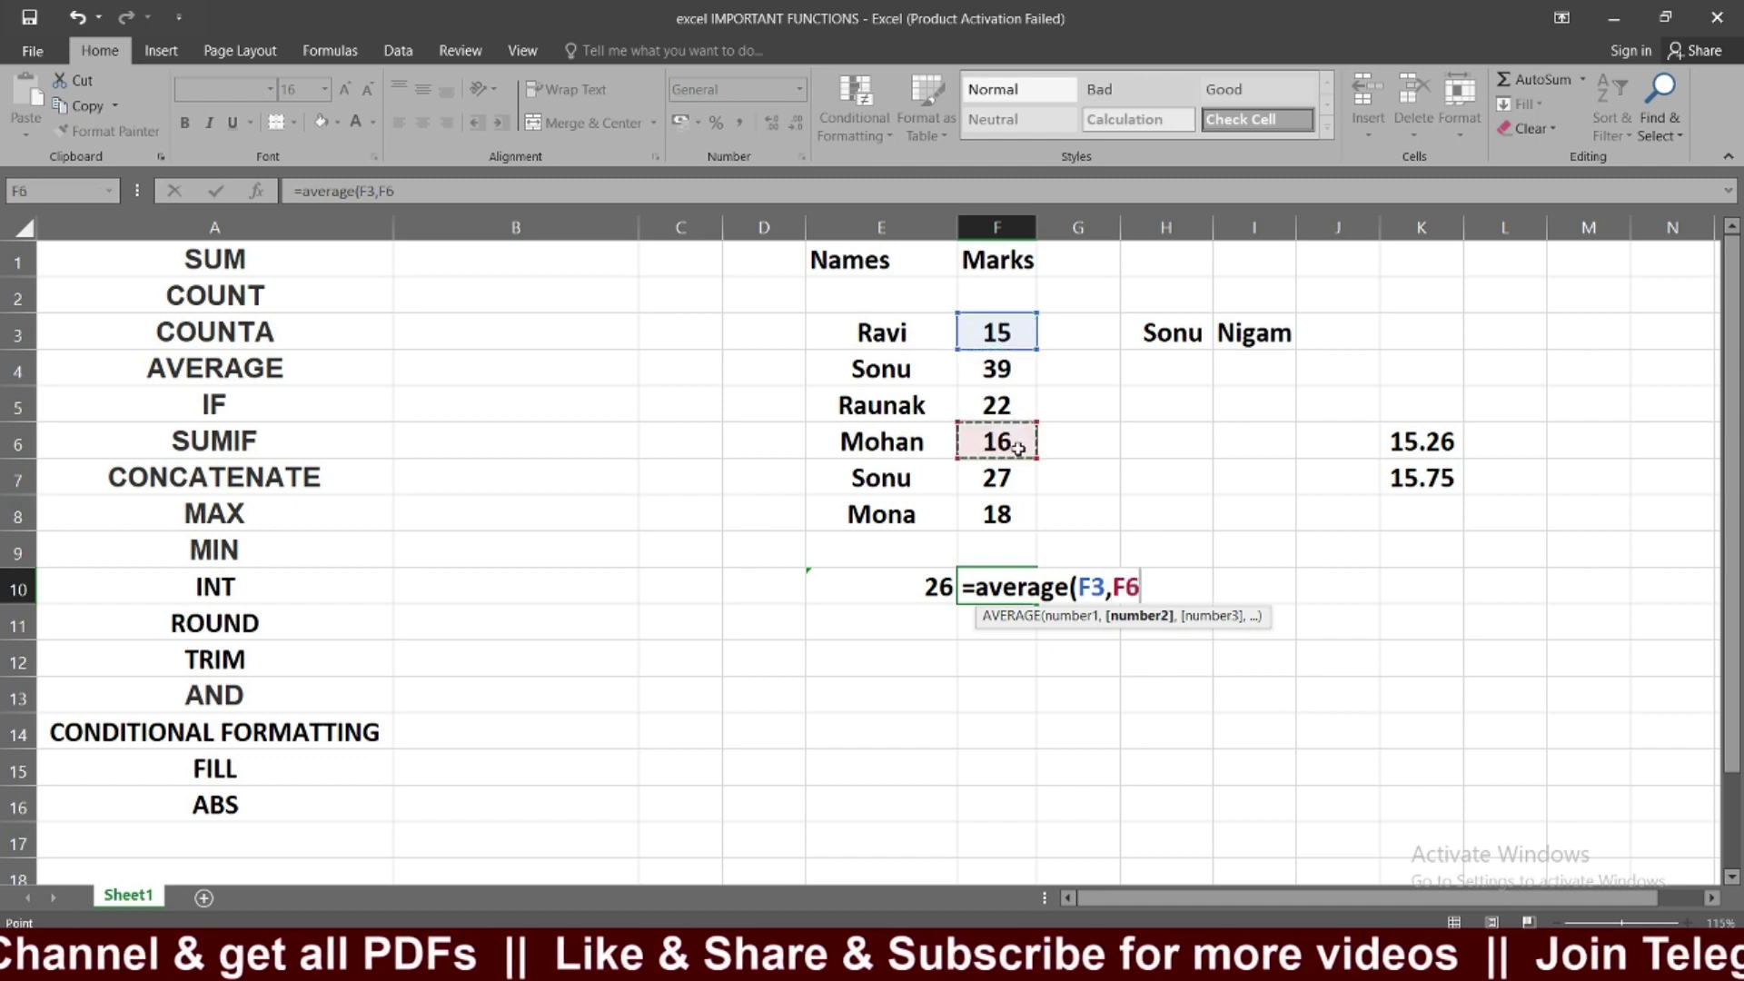
text(m)
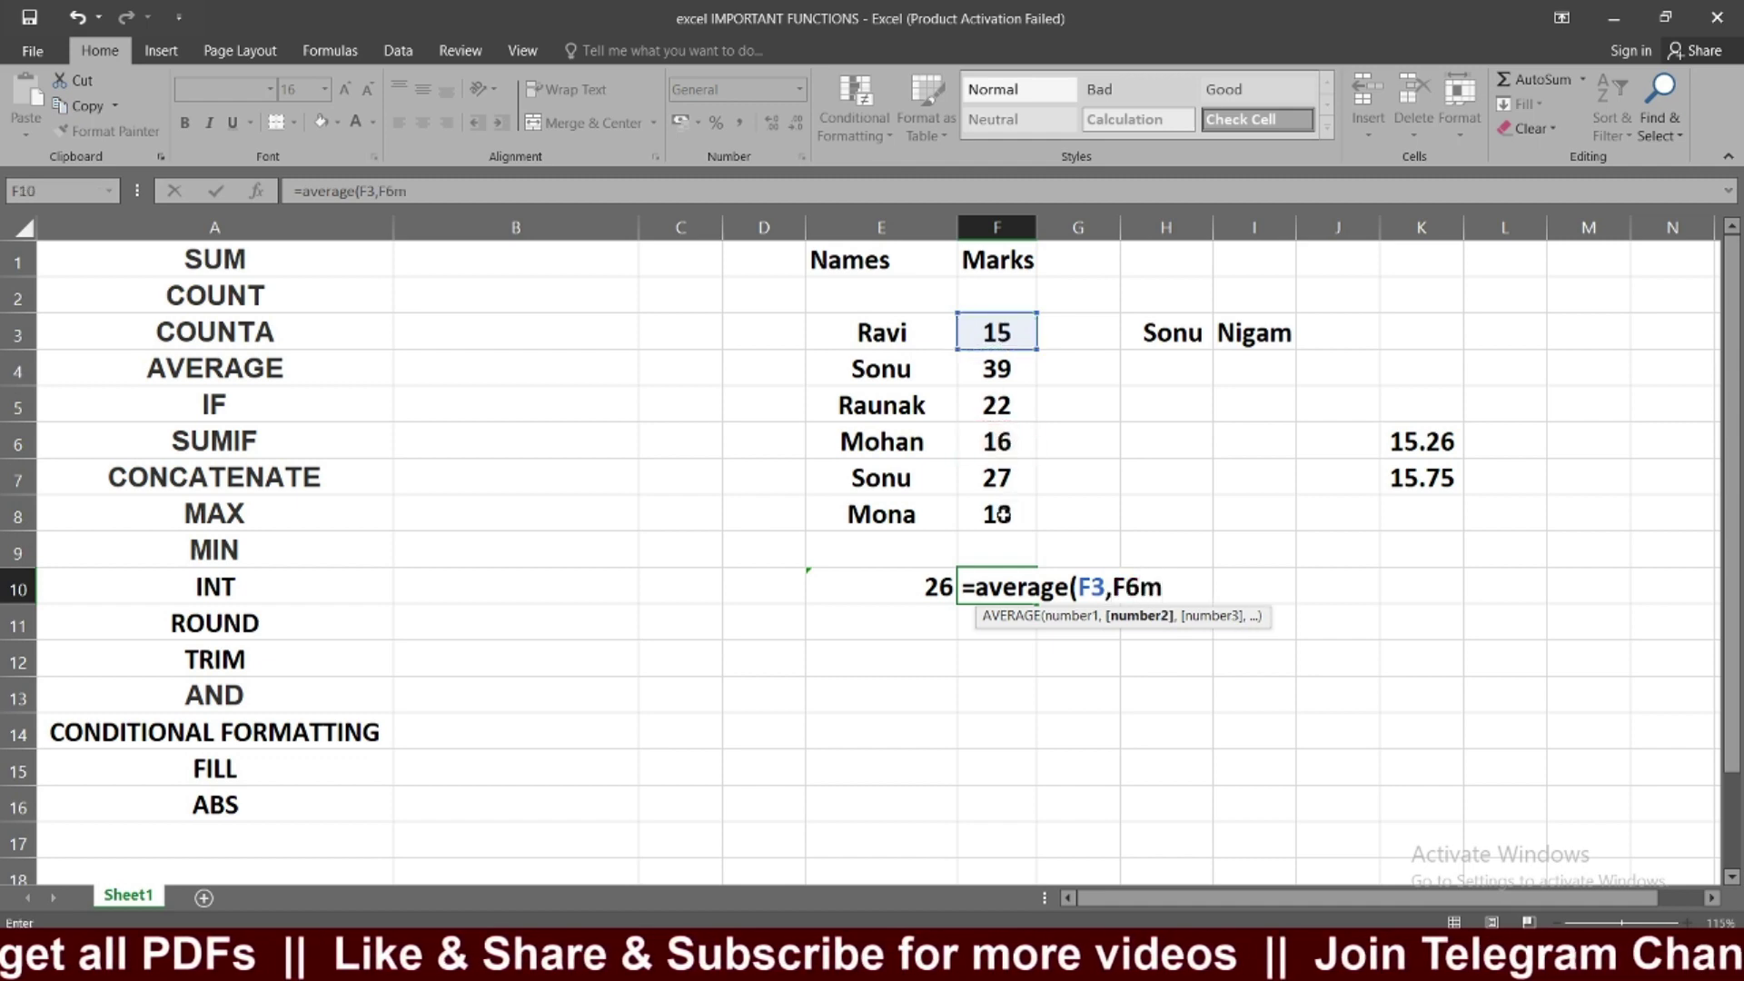
key(BackSpace)
text(,)
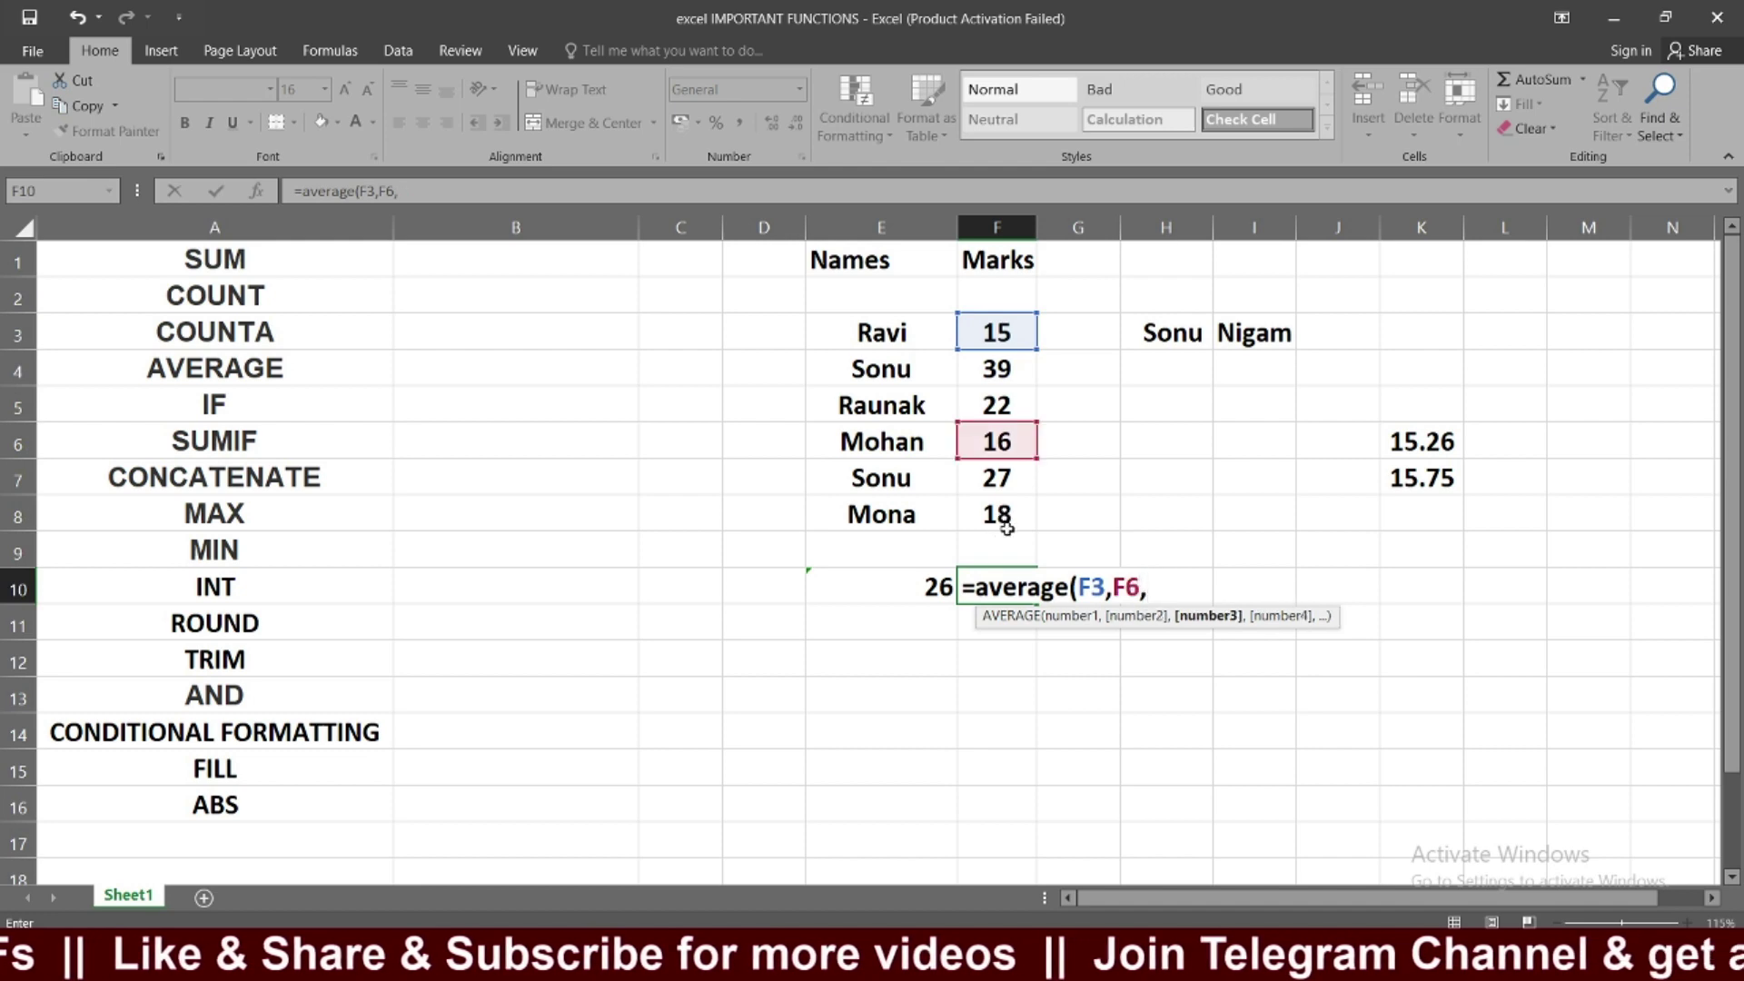
click(1008, 516)
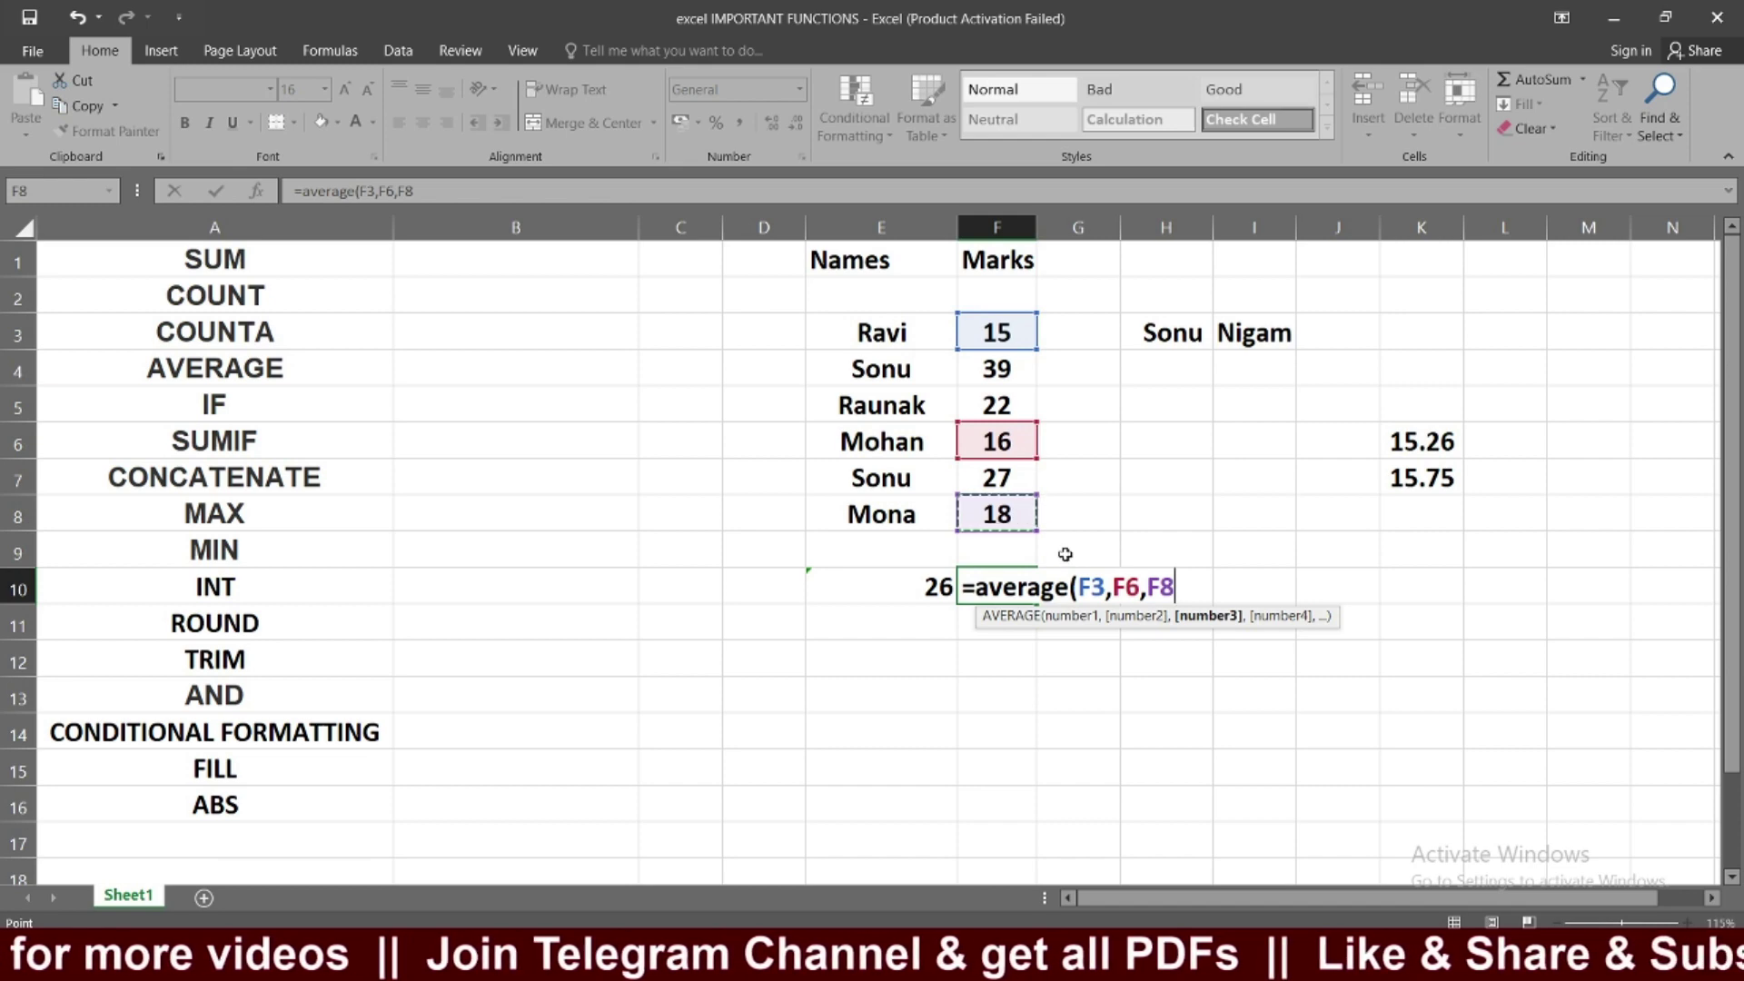
text())
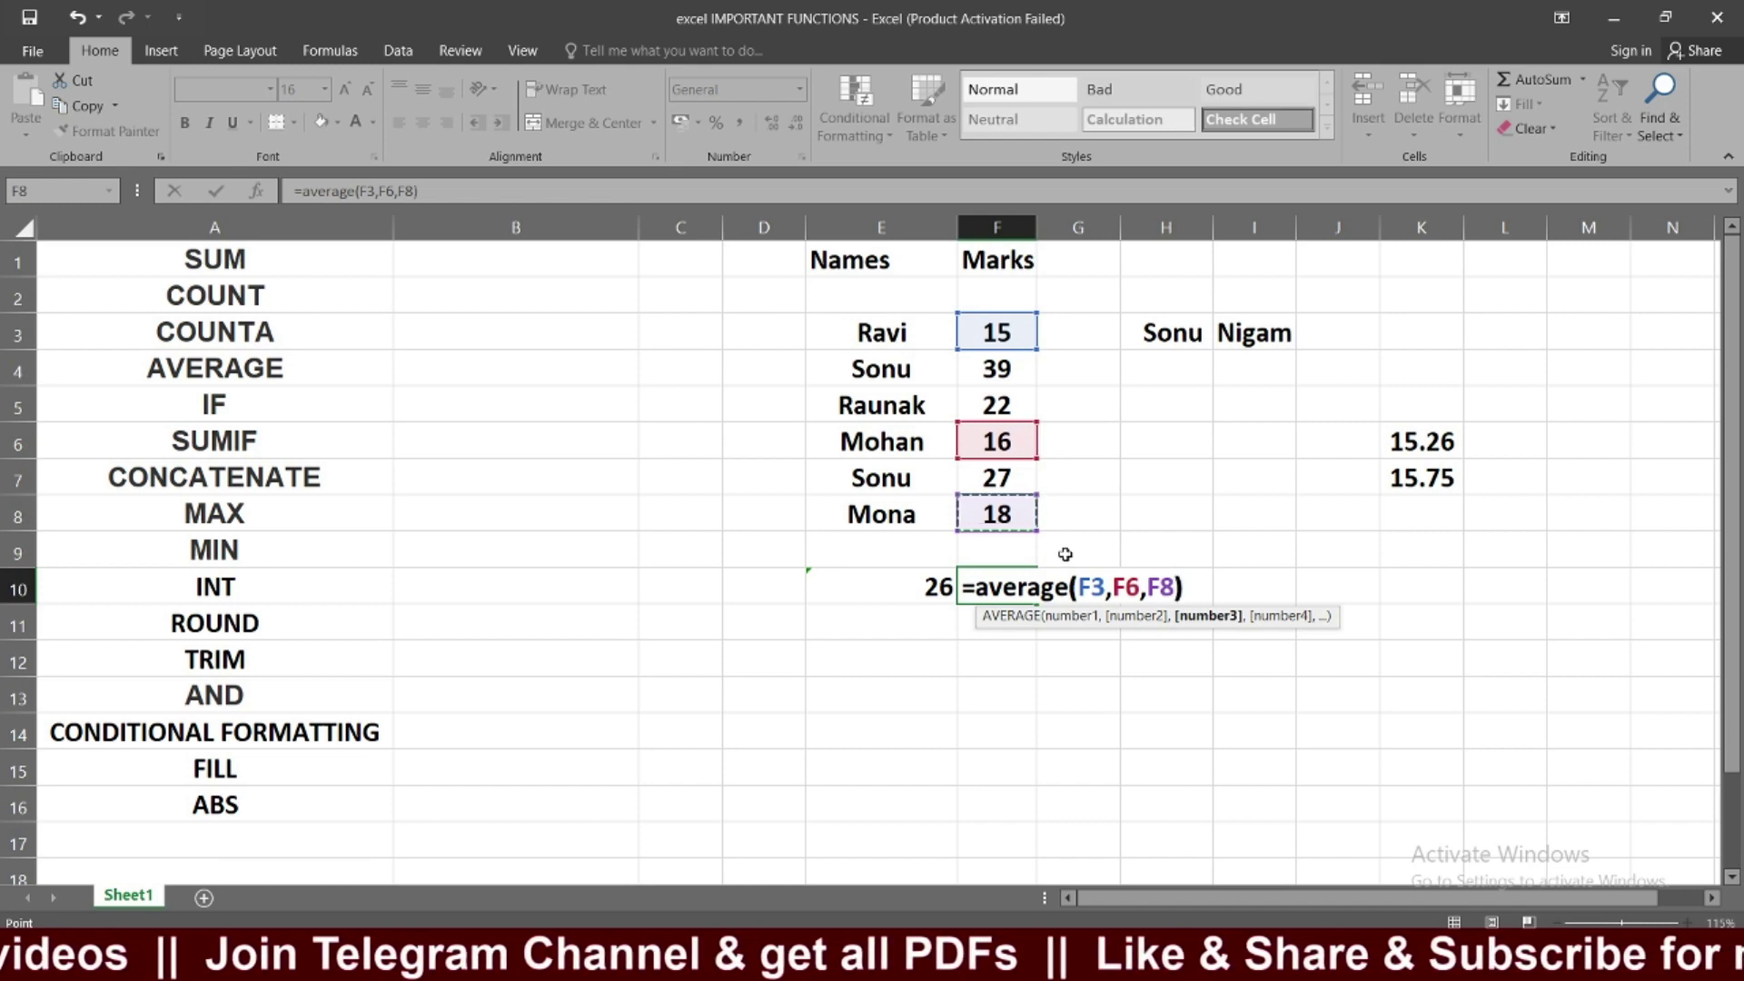
key(Return)
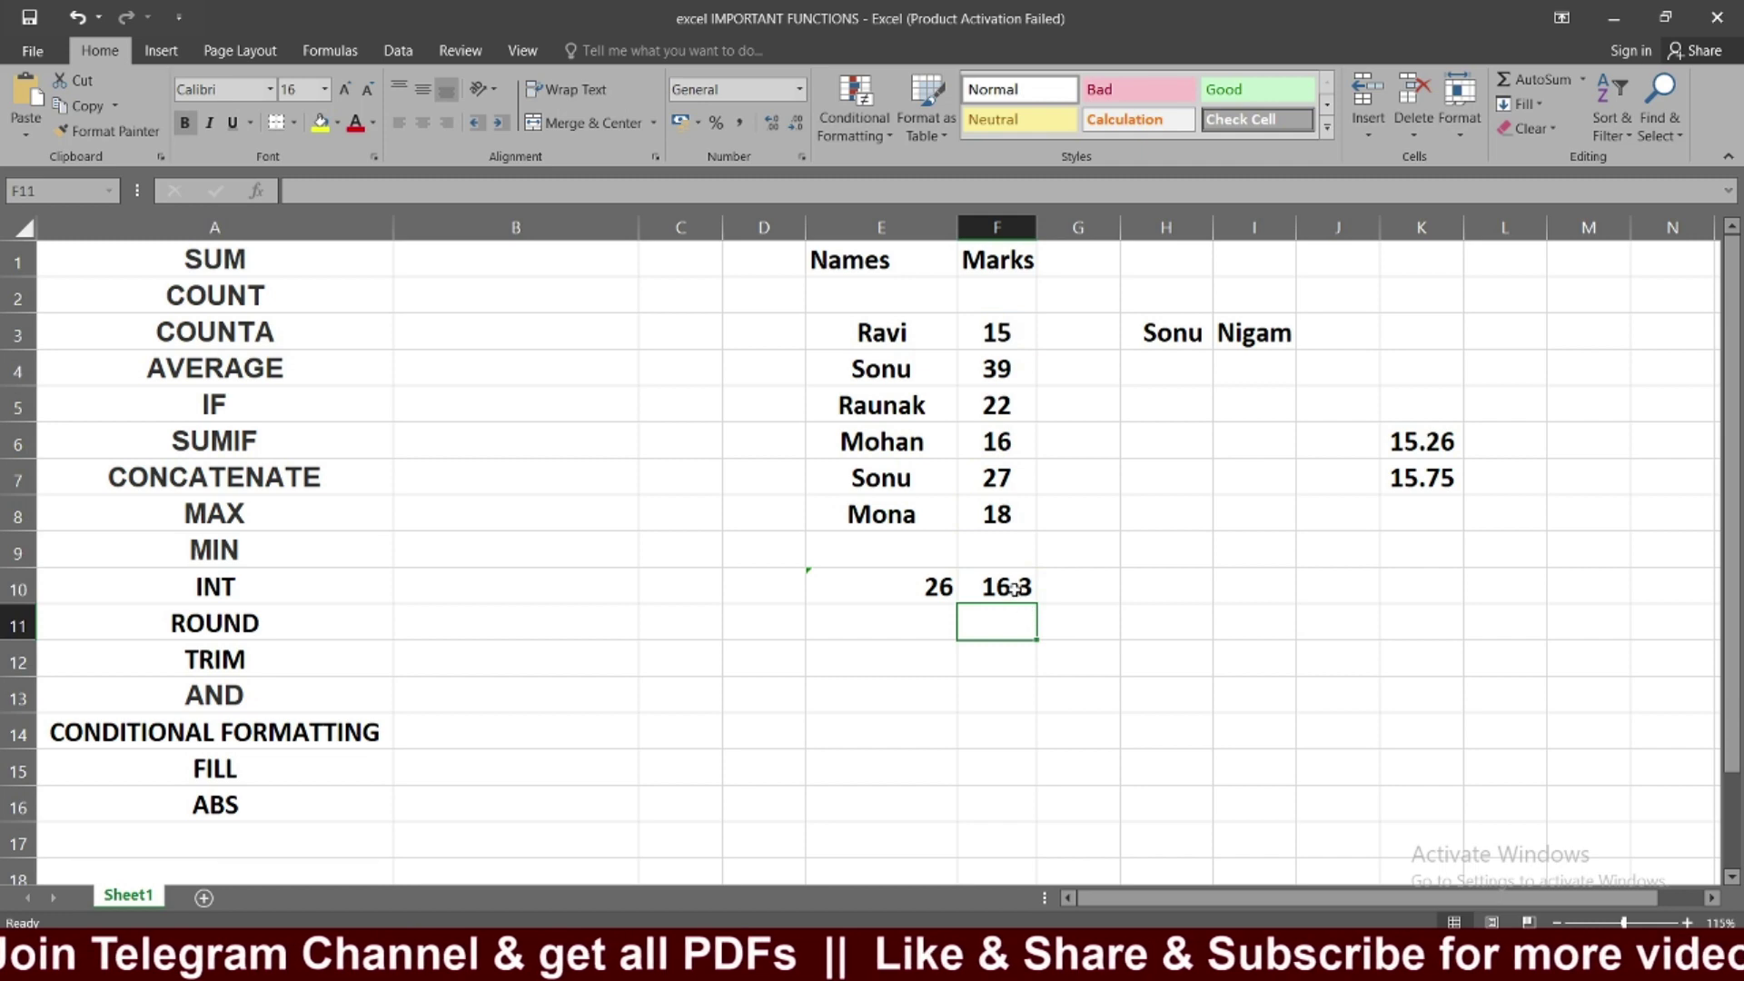
click(1012, 586)
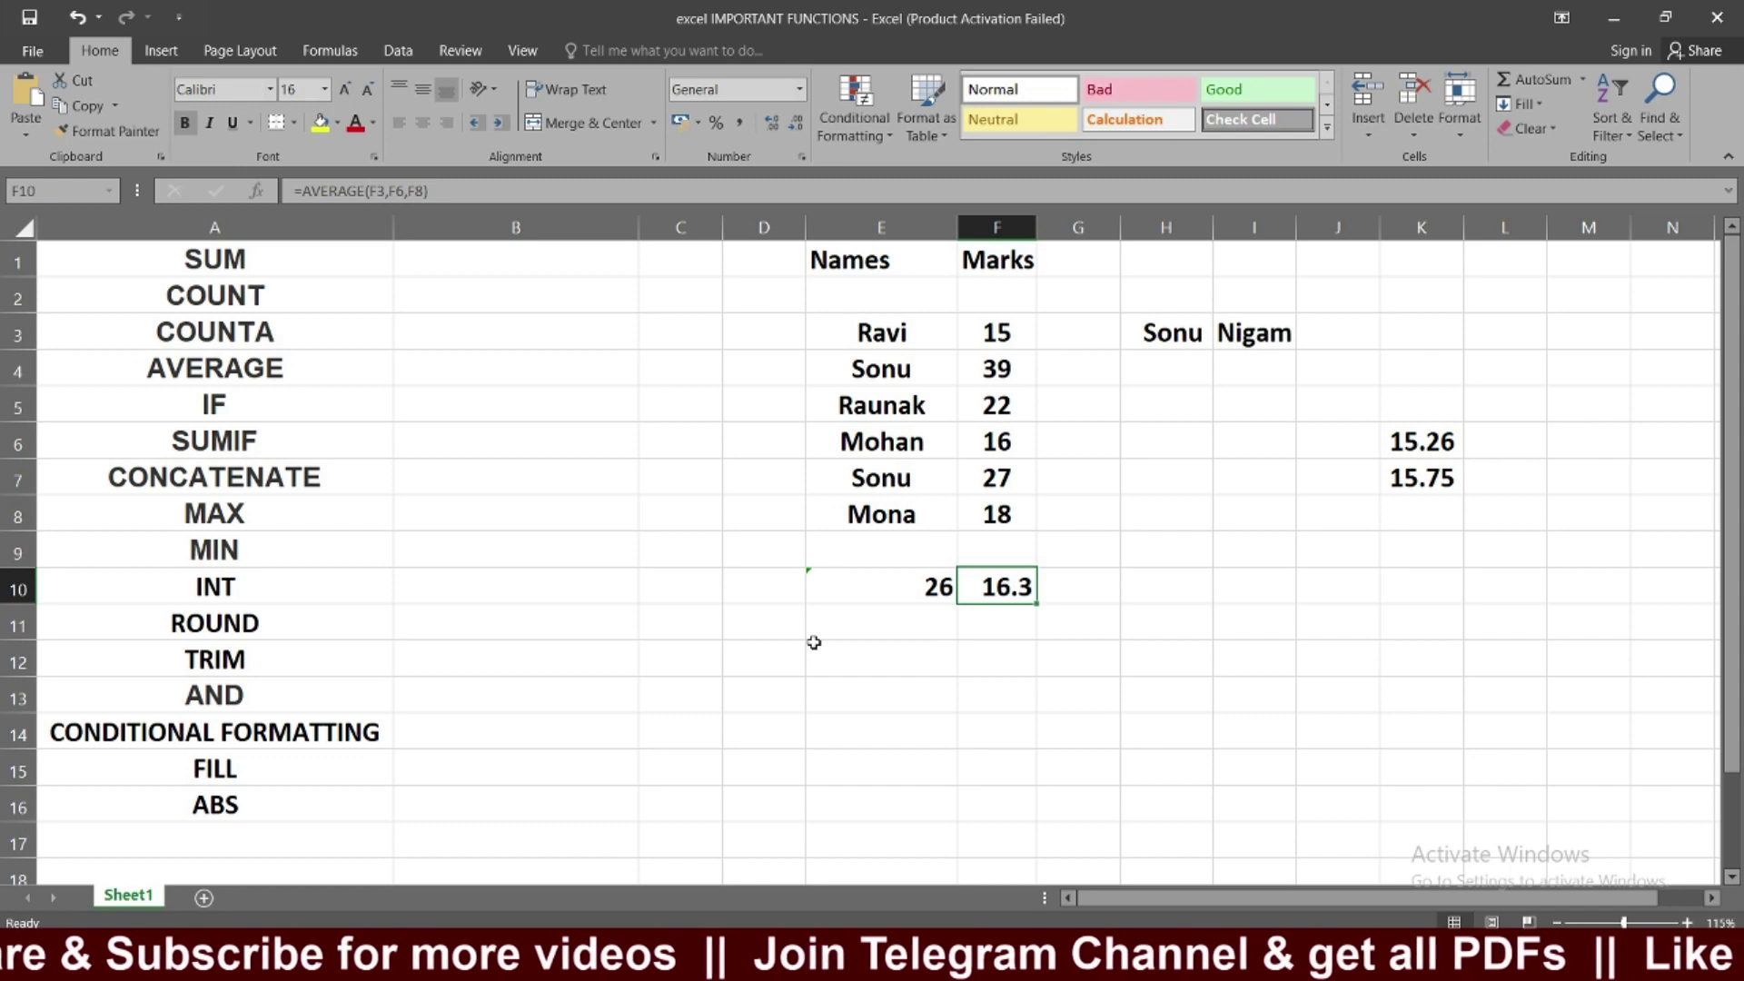
click(938, 587)
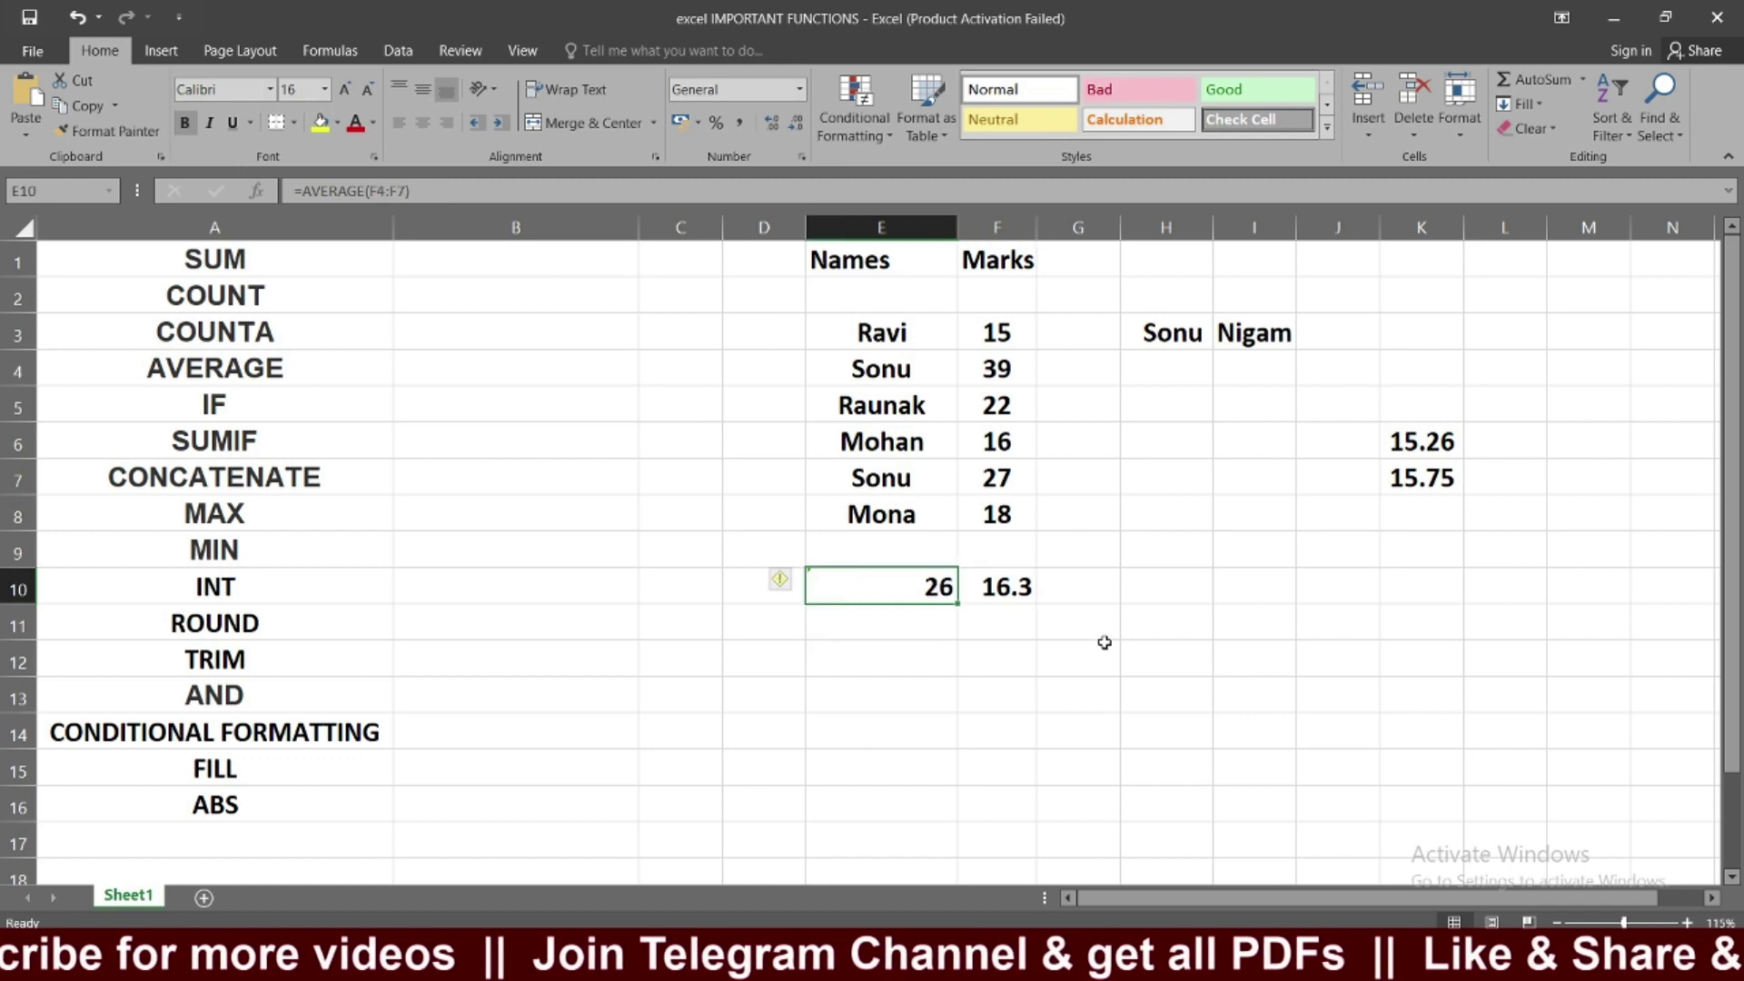
Step: Delete the 26 and 16.3 average results from row 10
click(215, 416)
drag(787, 588, 1024, 605)
key(Delete)
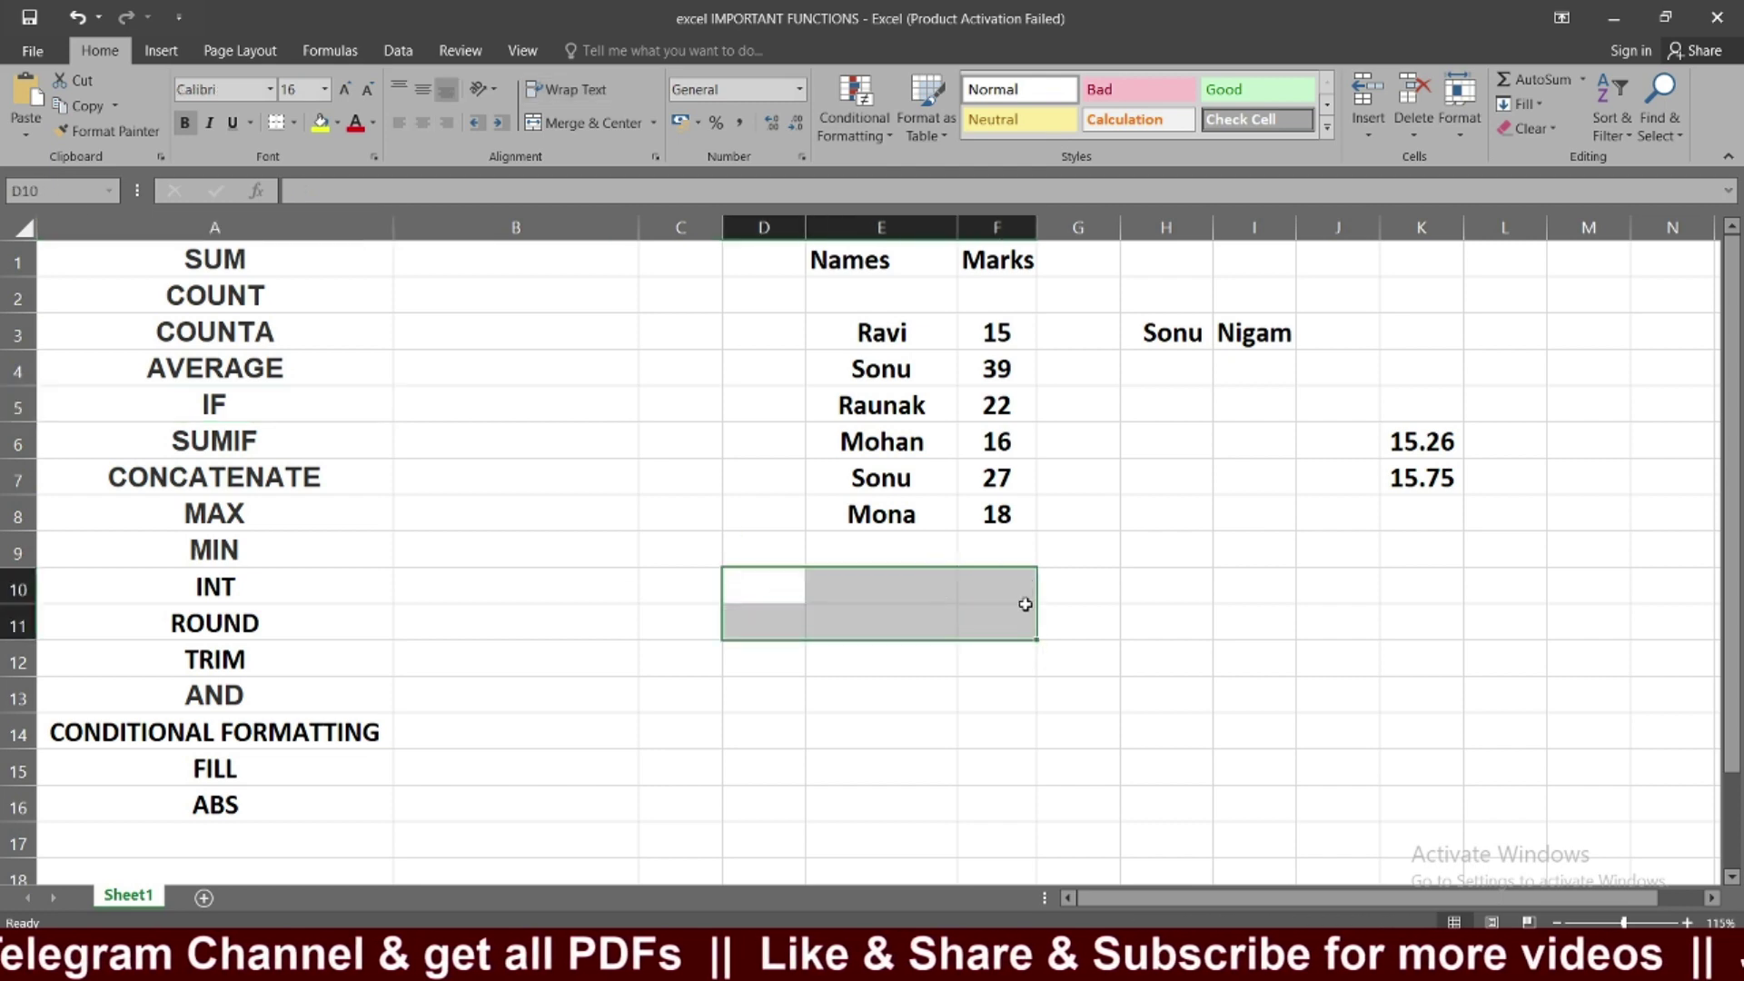
click(1111, 325)
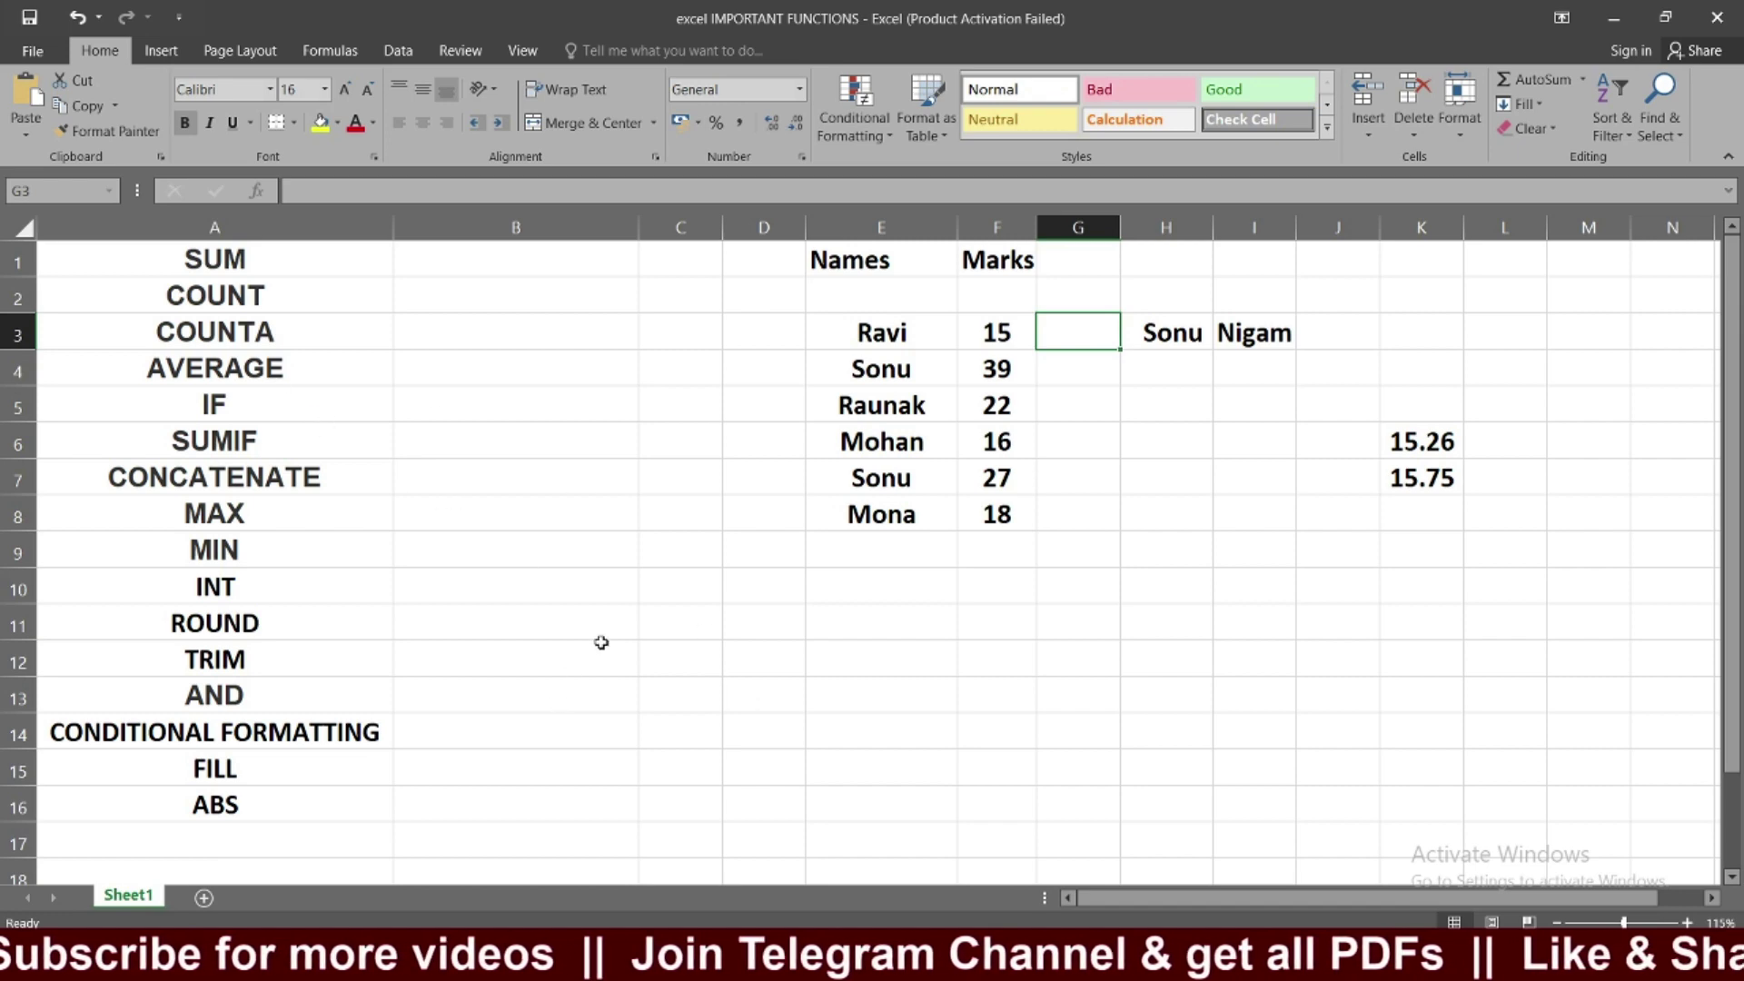
click(817, 668)
text(=if)
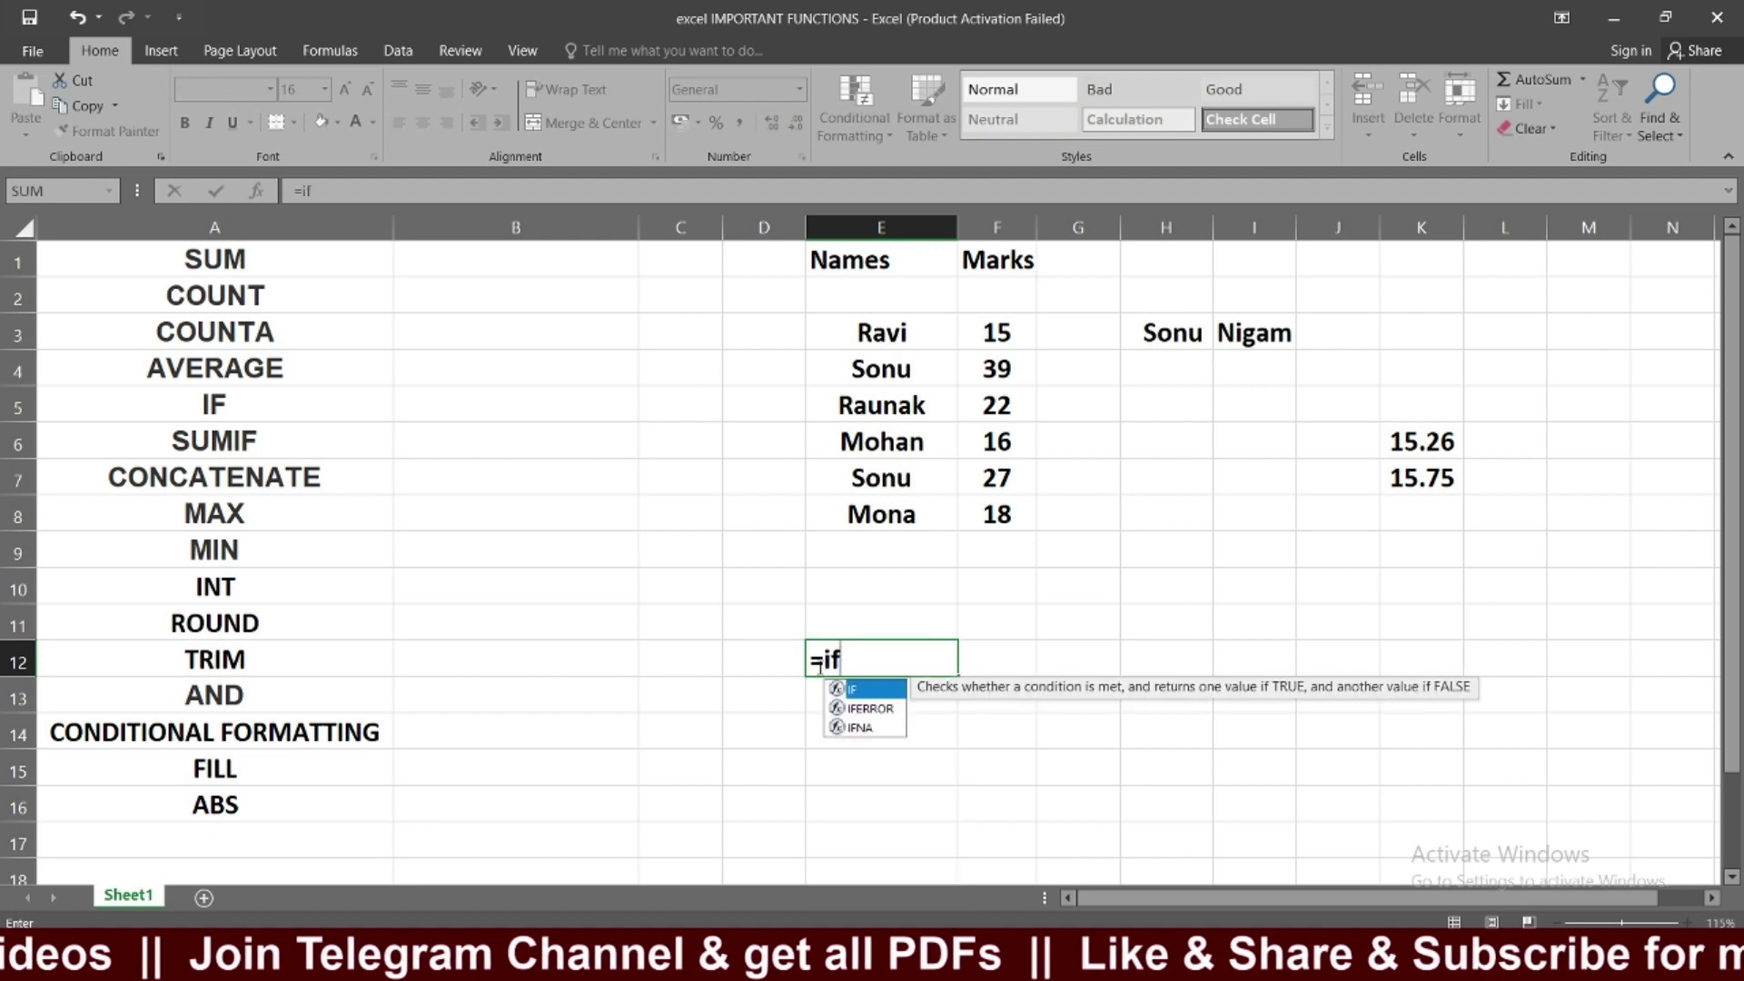
text(()
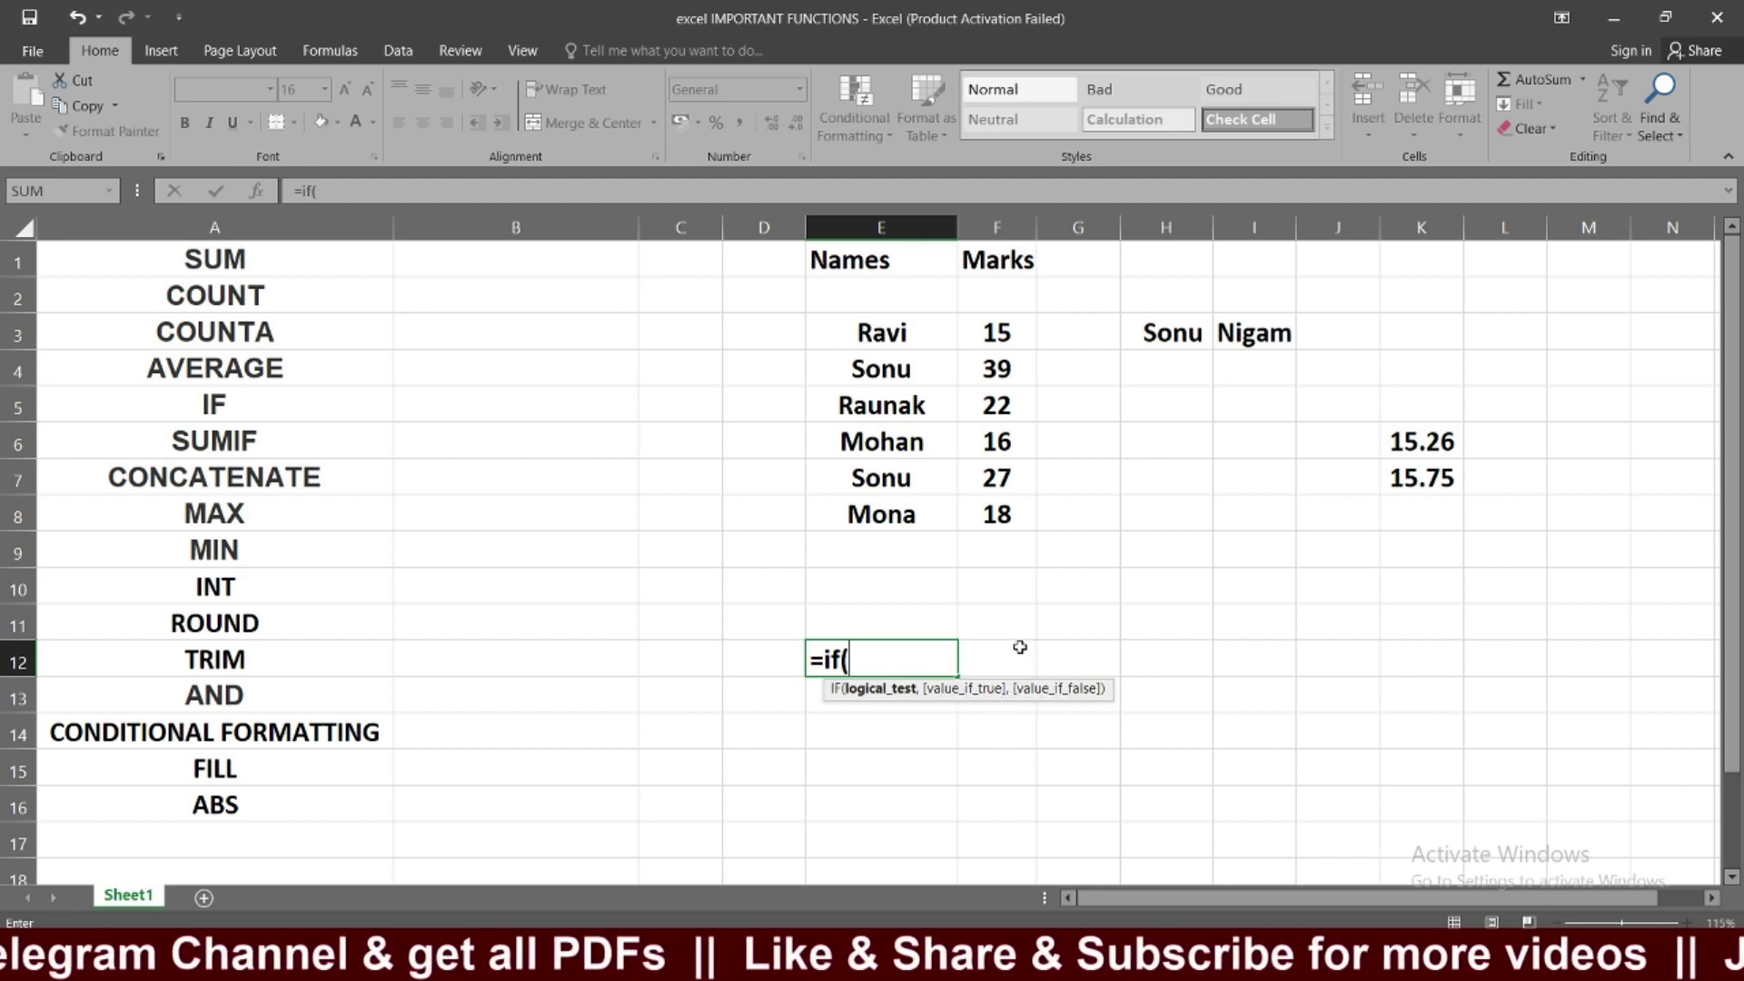
key(BackSpace)
key(BackSpace)
key(BackSpace)
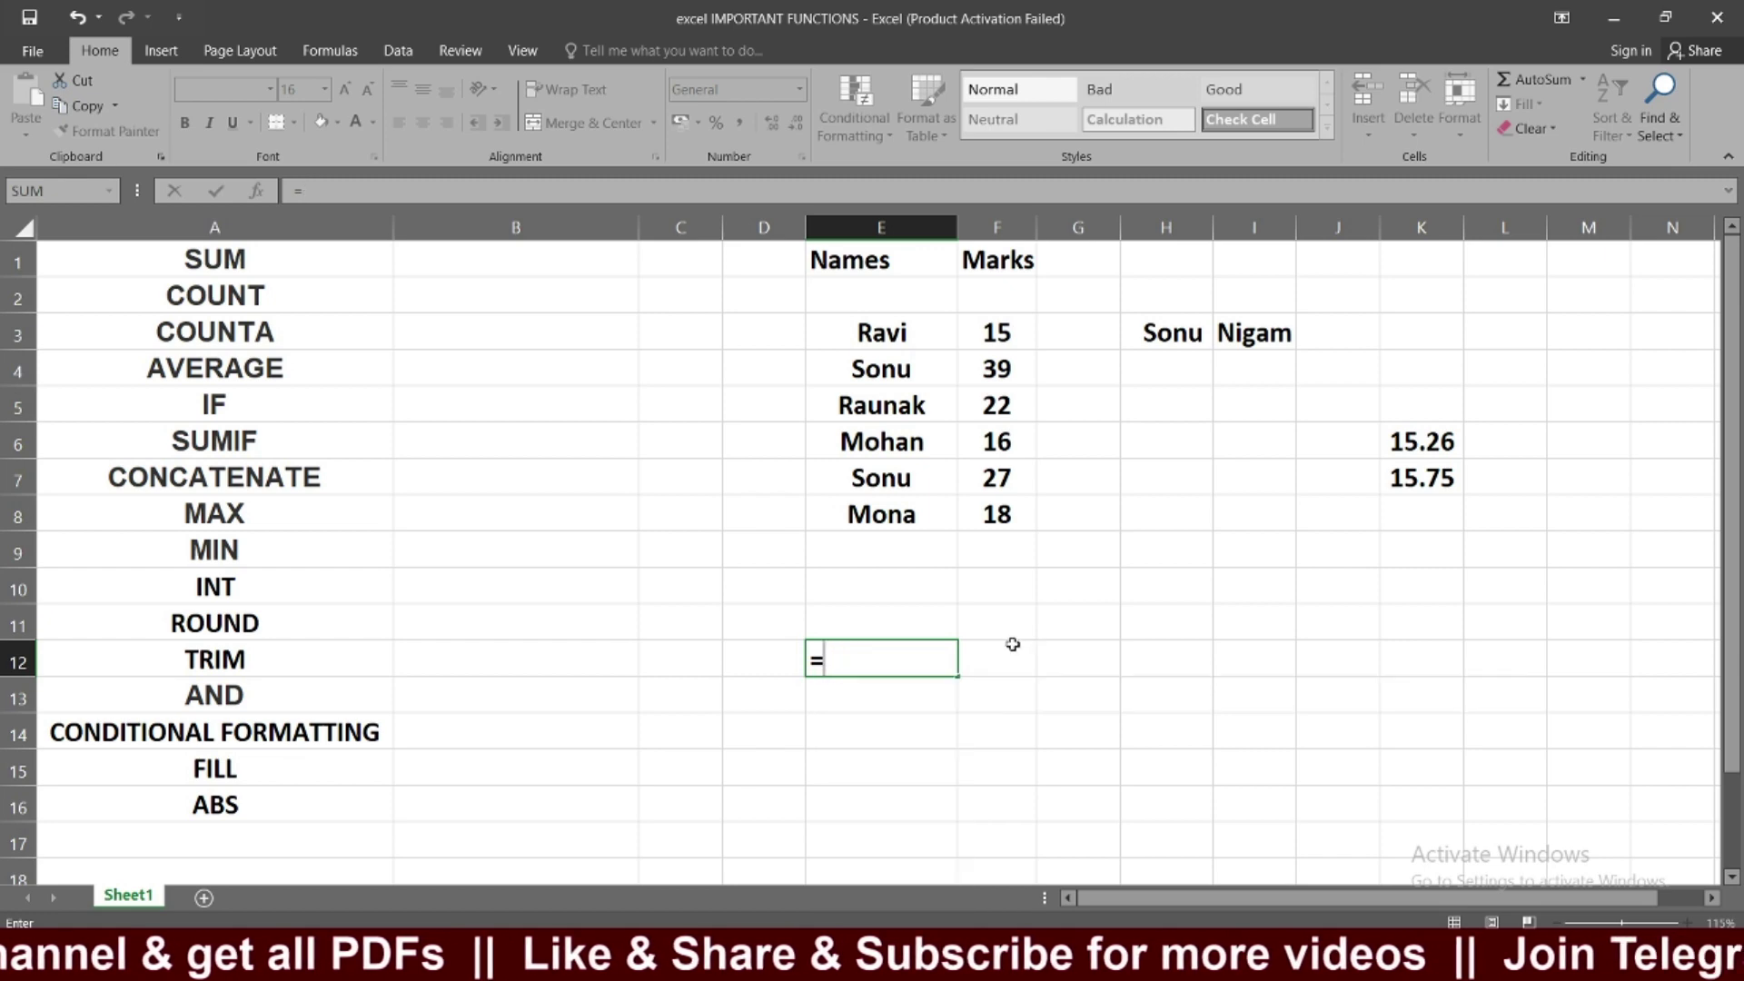
key(BackSpace)
click(1091, 334)
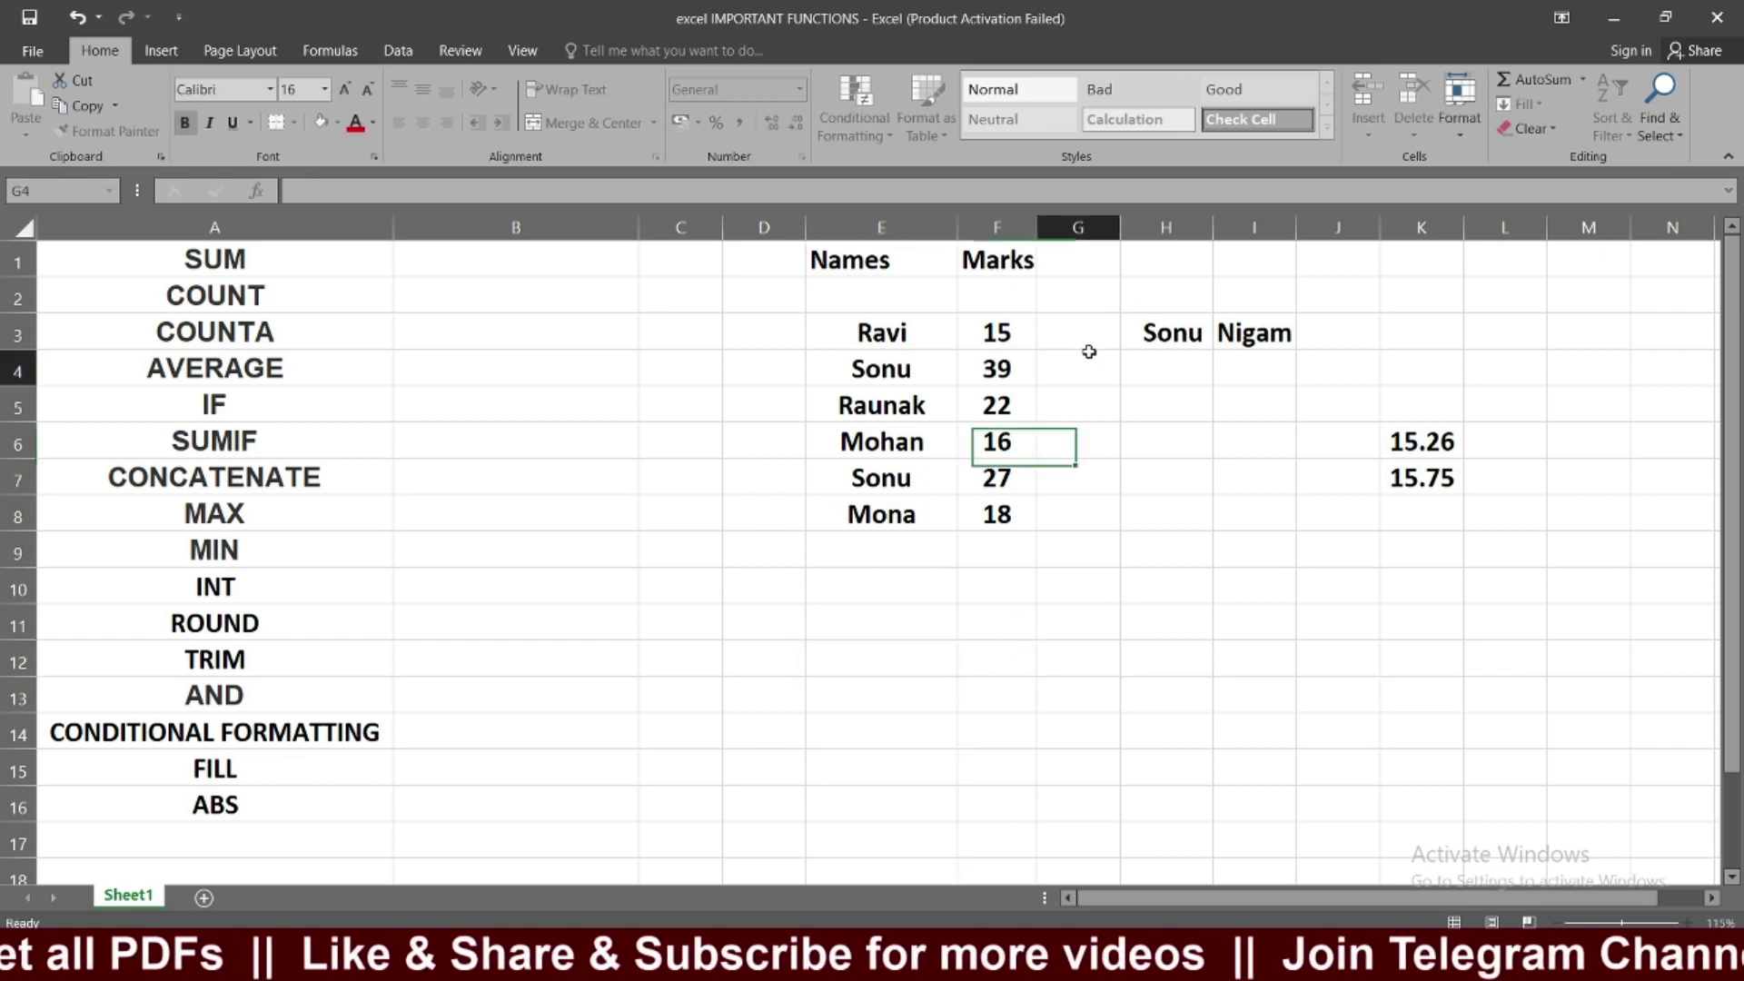
Step: Enter =IF(F3>=20, "Good", "Bad") in G3, rating the mark of 15 as Bad
text(=)
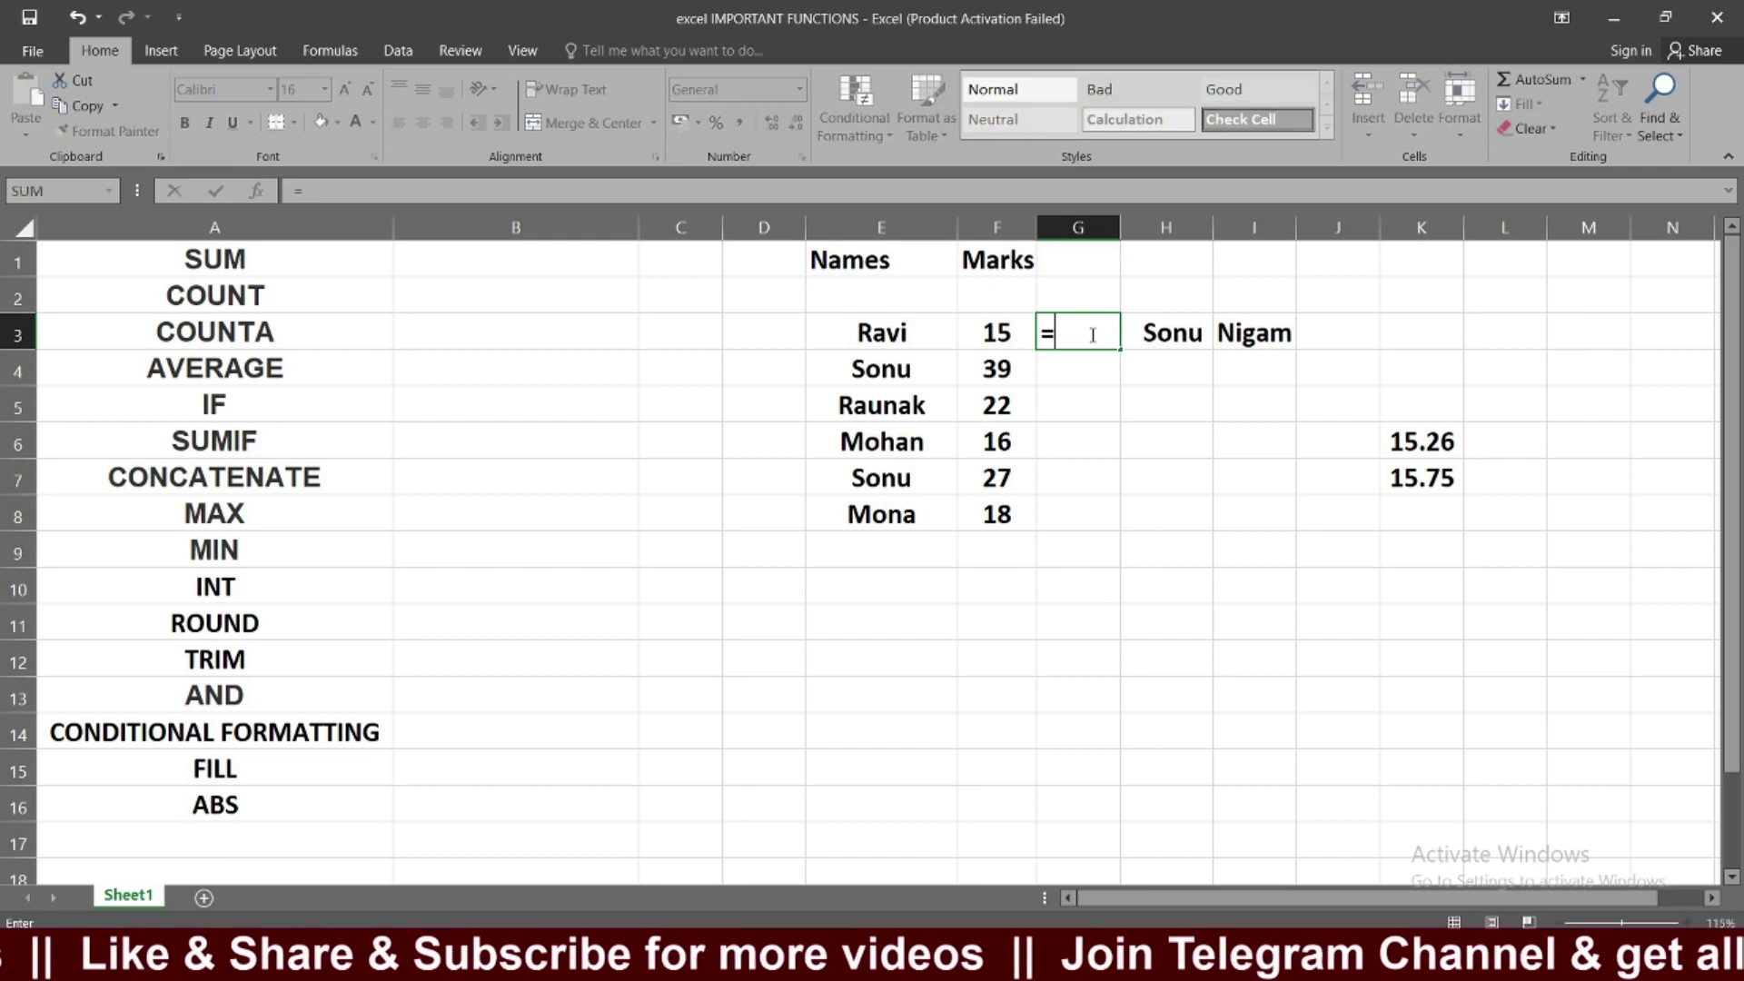
text(if)
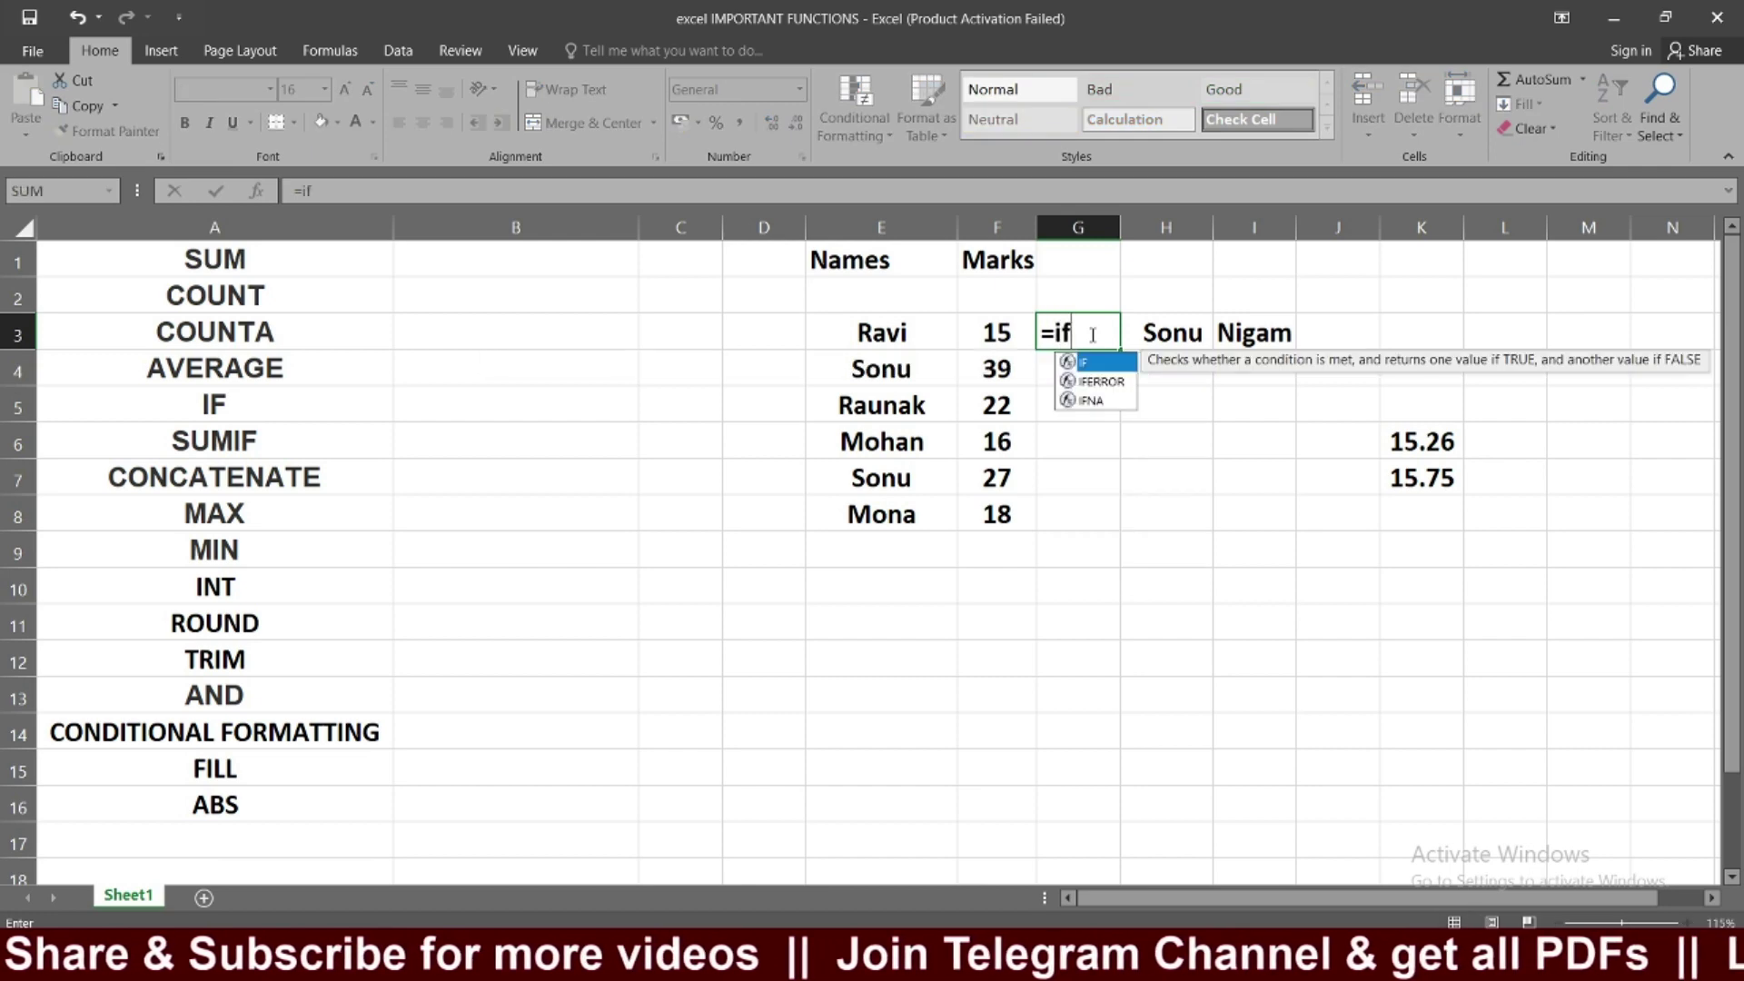
text(()
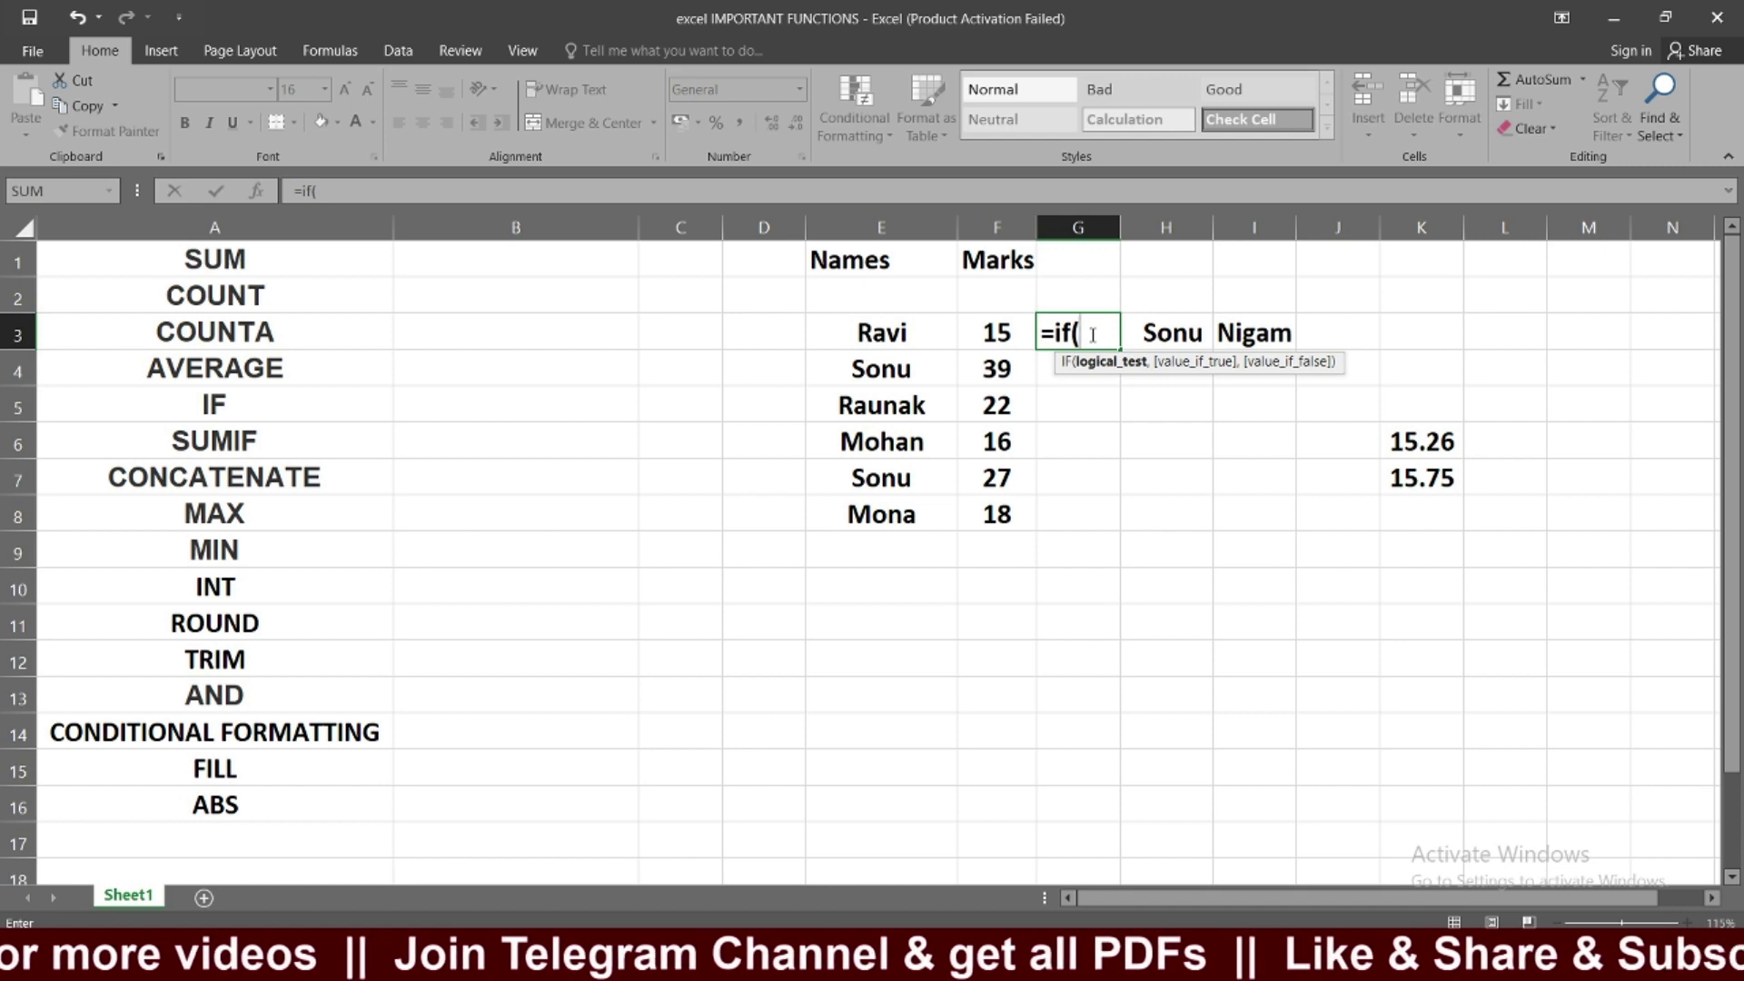
click(1007, 337)
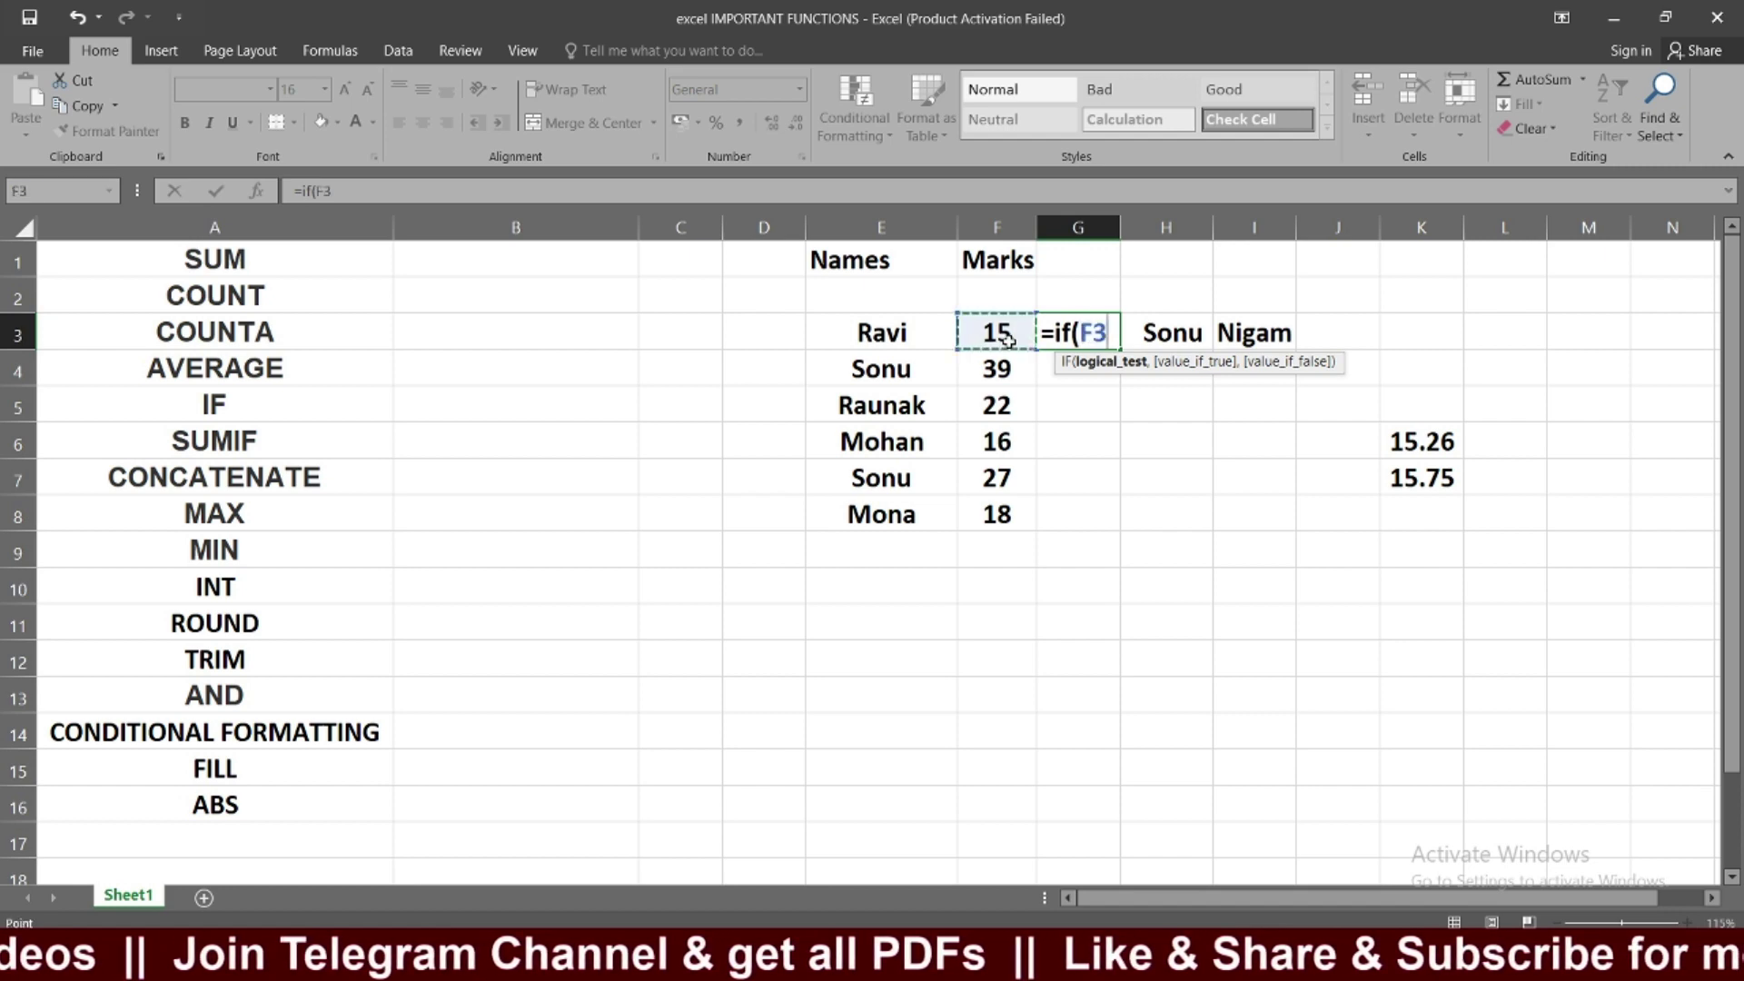
text(>=)
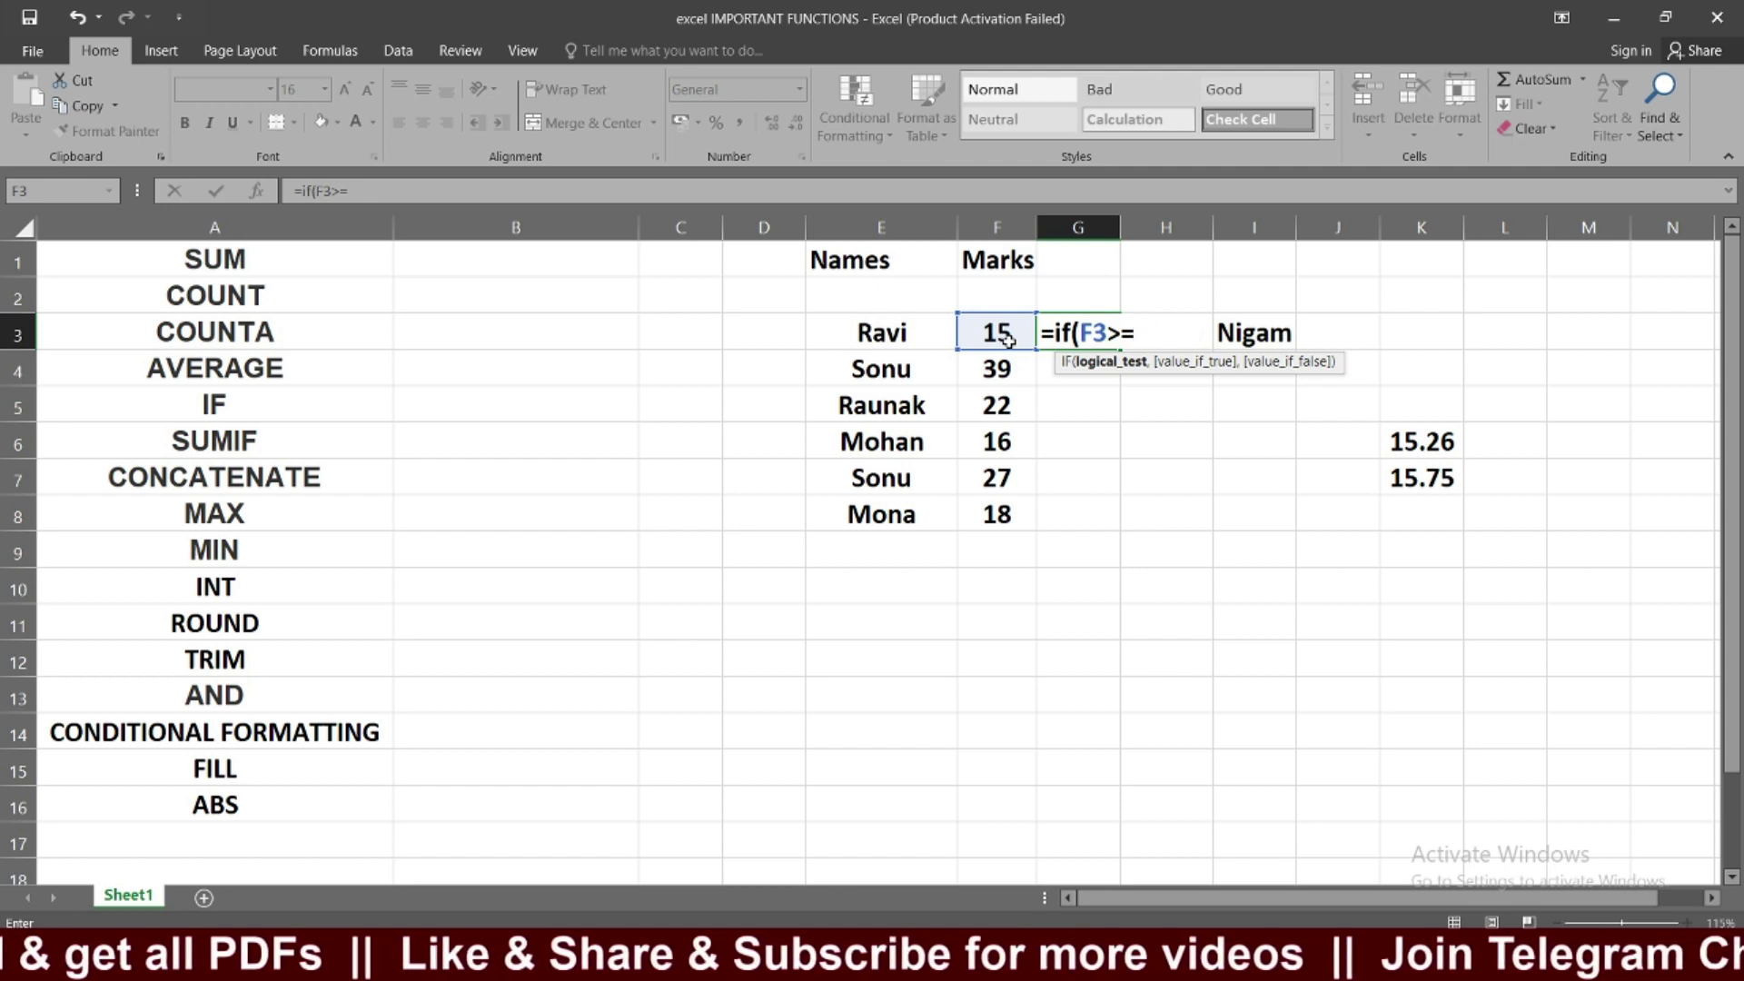
text(20)
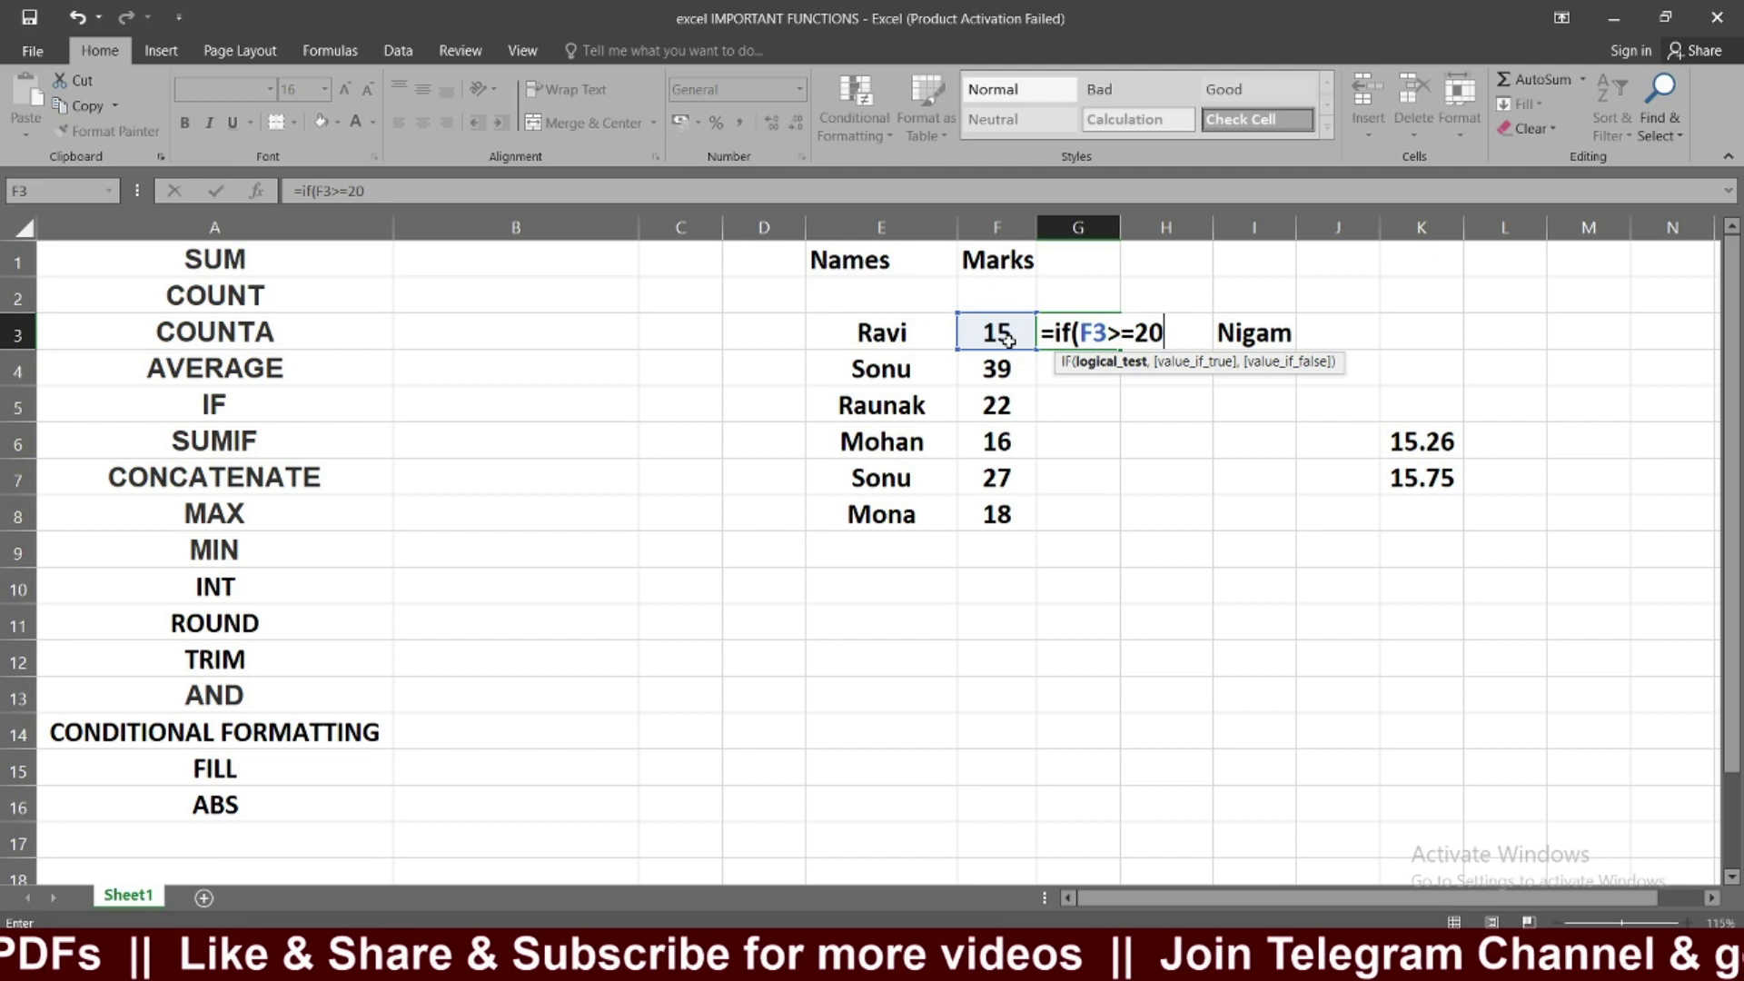
text(,)
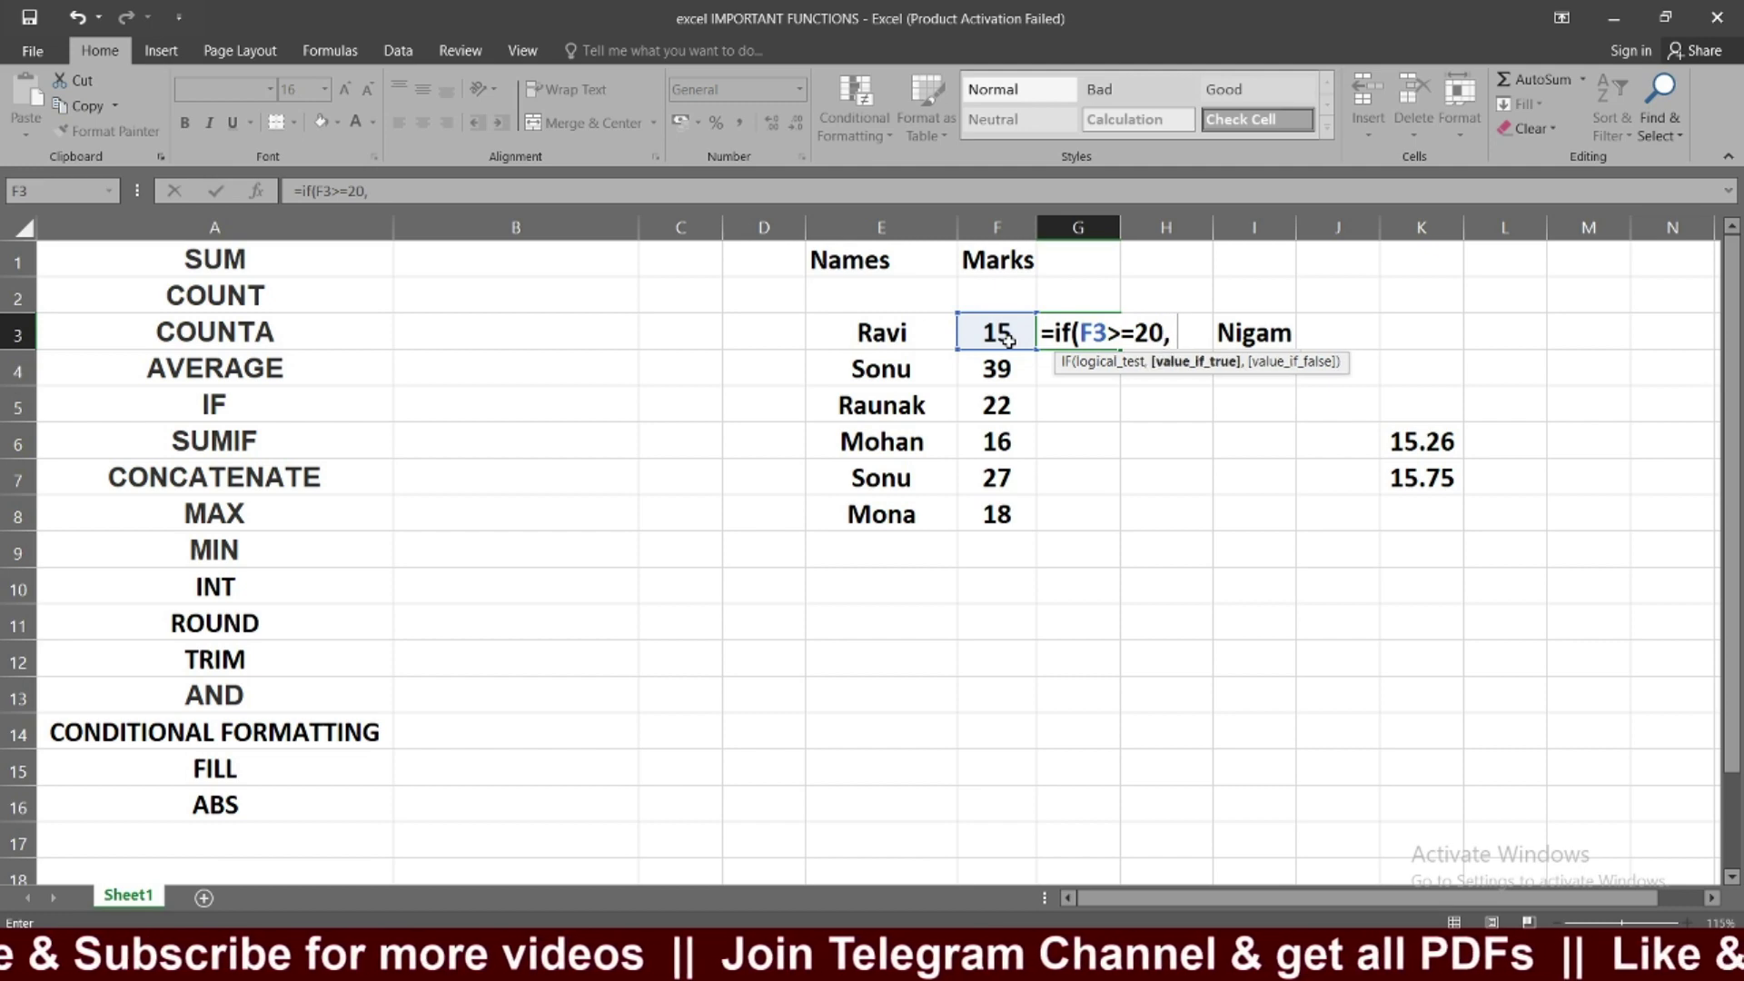
text( "Good")
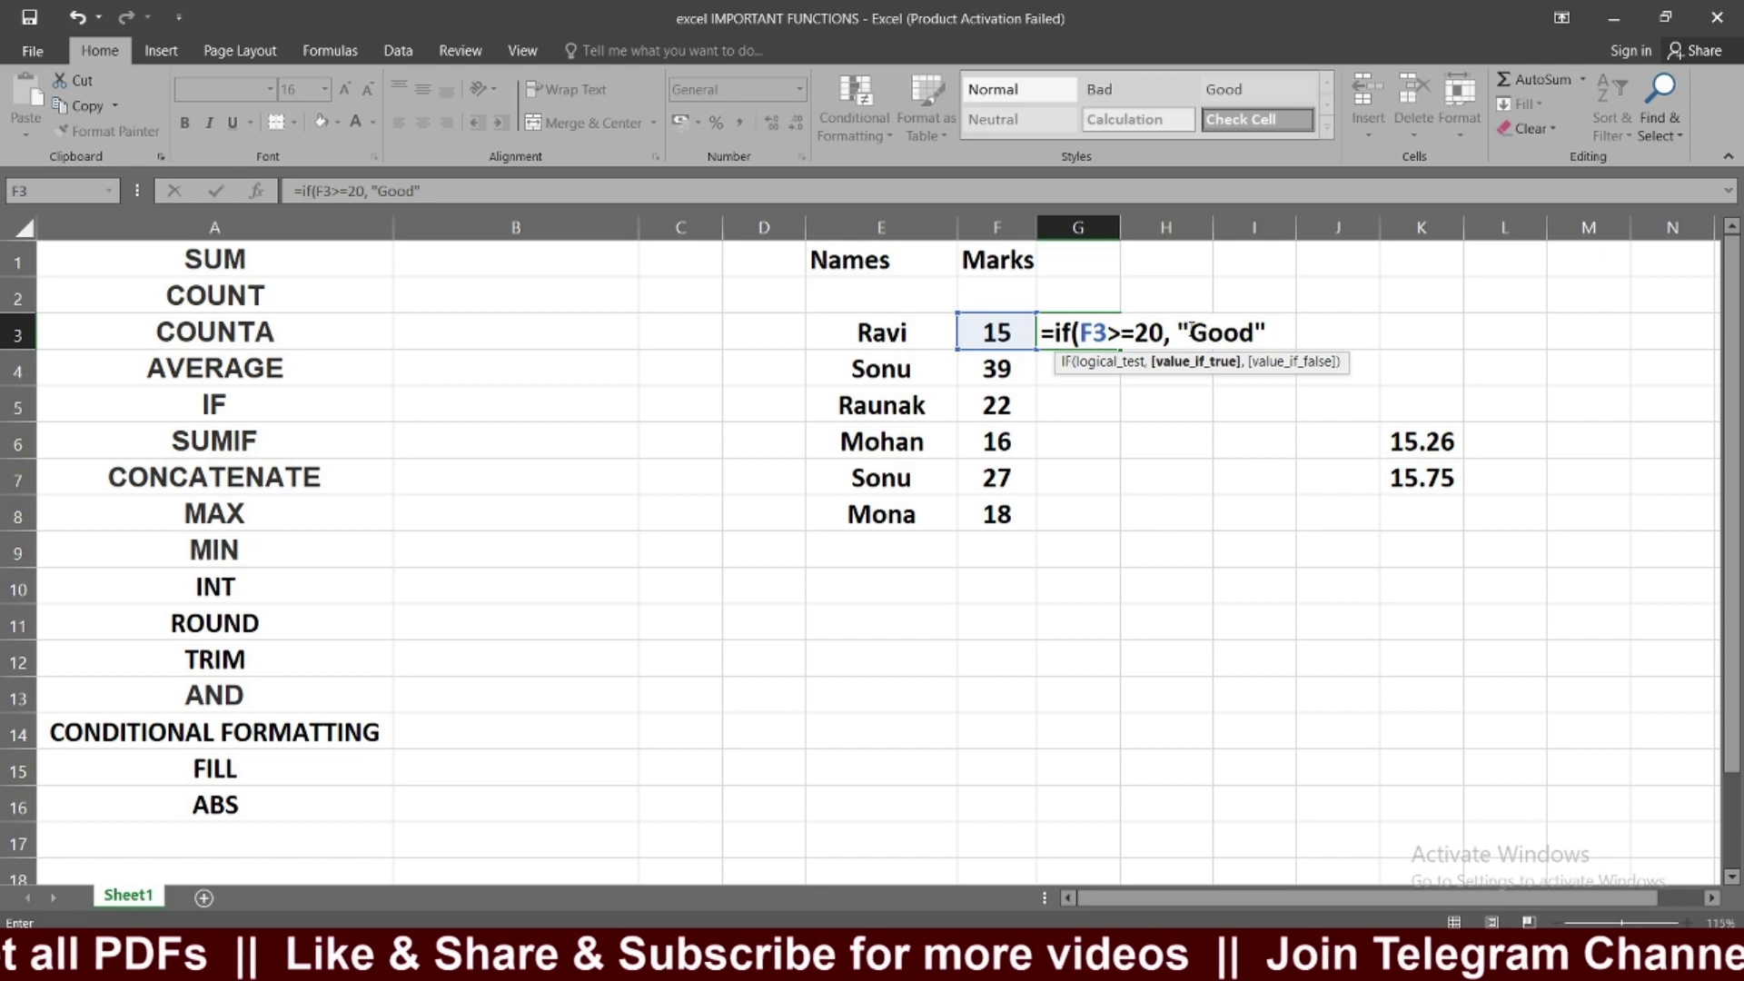
text(,)
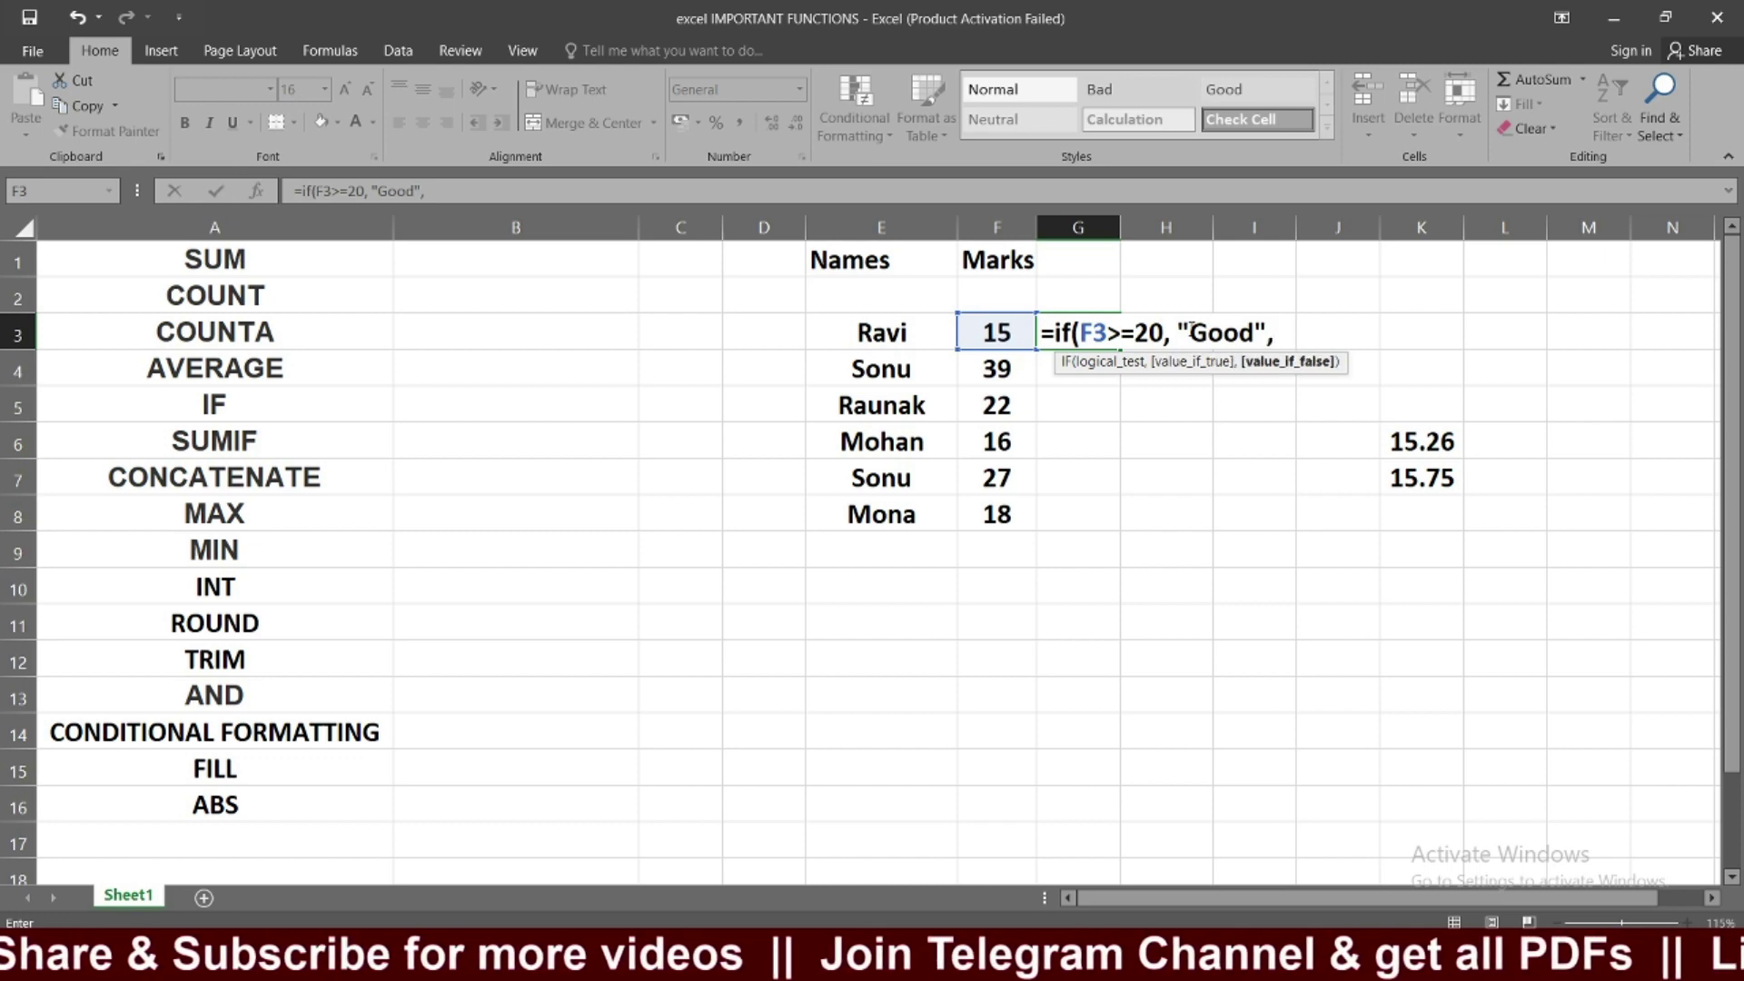
text( ")
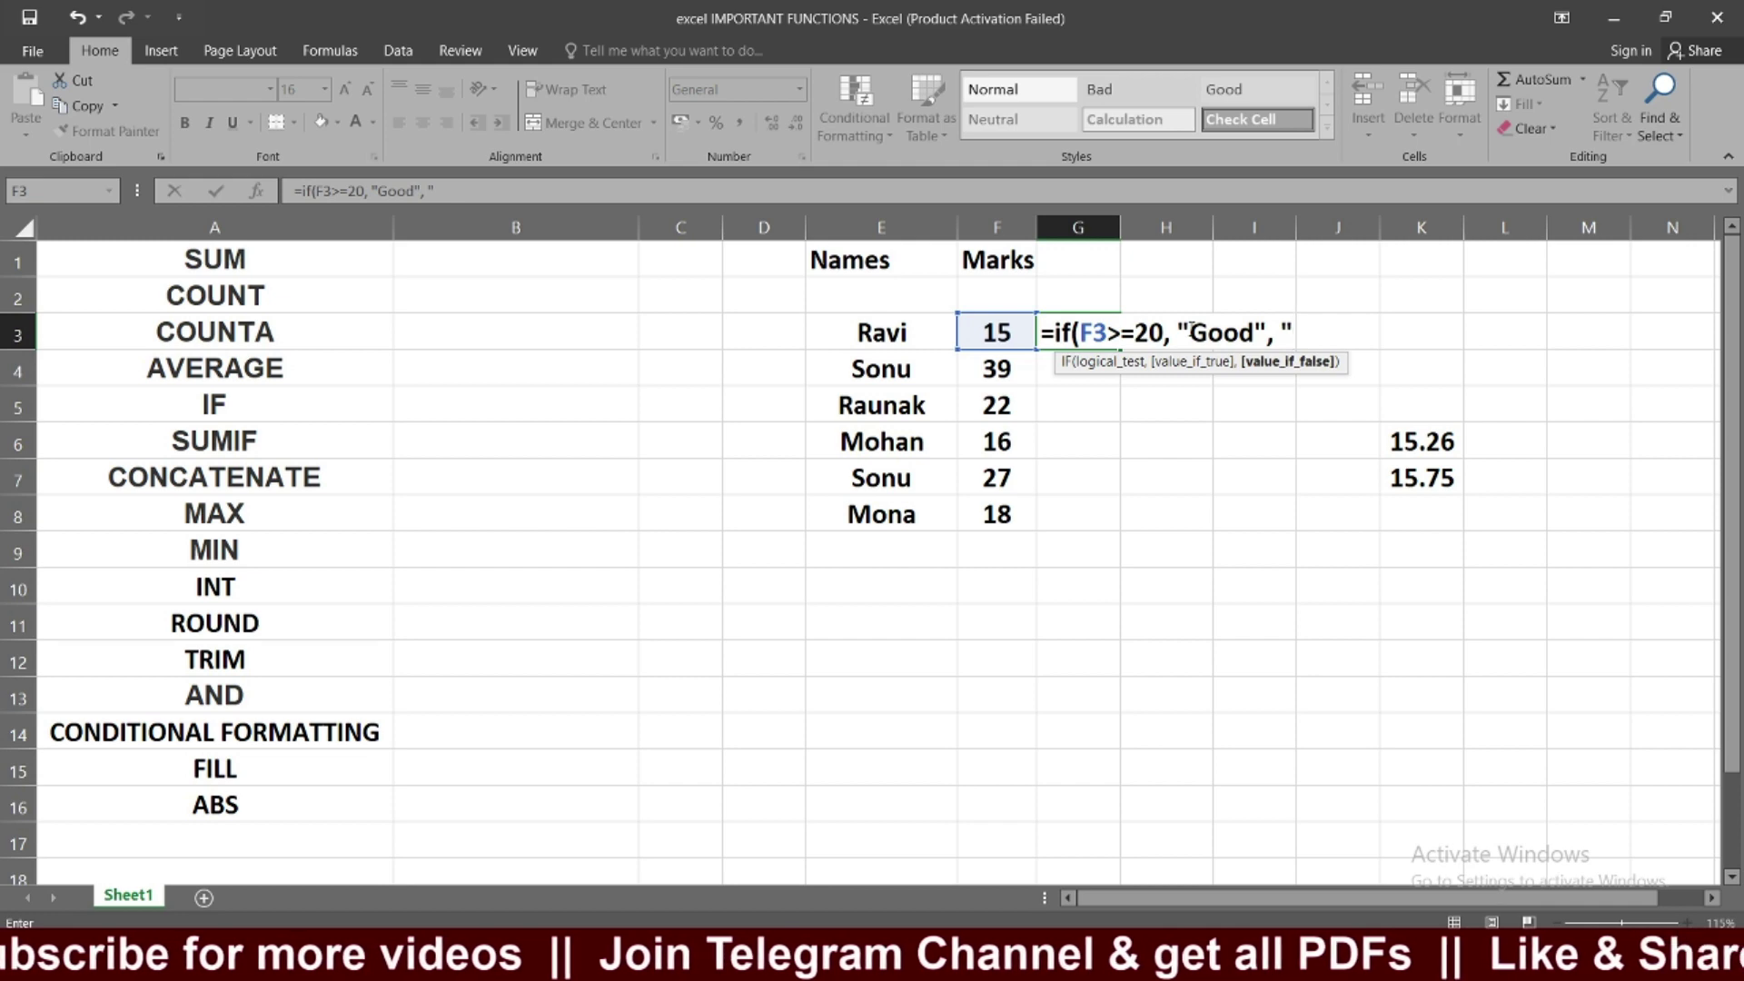
text(Bad)
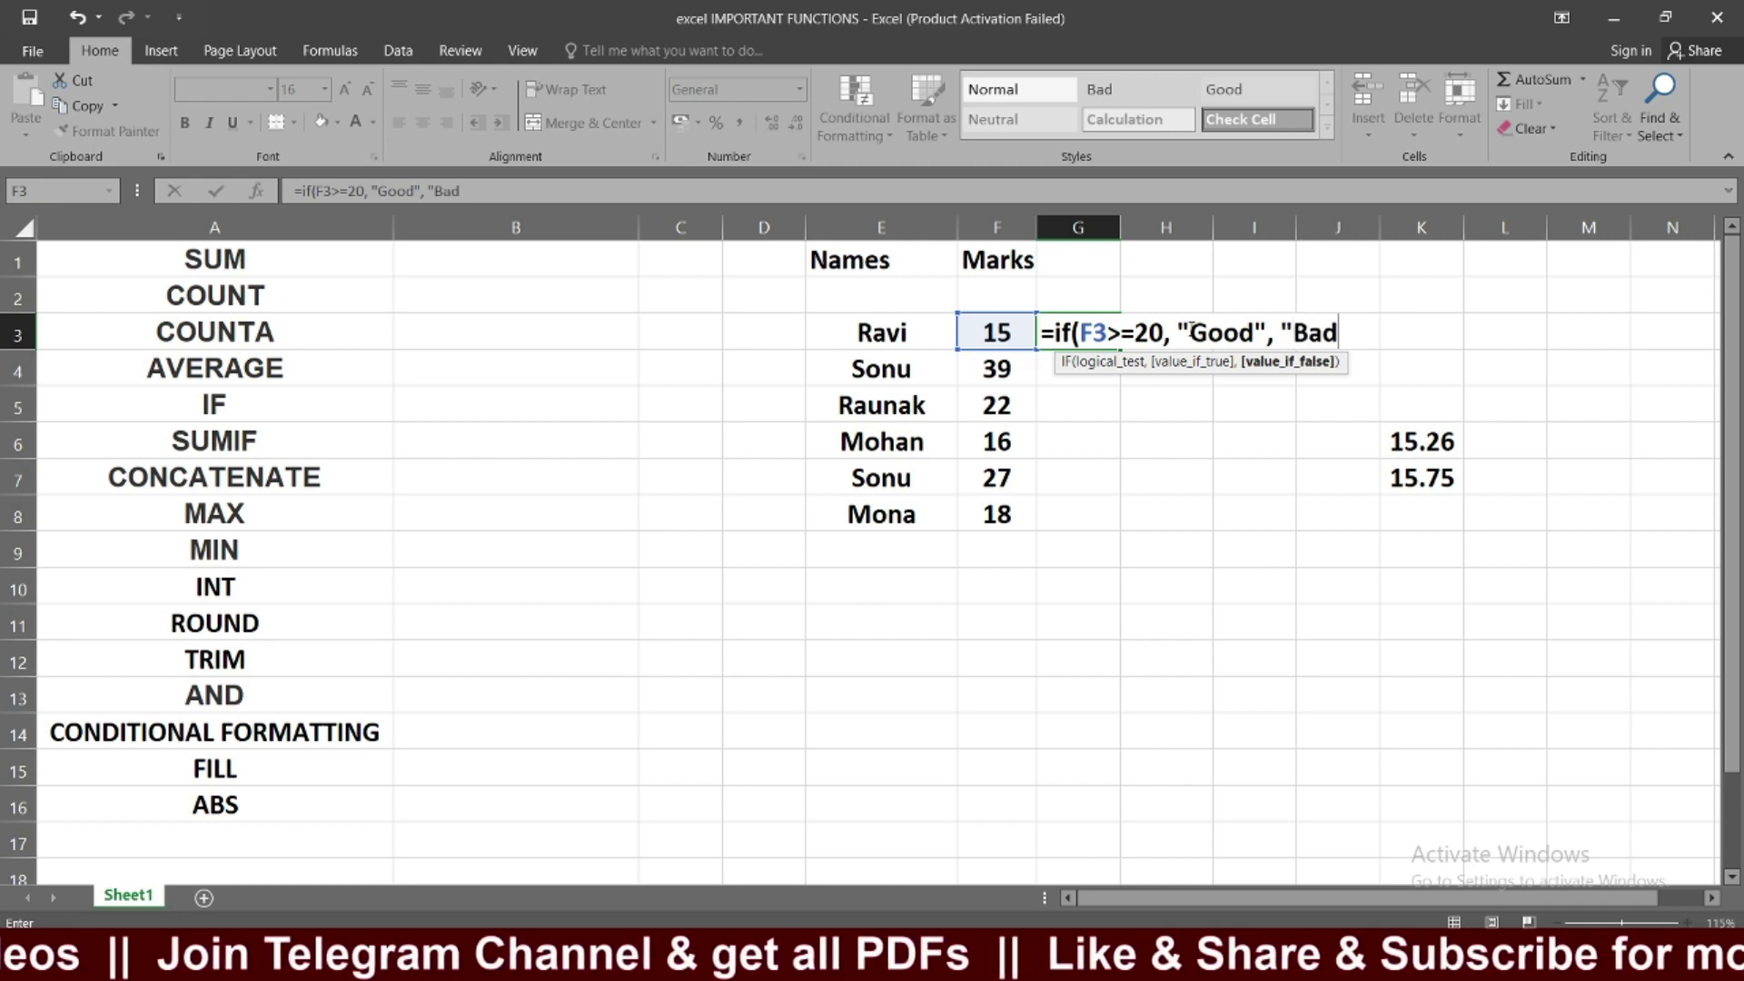
text(")
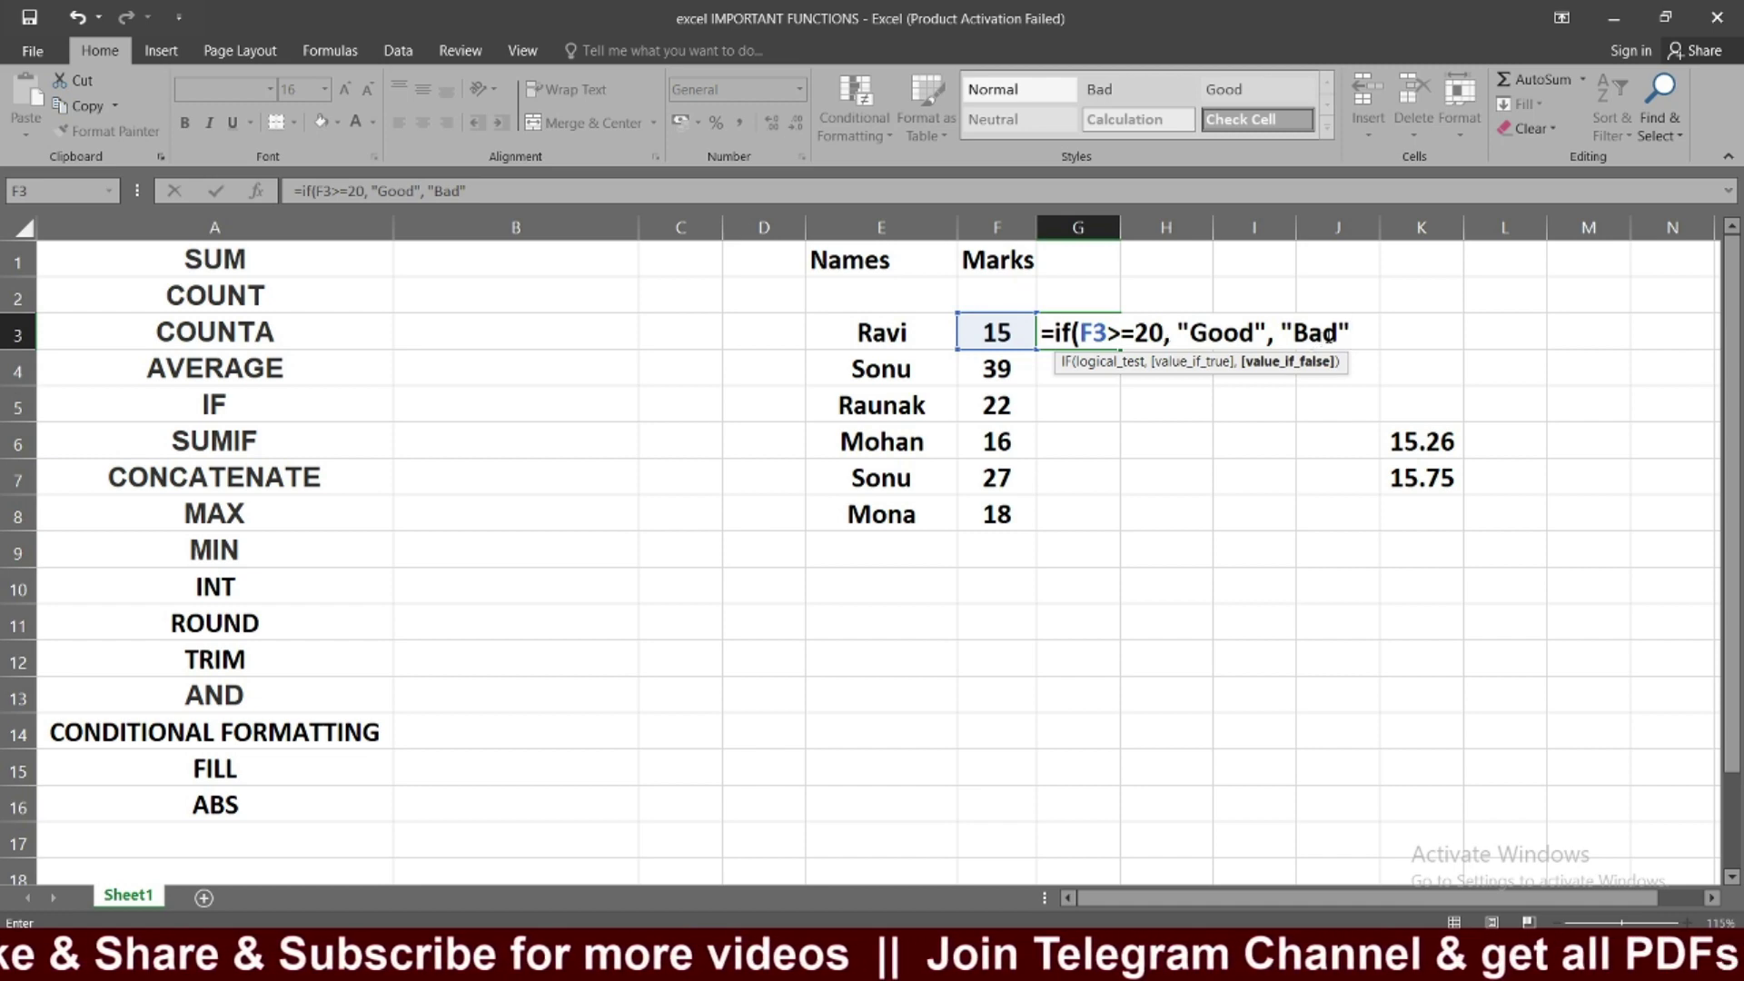
text())
key(Return)
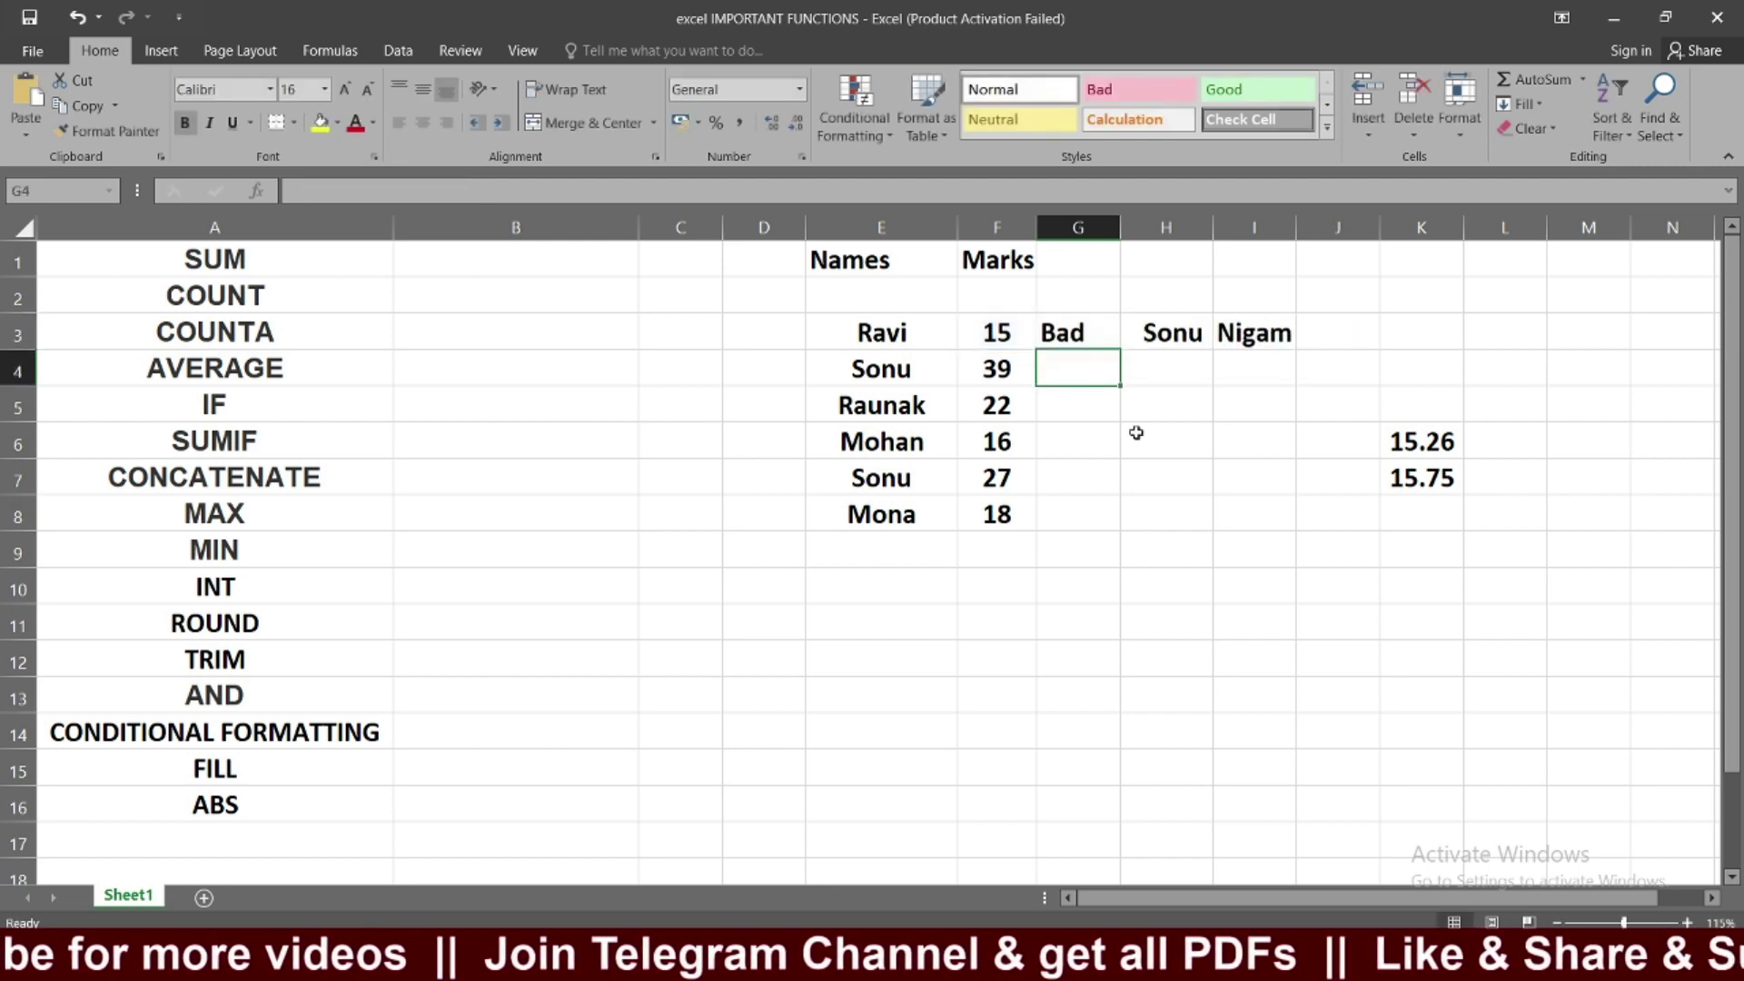
Step: Fill the IF formula from G3 down to G8
click(992, 336)
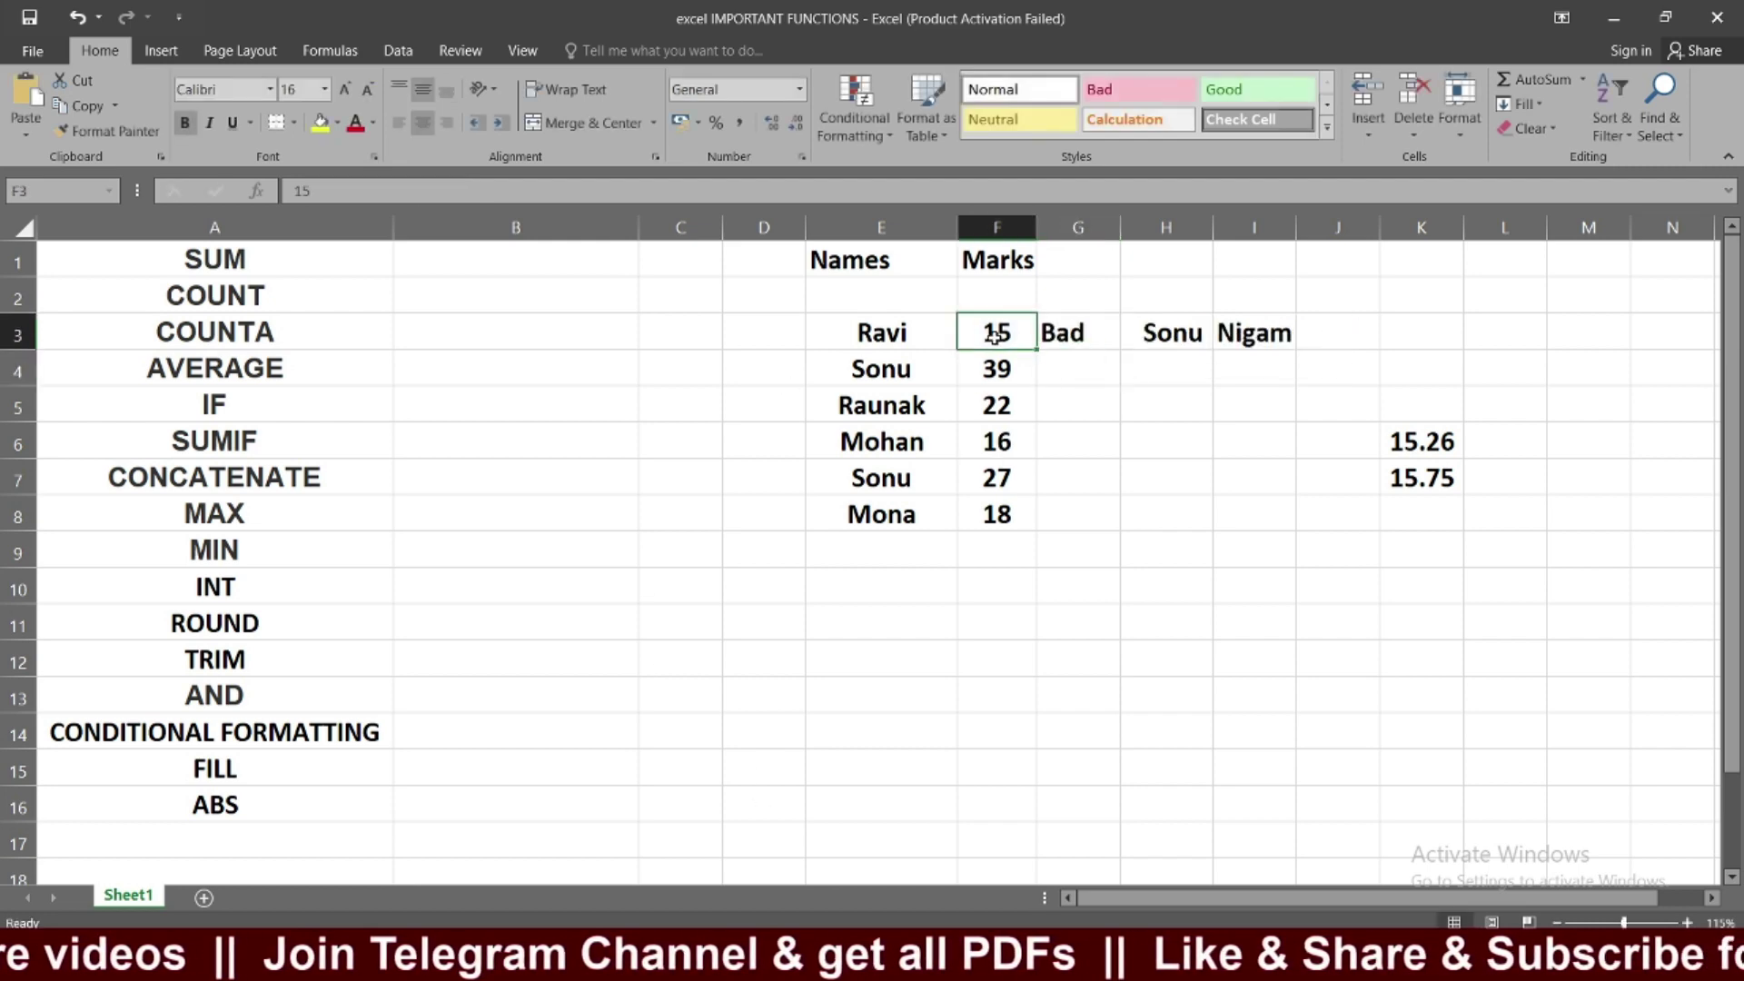
click(1072, 327)
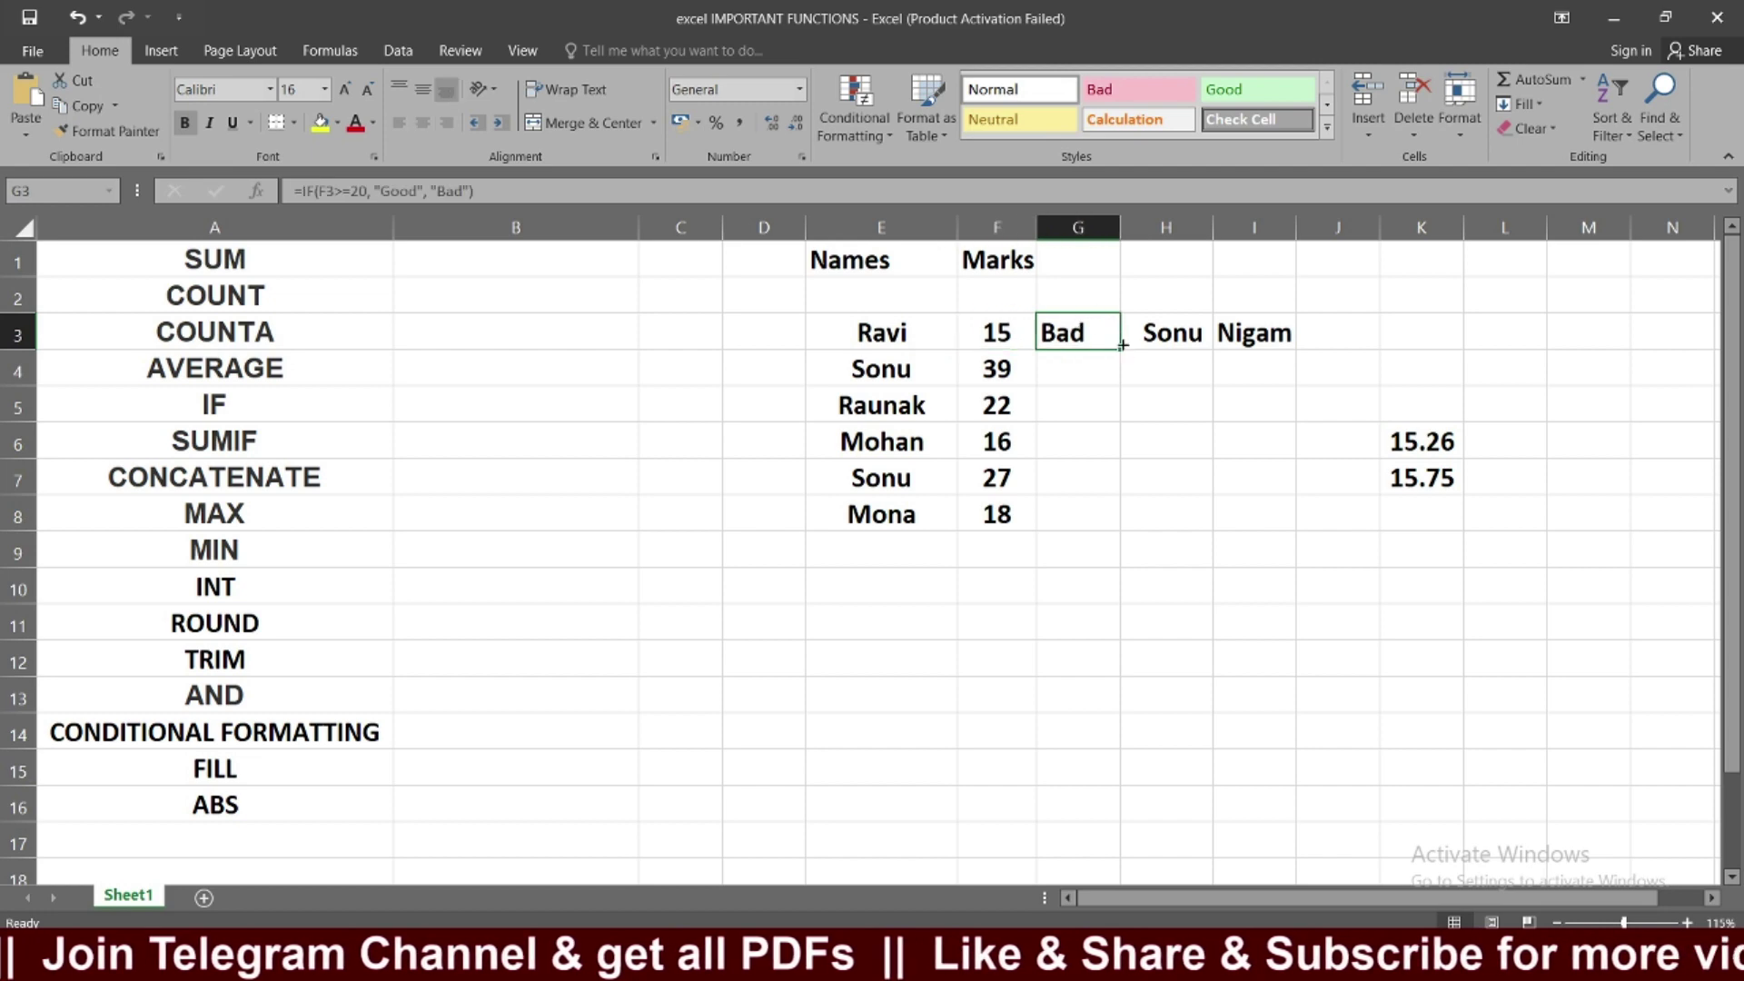
drag(1121, 347, 1080, 522)
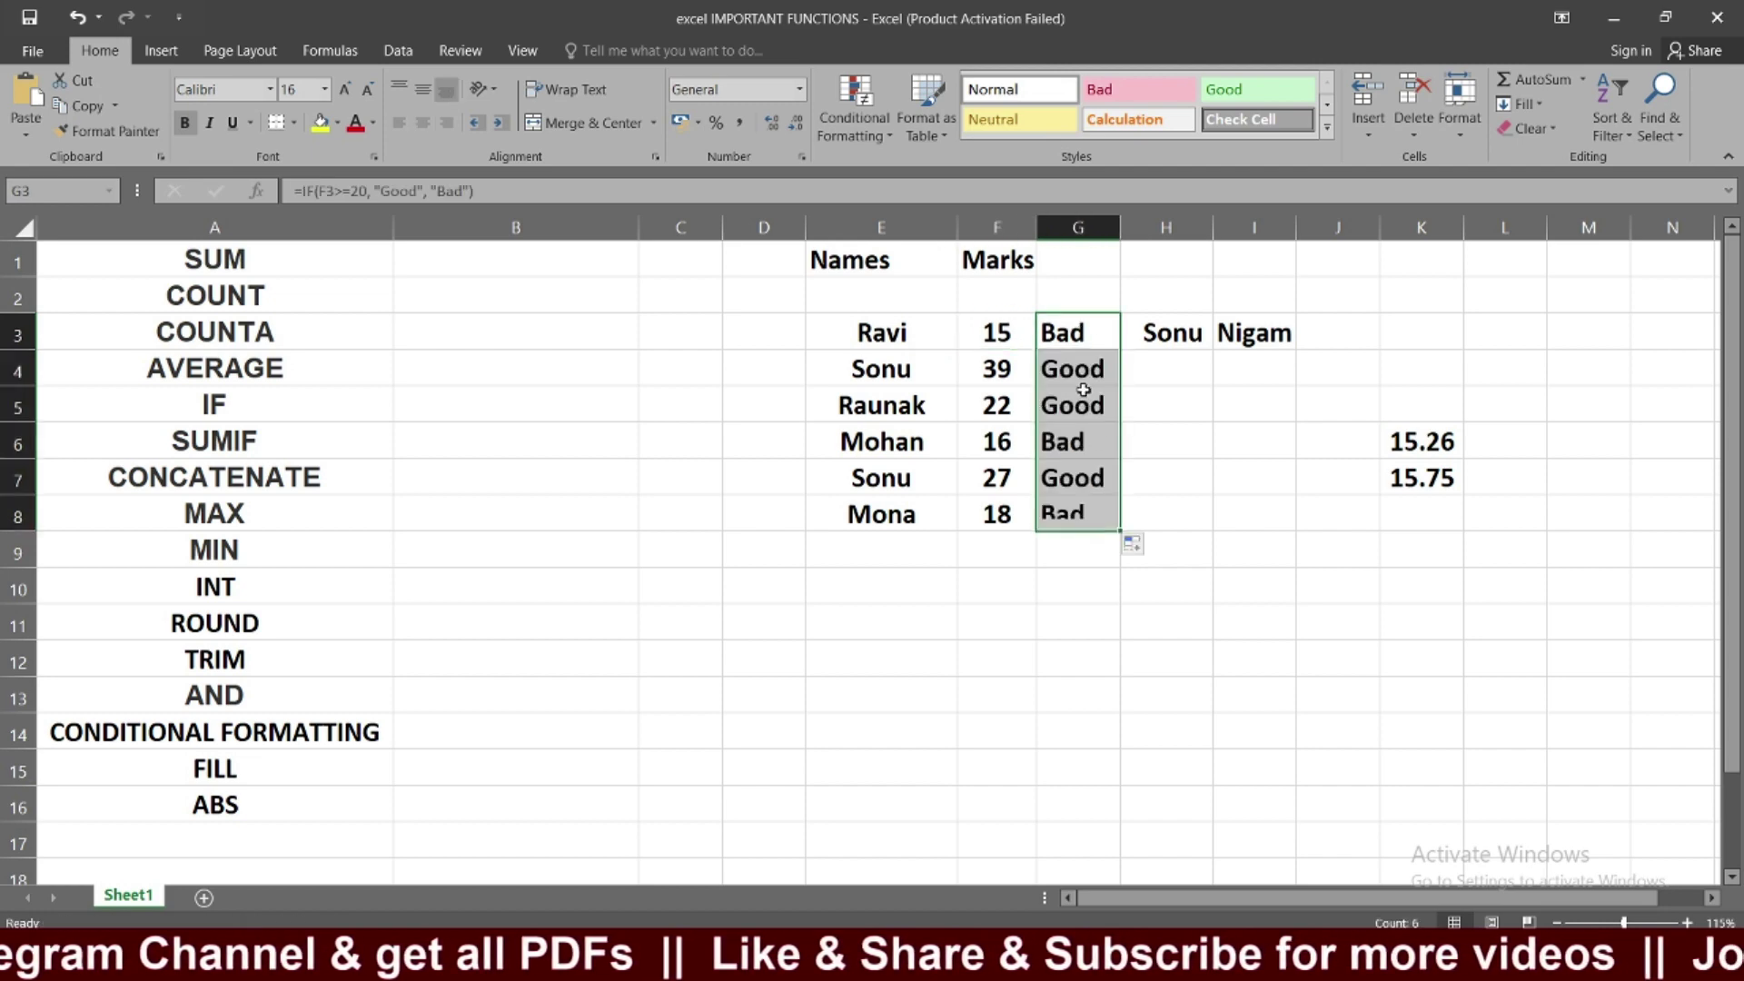
click(1235, 468)
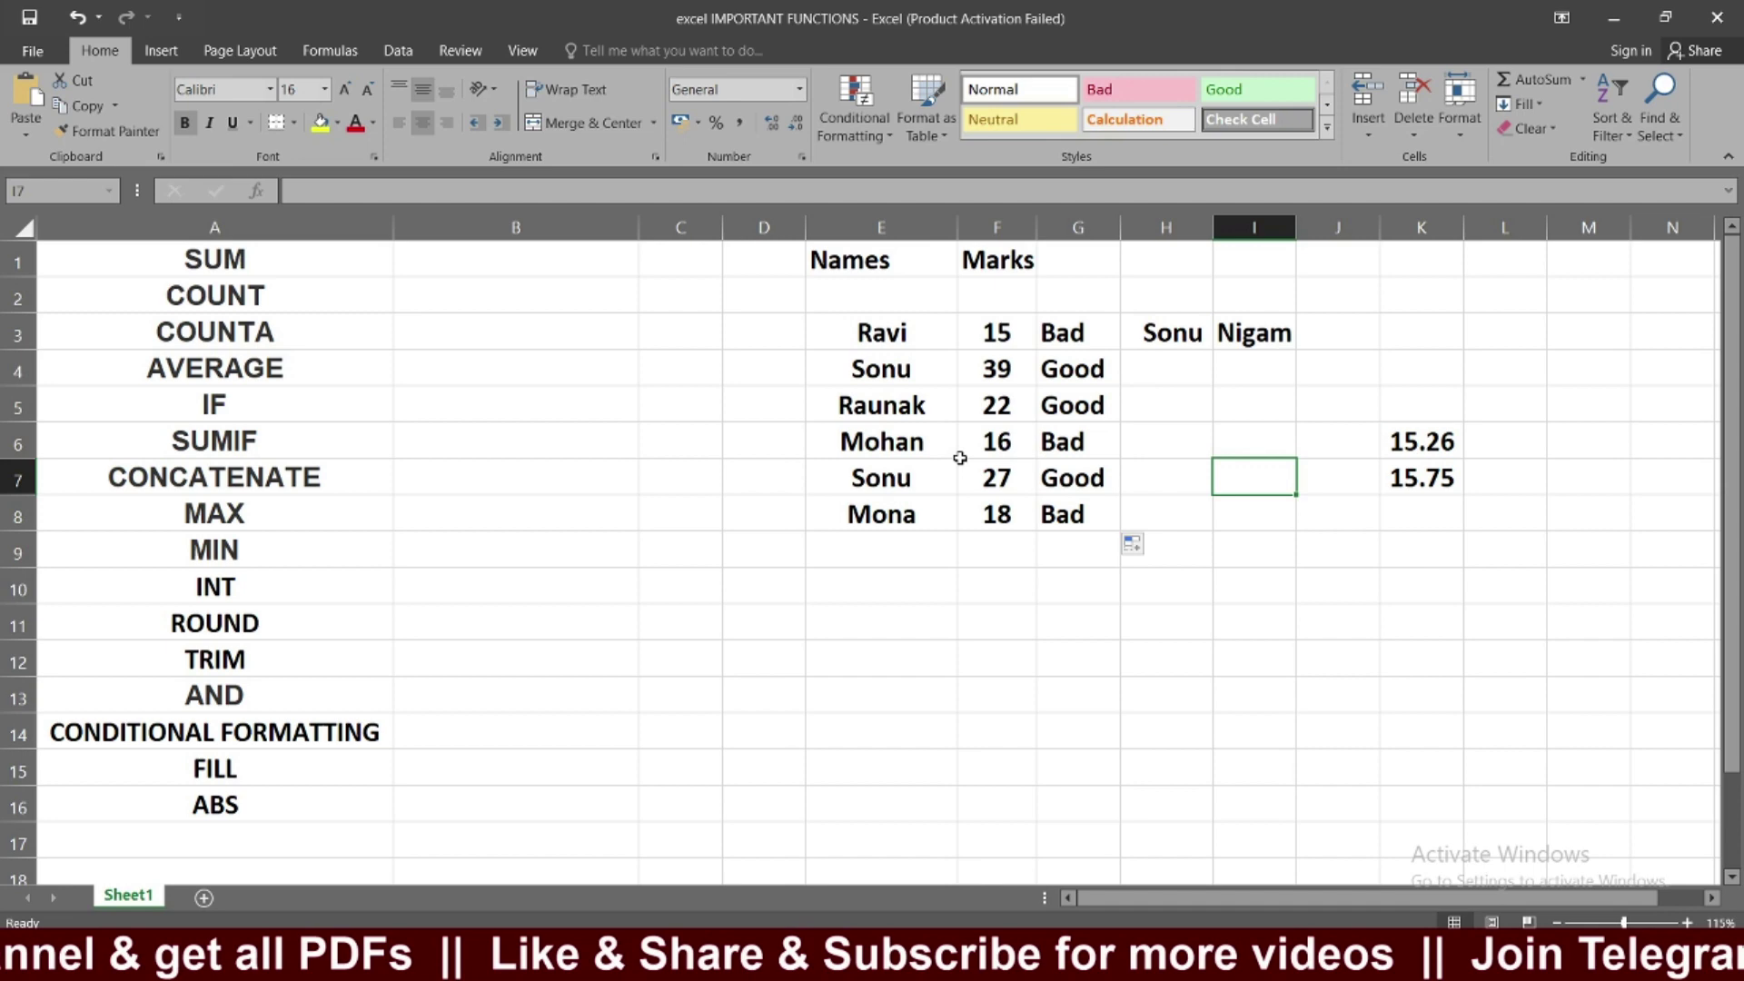
Step: Check the copied Good/Bad ratings against marks 27, 22 and 39
click(978, 483)
click(1053, 477)
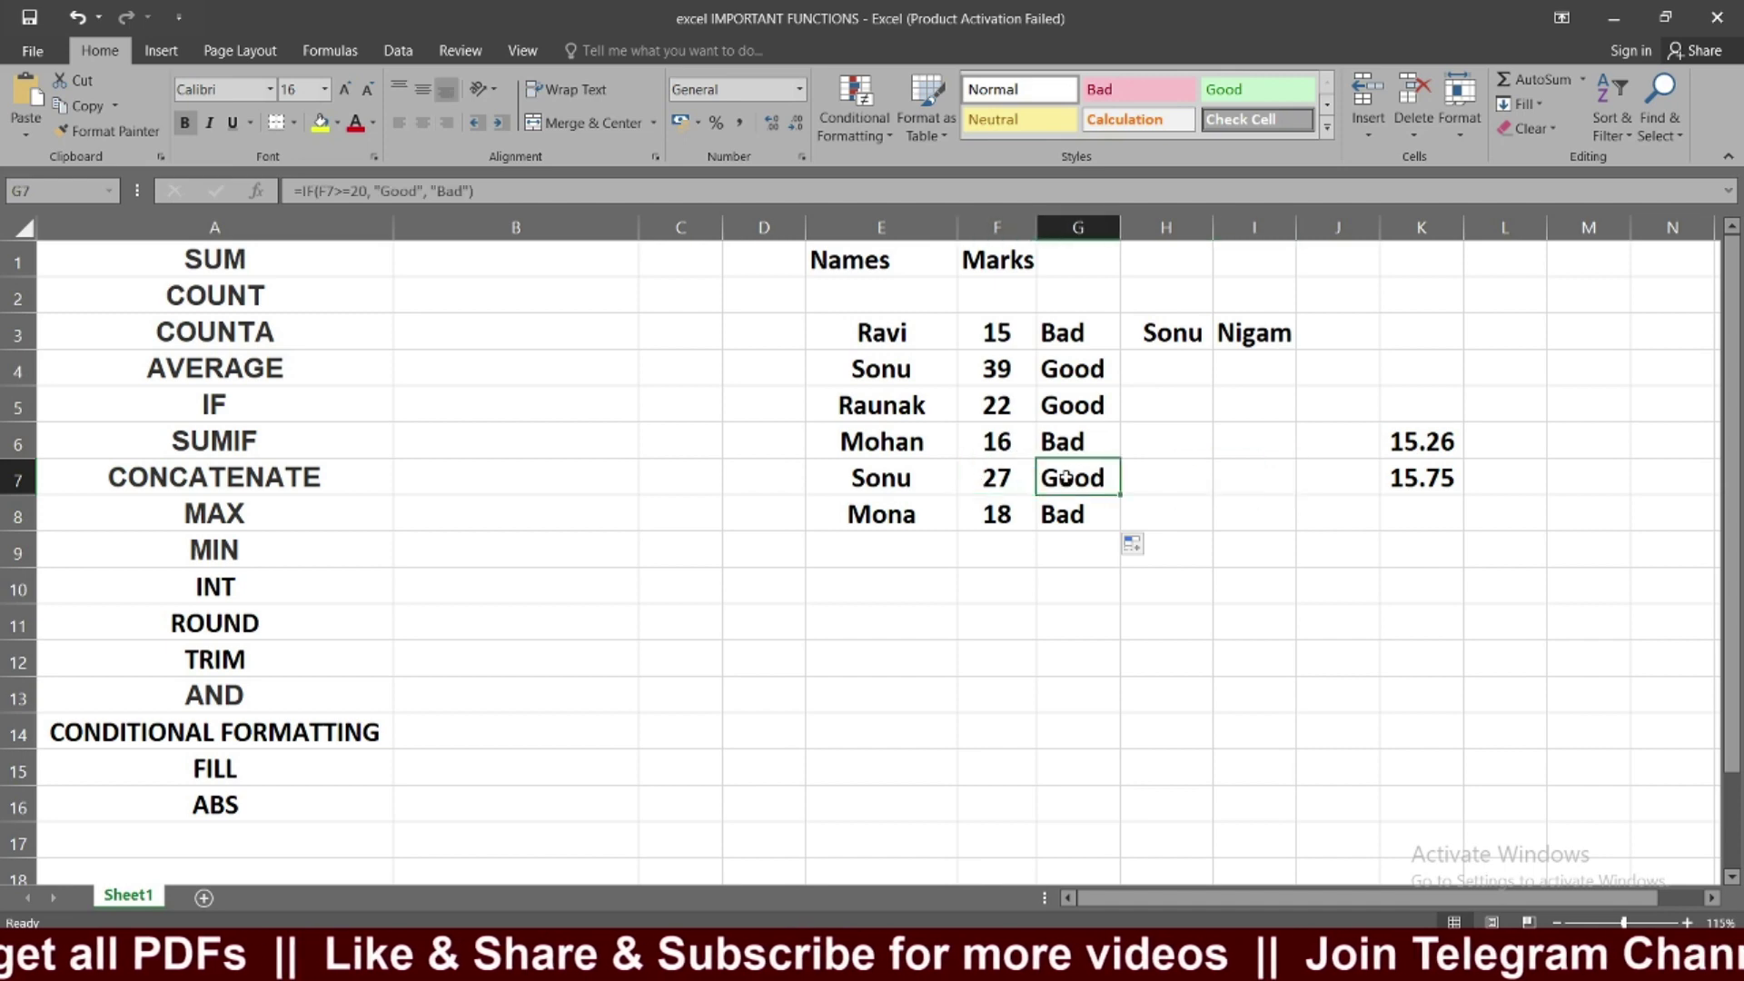
click(997, 416)
click(1056, 411)
click(1026, 380)
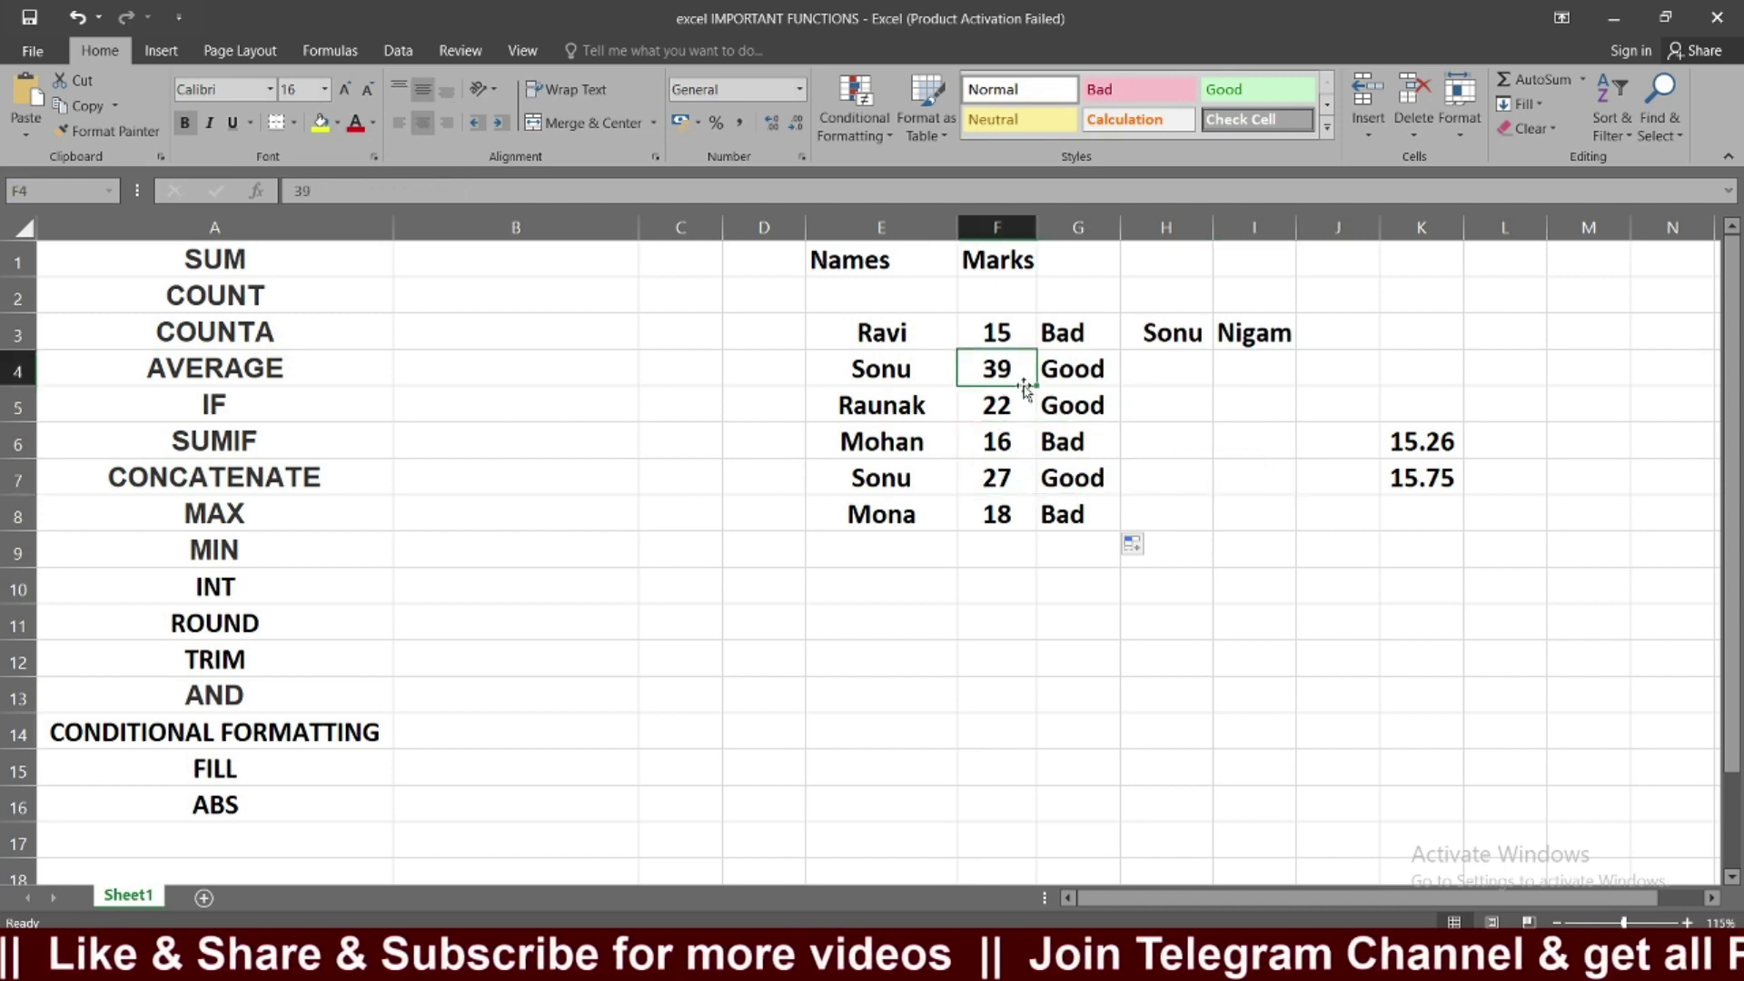
click(1058, 372)
drag(1076, 329, 1075, 520)
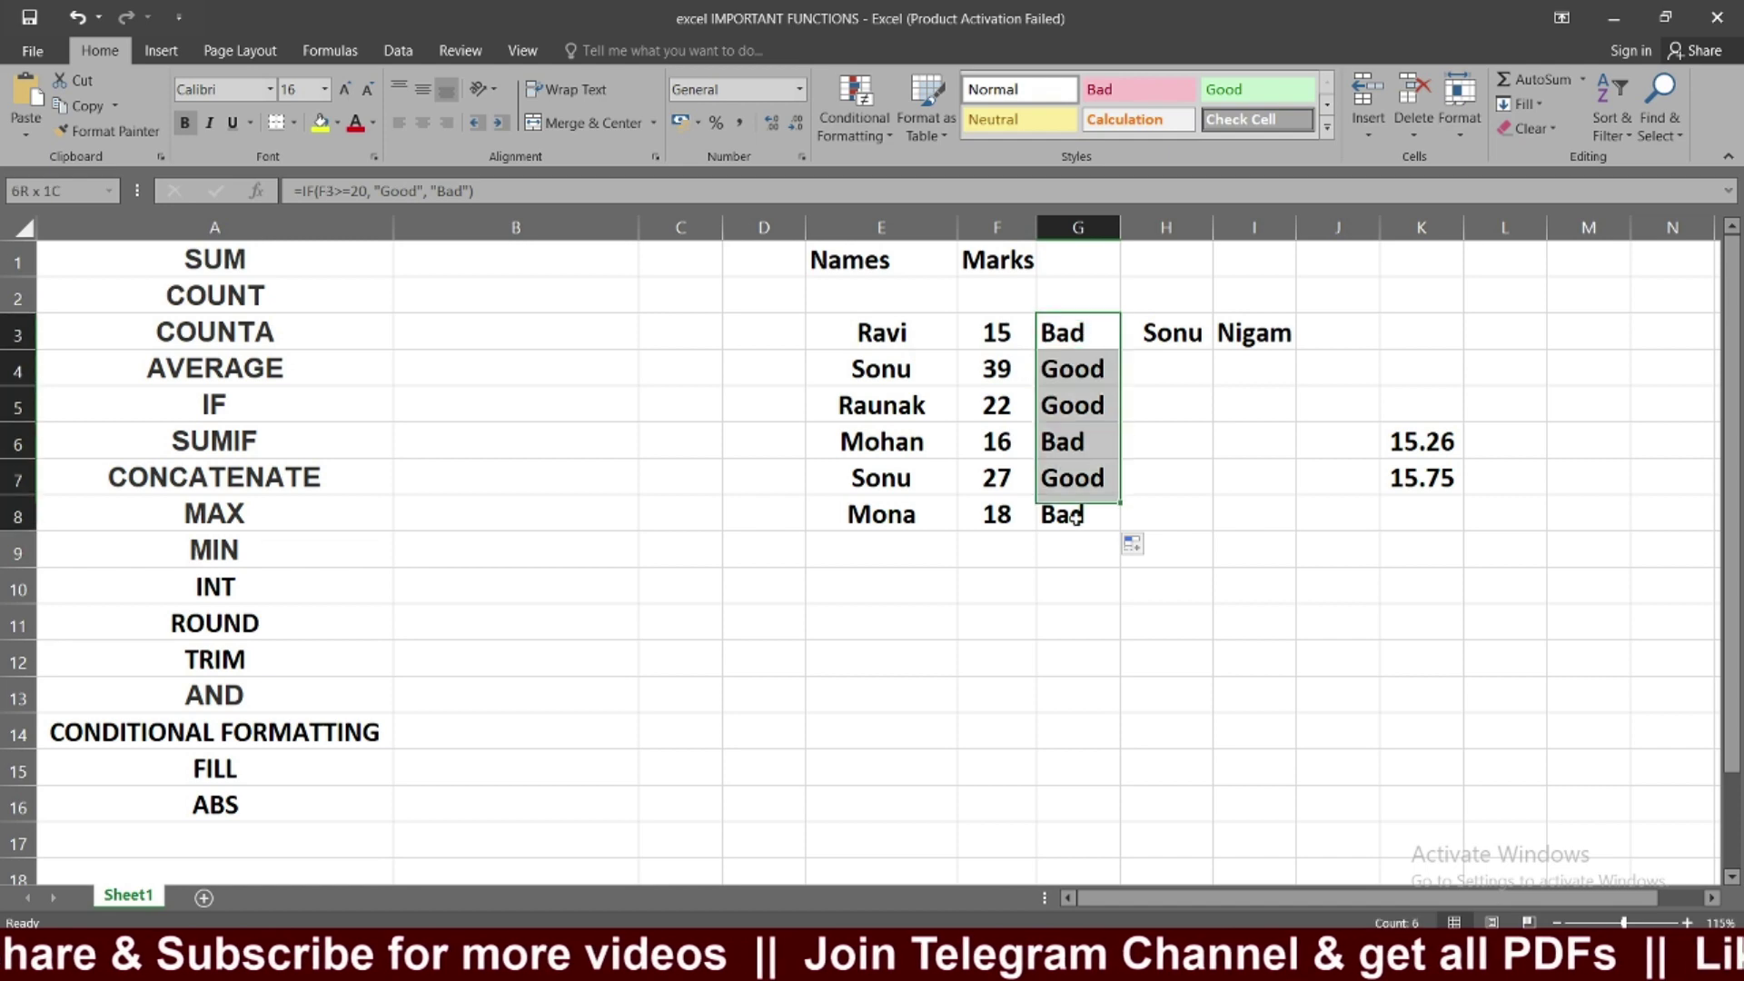
click(1240, 375)
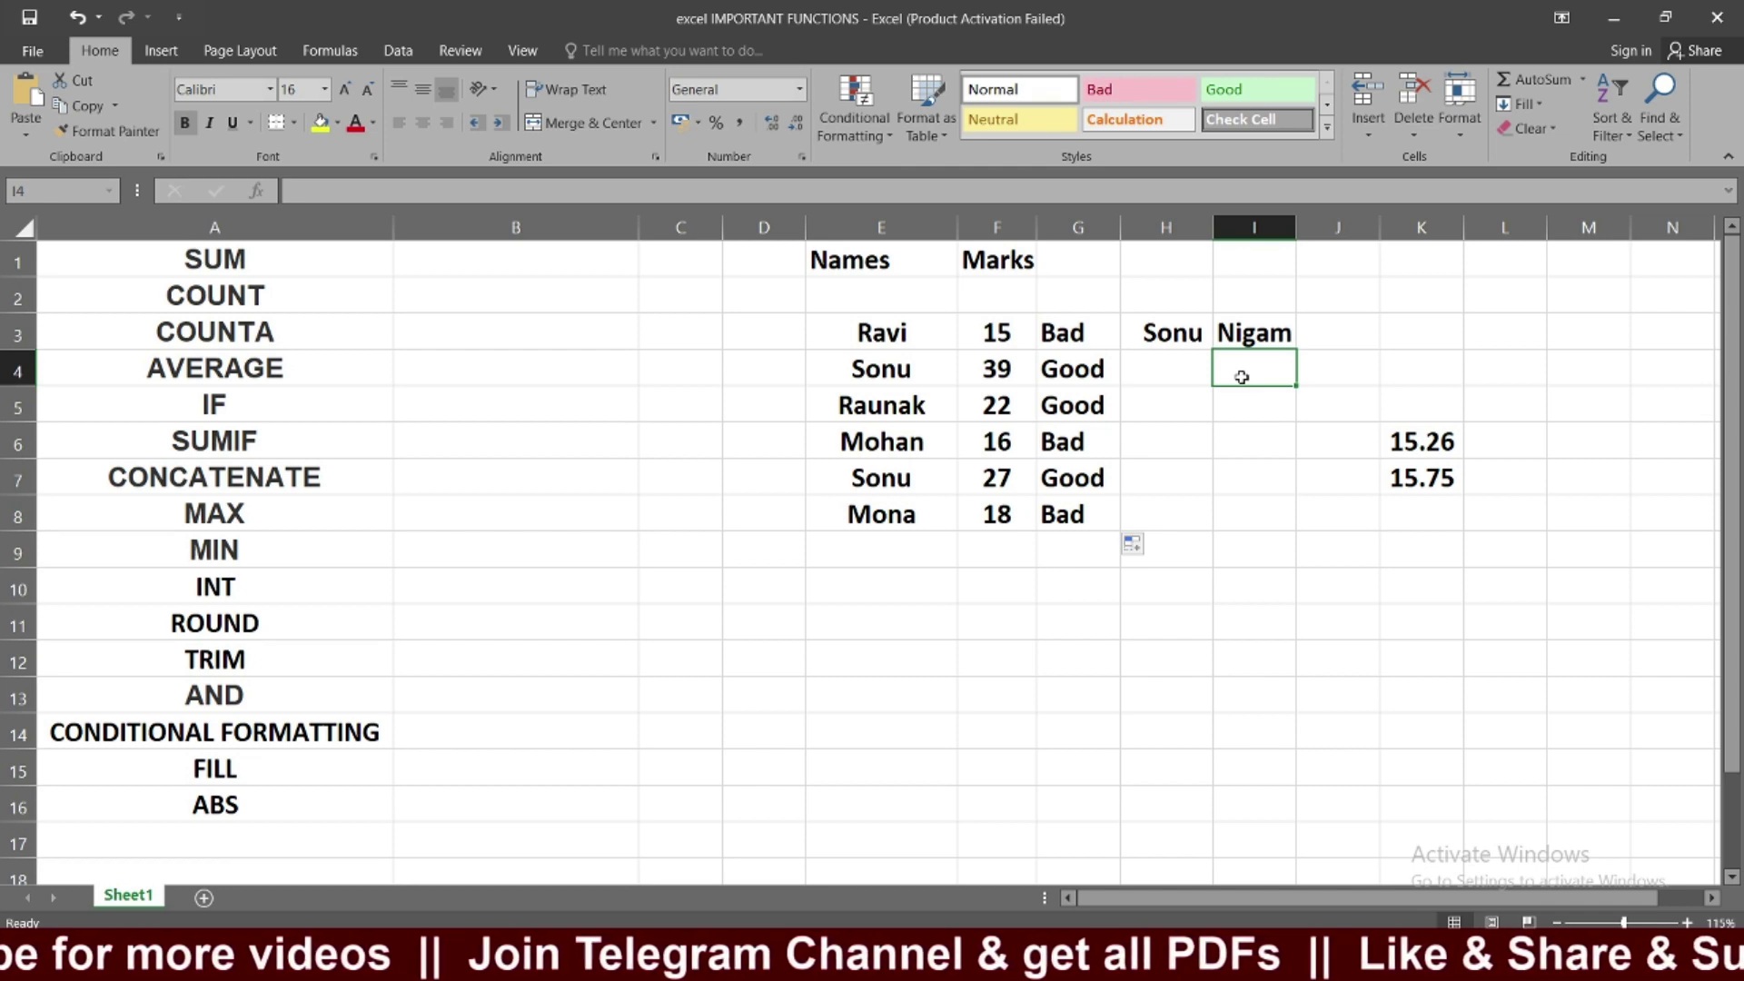
click(184, 443)
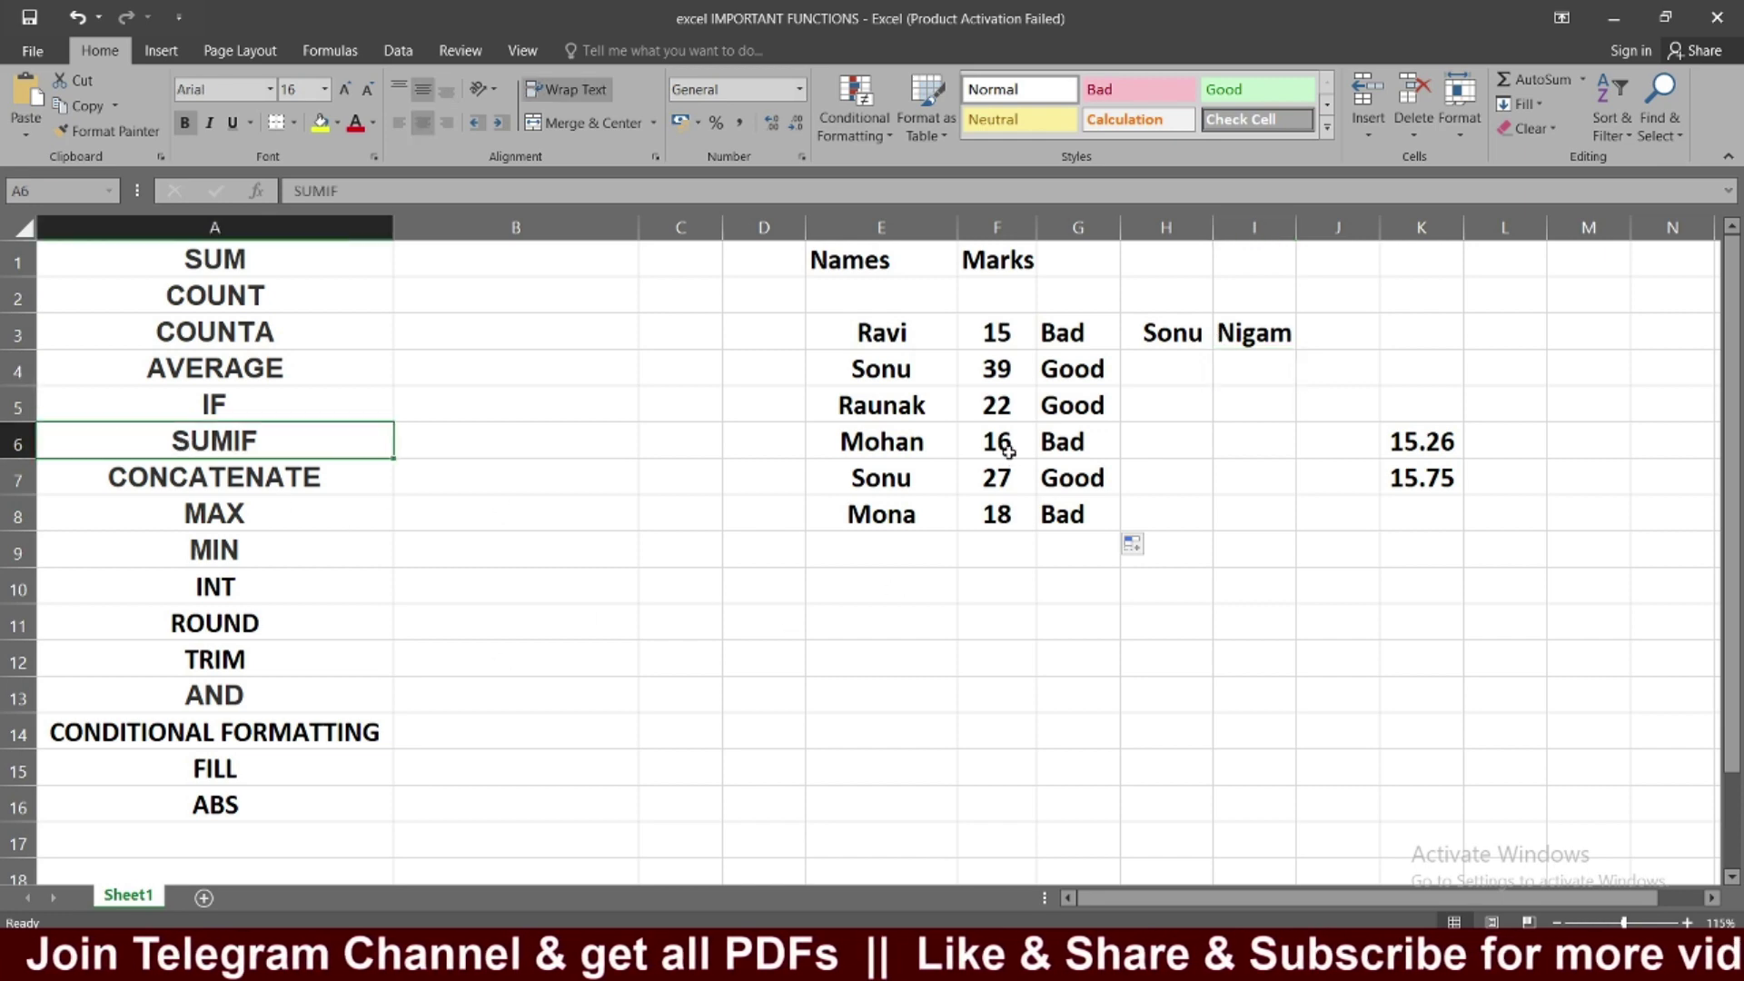
Step: Enter =SUMIF(E3:F8,E4,F3:F8) in F11 to total Sonu's marks, giving 66
click(890, 613)
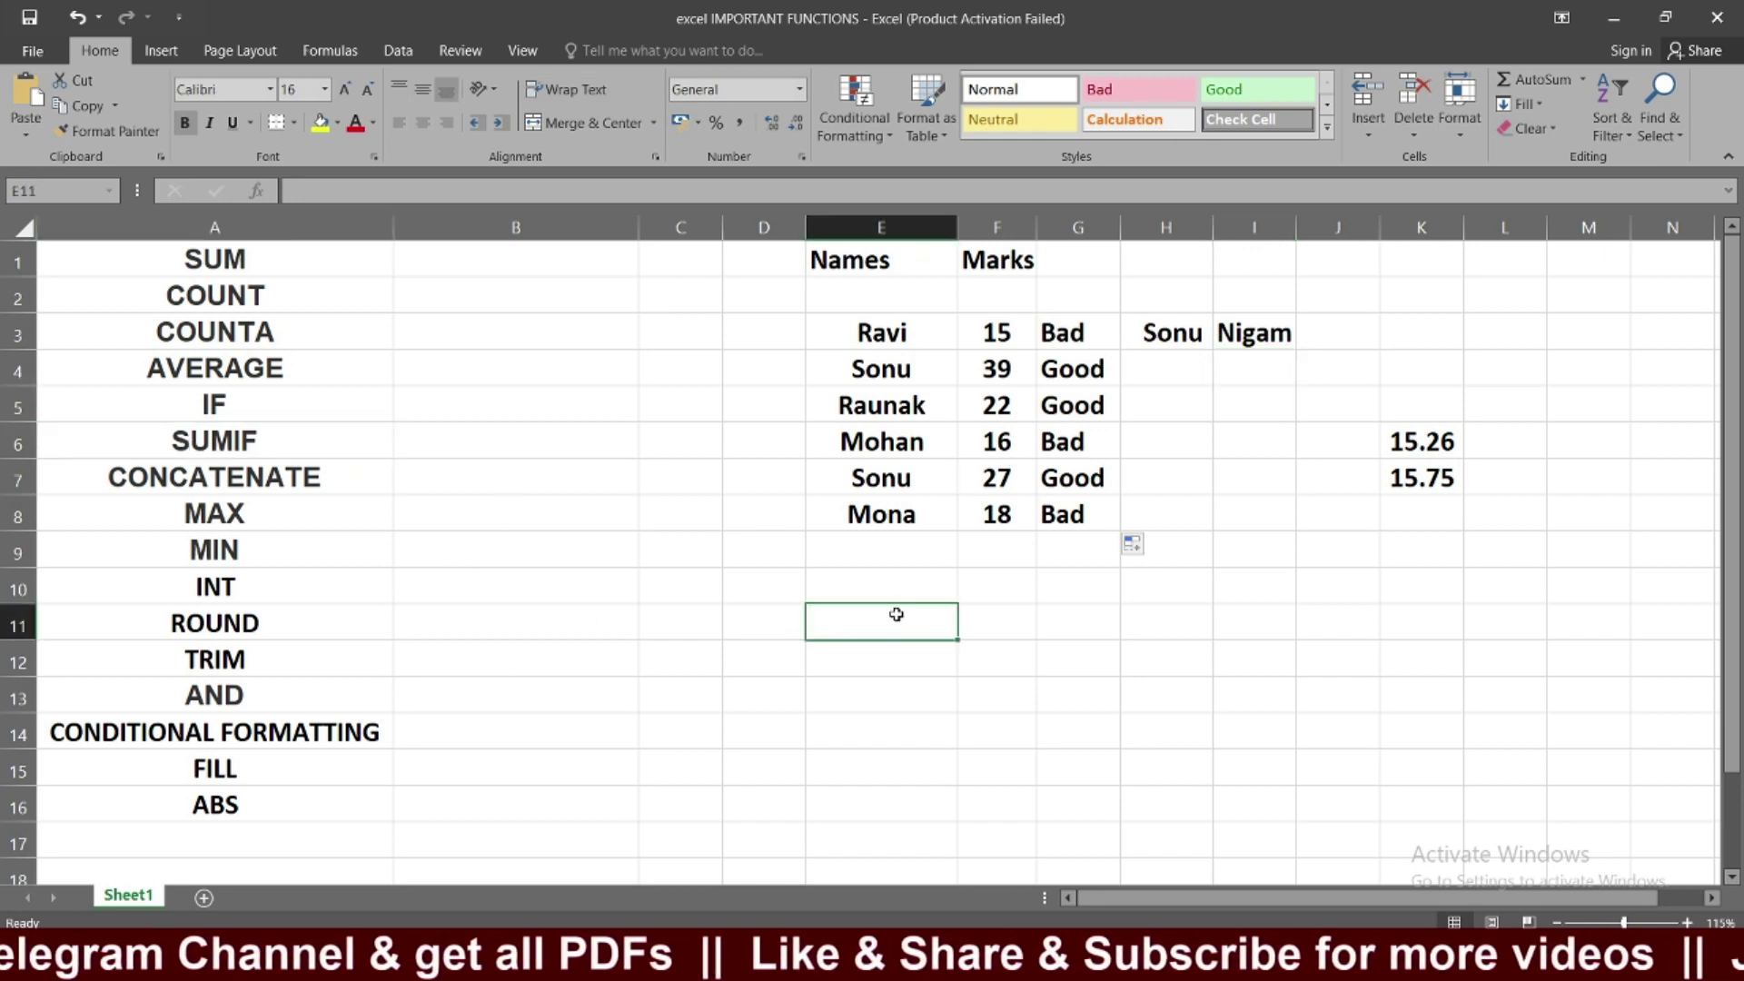
click(1006, 614)
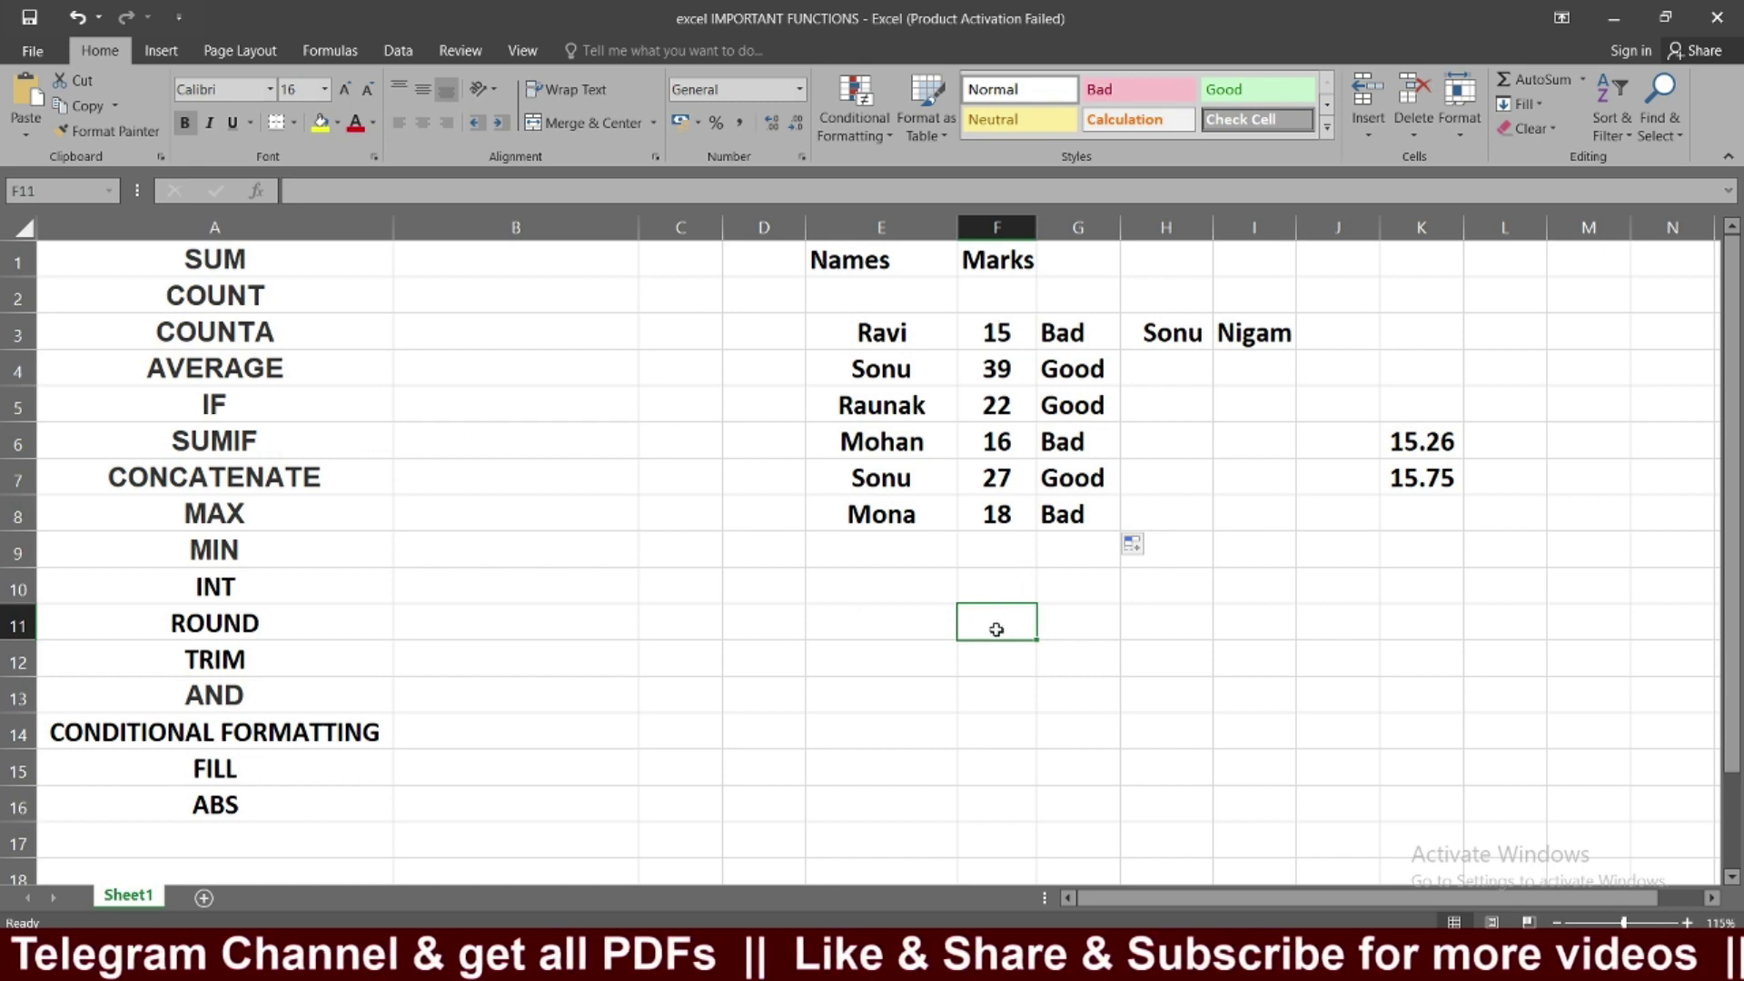
text(=su)
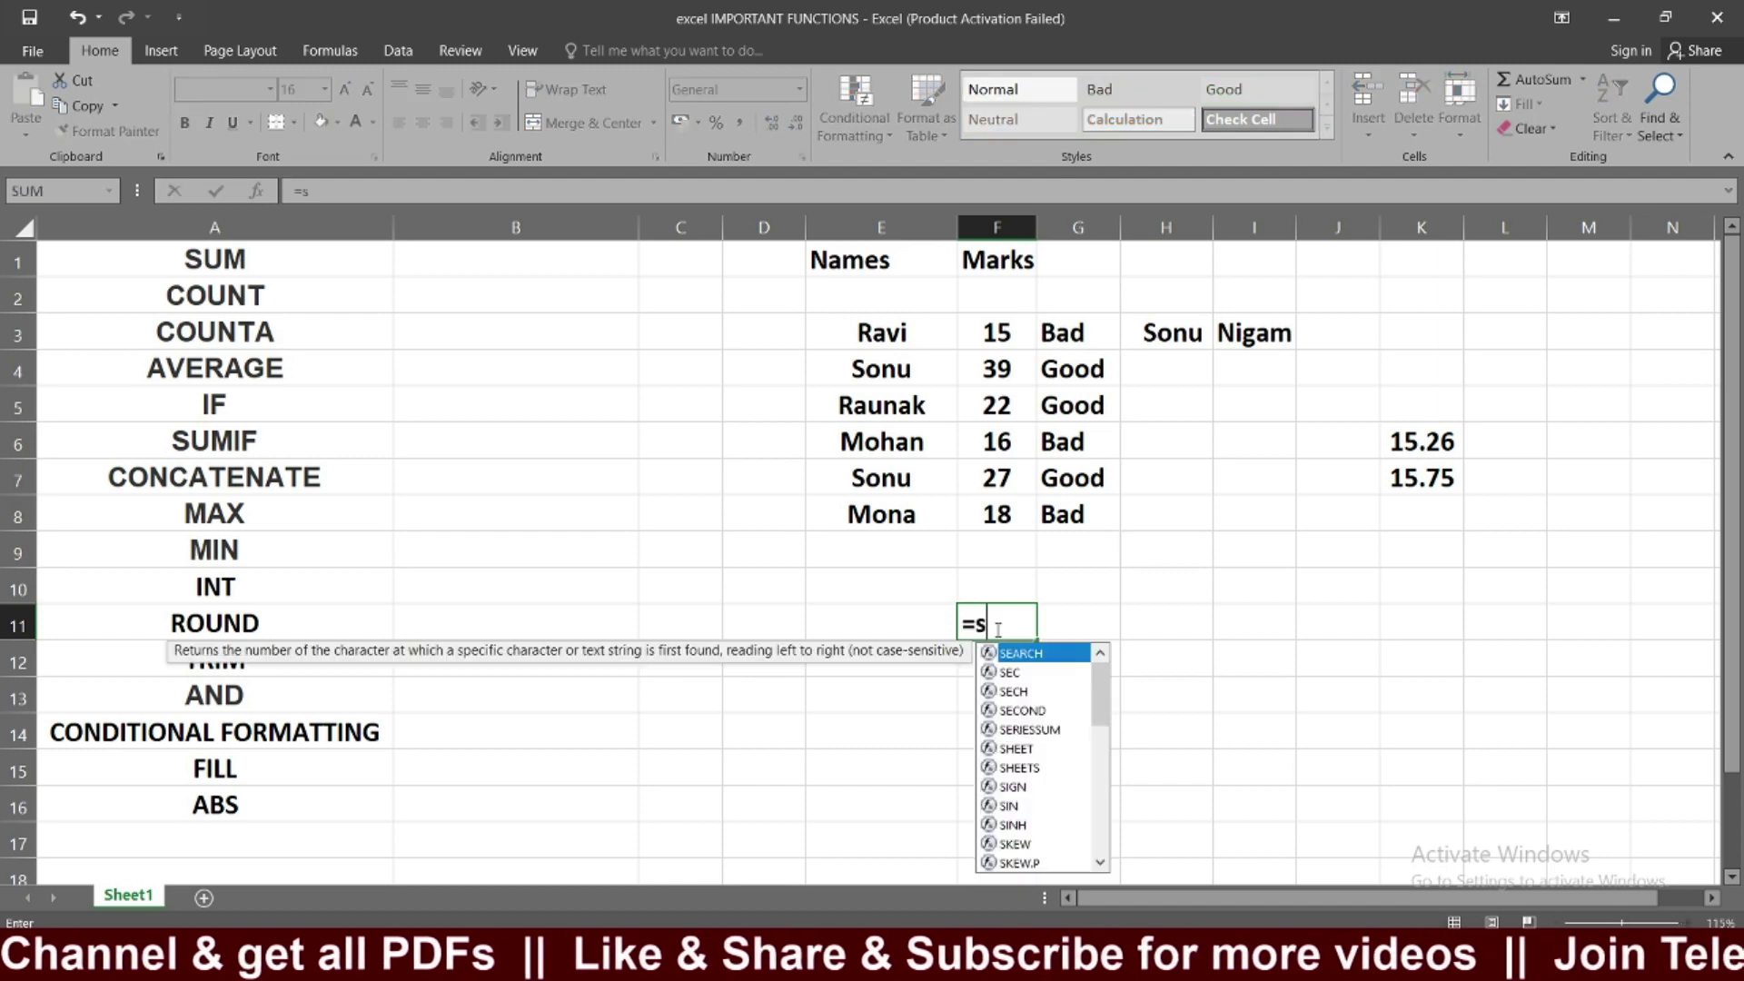
text(mif)
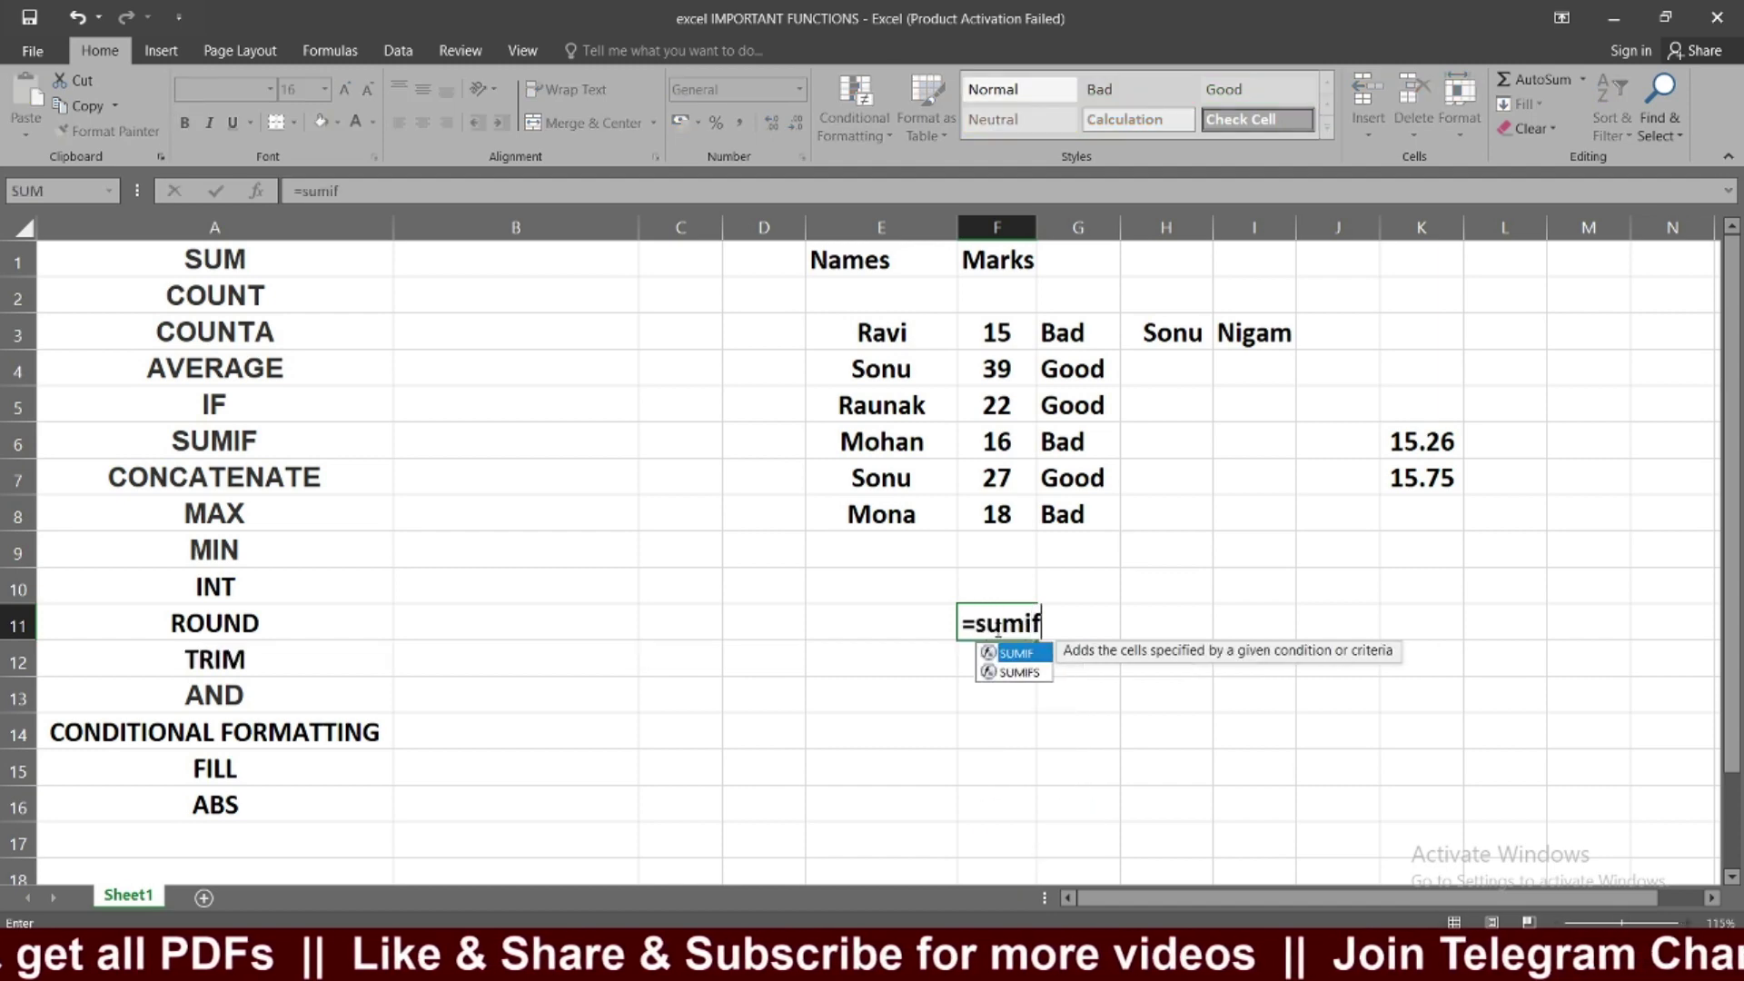
text(()
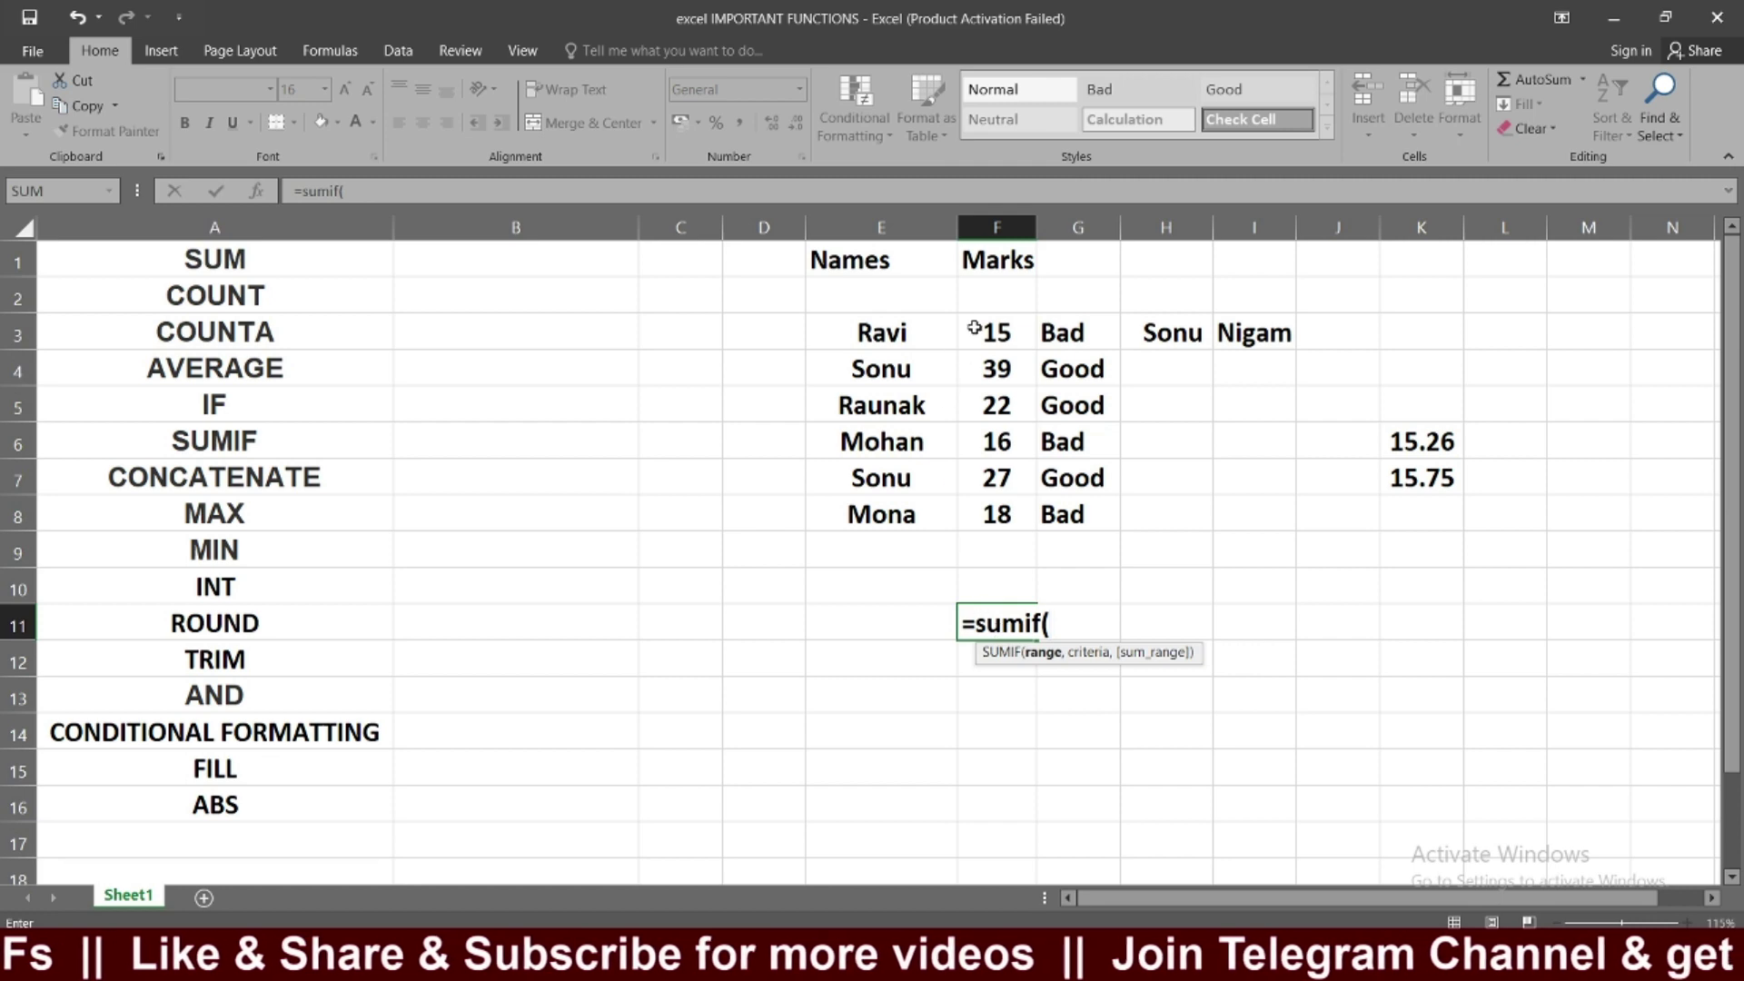
drag(870, 330, 980, 524)
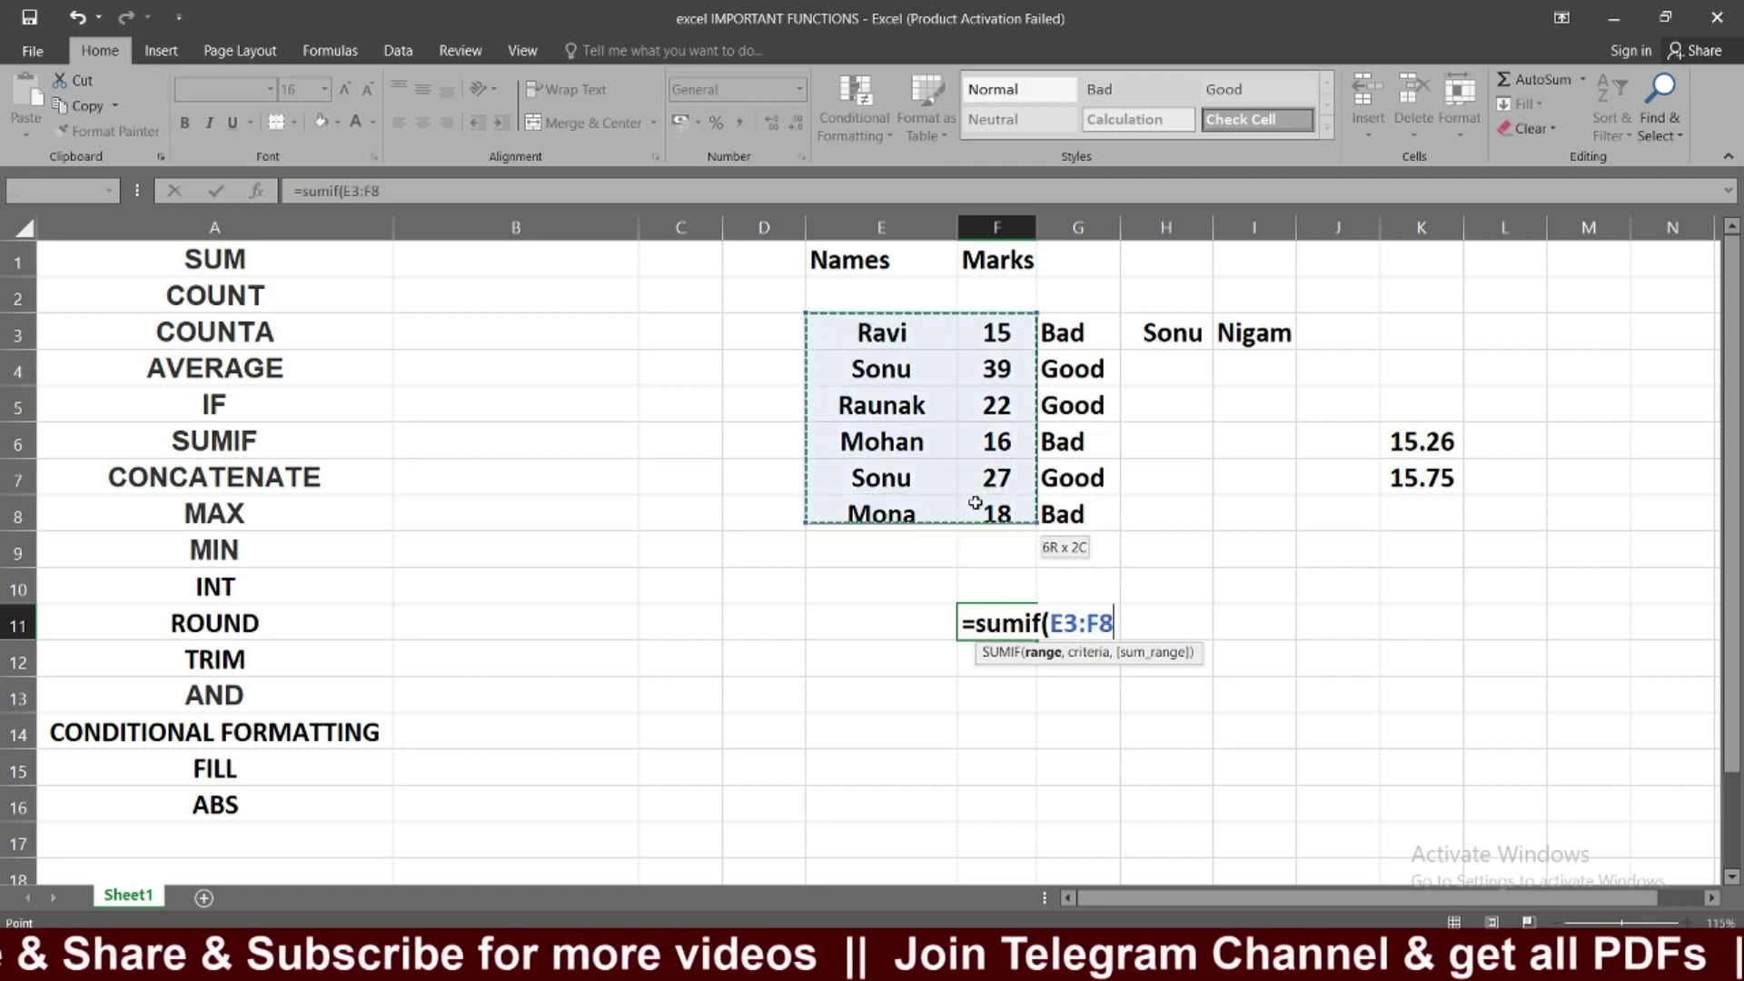
text(,)
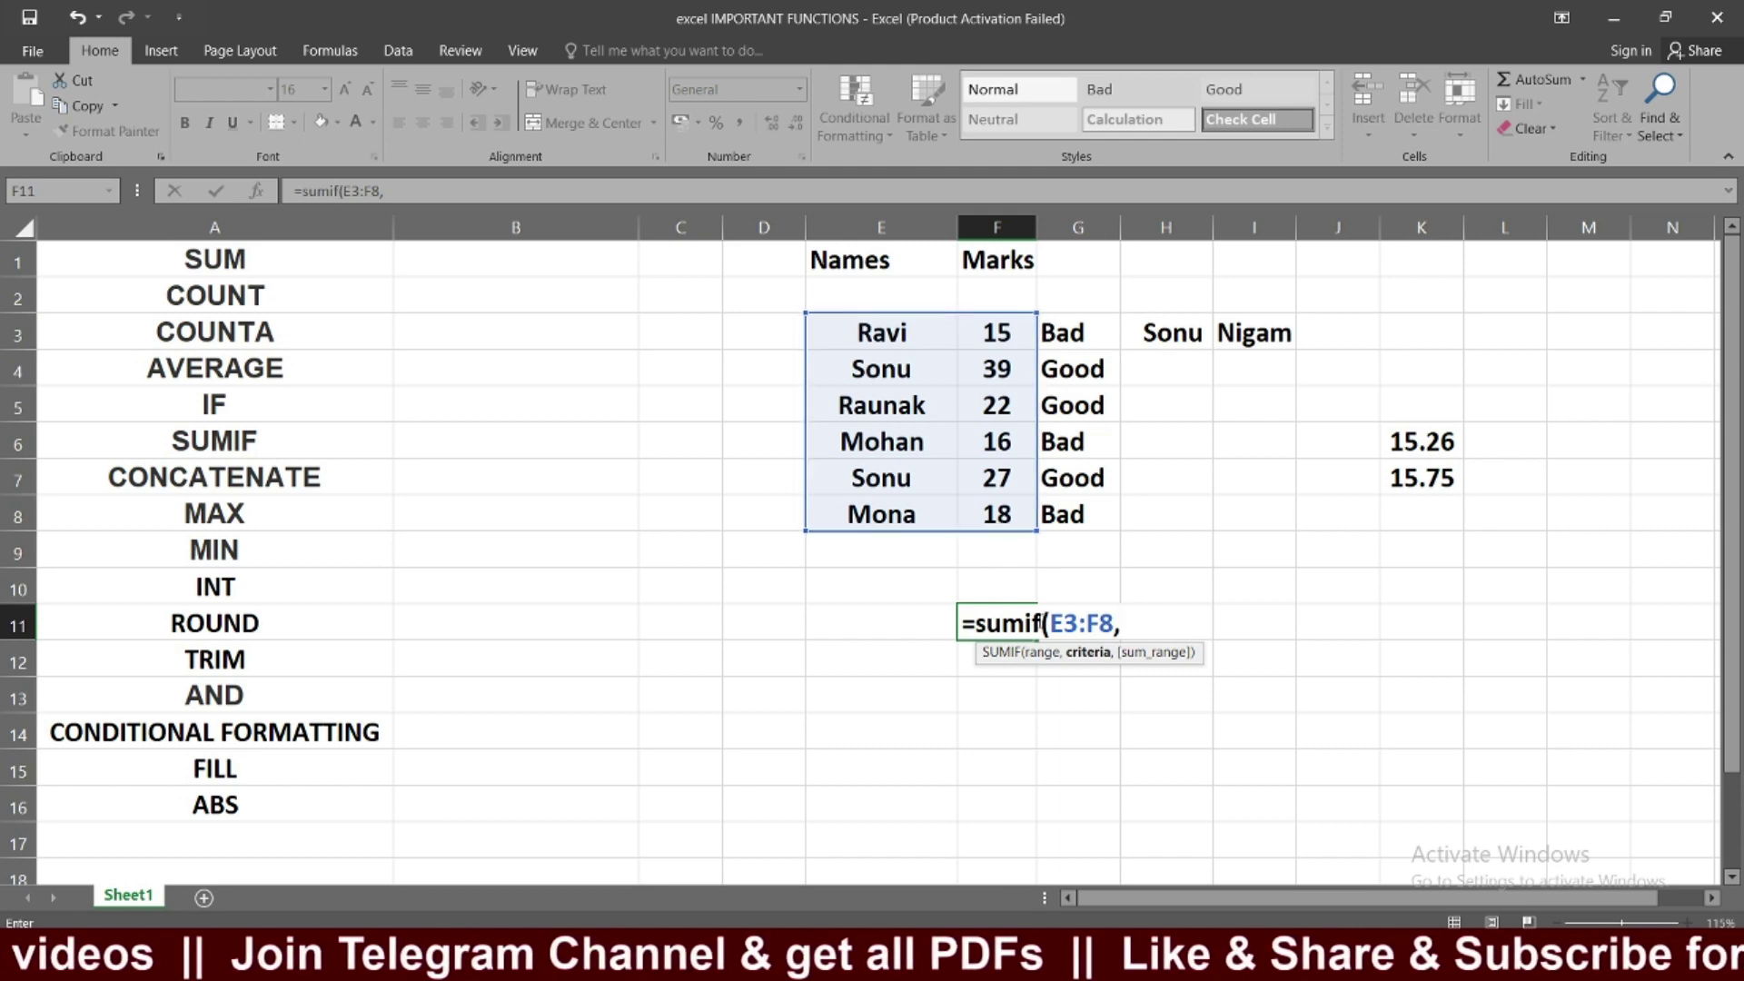
click(872, 367)
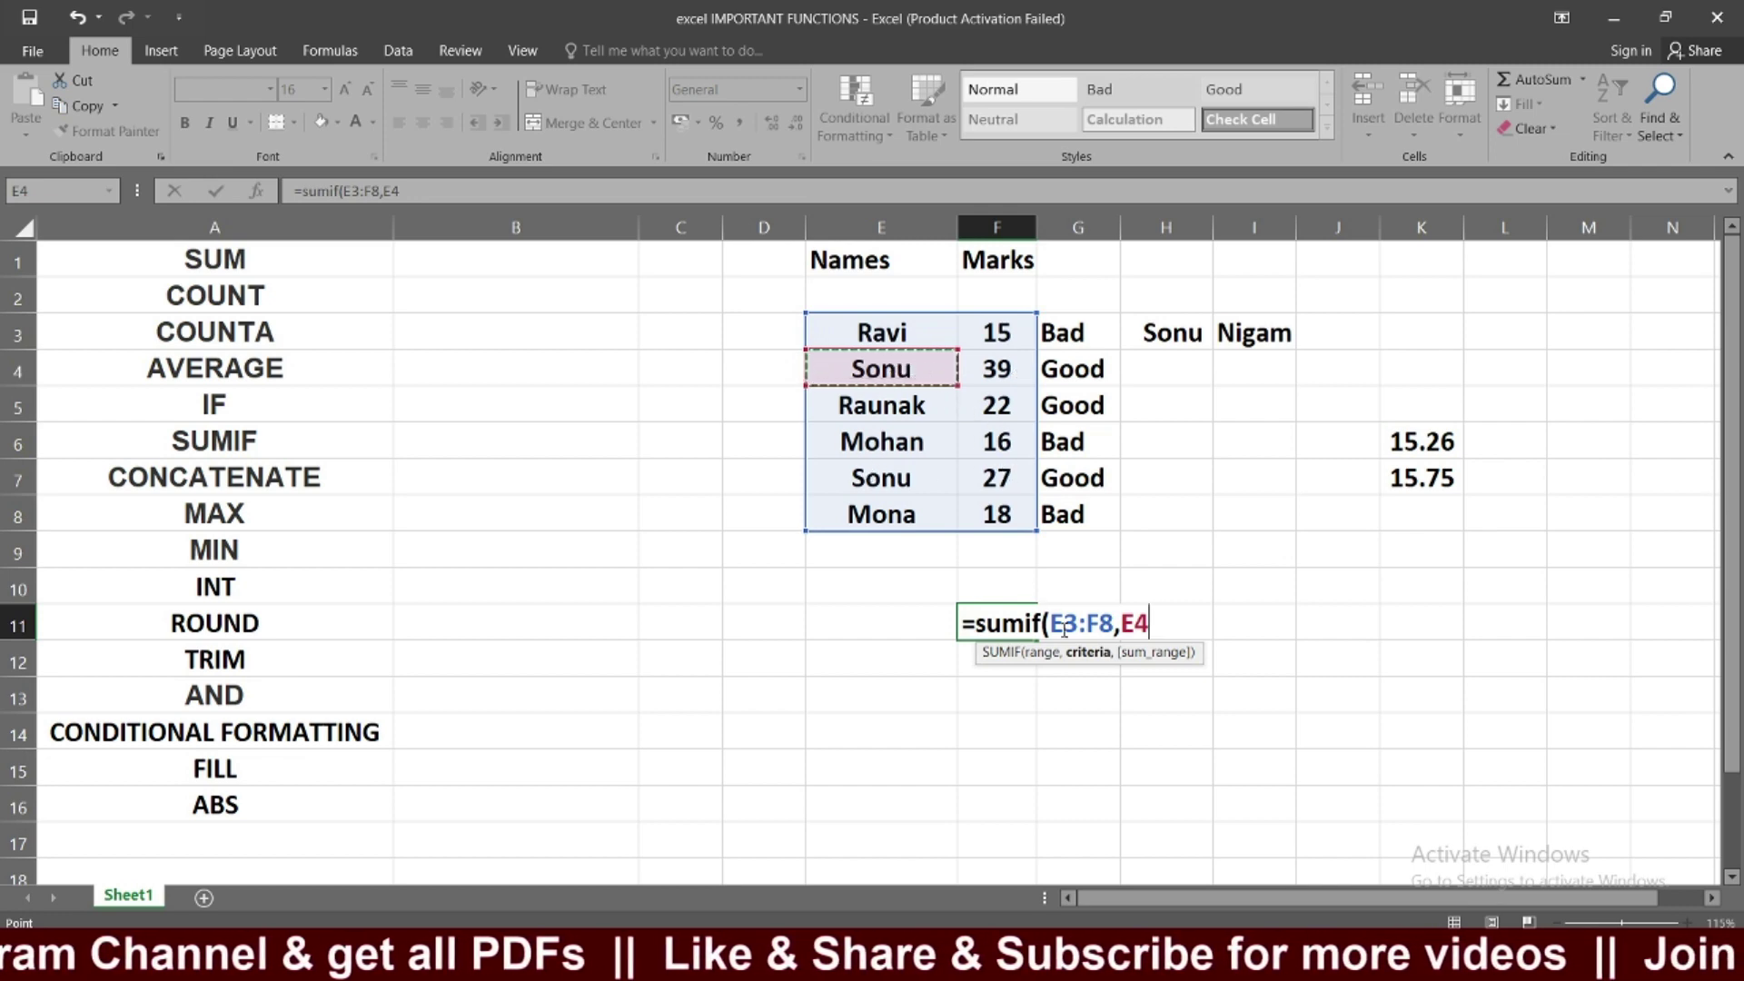
text(,)
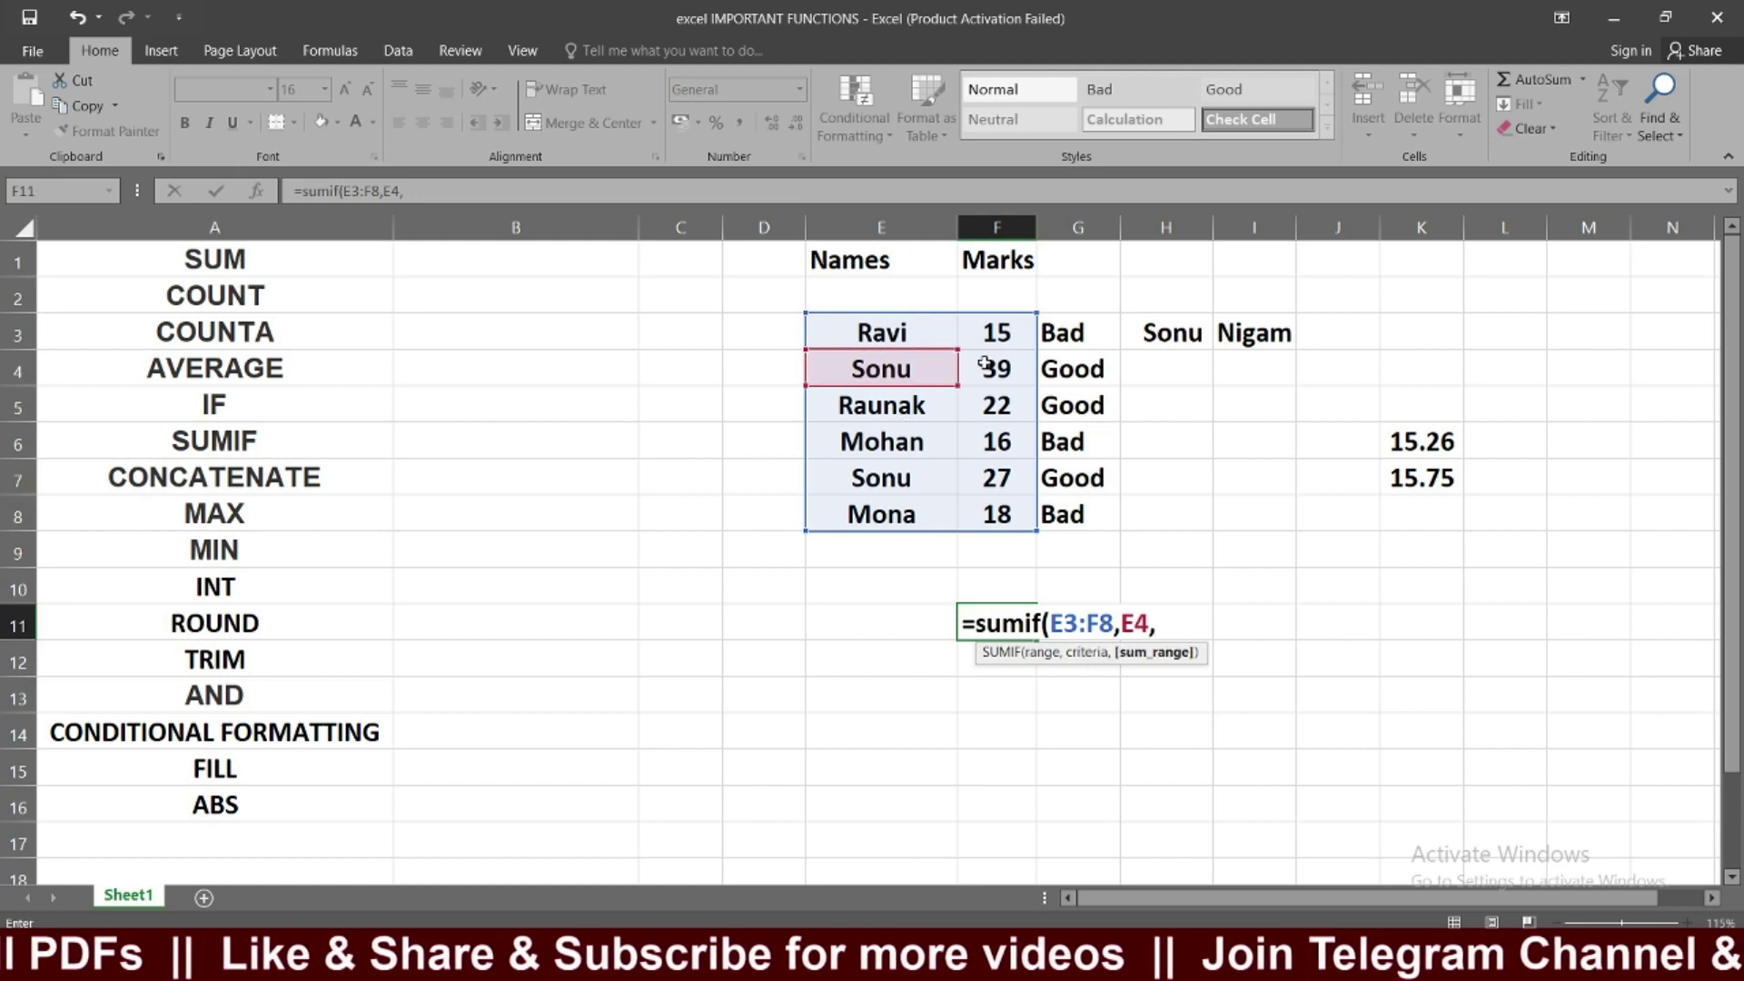
drag(994, 329, 999, 516)
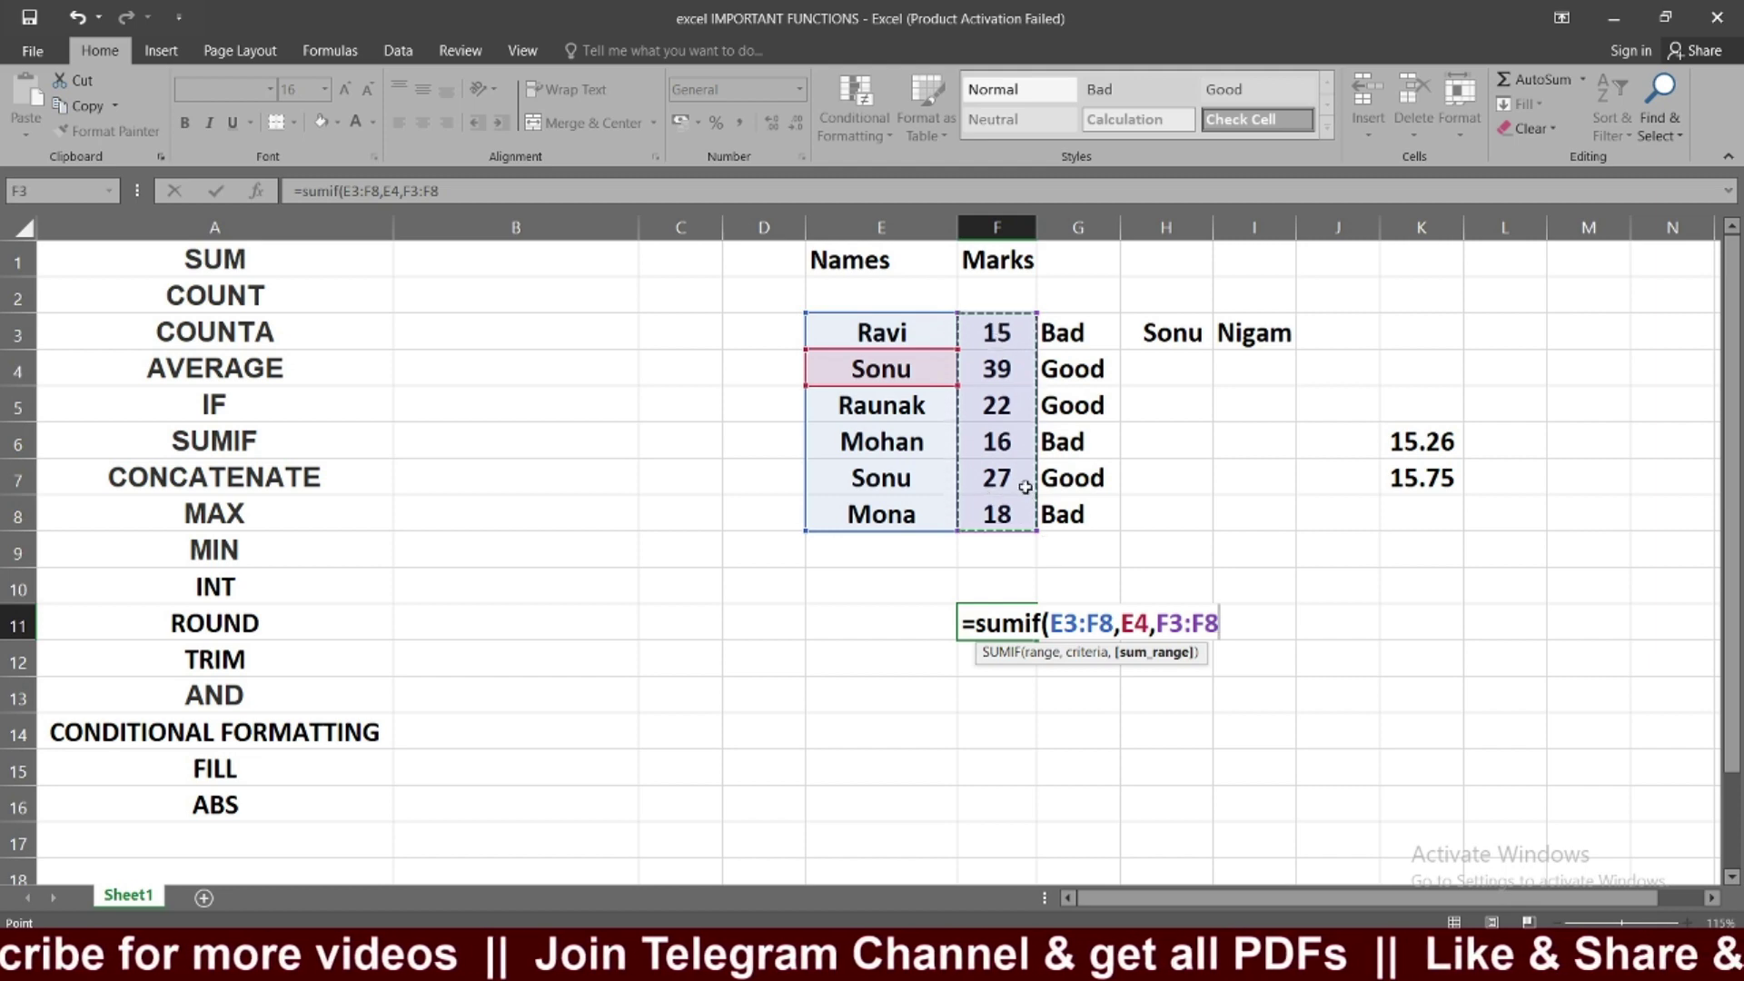
text())
key(Return)
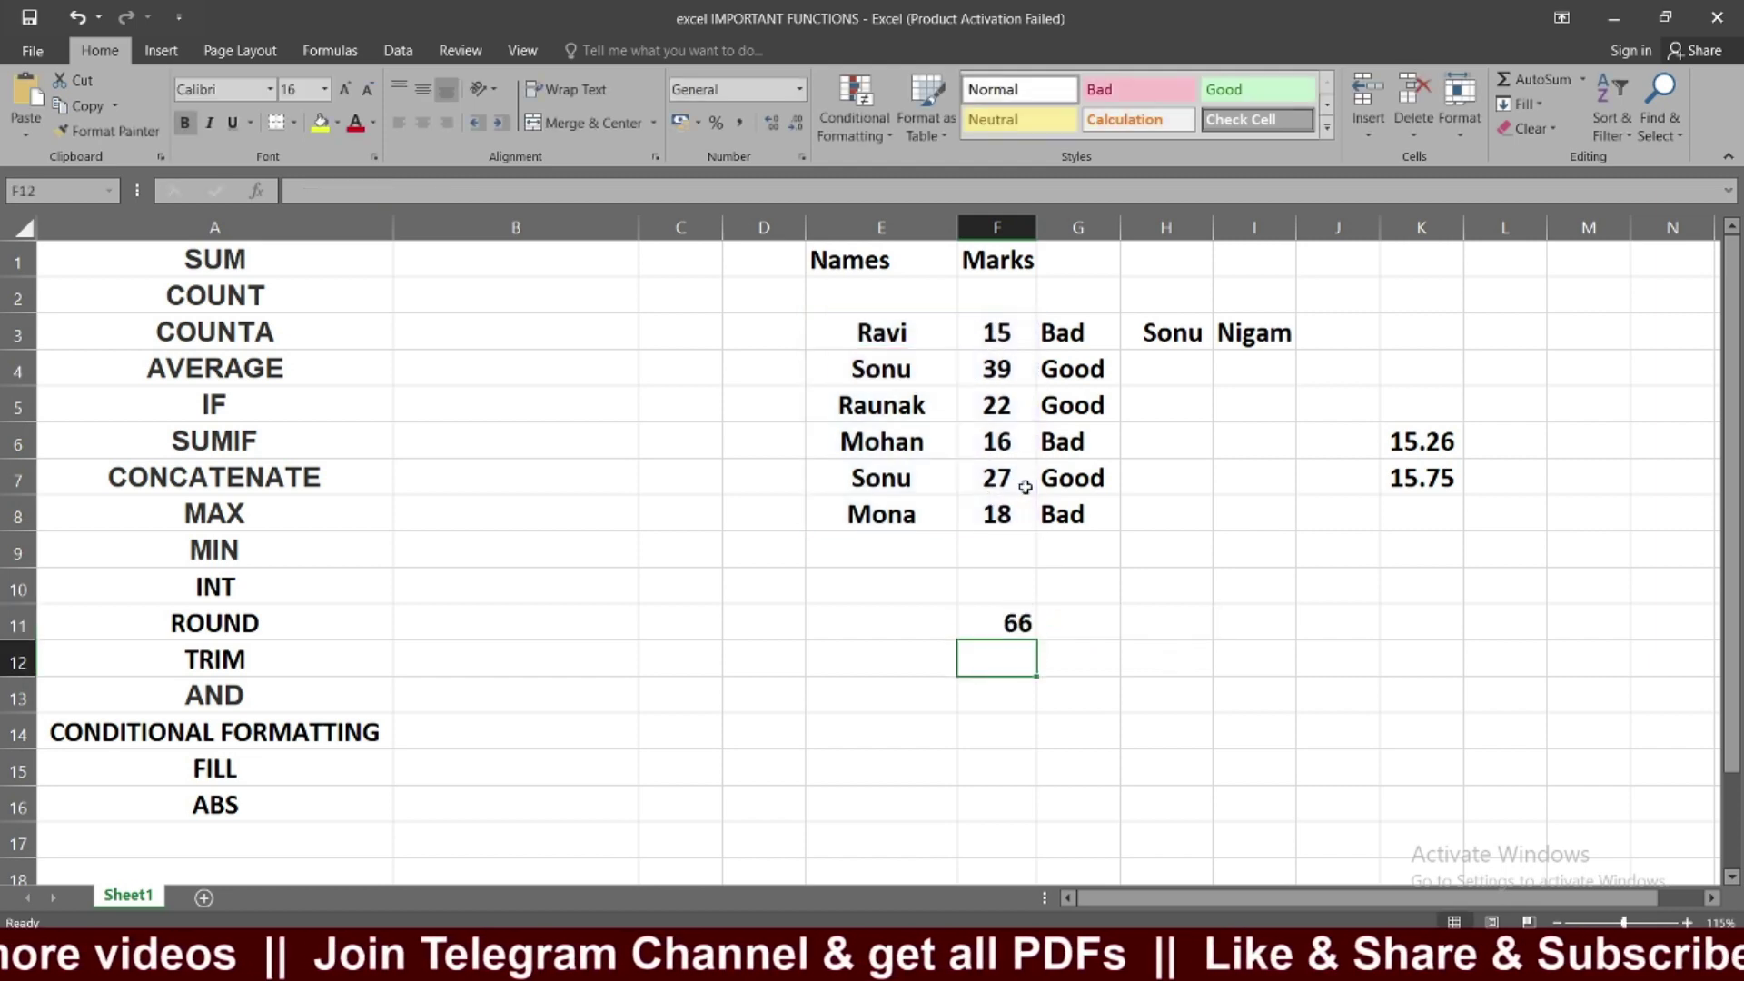
click(982, 618)
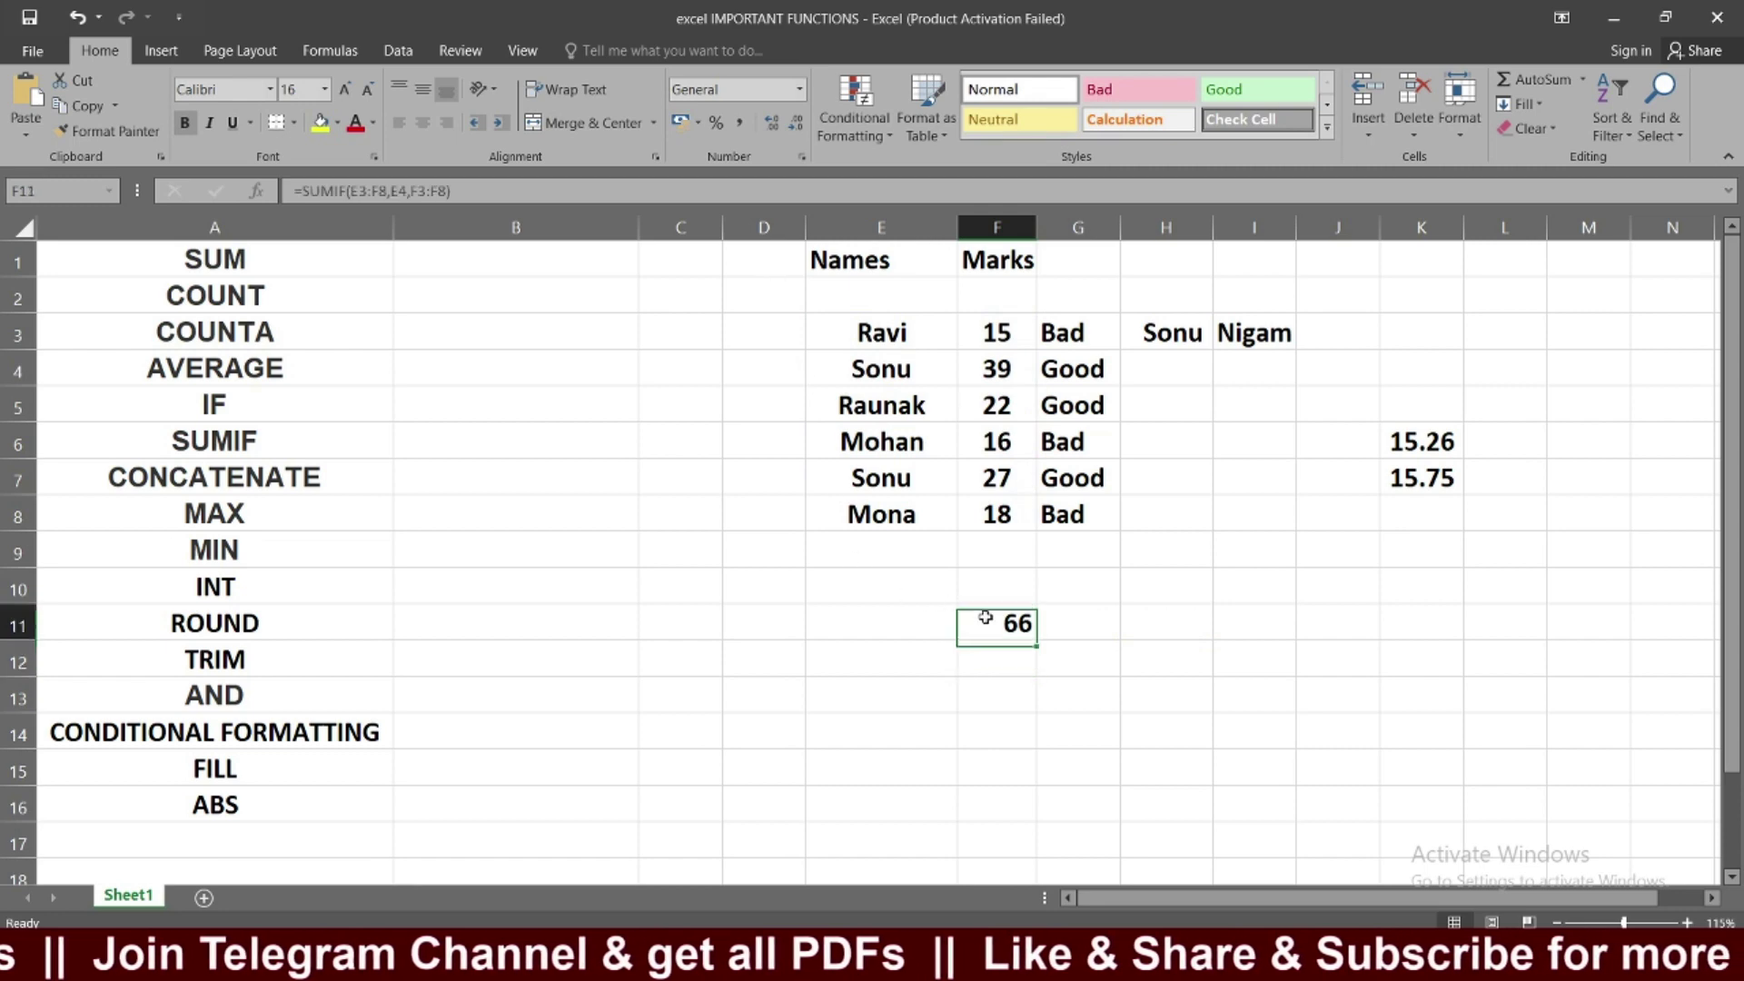
click(999, 375)
click(999, 482)
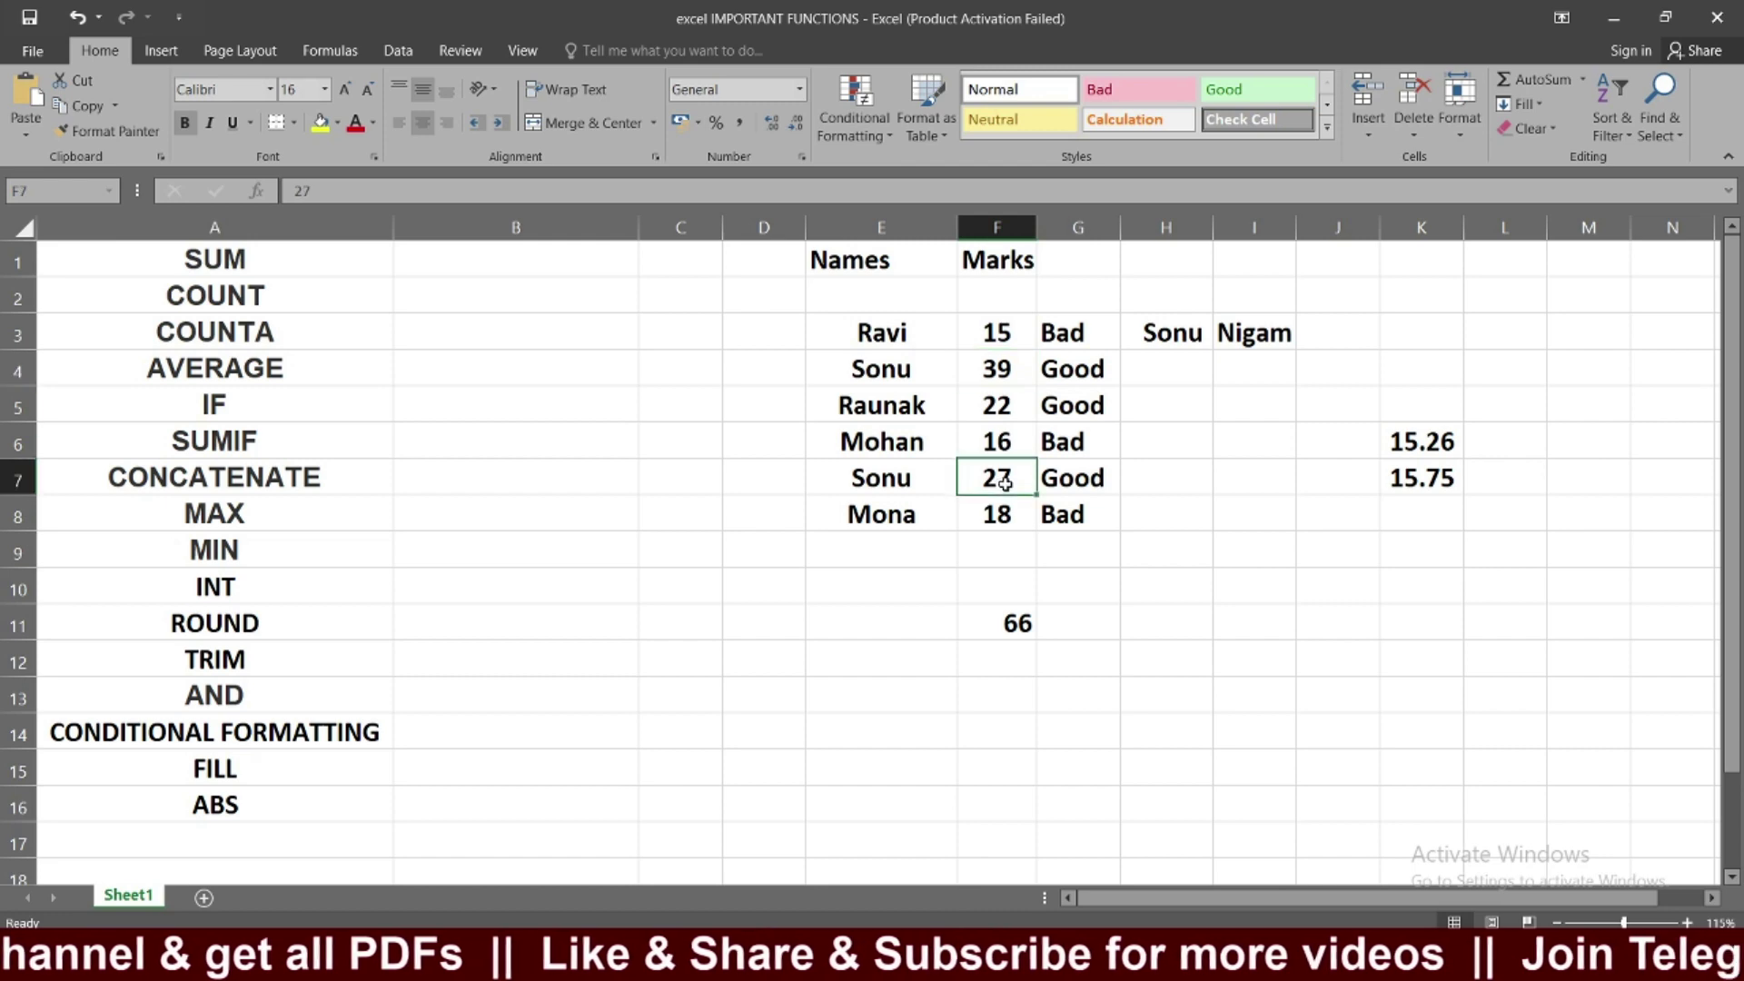
click(1018, 623)
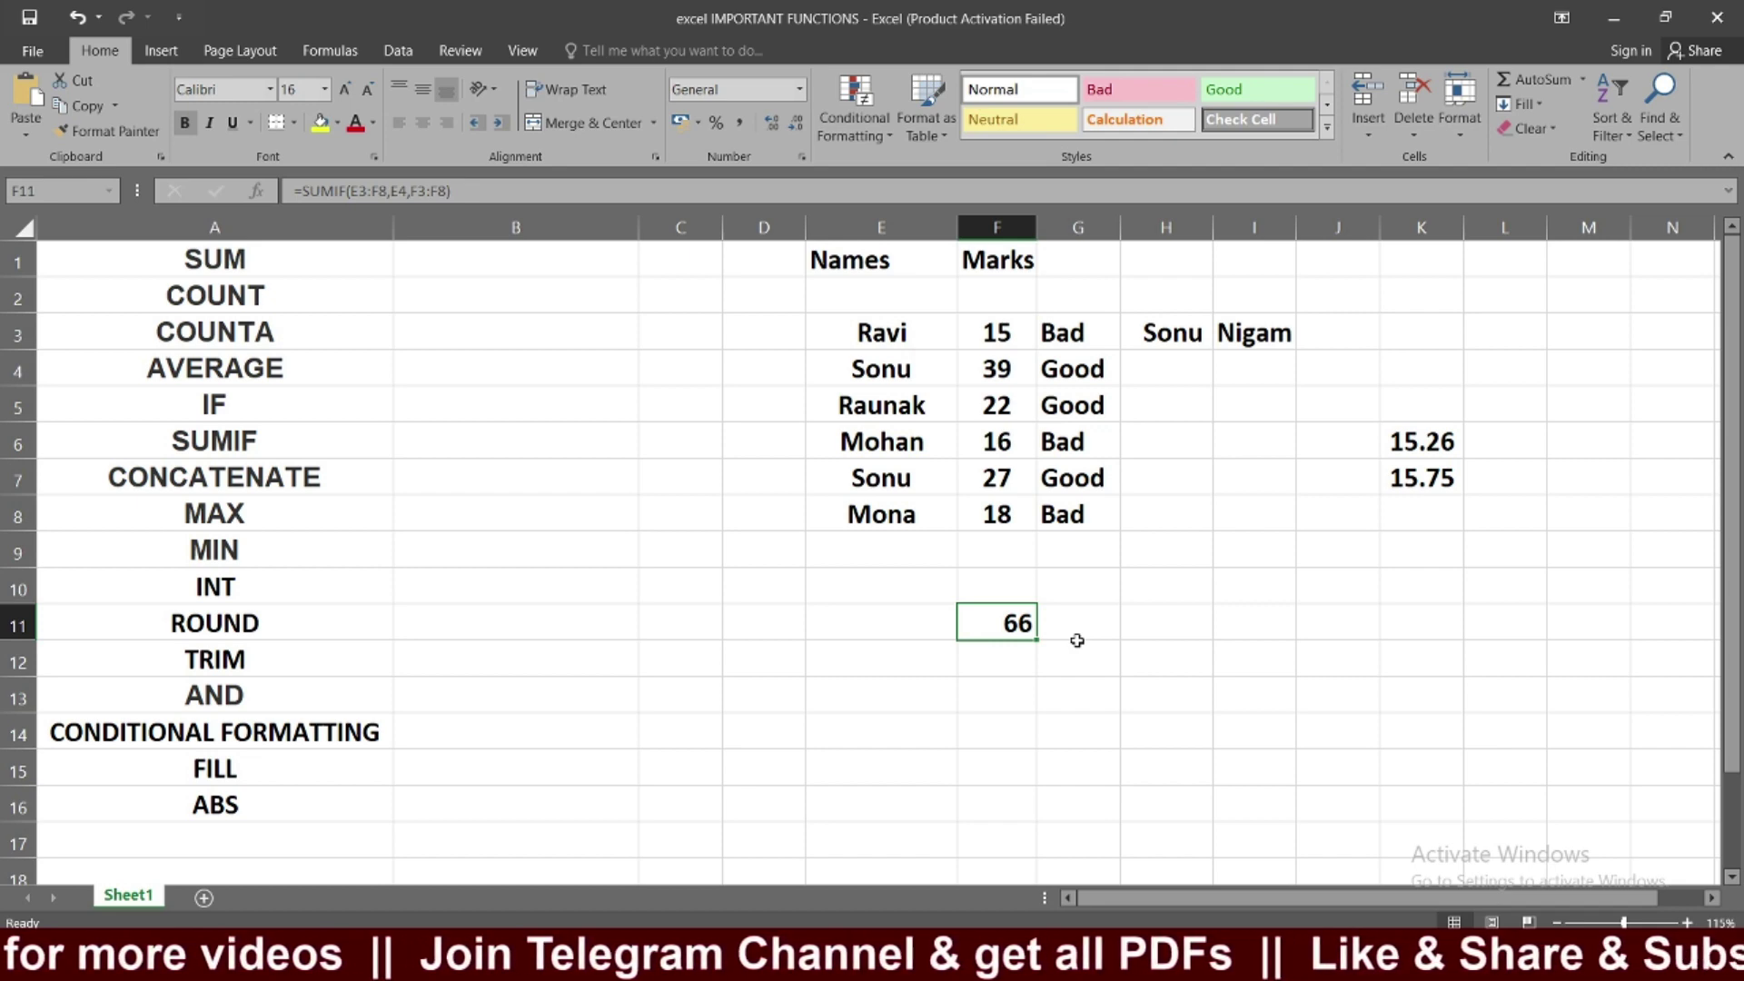
click(1155, 613)
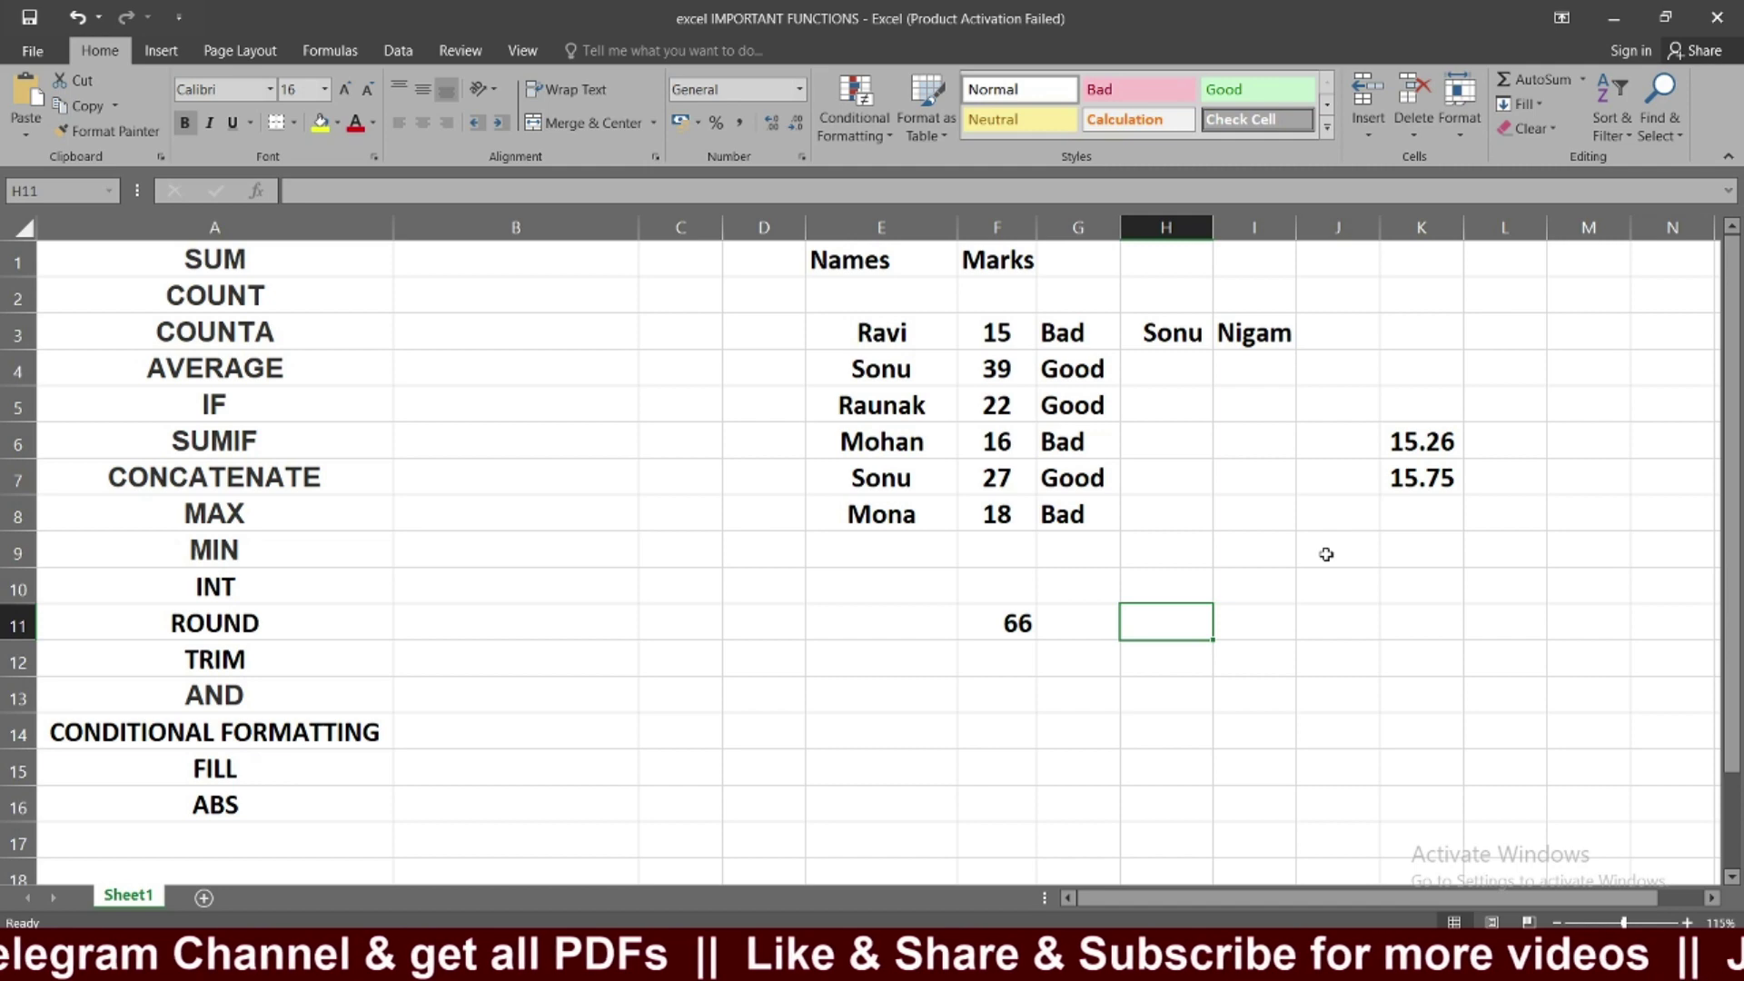
click(1172, 334)
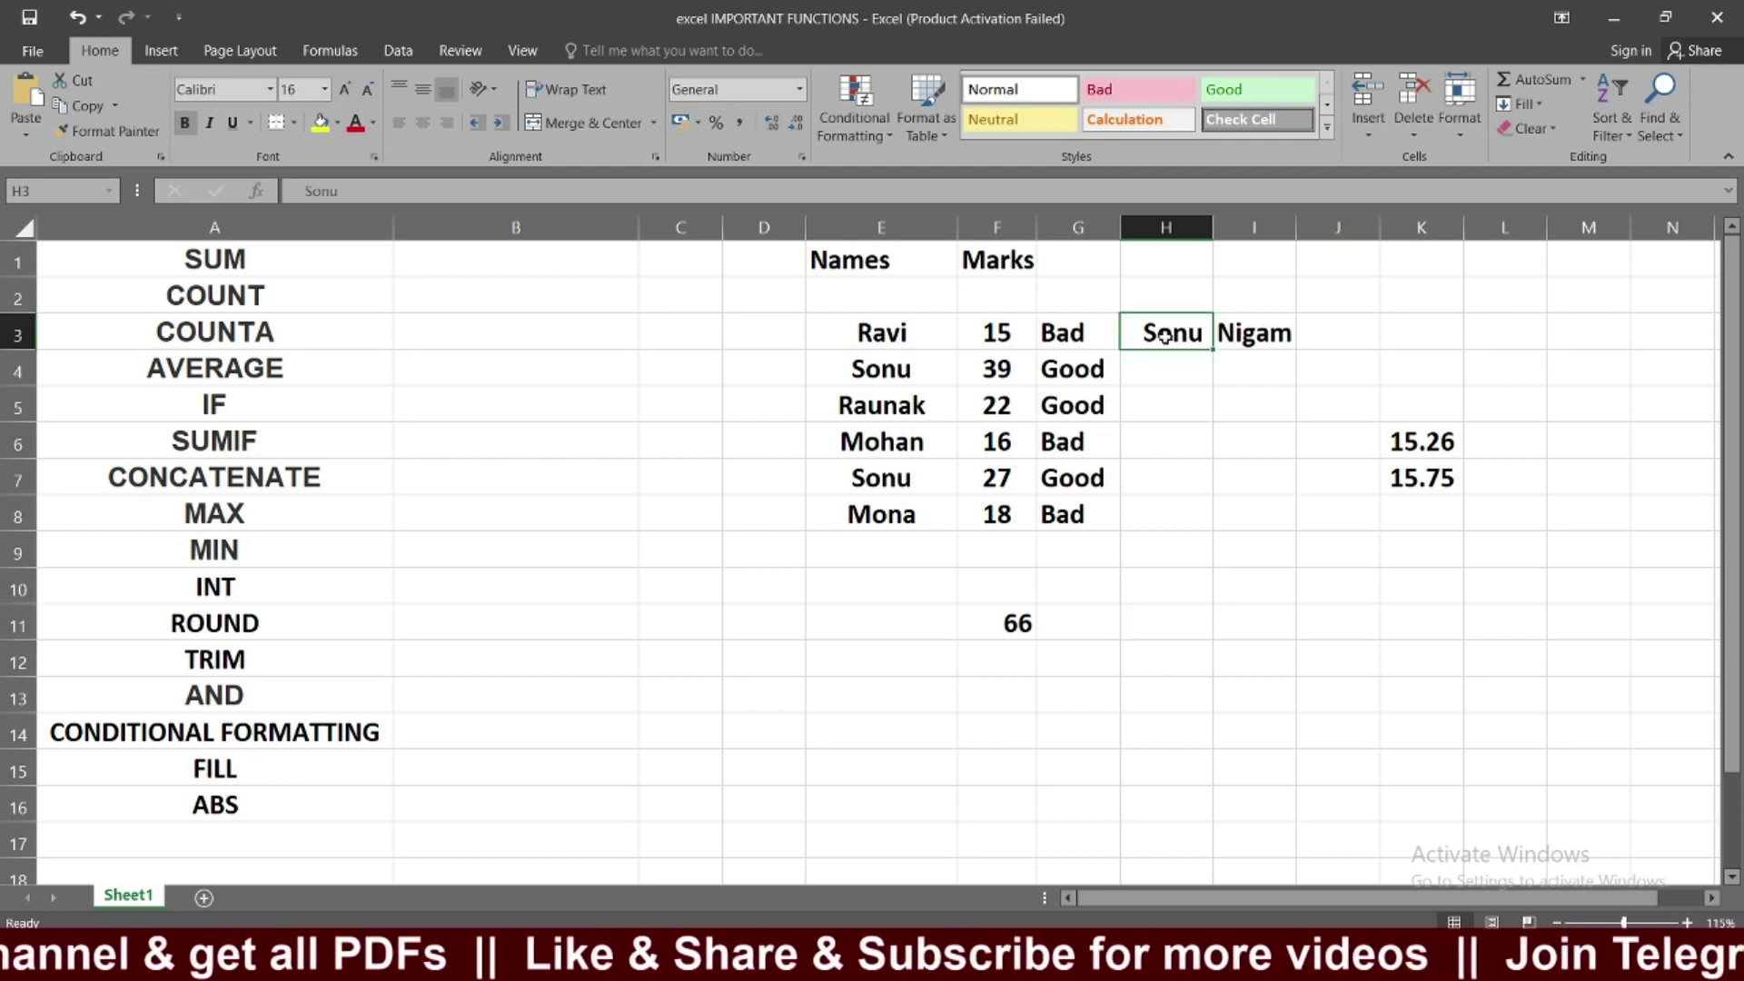
click(1251, 343)
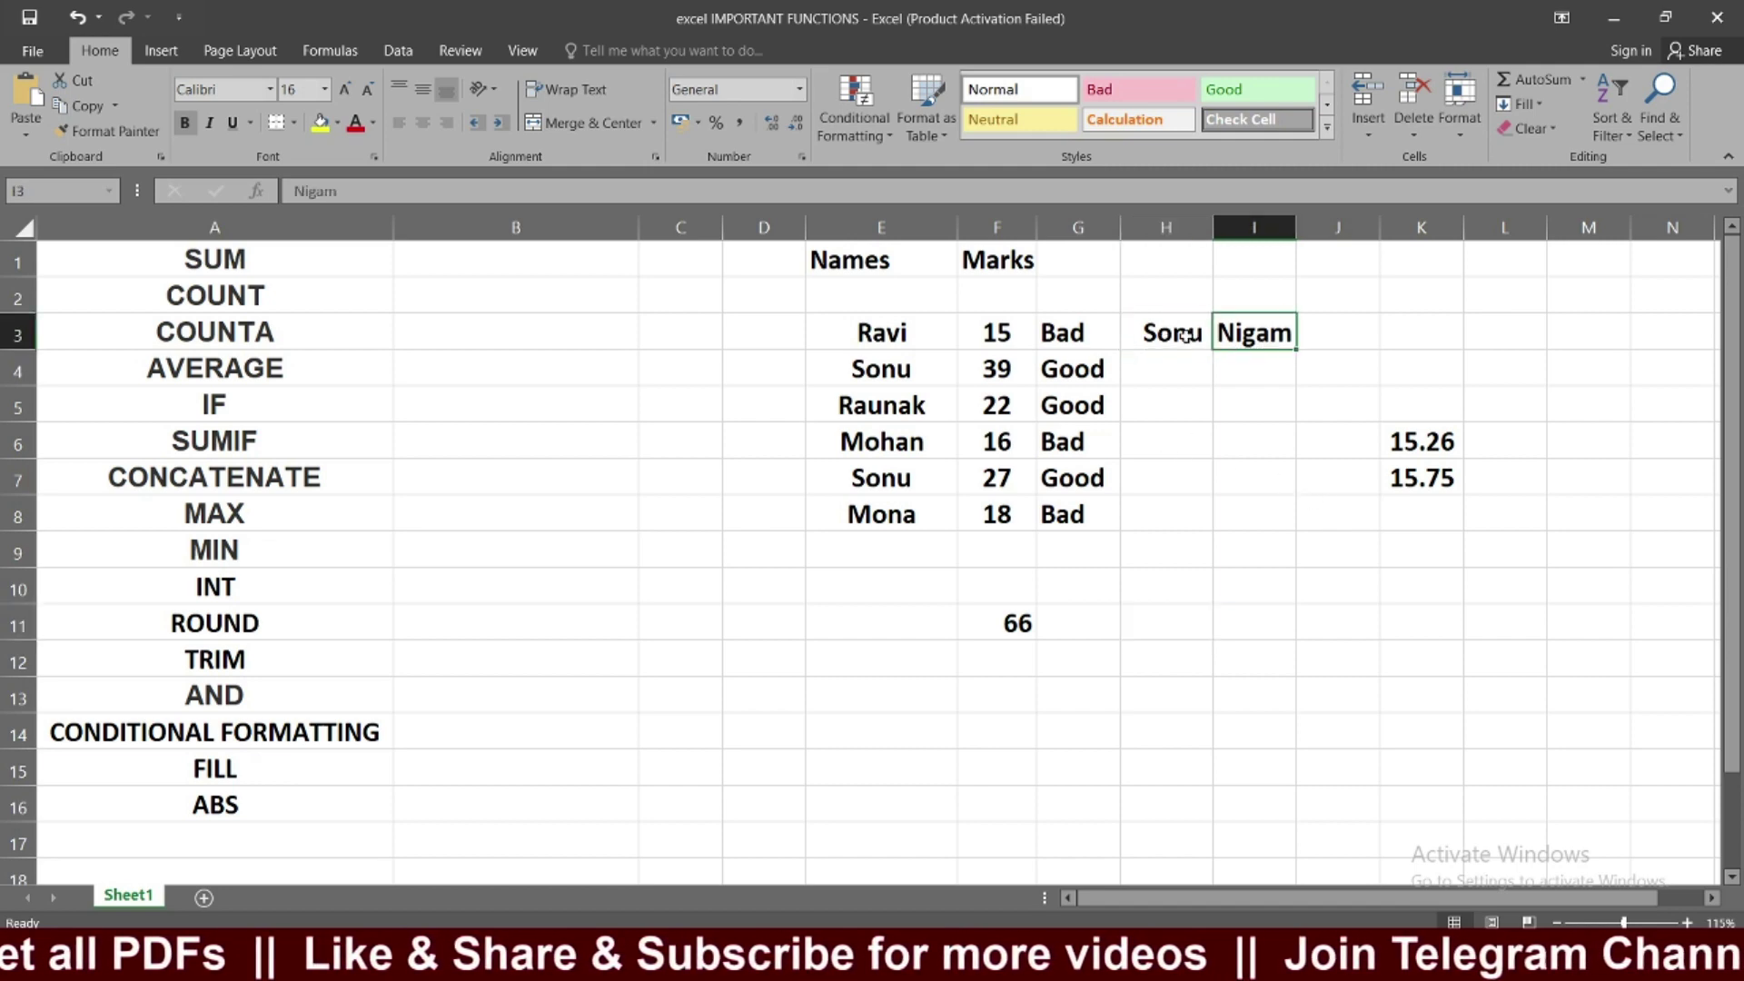
click(1187, 334)
click(1259, 332)
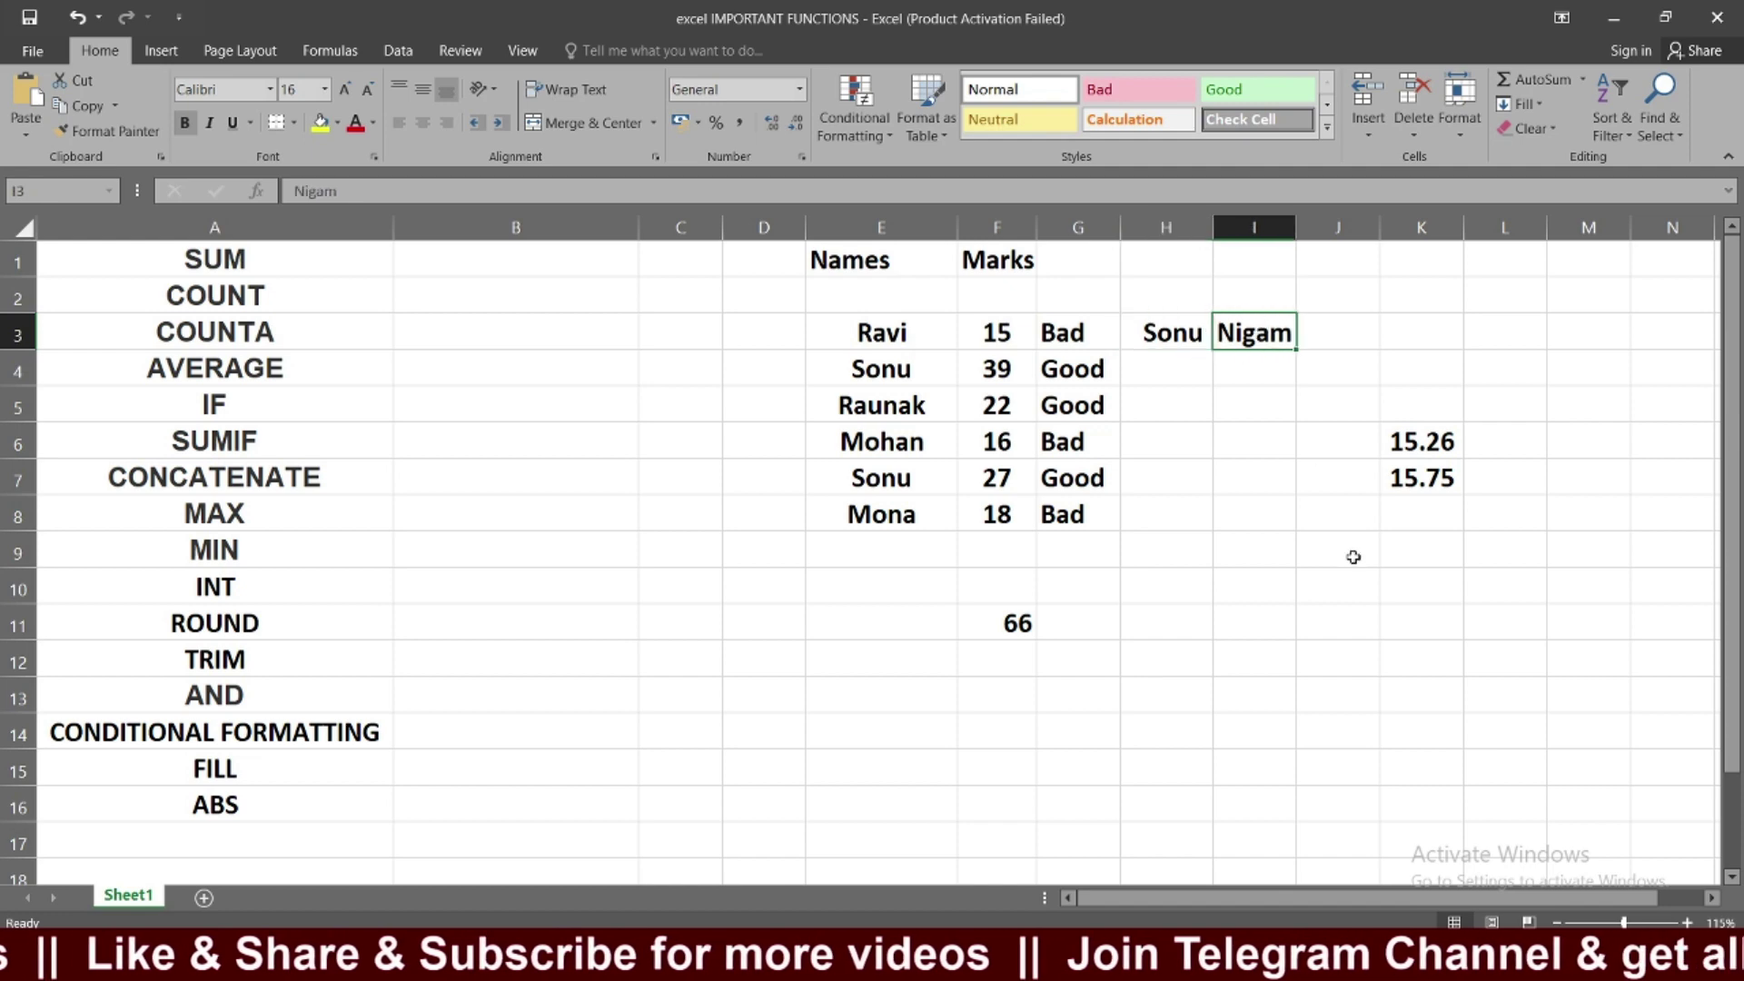
click(1164, 589)
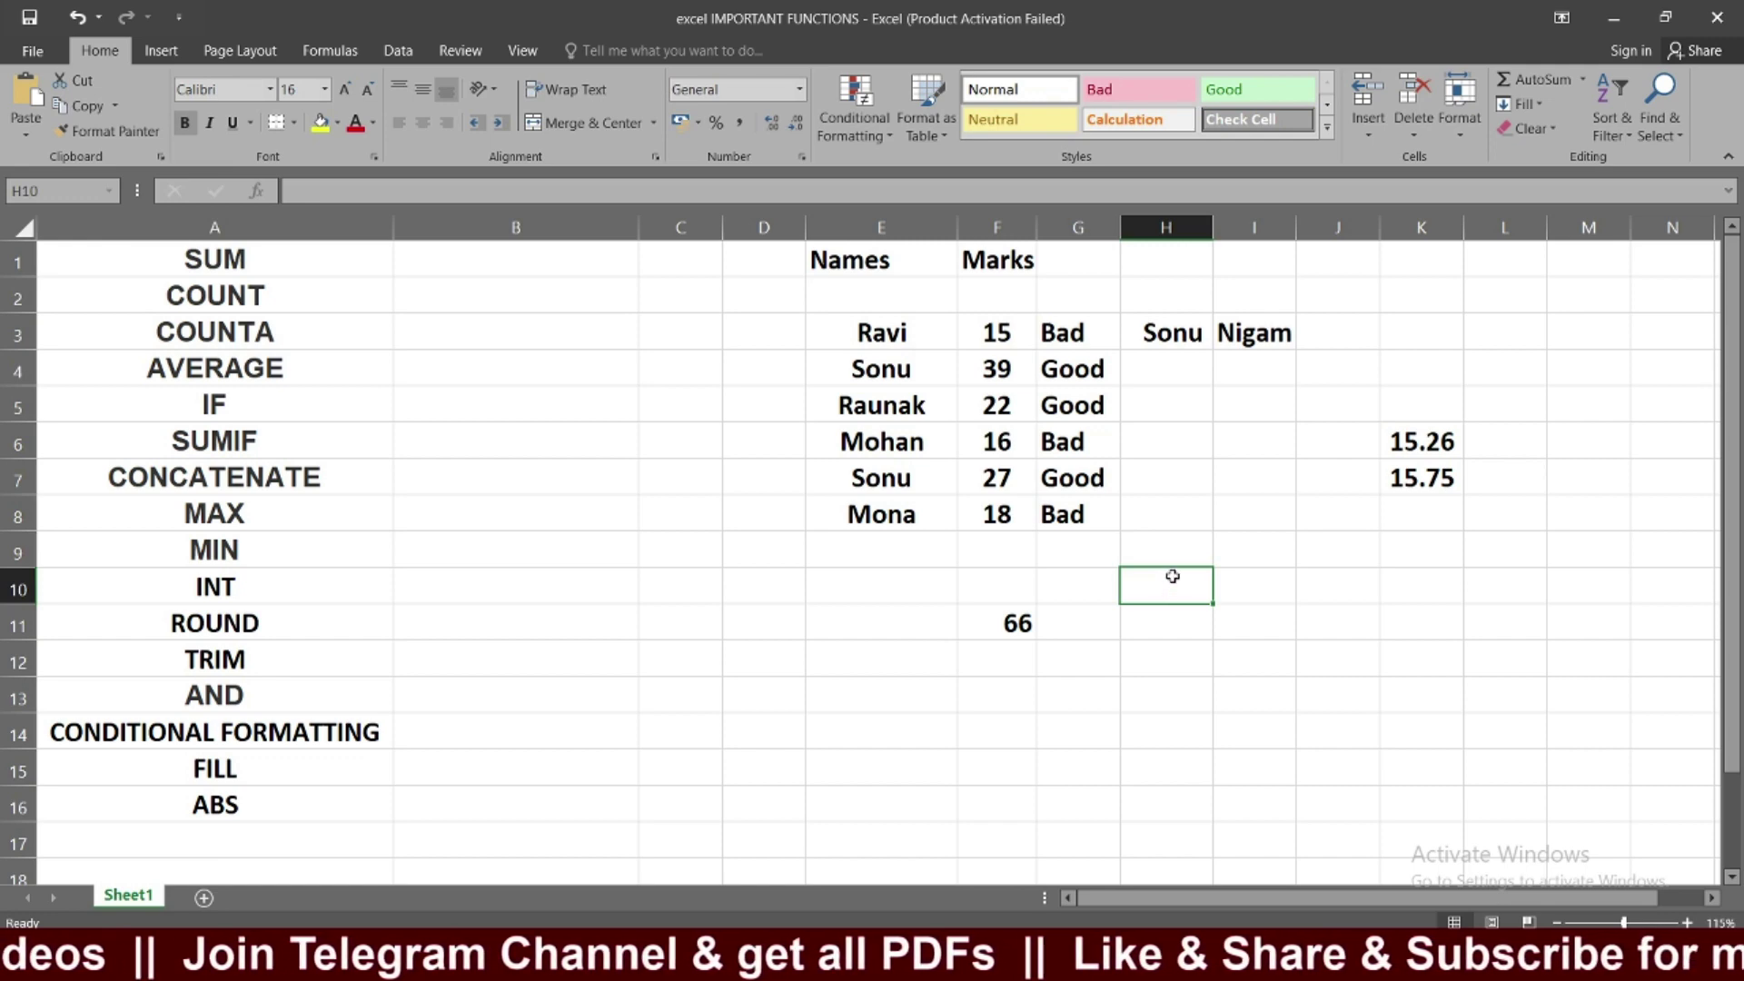
Step: Enter =CONCATENATE(H3,I3) in H10 to join the name parts into Sonu Nigam
text(=con)
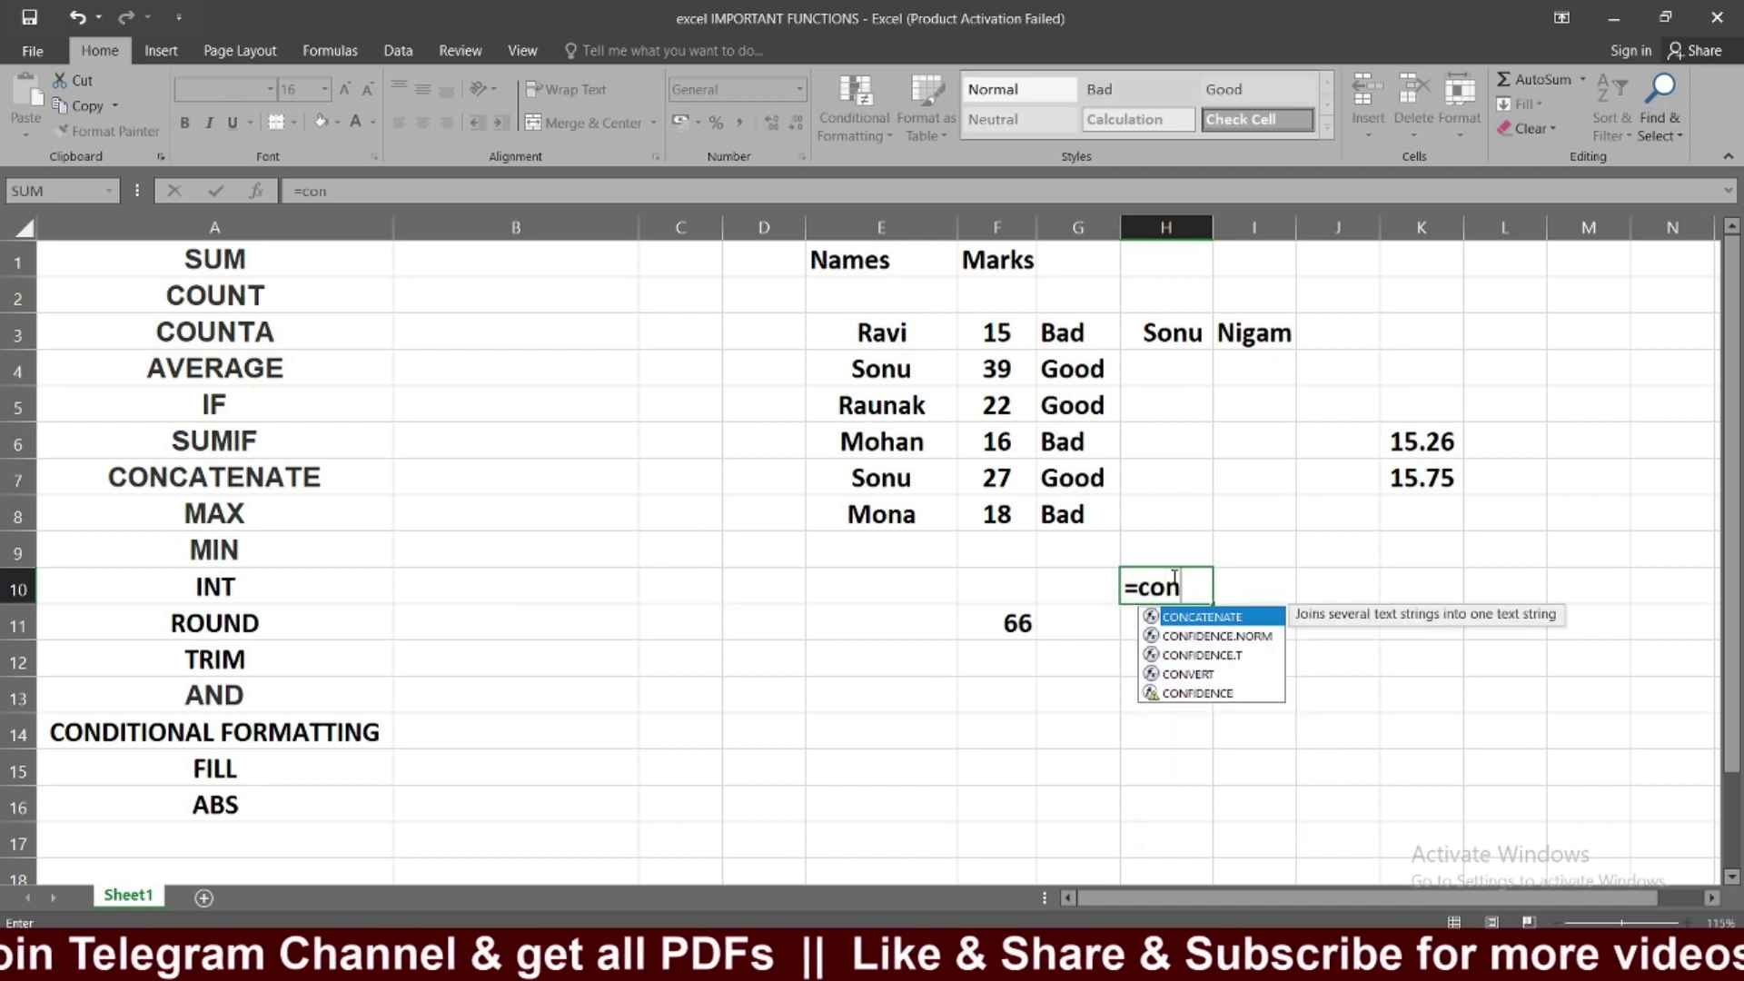
text(cate)
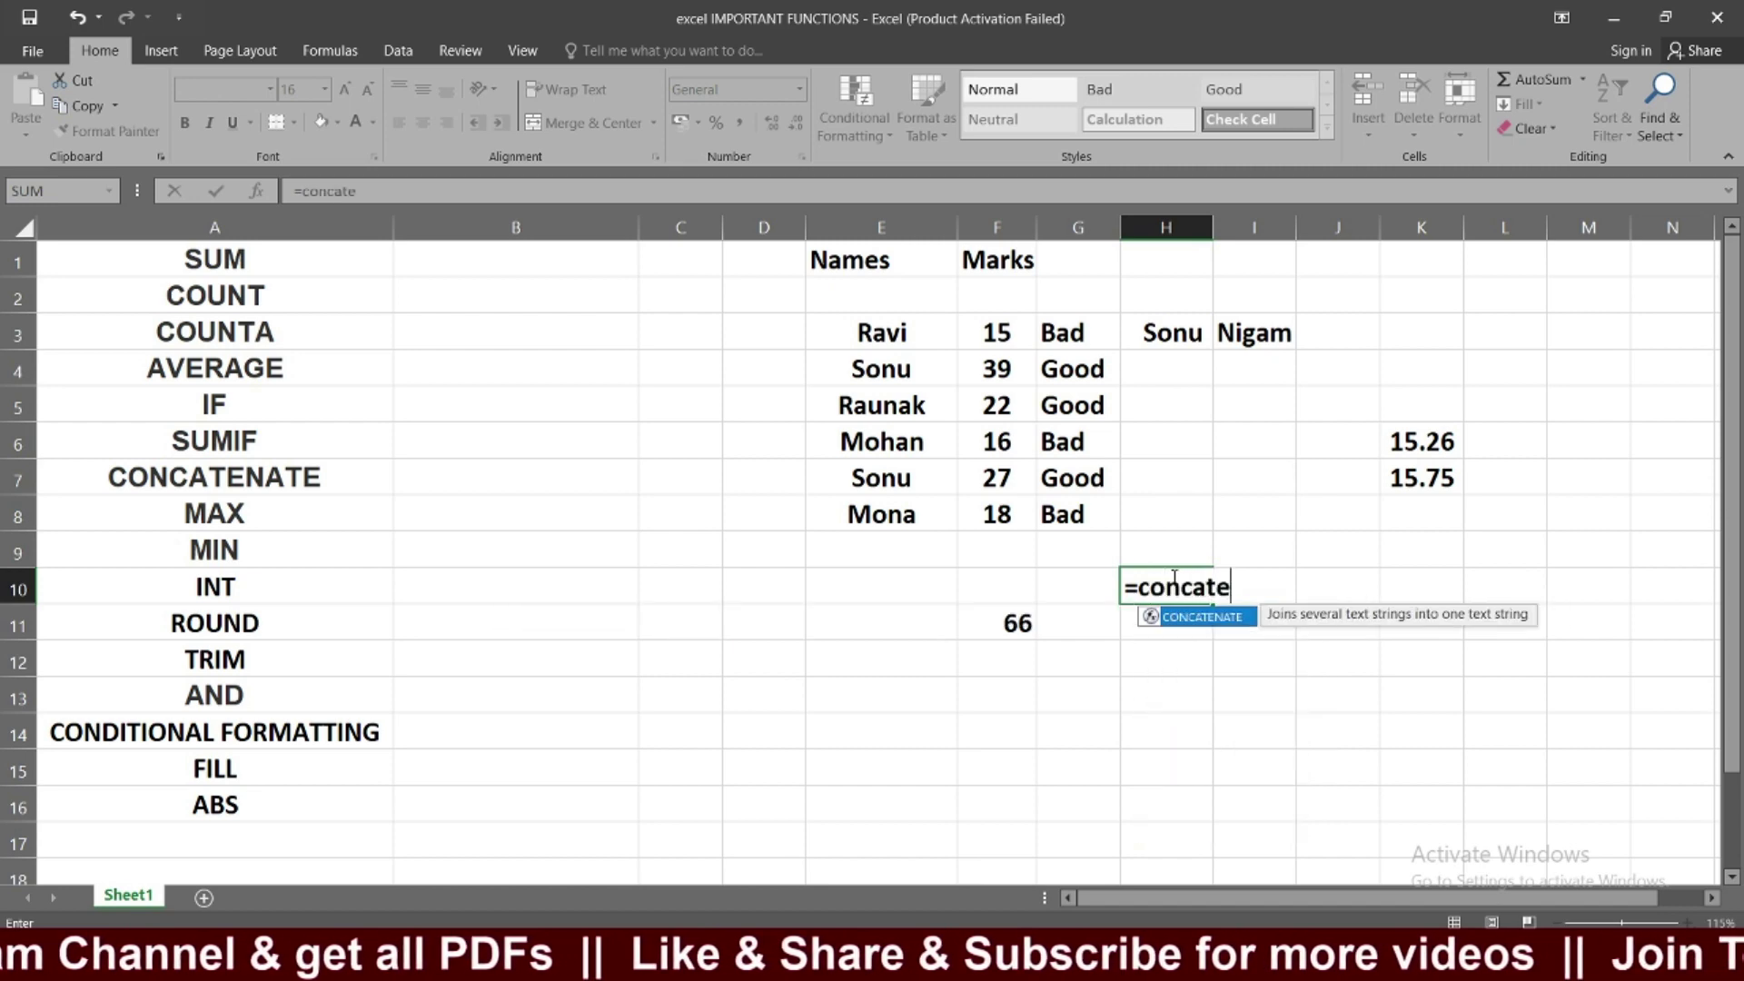
text(nate)
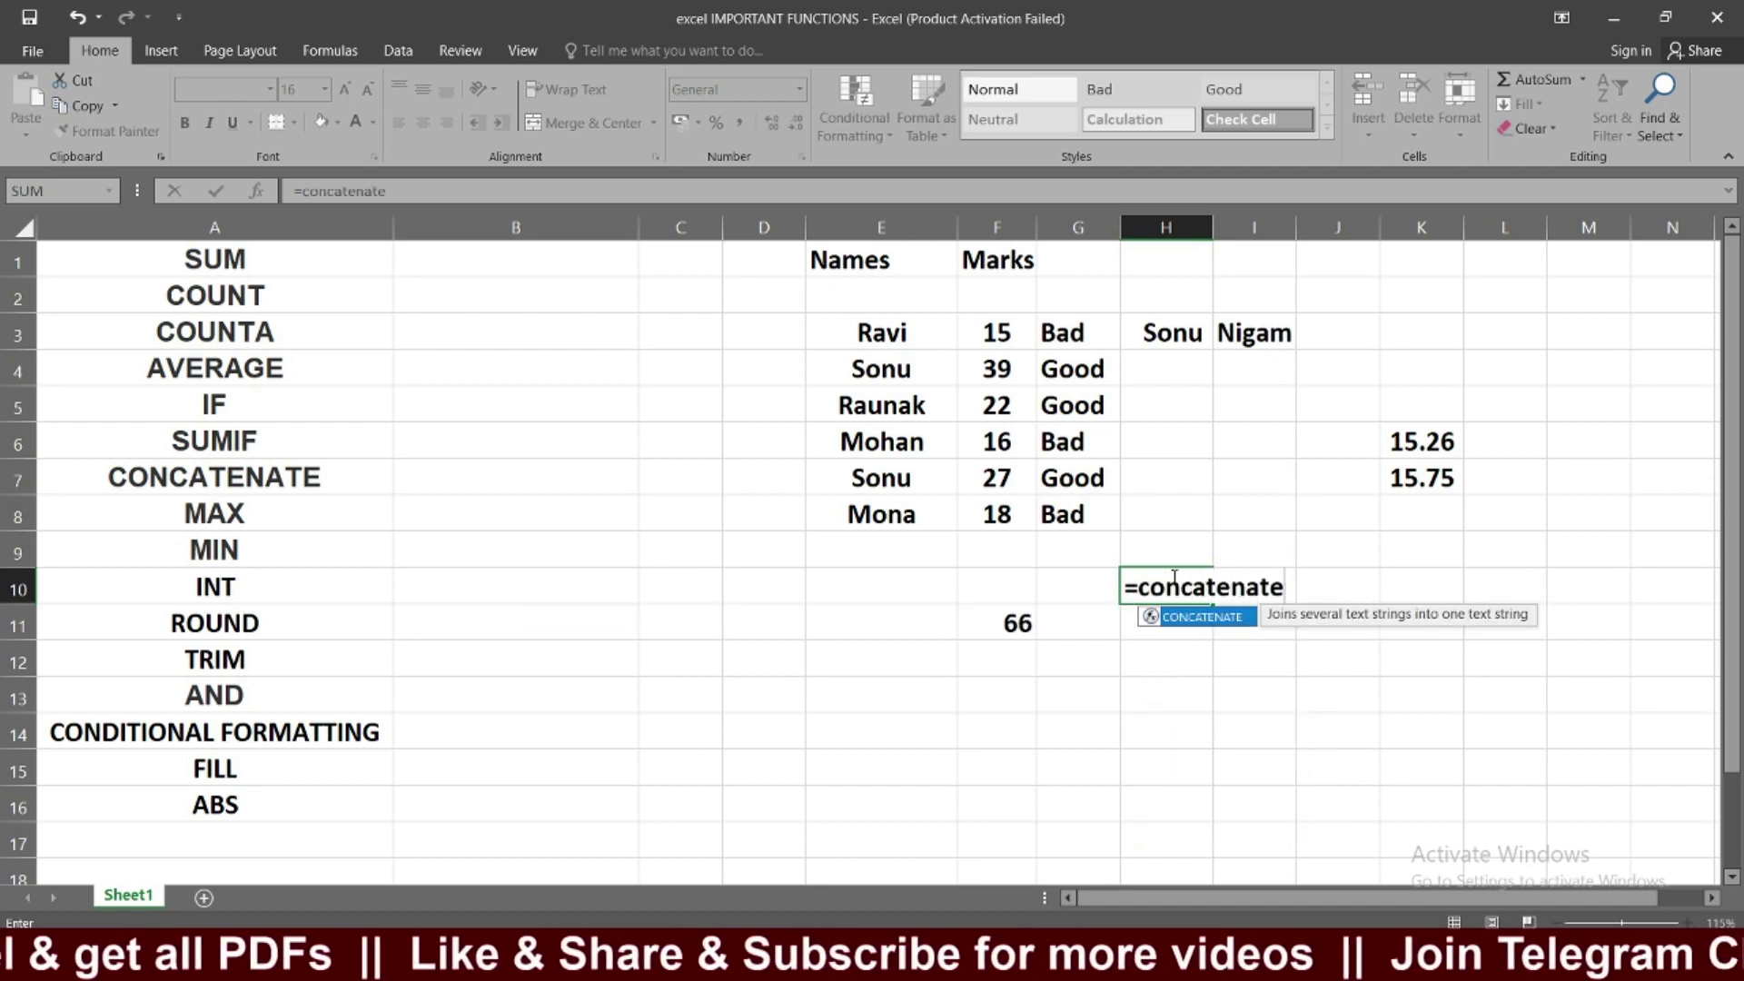
text(()
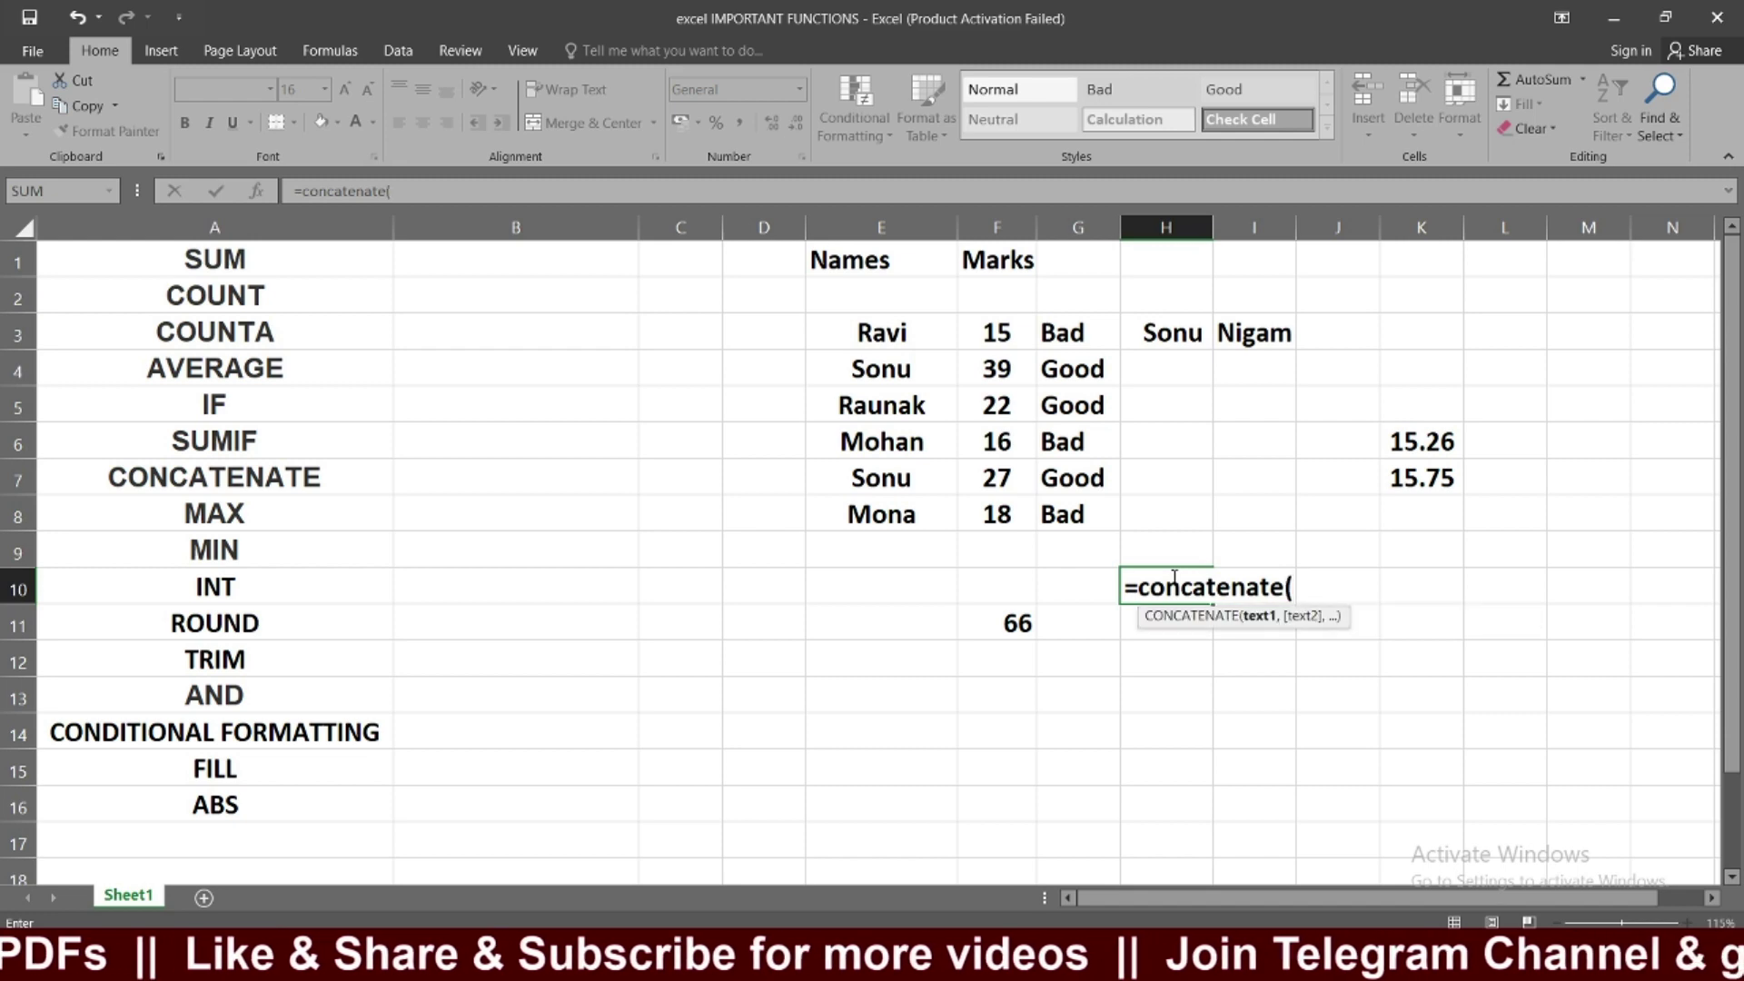
click(1175, 338)
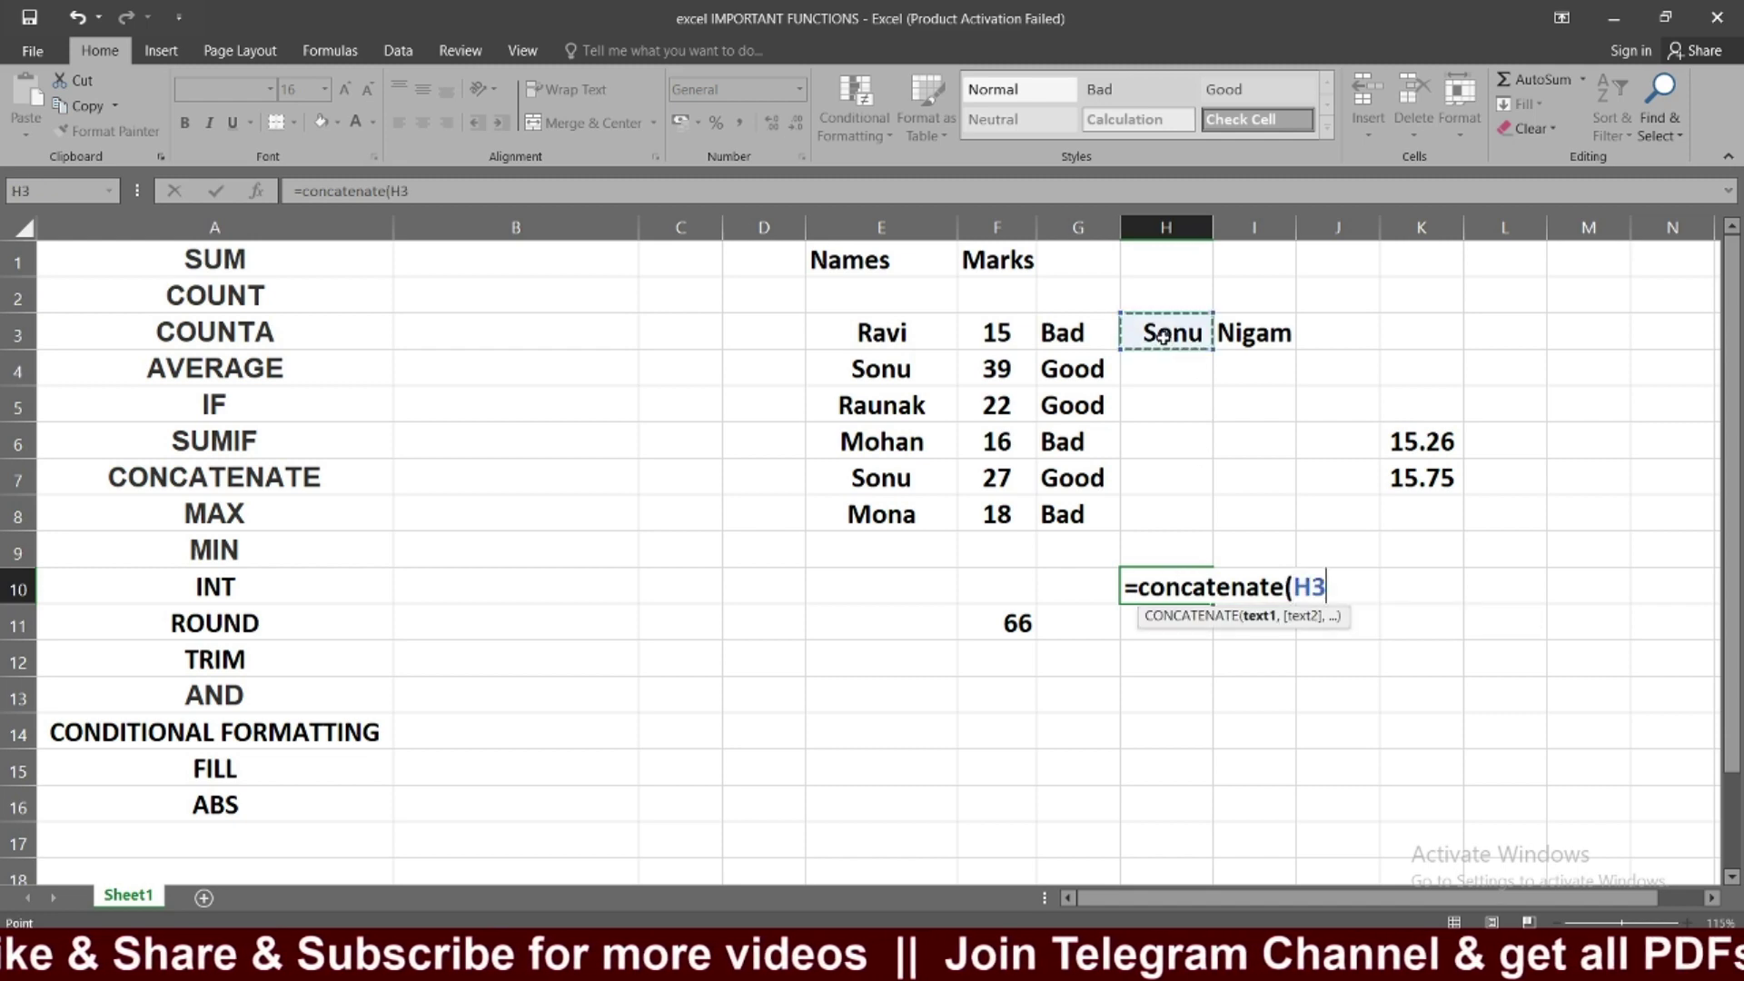
text(,)
click(1272, 334)
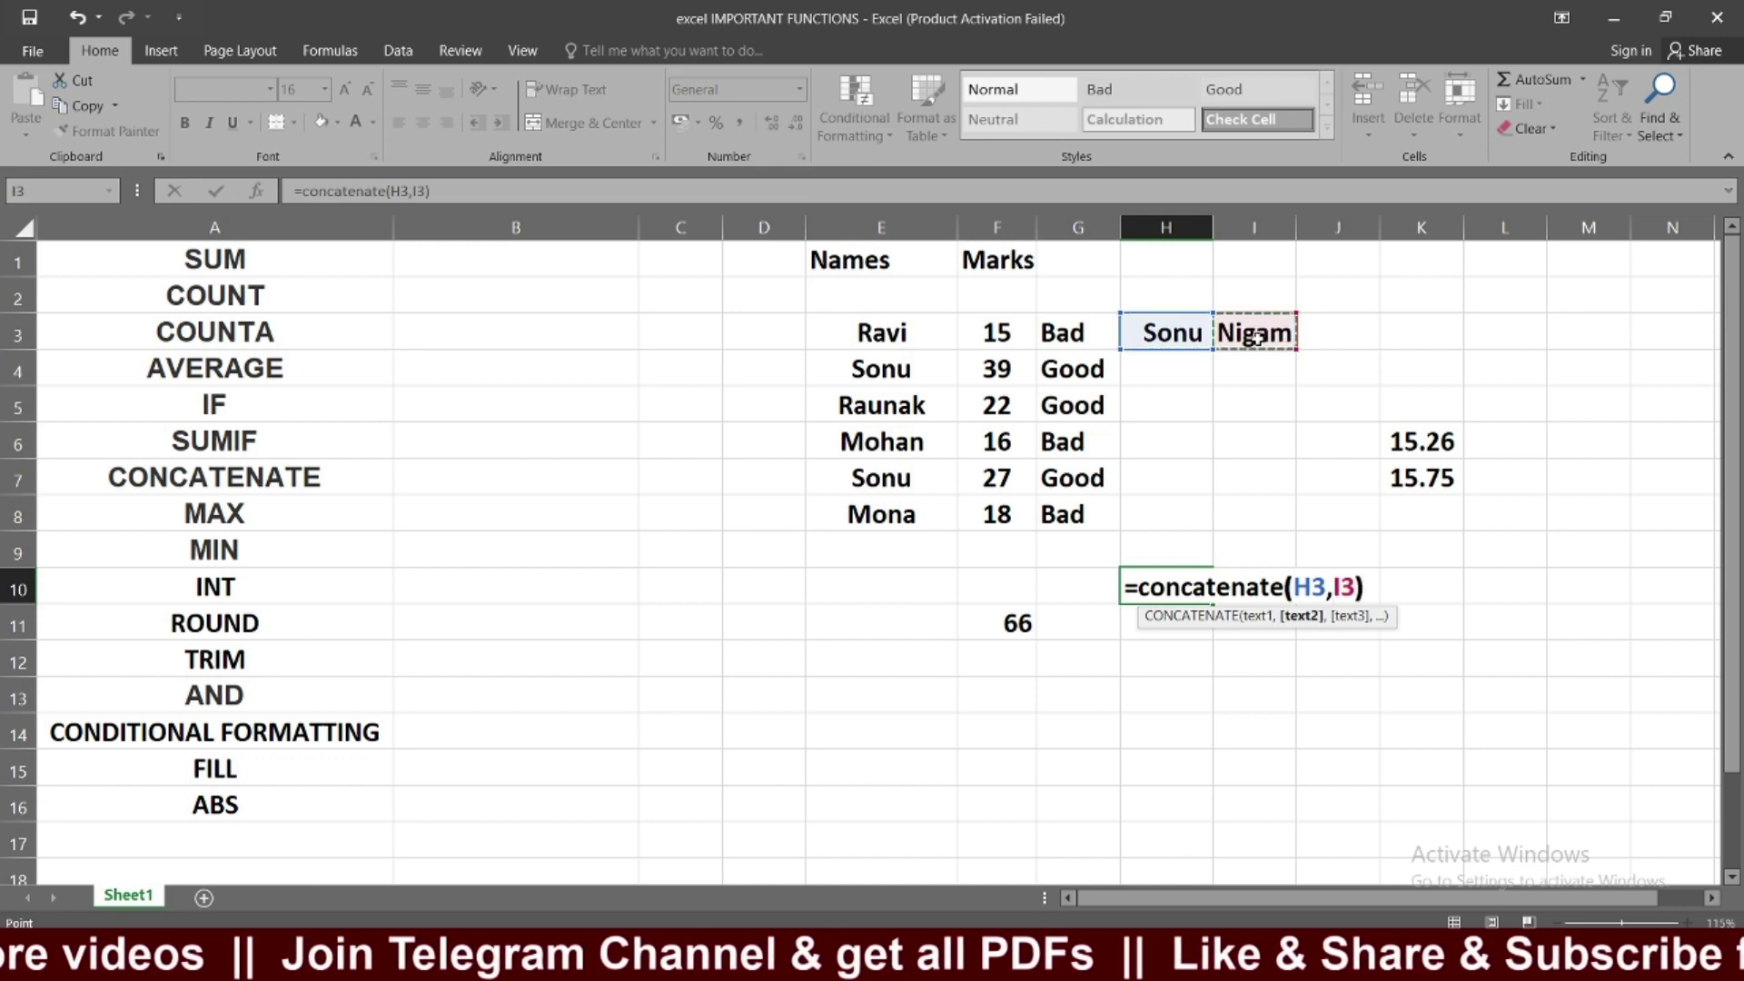
text())
key(Return)
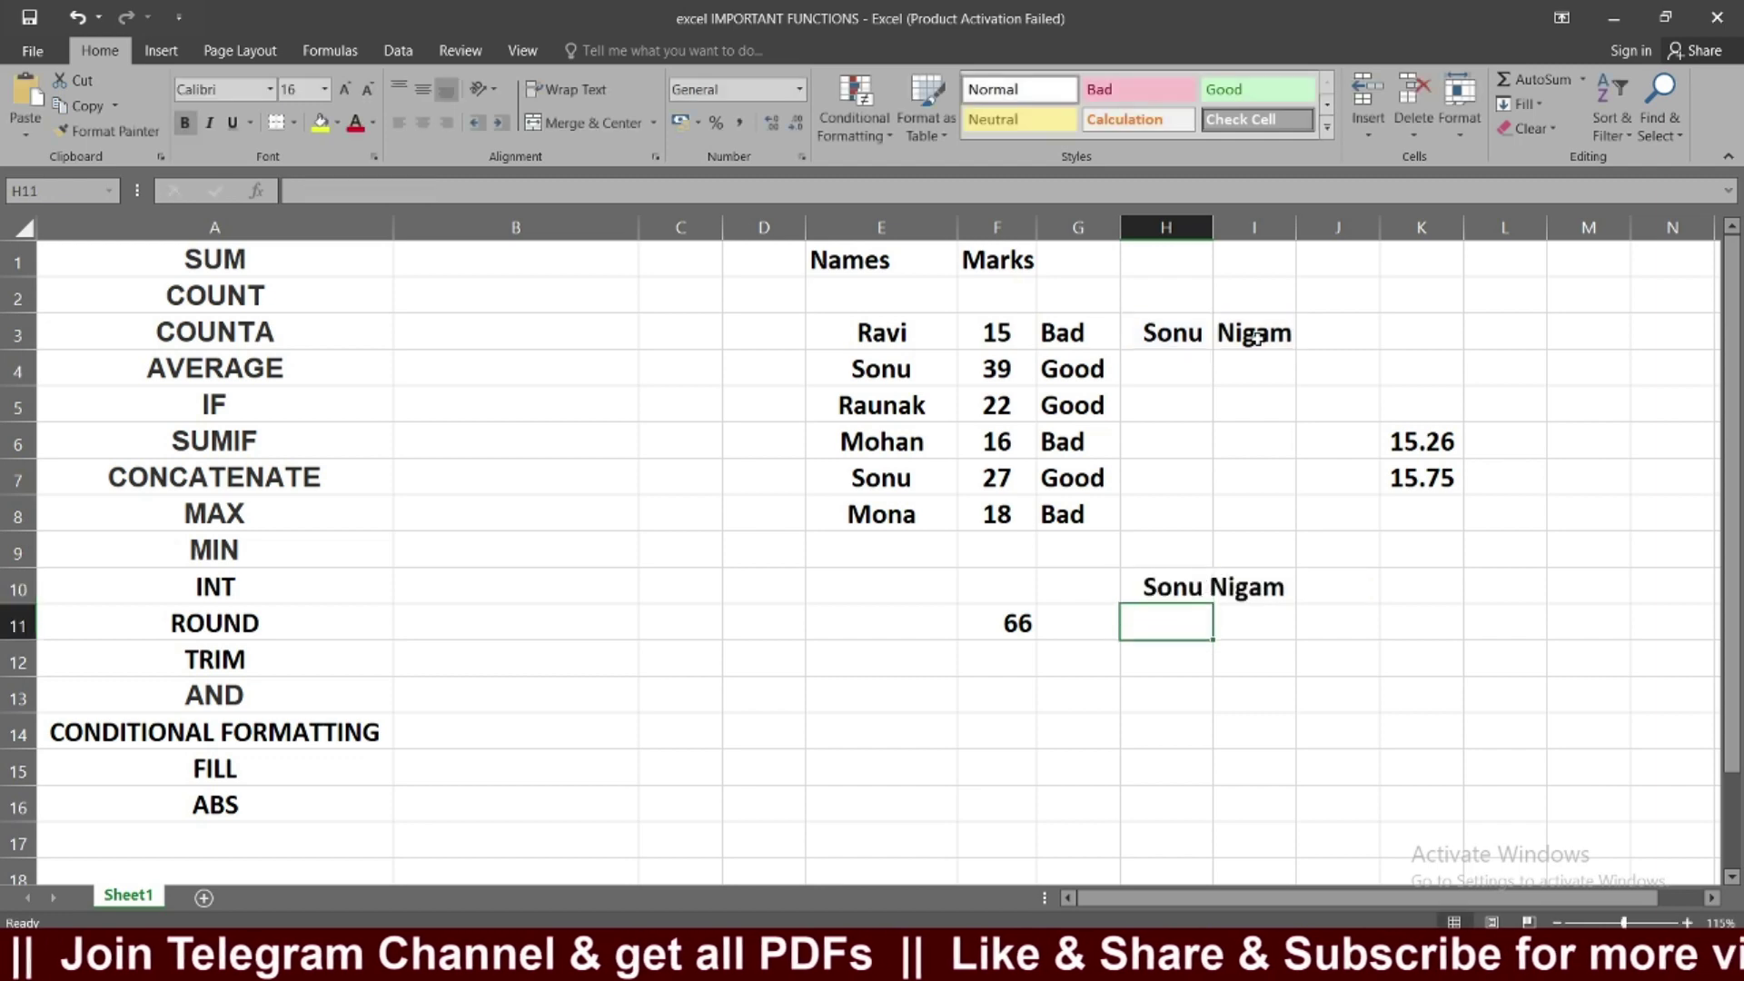
Step: Autofit column H to fit the full name and review the CONCATENATE formula
click(1185, 599)
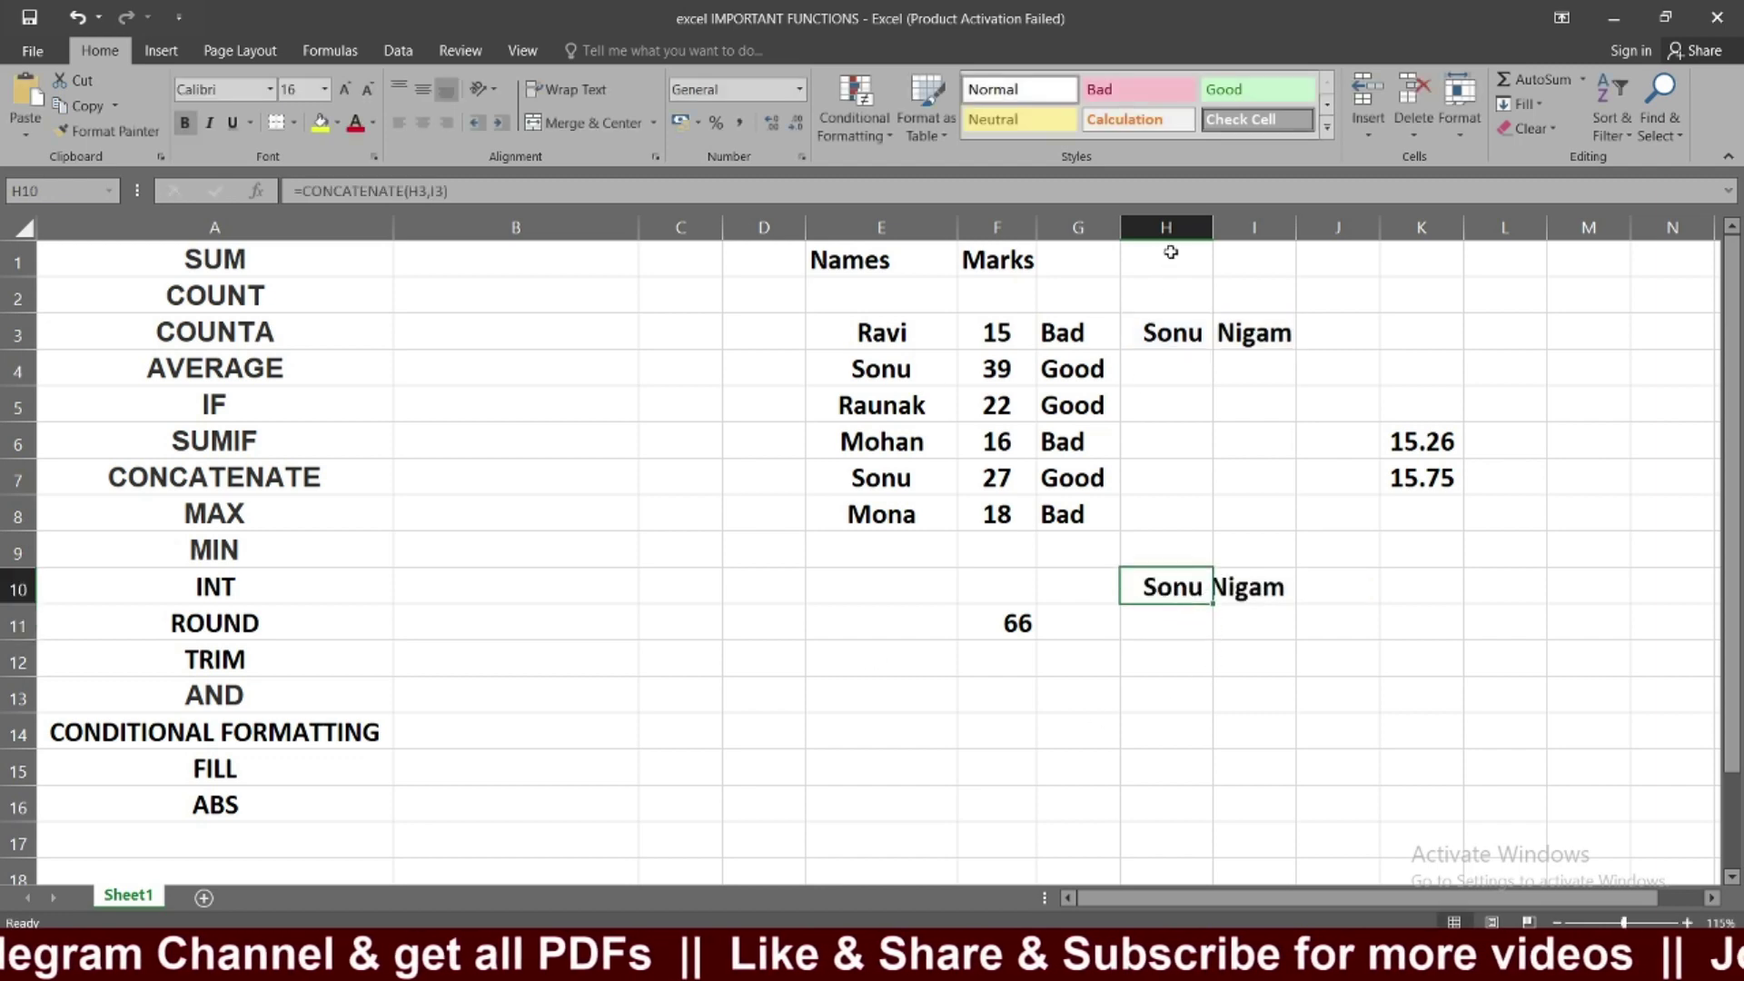
double_click(1213, 224)
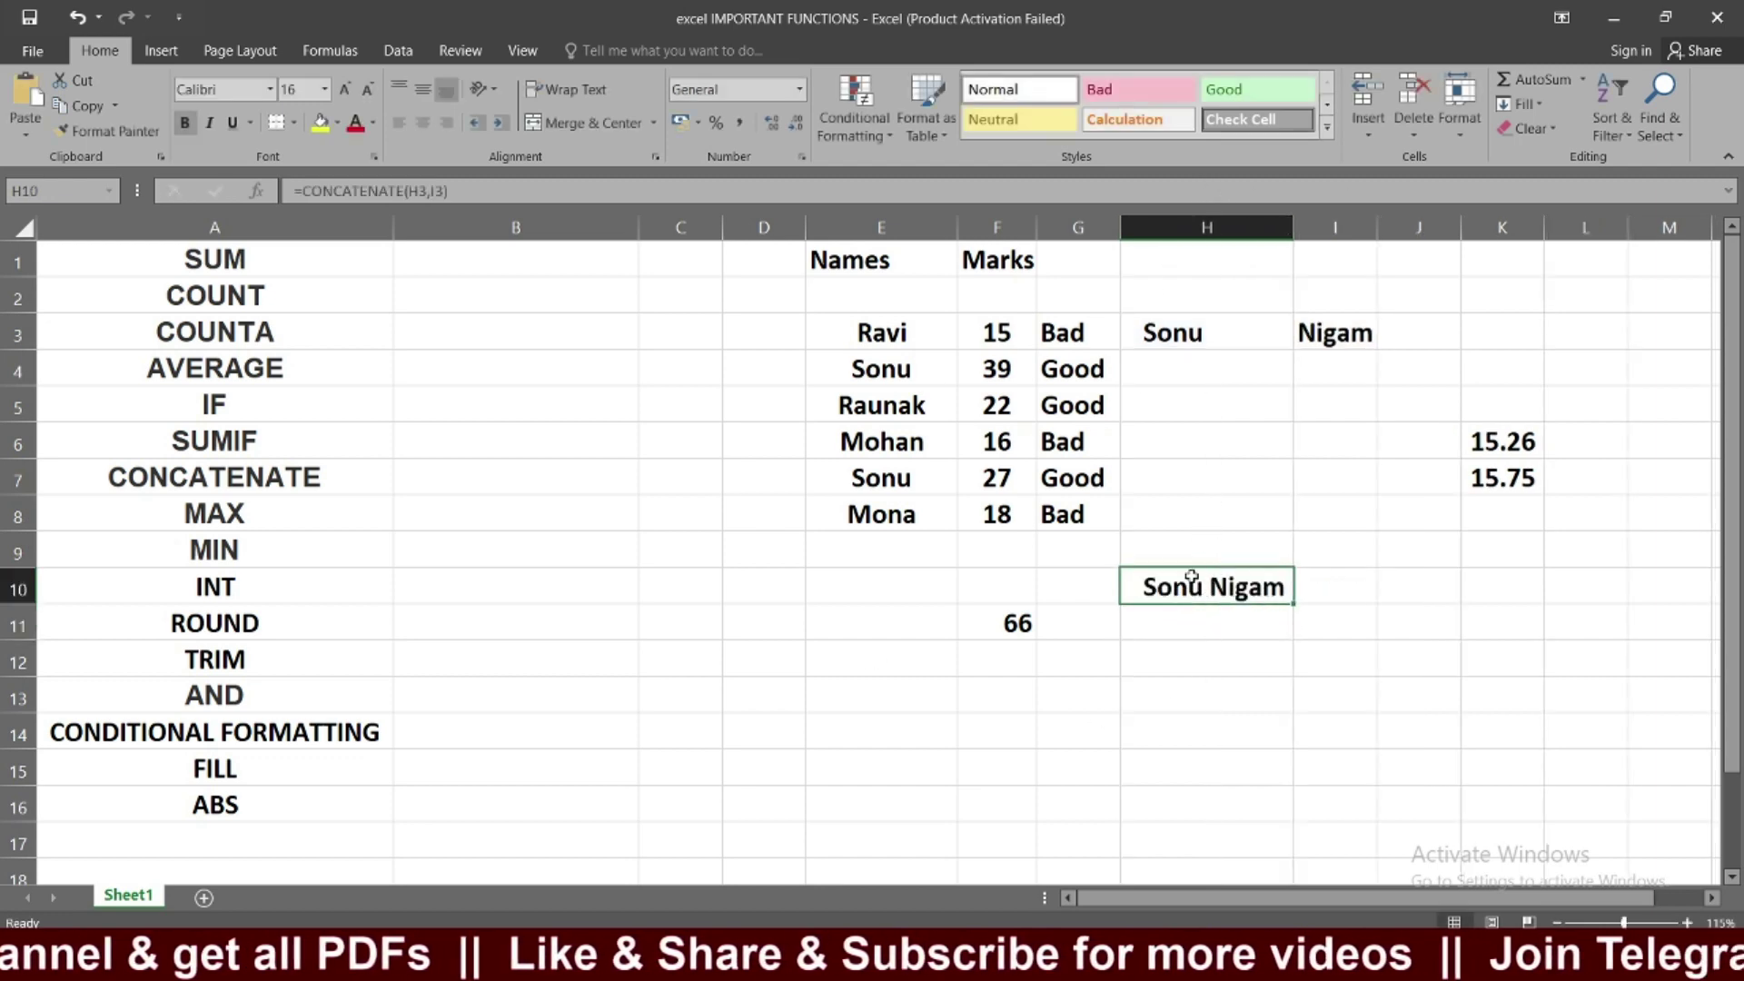
click(1199, 297)
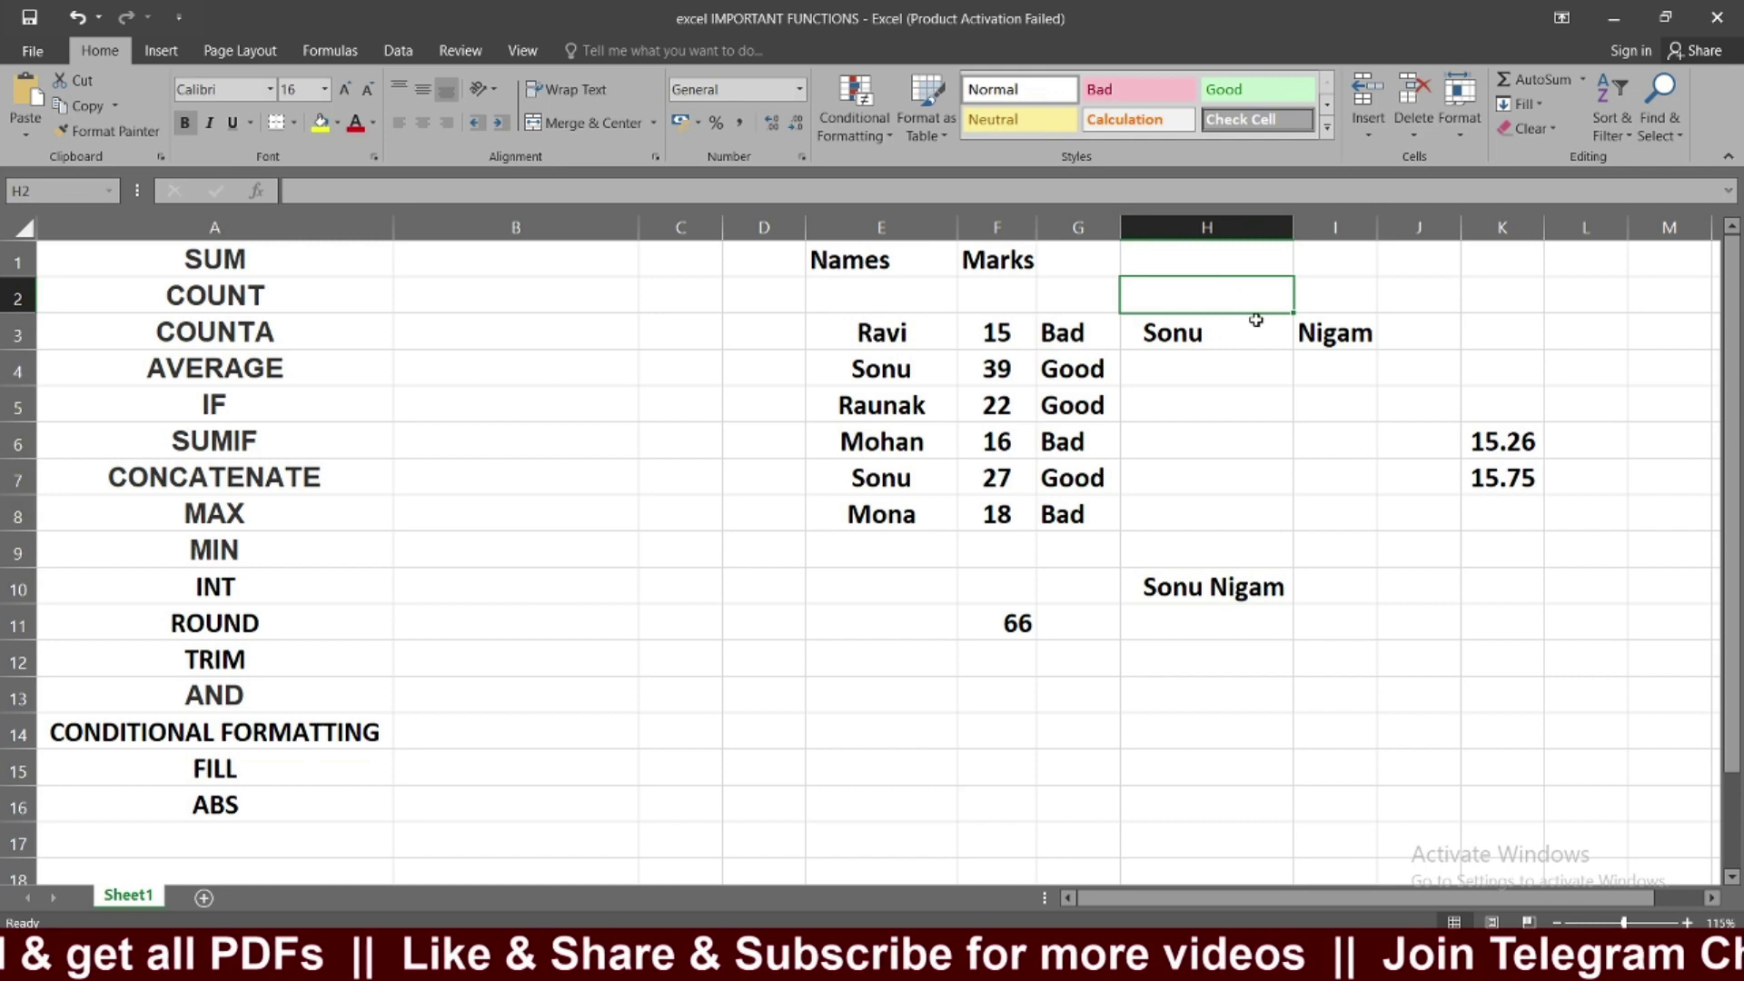
click(1244, 581)
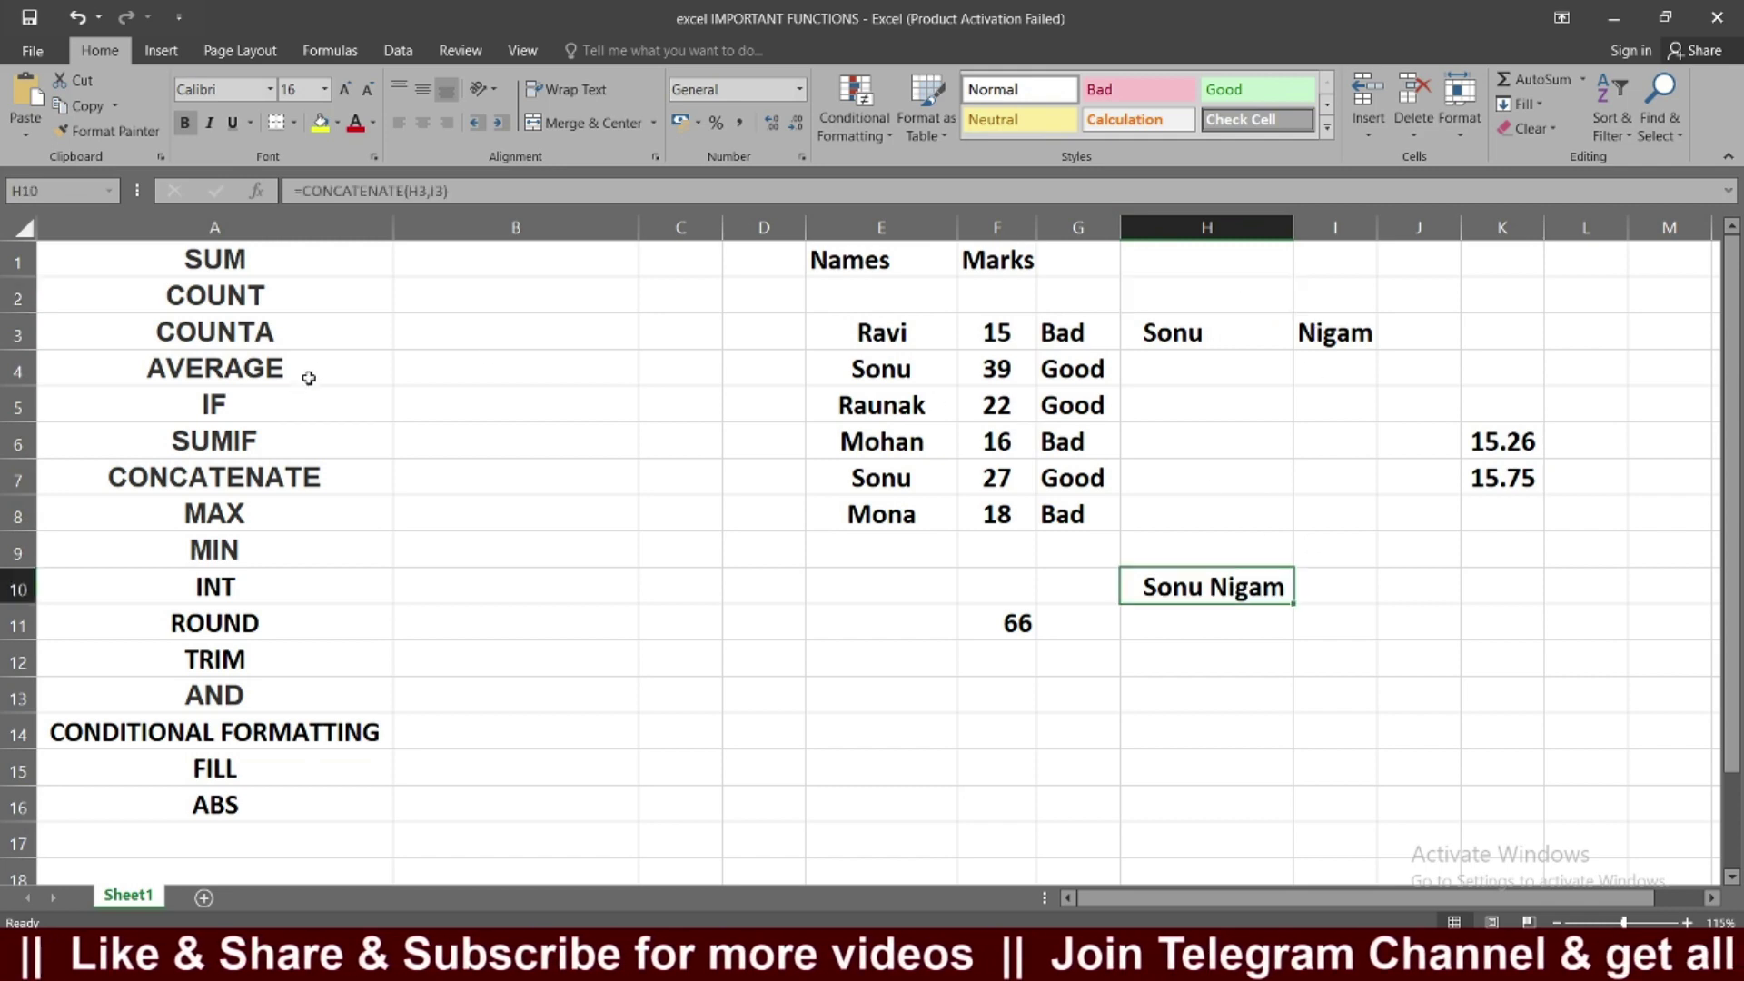
click(314, 473)
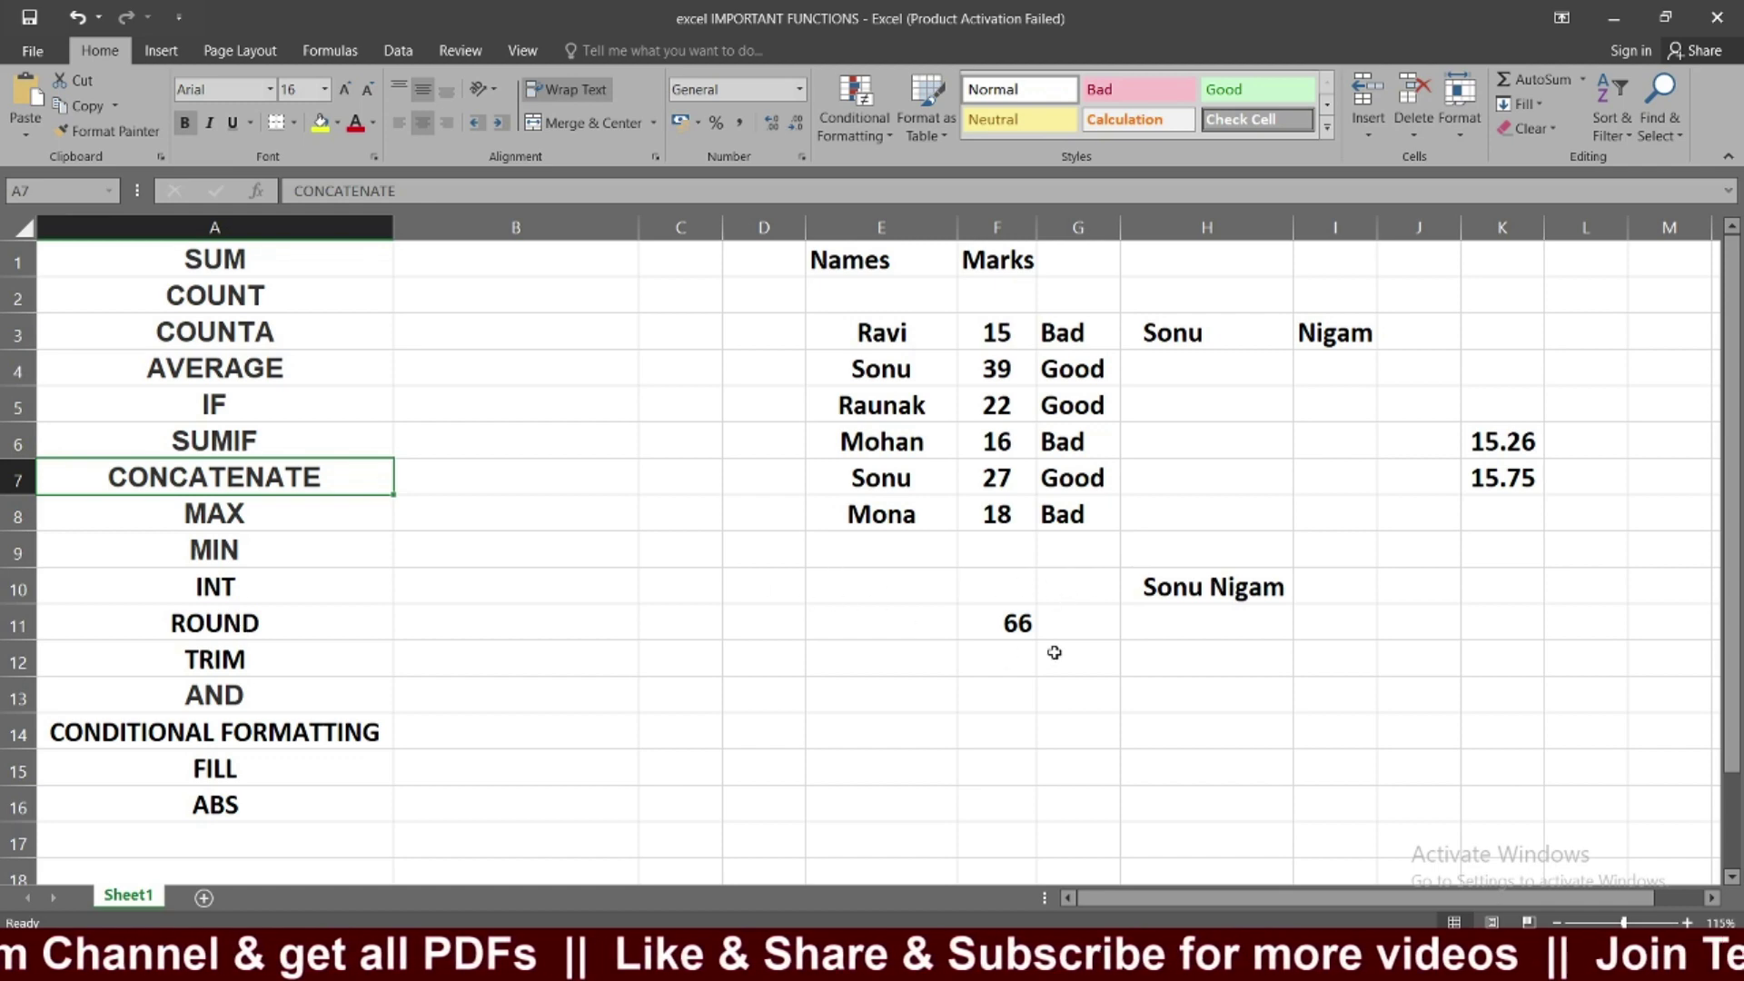
Step: Review the MAX and MIN labels in column A and highlight the marks in F3:F8
click(228, 522)
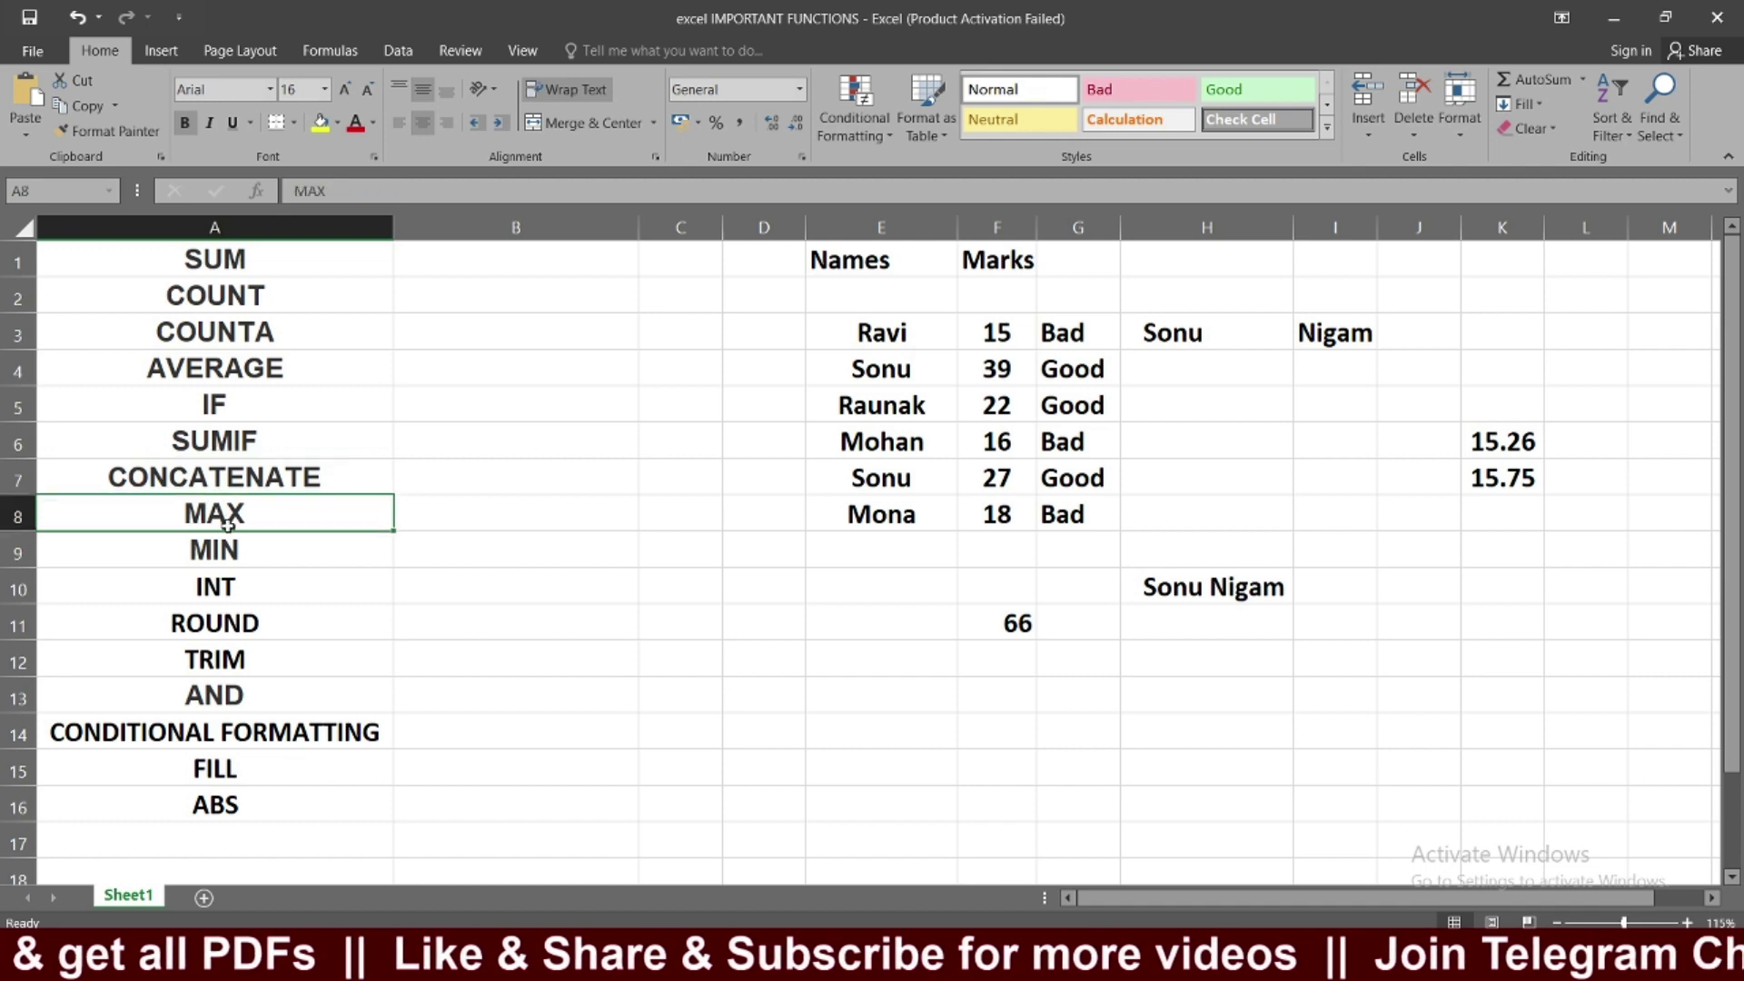
click(264, 552)
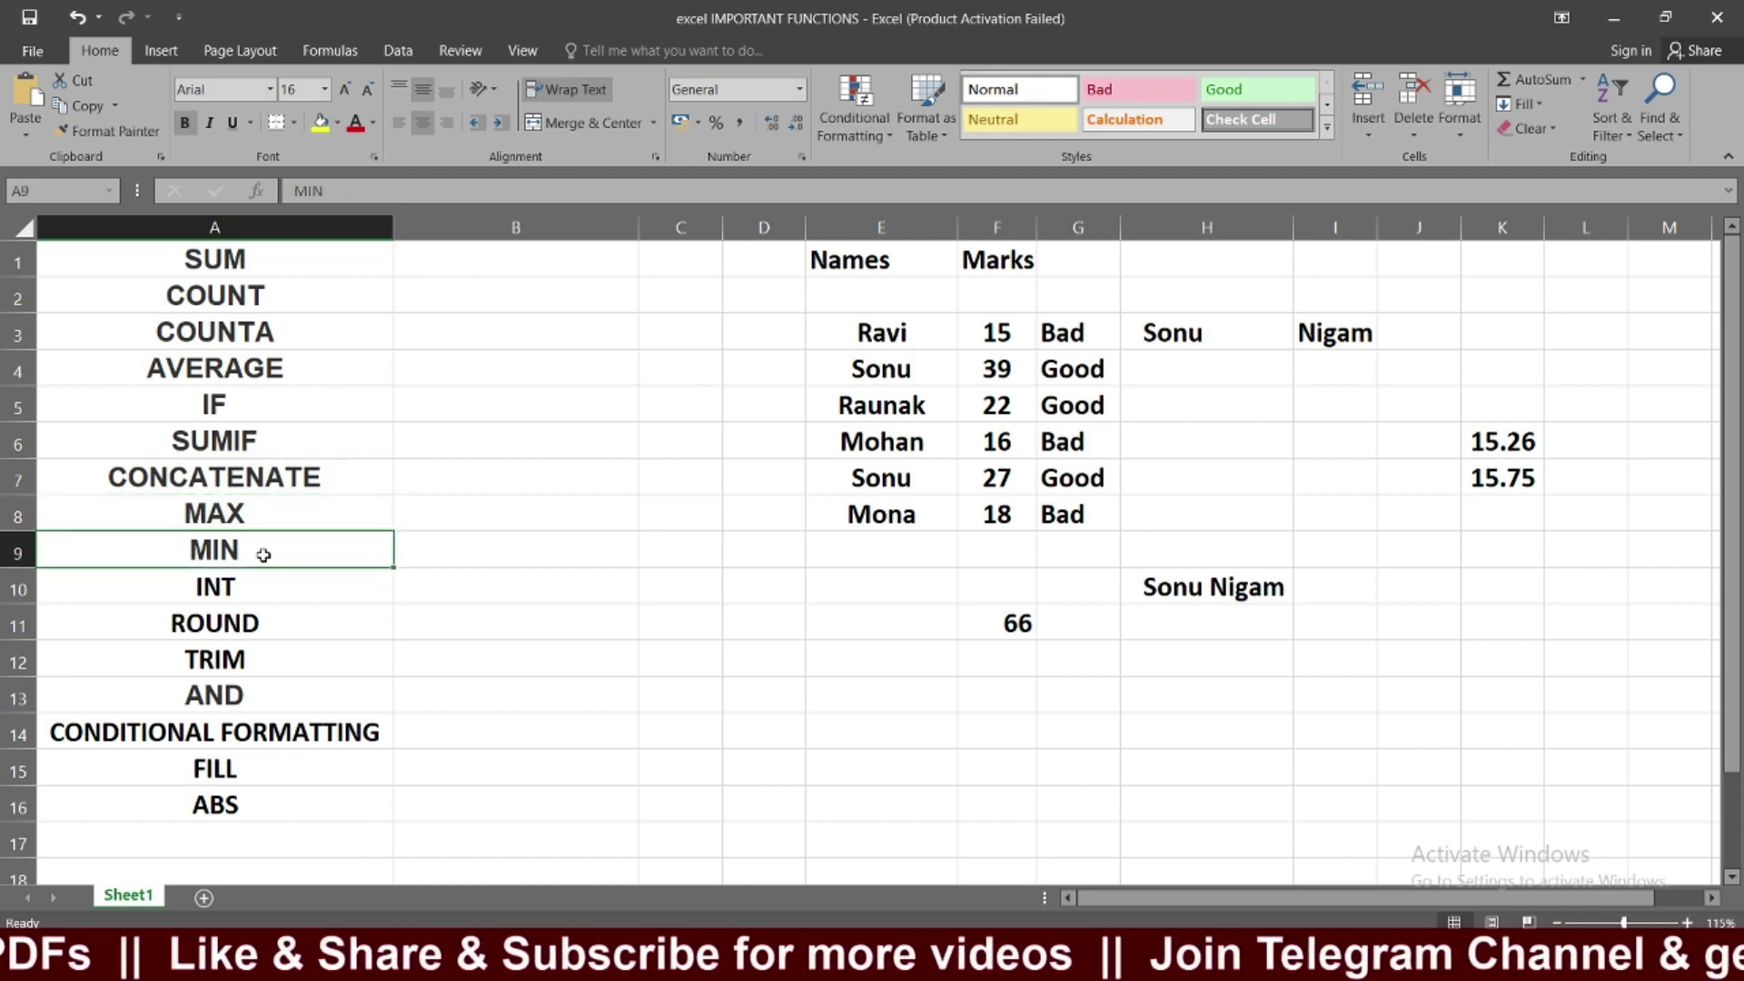
click(288, 514)
click(285, 537)
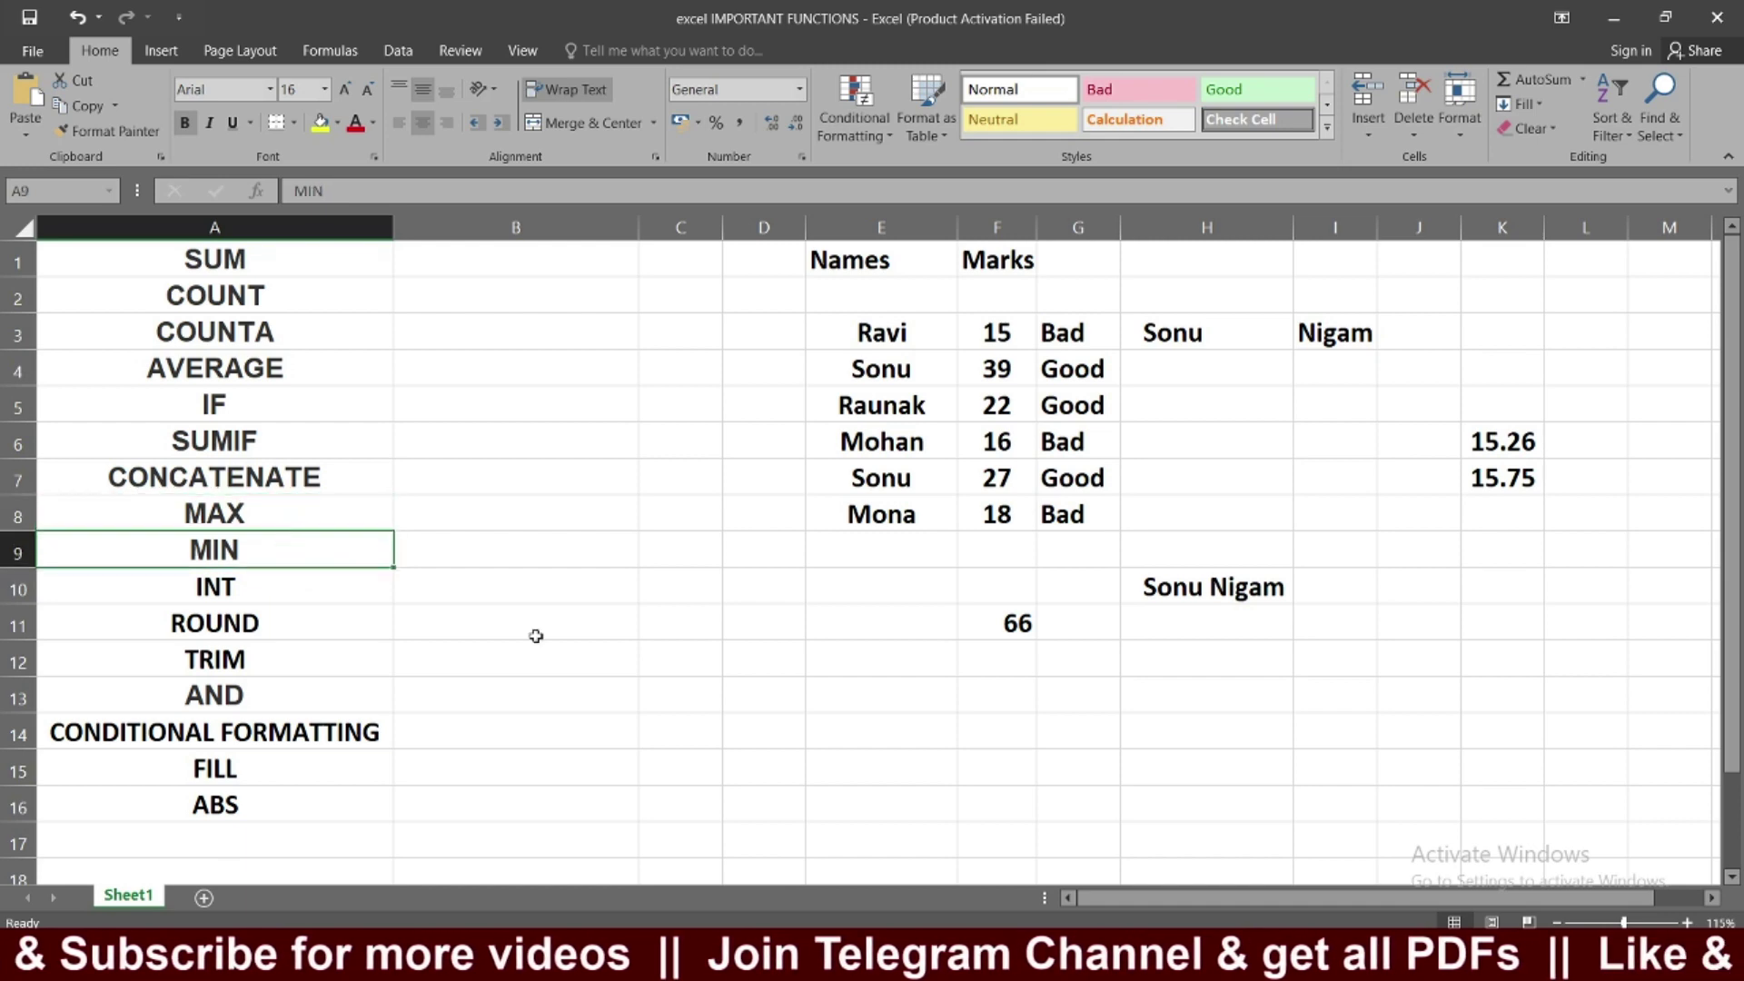
click(888, 667)
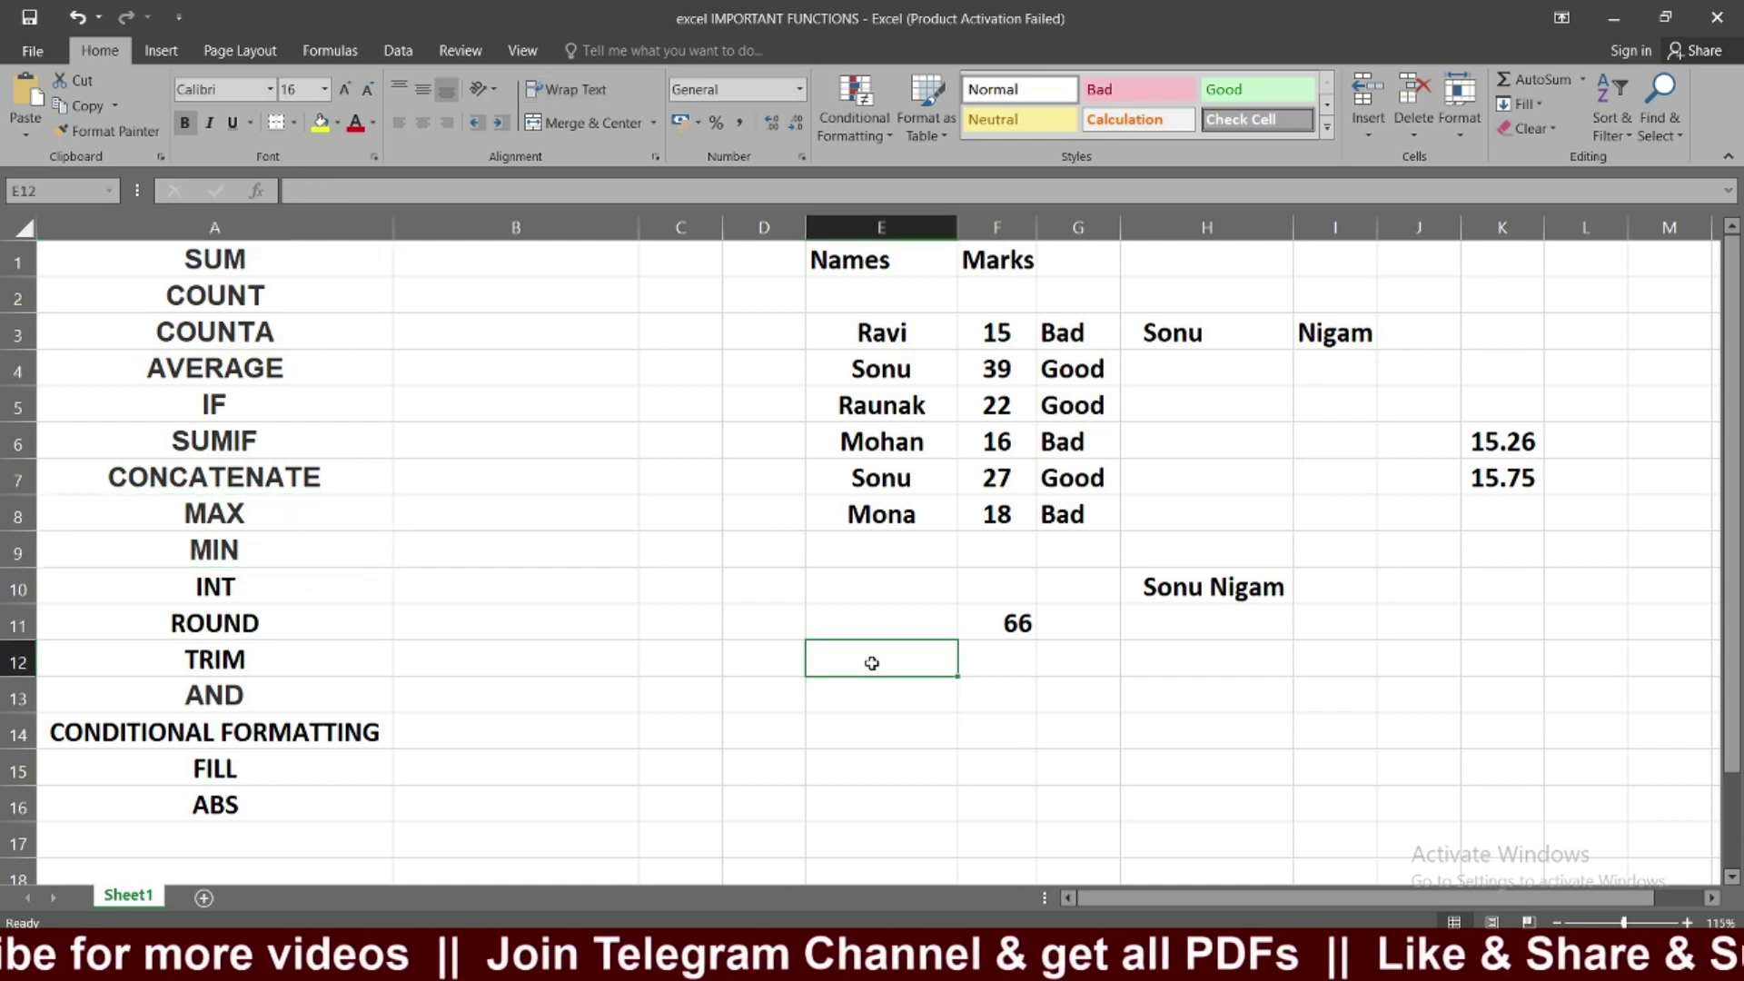
drag(964, 338, 996, 514)
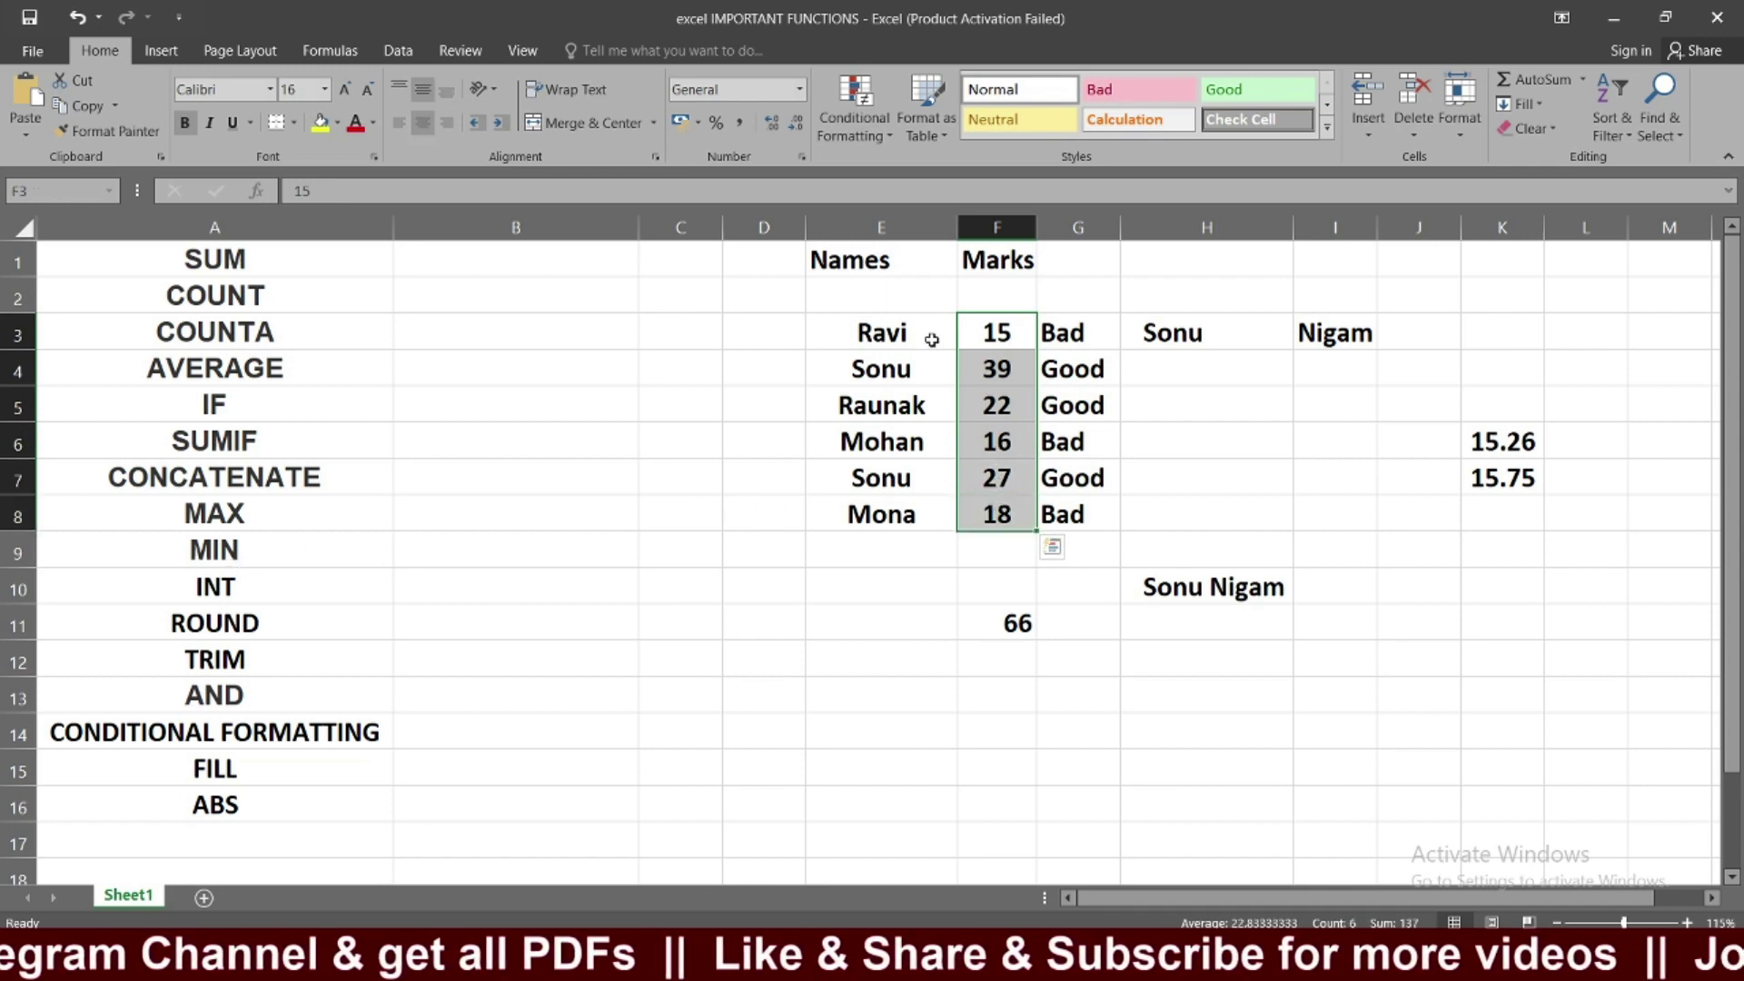
Step: Enter =MAX(F3:F8) in E12, confirming 39 as the highest mark
click(898, 662)
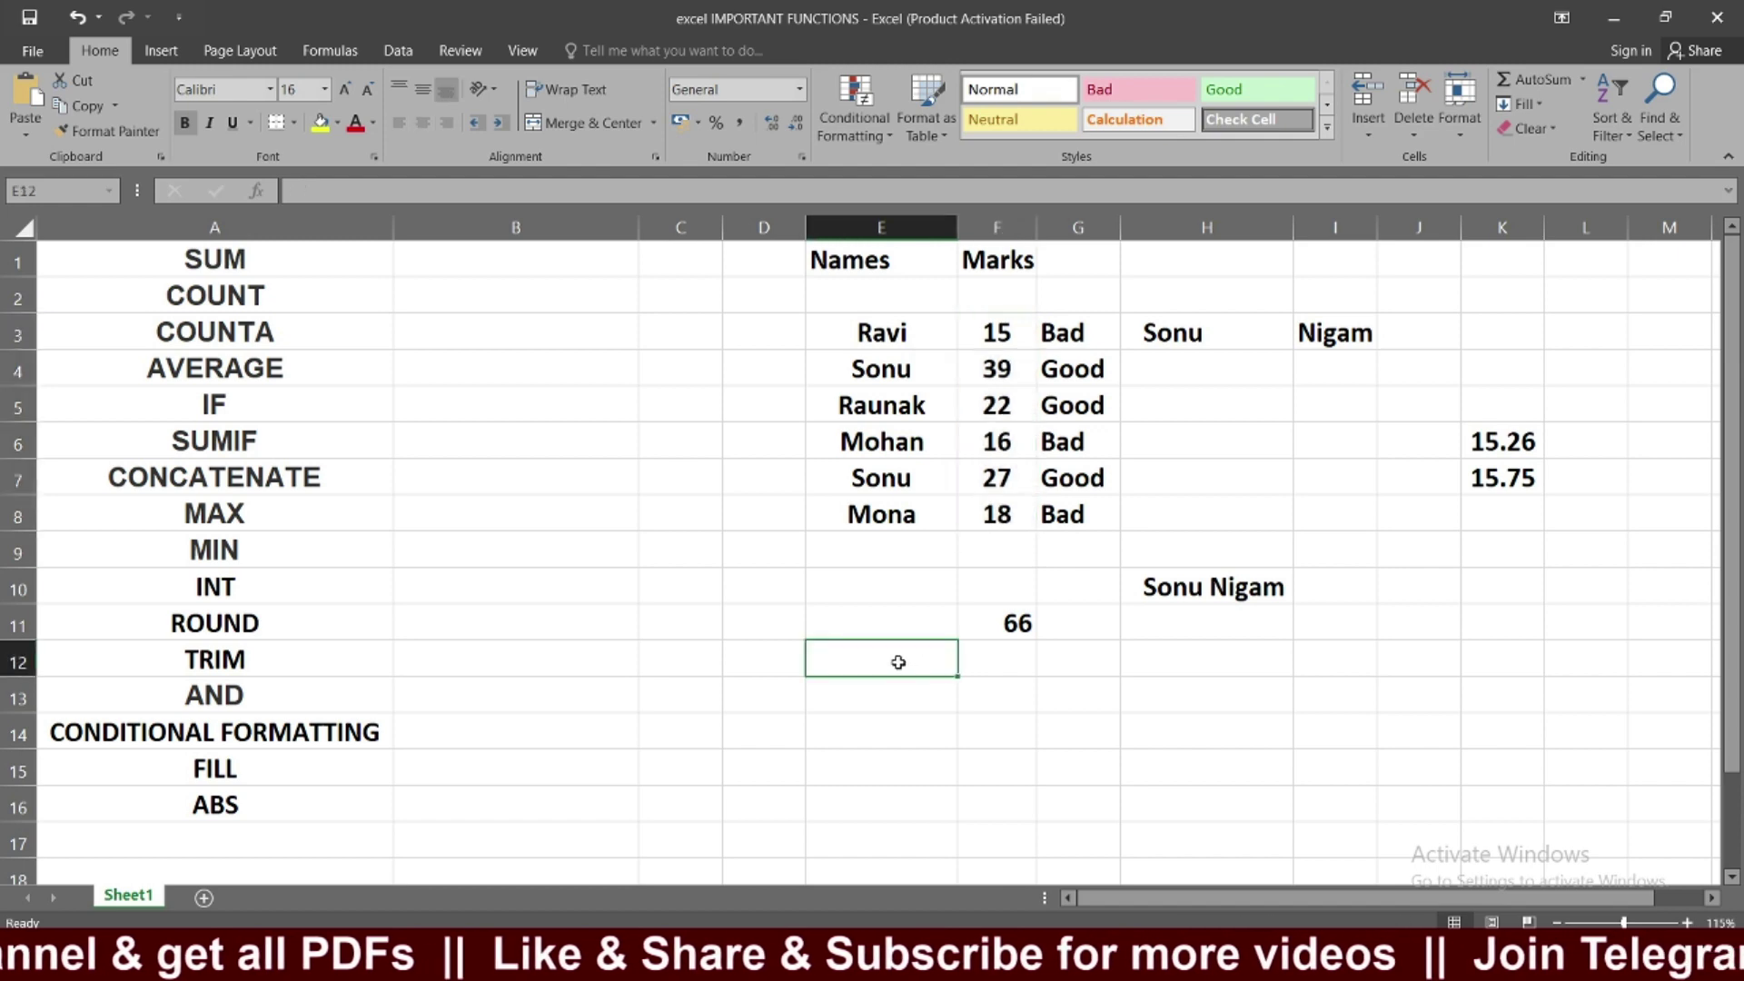
text(=)
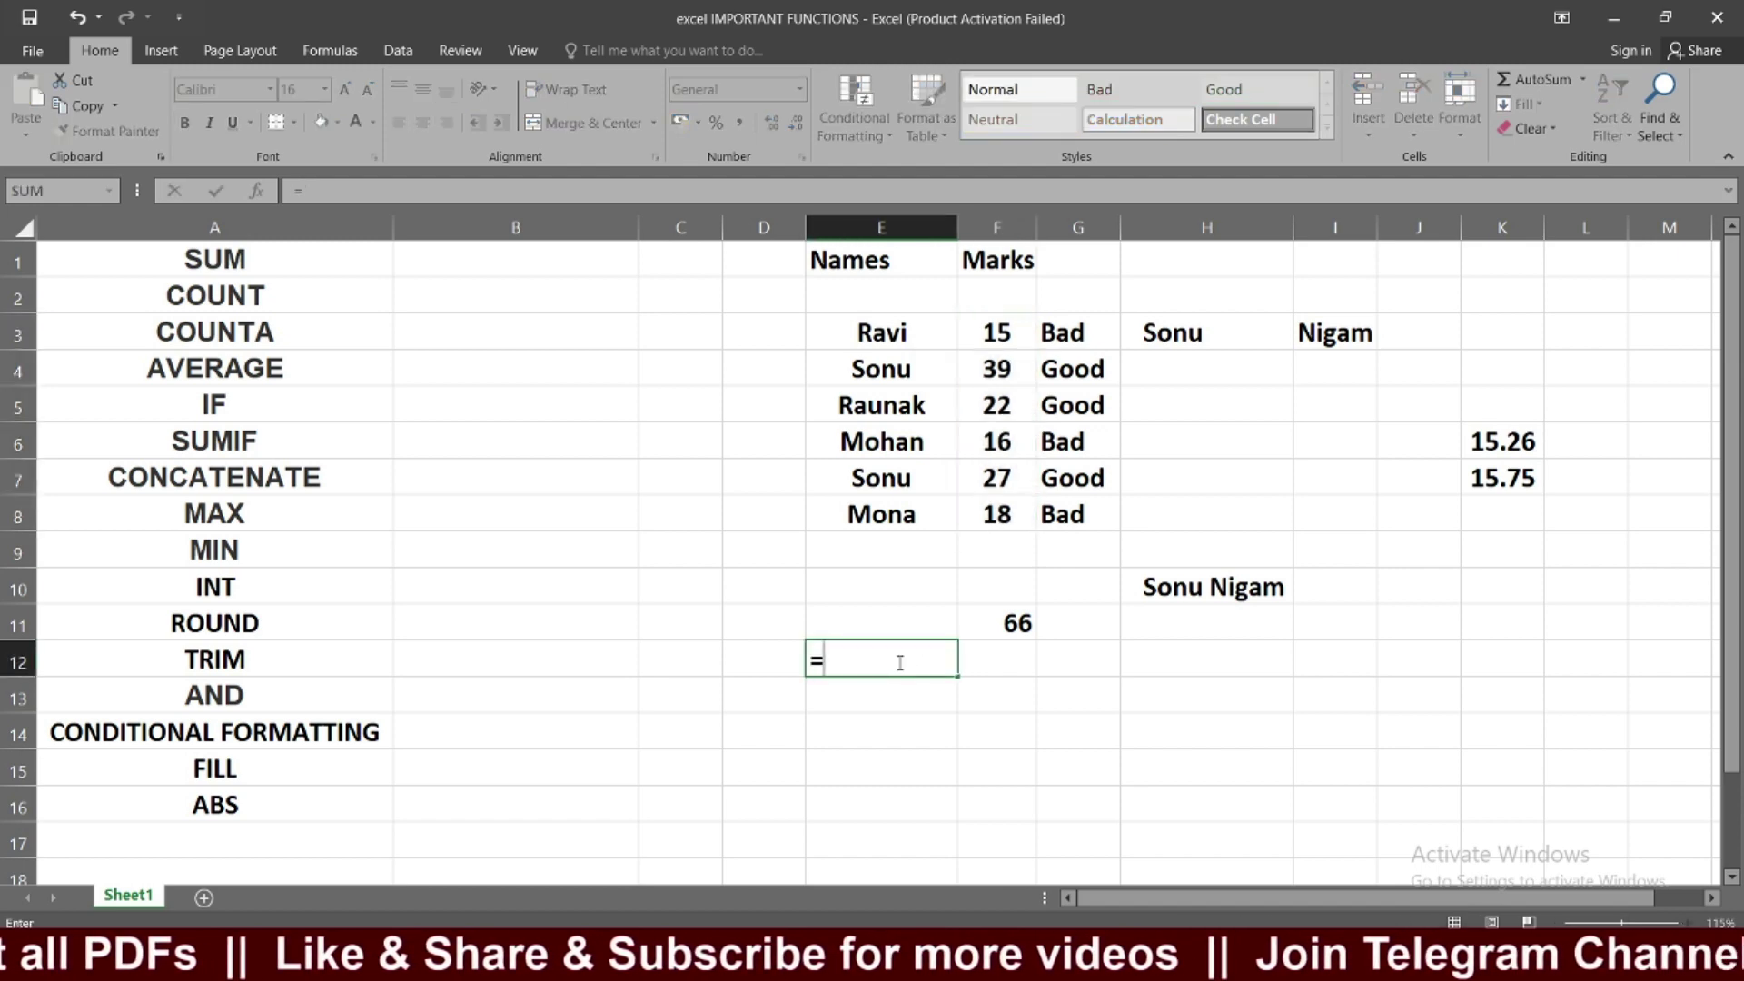
text(max)
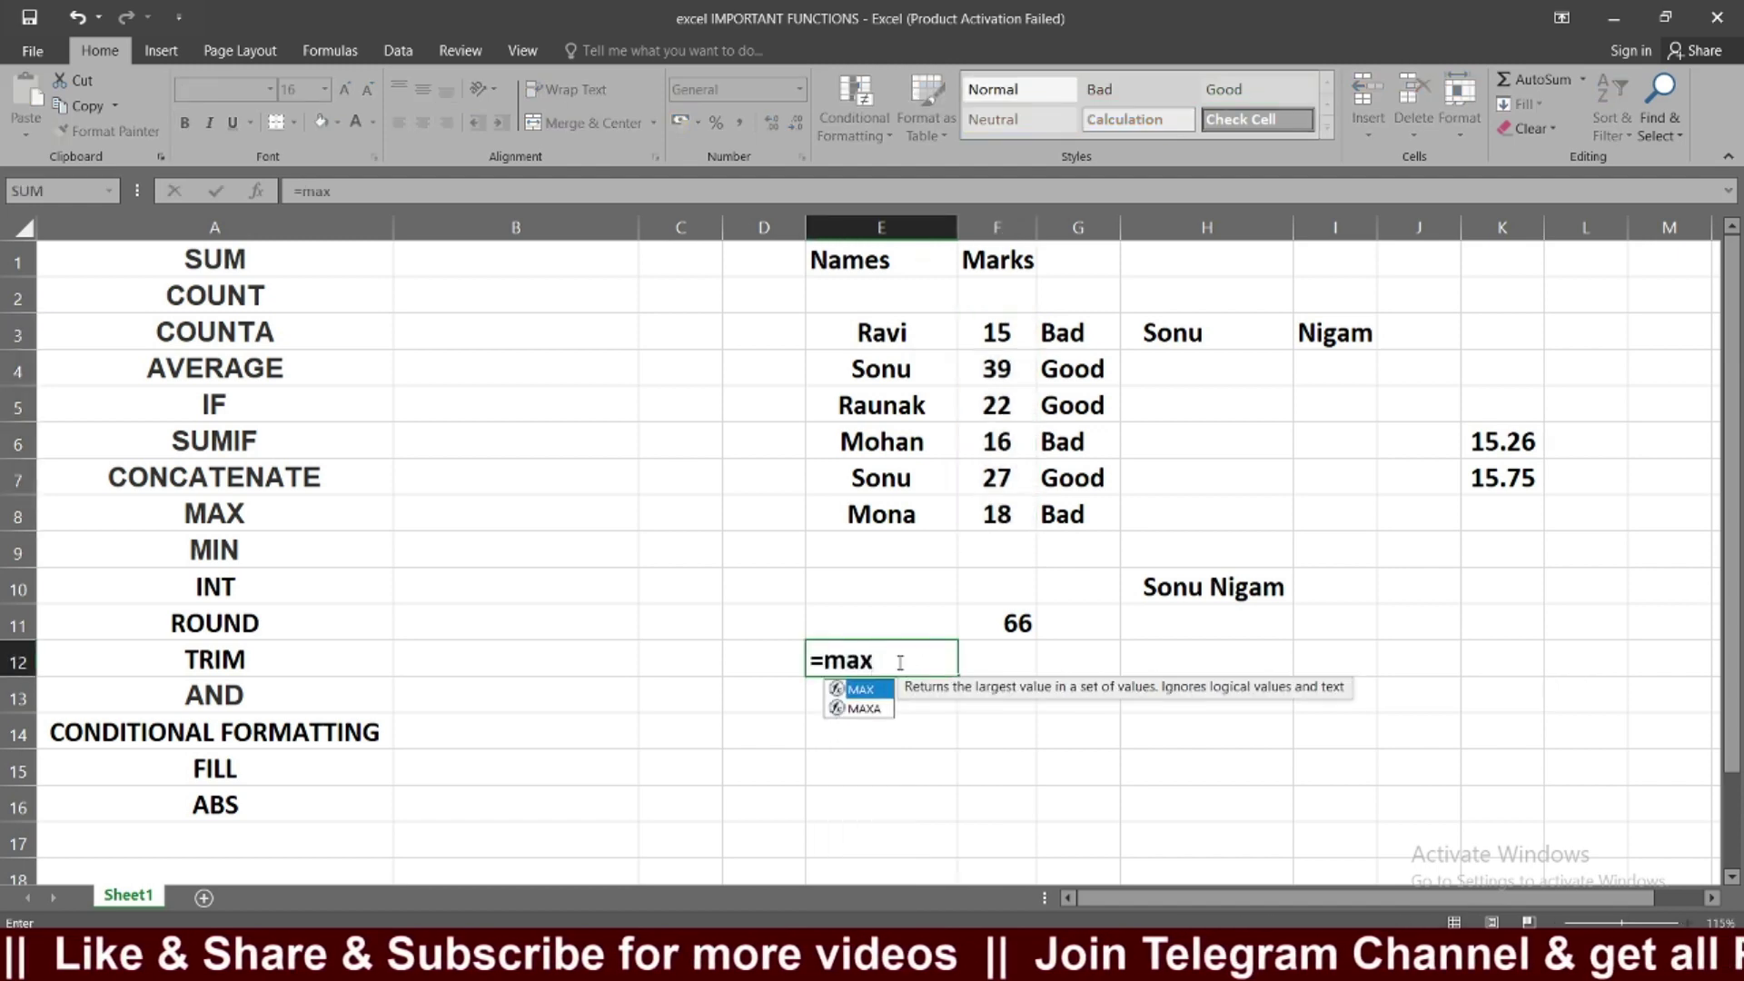
text(()
drag(996, 336, 995, 507)
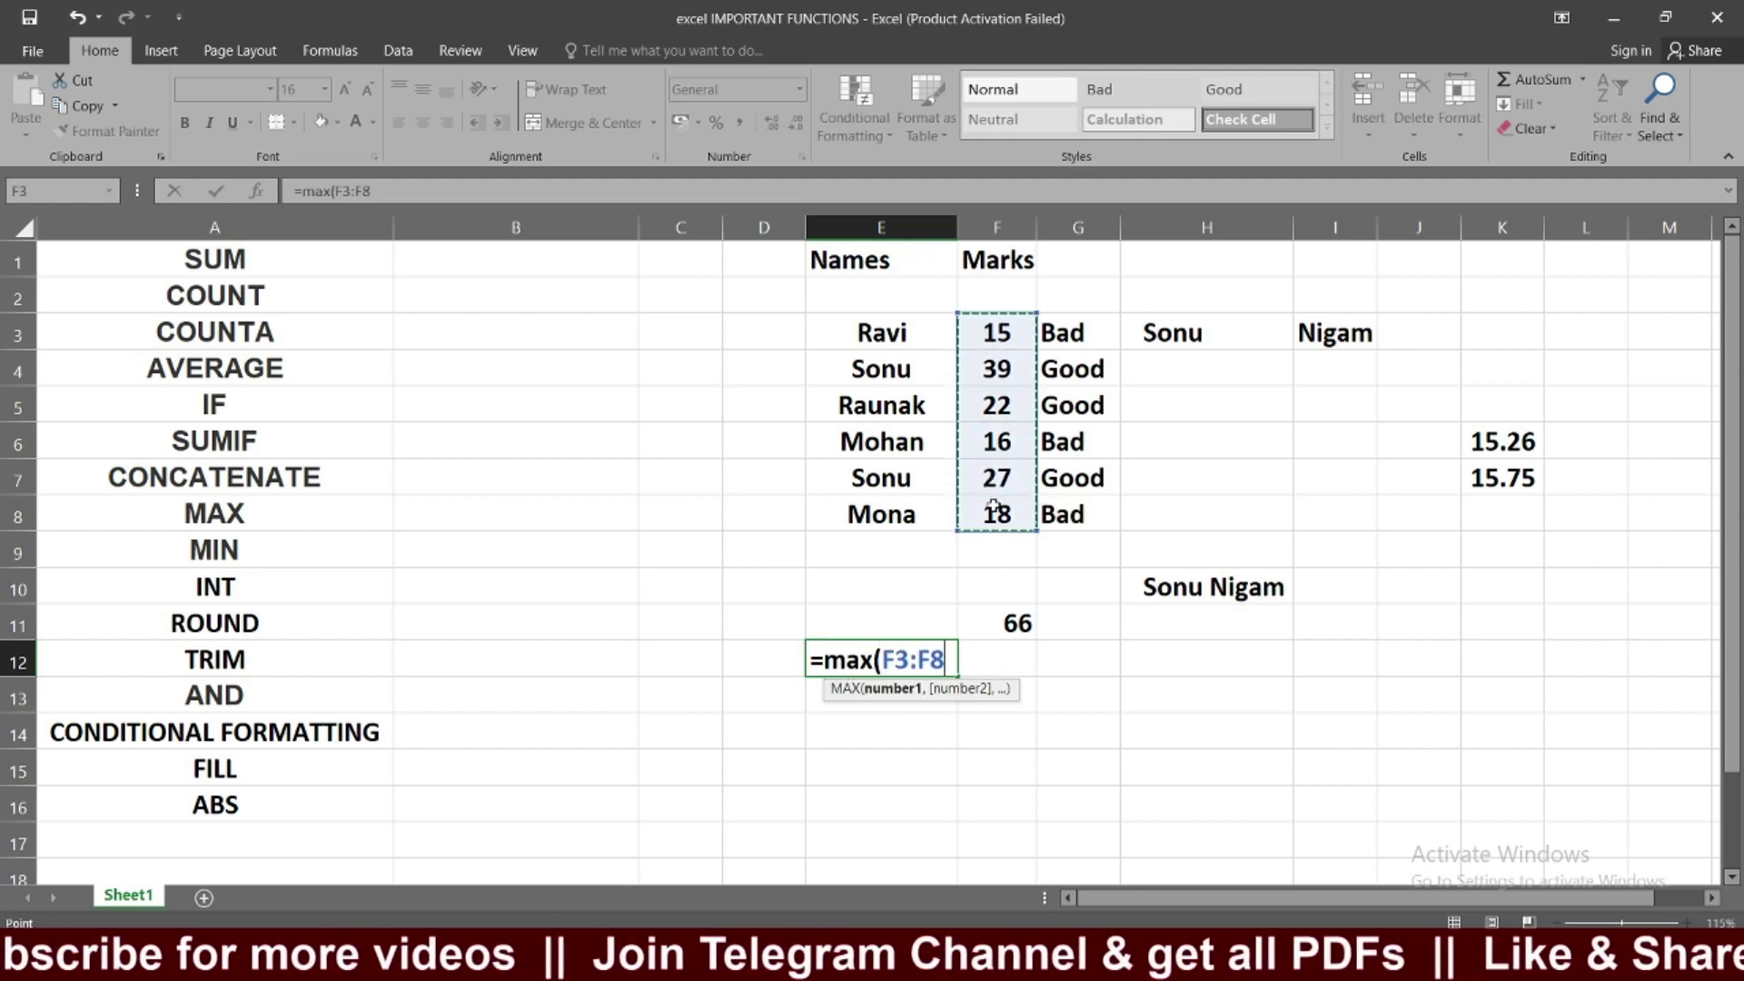
text())
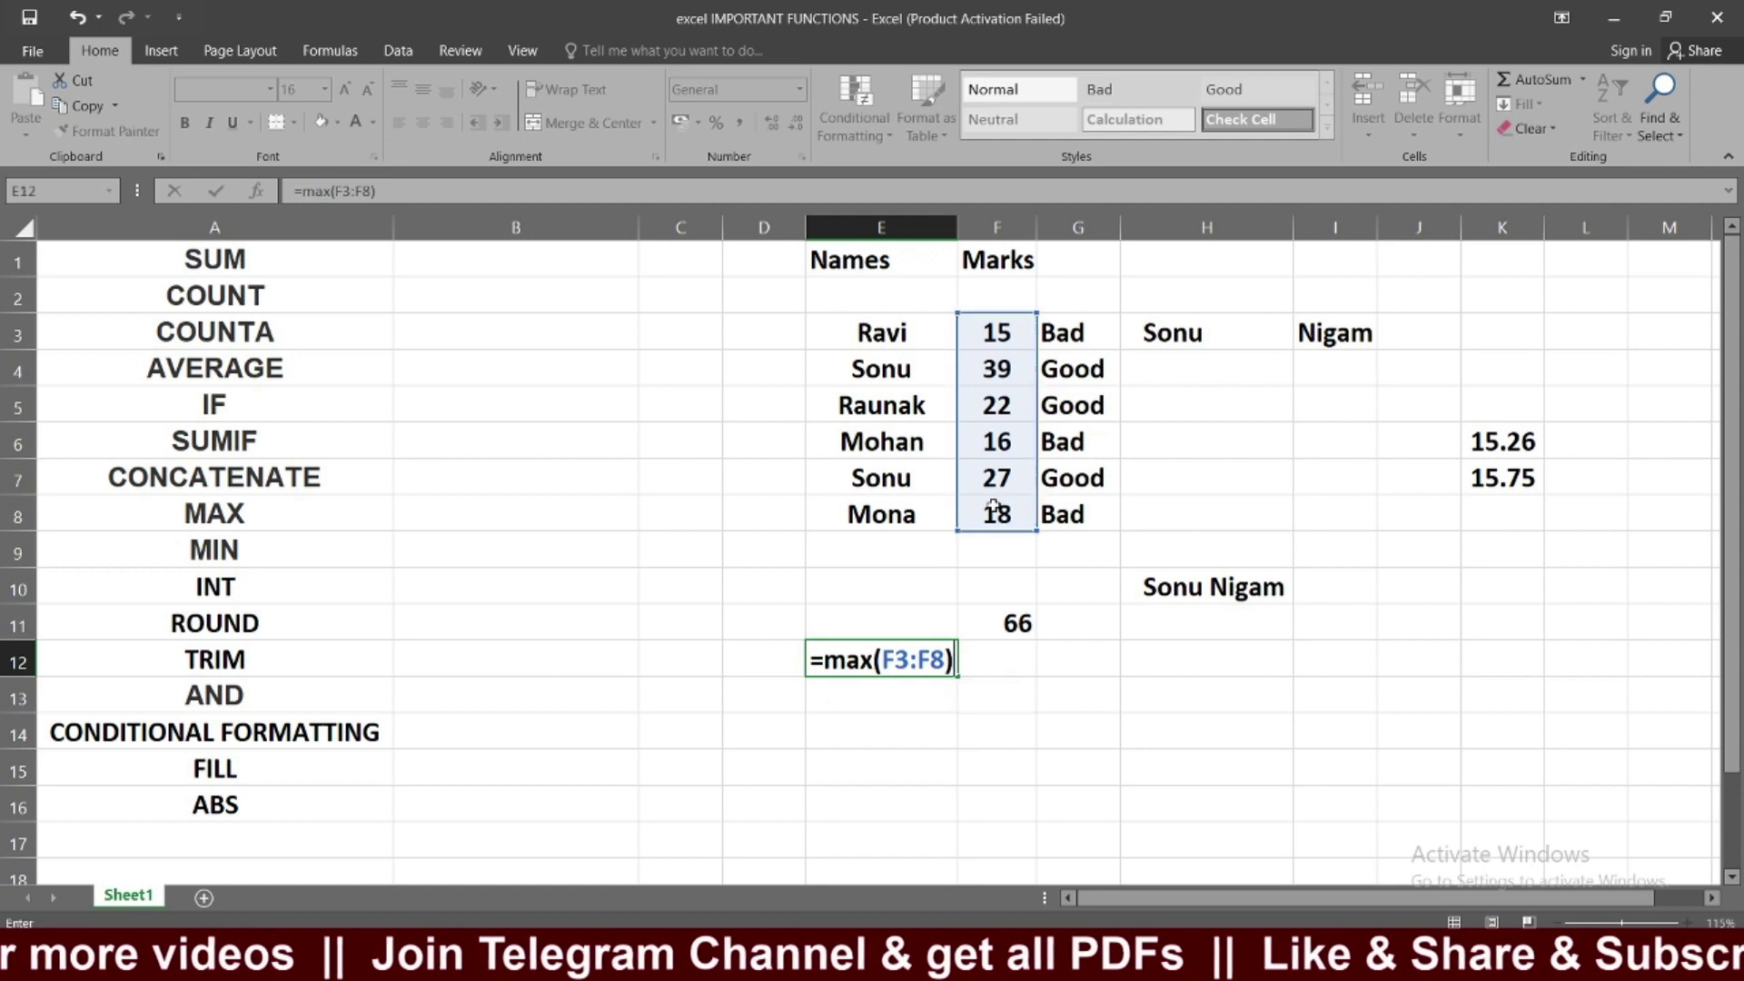
key(Return)
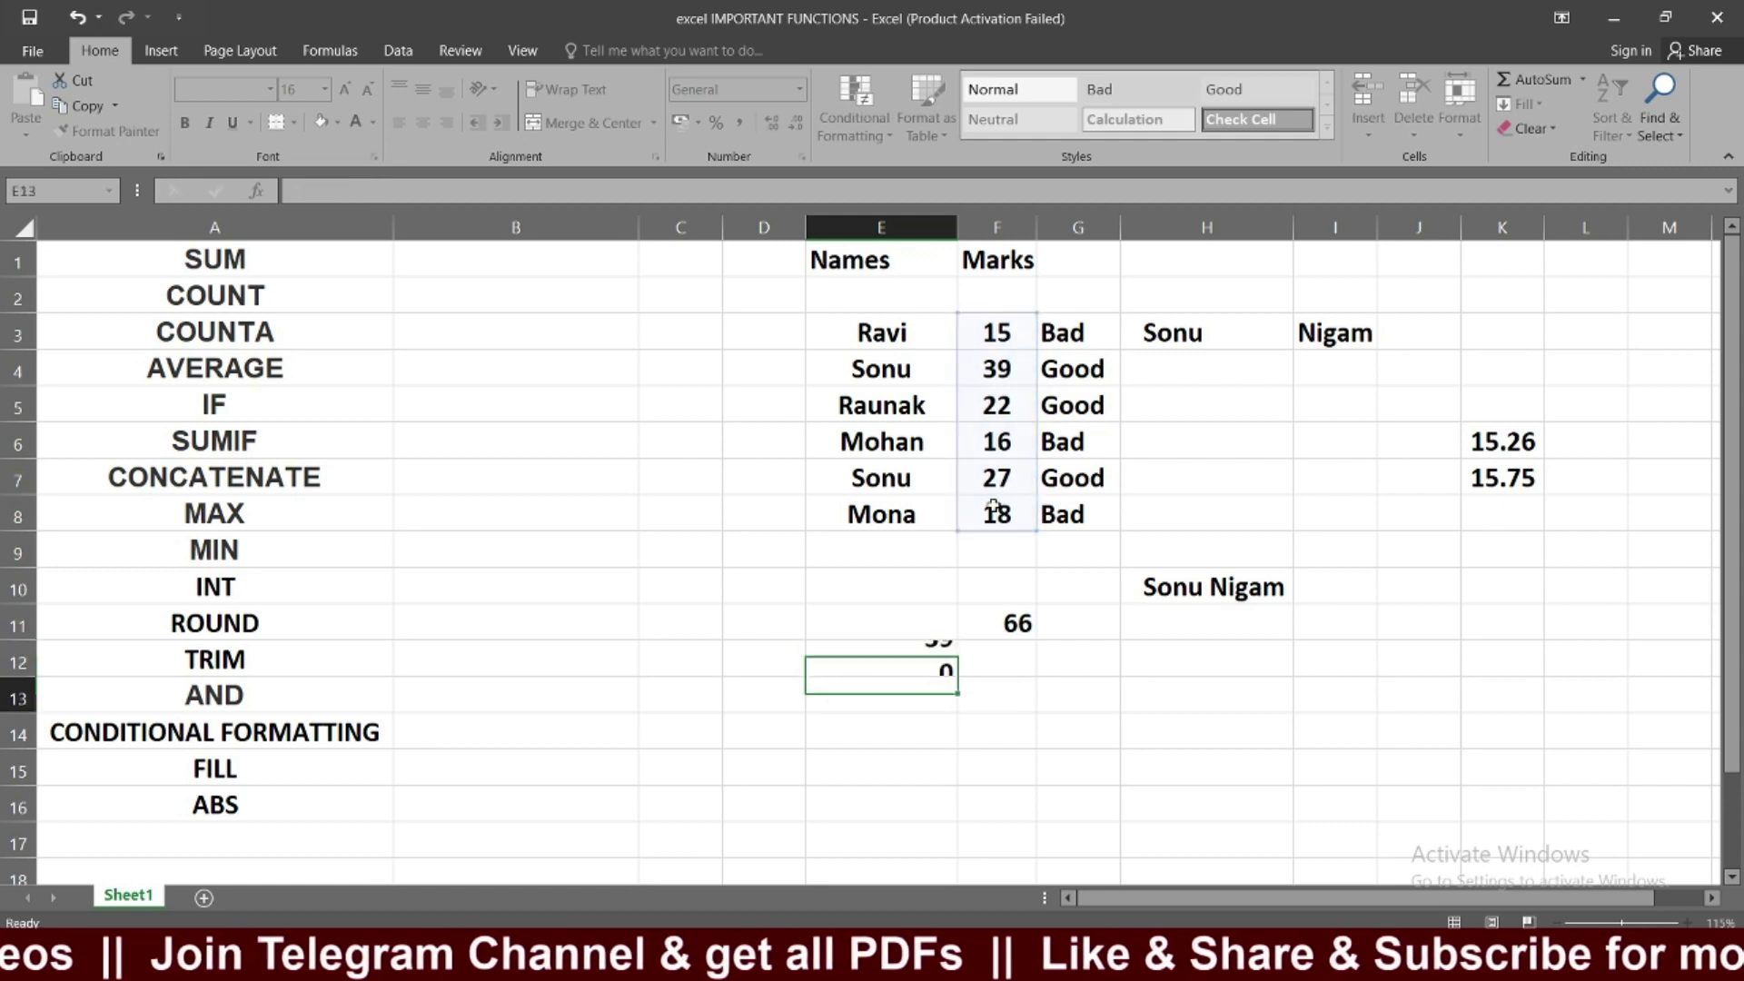
click(900, 658)
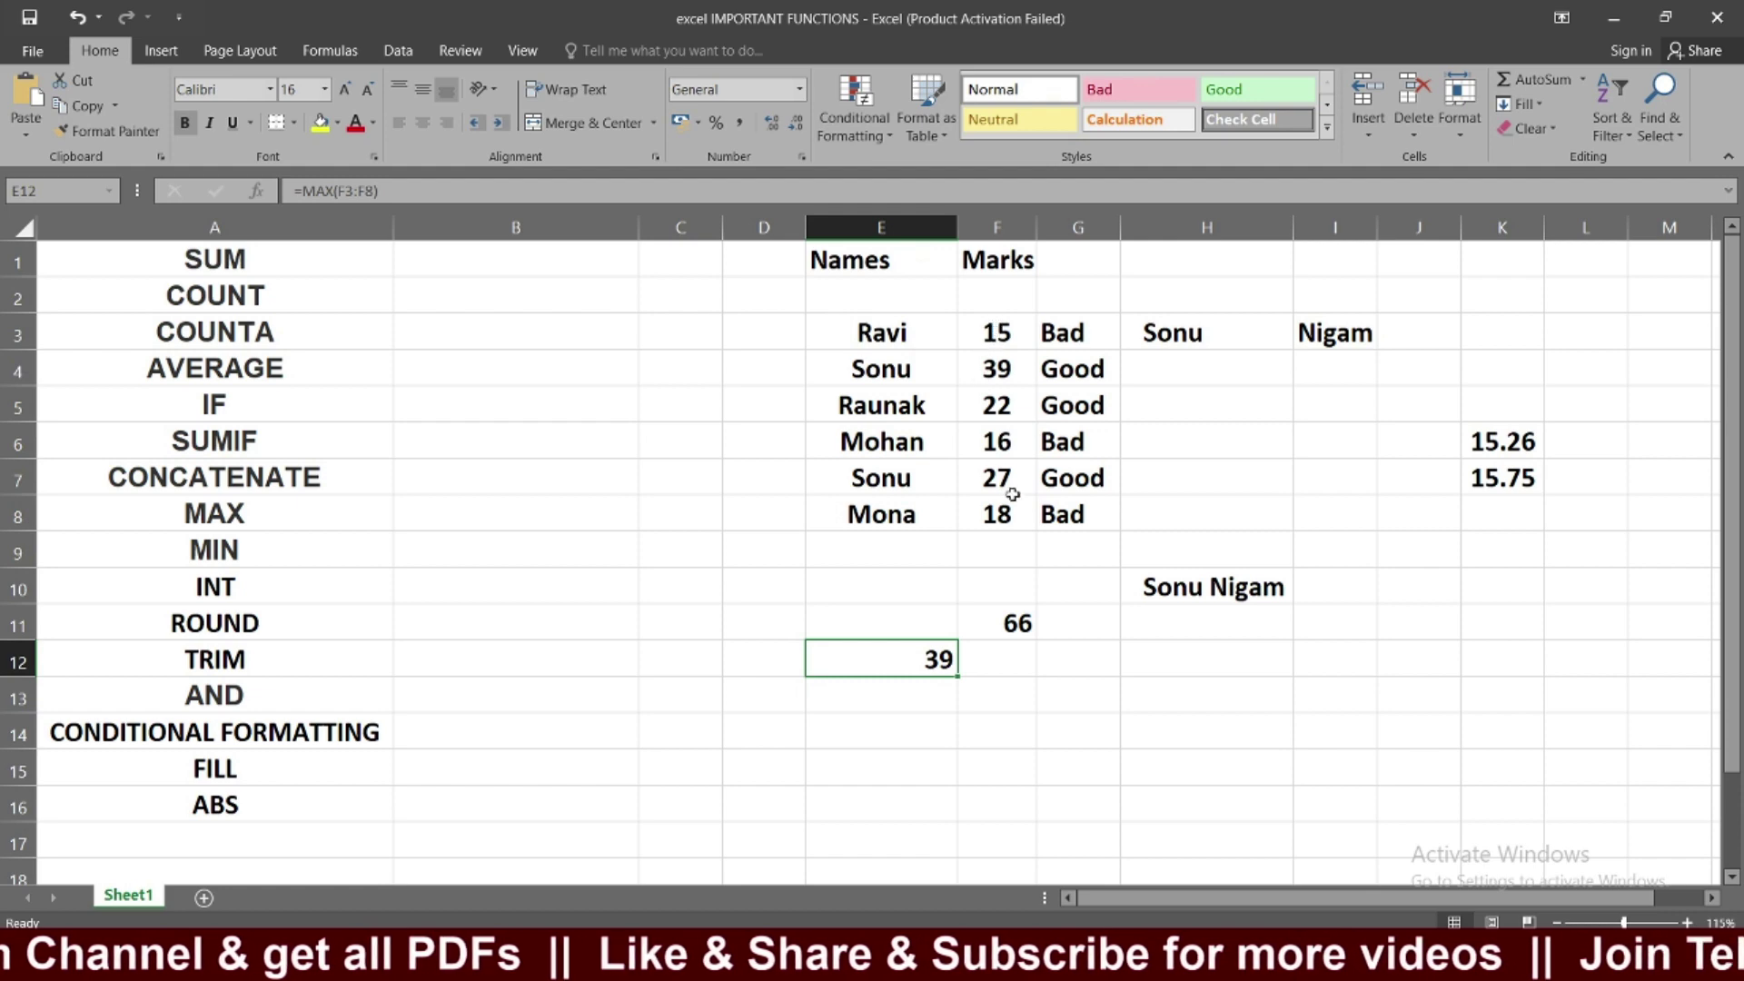
click(1017, 372)
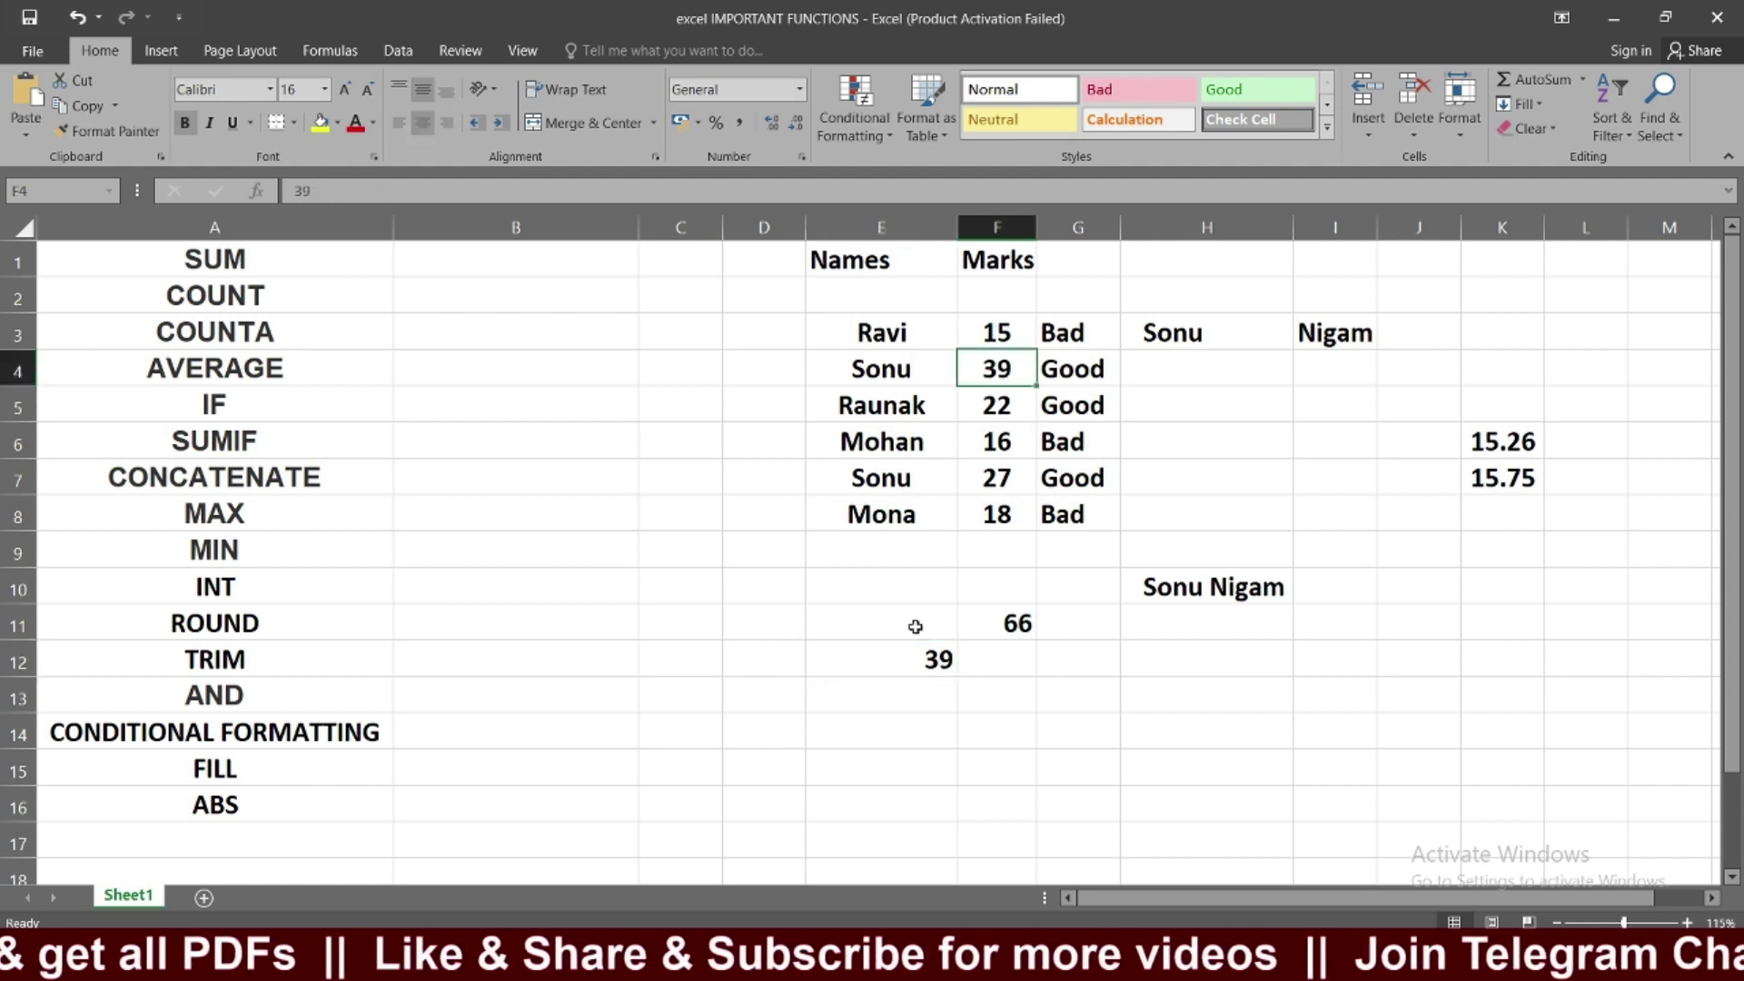
click(911, 655)
click(980, 655)
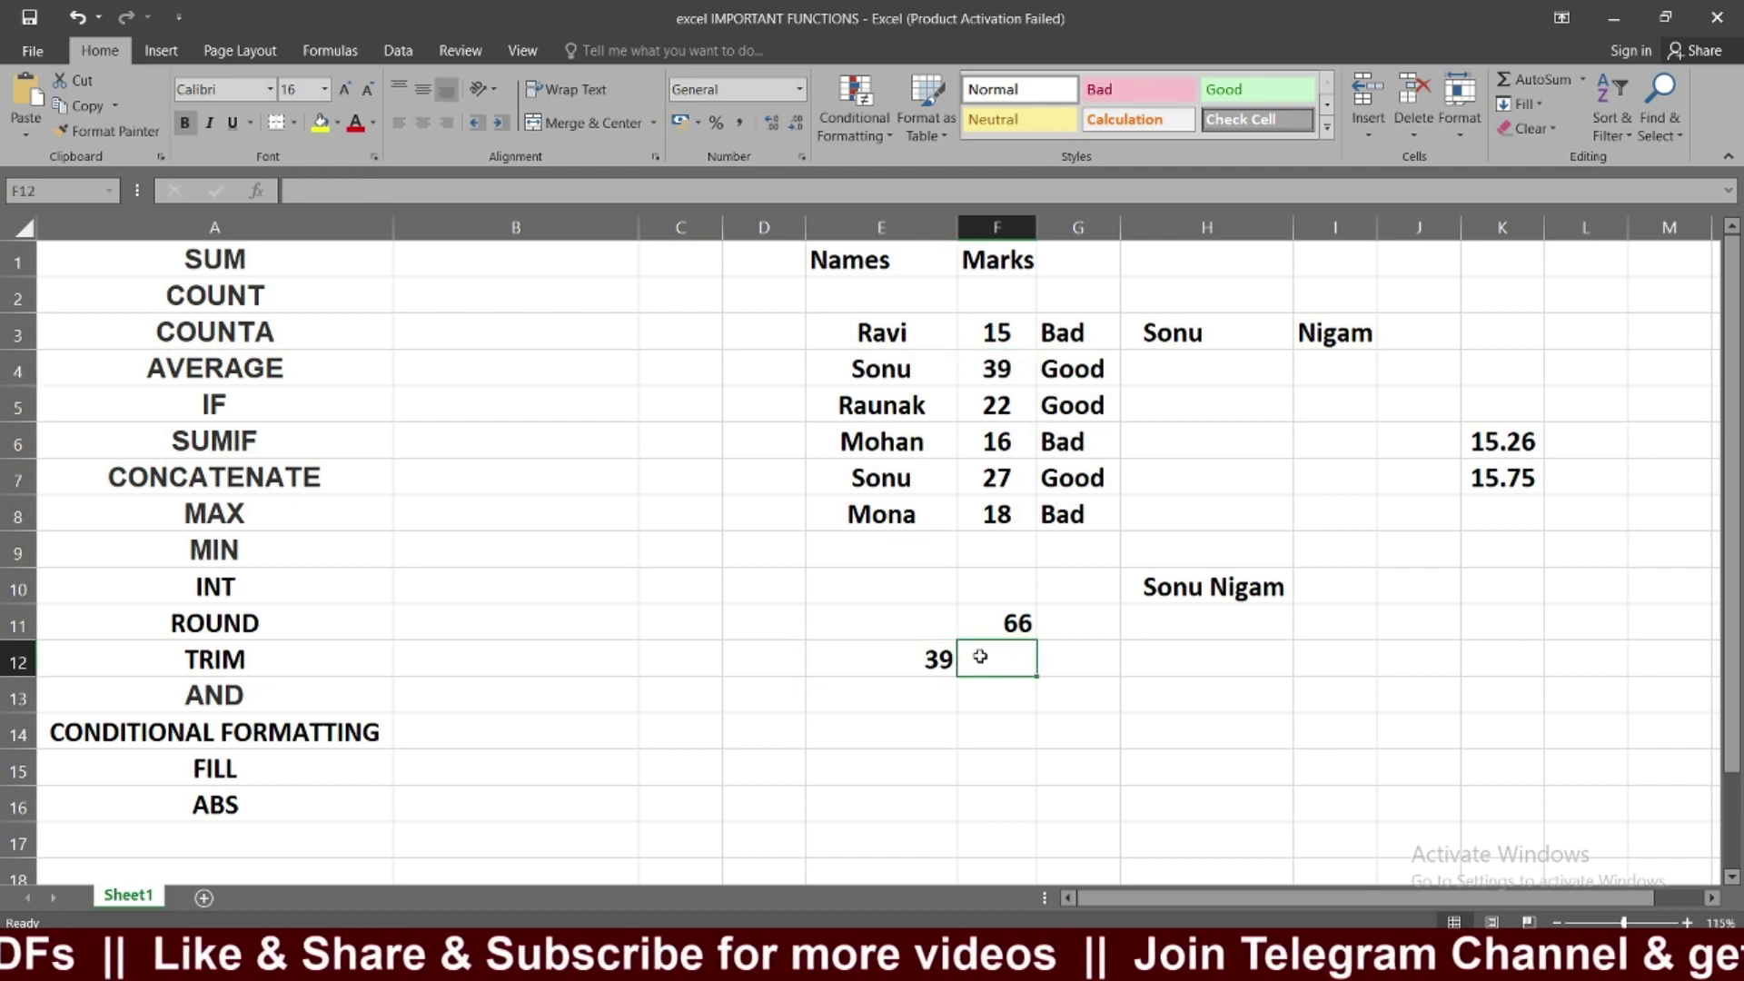
Step: Enter =MIN(F3:F8) in F12, returning 15 as the lowest mark
text(=min)
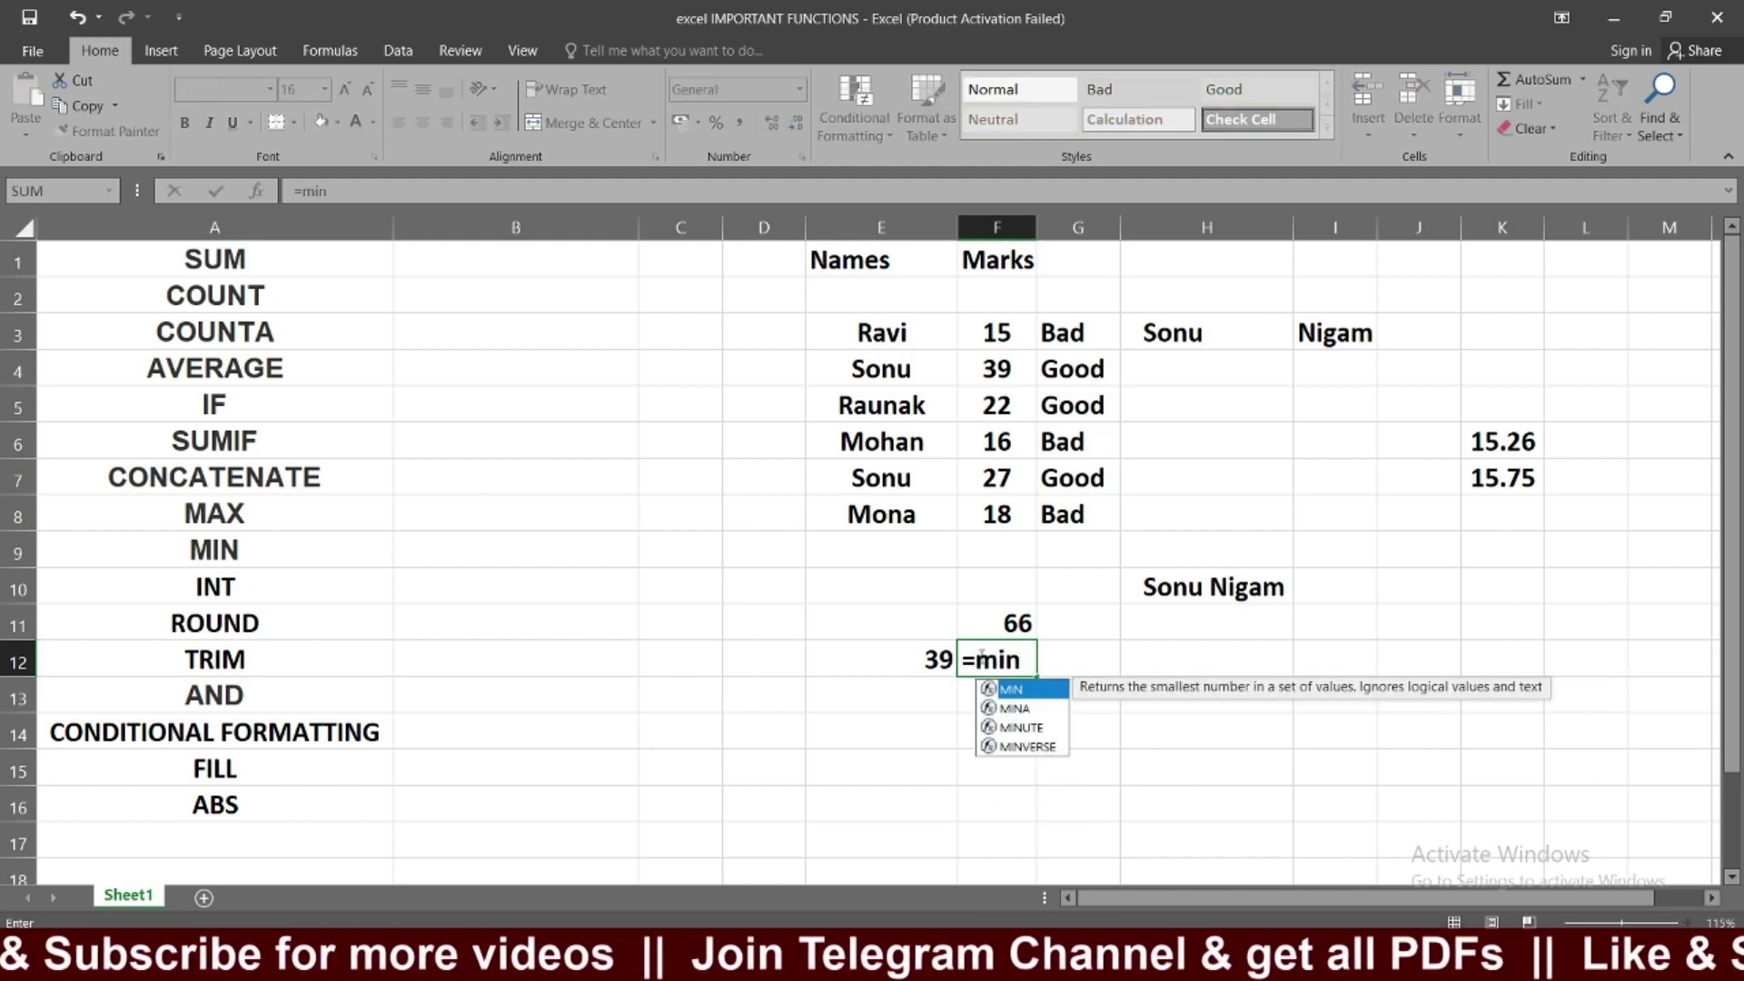
text(()
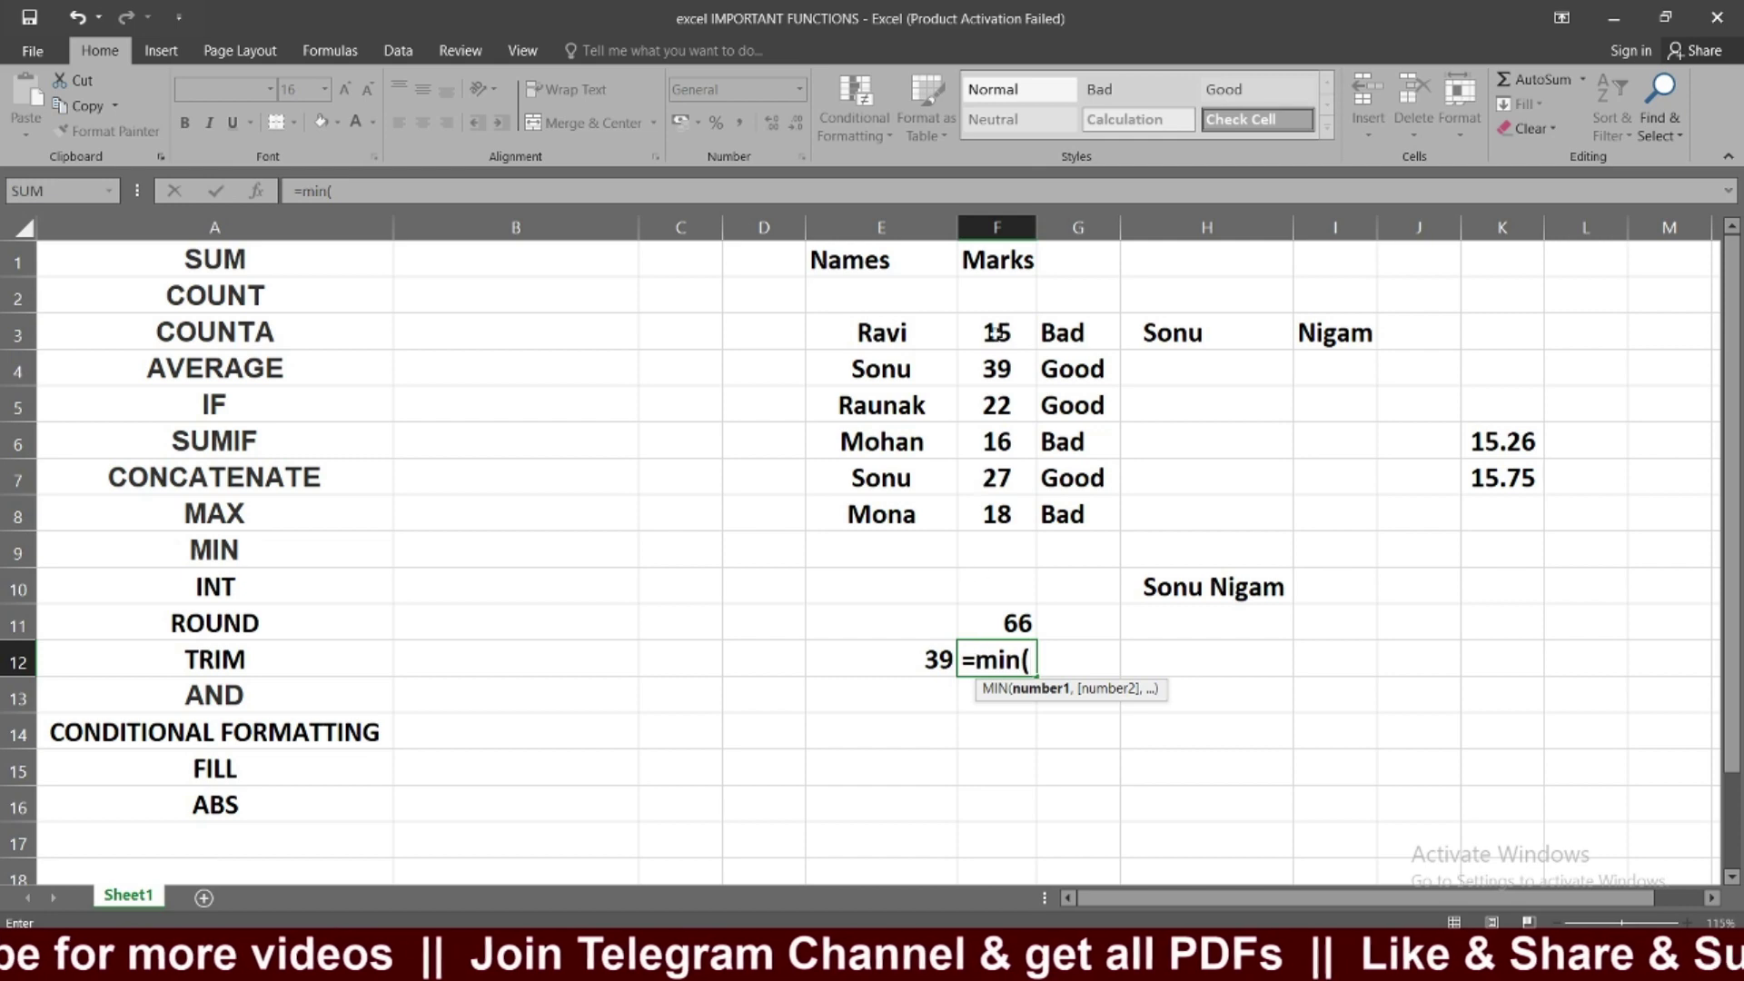
drag(996, 329, 1003, 506)
text())
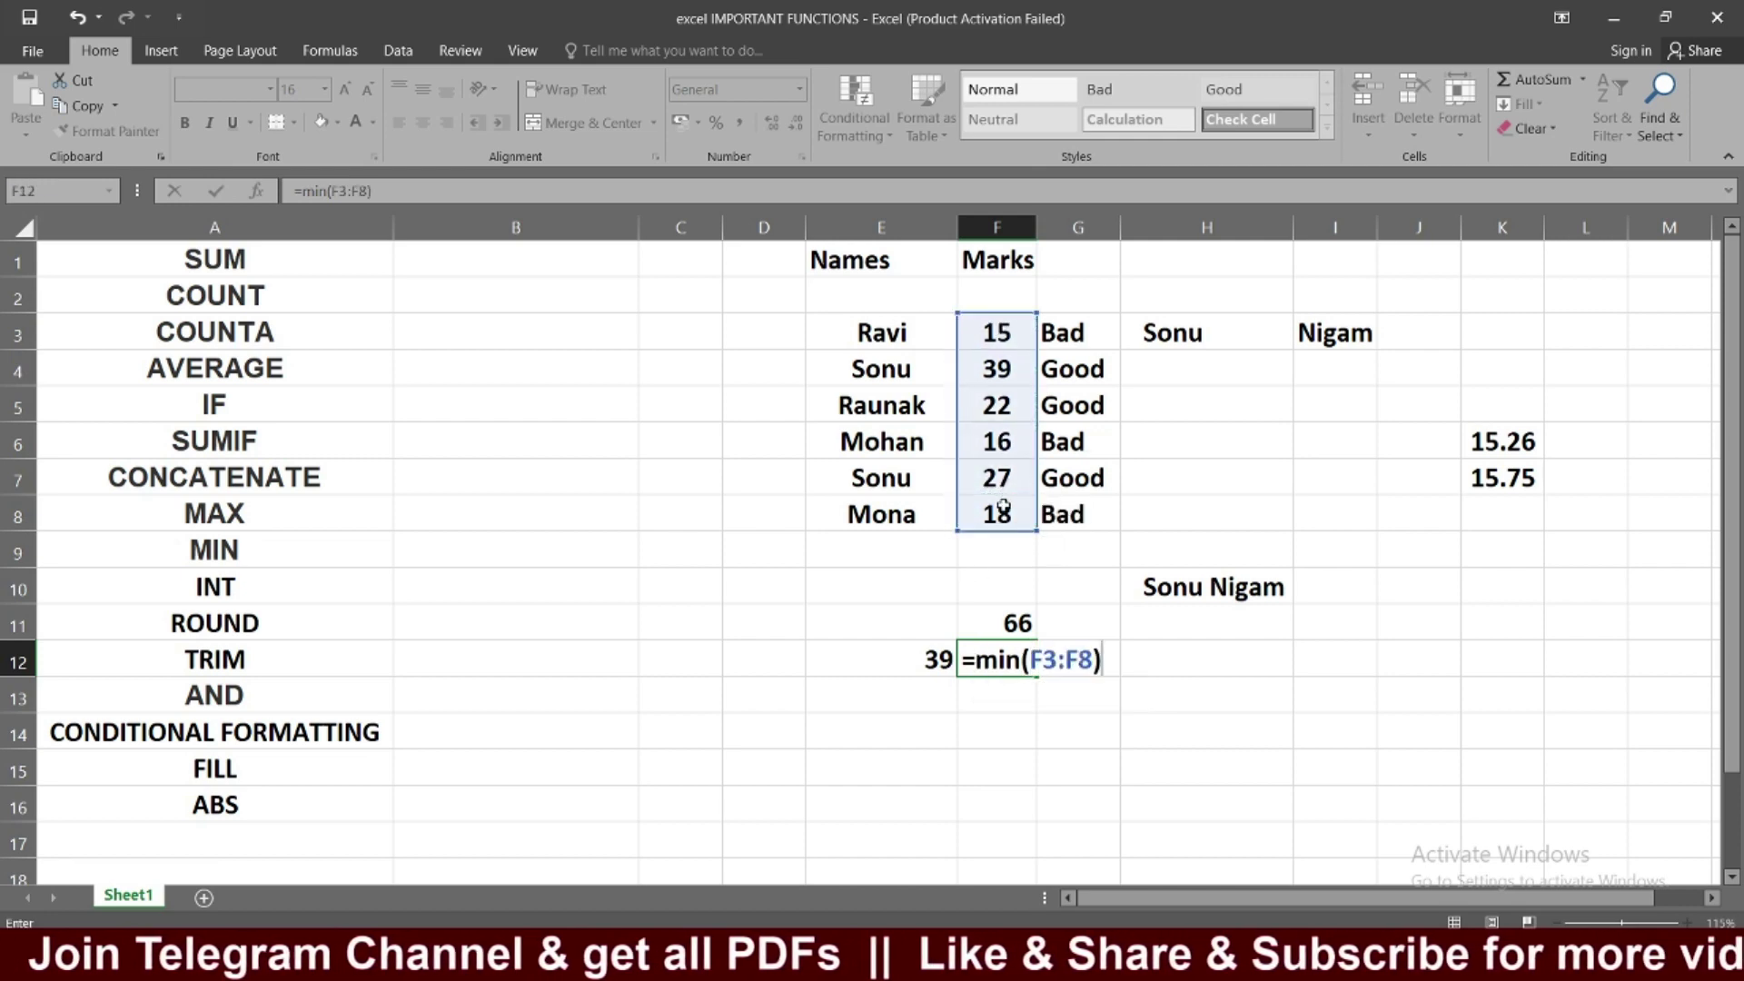
key(Return)
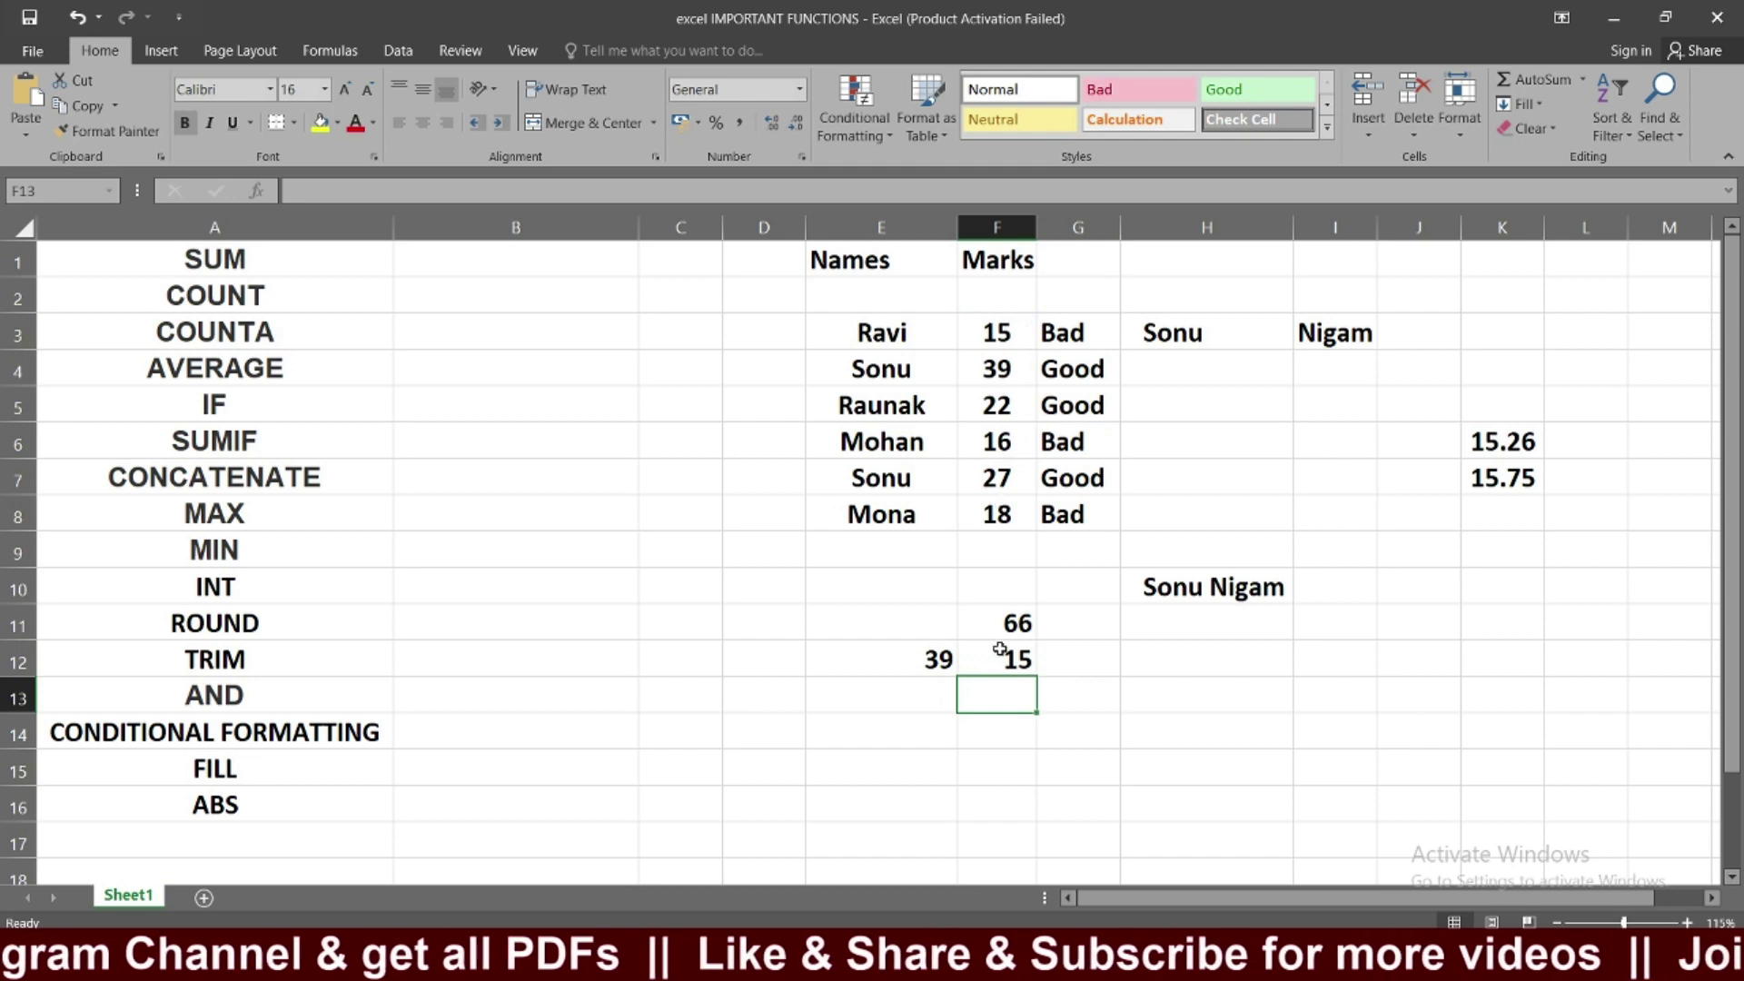
click(1022, 657)
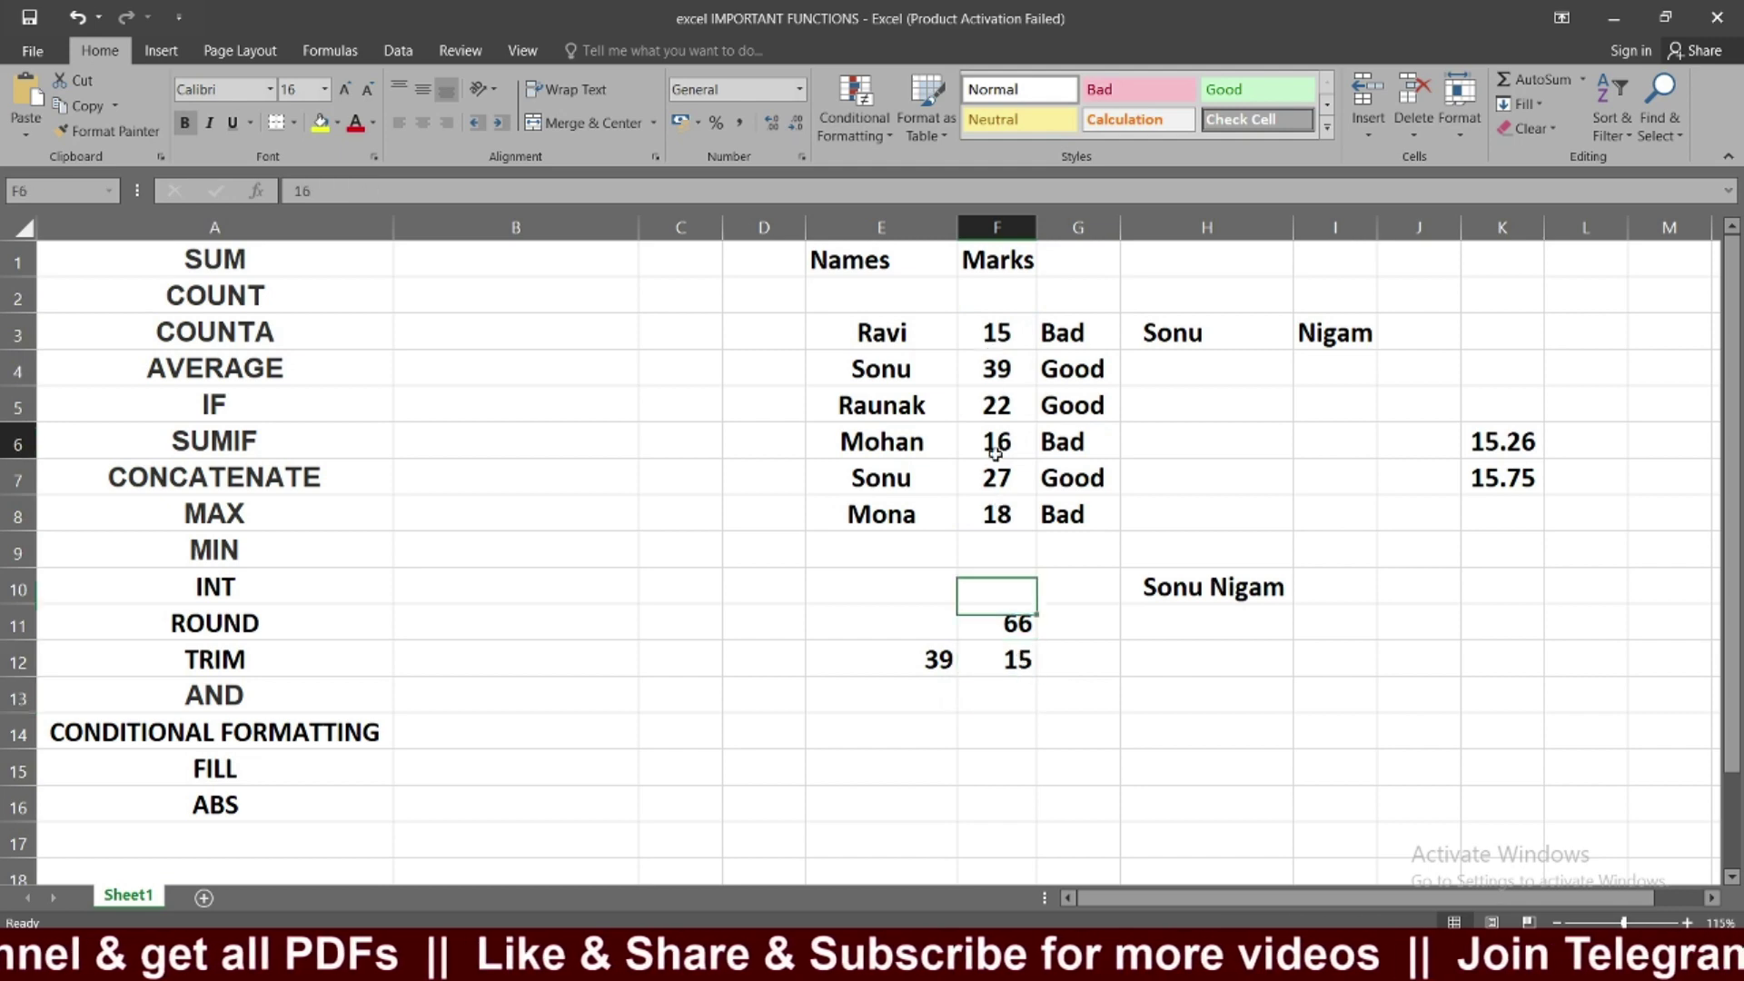
drag(996, 444, 998, 480)
scroll(1015, 534, down, 1)
click(1007, 622)
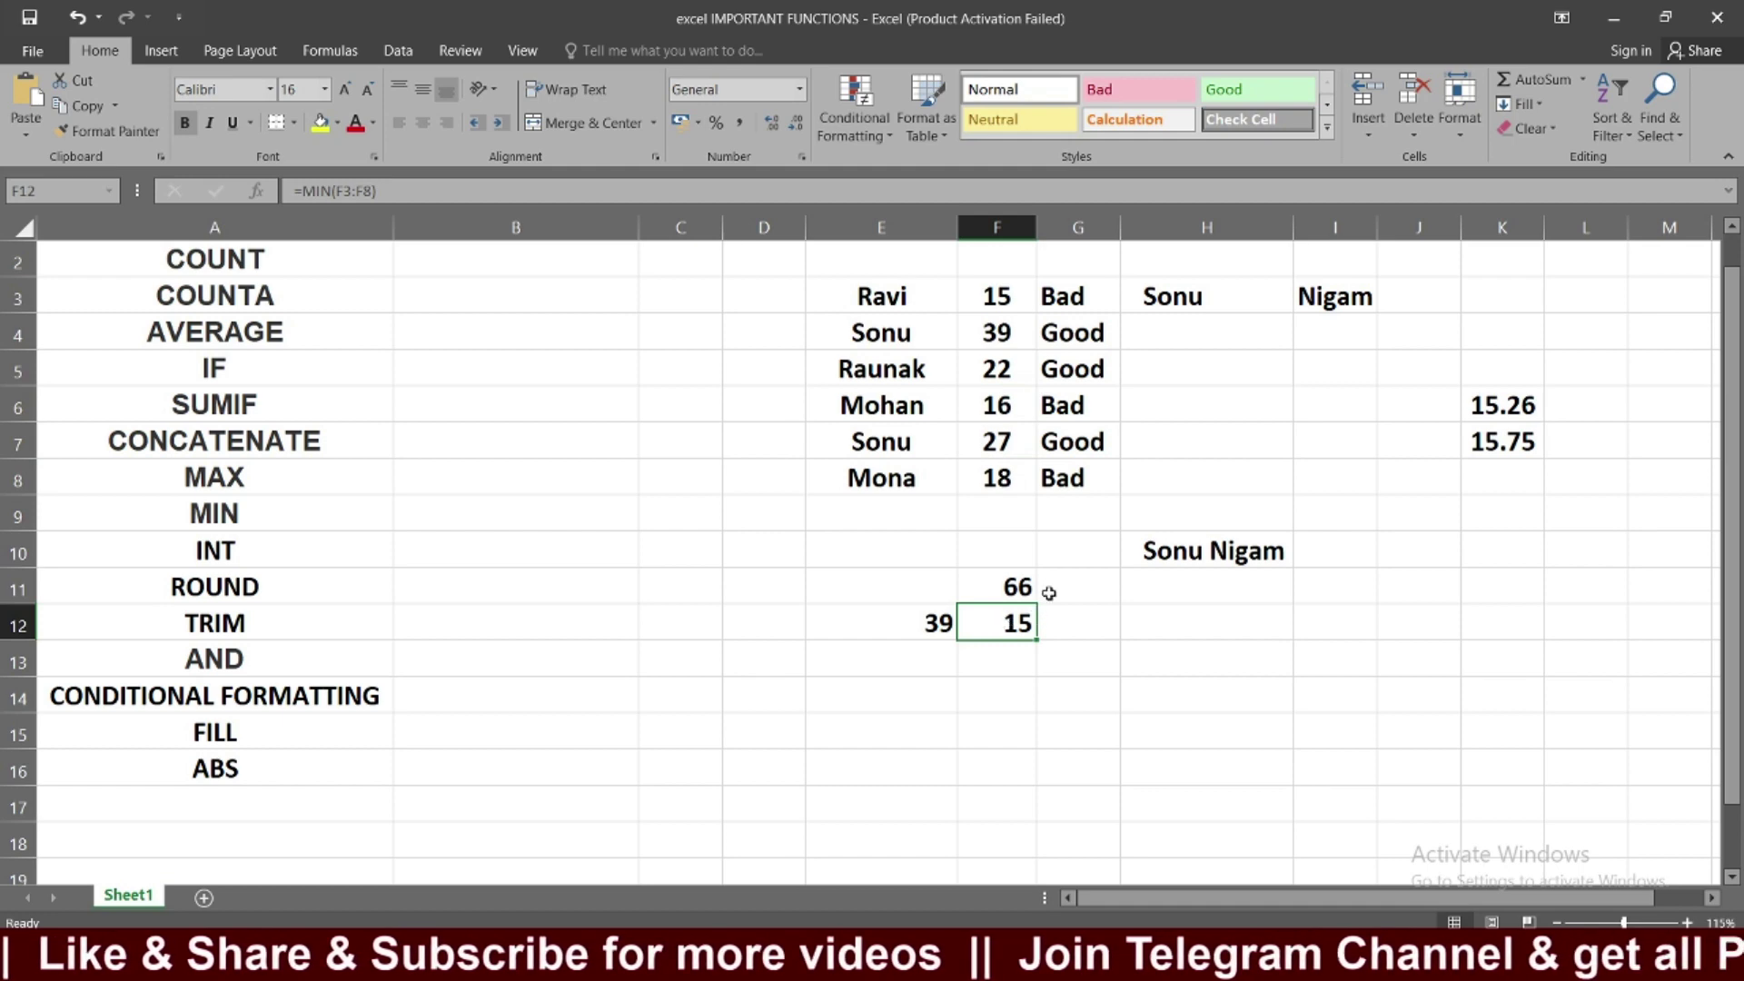
scroll(796, 450, up, 1)
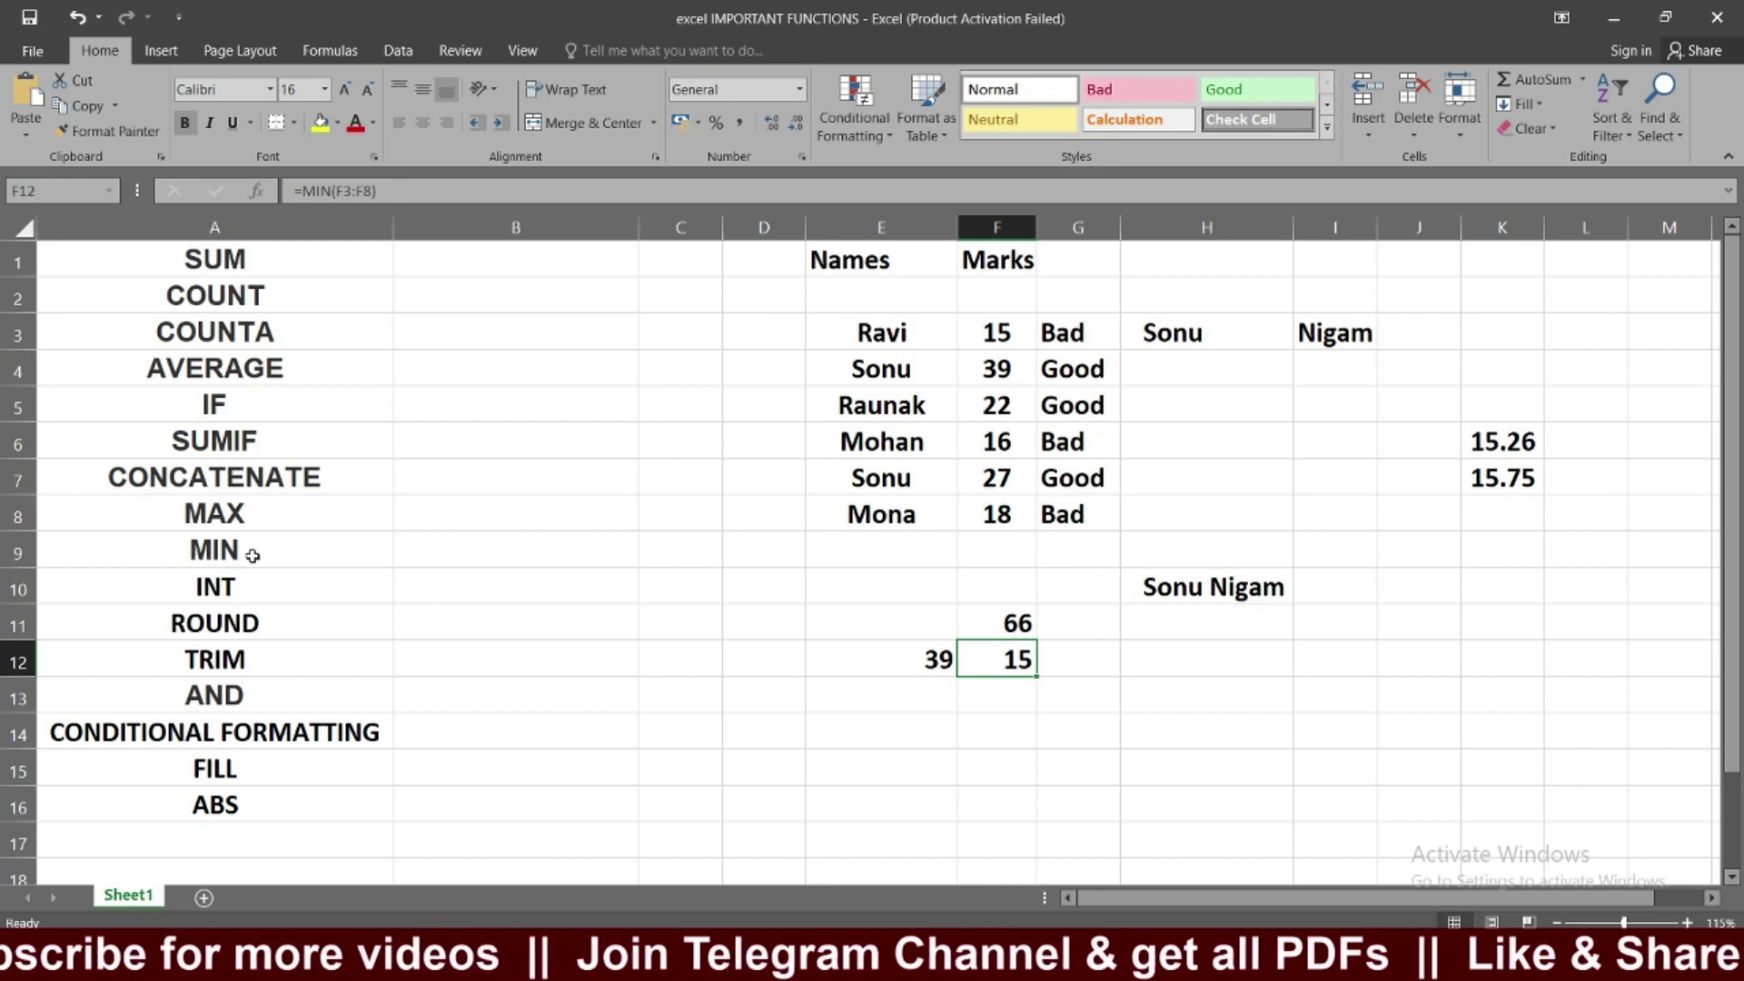
click(208, 583)
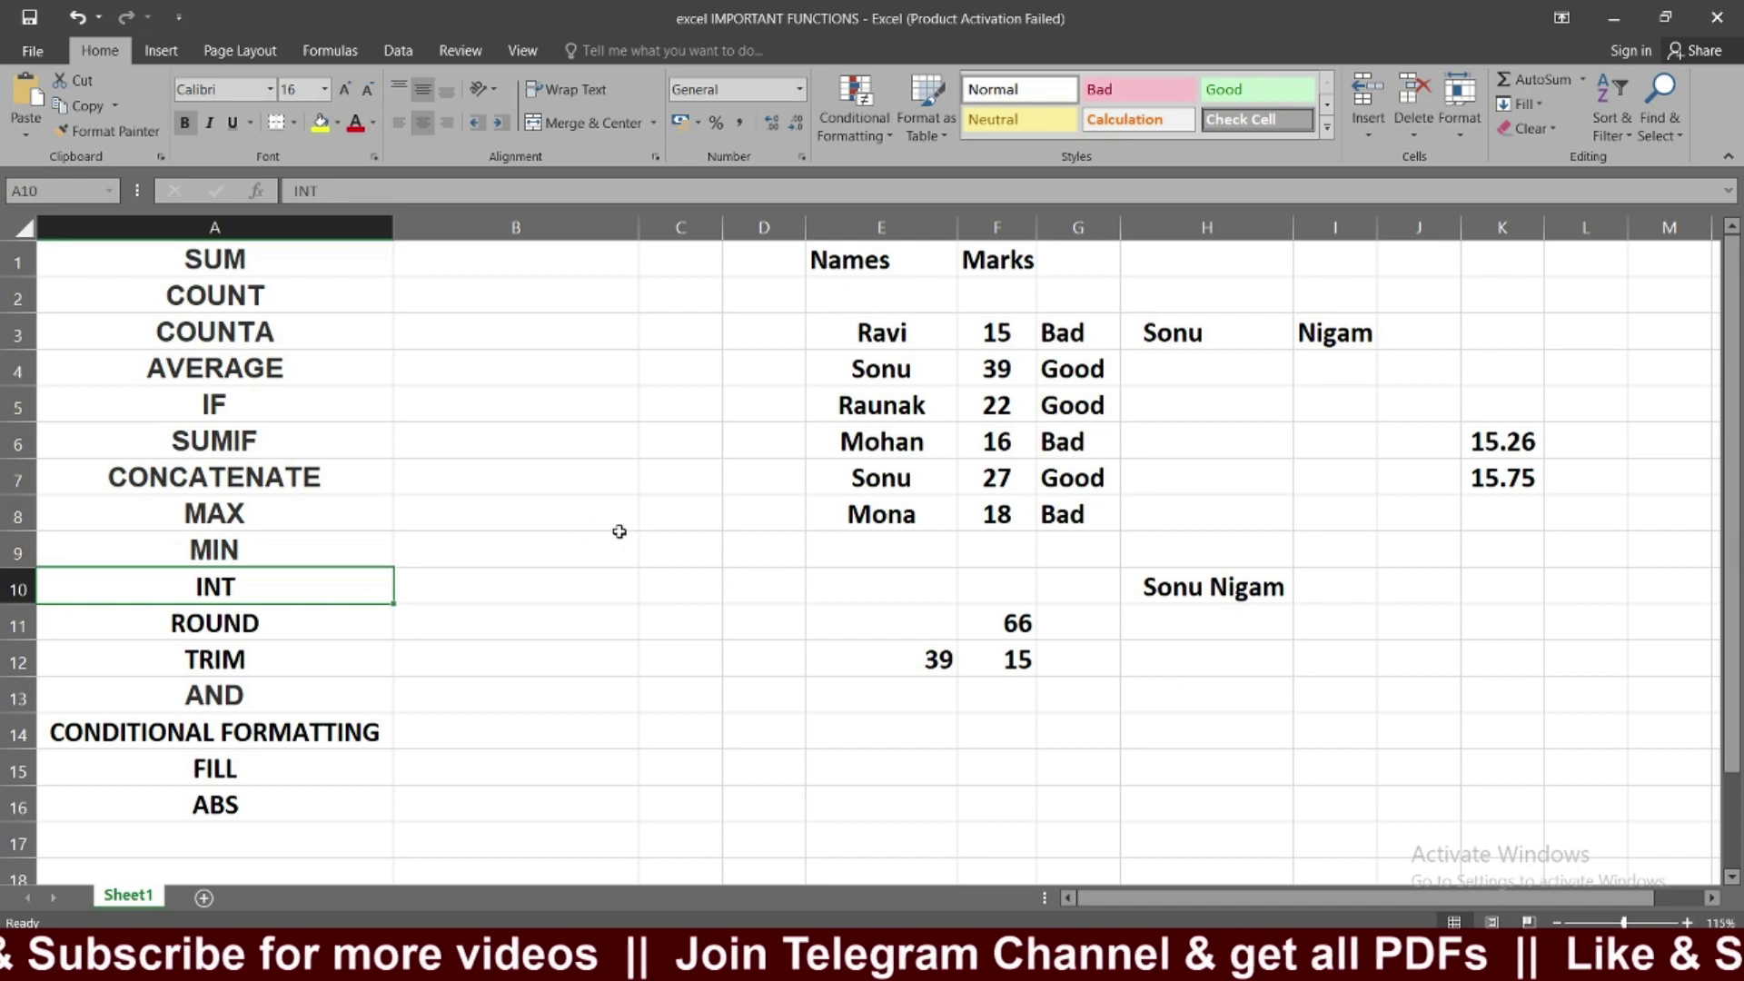
Step: Type the sample value 7.58 in C9 and a hand-entered 7 in C10
click(698, 561)
text(7.58)
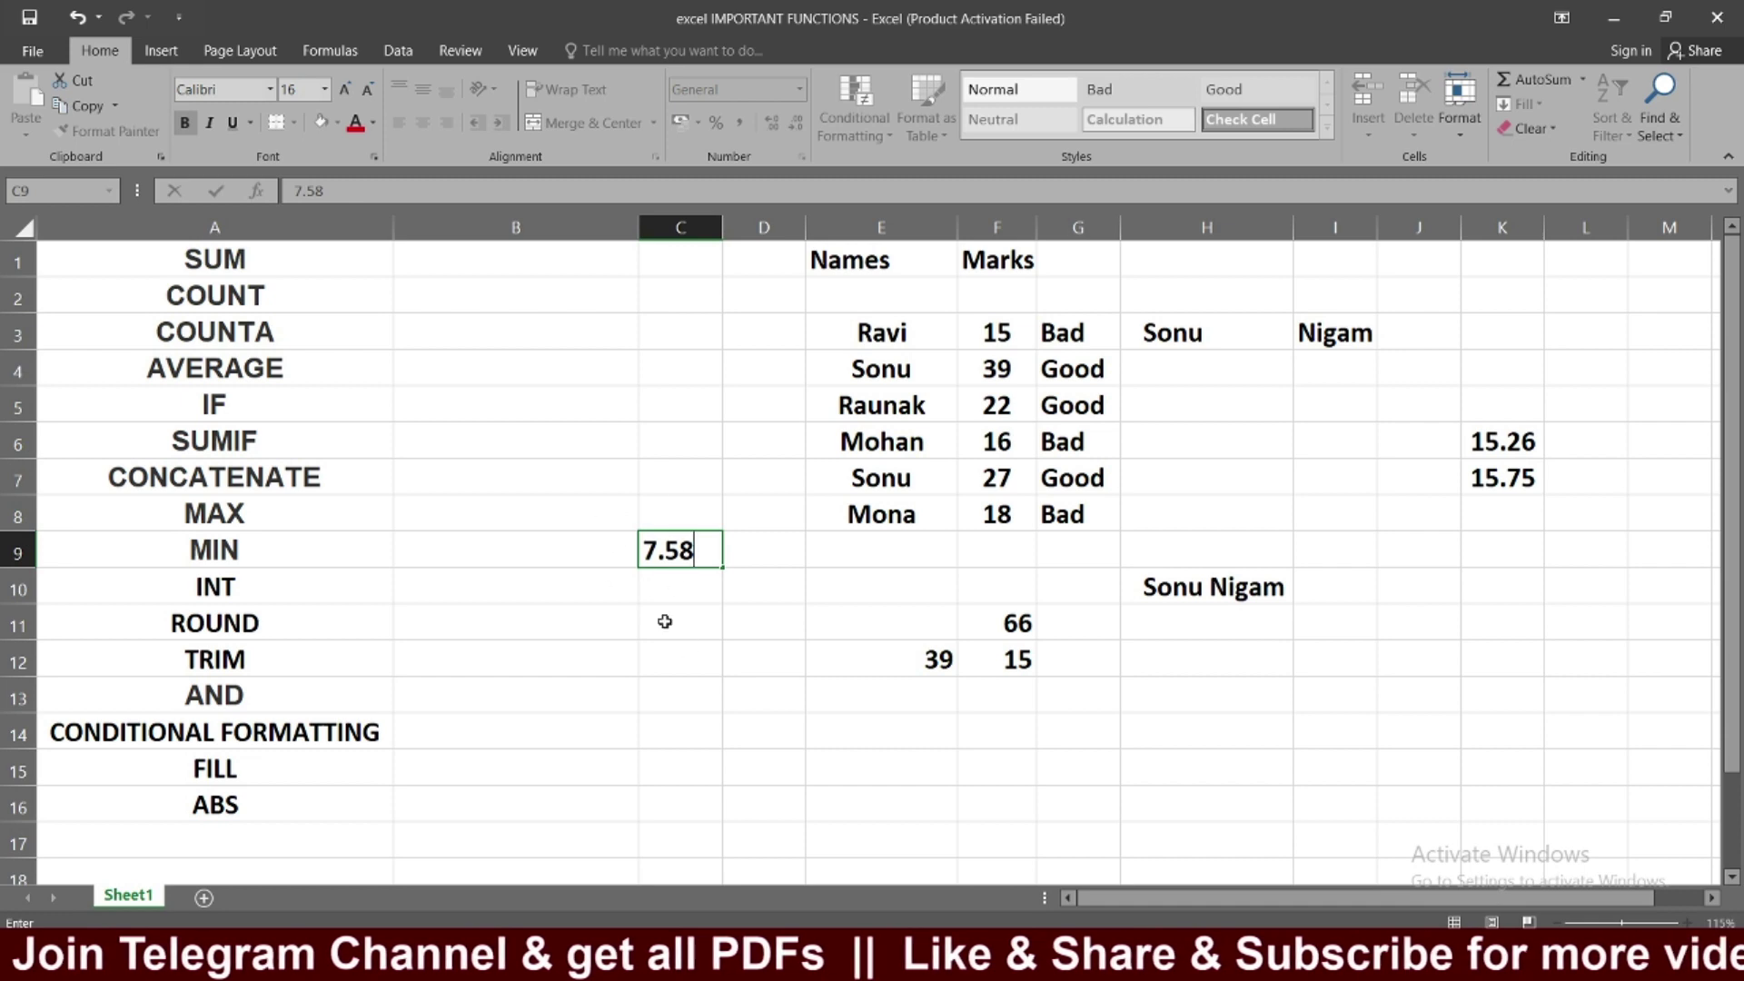
click(671, 595)
text(7)
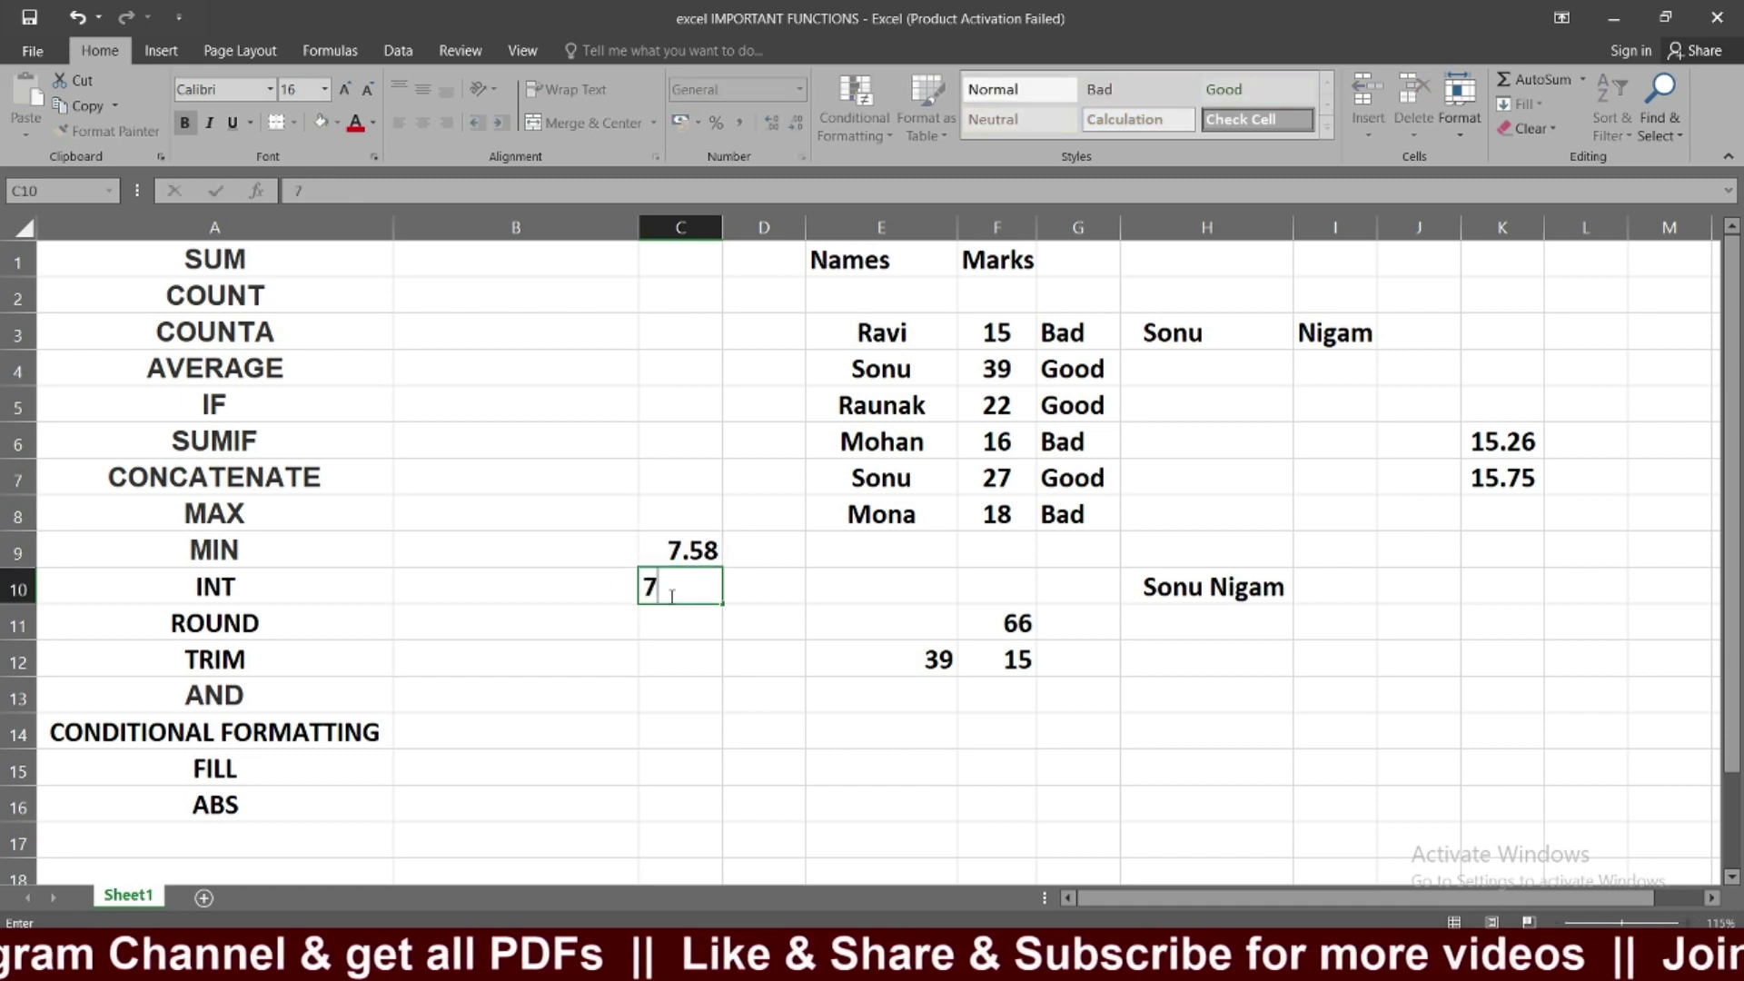
click(688, 645)
click(668, 584)
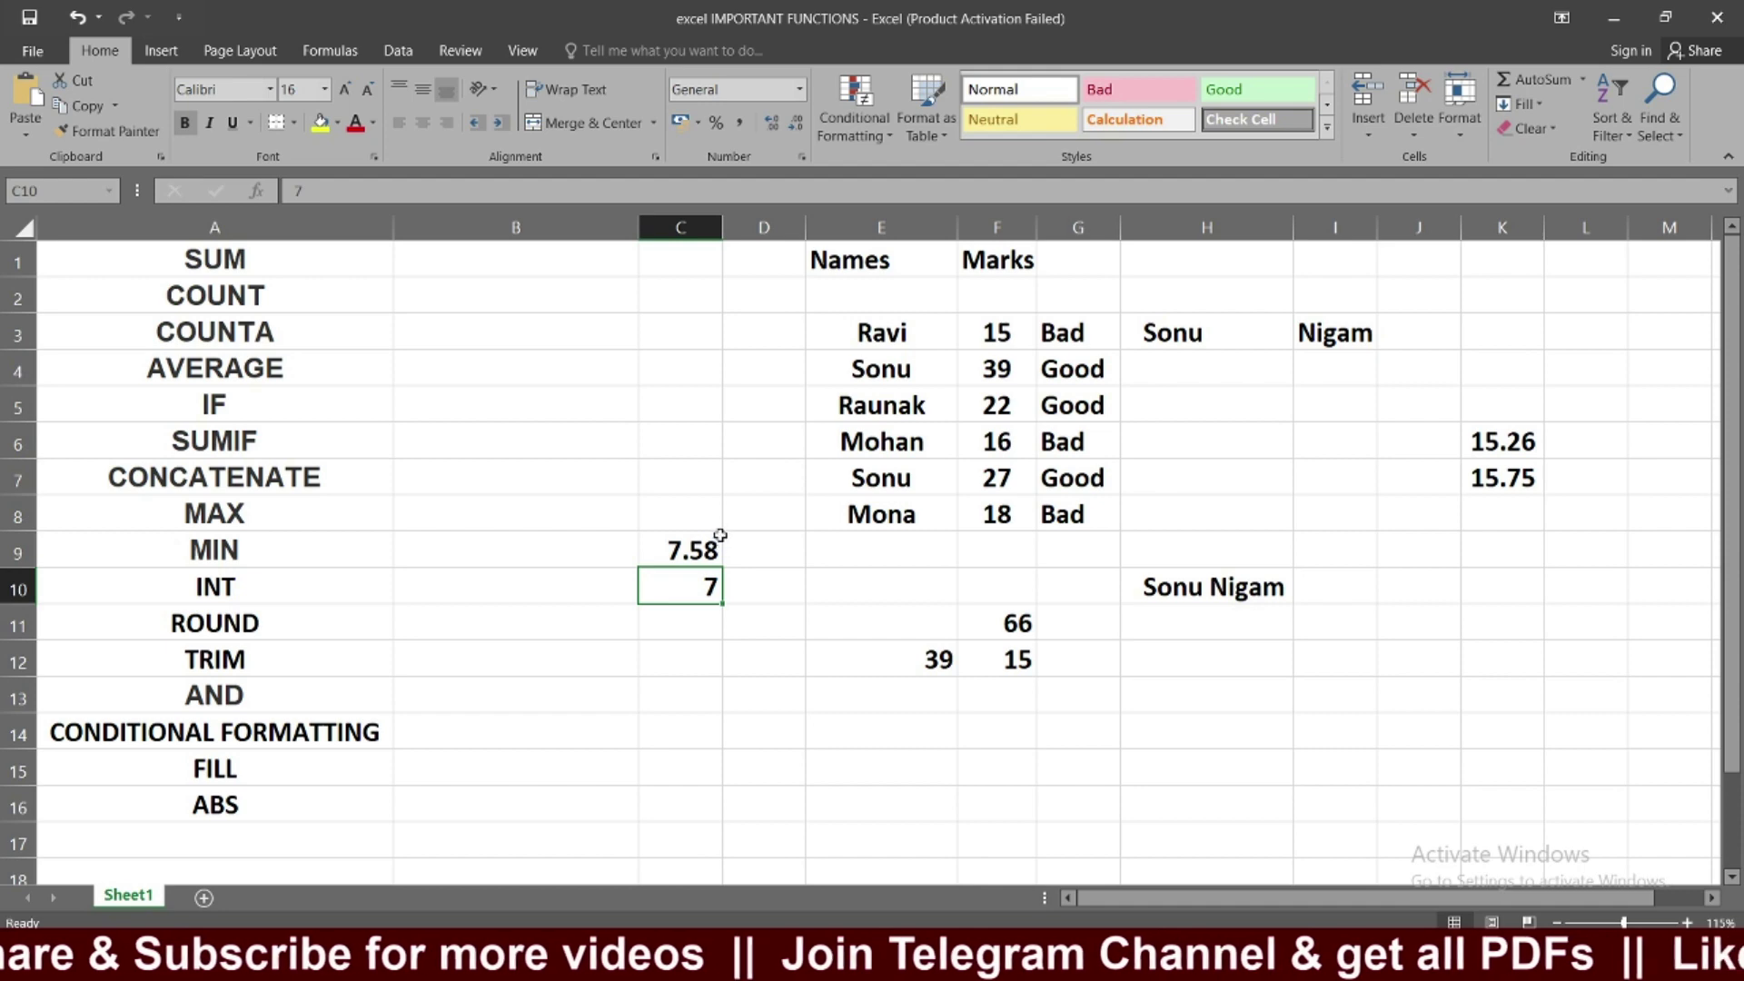
Step: Replace the 7 in C10 with the formula =INT(C9), which displays 7
click(260, 630)
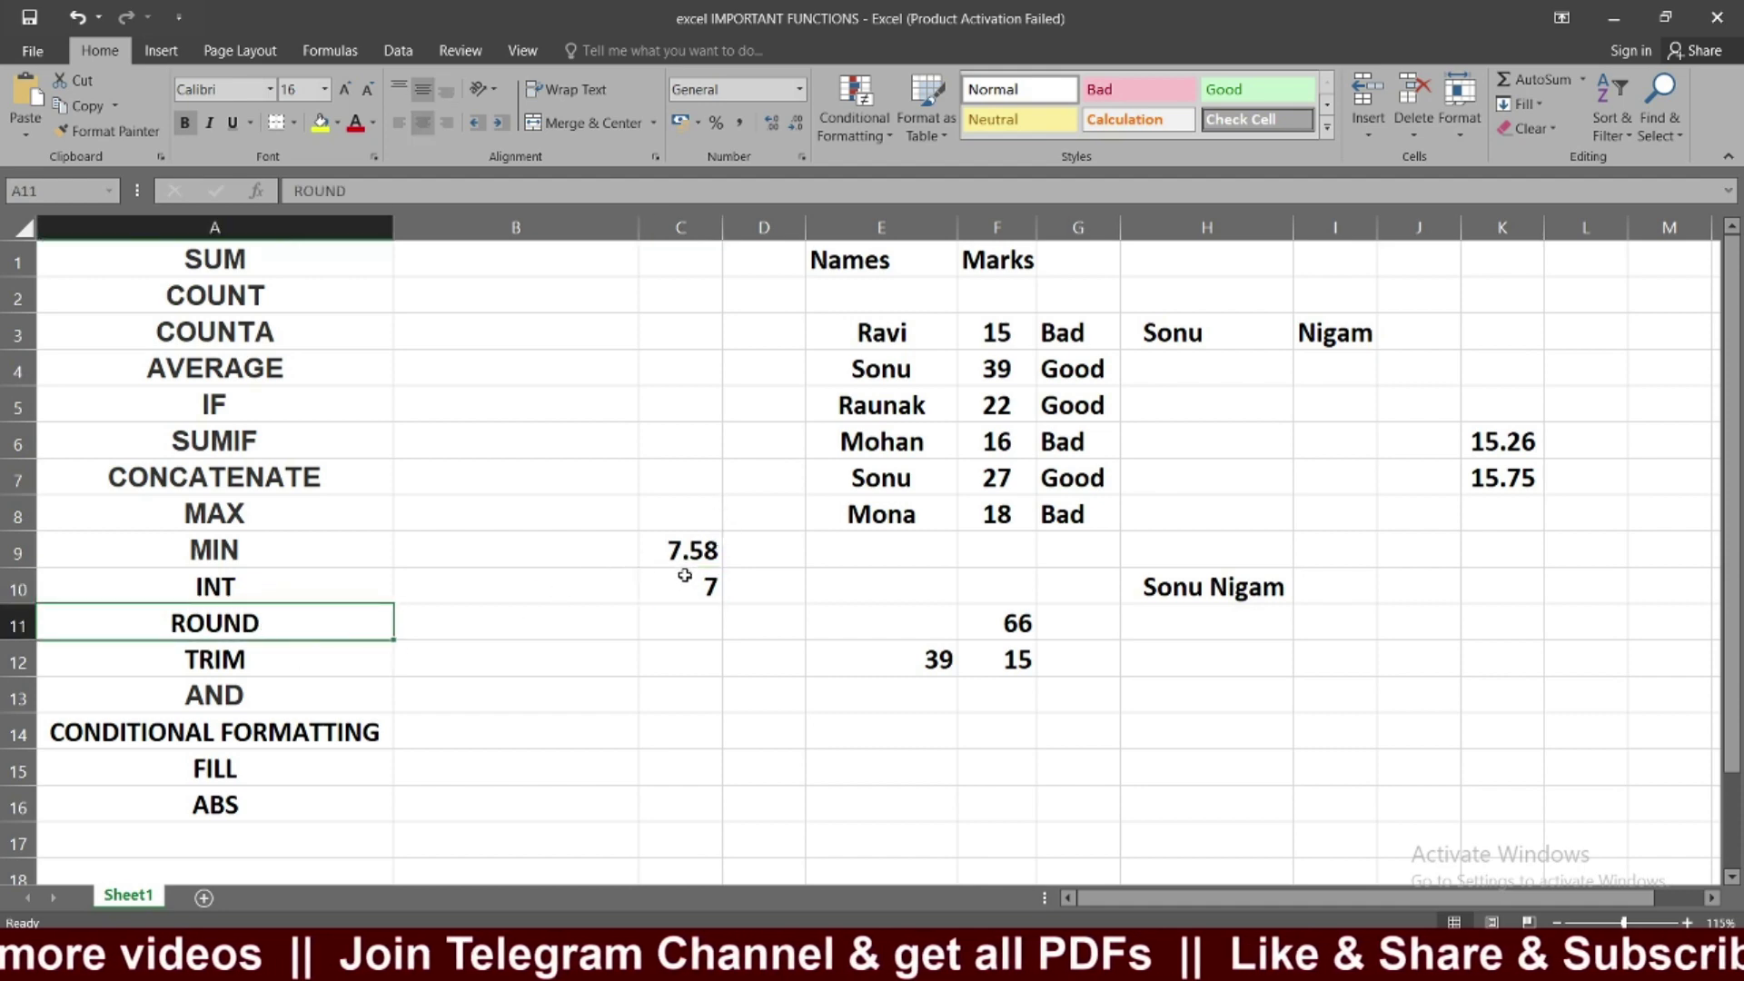
click(710, 546)
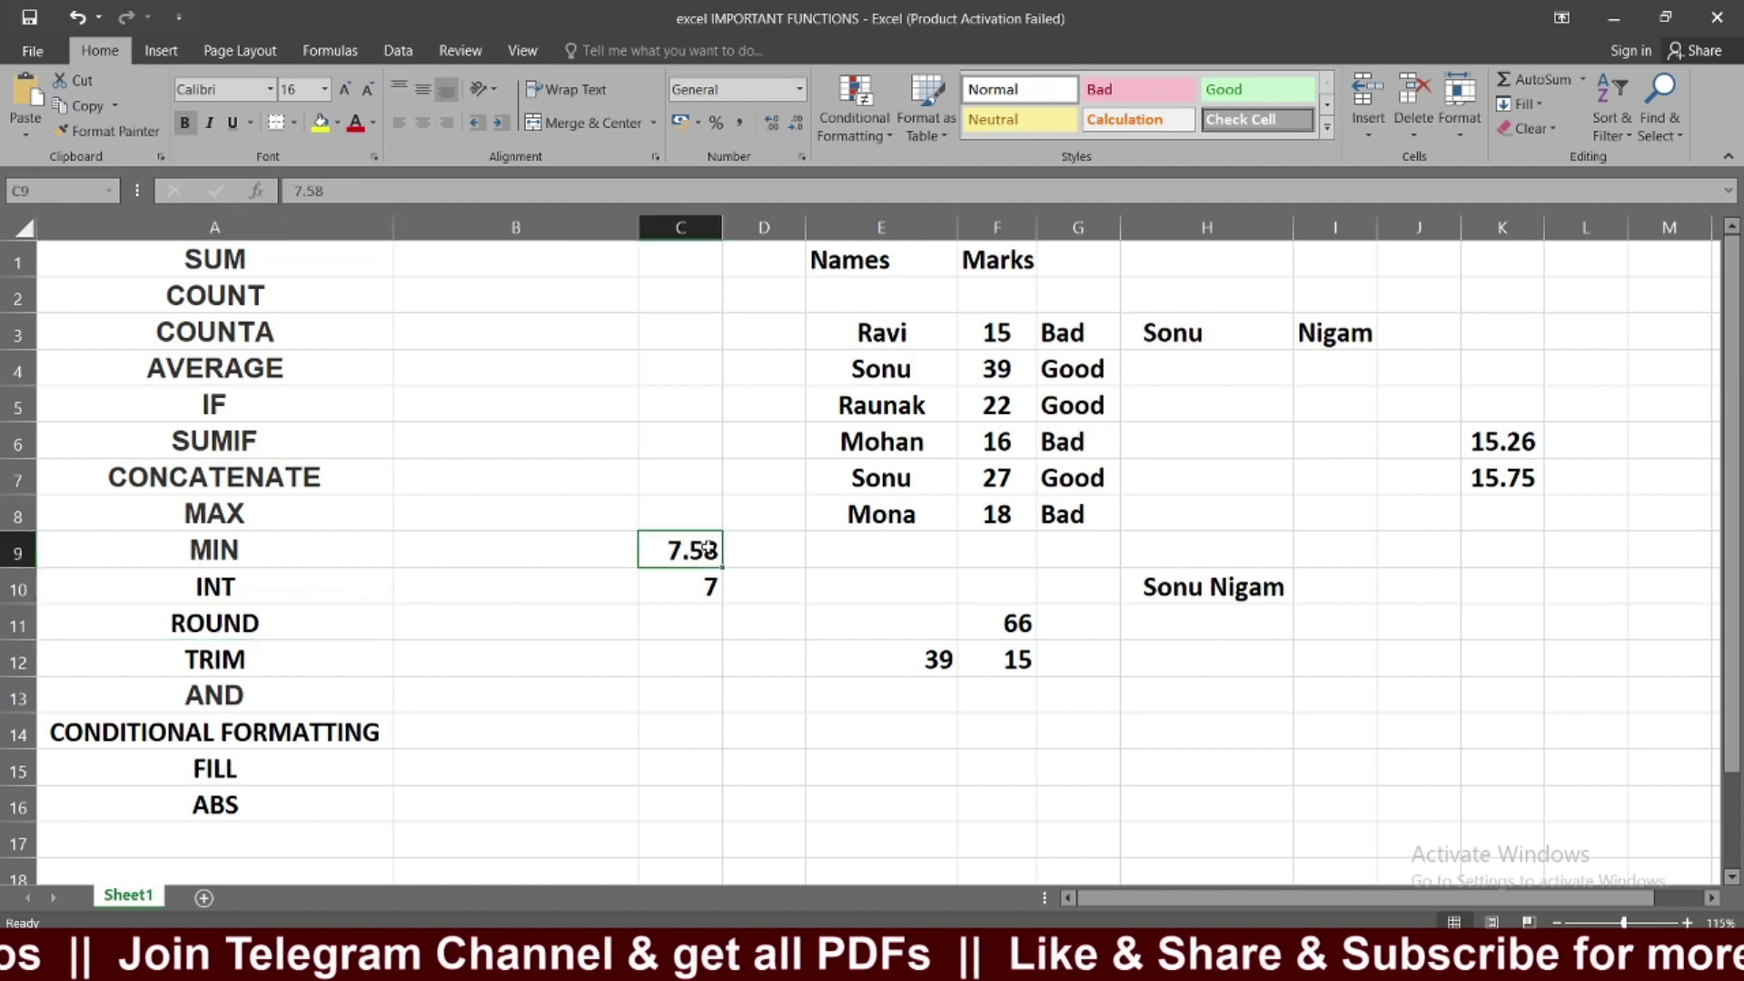
click(697, 589)
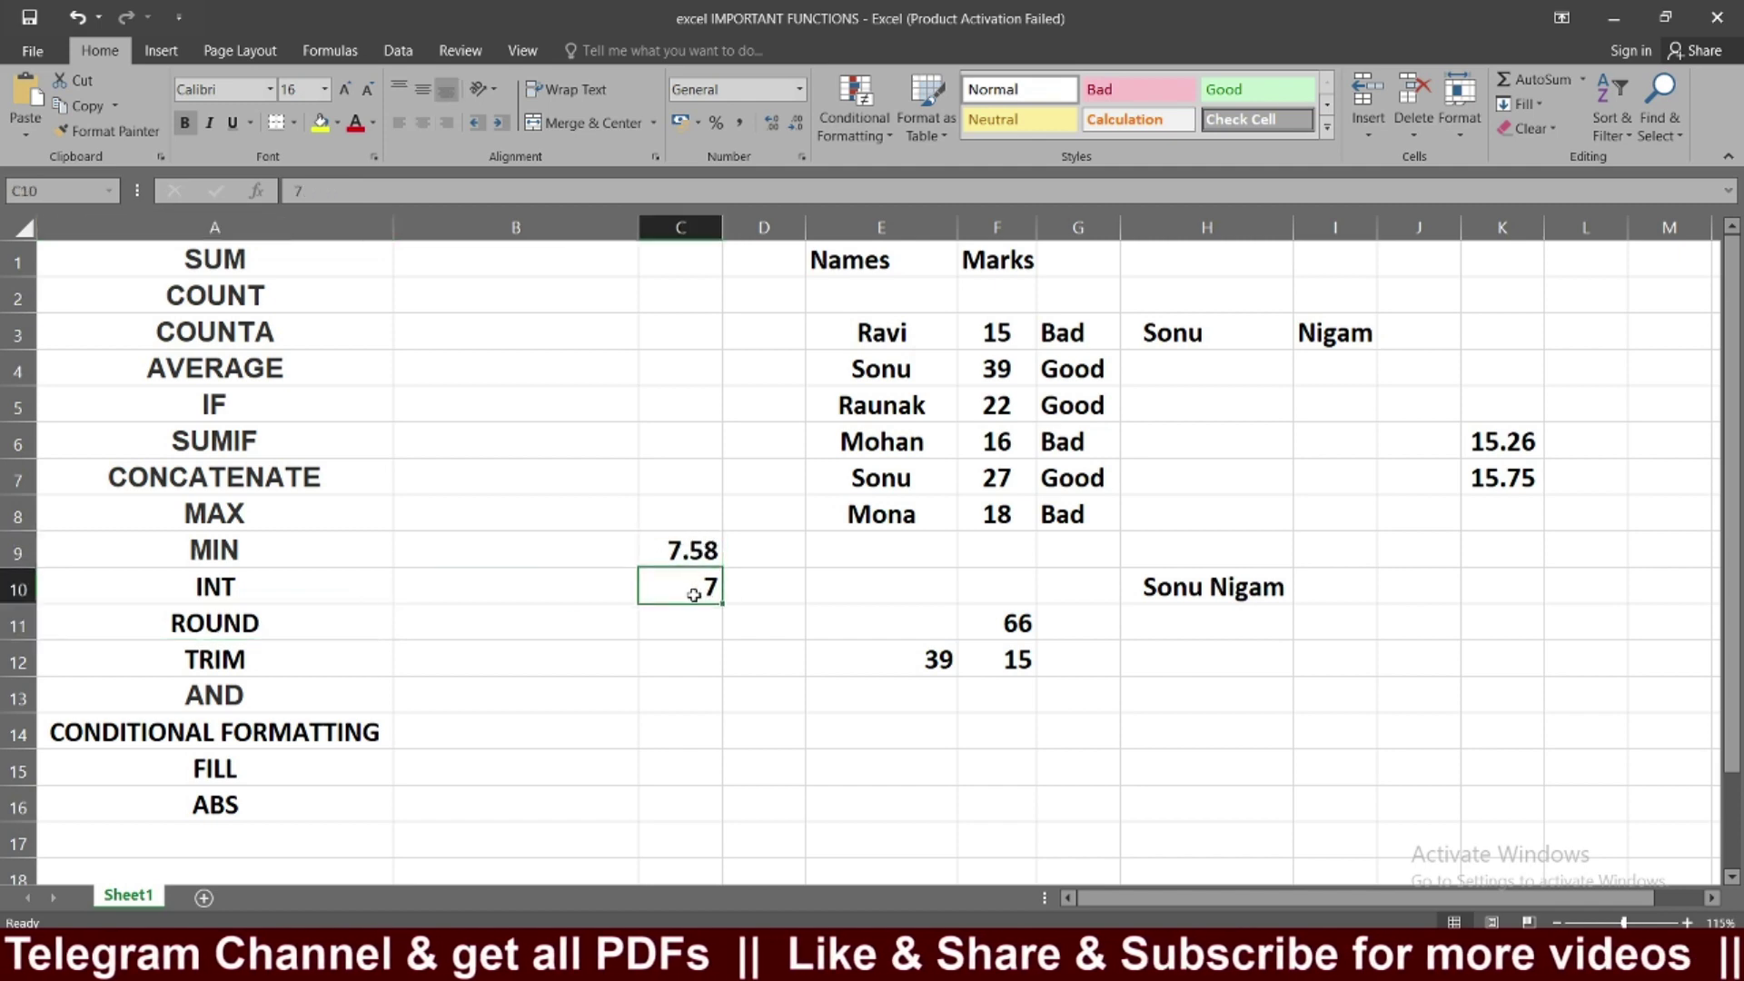
double_click(712, 589)
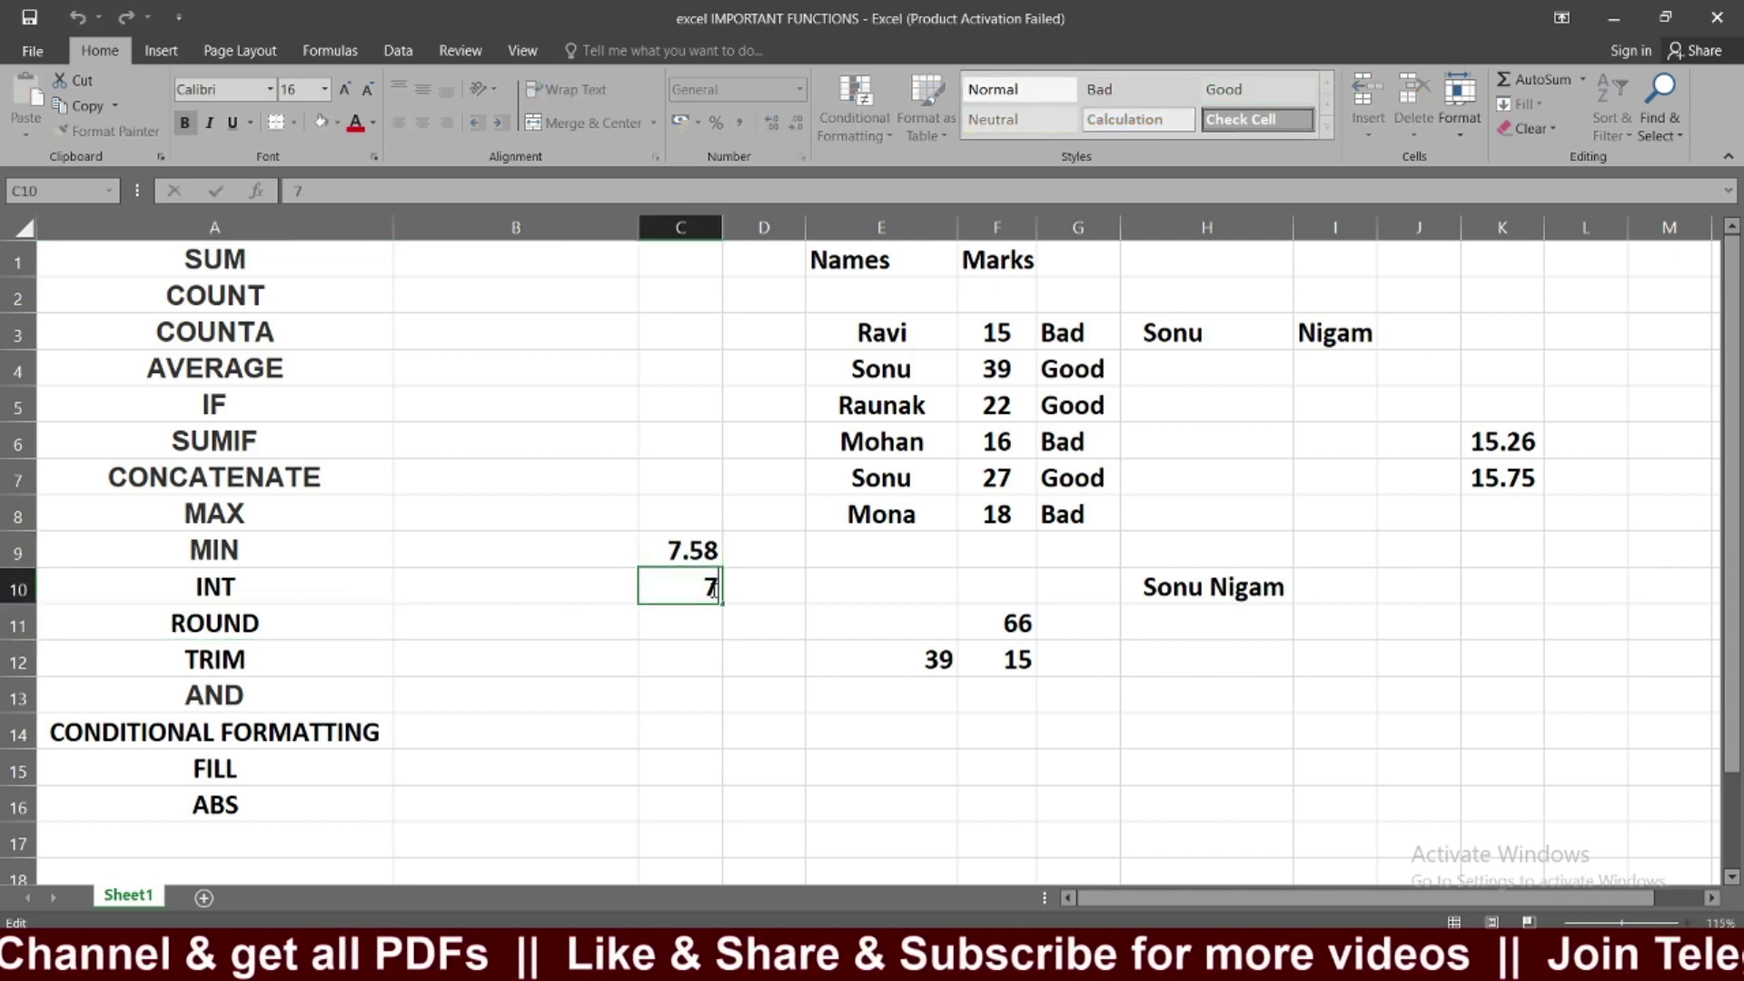
double_click(713, 588)
key(BackSpace)
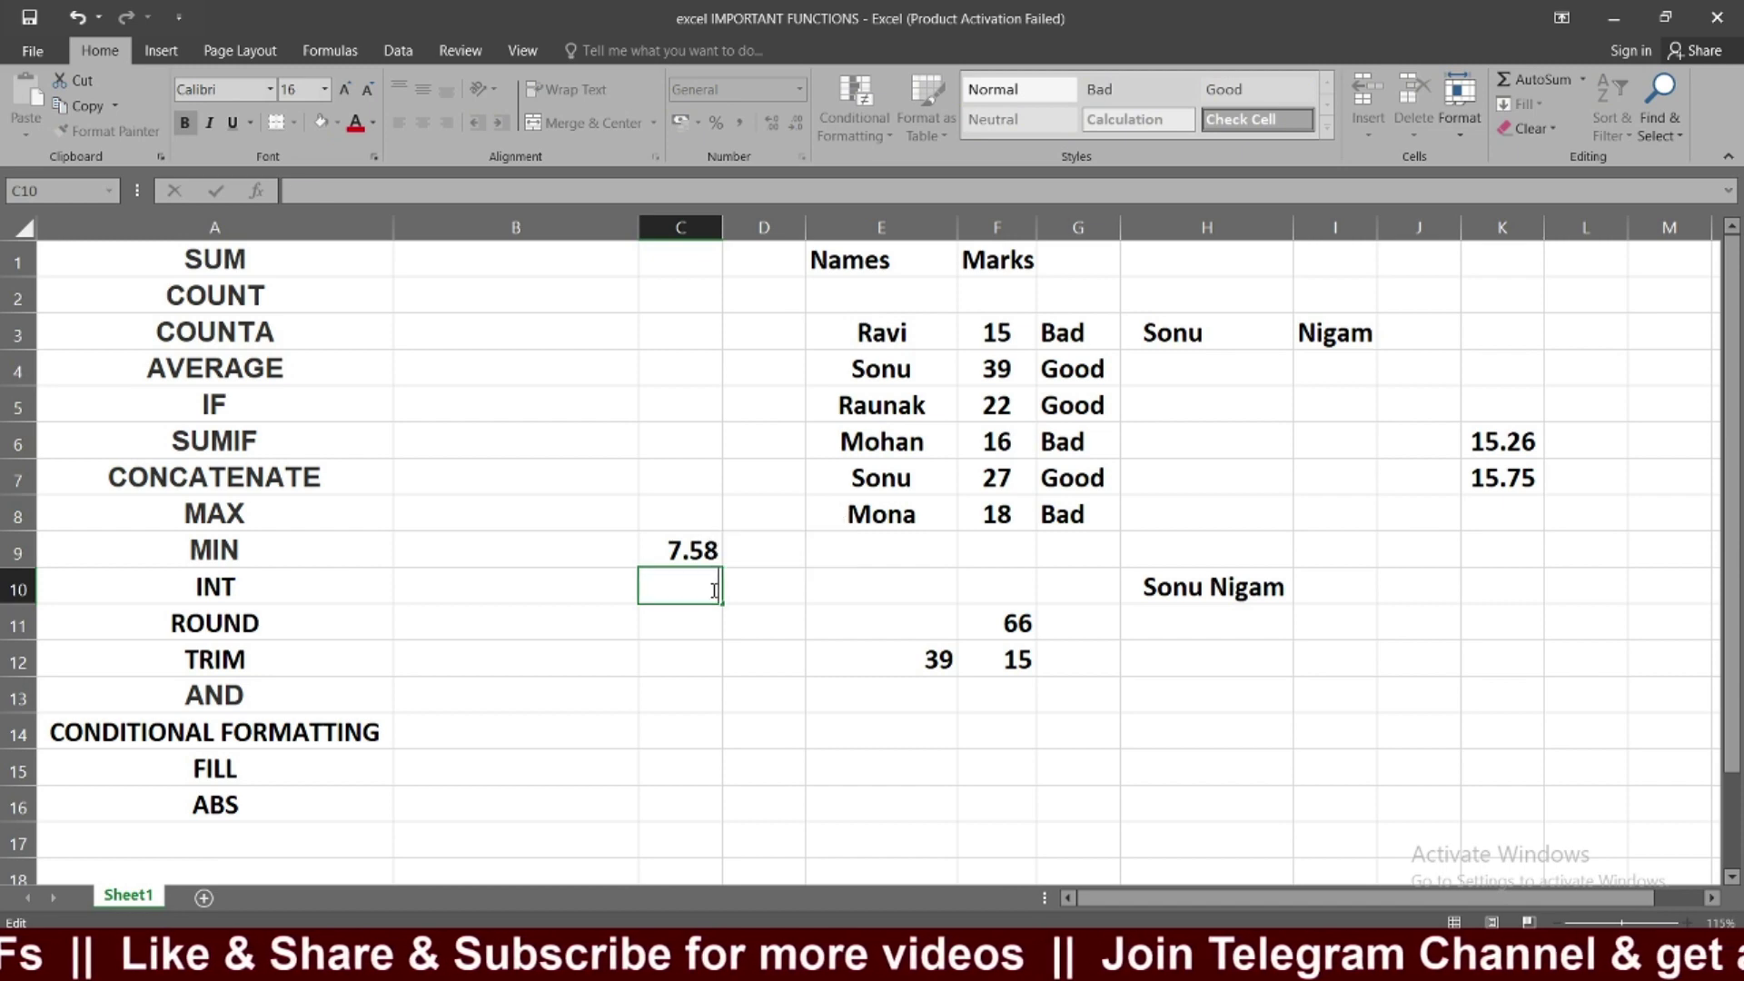
text(=int)
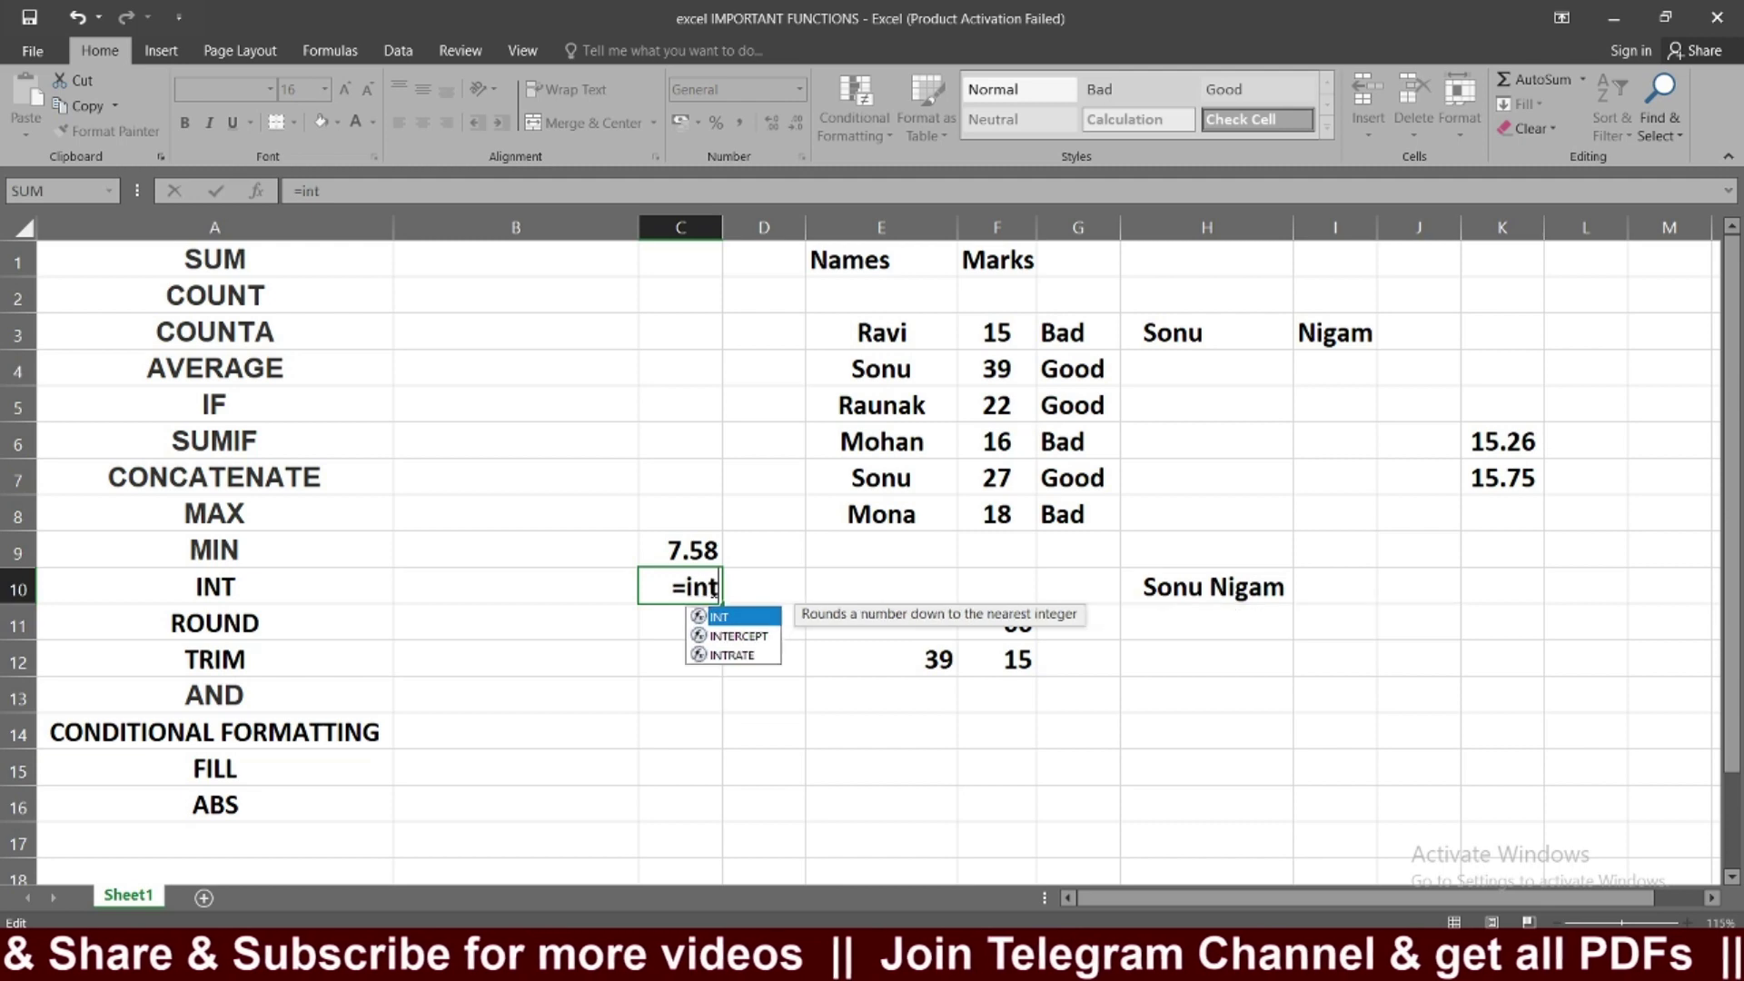
text(()
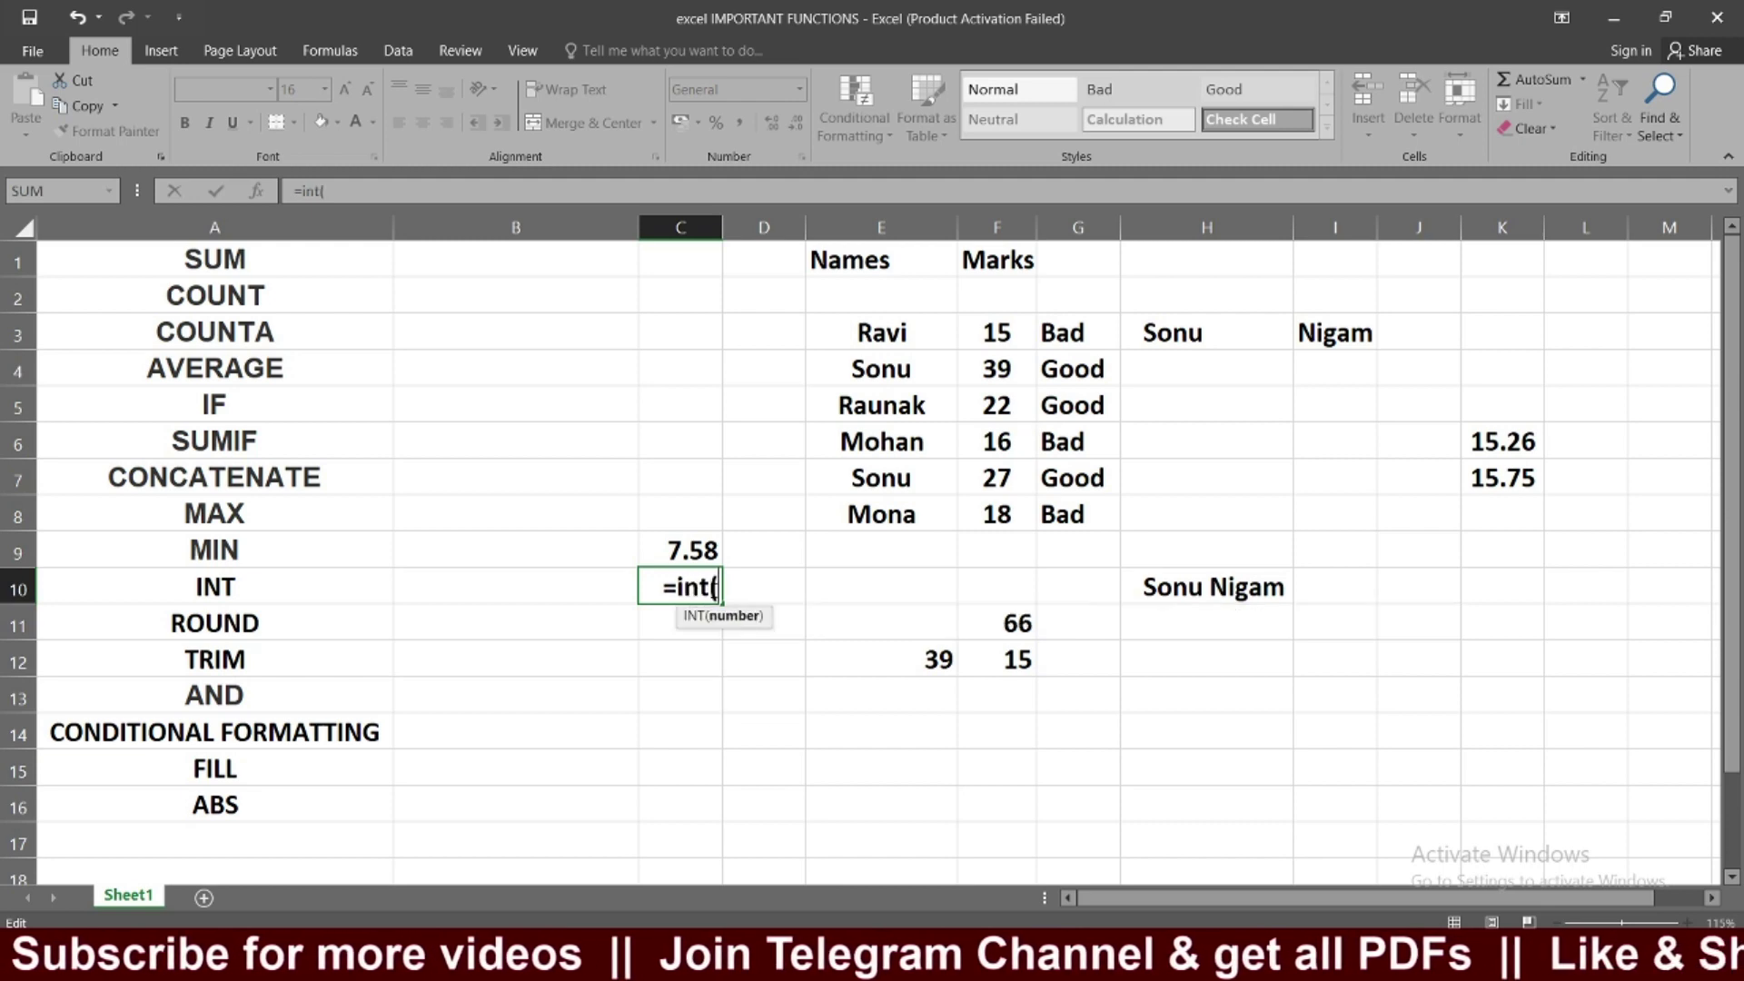
click(694, 550)
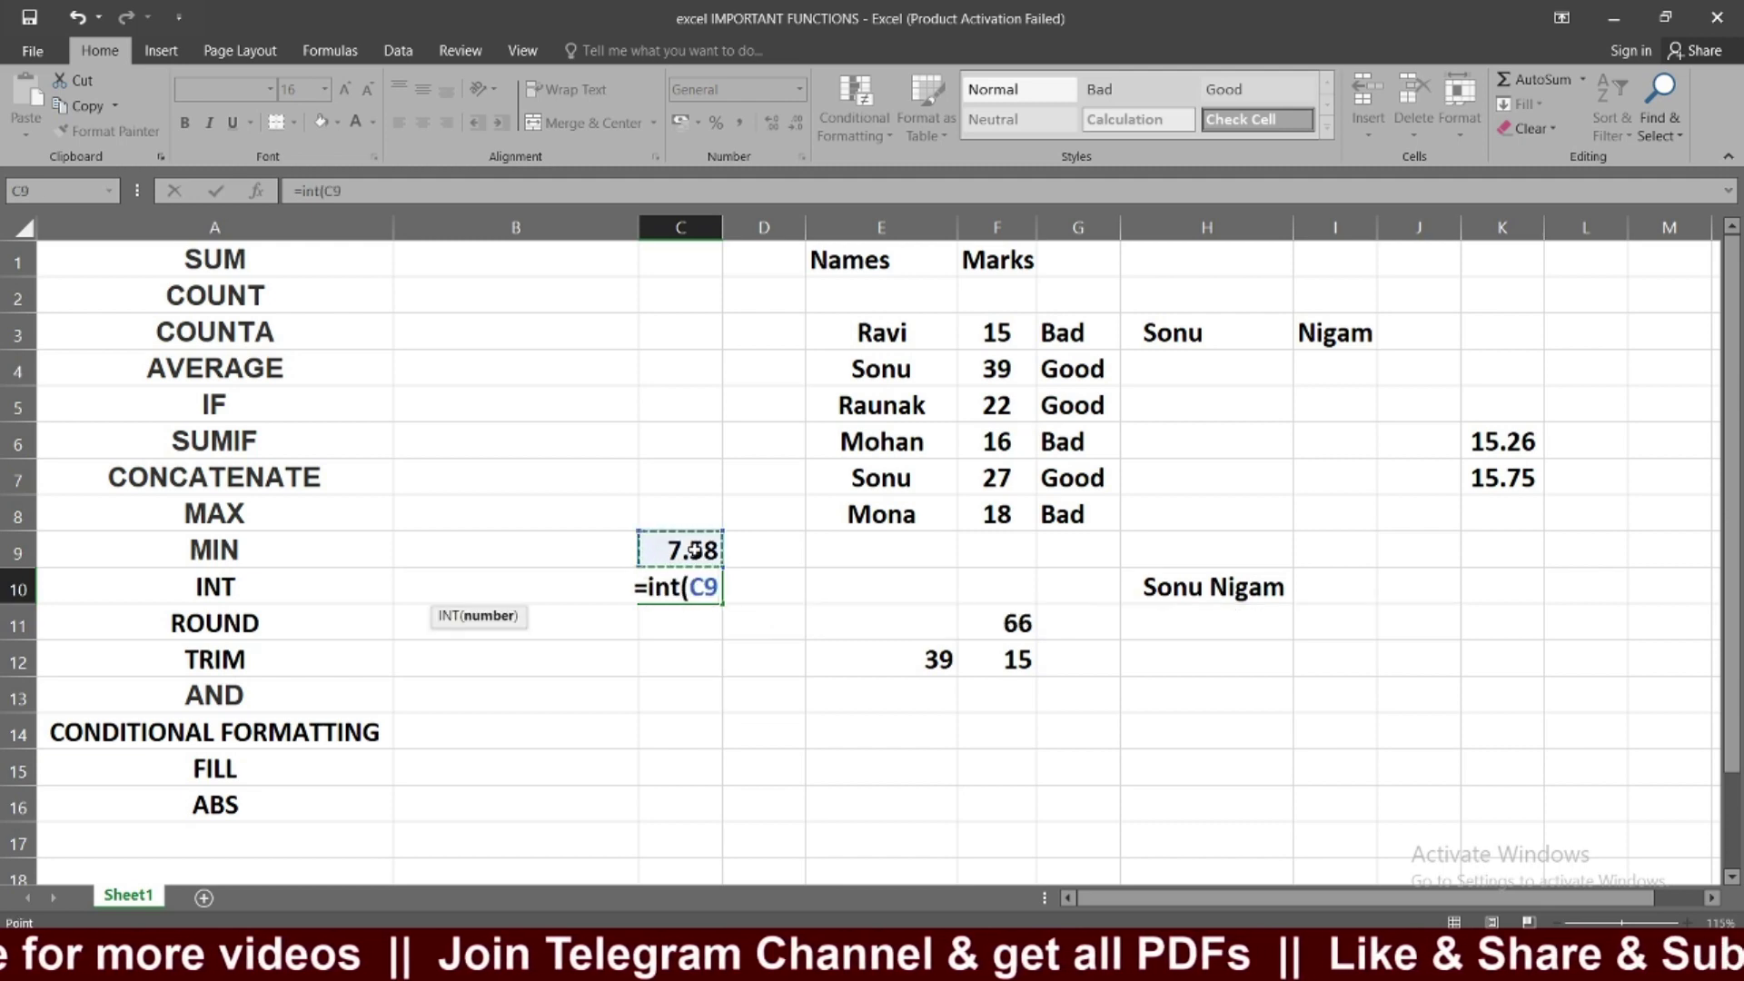
text())
key(Return)
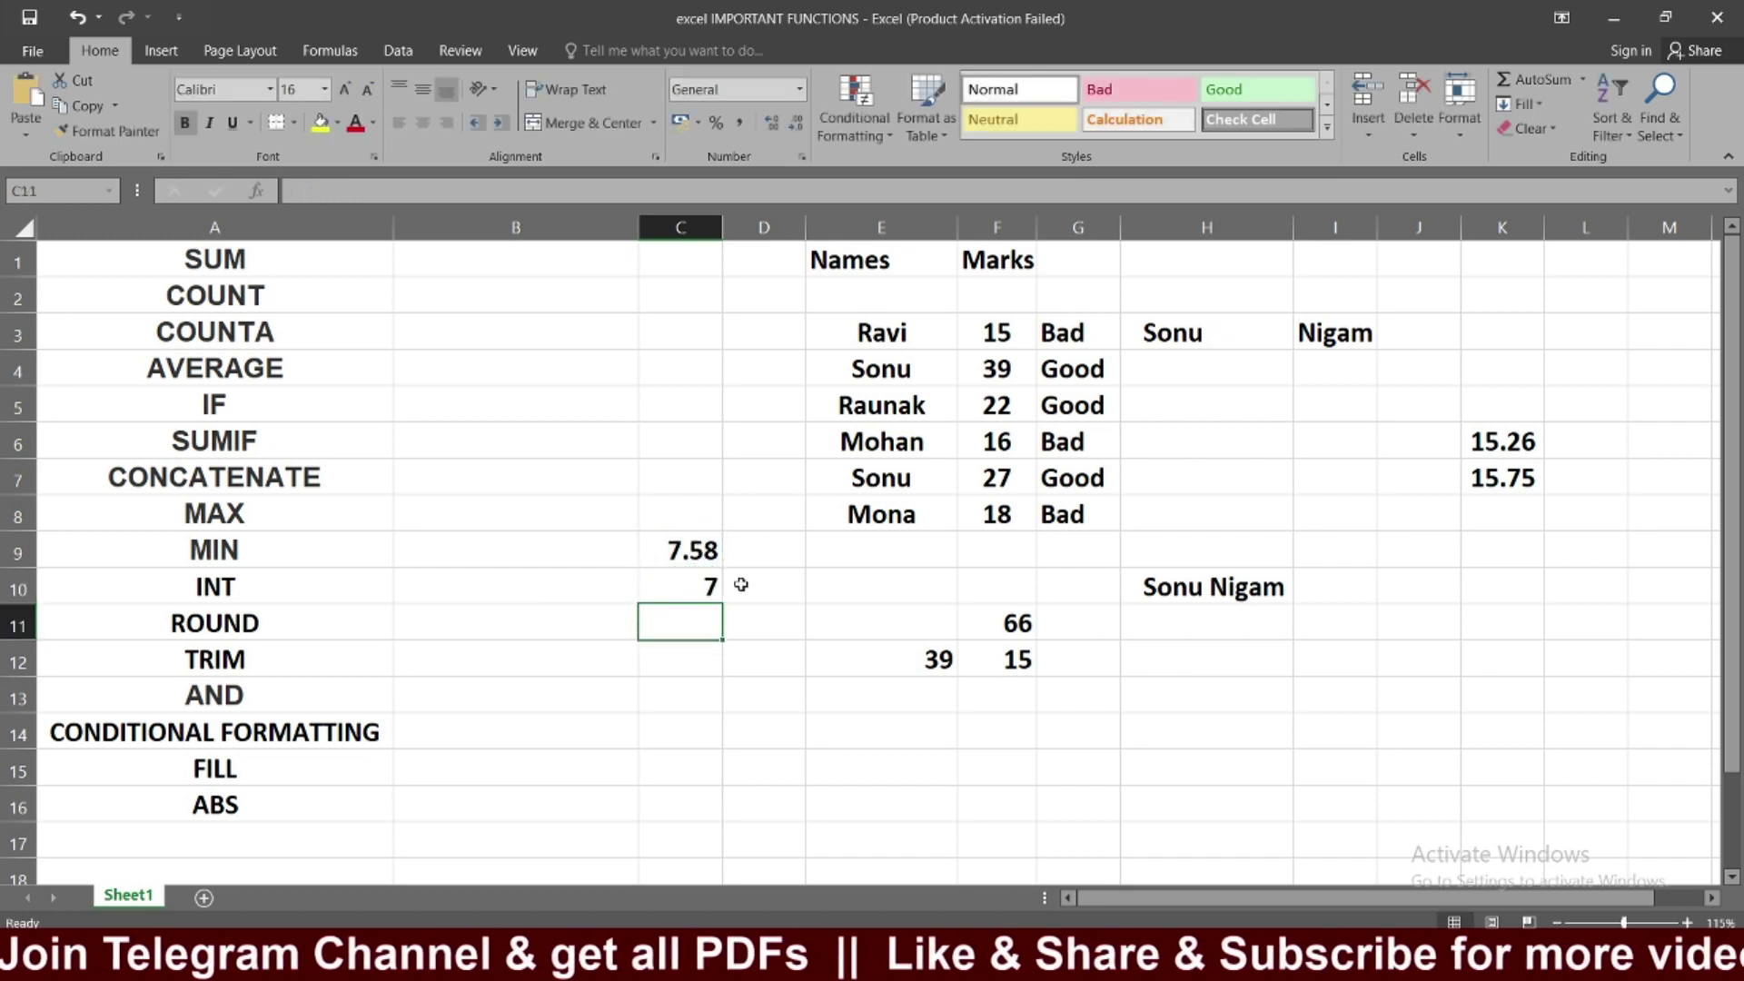
Step: Compare the INT result 7 in C10 with 7.58 in C9, highlighting its whole-number part
click(702, 592)
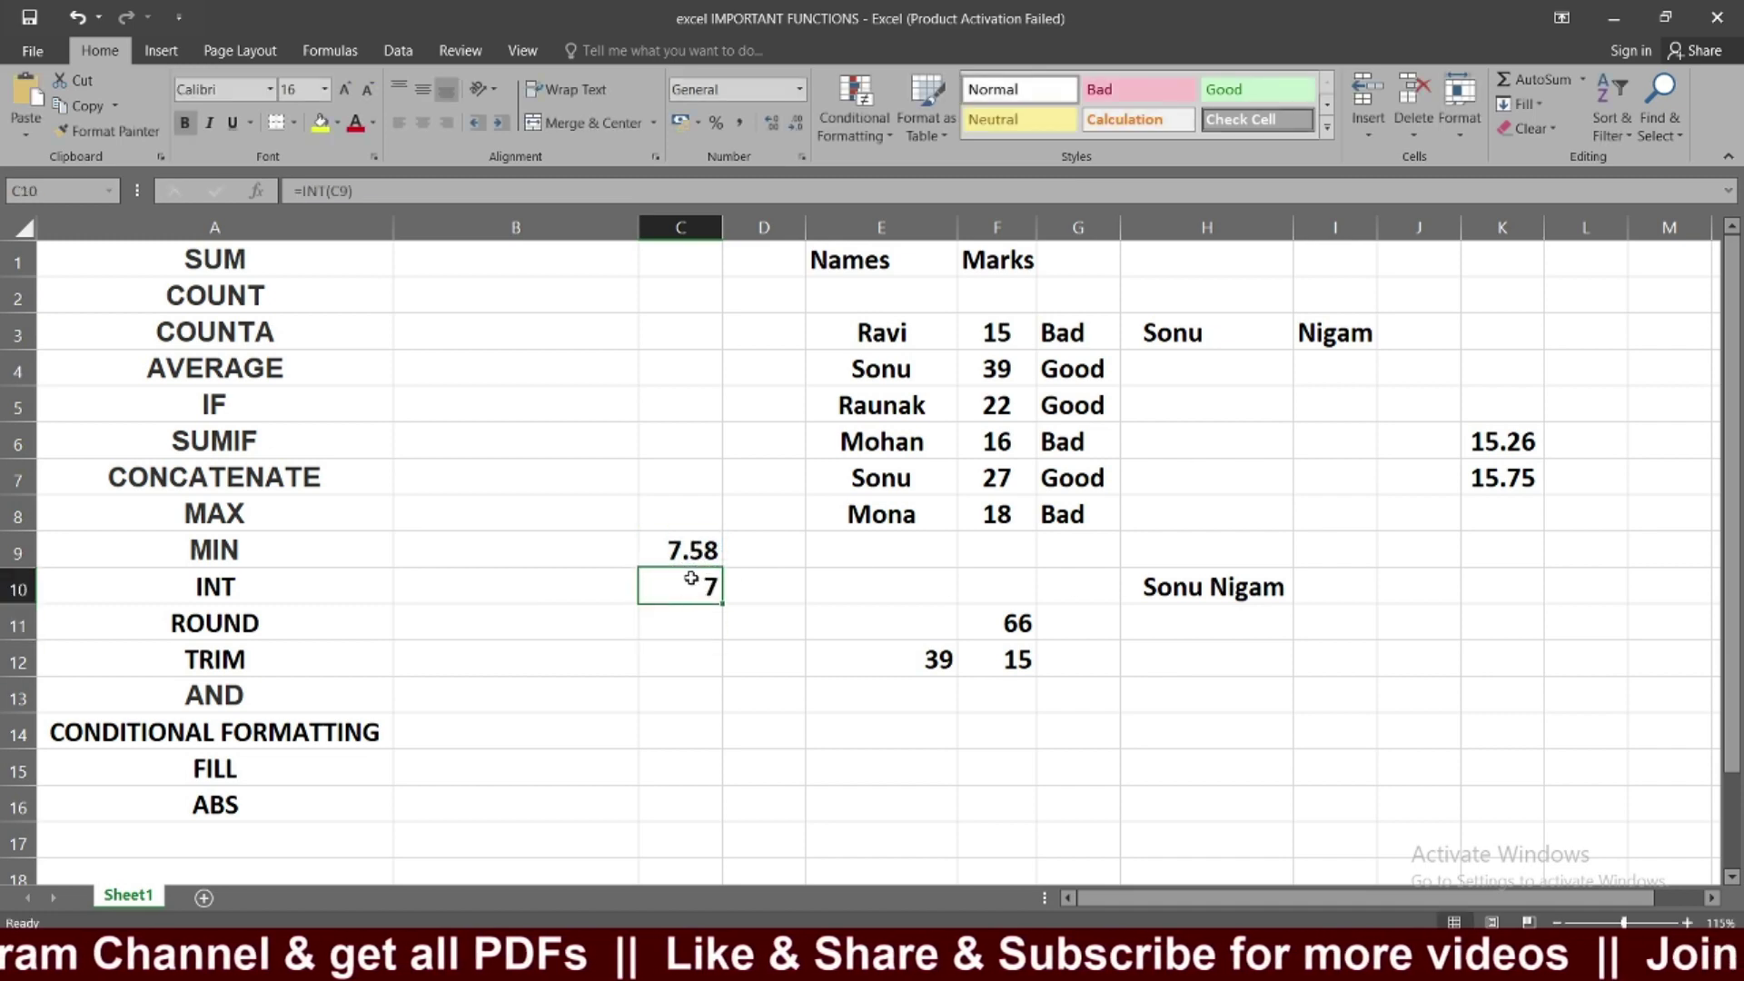
click(698, 552)
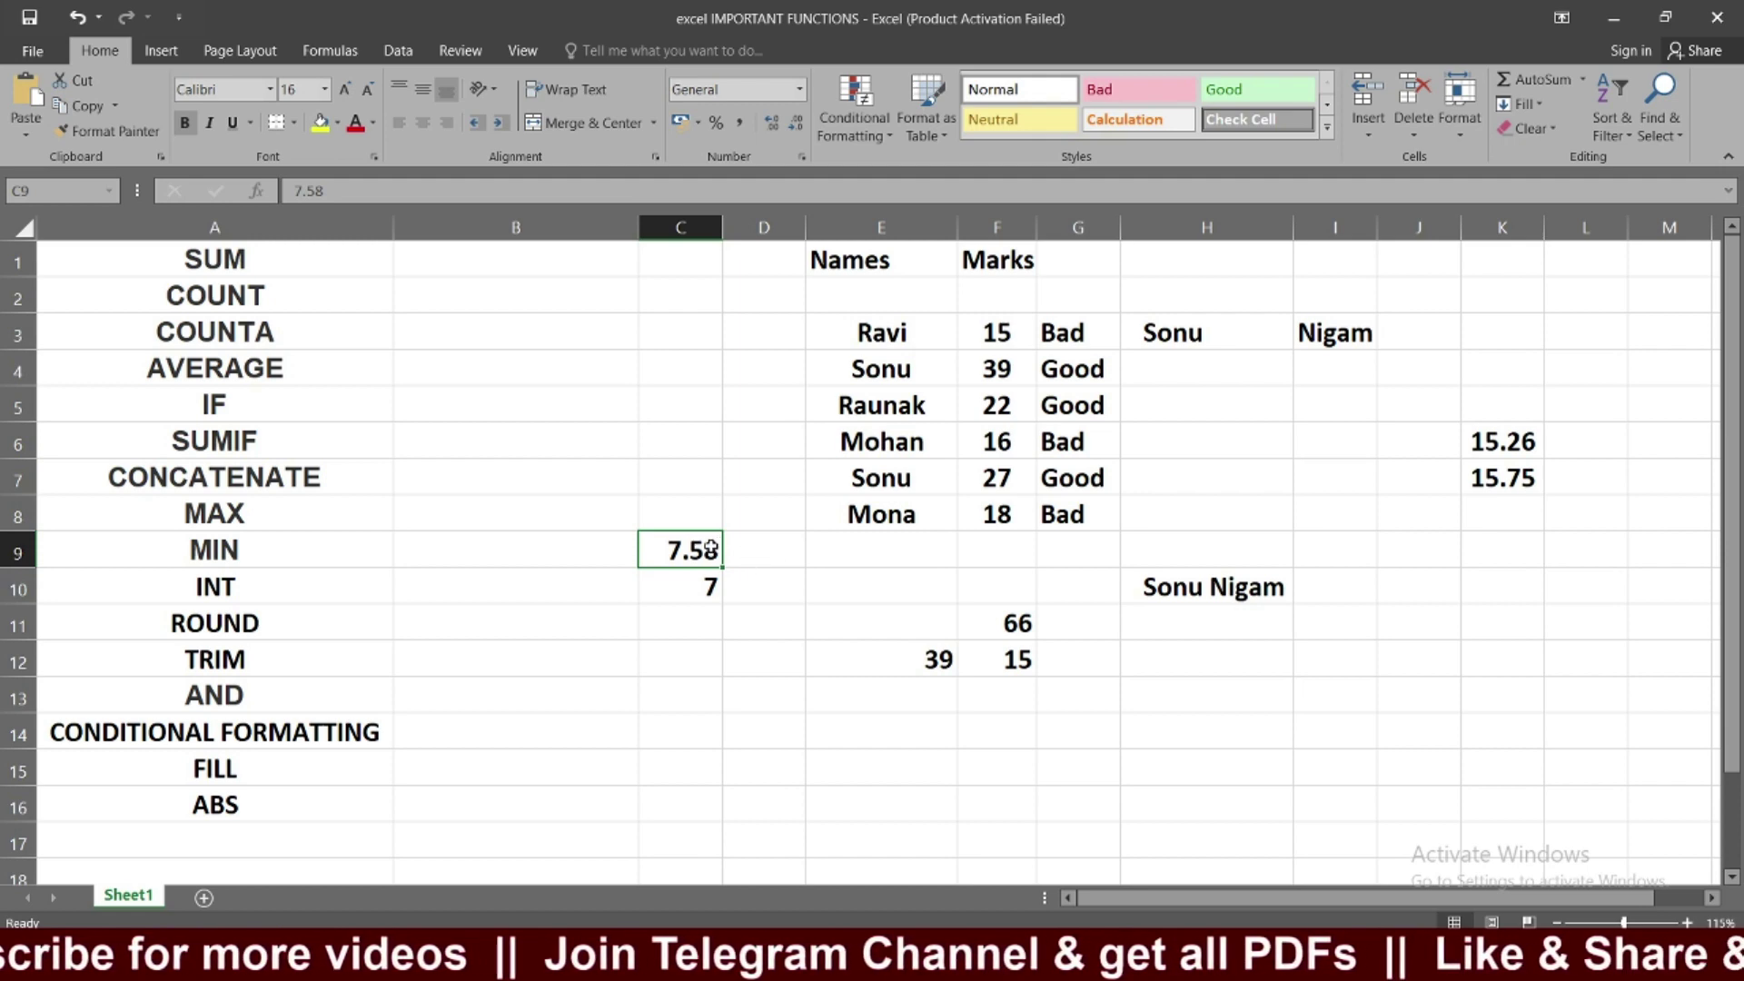
double_click(710, 549)
double_click(674, 552)
click(708, 586)
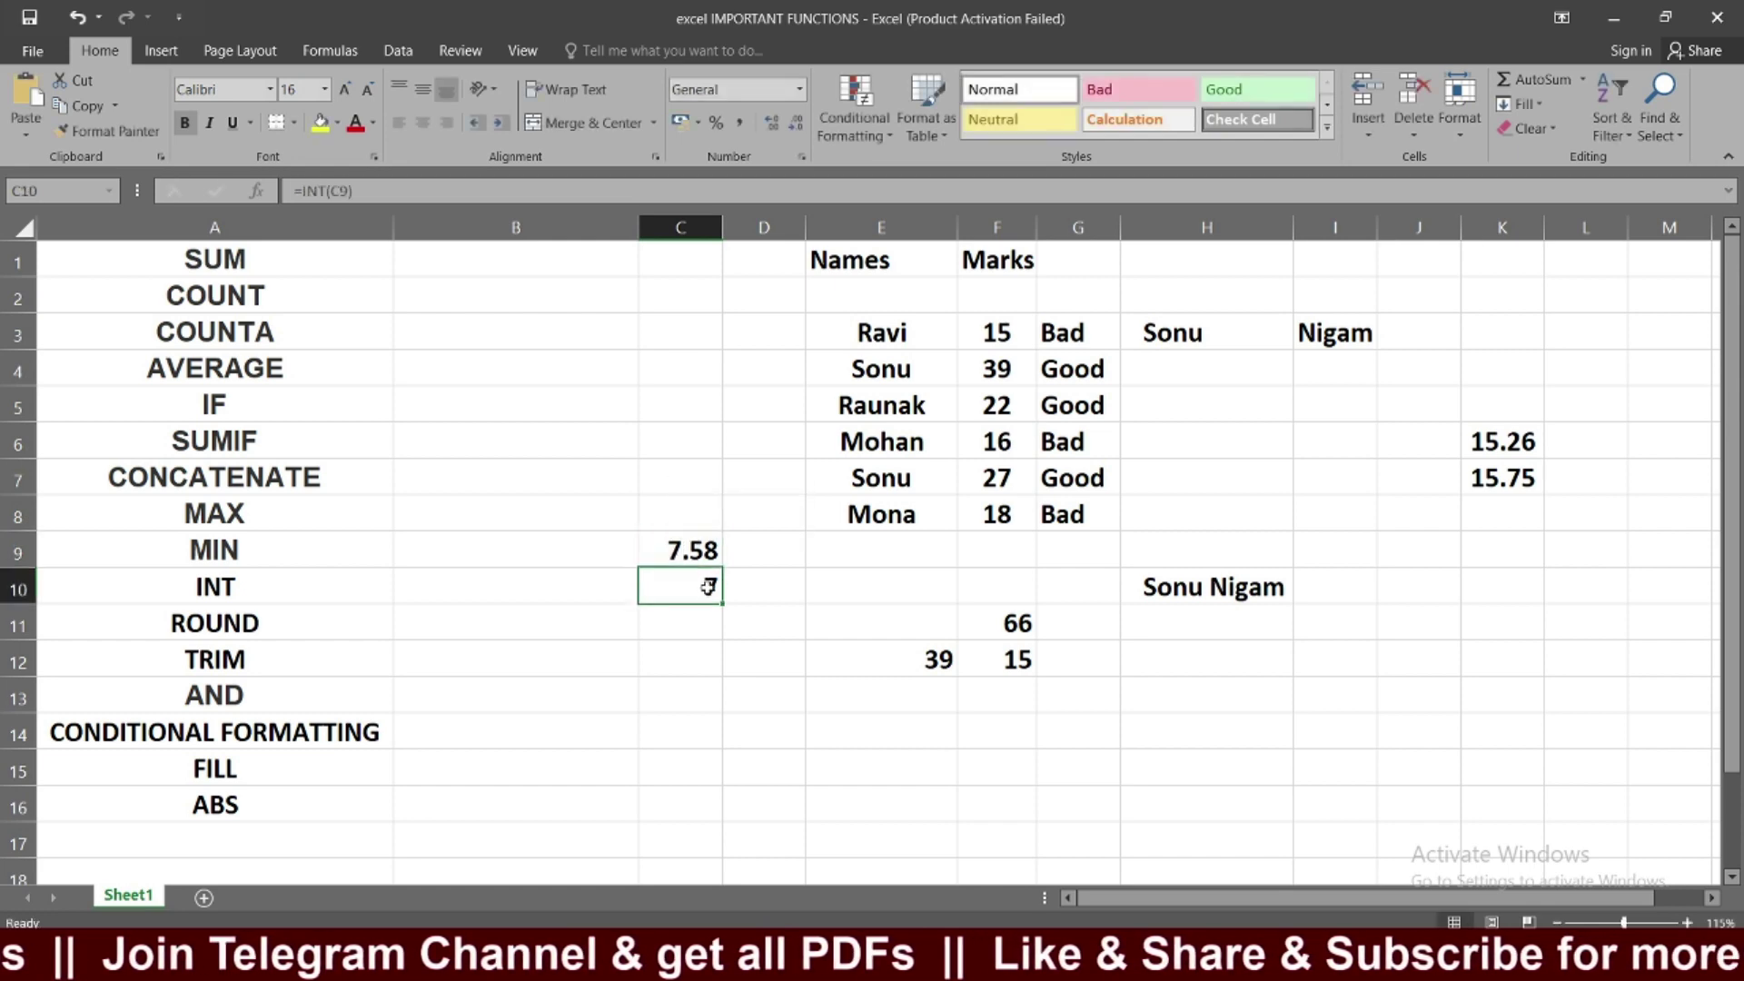
click(674, 550)
double_click(683, 549)
drag(681, 548, 641, 549)
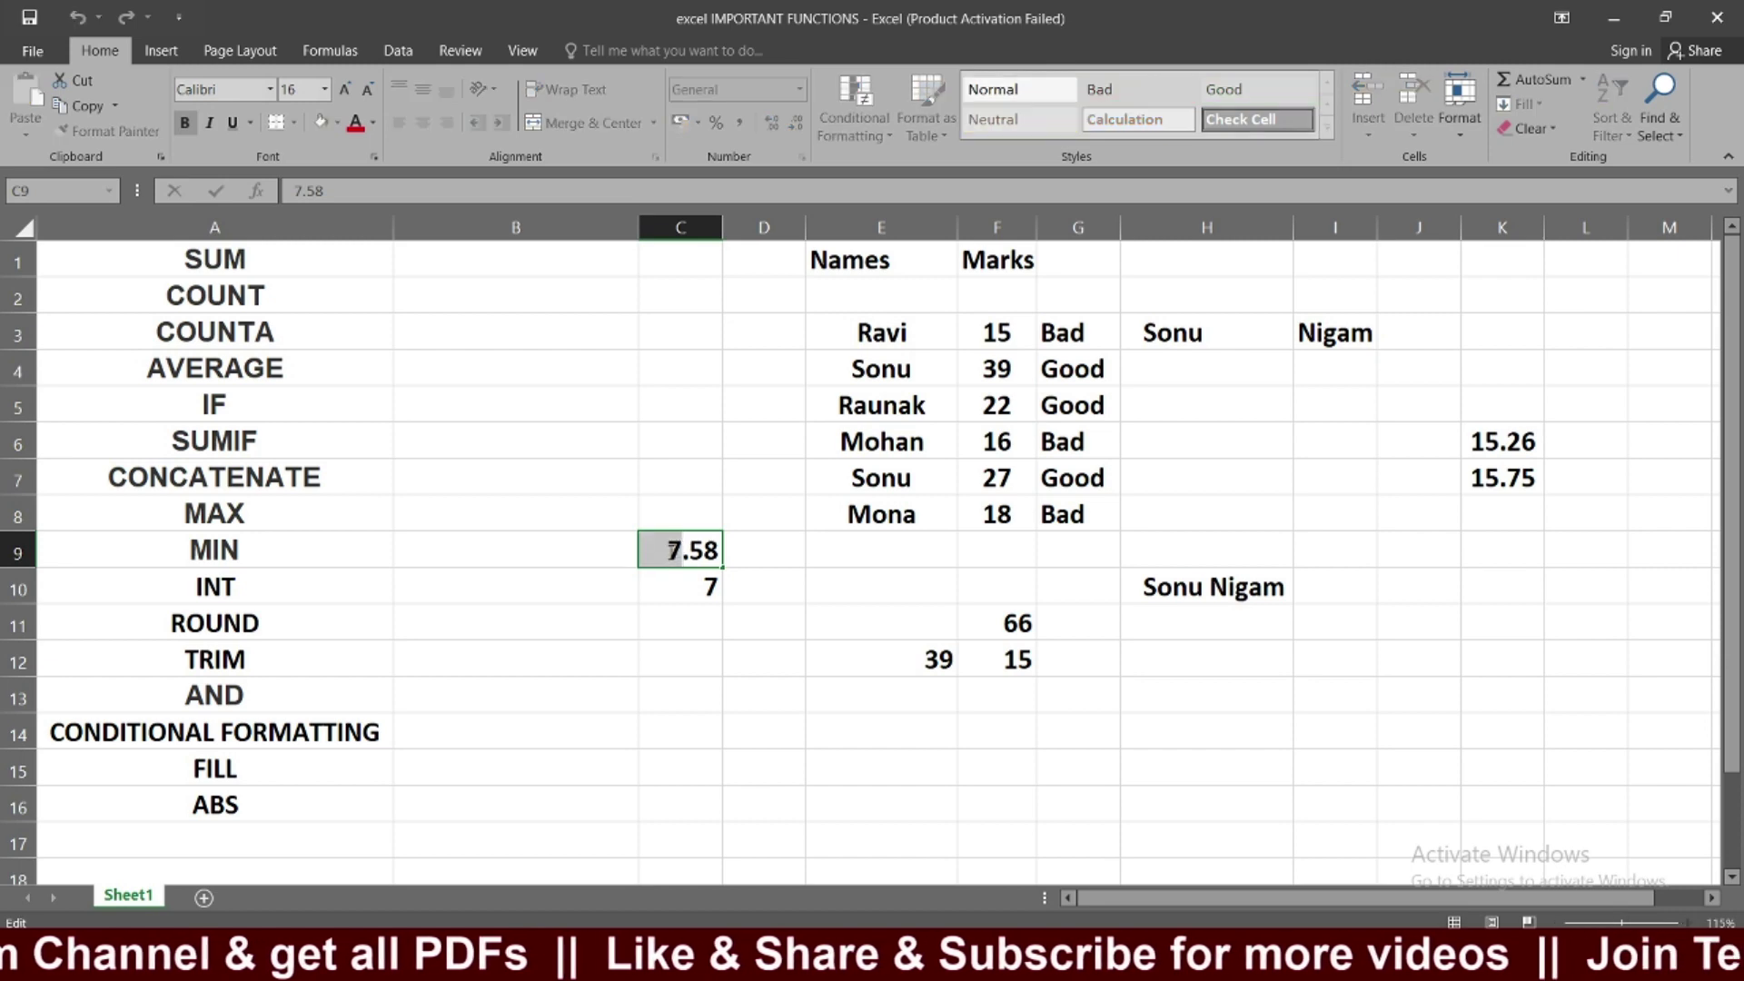
click(717, 586)
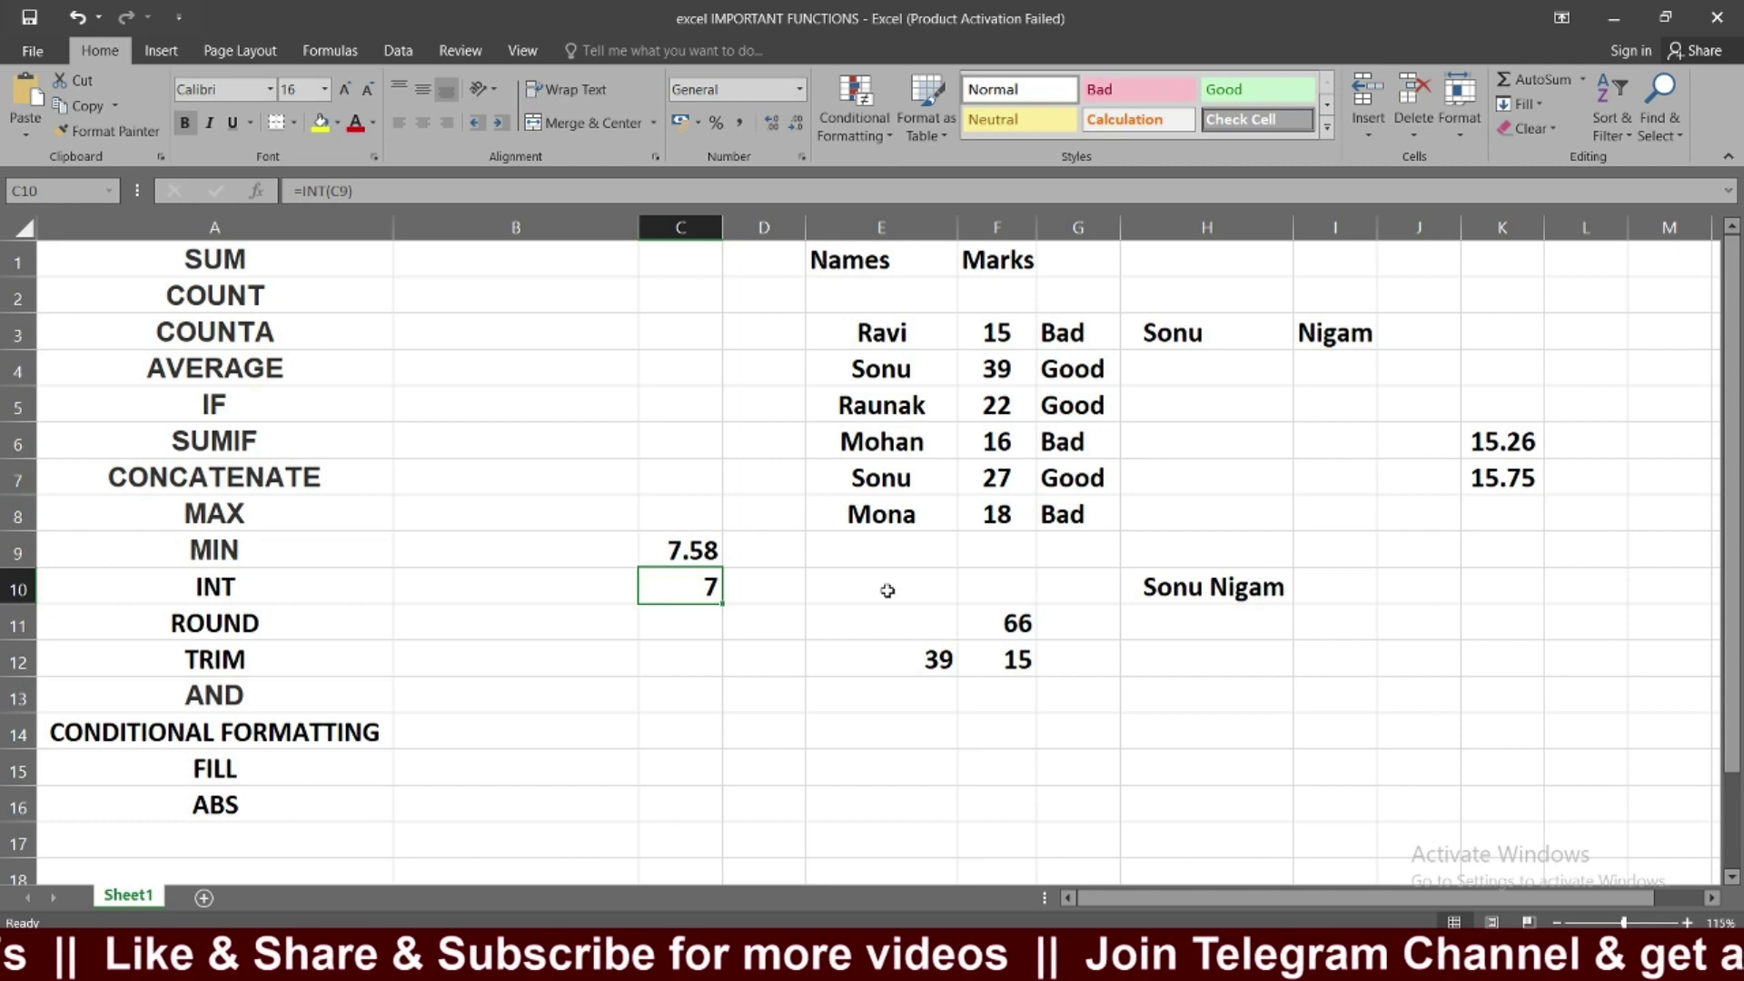
click(661, 555)
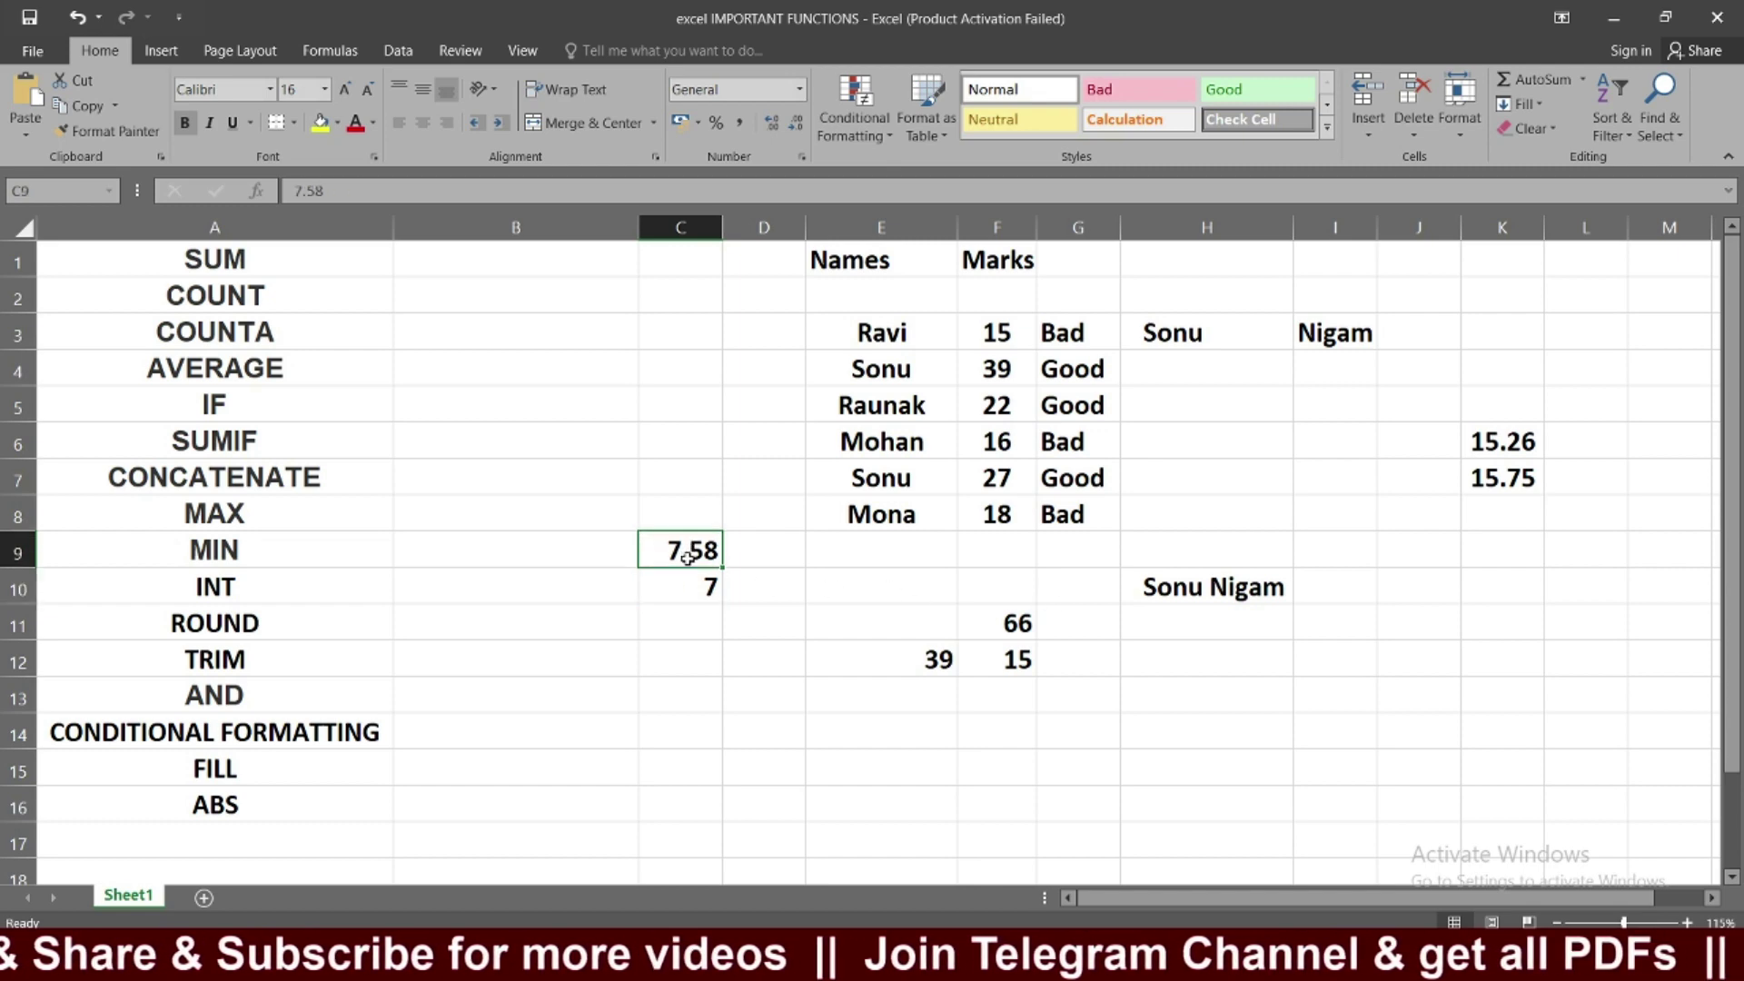
click(695, 586)
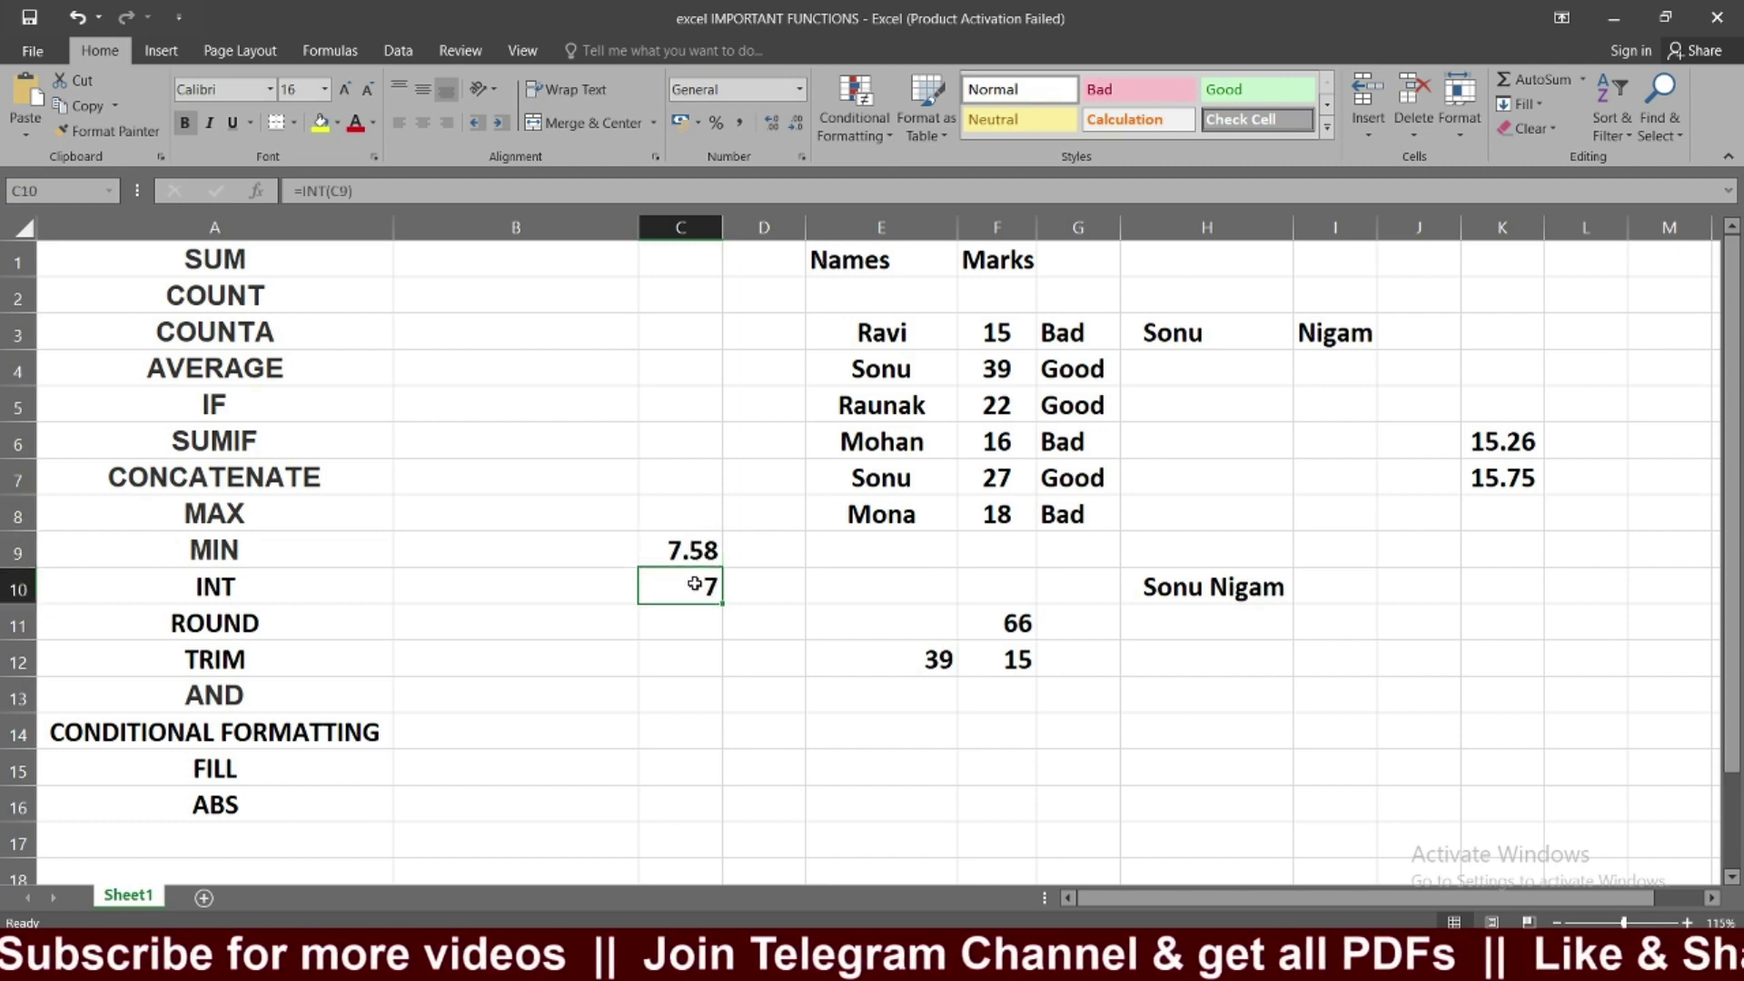
click(688, 550)
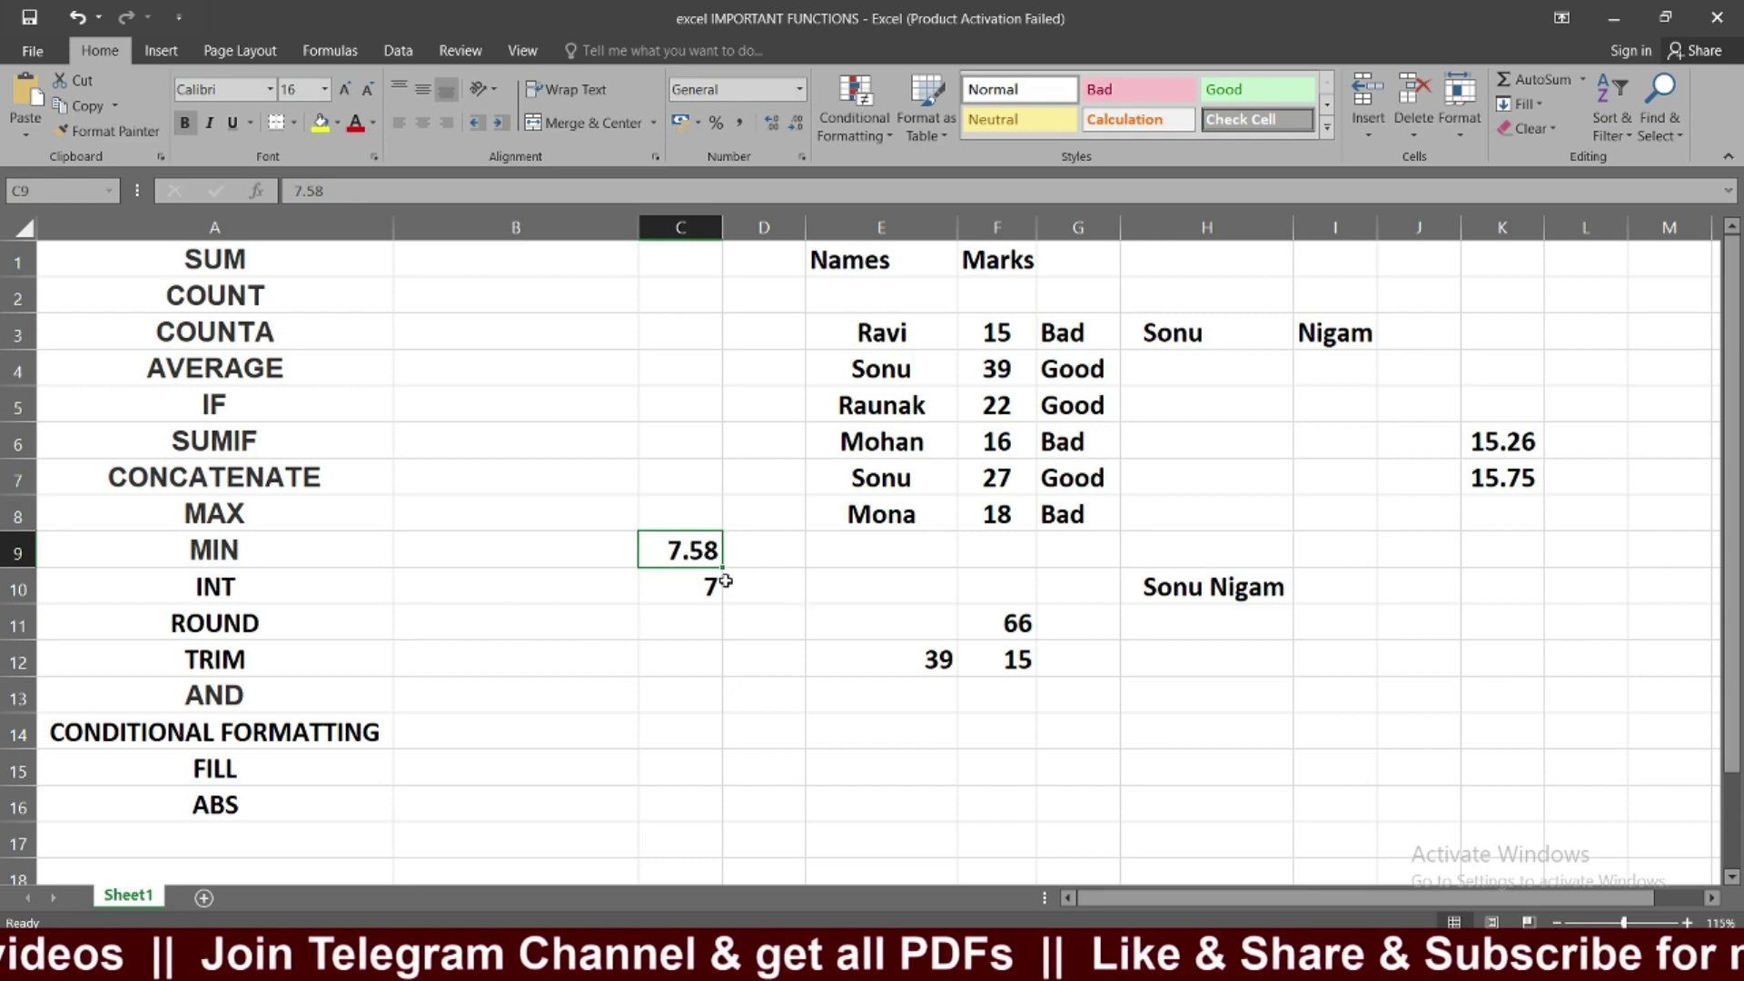
double_click(683, 550)
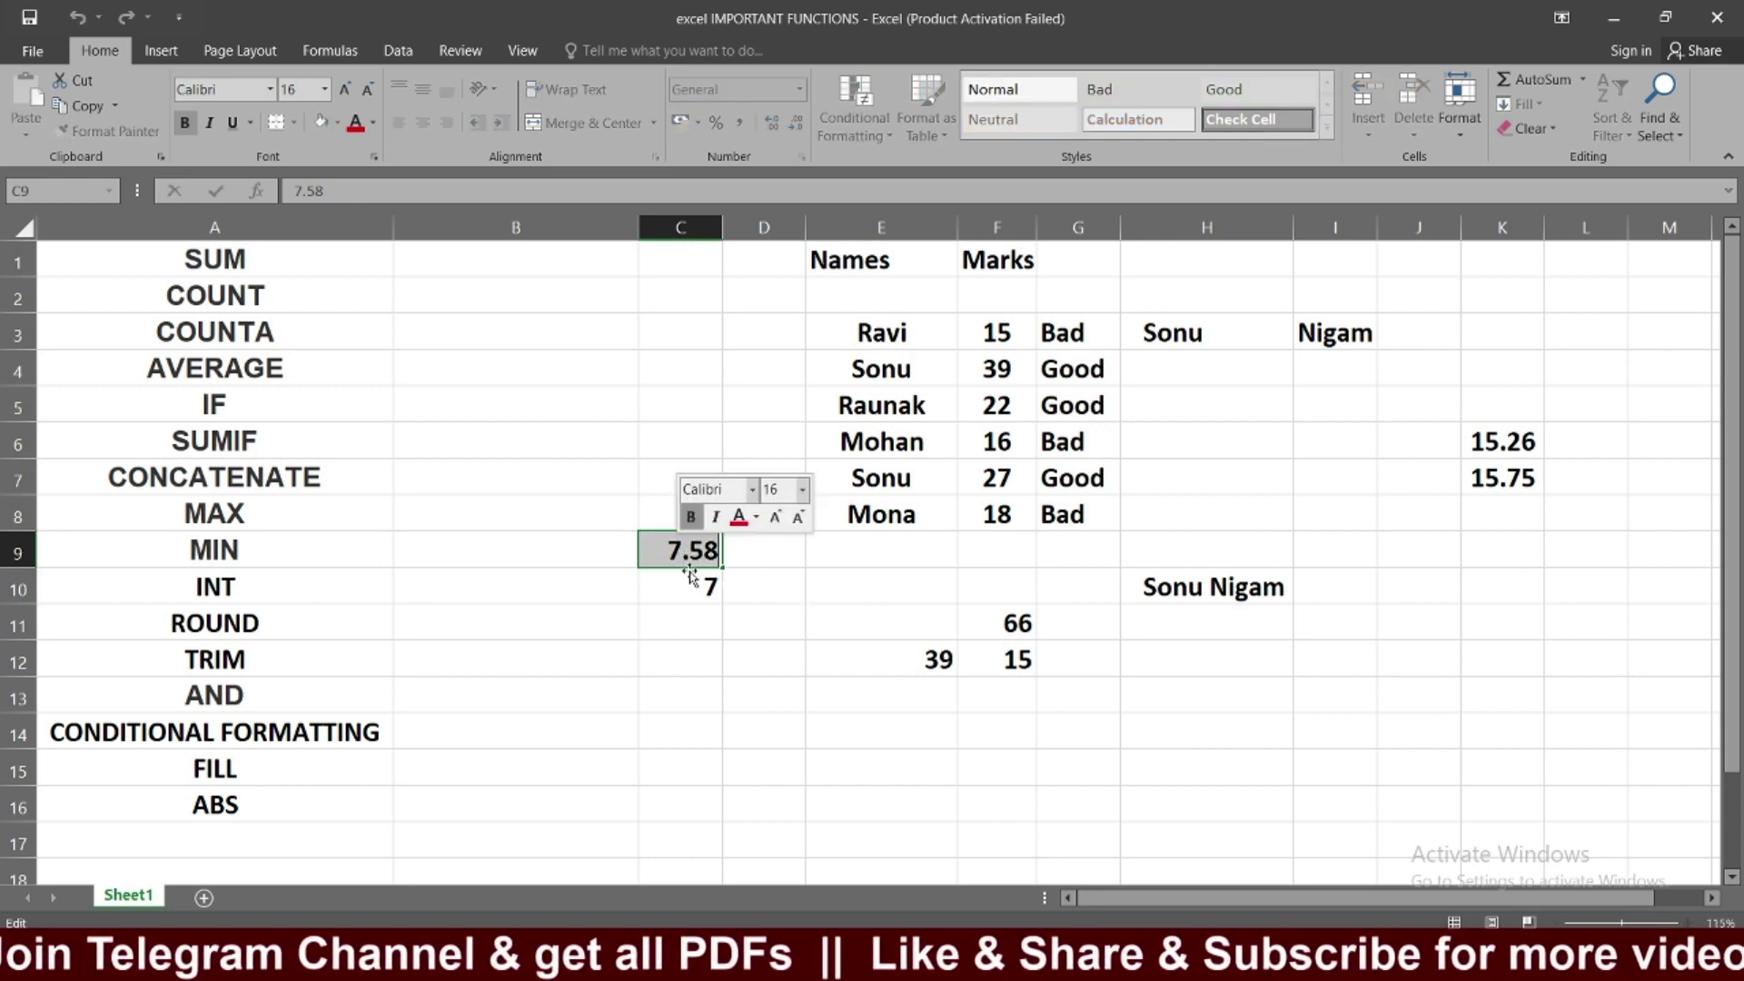
click(707, 592)
click(705, 548)
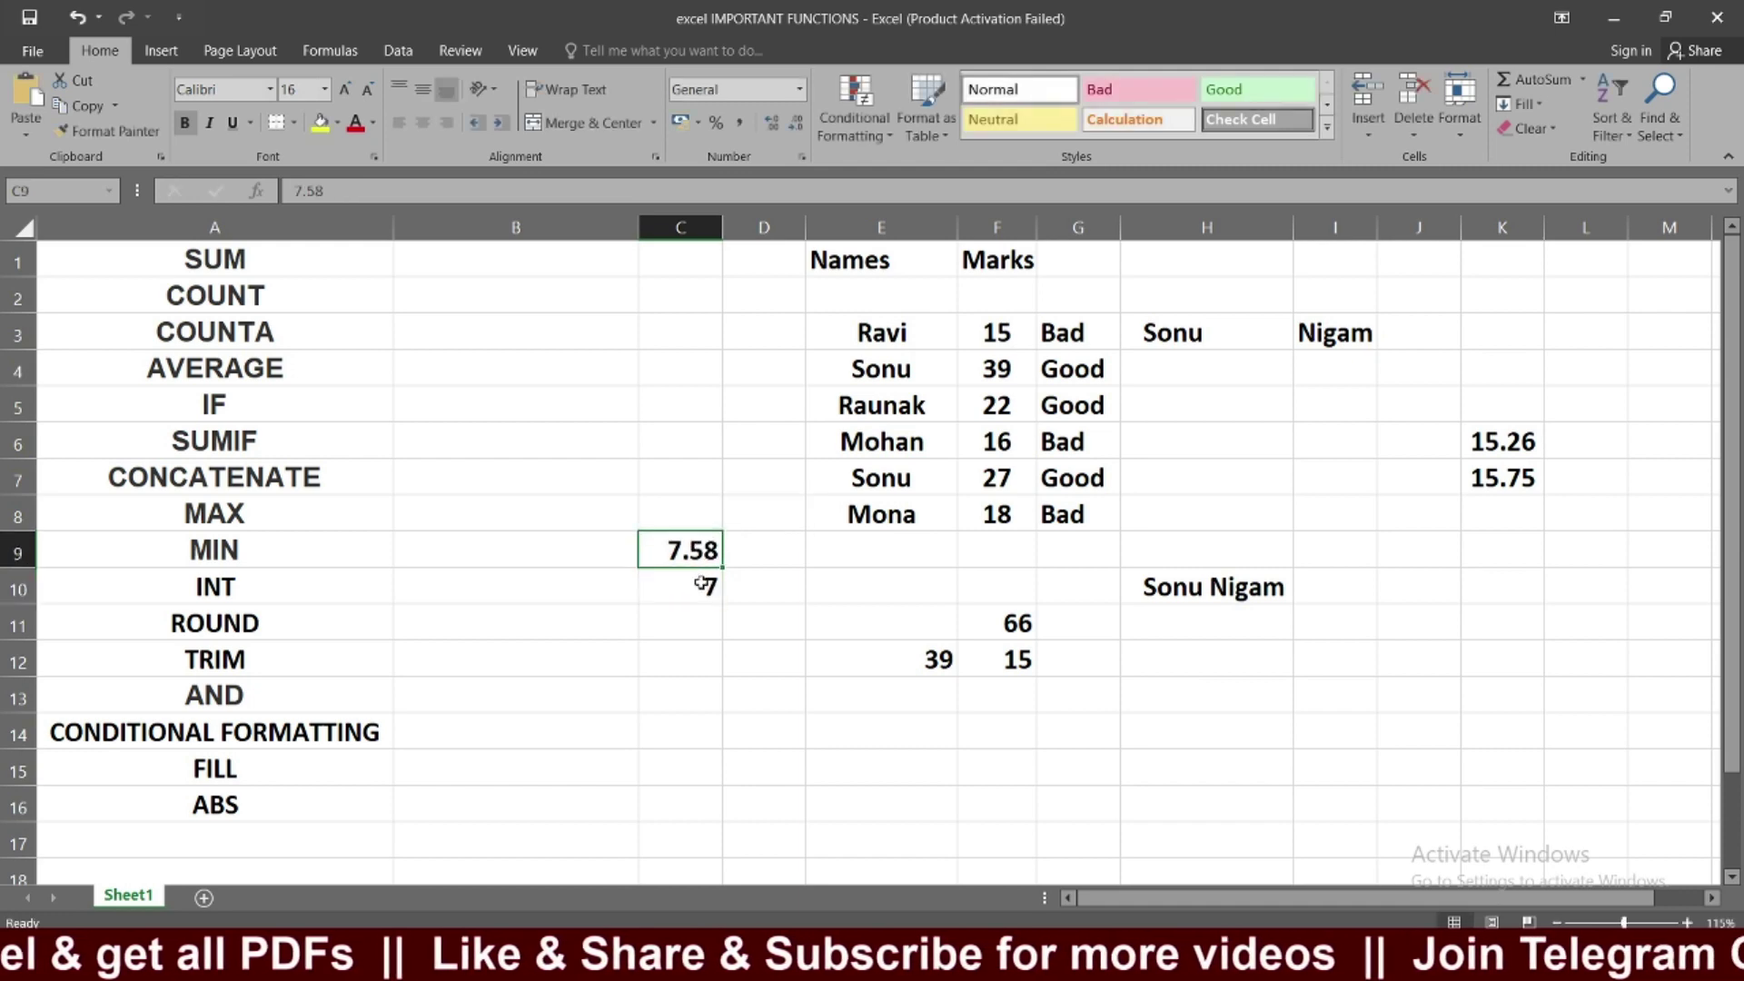
click(1507, 463)
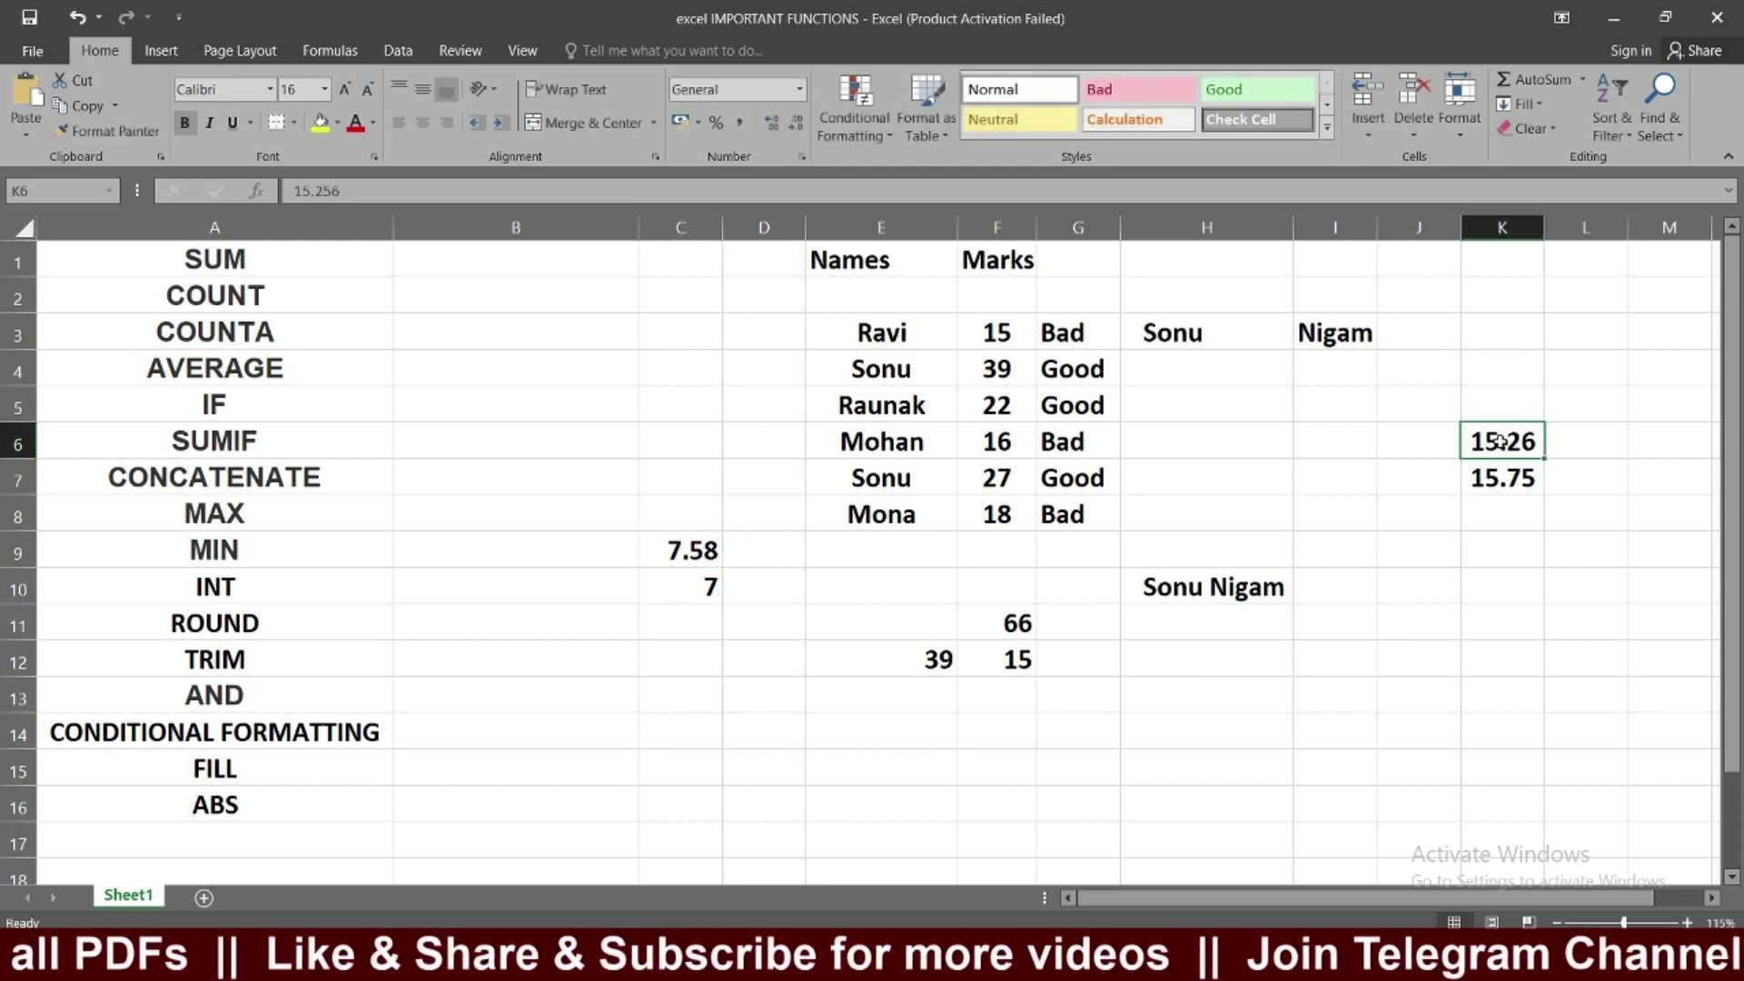
Step: Enter =INT(K6) in K10, showing 15, and inspect the full decimal in K6
click(1501, 583)
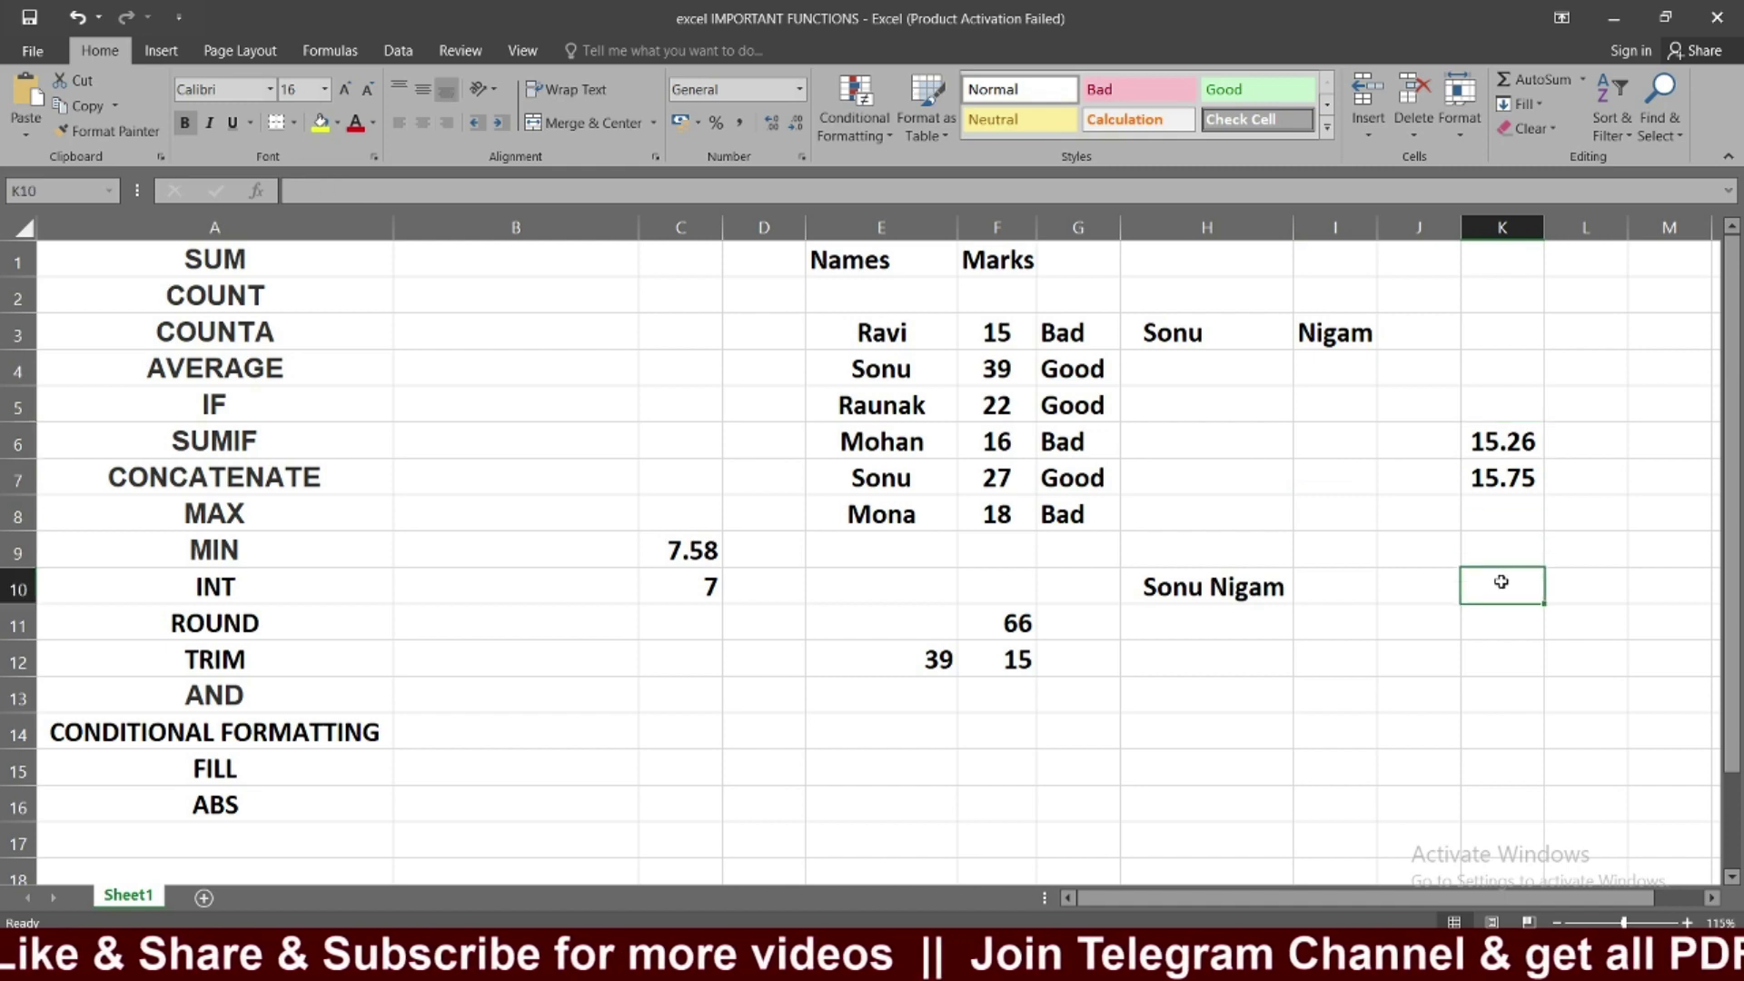
text(=int)
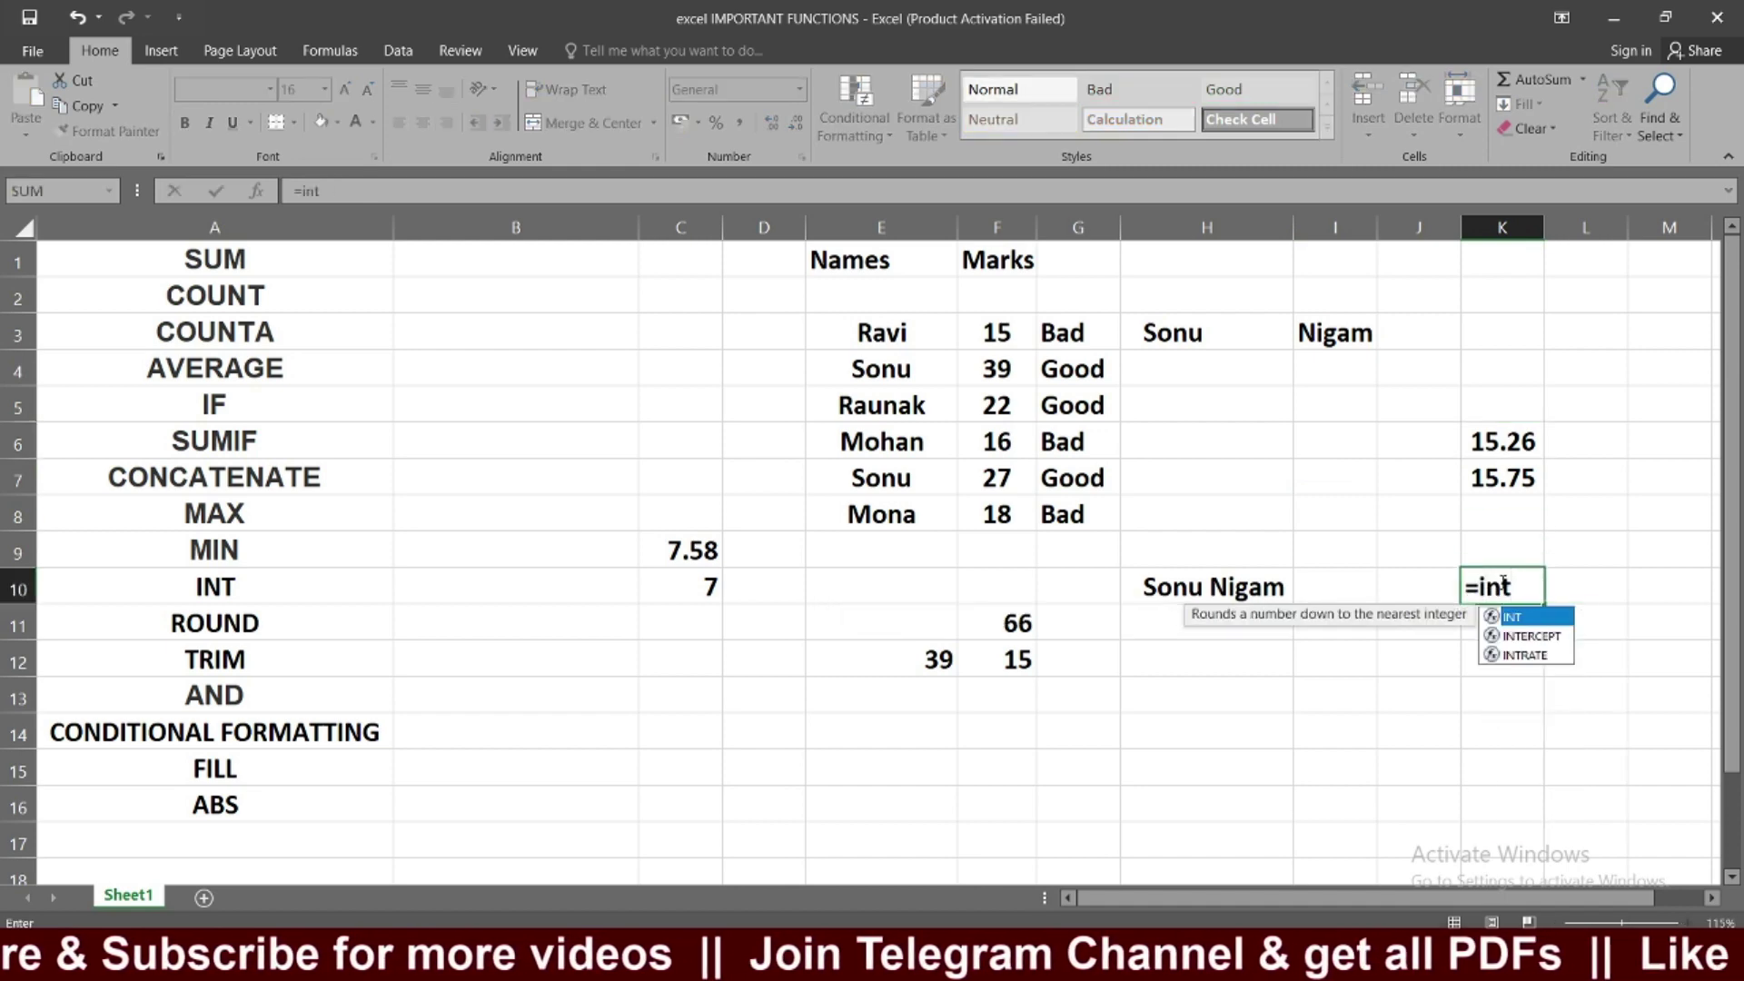
text(()
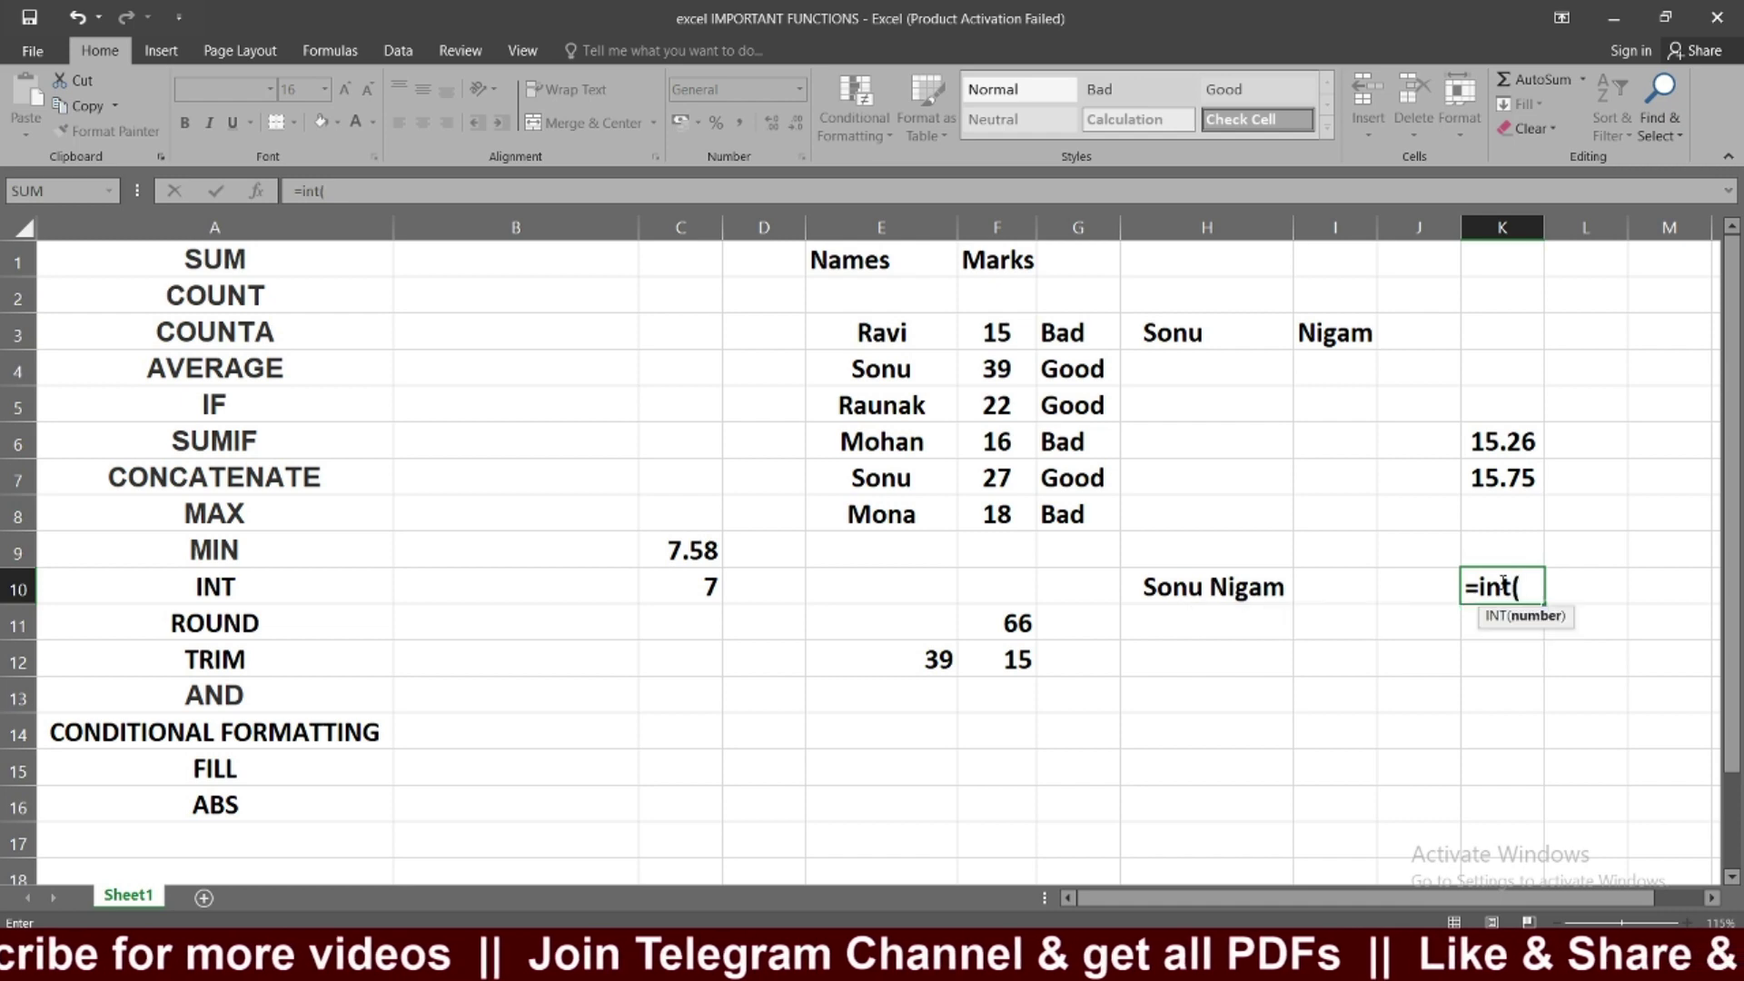
click(1494, 440)
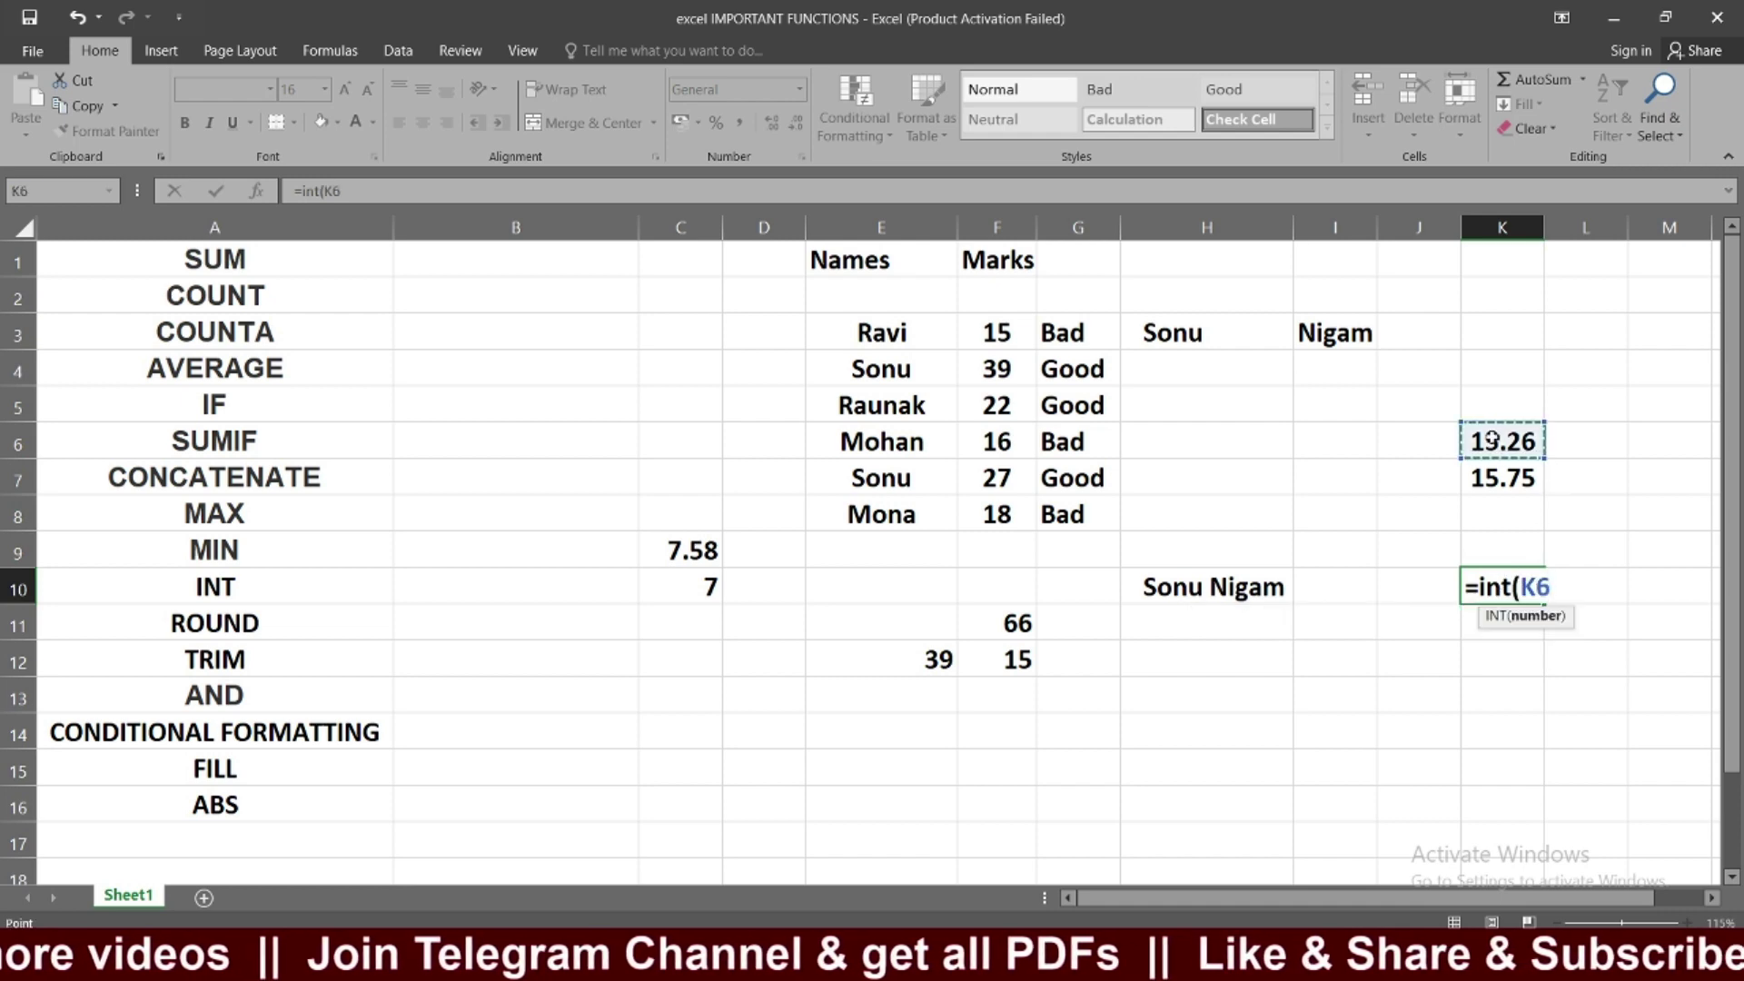
text())
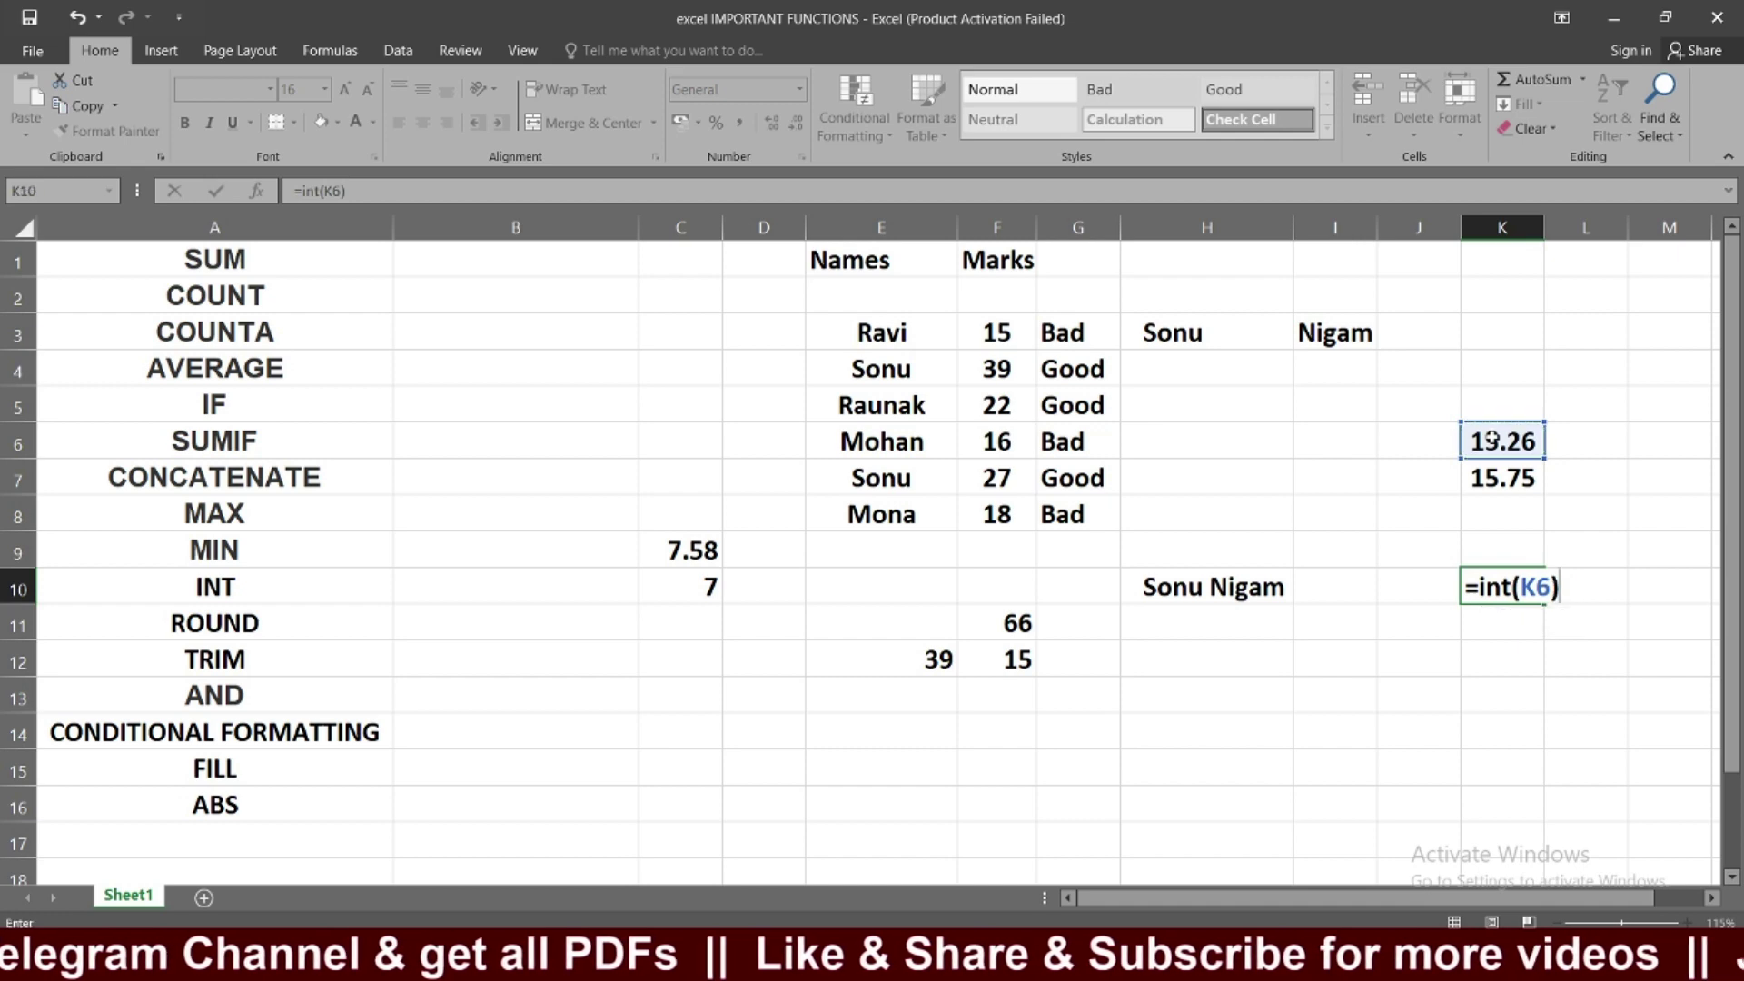
key(Return)
click(1527, 586)
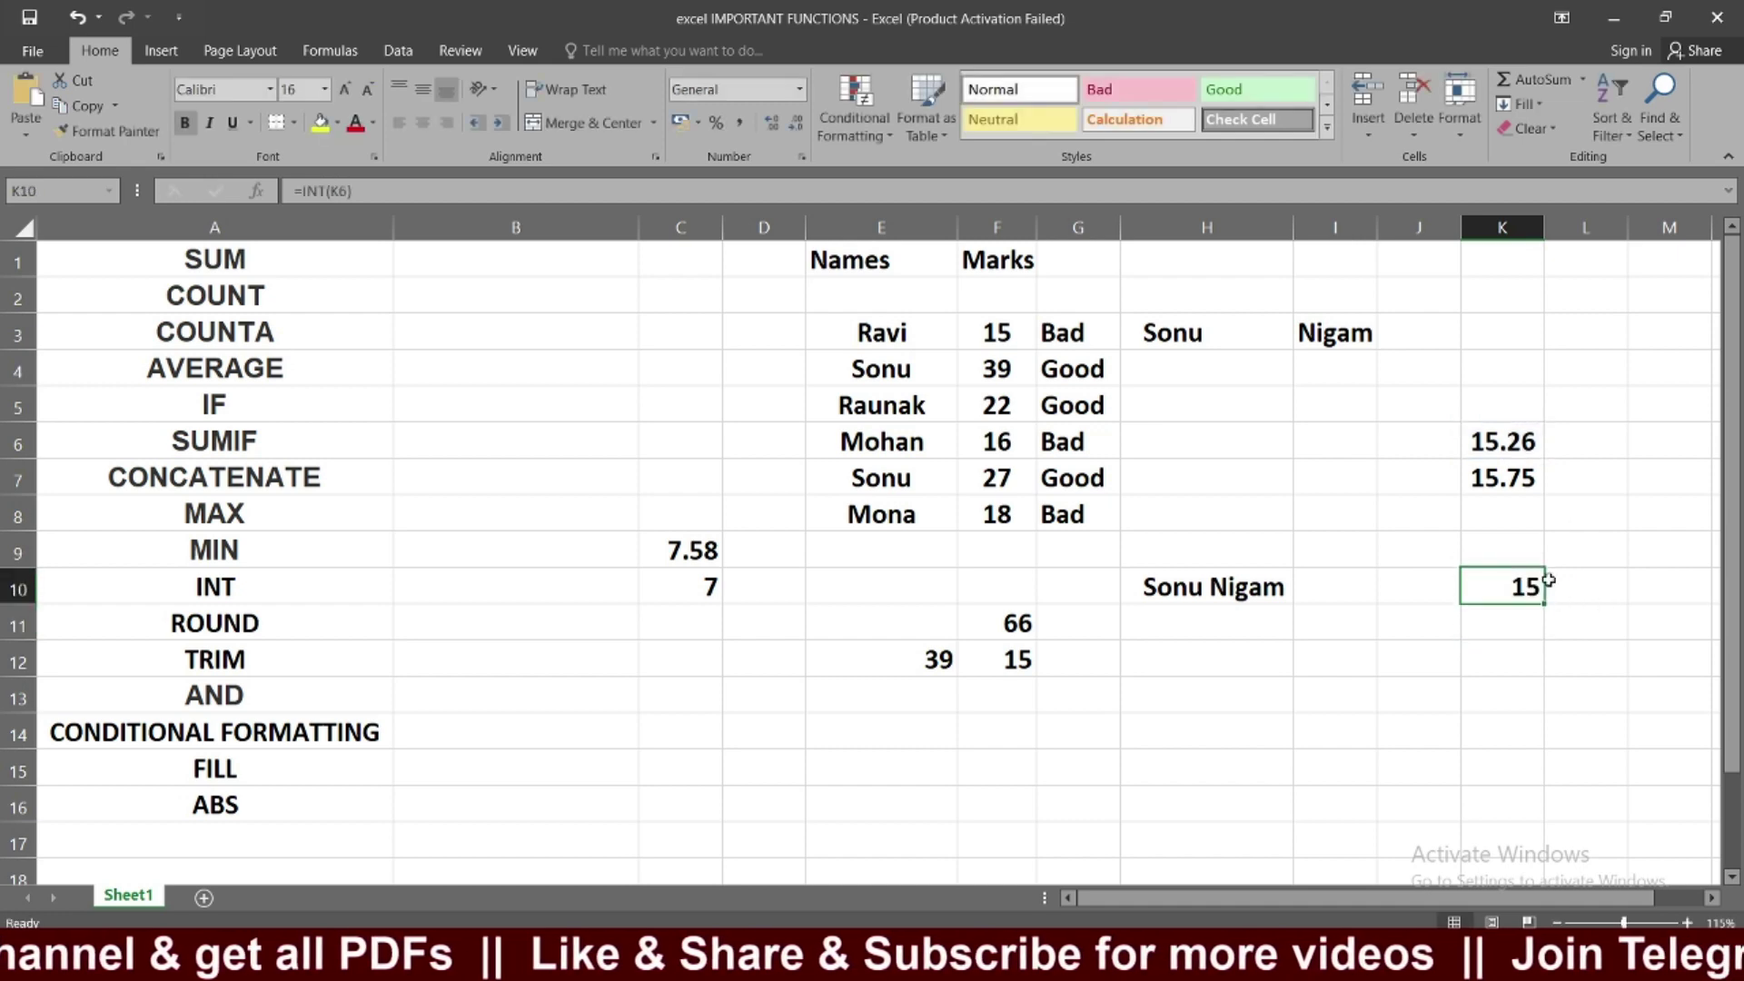
click(1486, 438)
double_click(1493, 443)
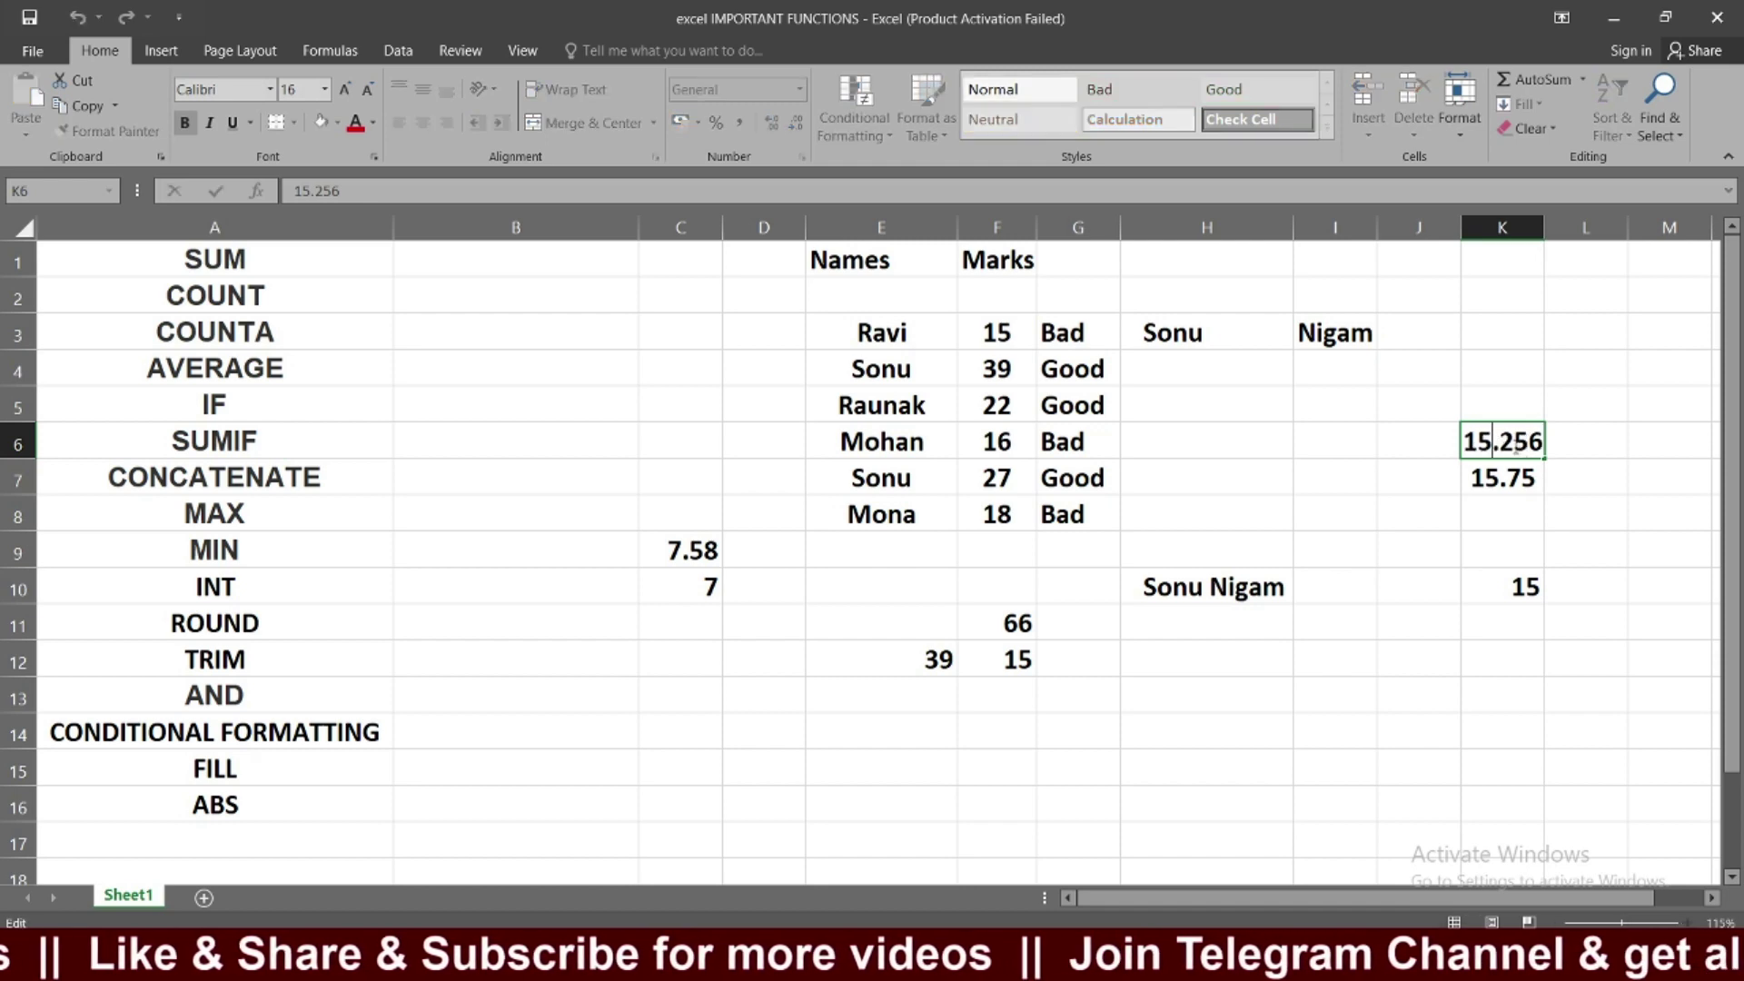
click(1514, 511)
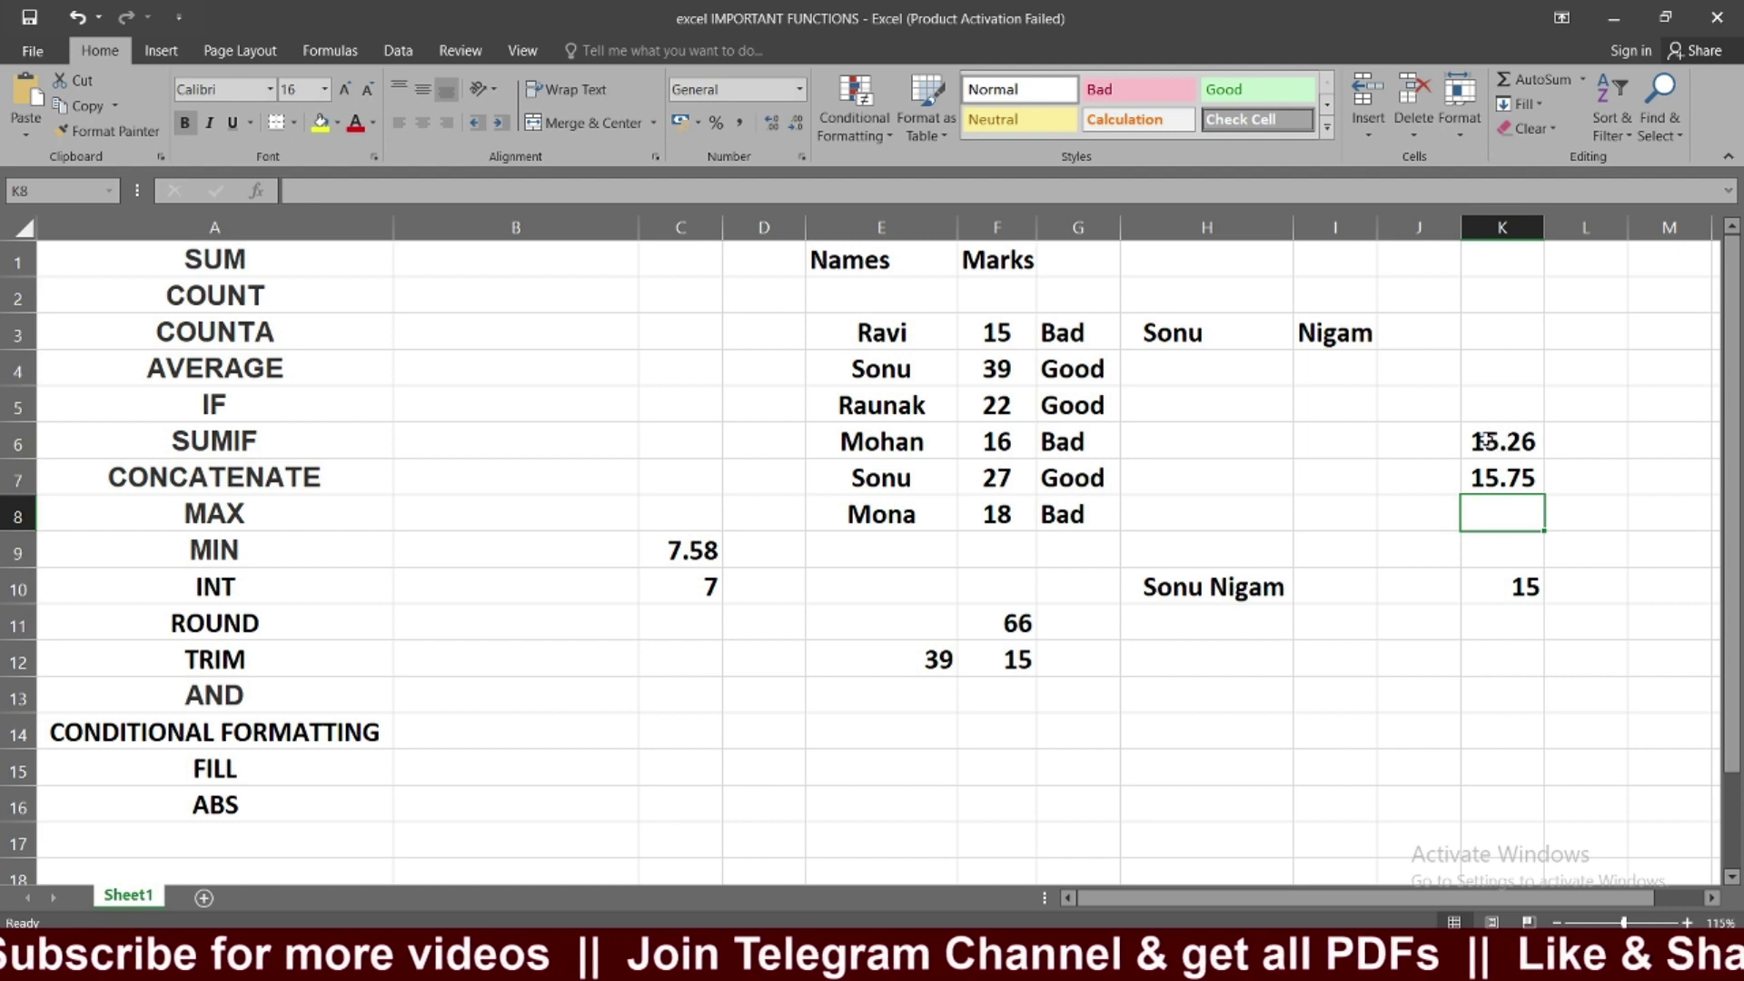
Step: Enter =INT(K7) in K11, turning 15.75 into 15
click(1503, 621)
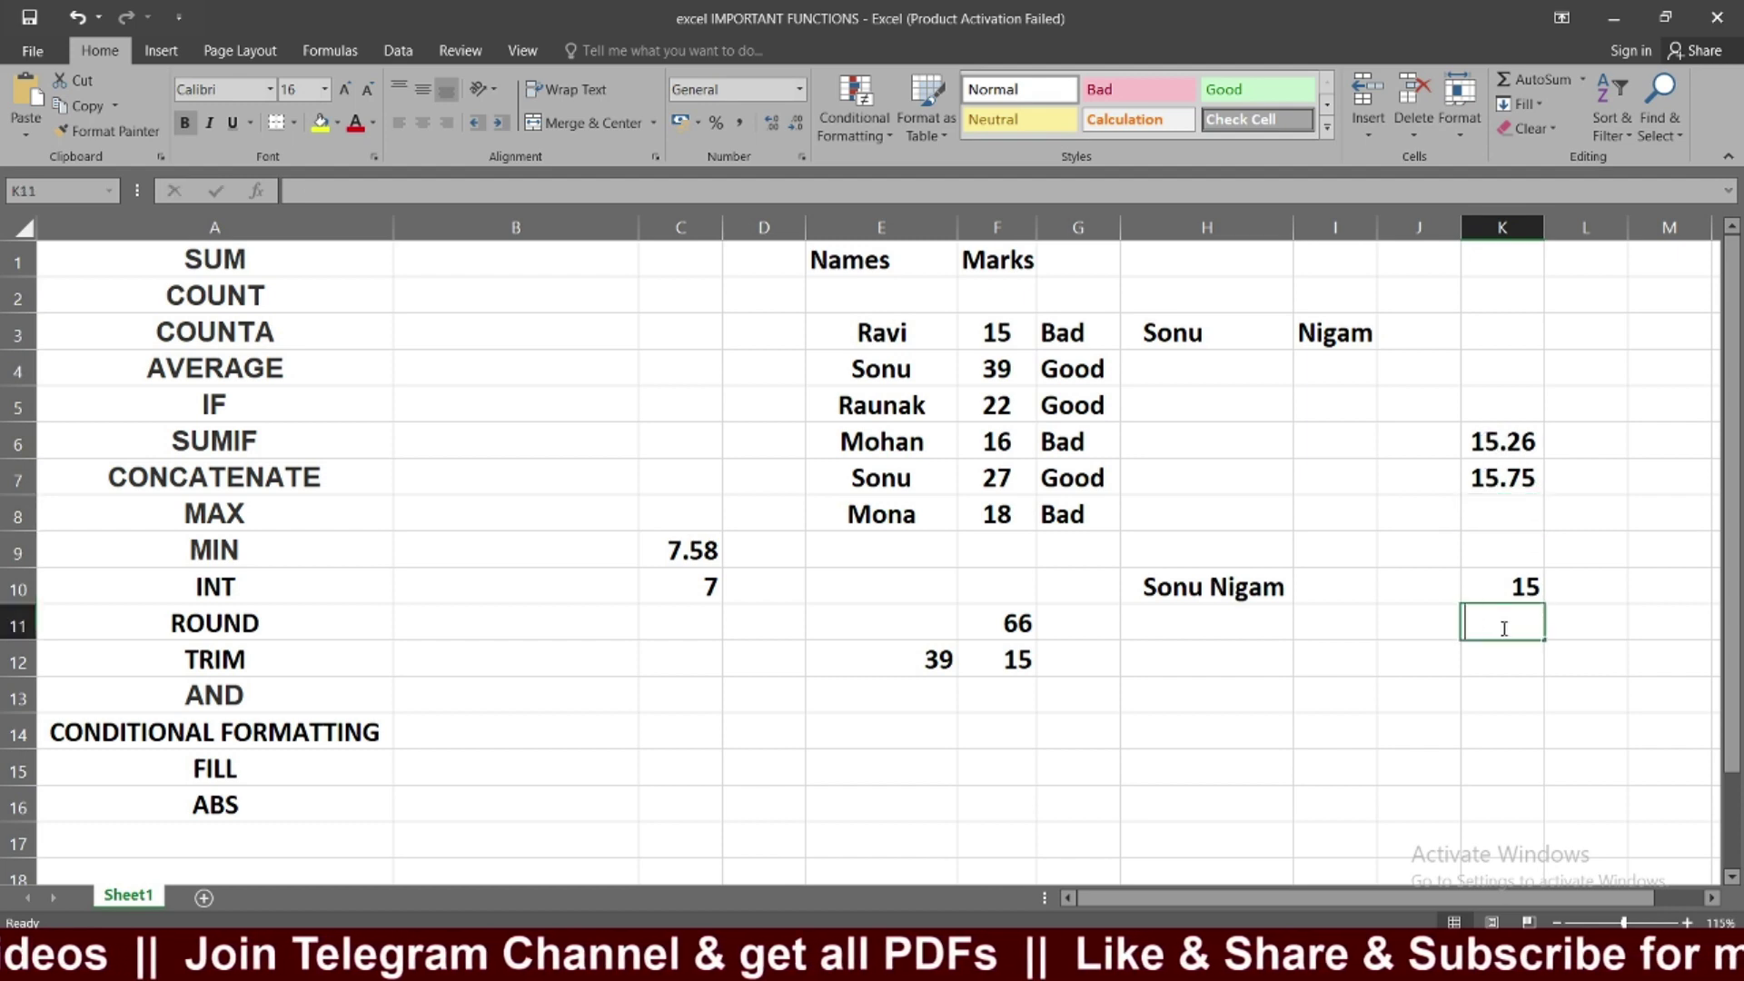
text(=int()
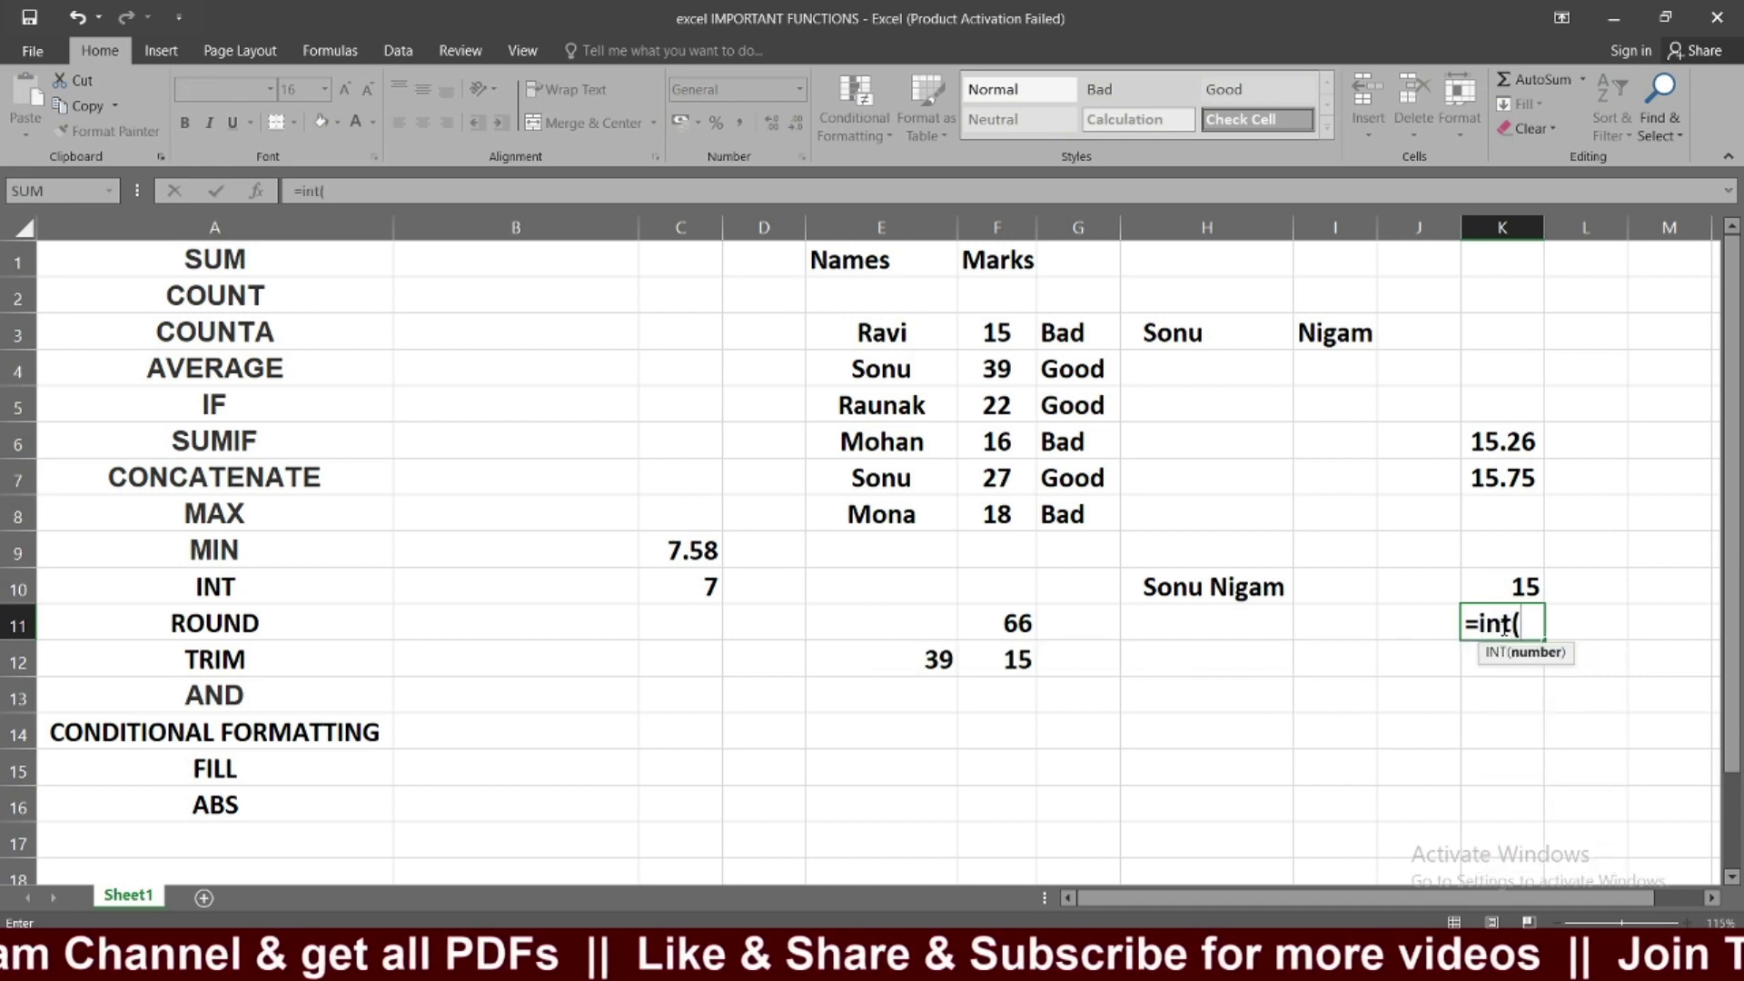
click(1486, 482)
text())
key(Return)
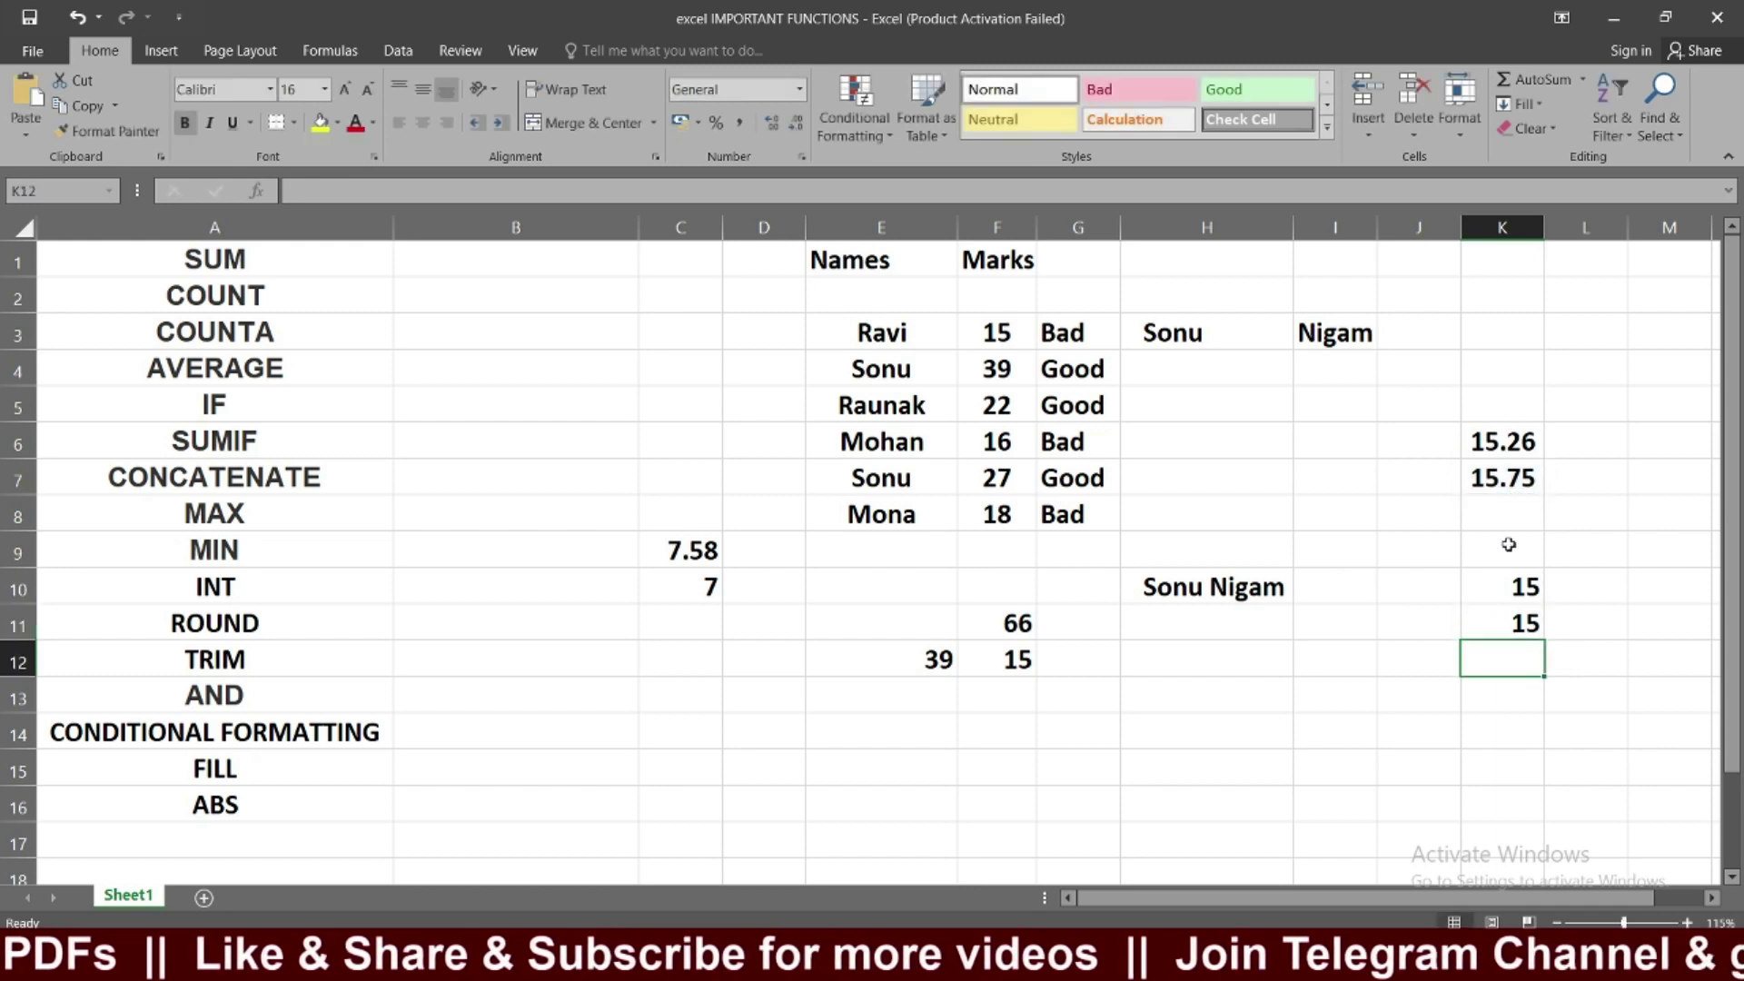
click(1530, 627)
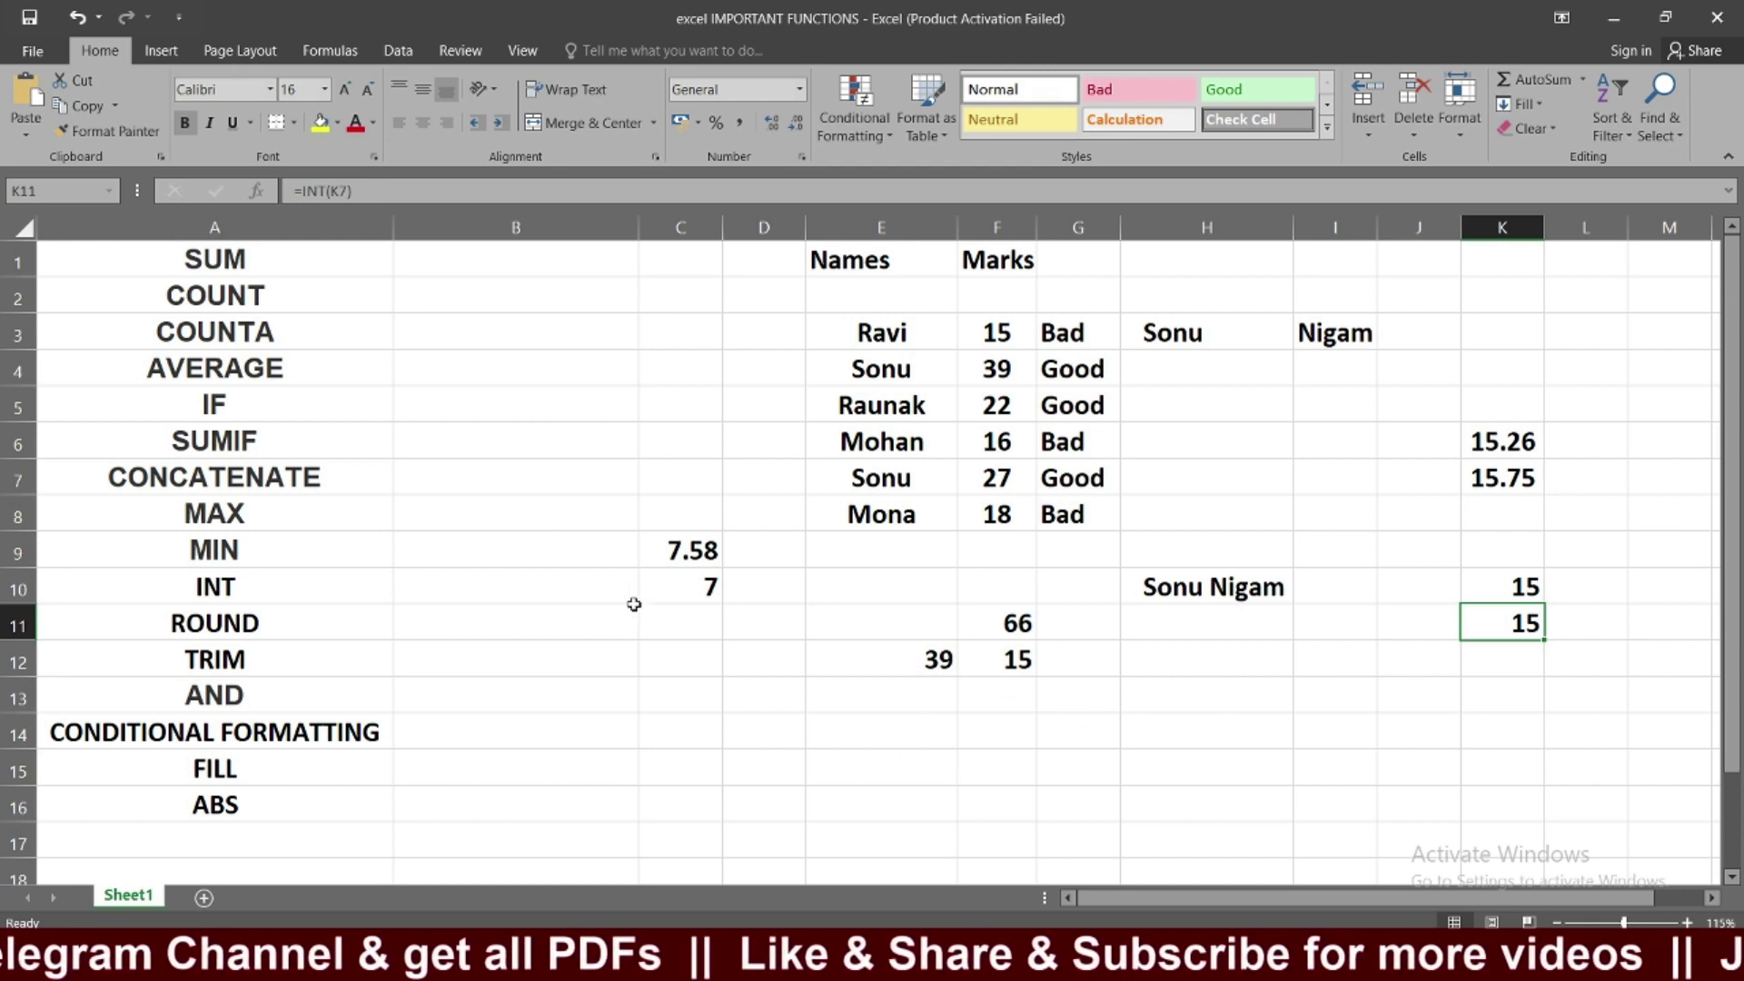
Step: Clear the old example values in E10:L14
drag(833, 569, 1574, 720)
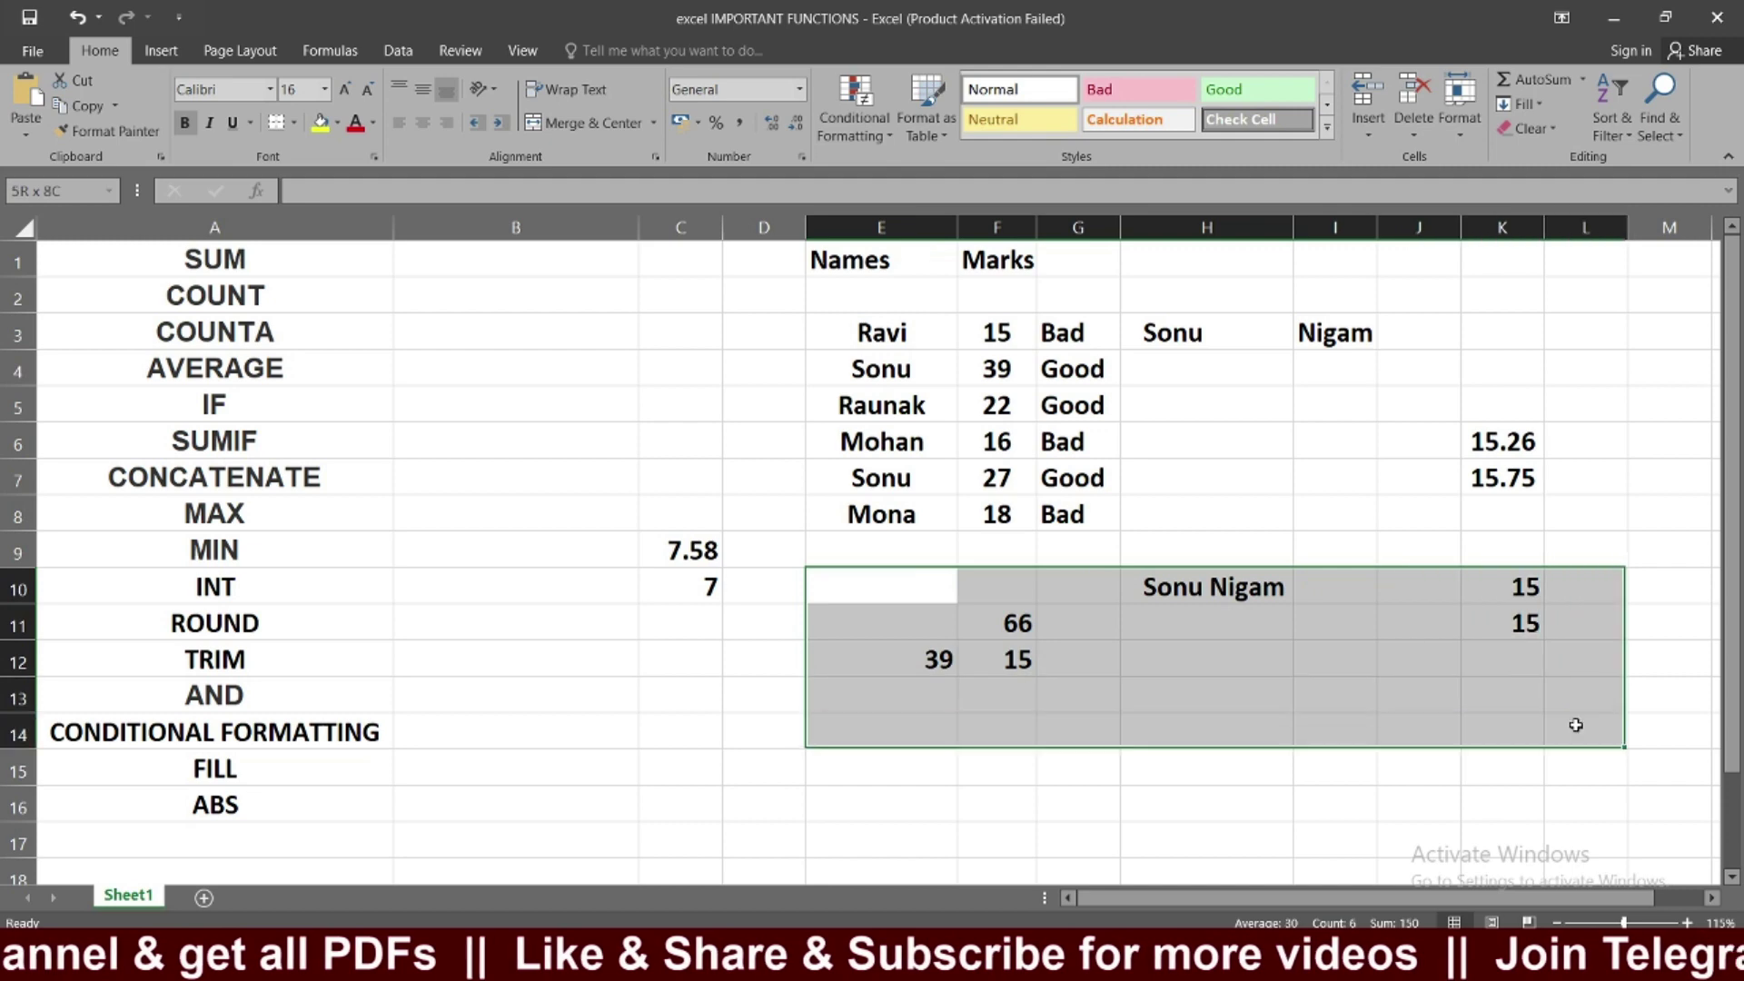
key(Delete)
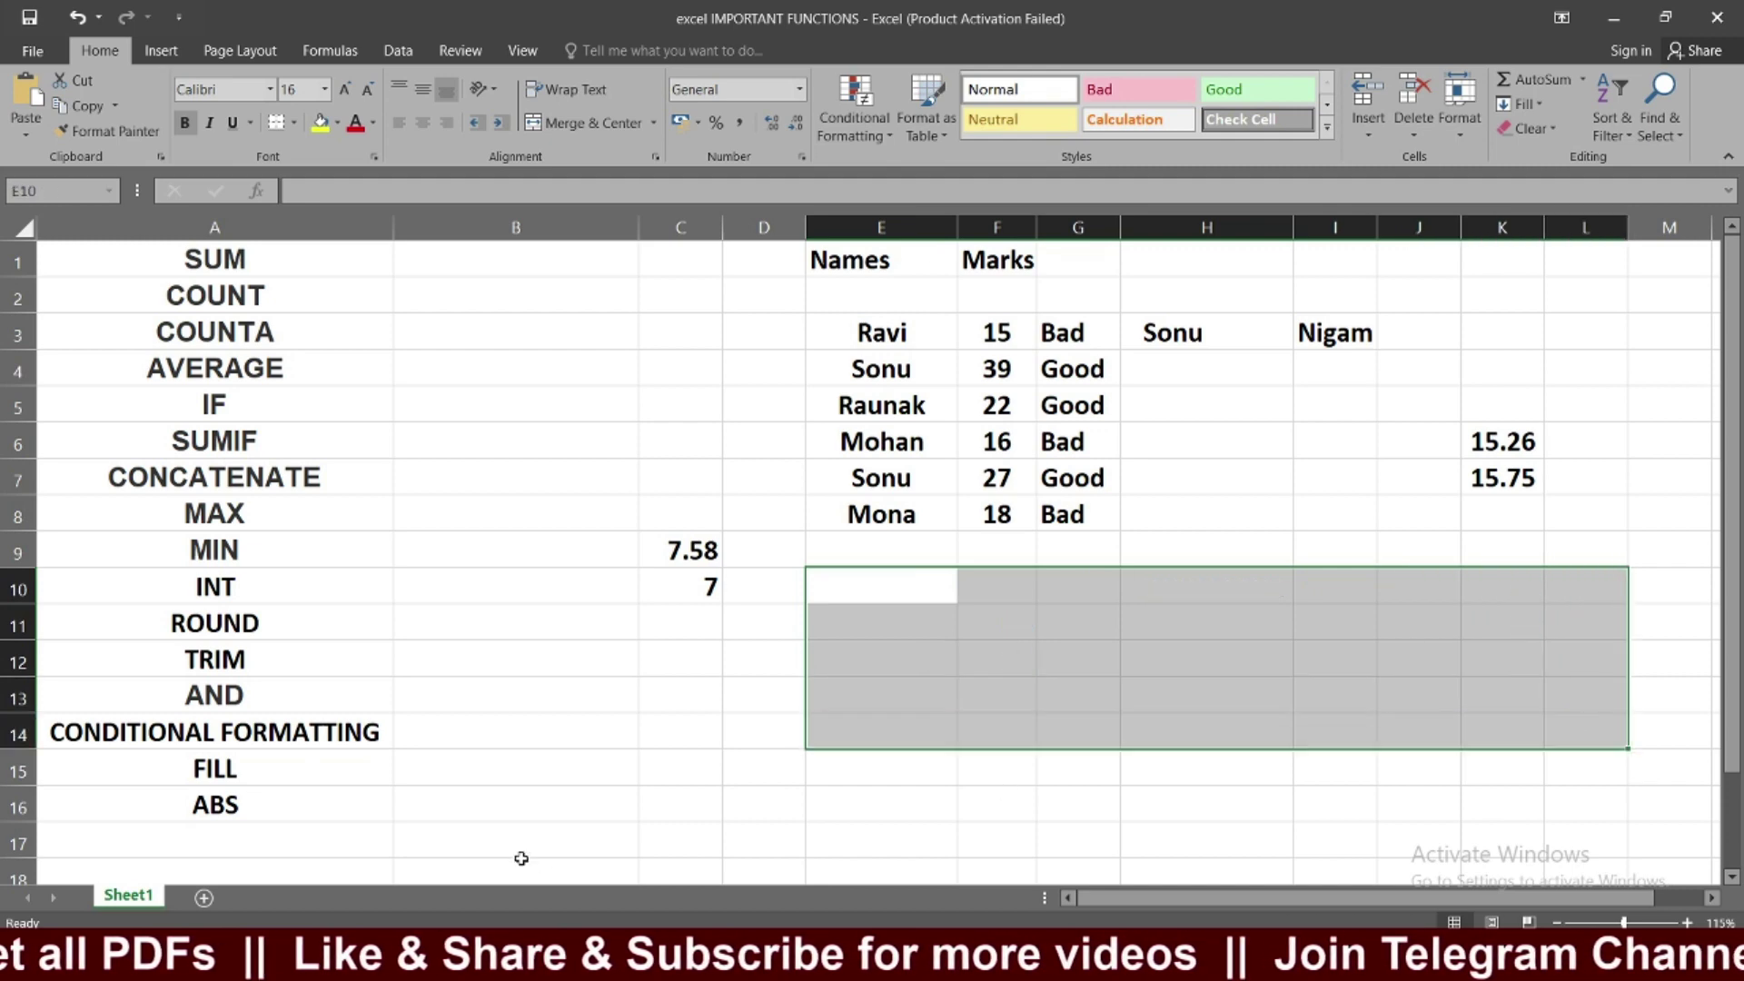
click(291, 631)
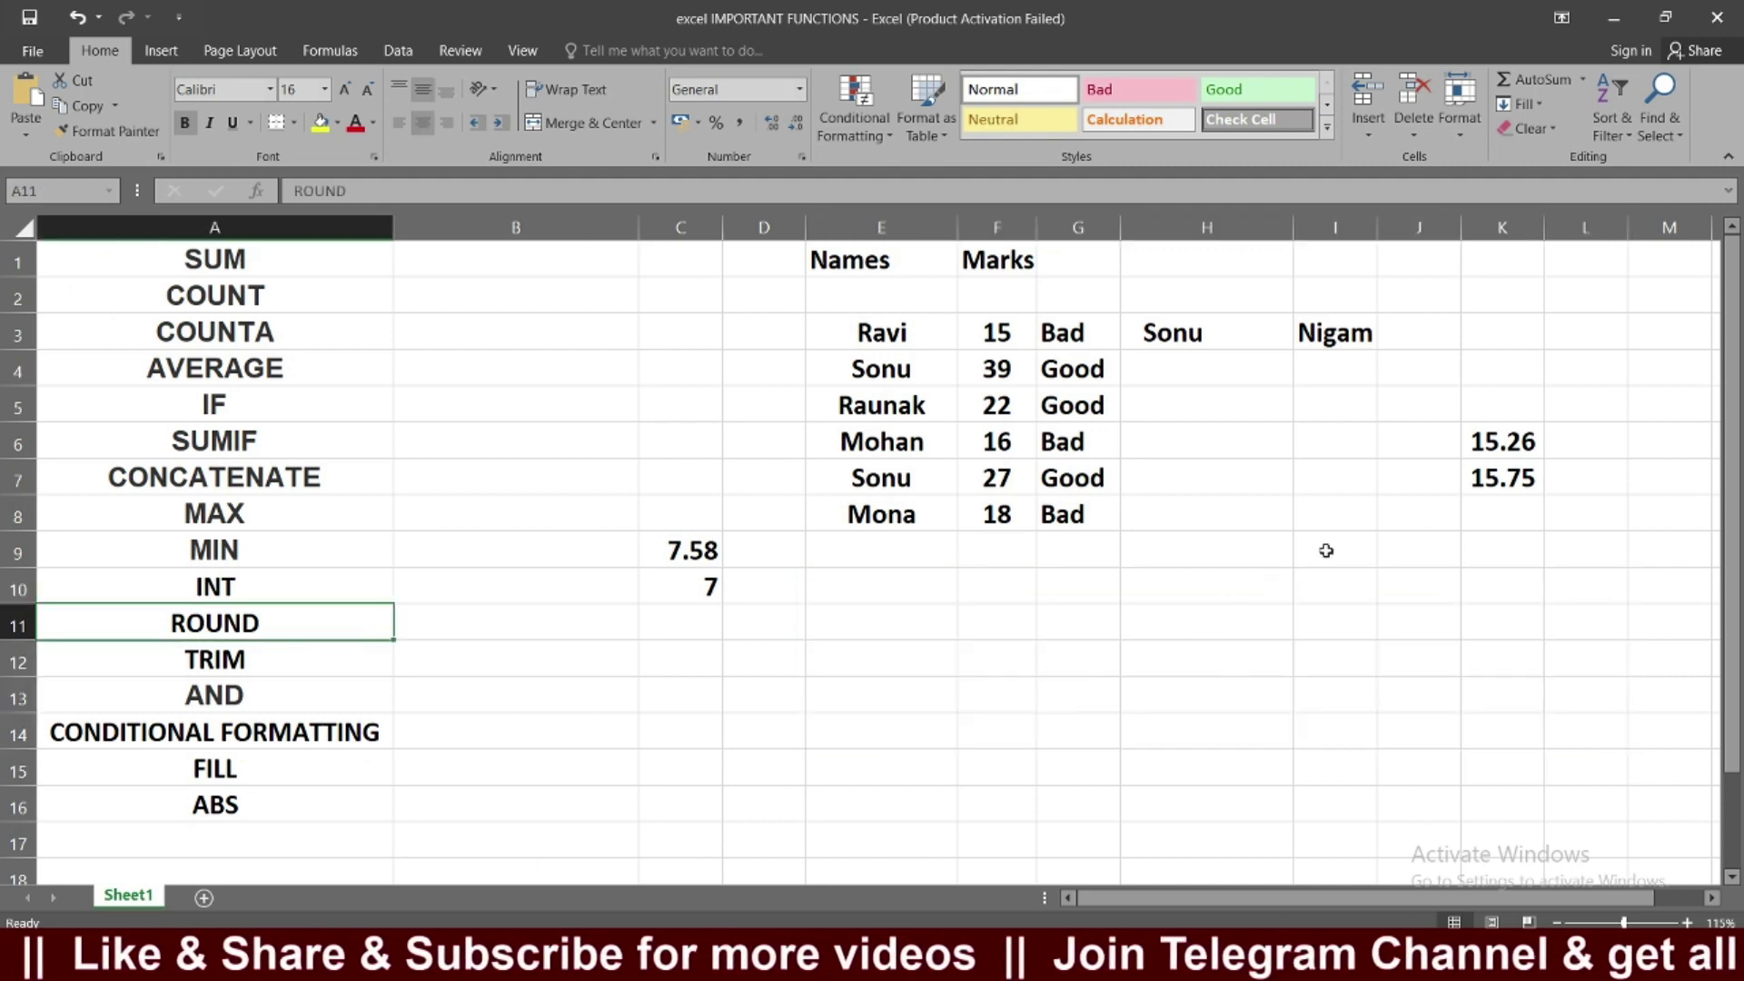
Step: Widen column I and enter the decimal 23.5689 in I9
drag(1376, 227, 1452, 227)
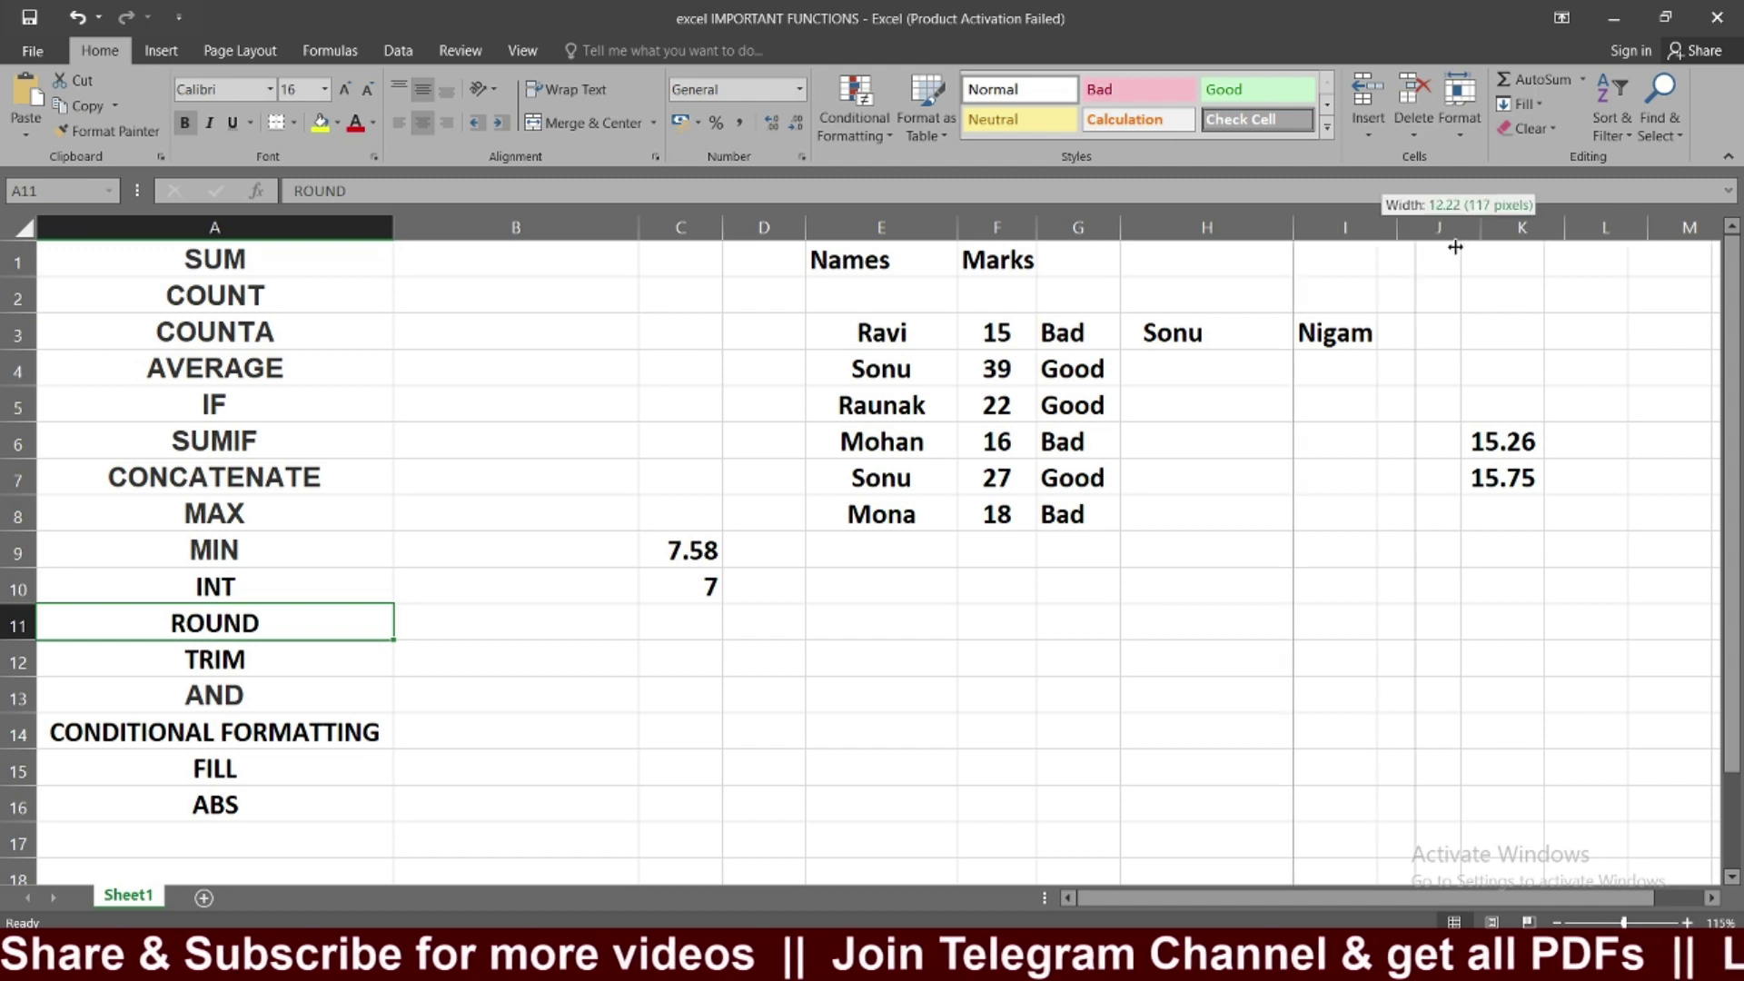
click(1354, 546)
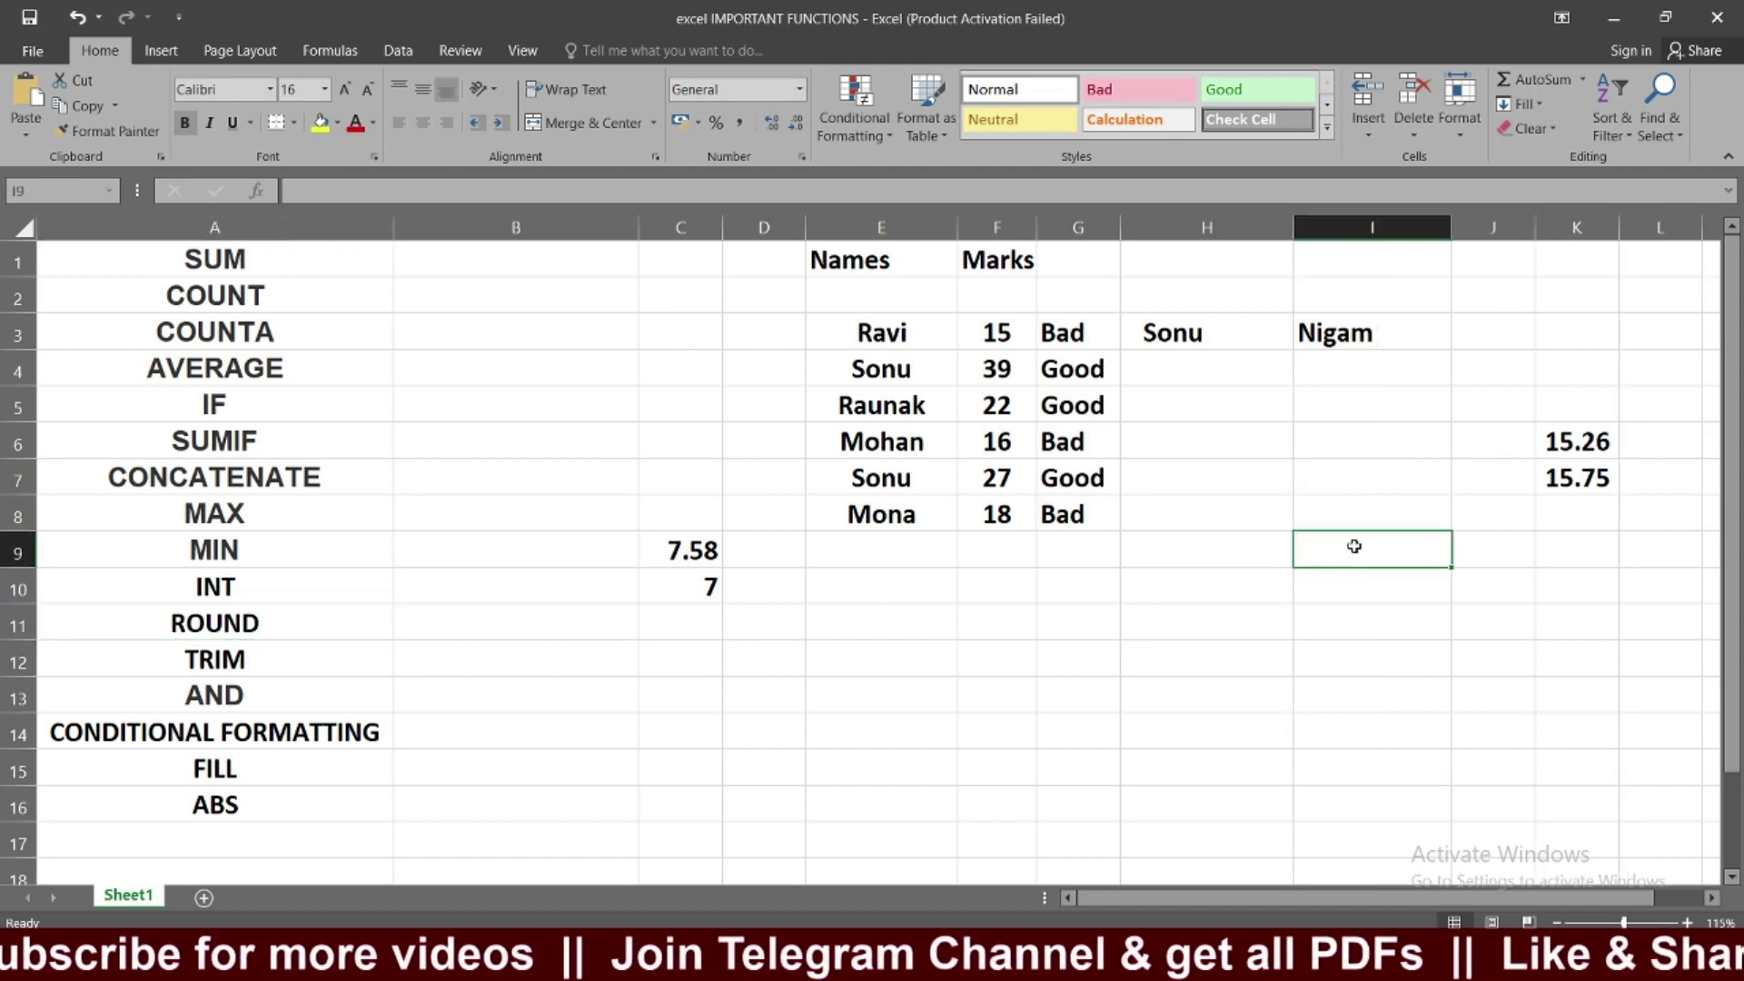
text(23.5689)
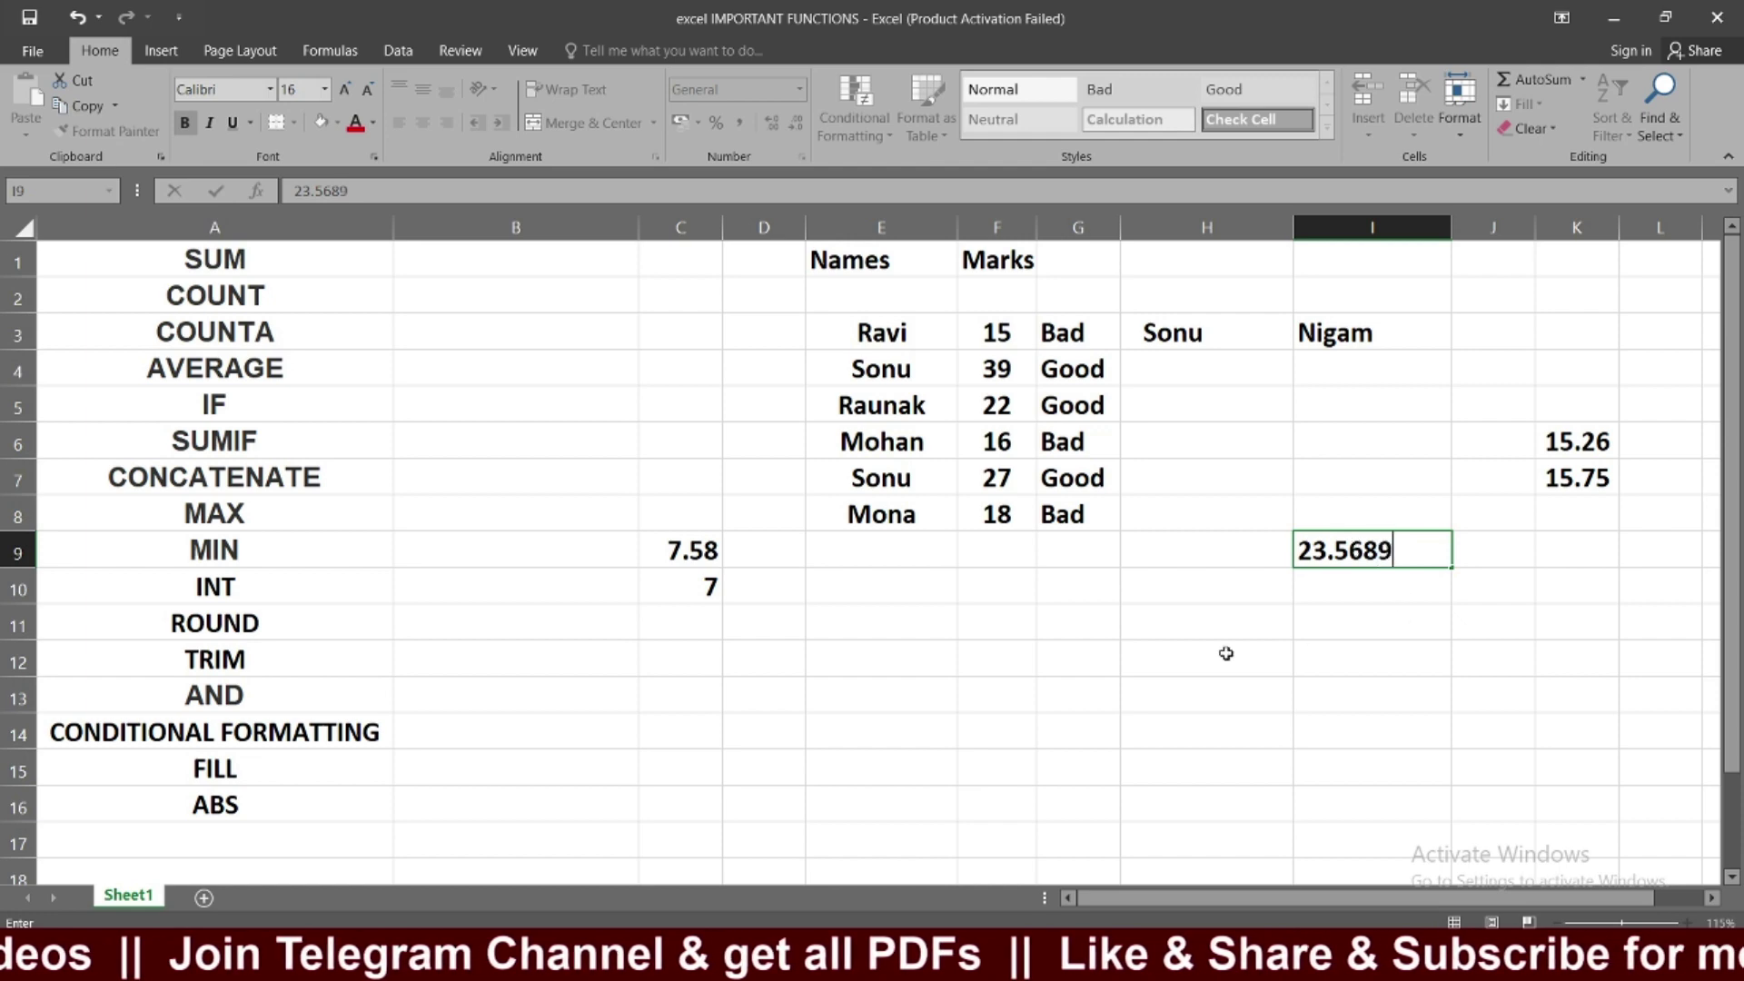
click(1235, 649)
click(1365, 621)
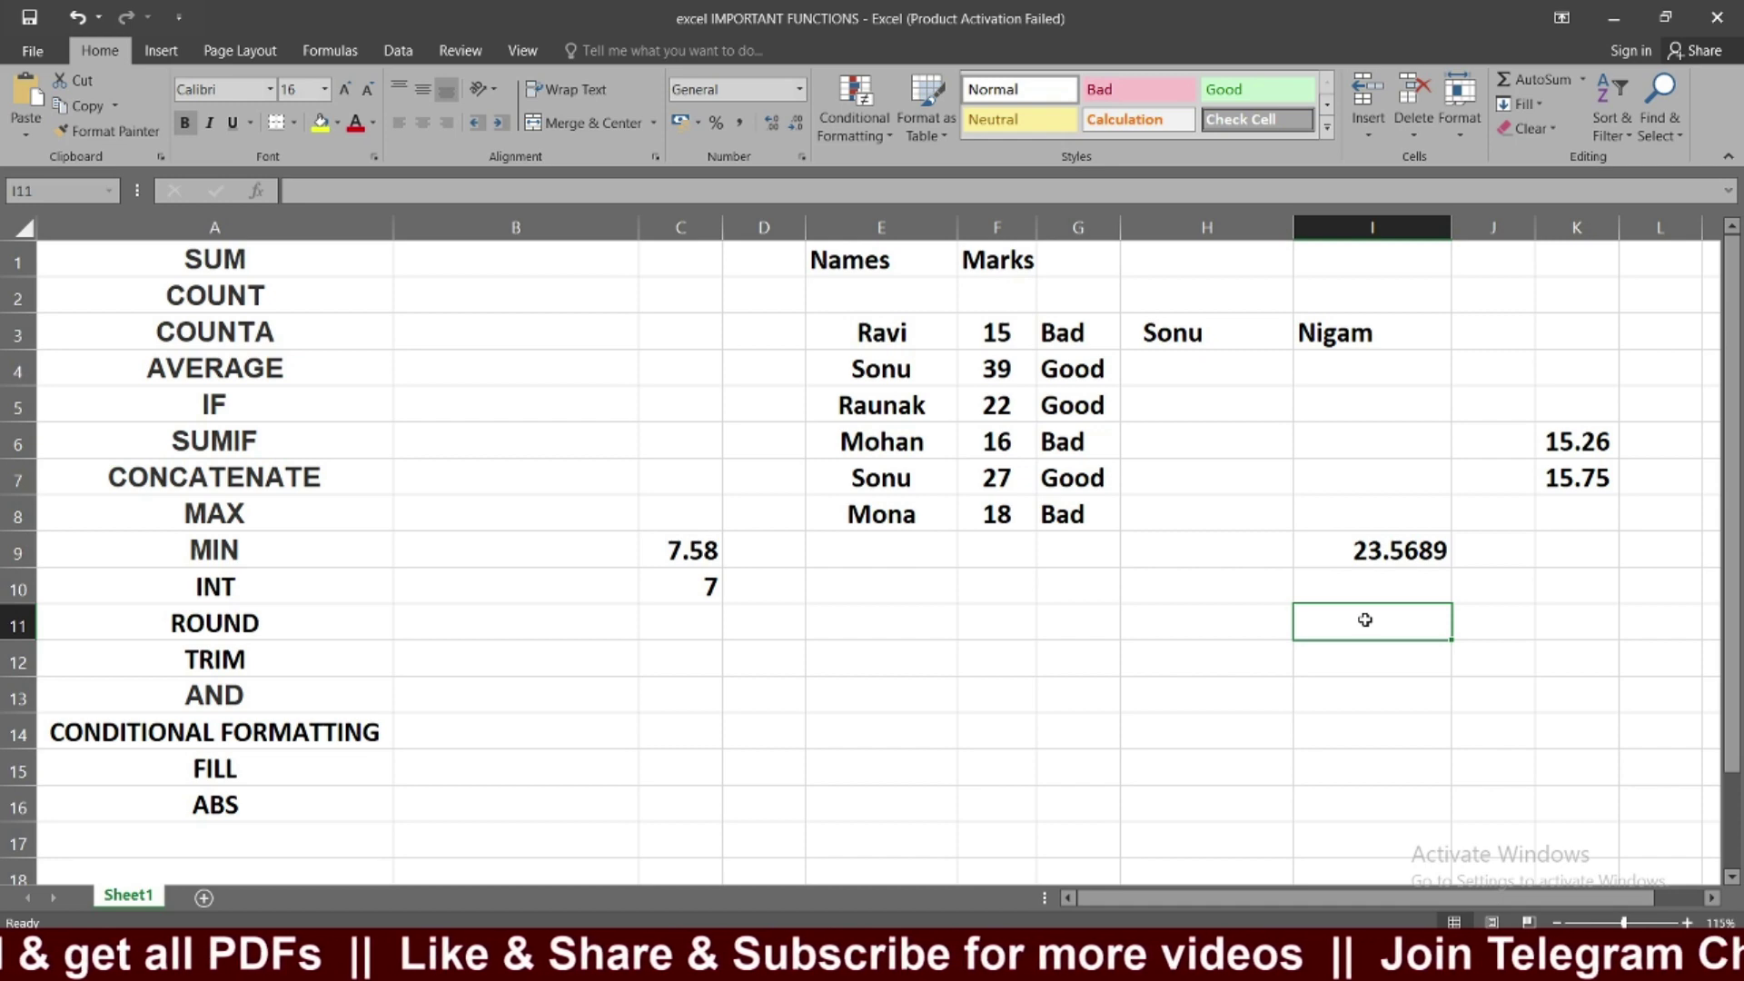
Step: Enter =ROUND(I9,2) in I11, rounding 23.5689 to 23.57
text(=)
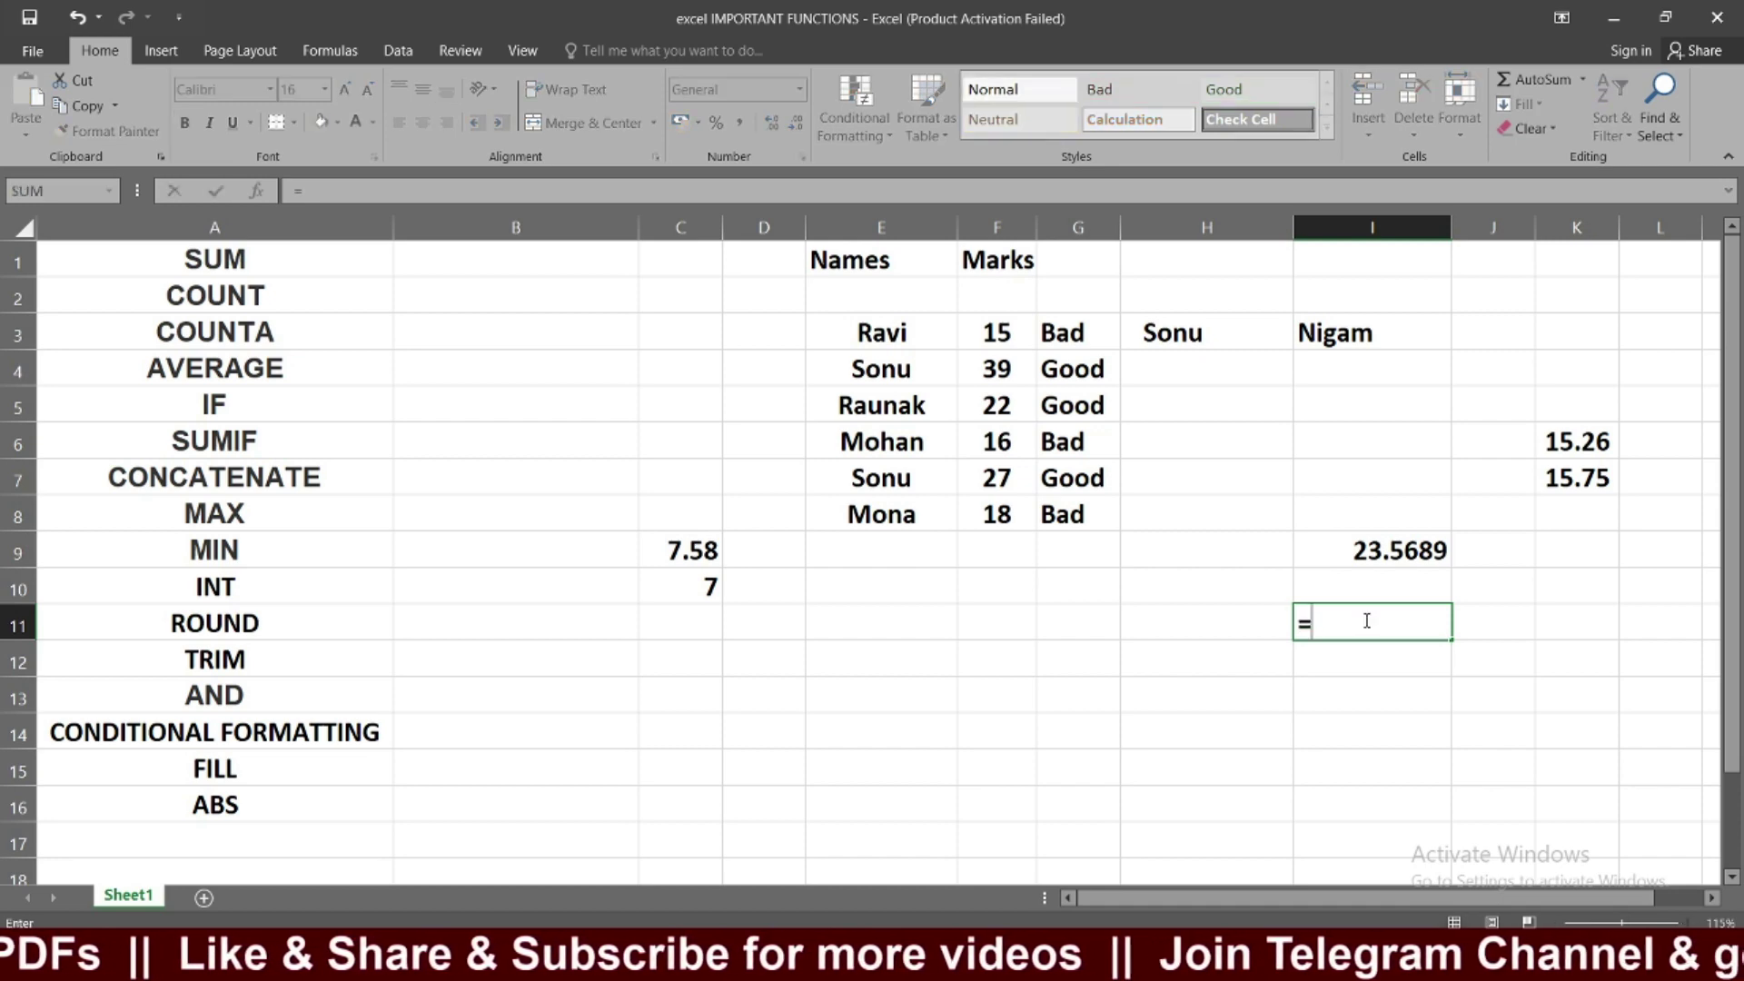
text(round)
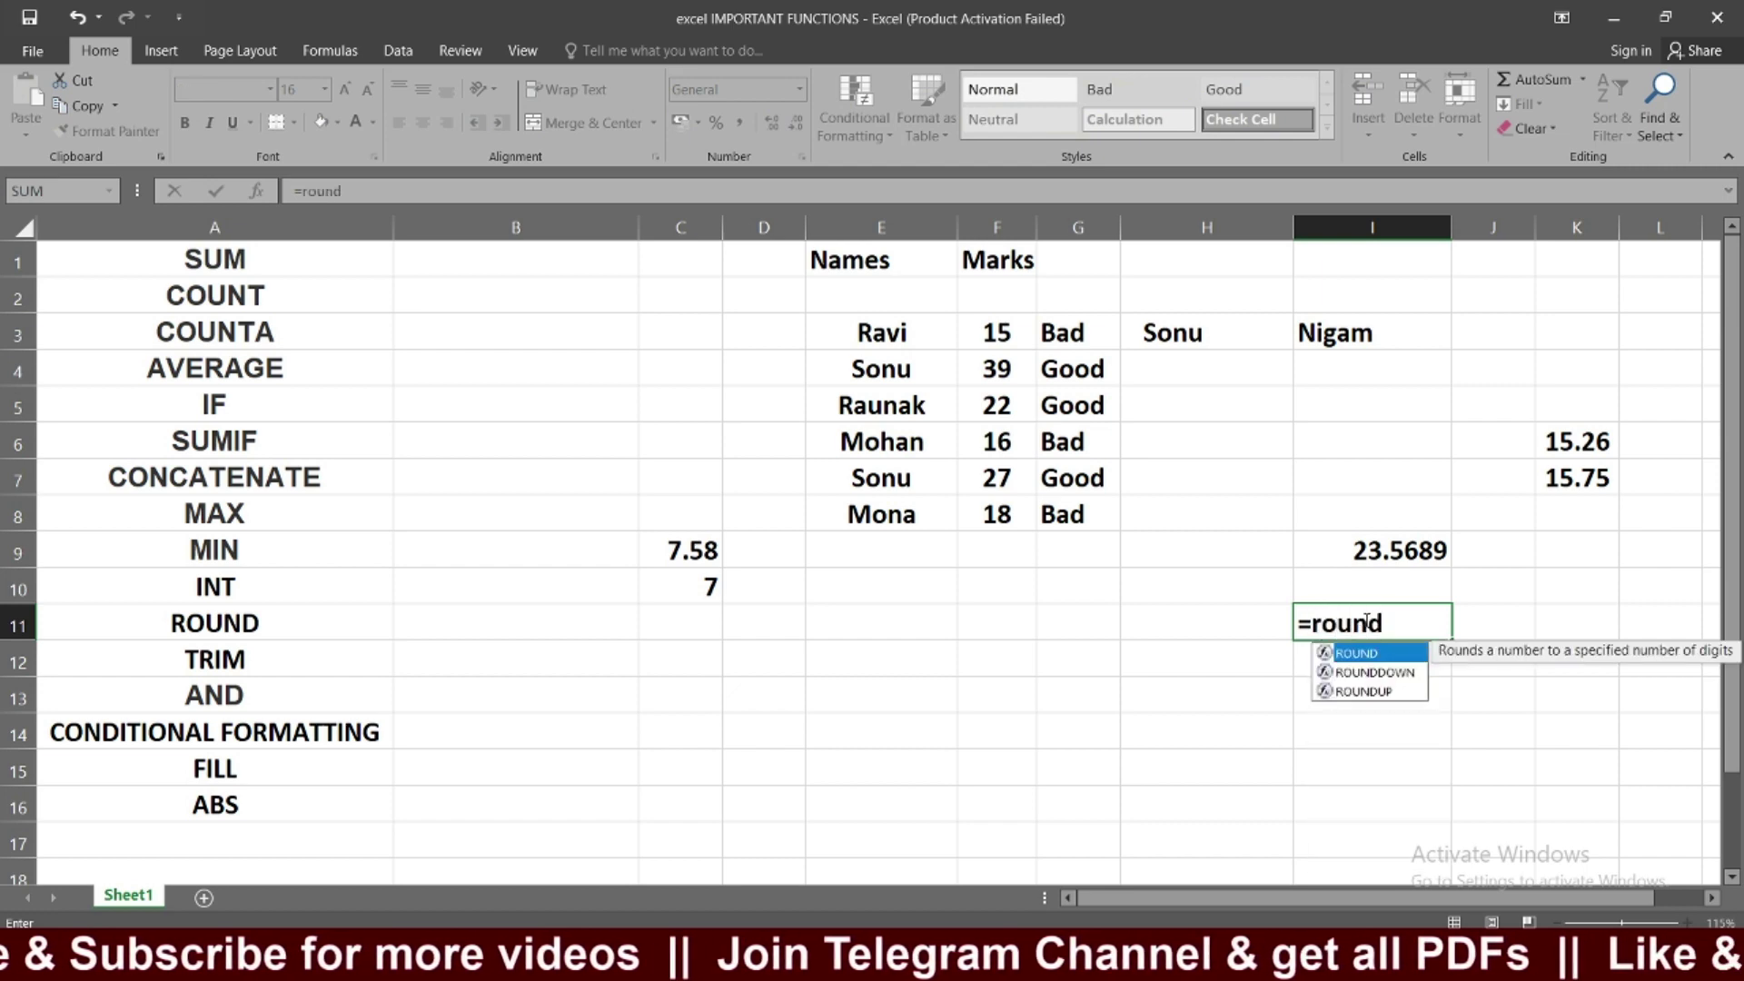
text(()
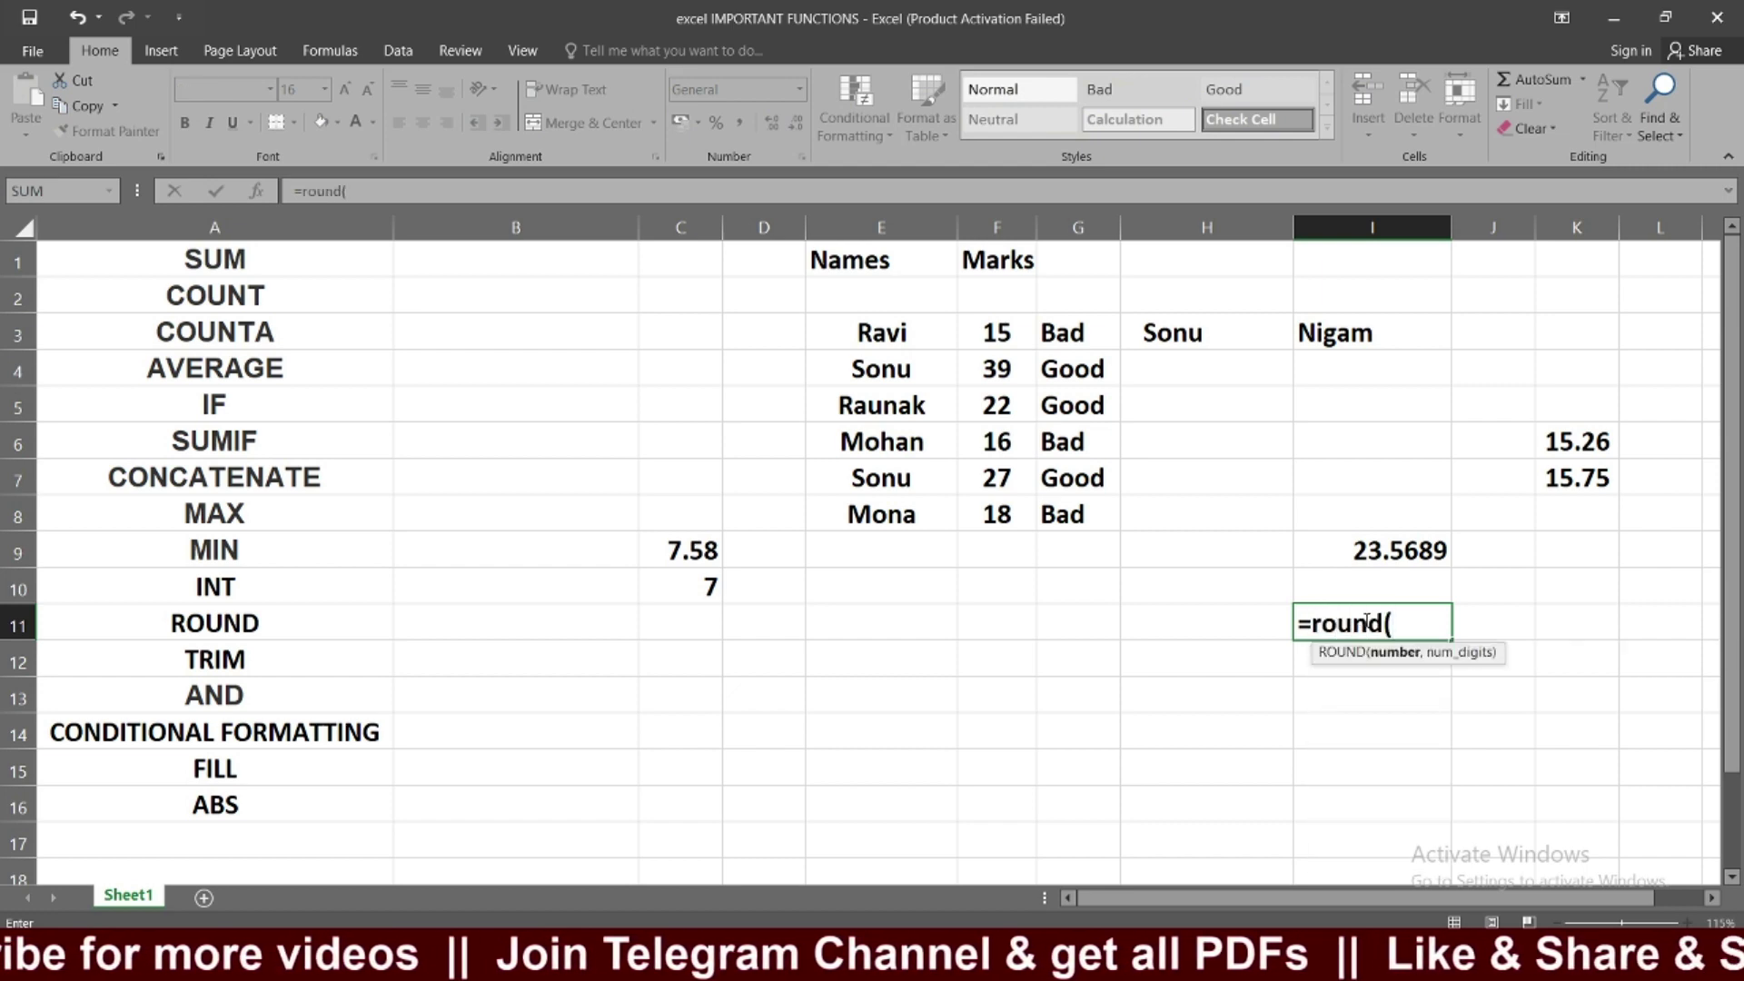
click(1384, 550)
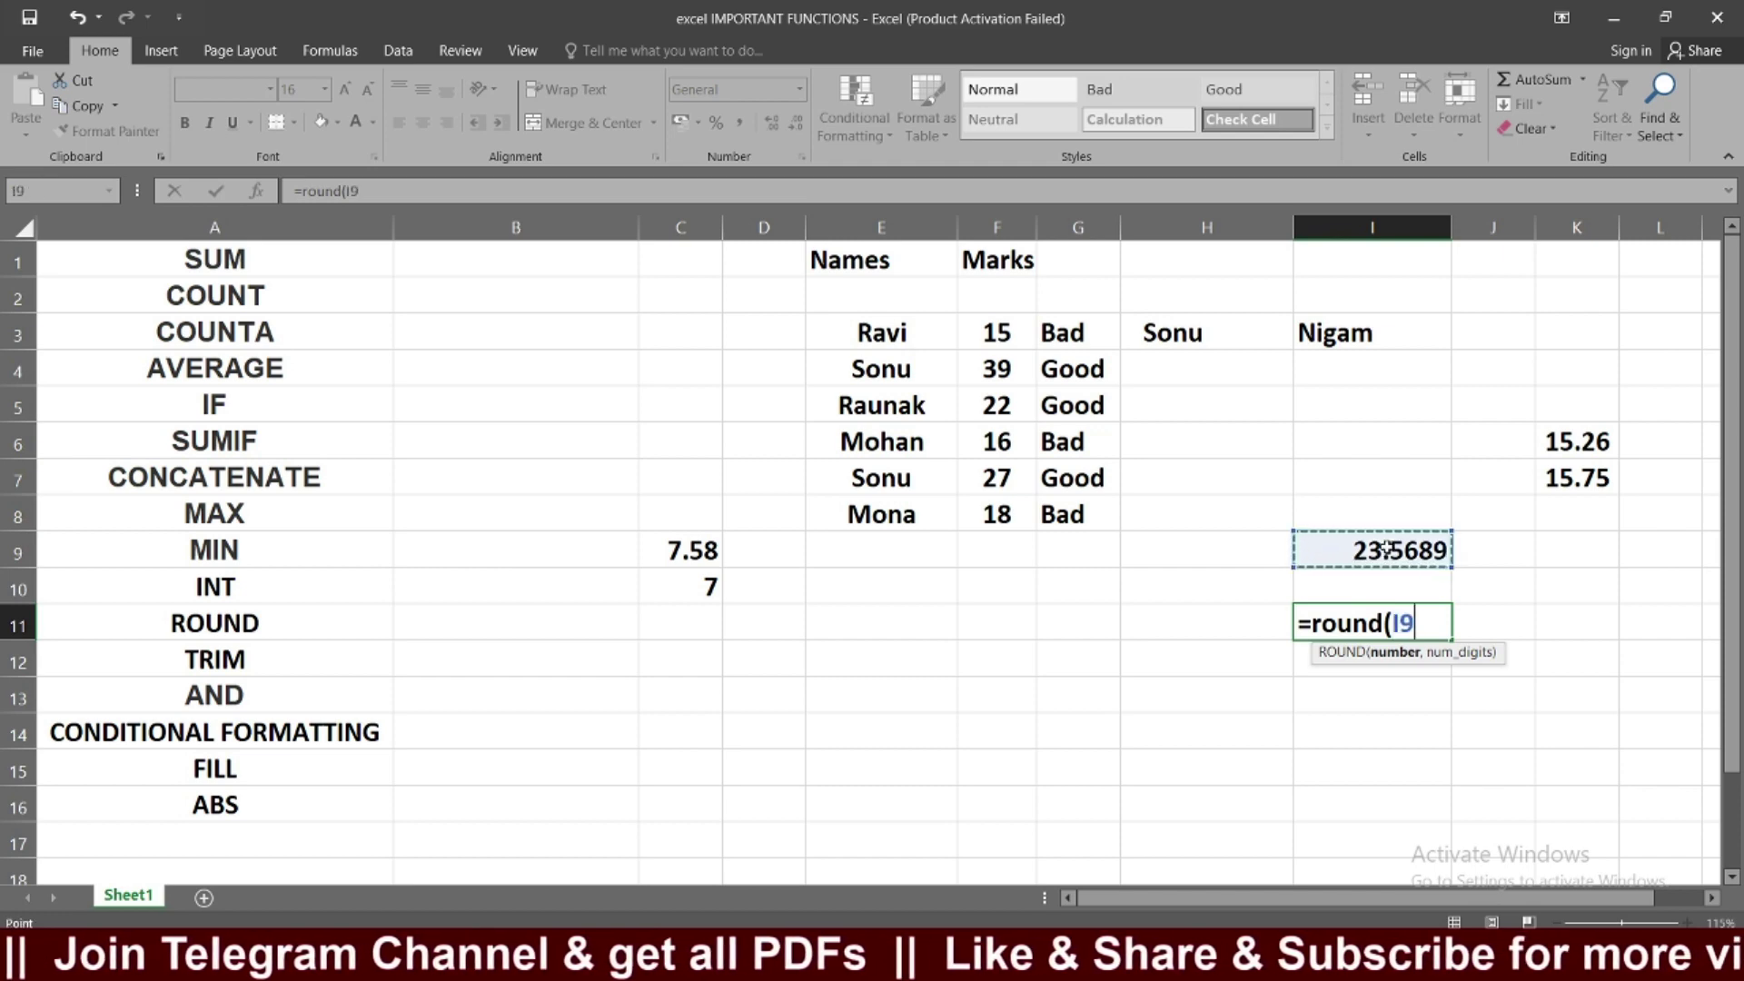
text(,)
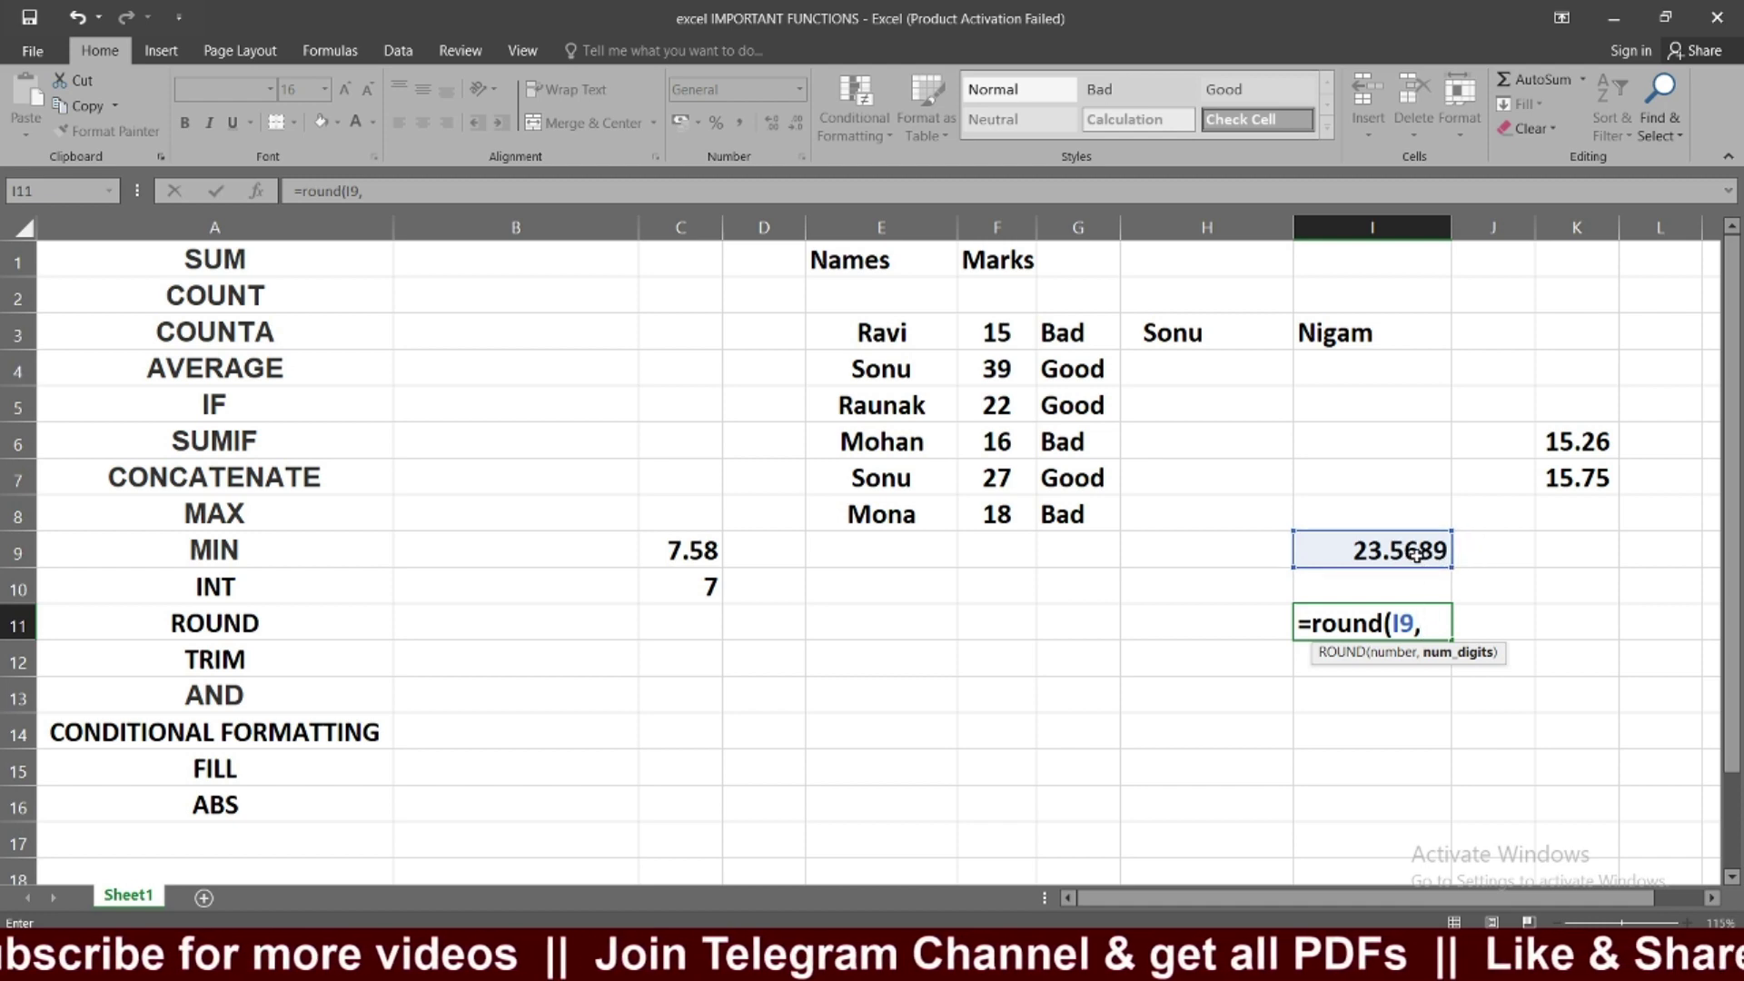
text(2)
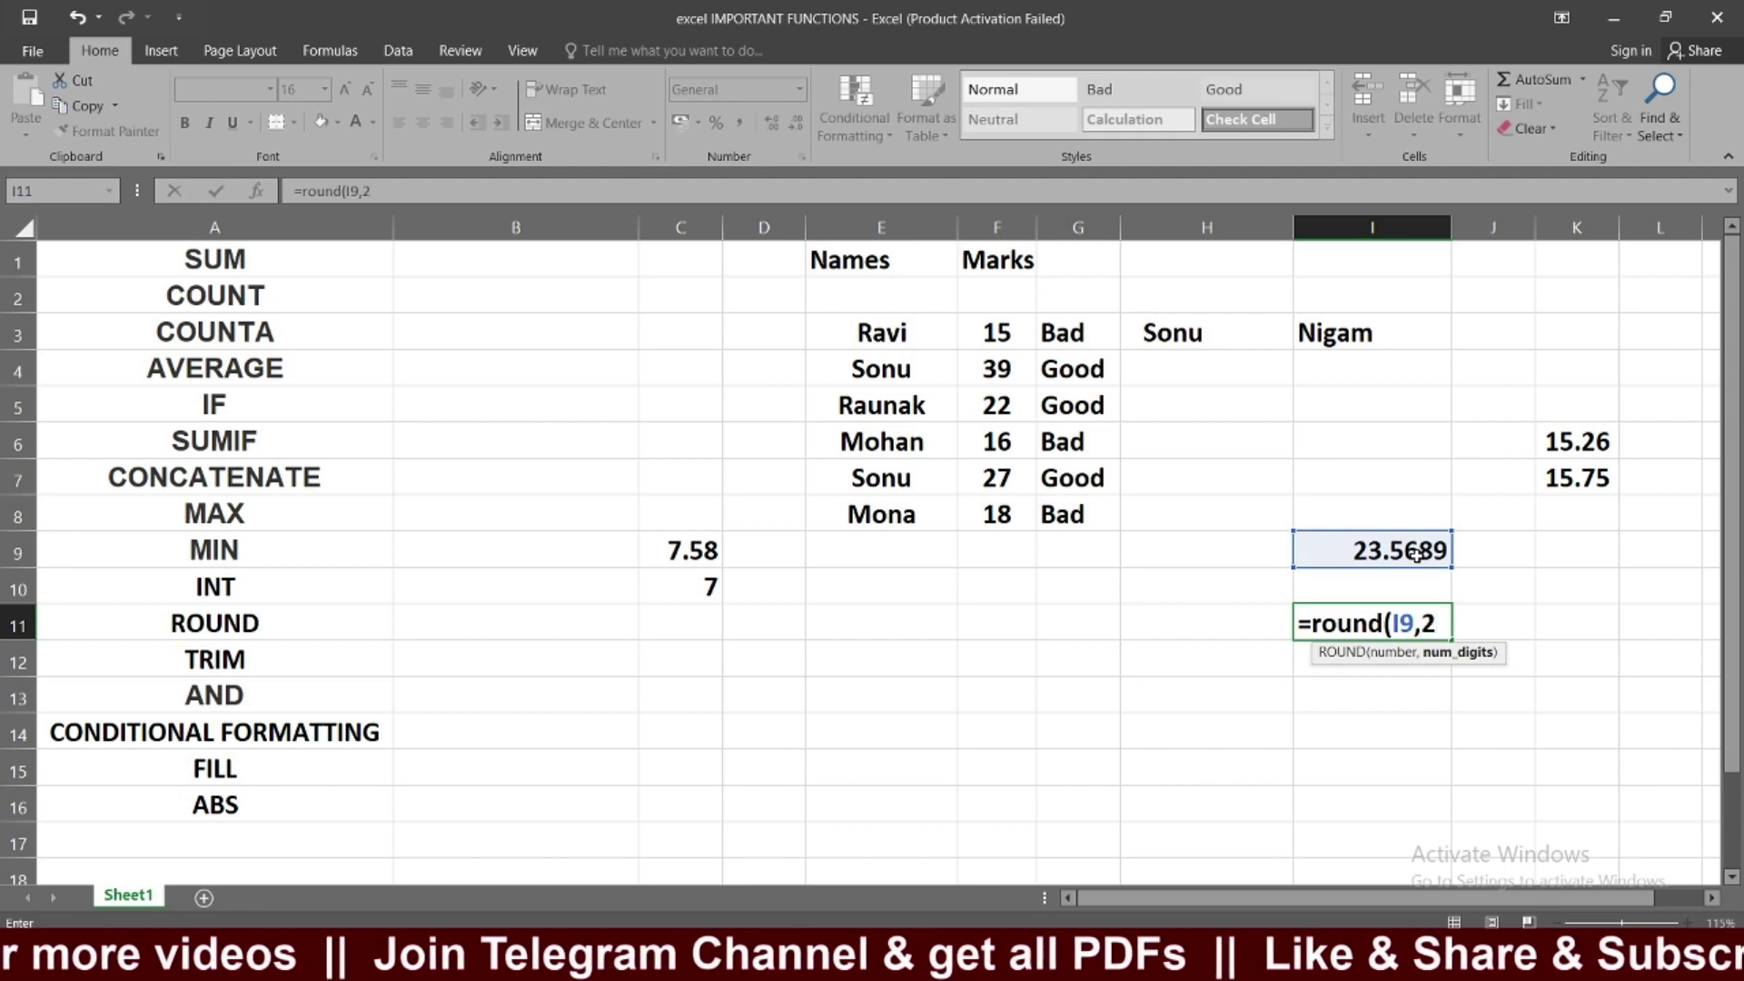
key(Return)
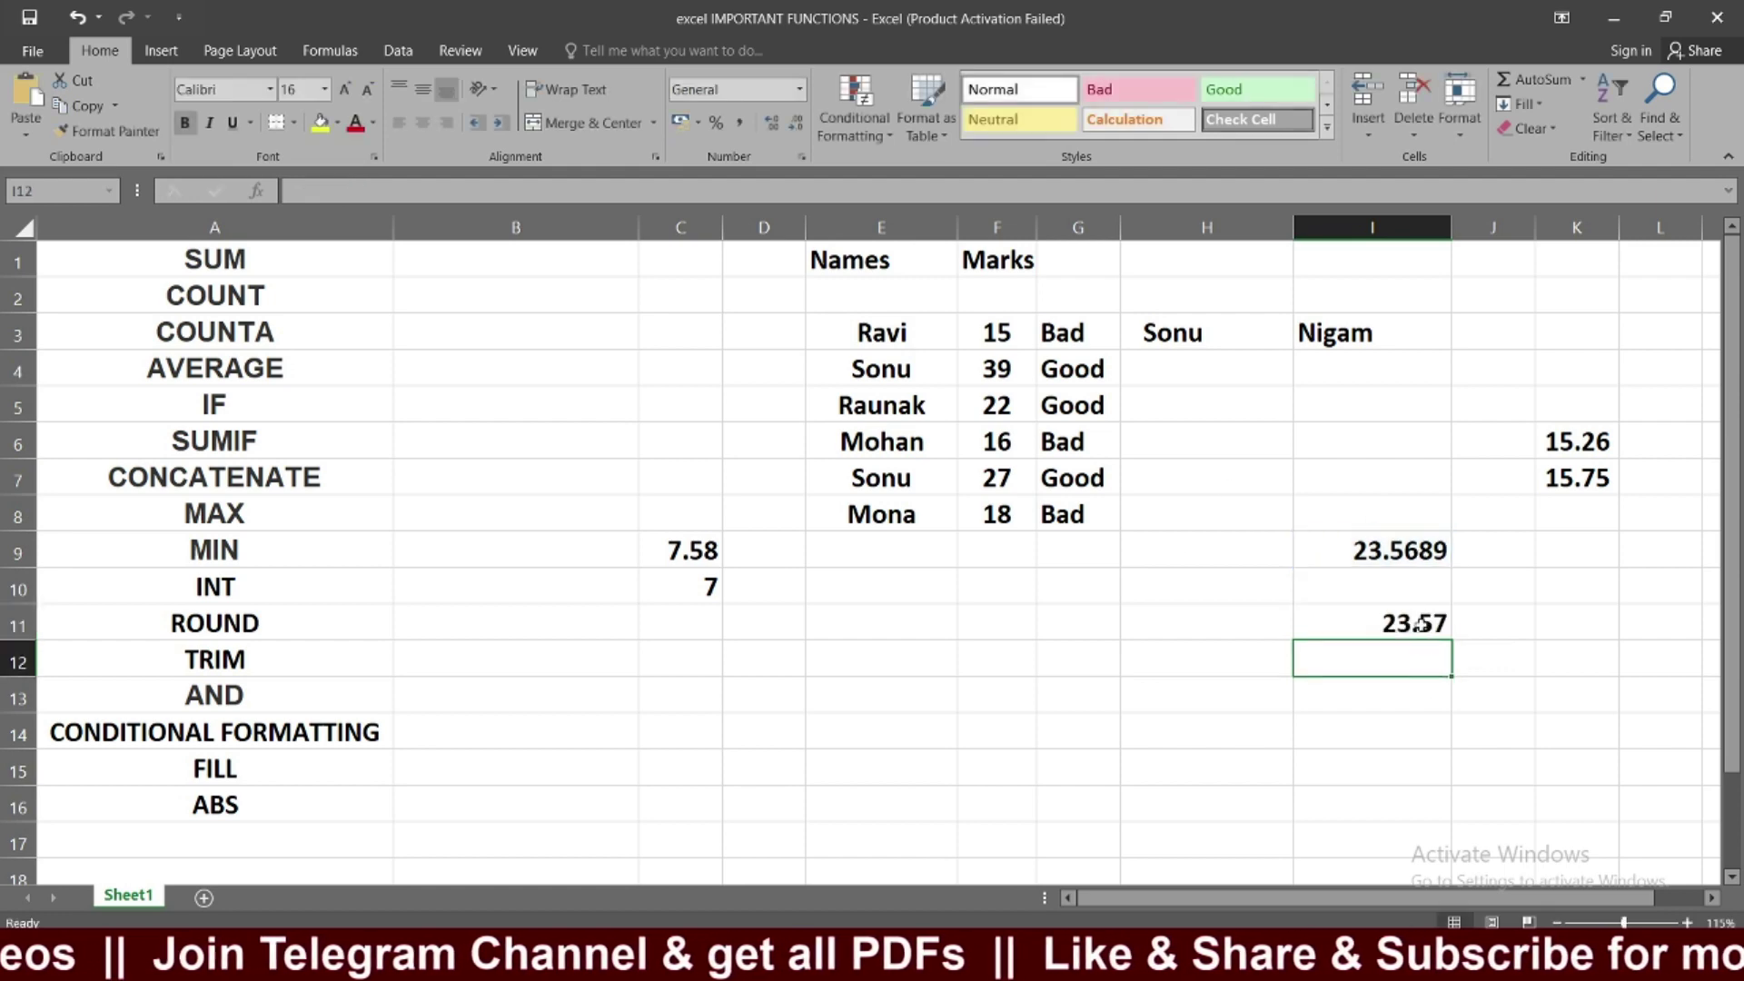
click(1419, 636)
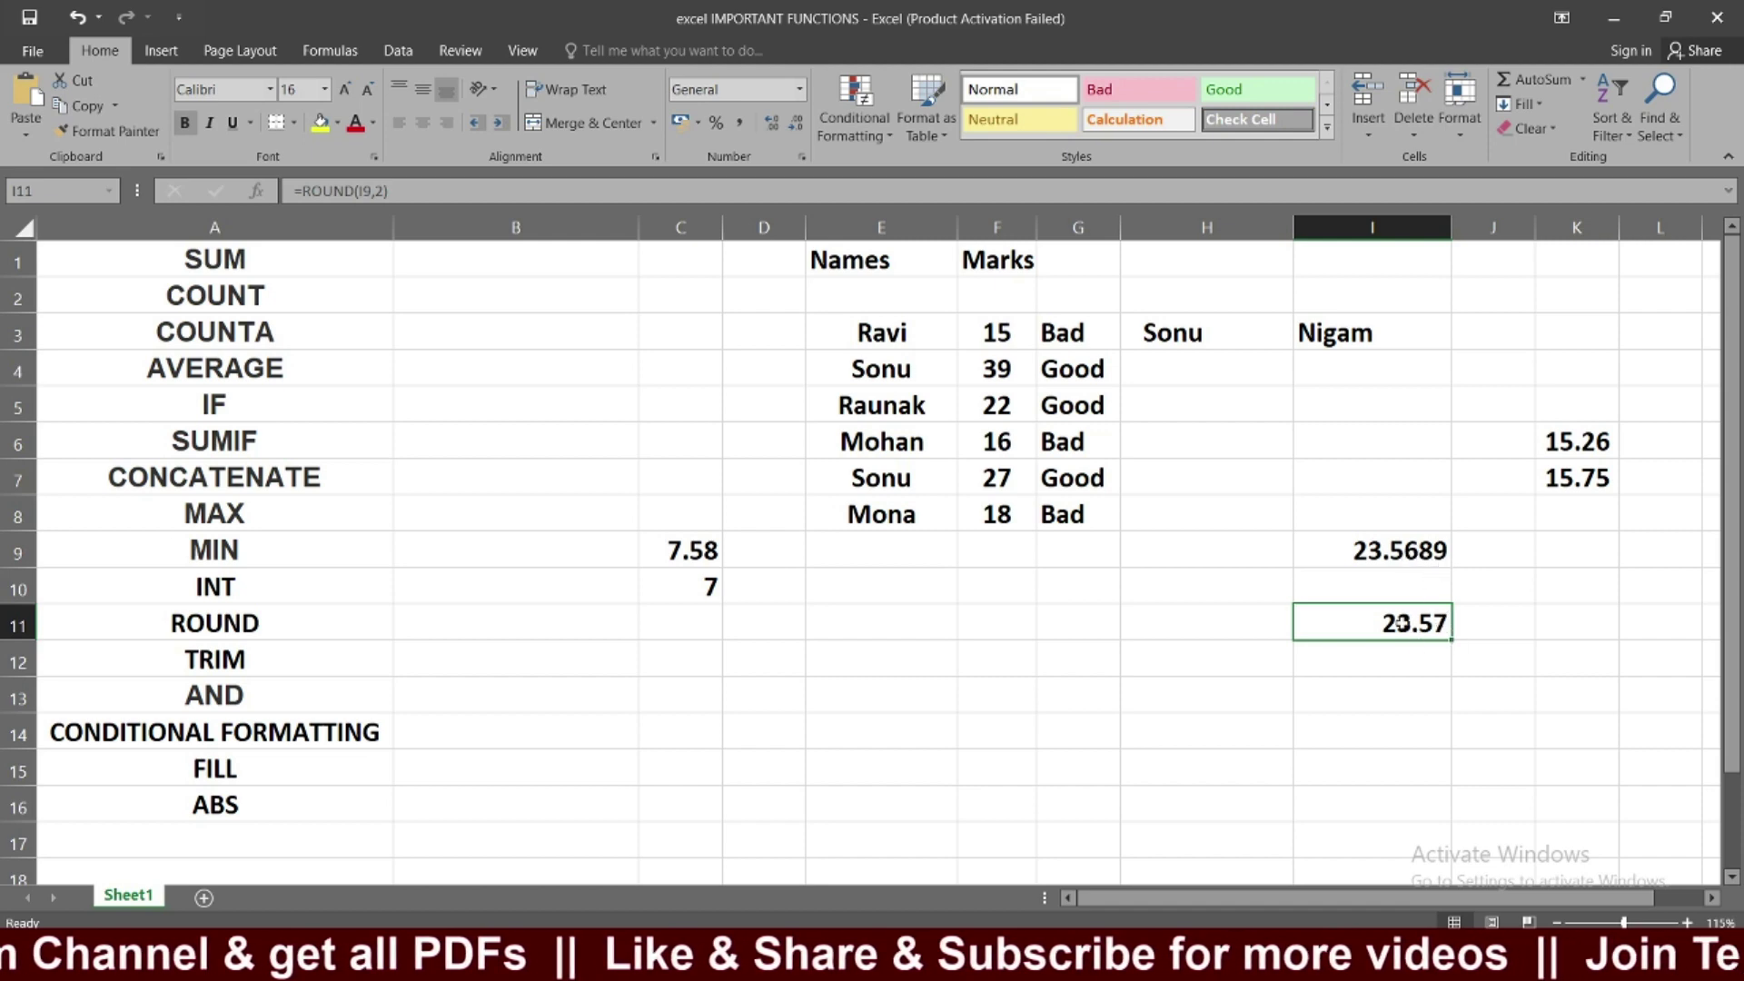
click(1407, 659)
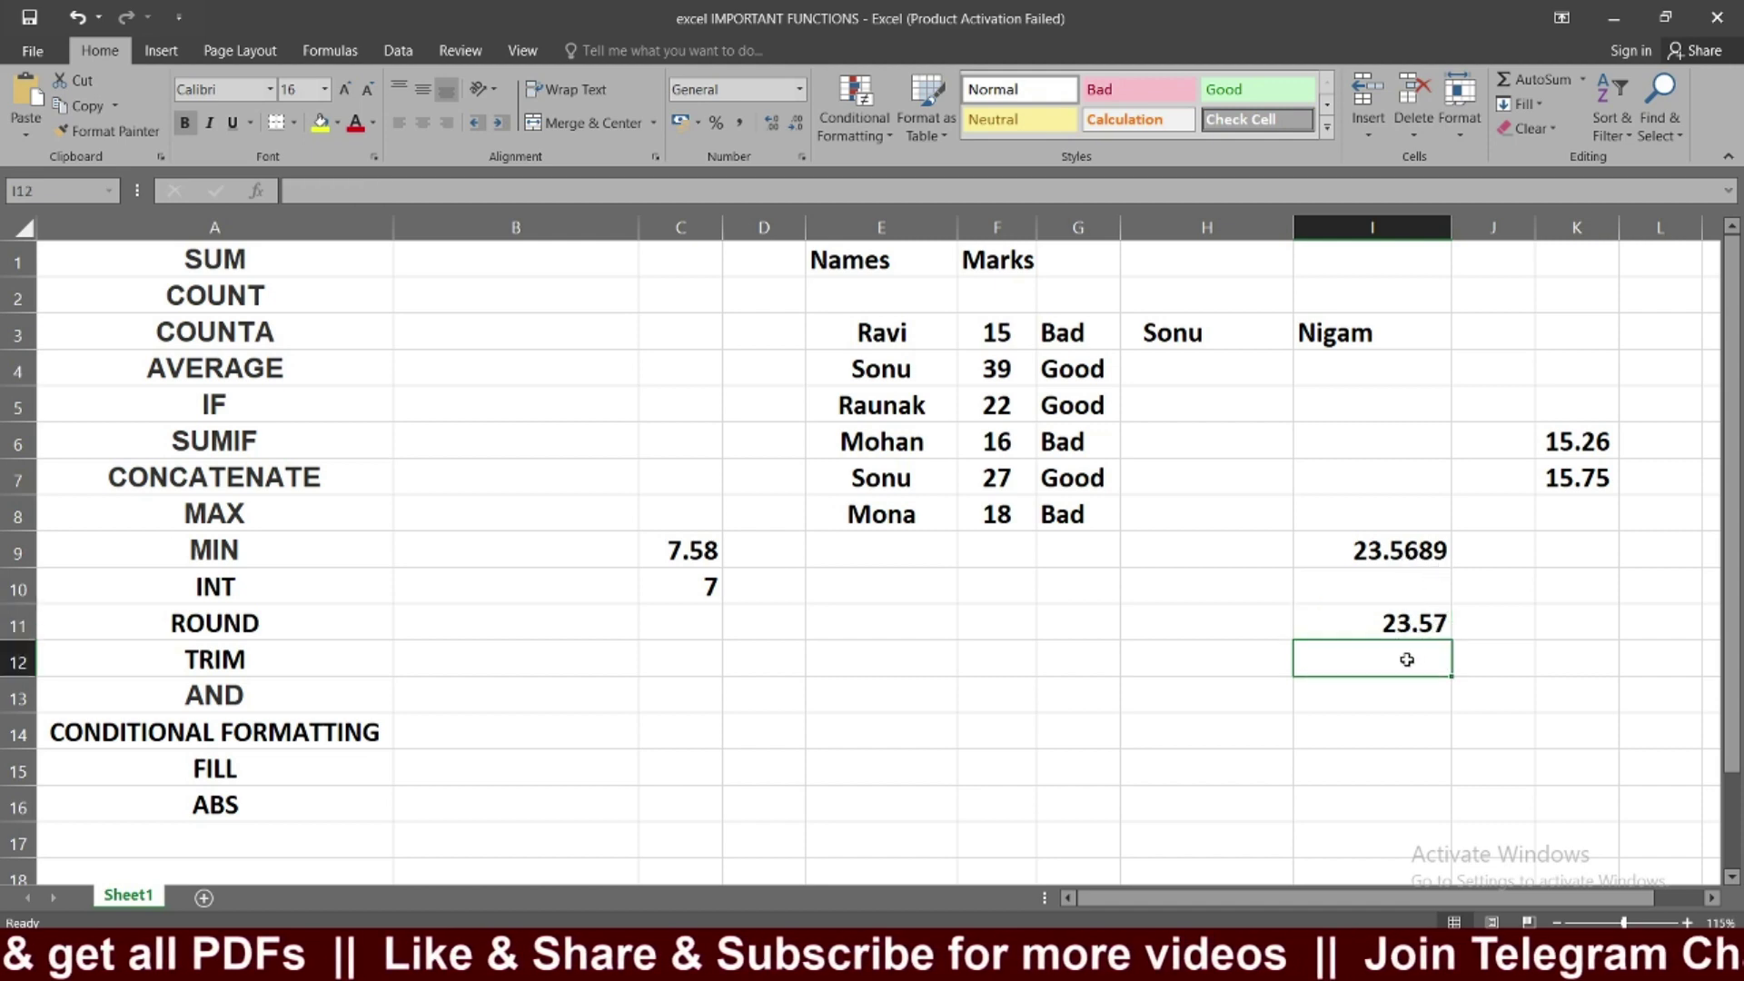
text(=)
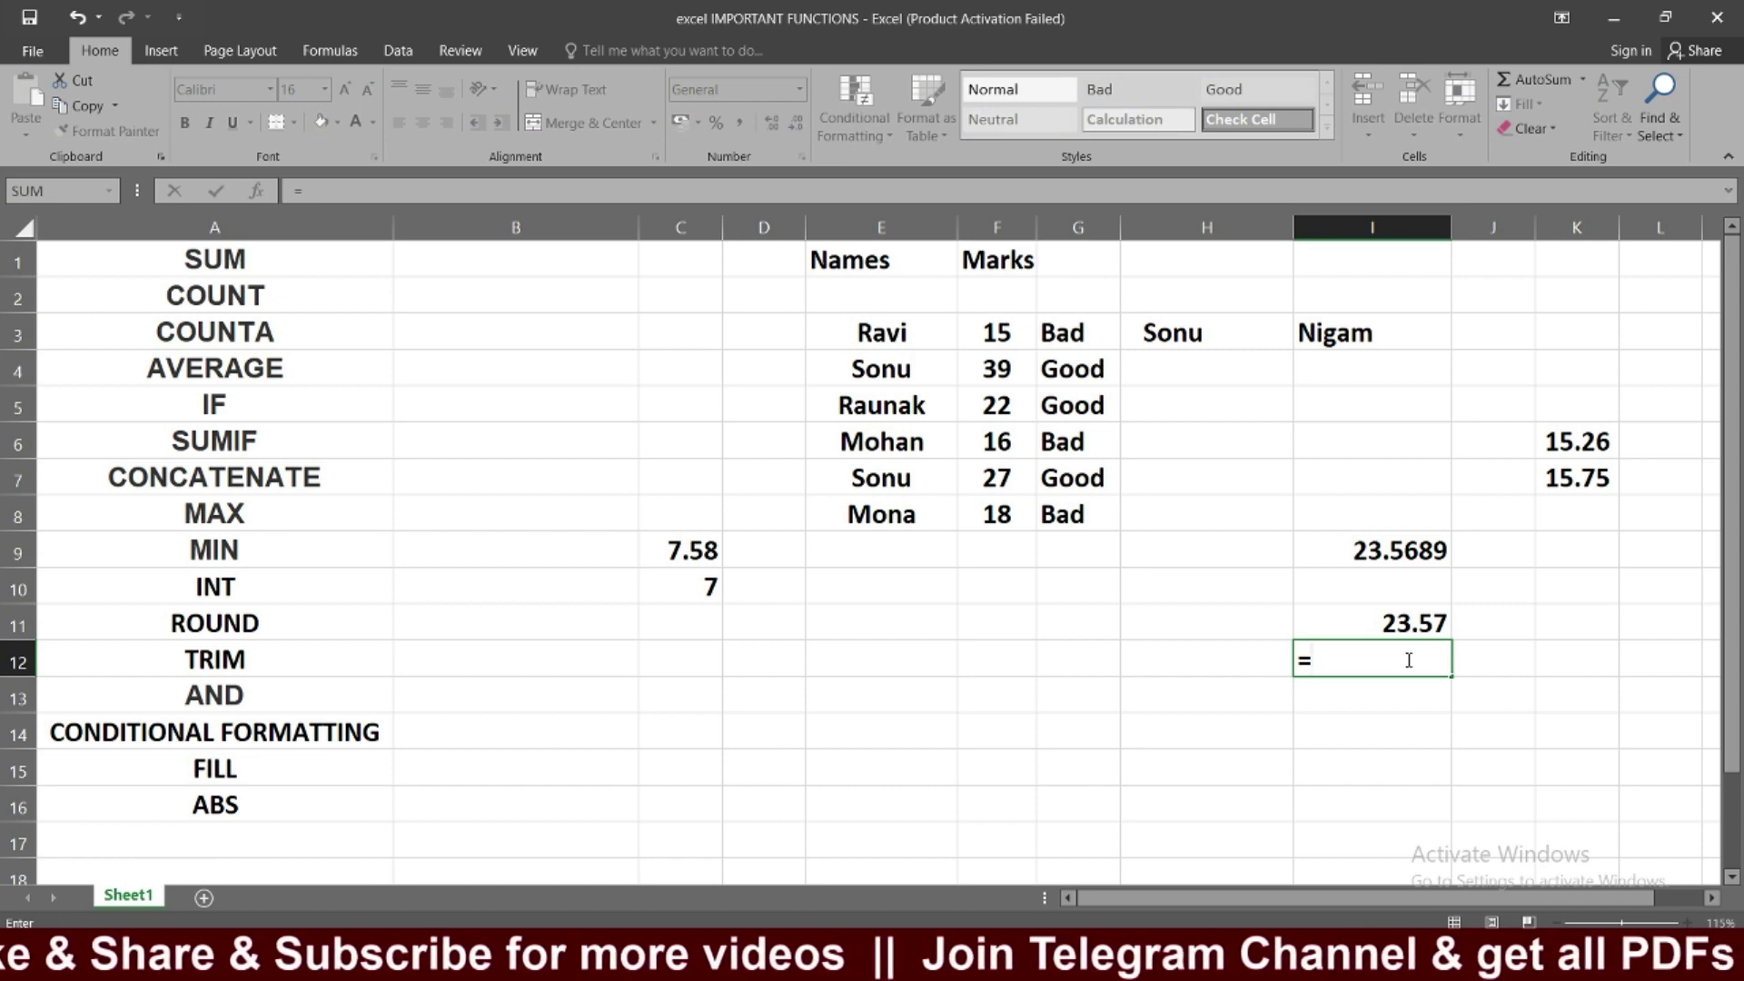
text(round)
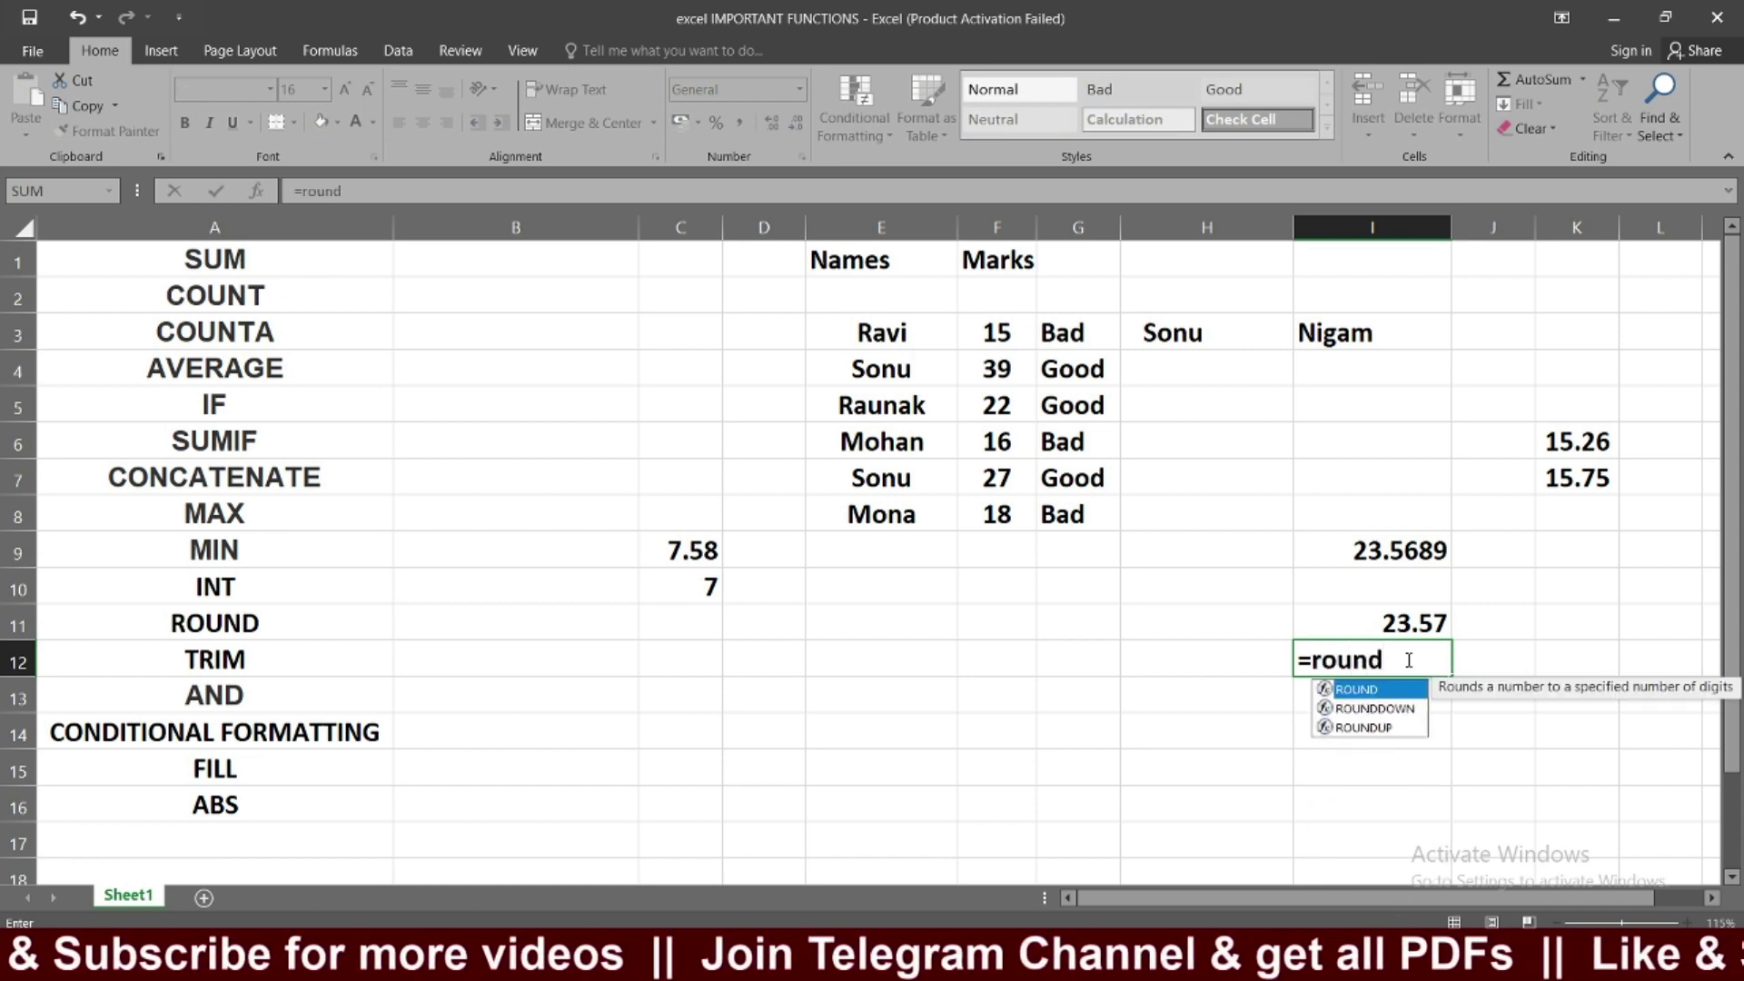
text(()
Step: Complete =ROUND(I9,1) in I12, giving 23.6 beneath 23.57
click(1353, 551)
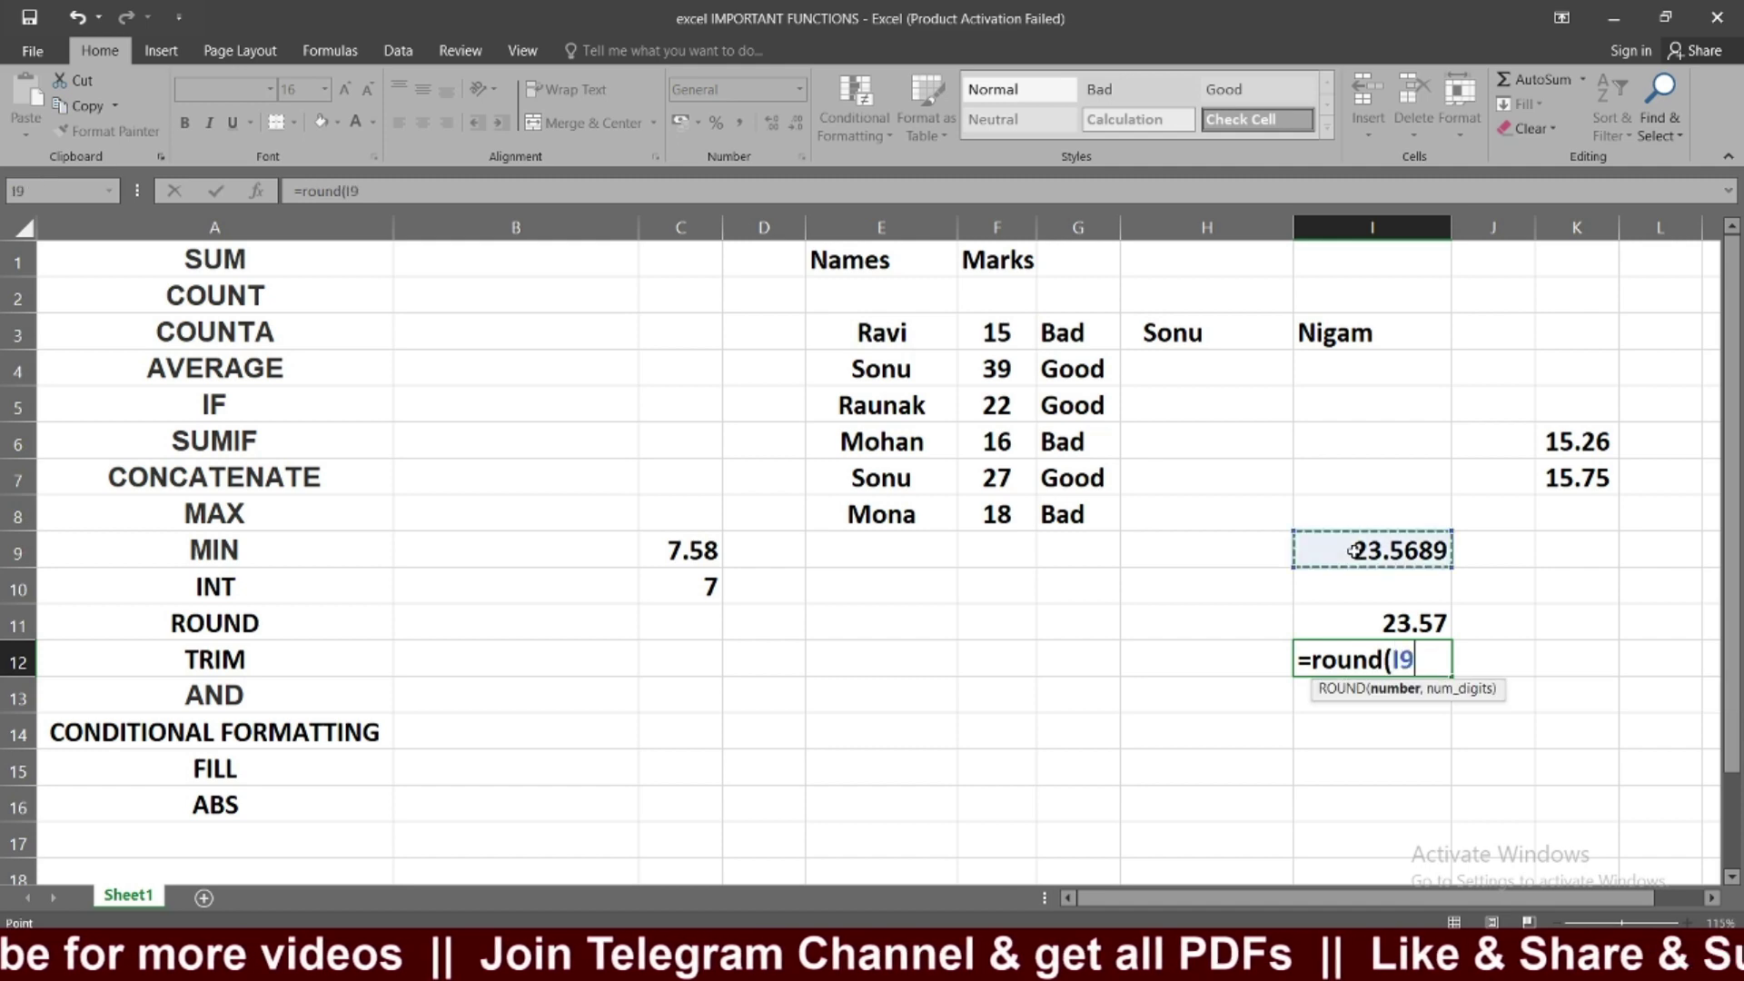
text(,1)
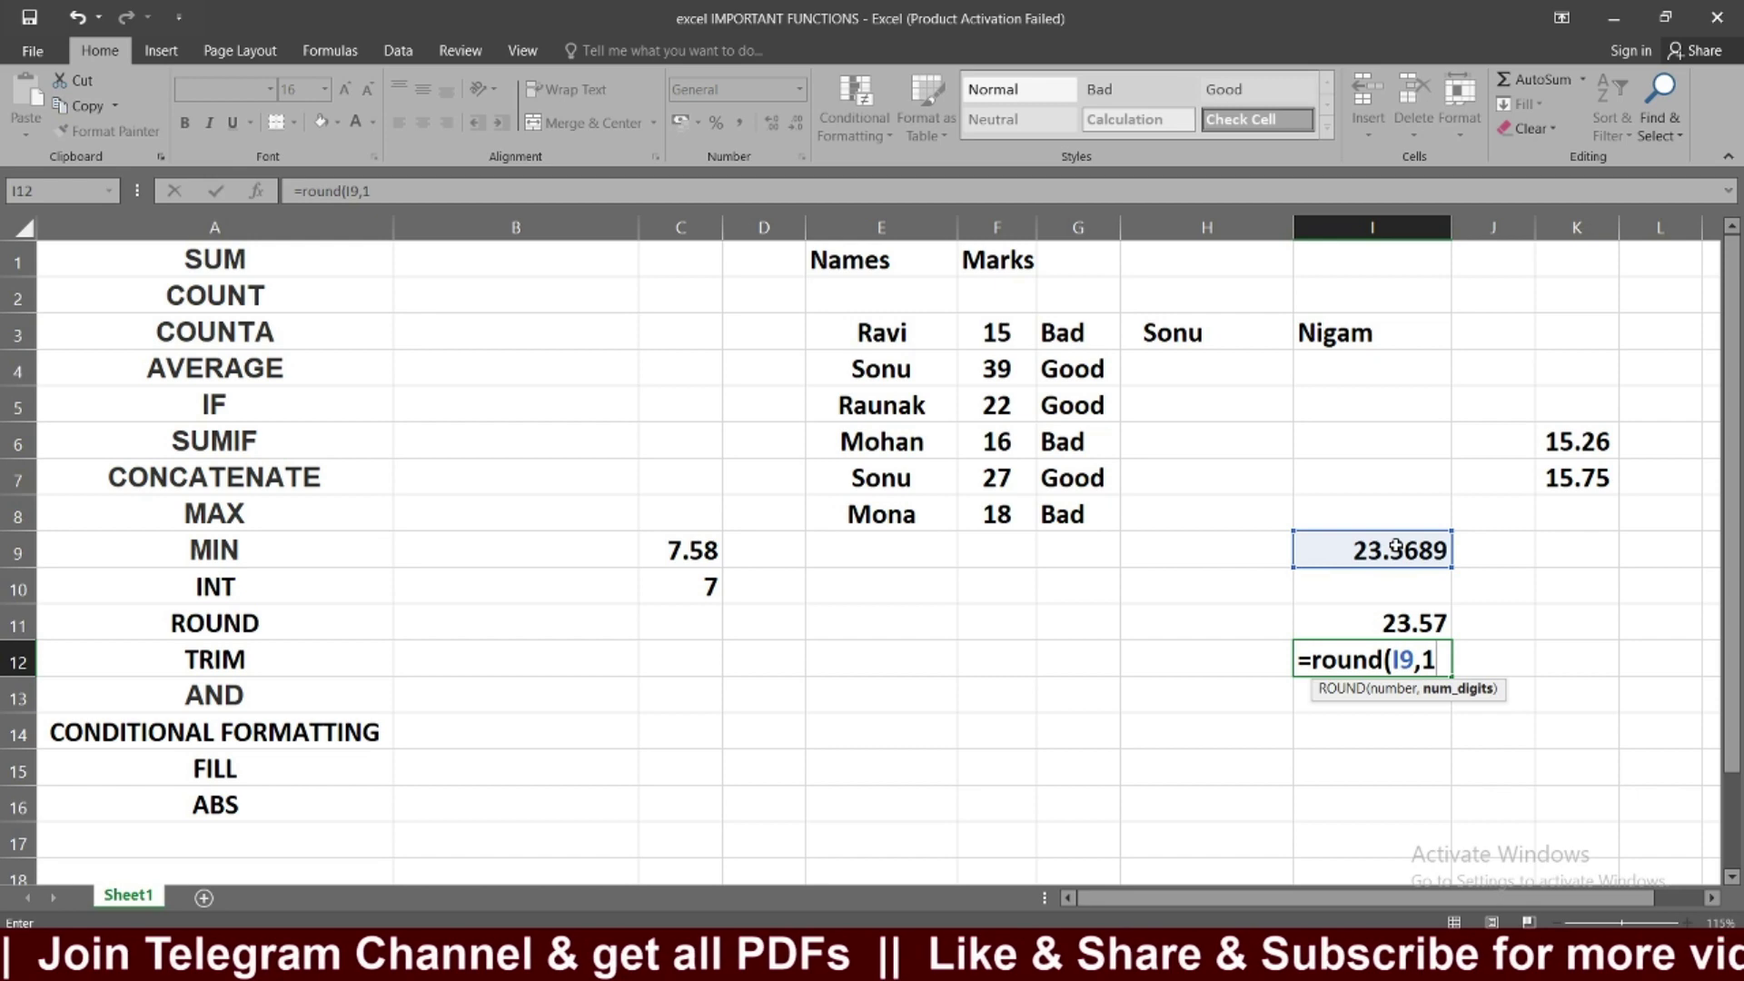
text())
key(Return)
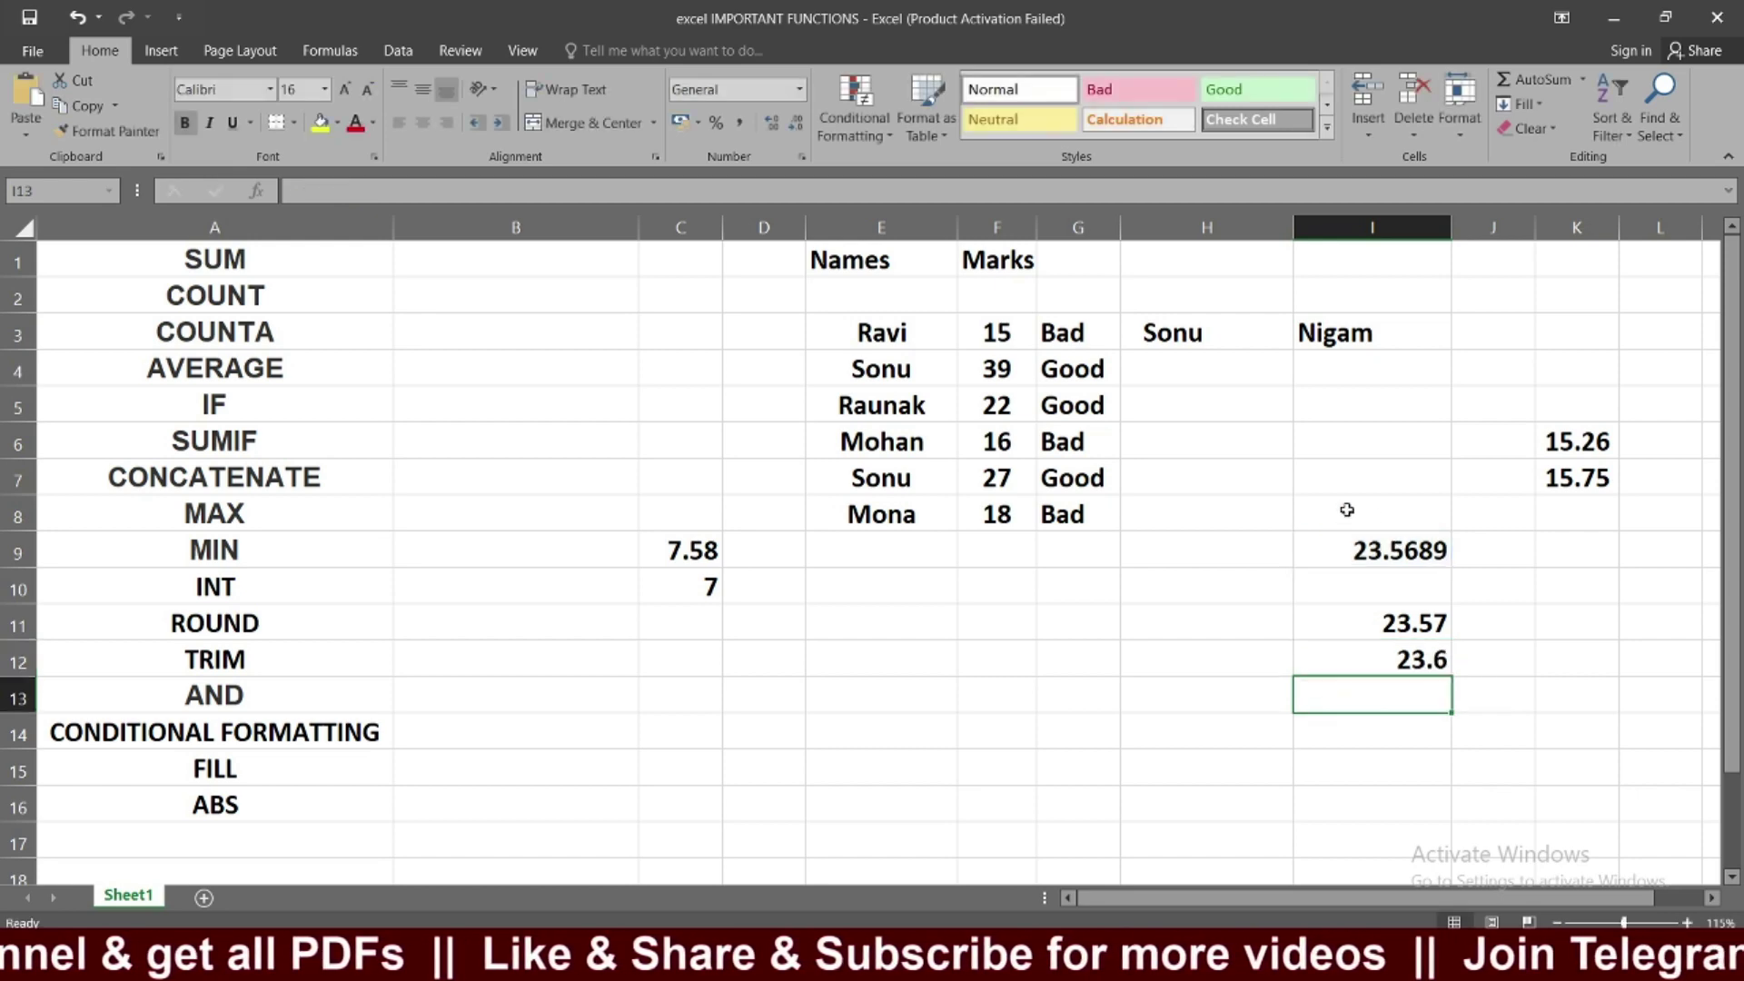
click(1405, 646)
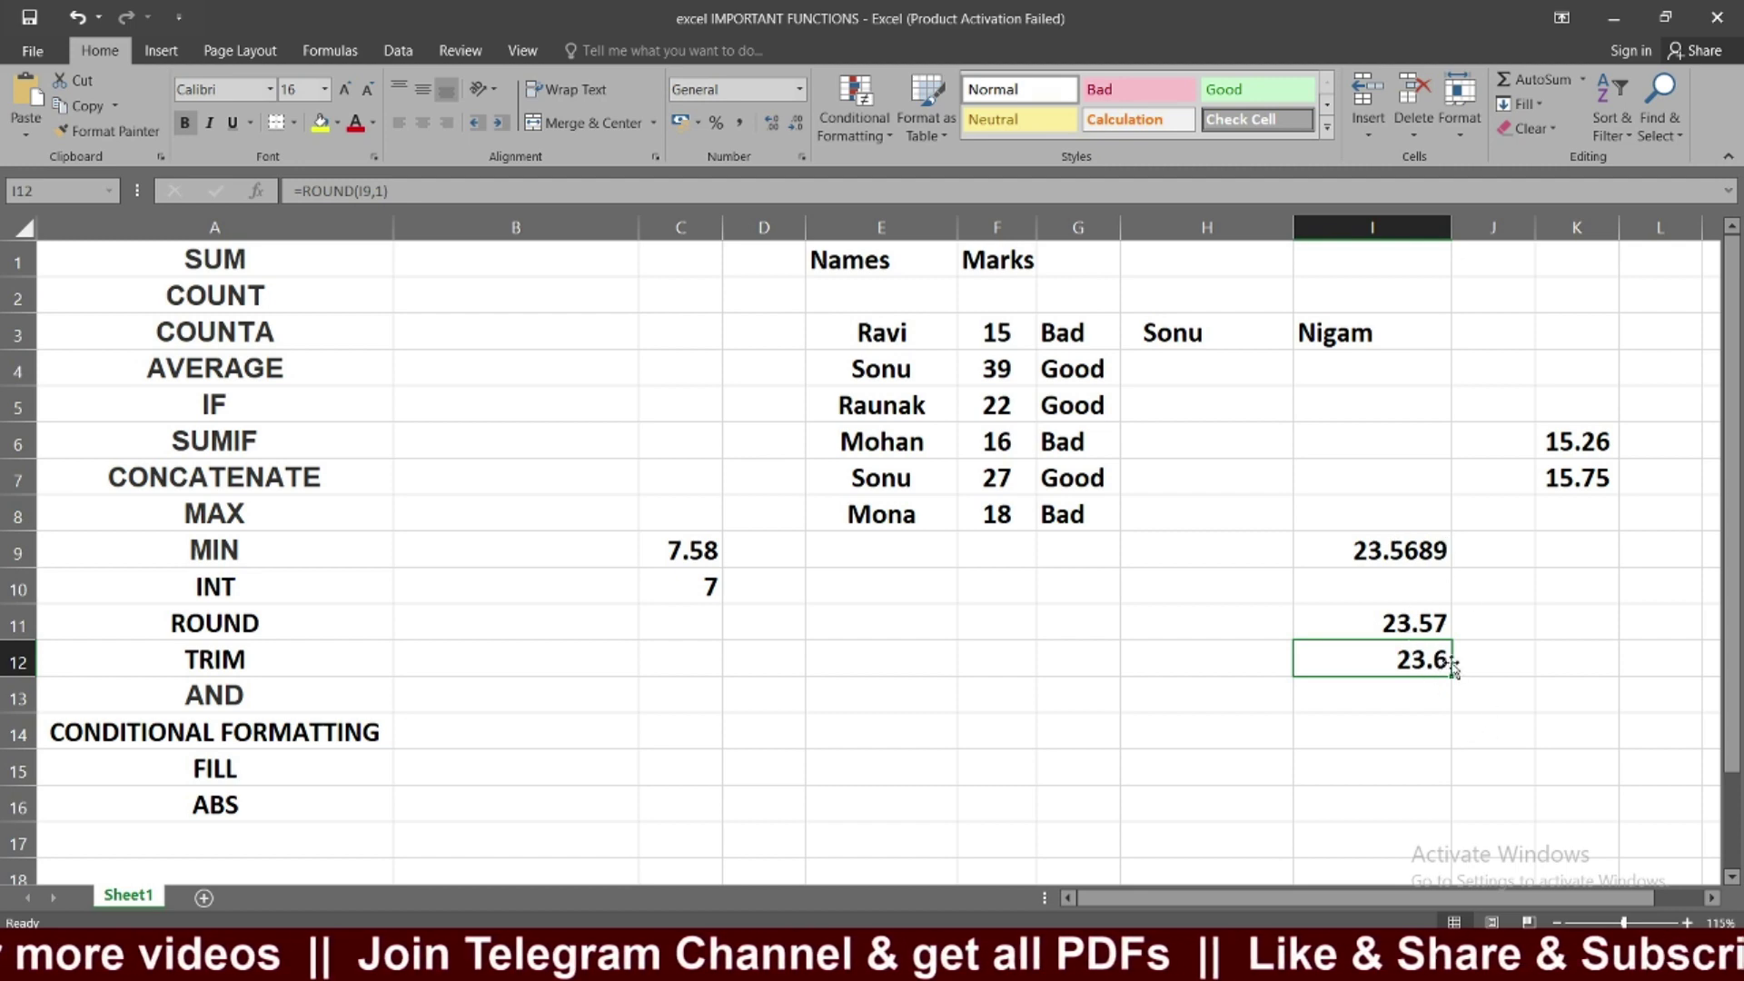
click(321, 623)
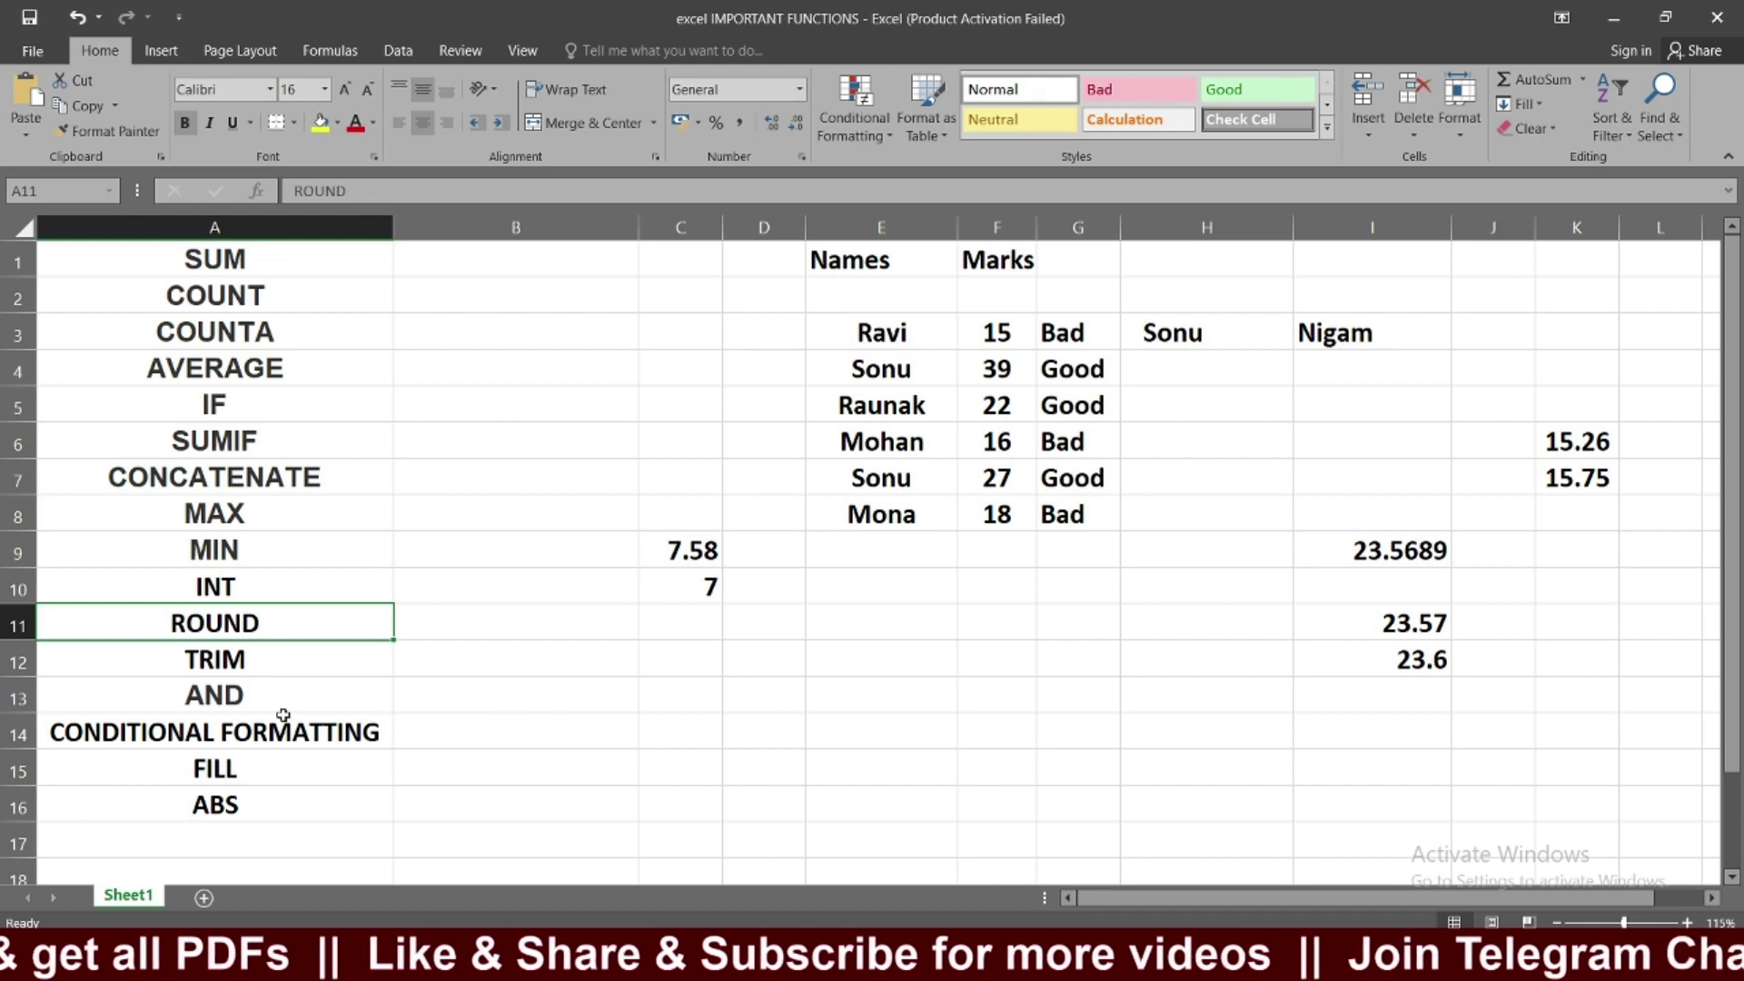
click(219, 655)
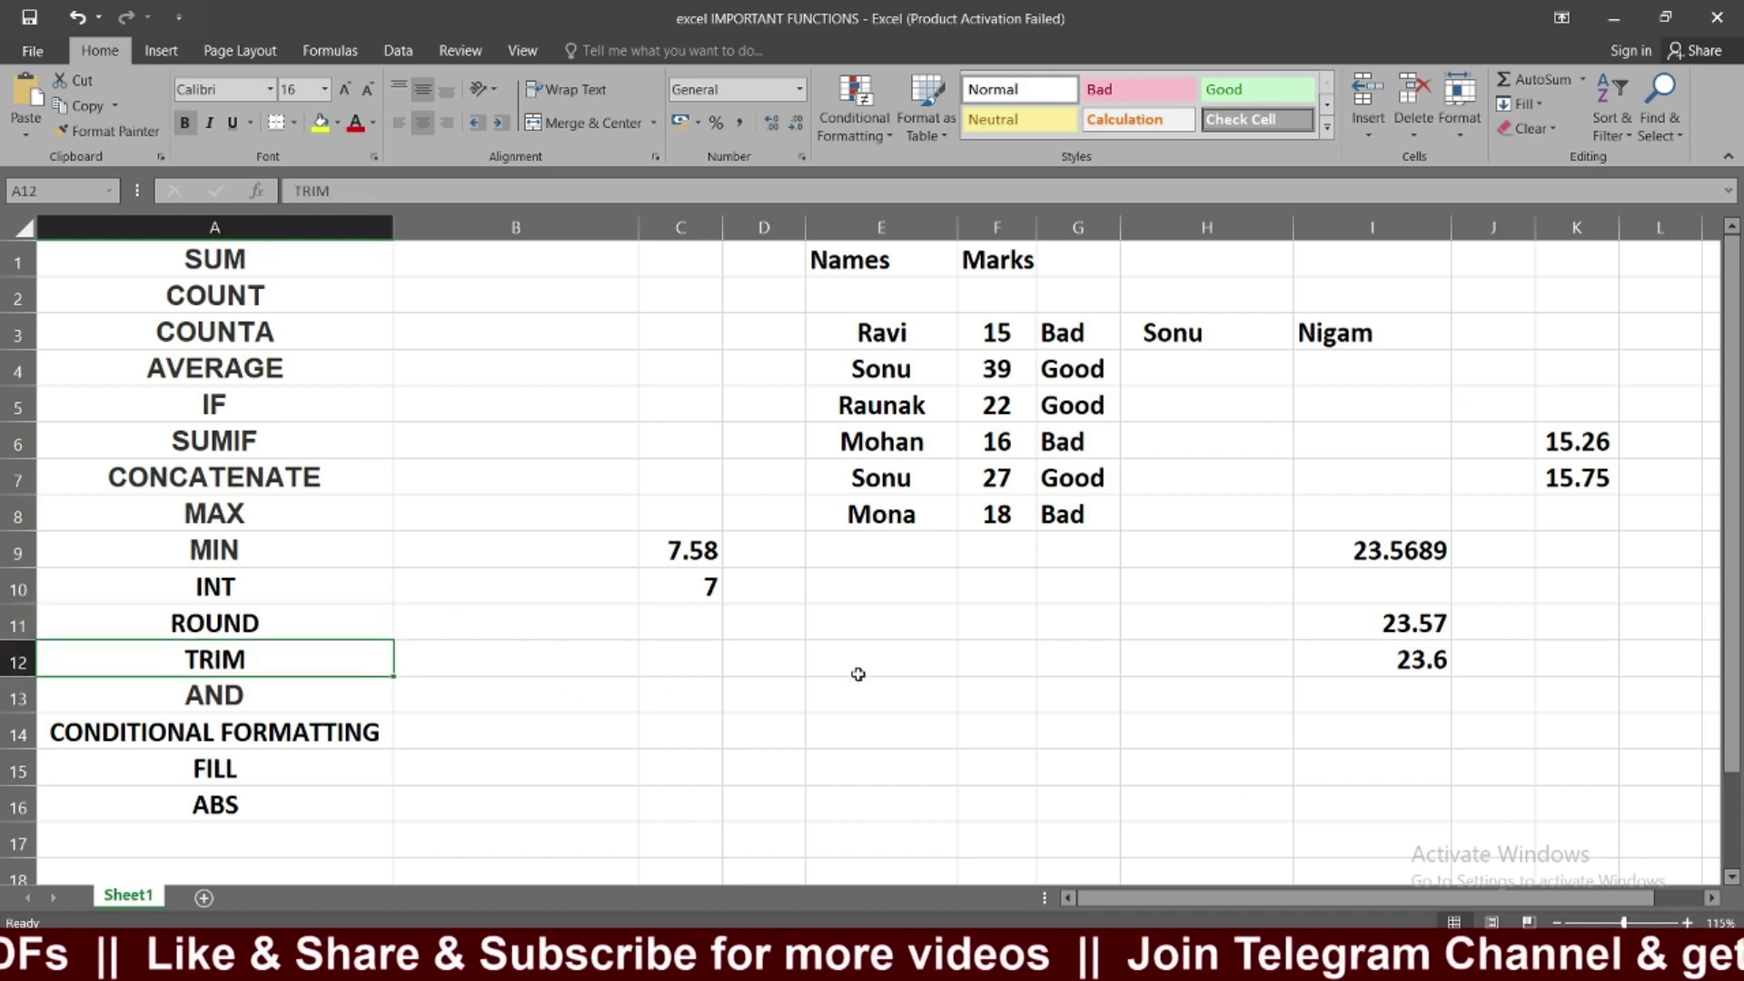
click(876, 620)
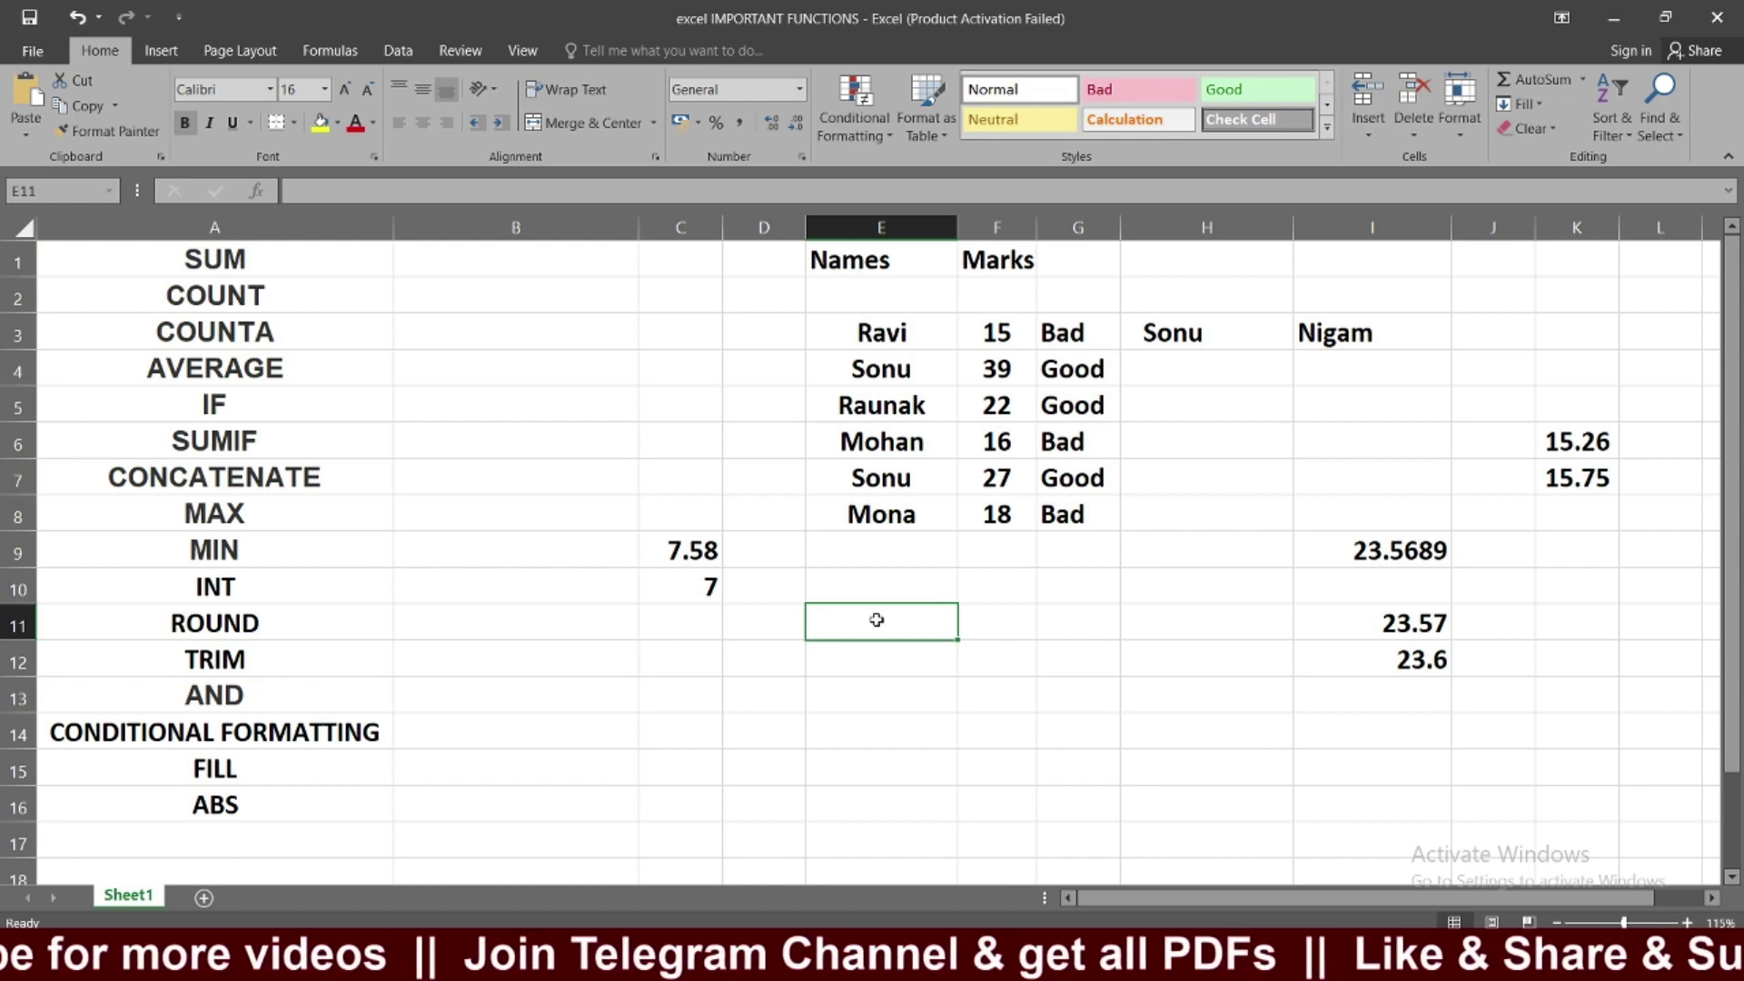
Step: Enter the sample name 'Ranu' in E11 for the TRIM example
text(Ranu)
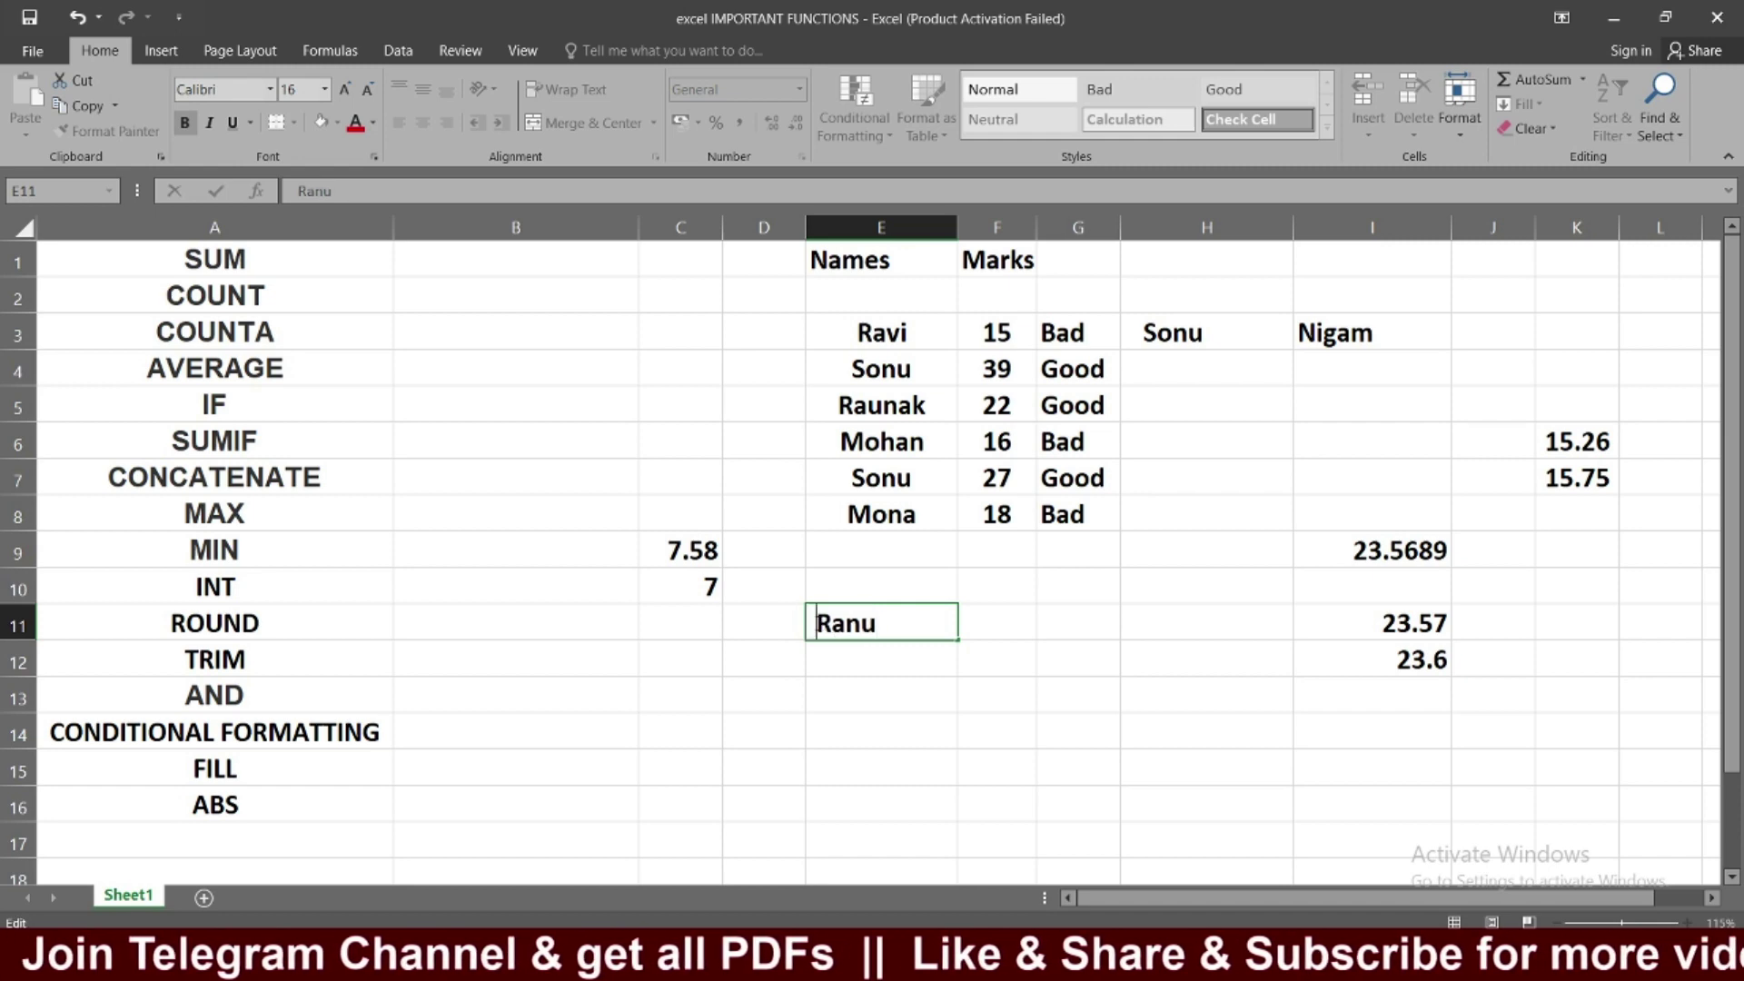
click(899, 658)
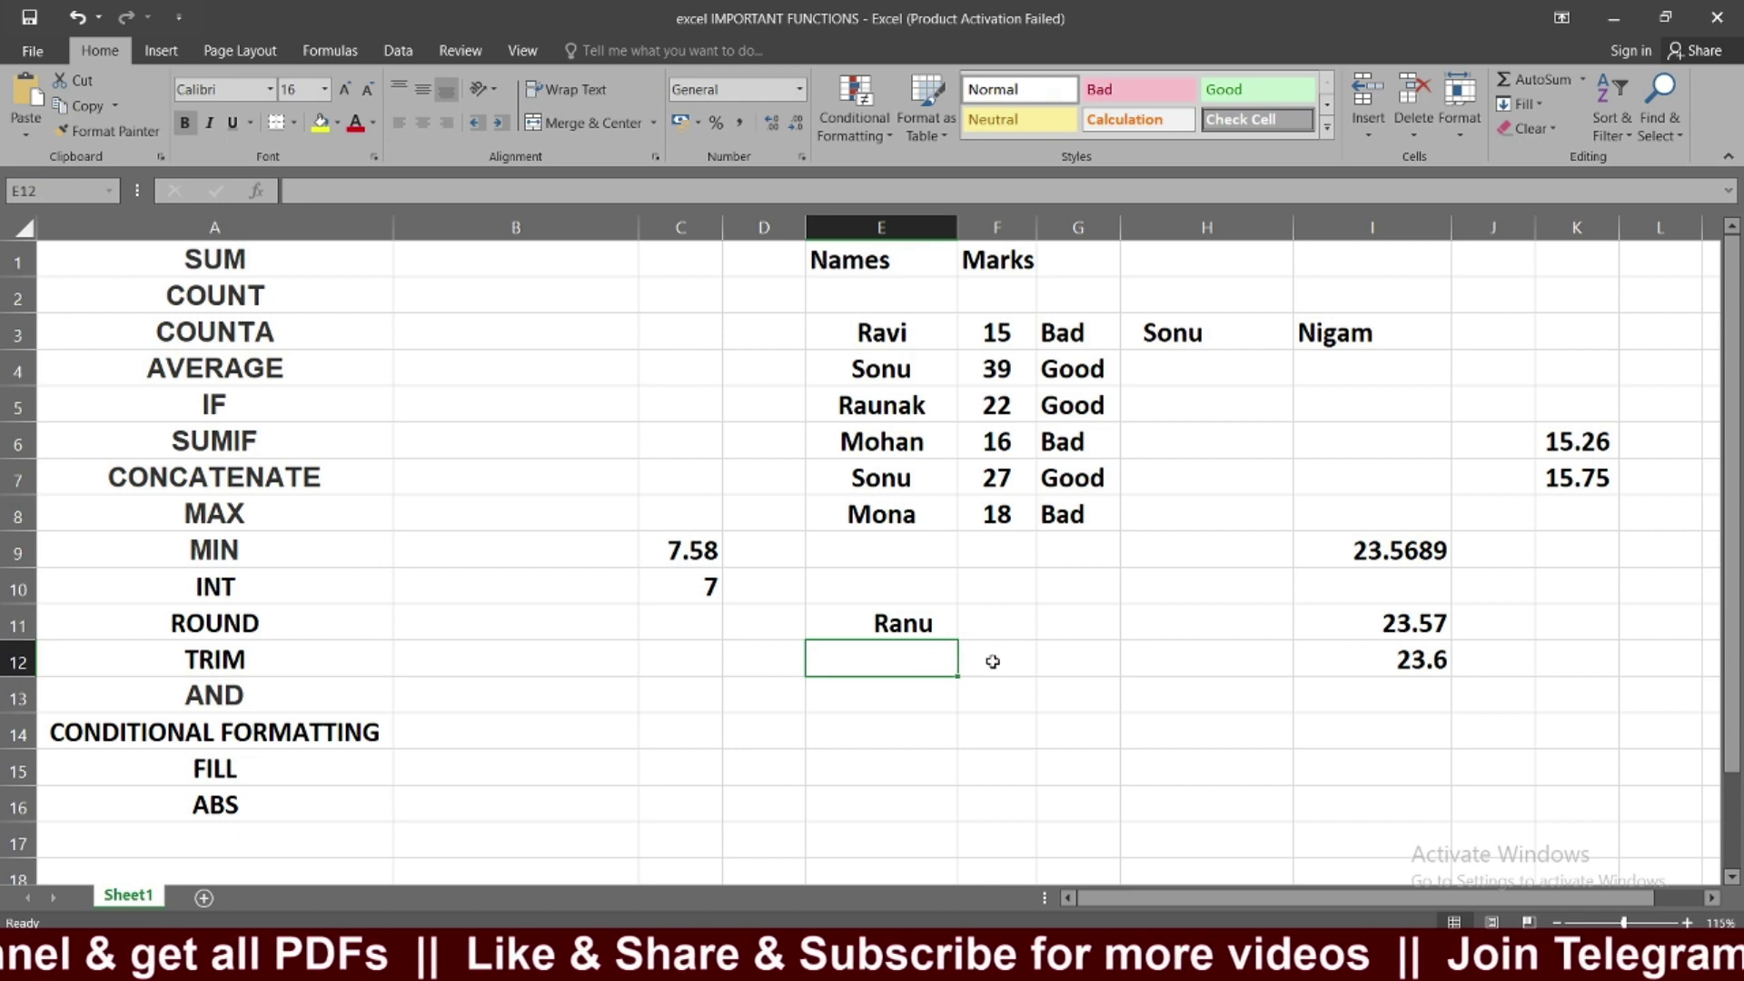
click(877, 621)
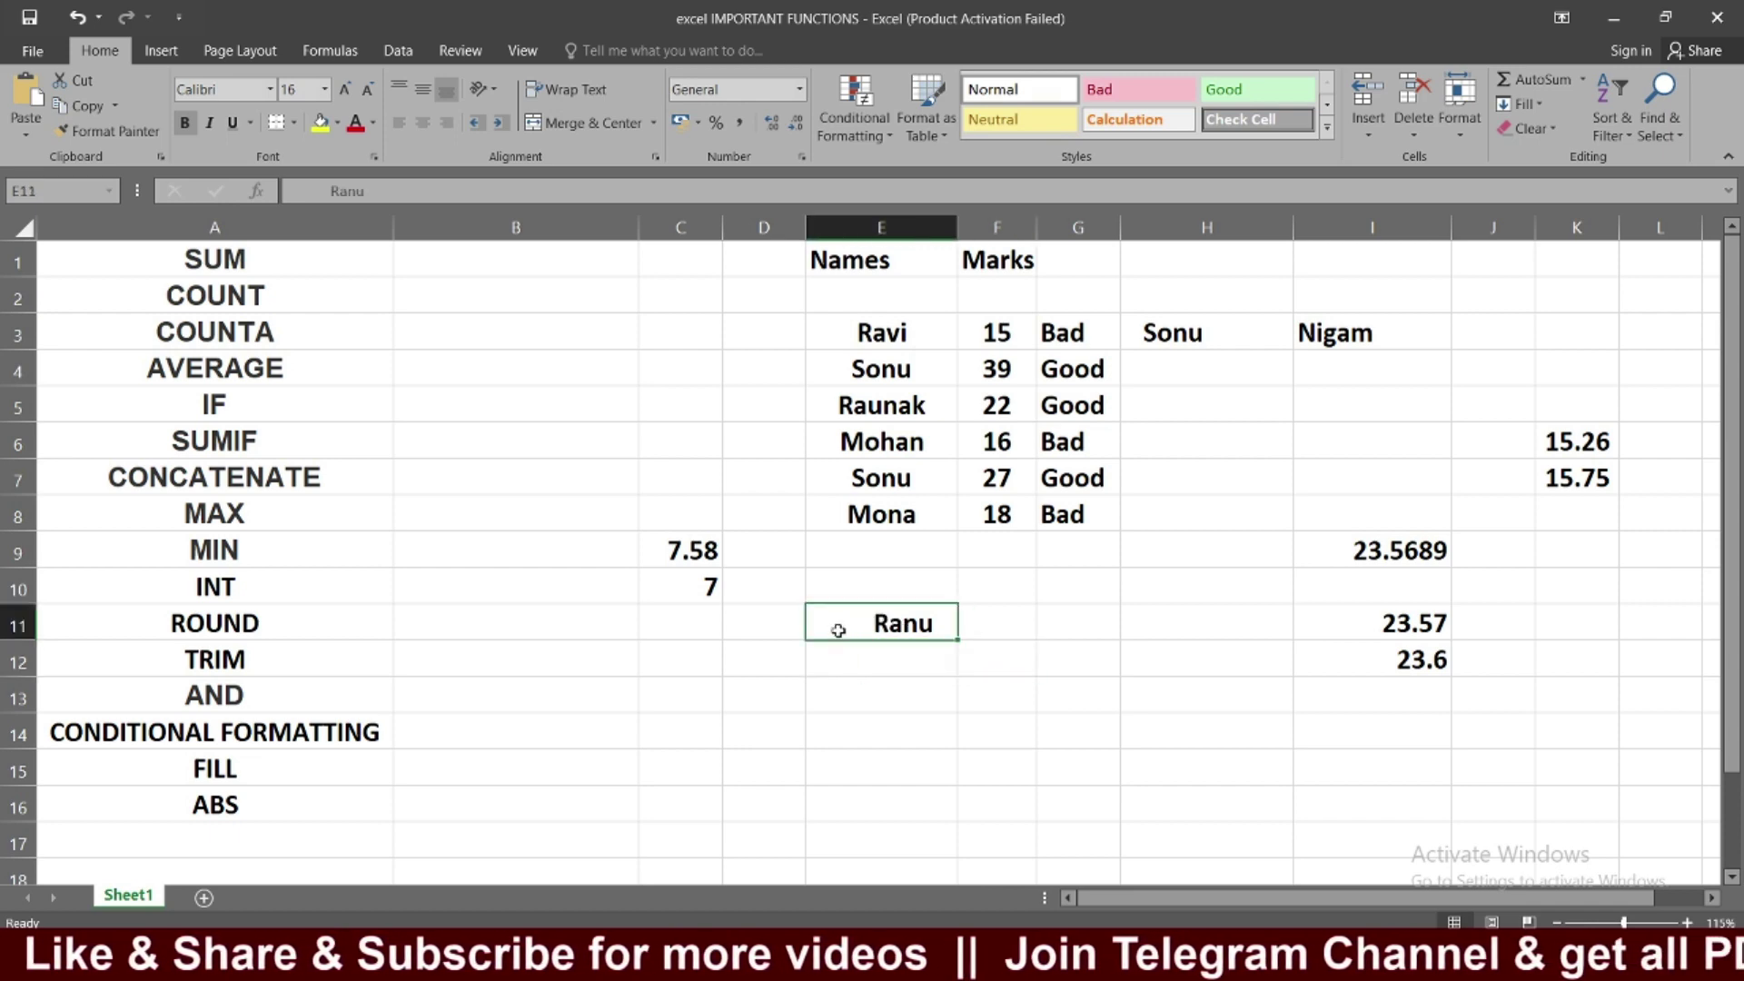
click(300, 654)
Step: Enter =TRIM(E11) in E13 and compare the trimmed result with the original text
click(921, 707)
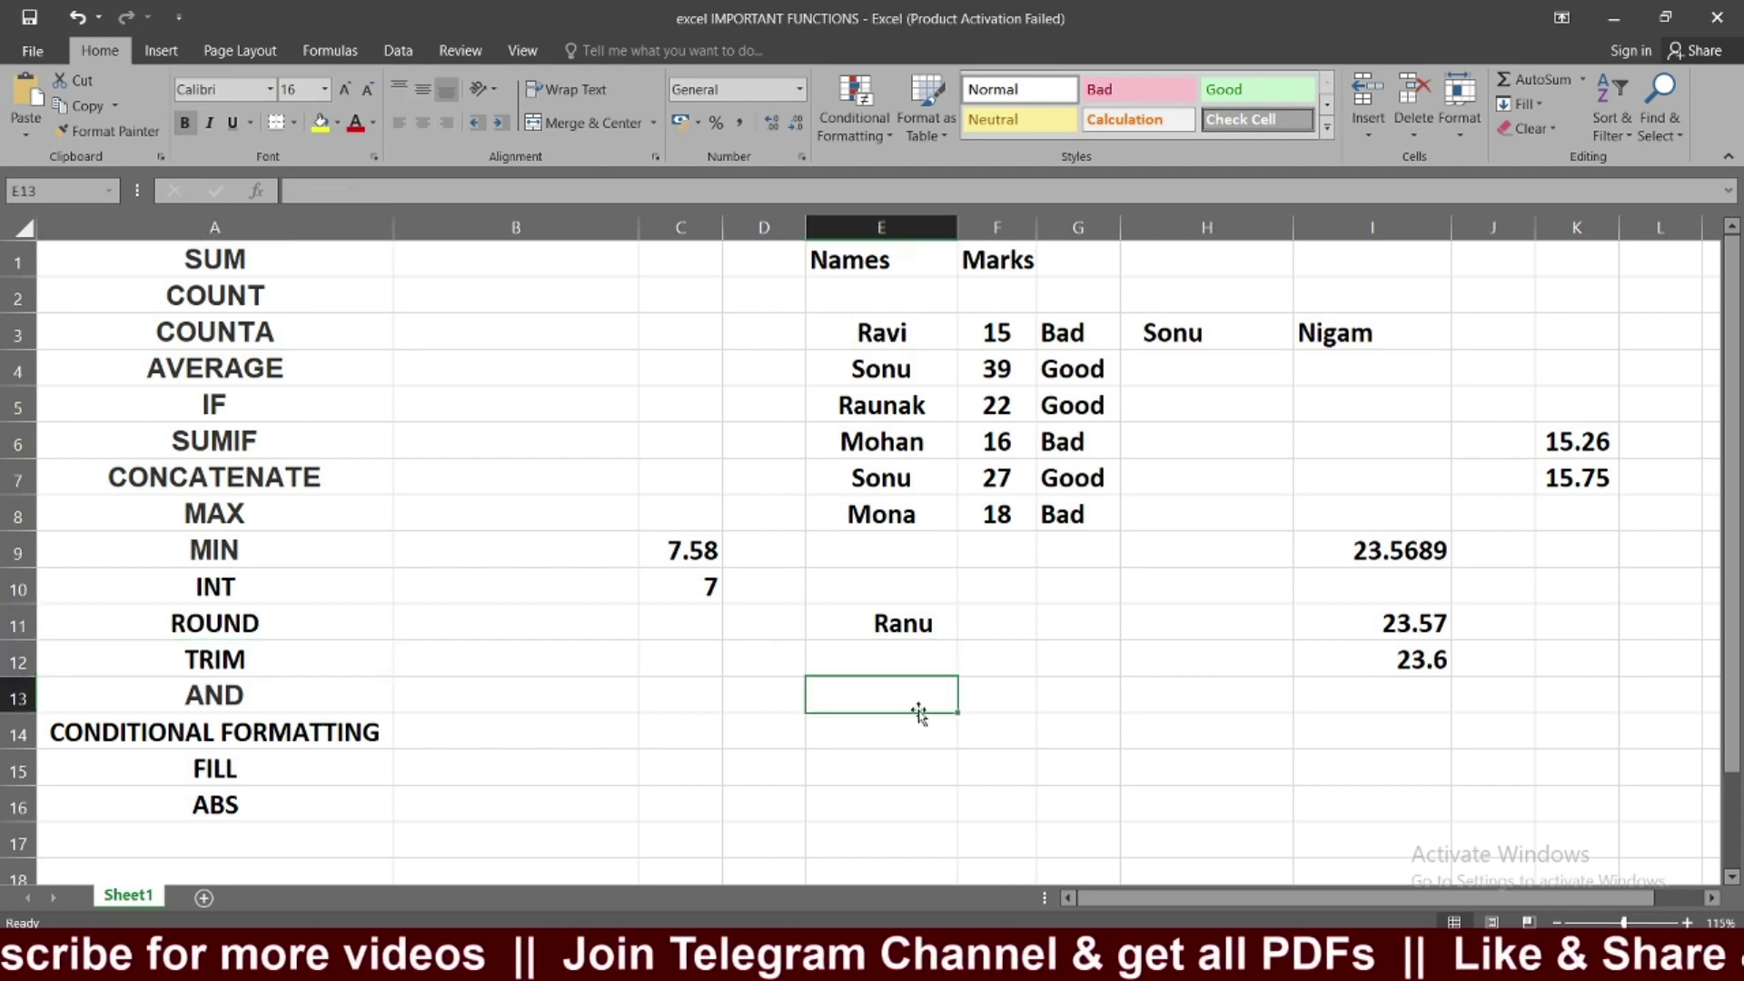
text(=trim)
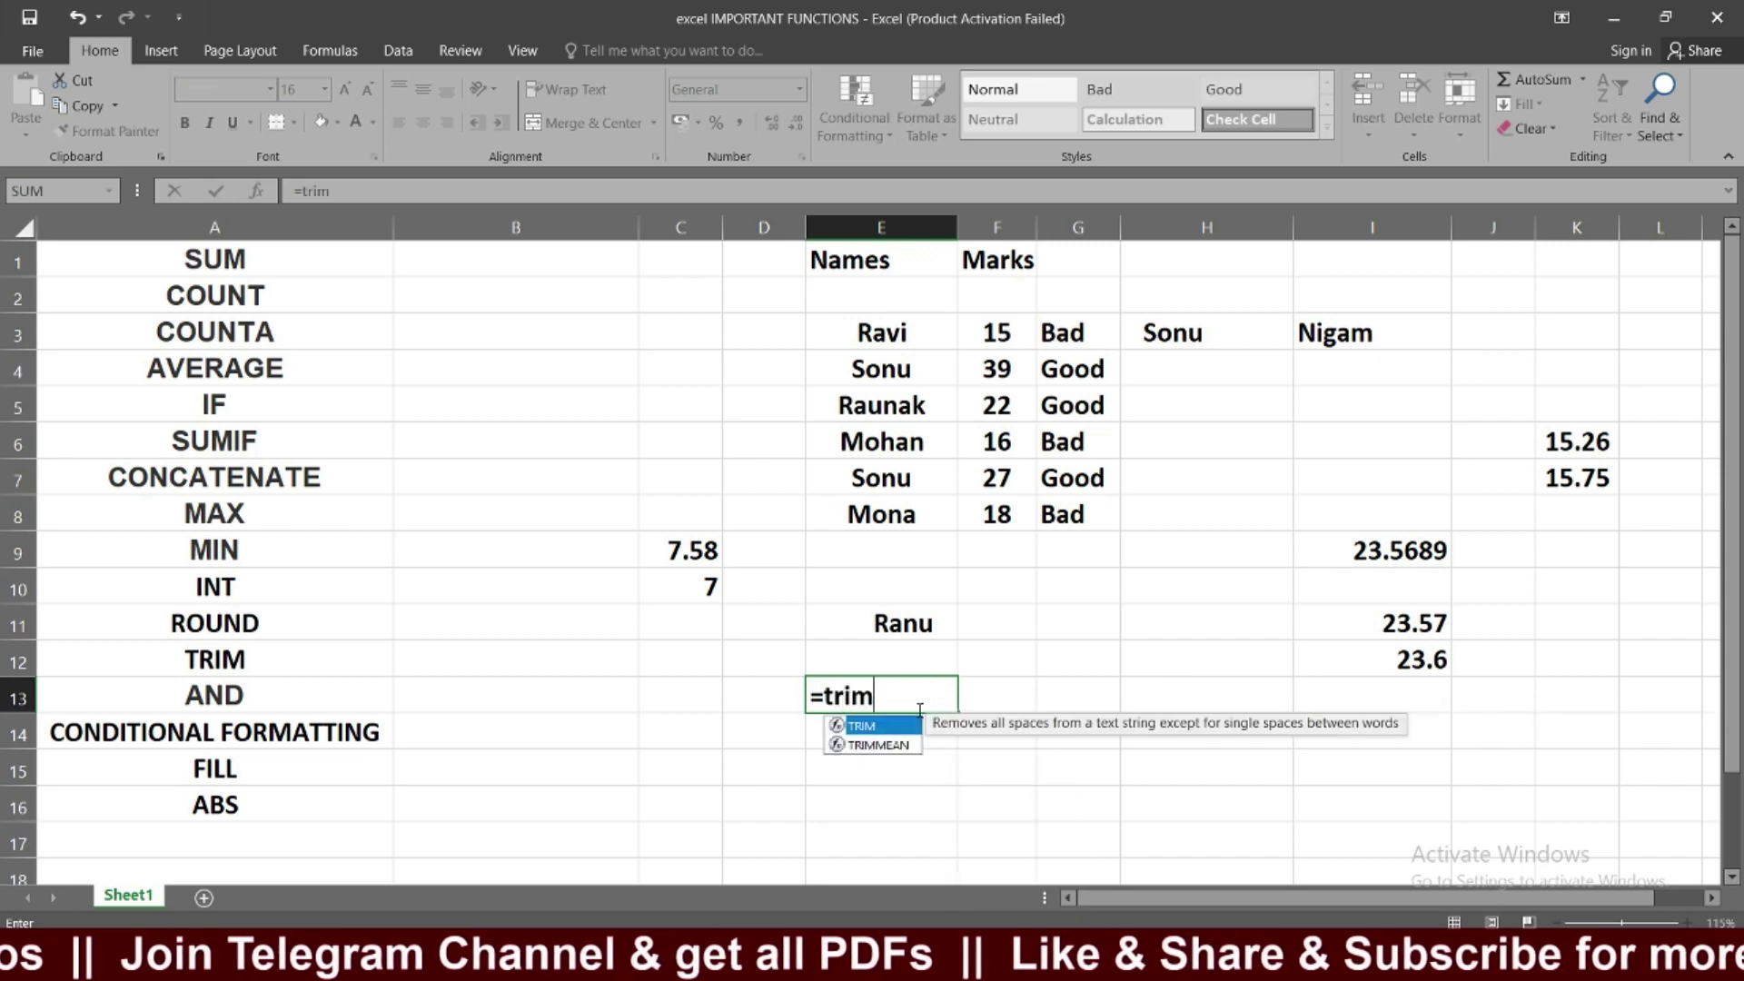
text(()
click(931, 624)
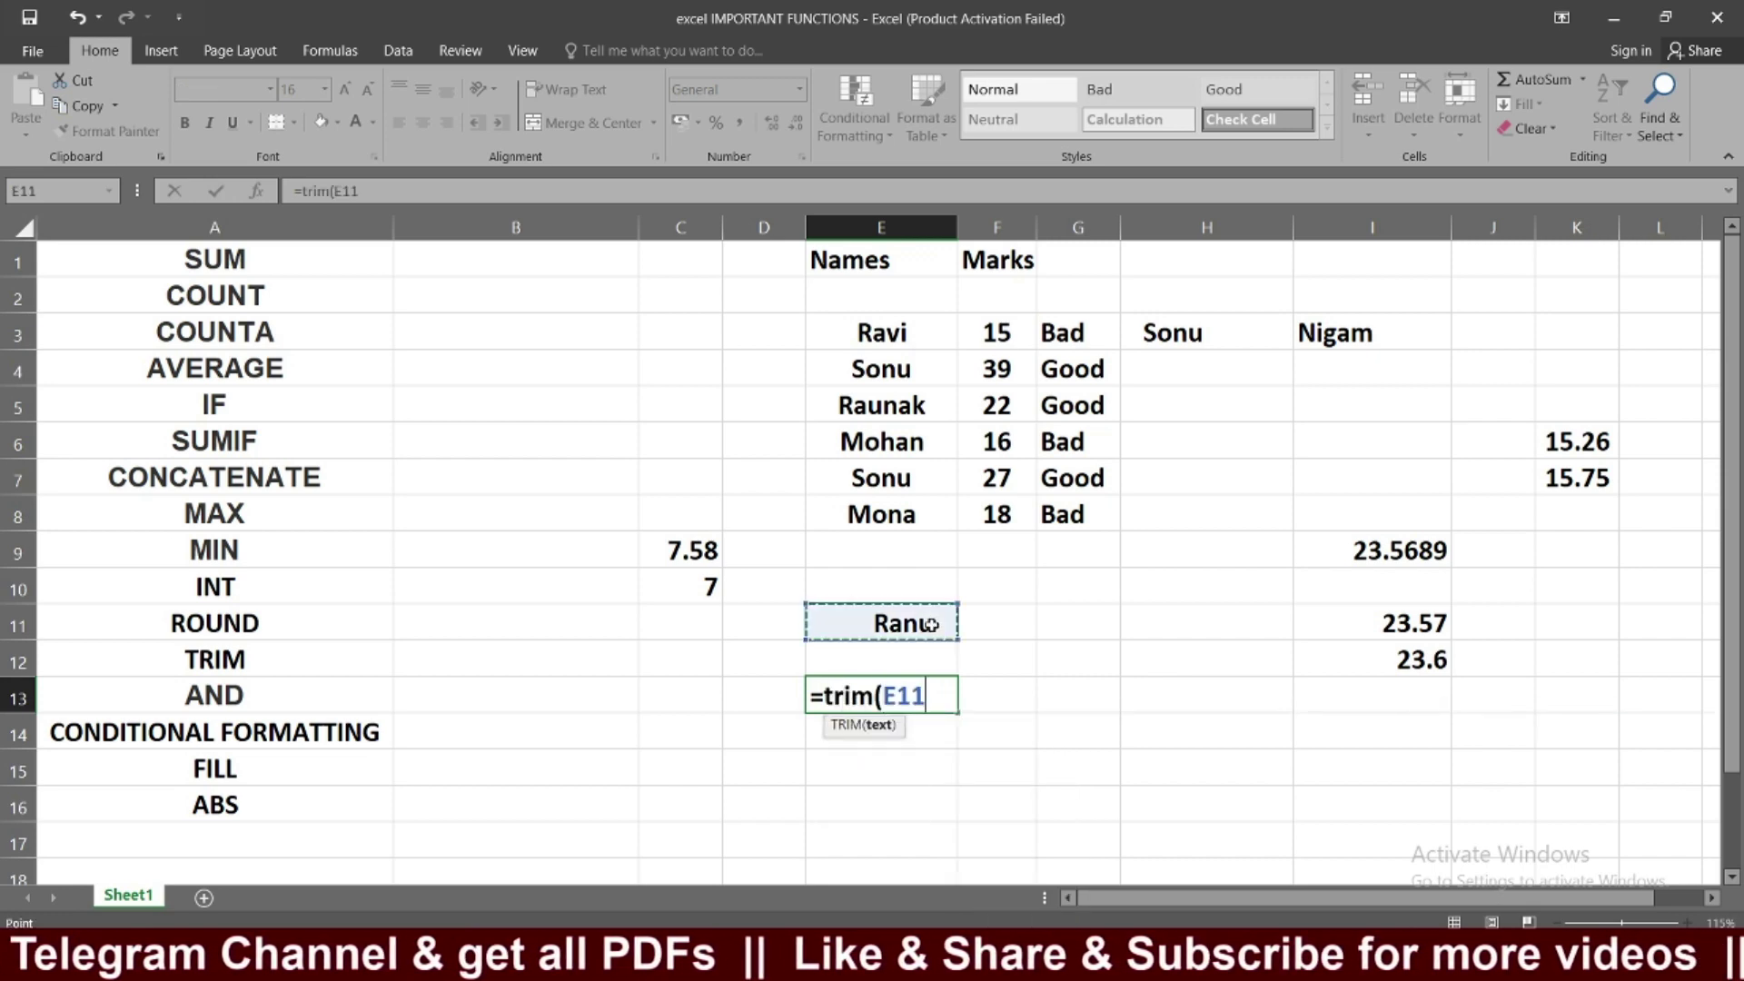
text())
key(Return)
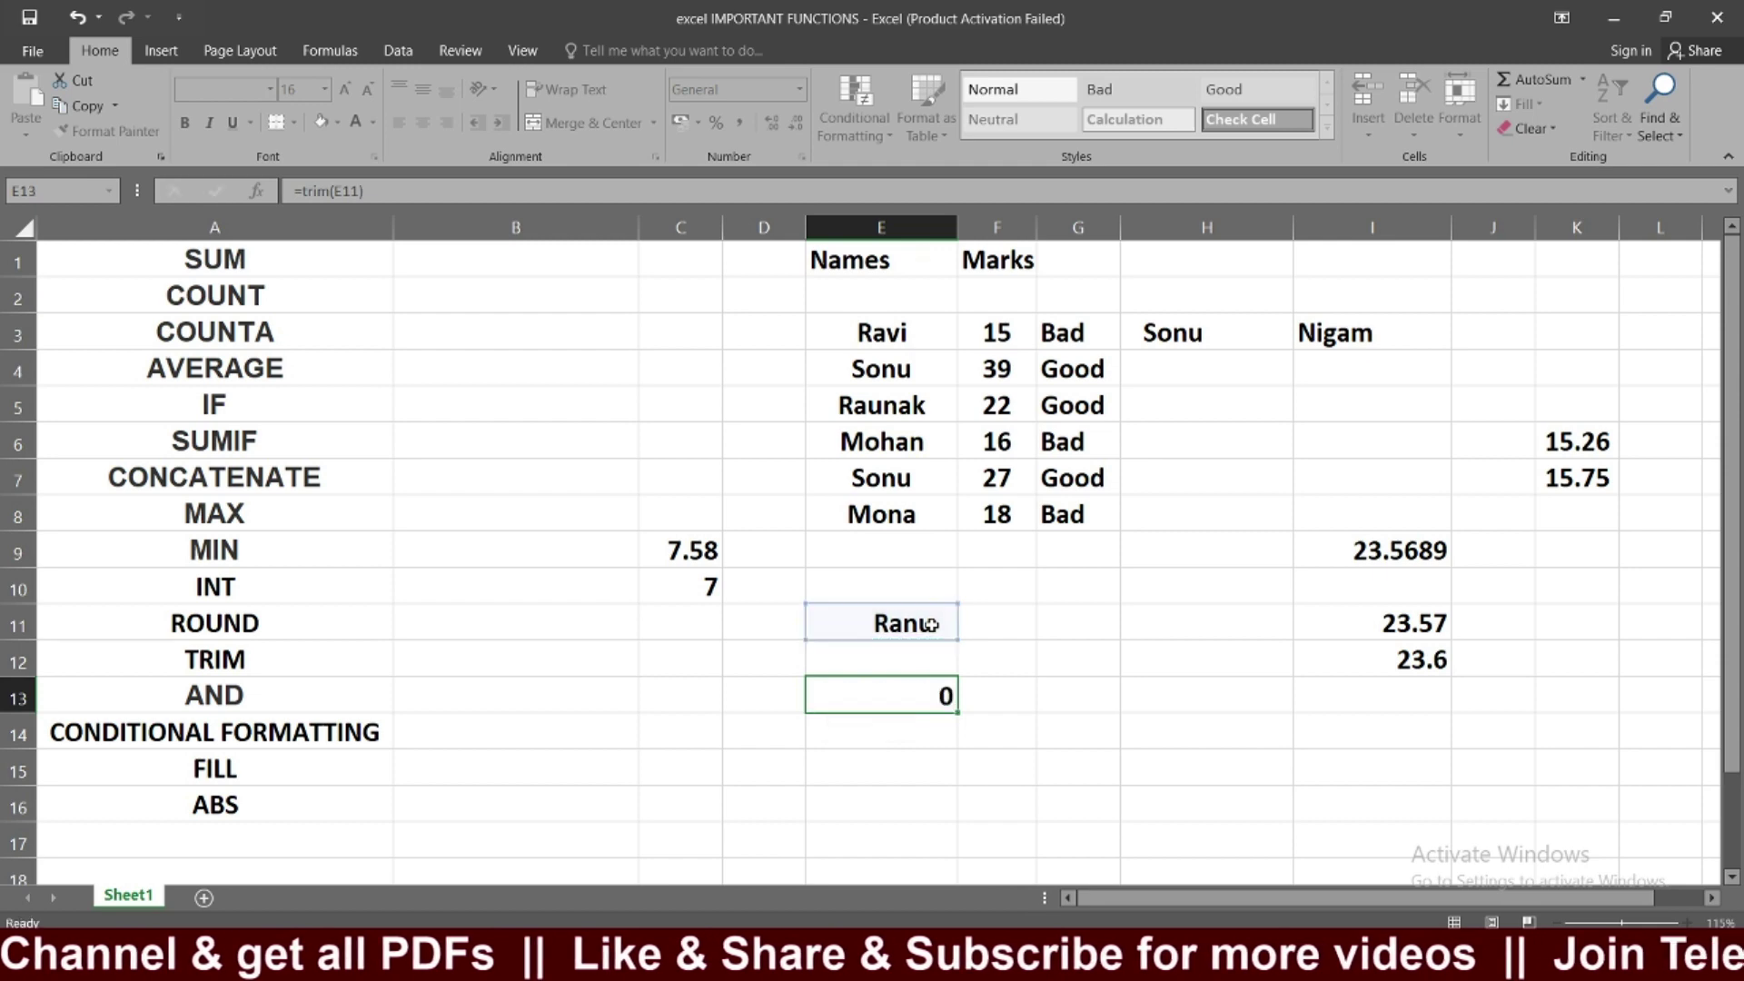
click(876, 622)
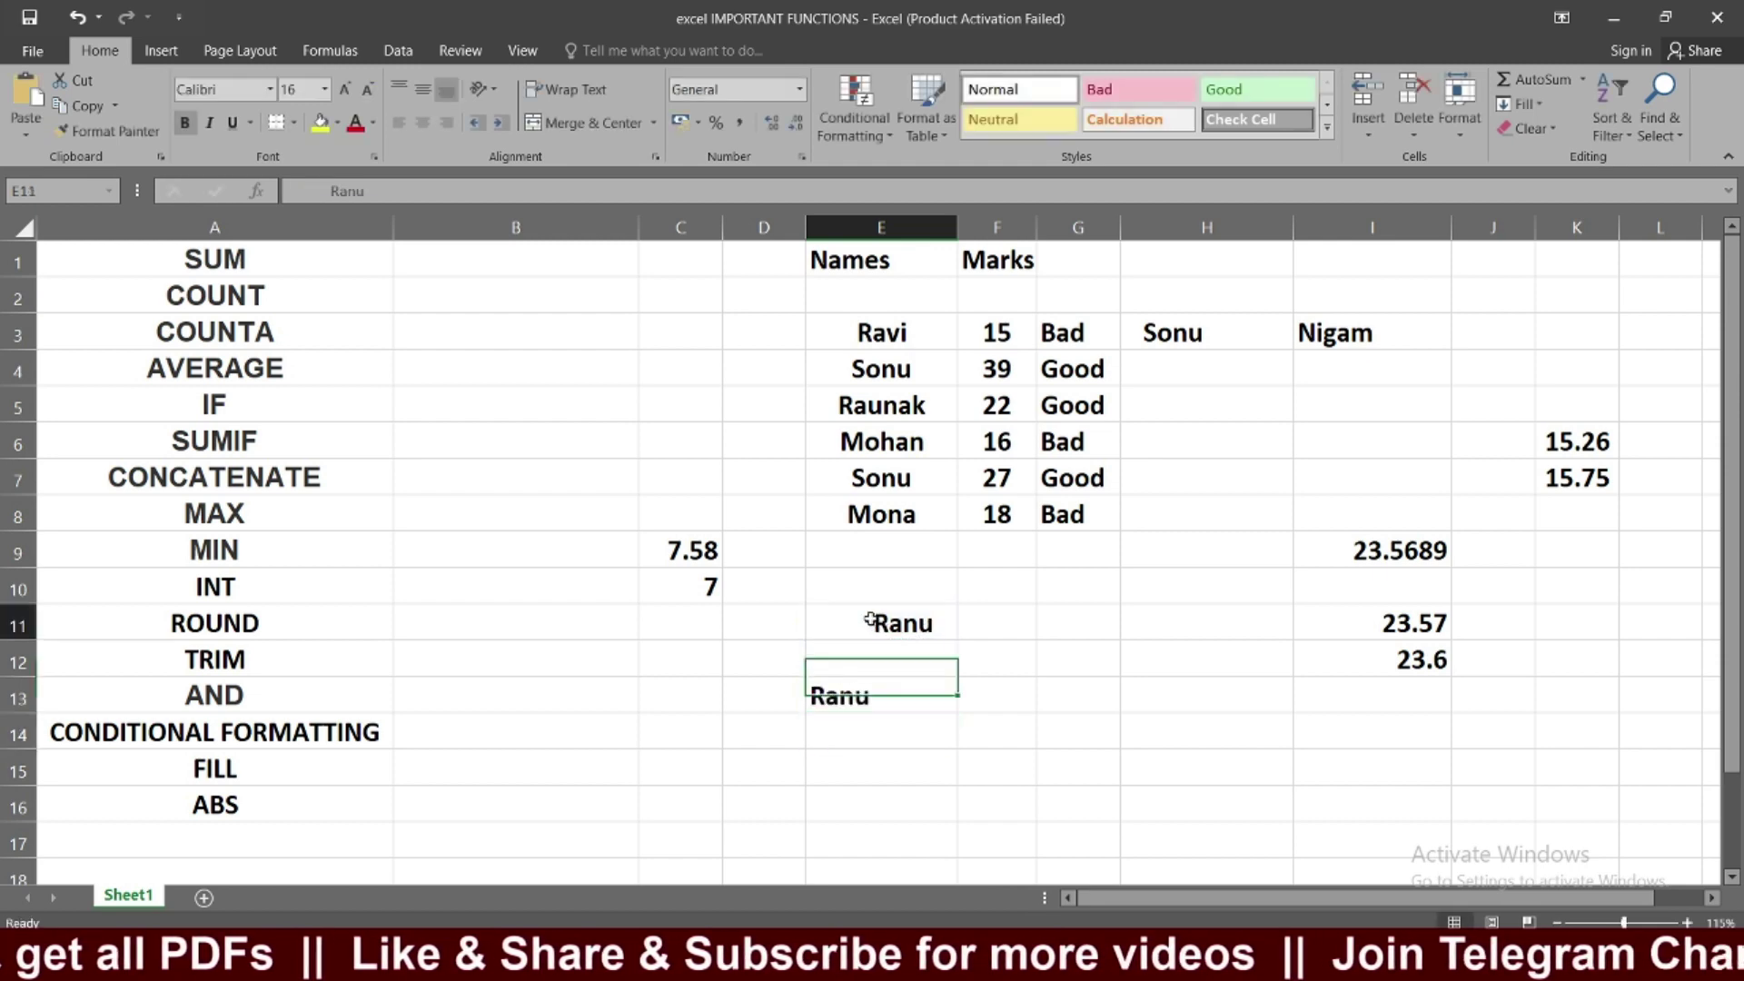
click(823, 699)
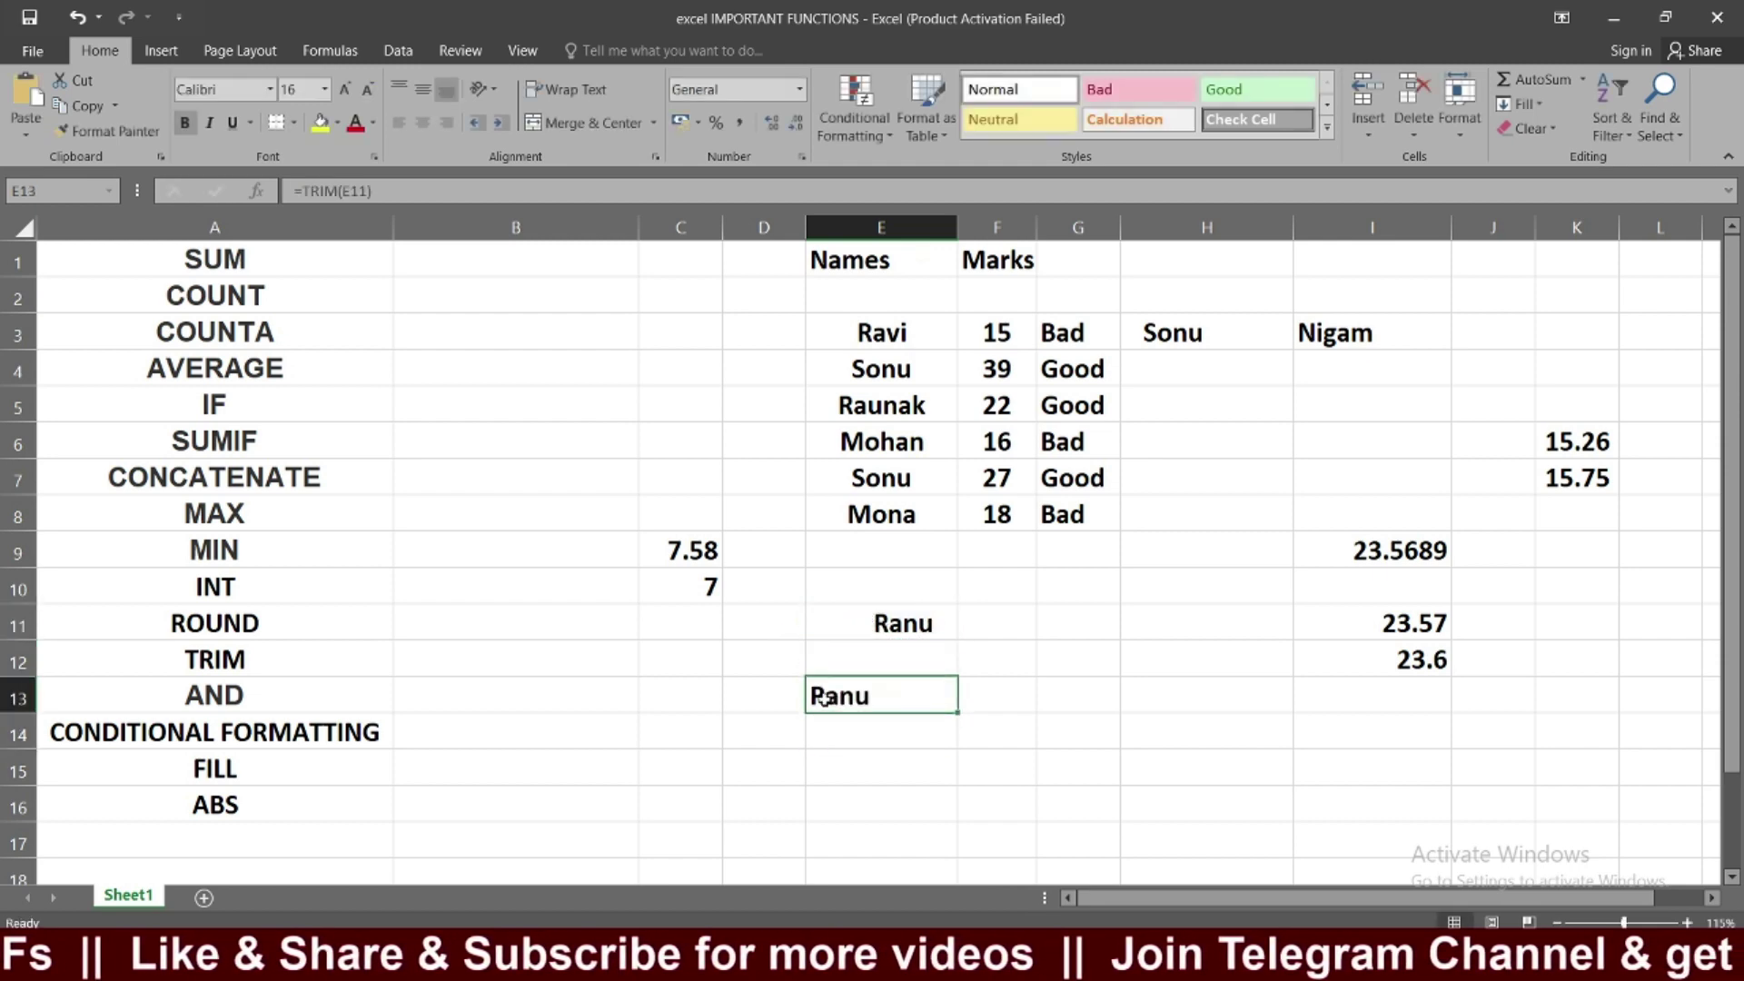
click(259, 661)
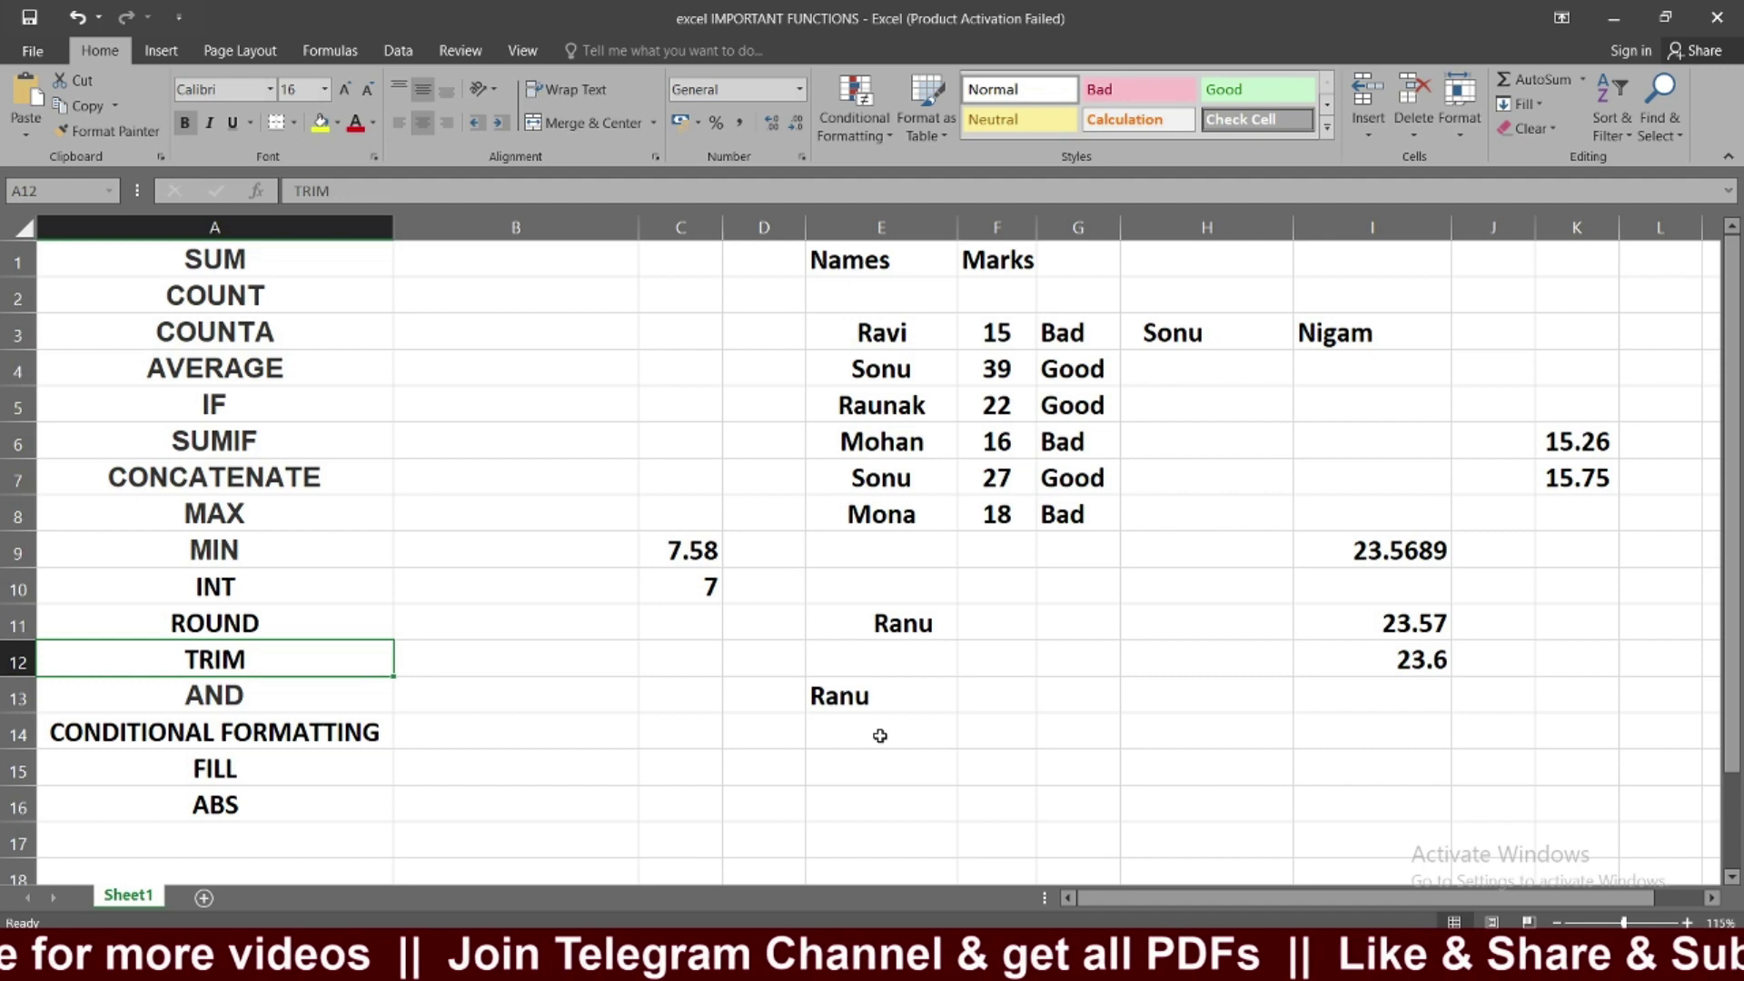
click(881, 701)
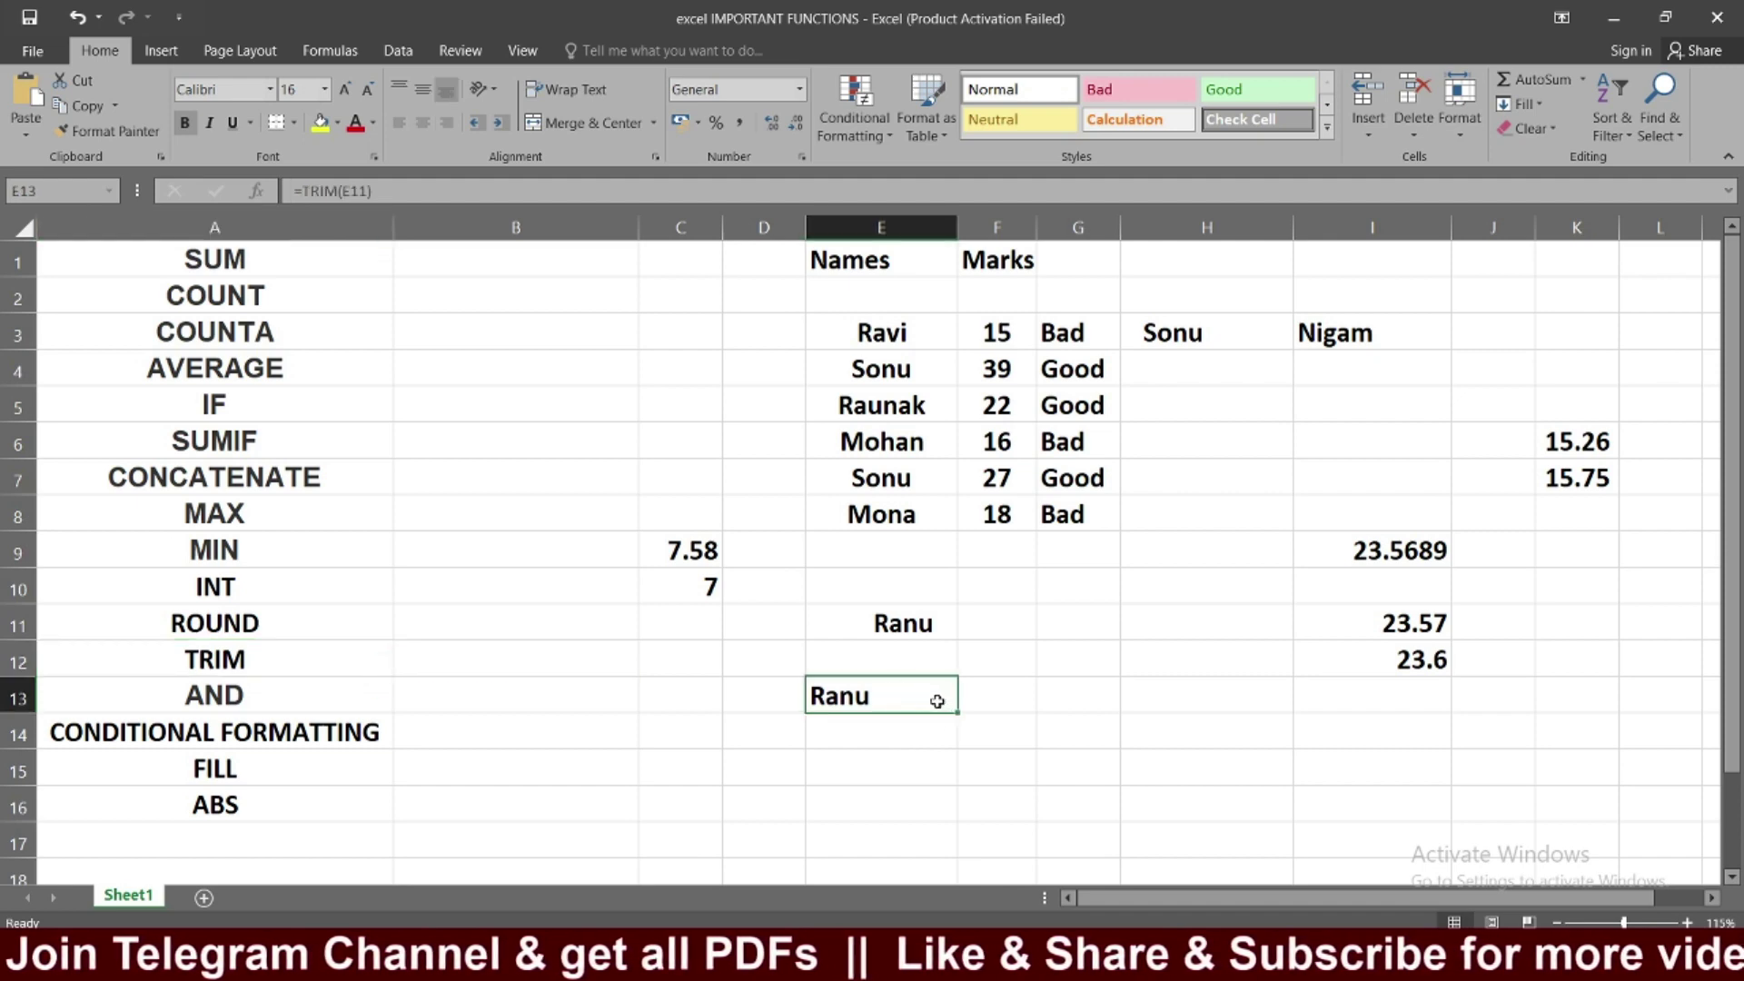
click(1009, 695)
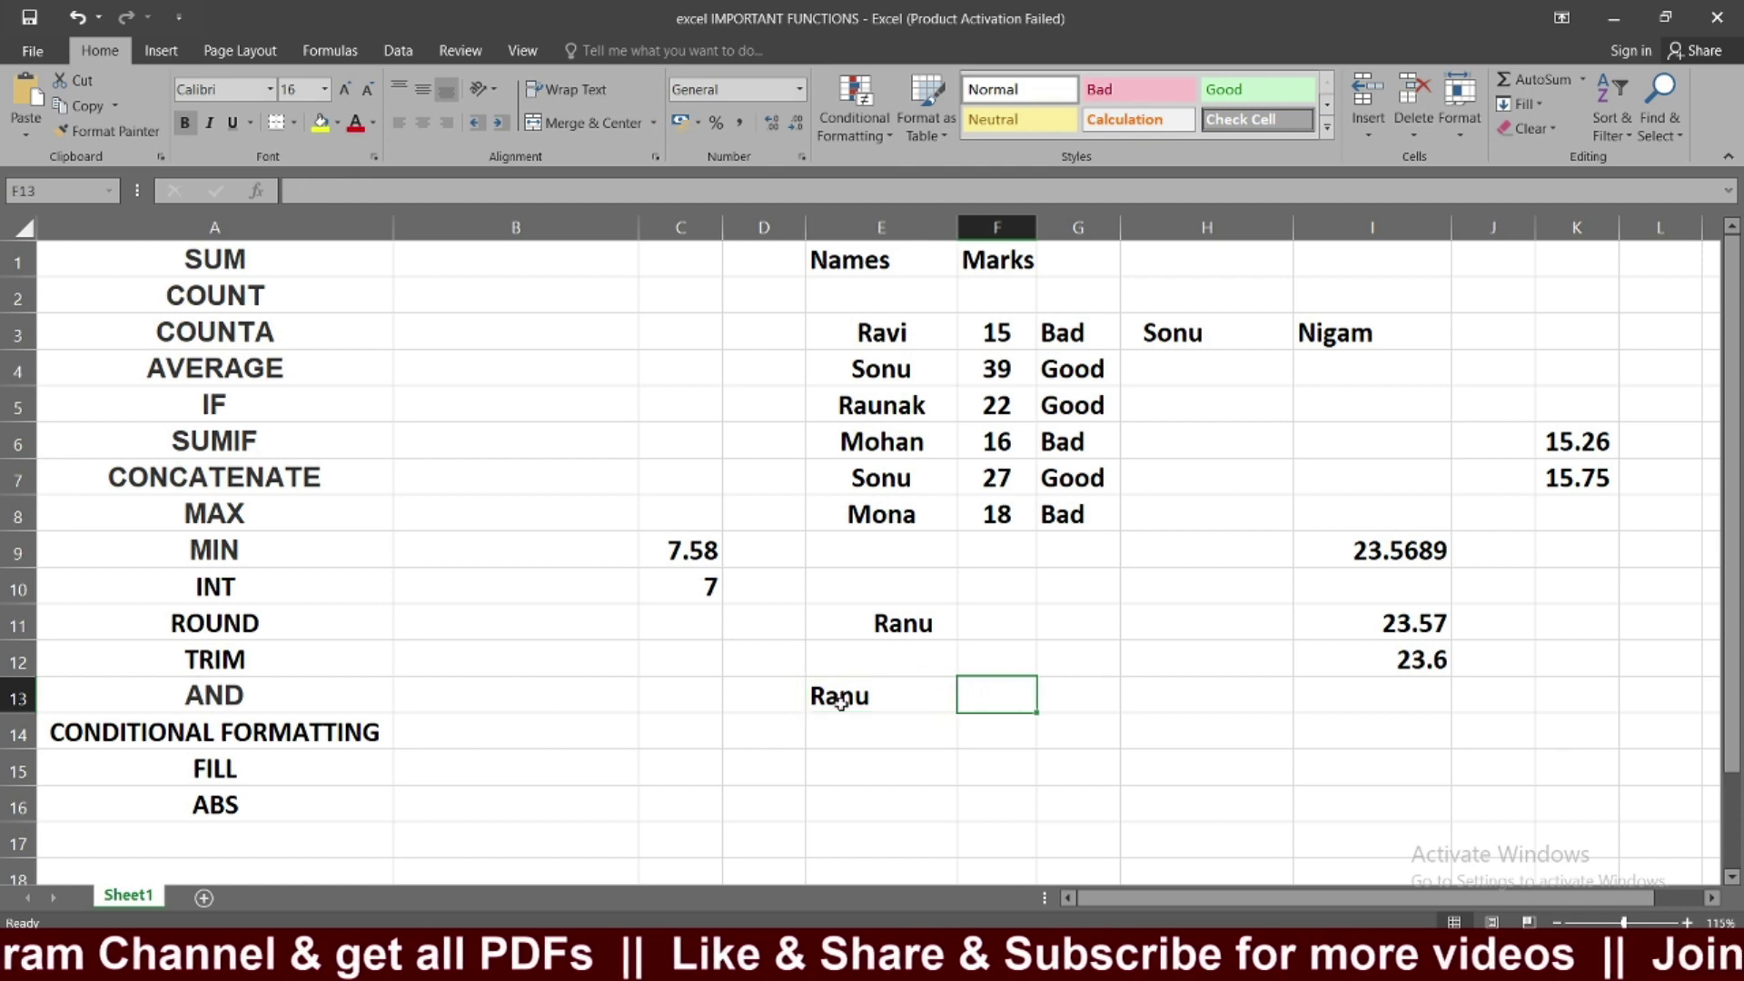
click(190, 701)
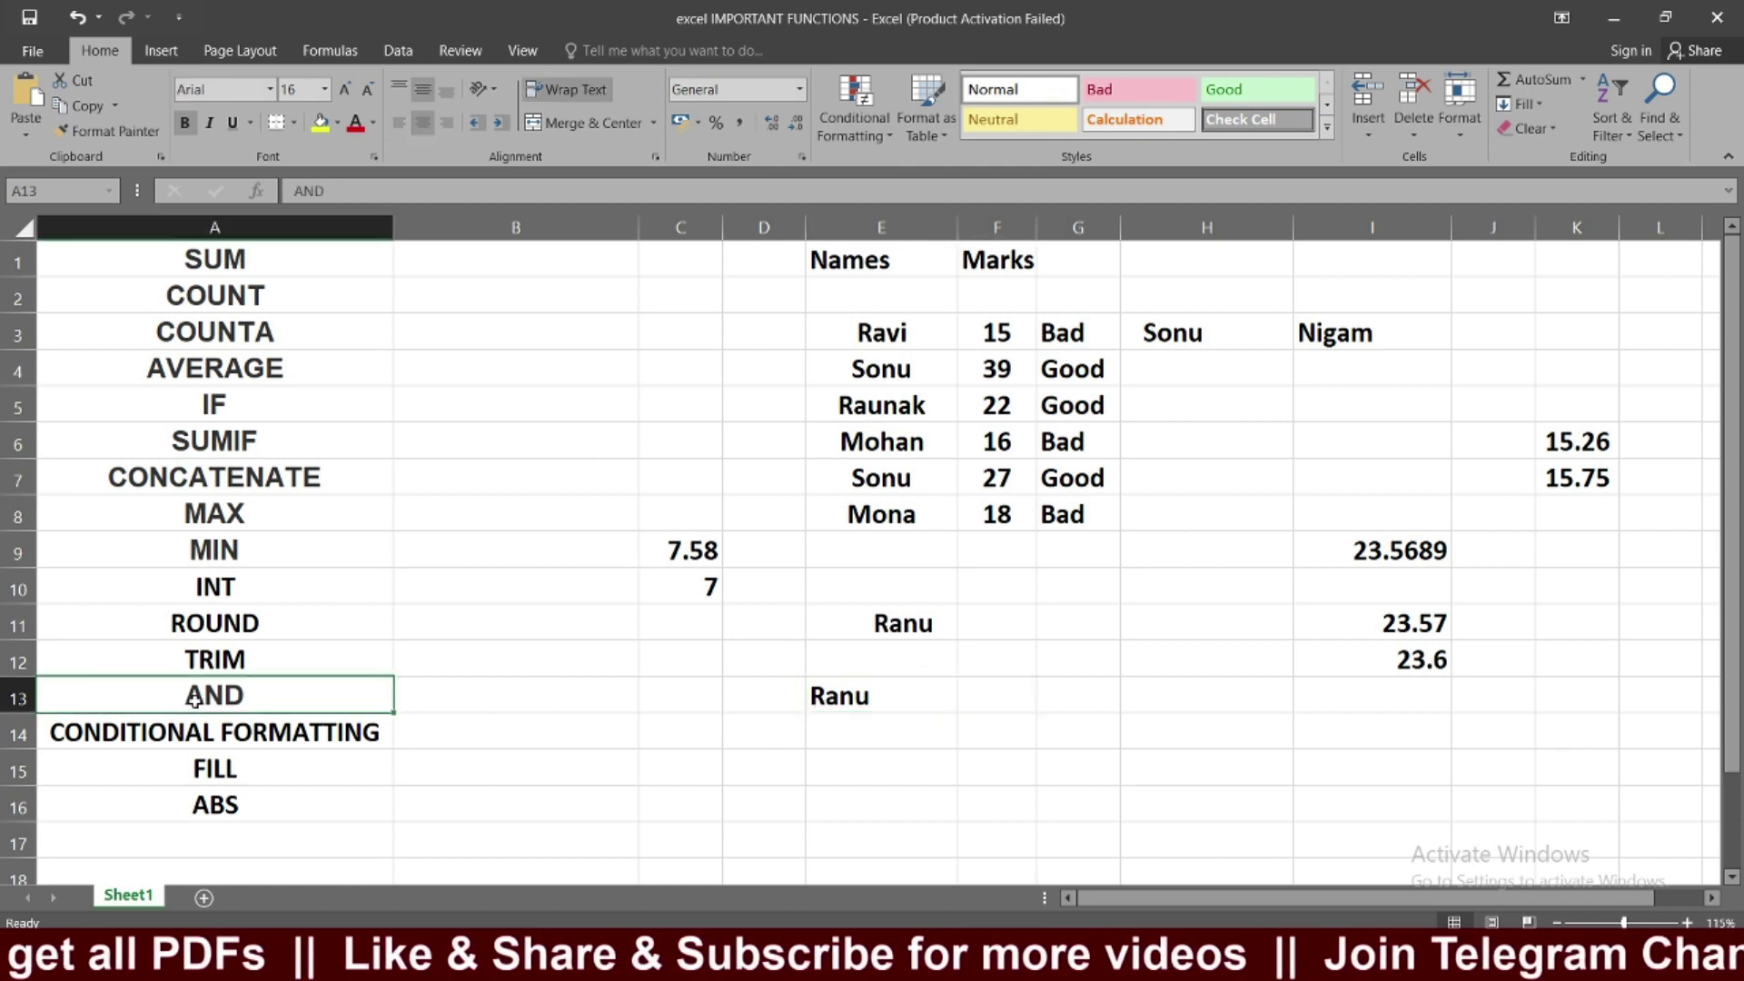
click(287, 416)
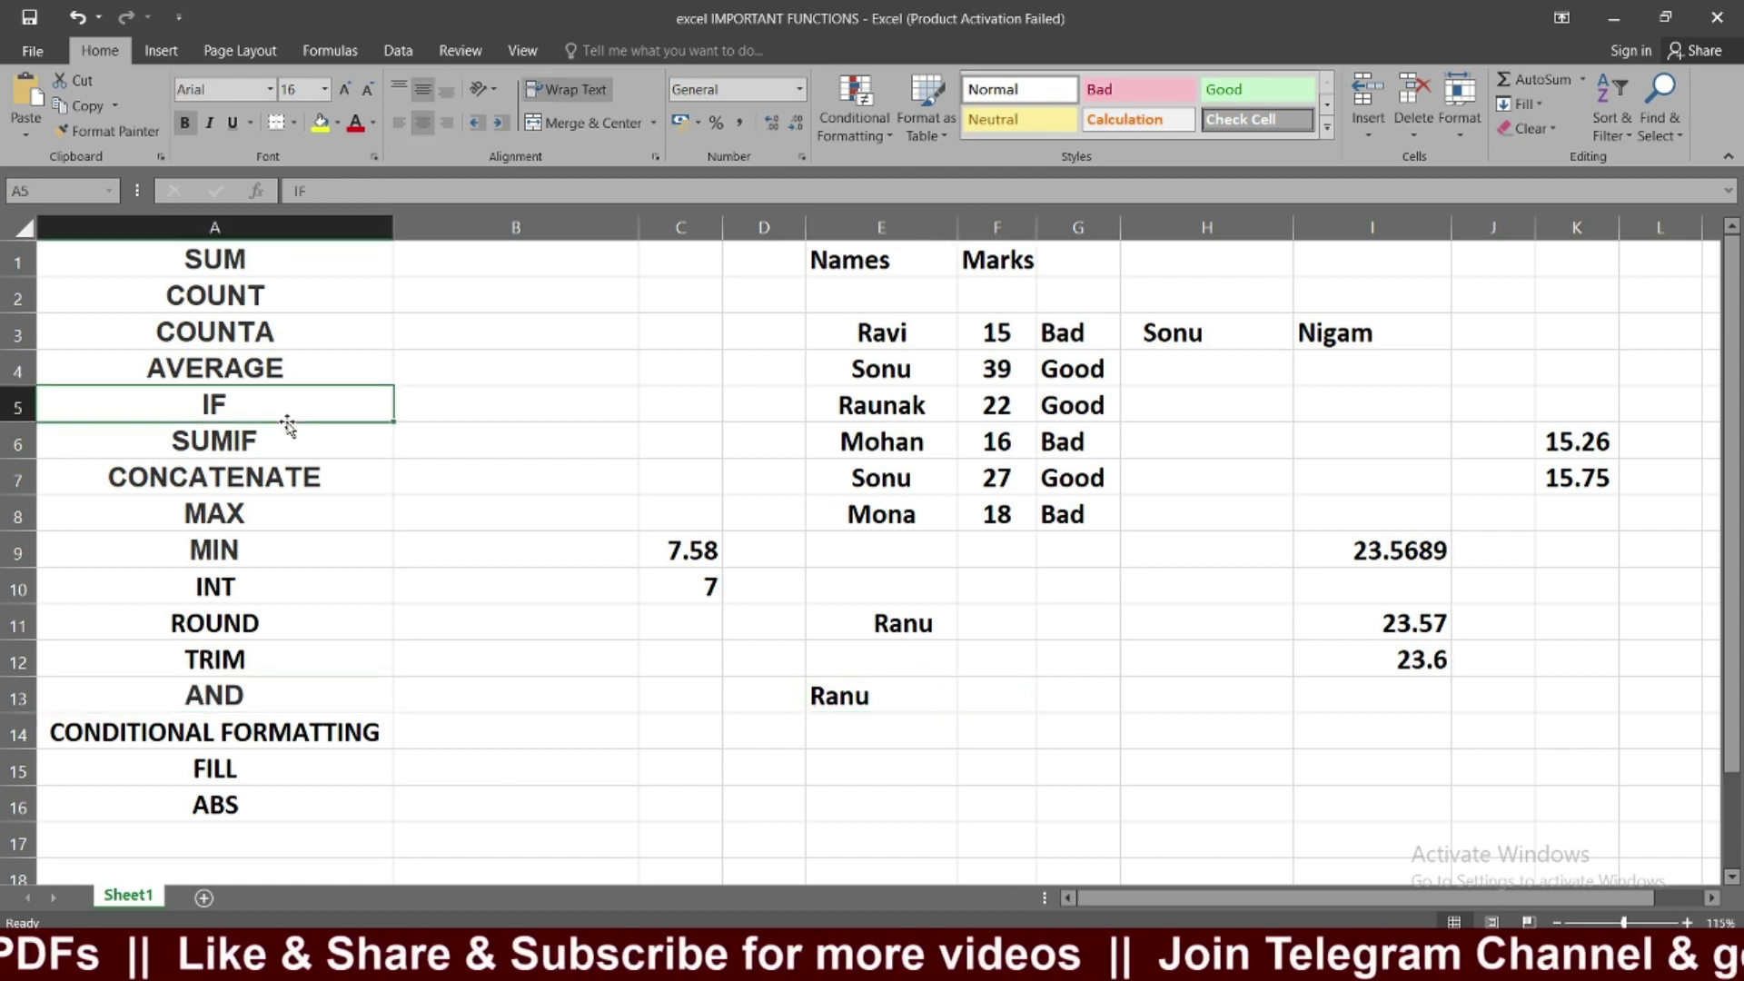
click(247, 701)
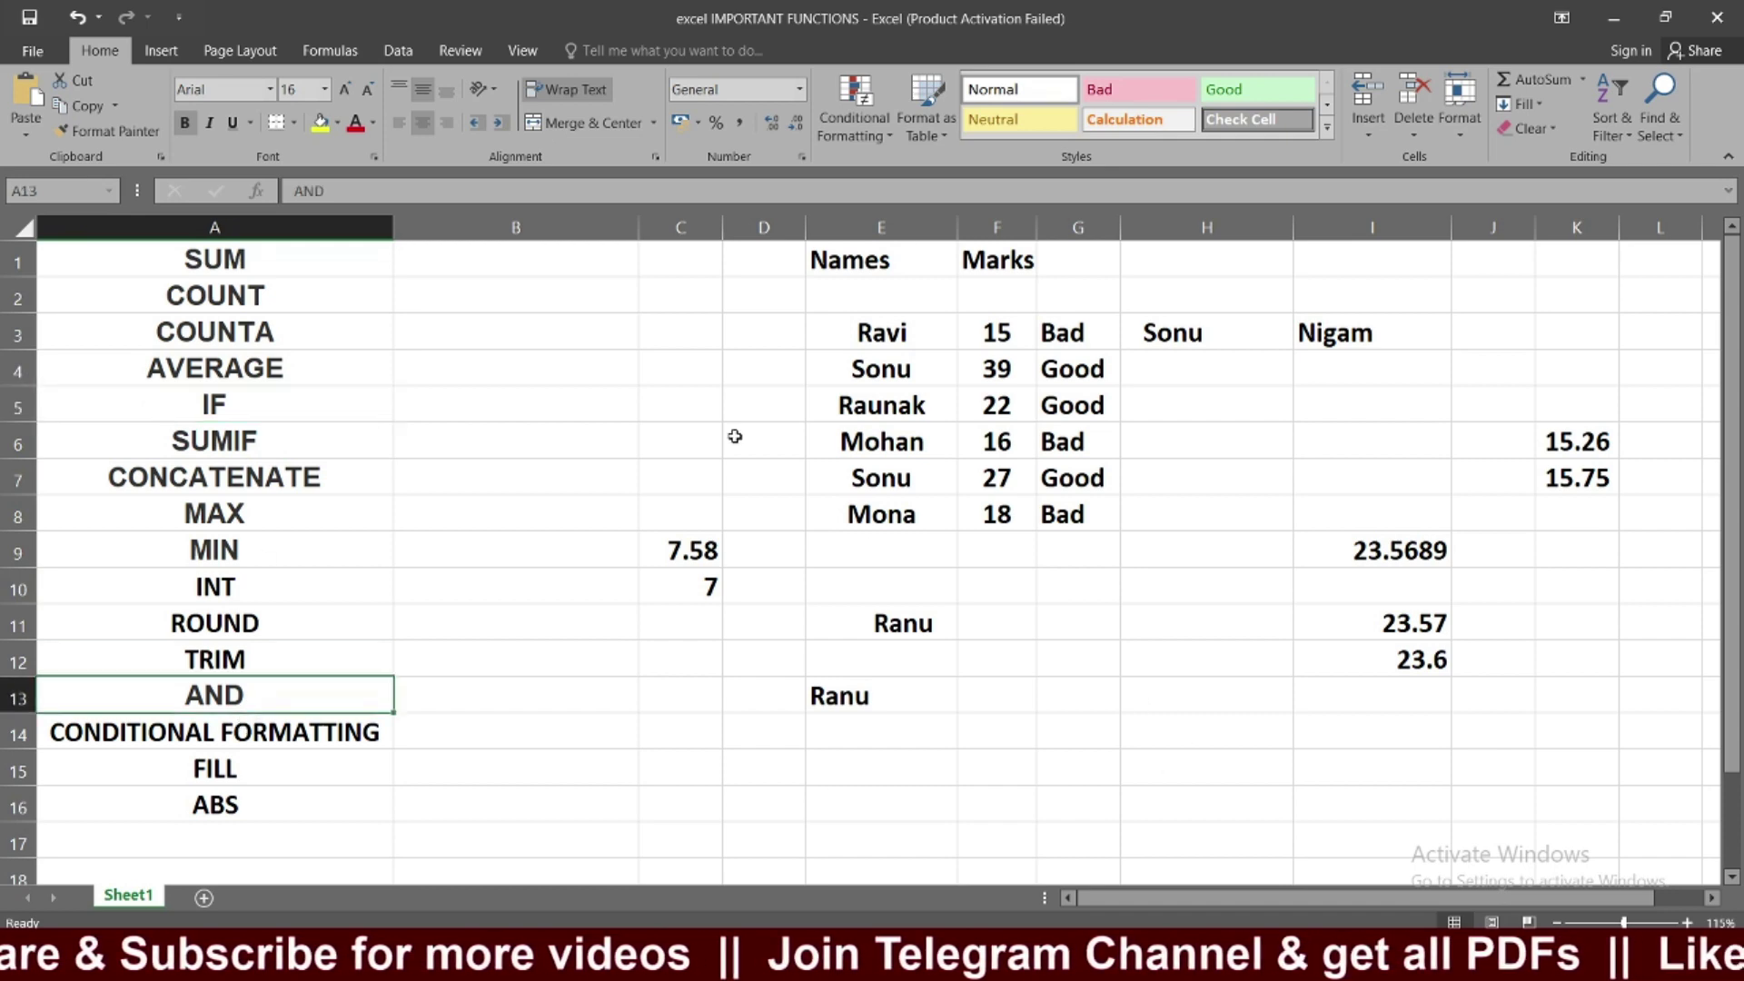
click(1068, 667)
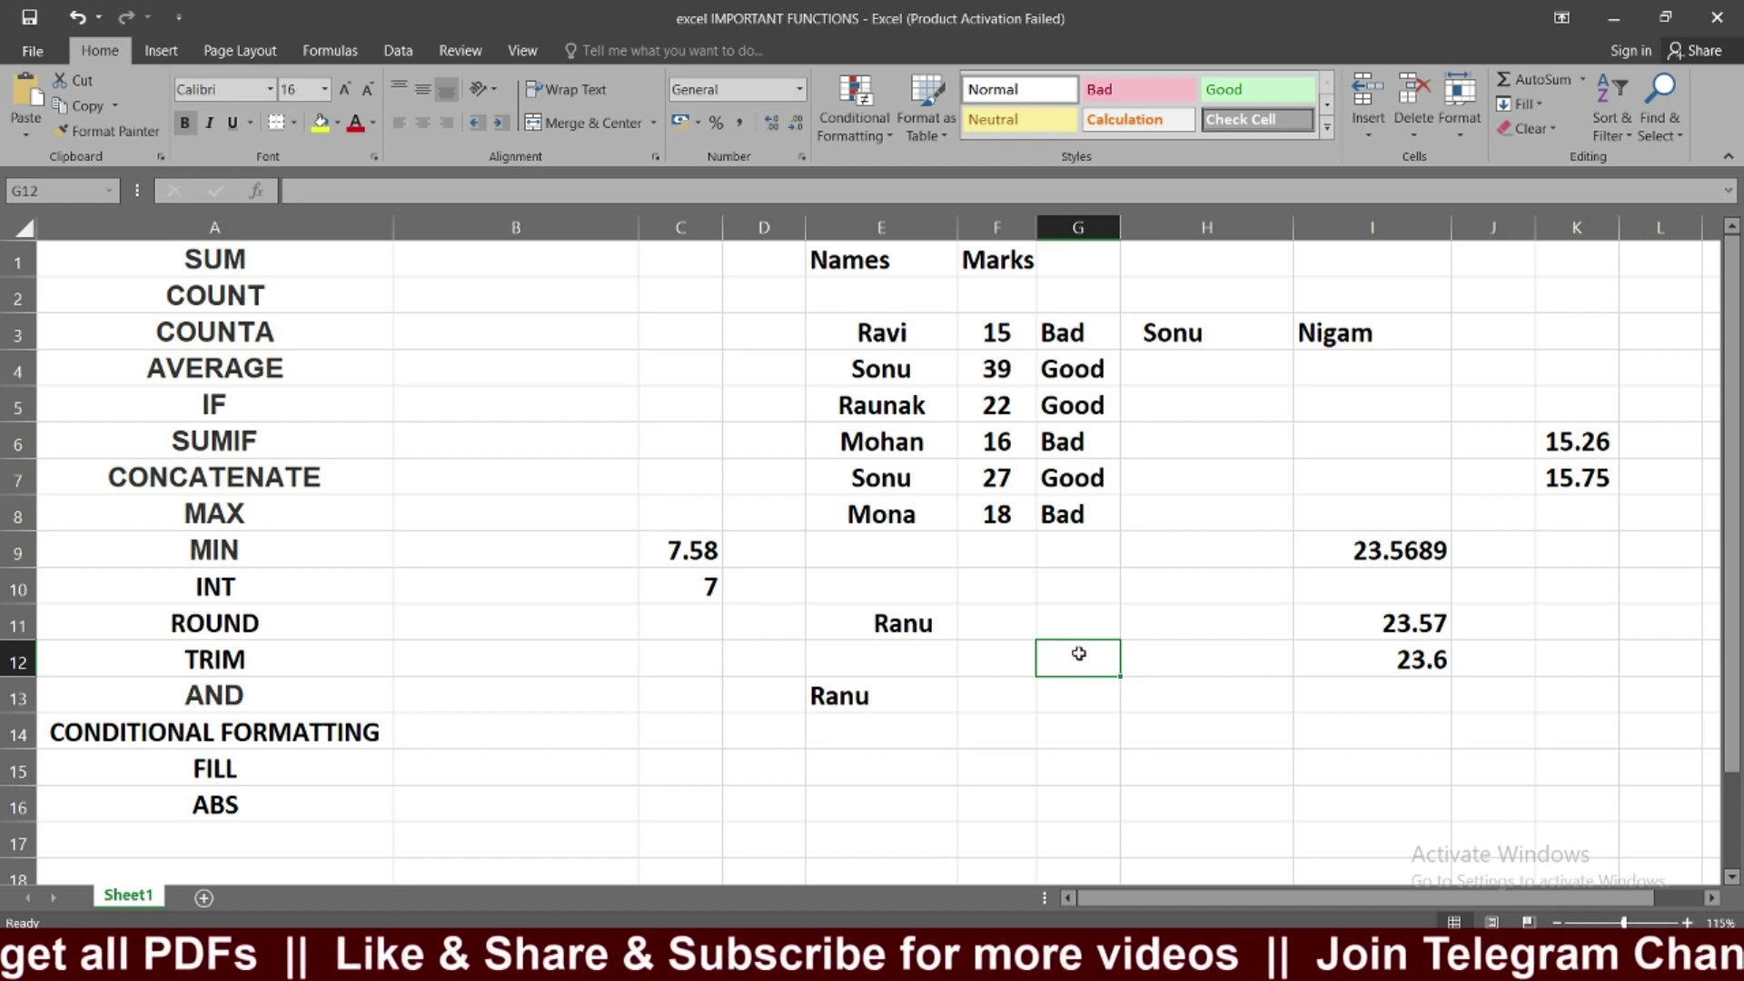
drag(1120, 227, 1164, 231)
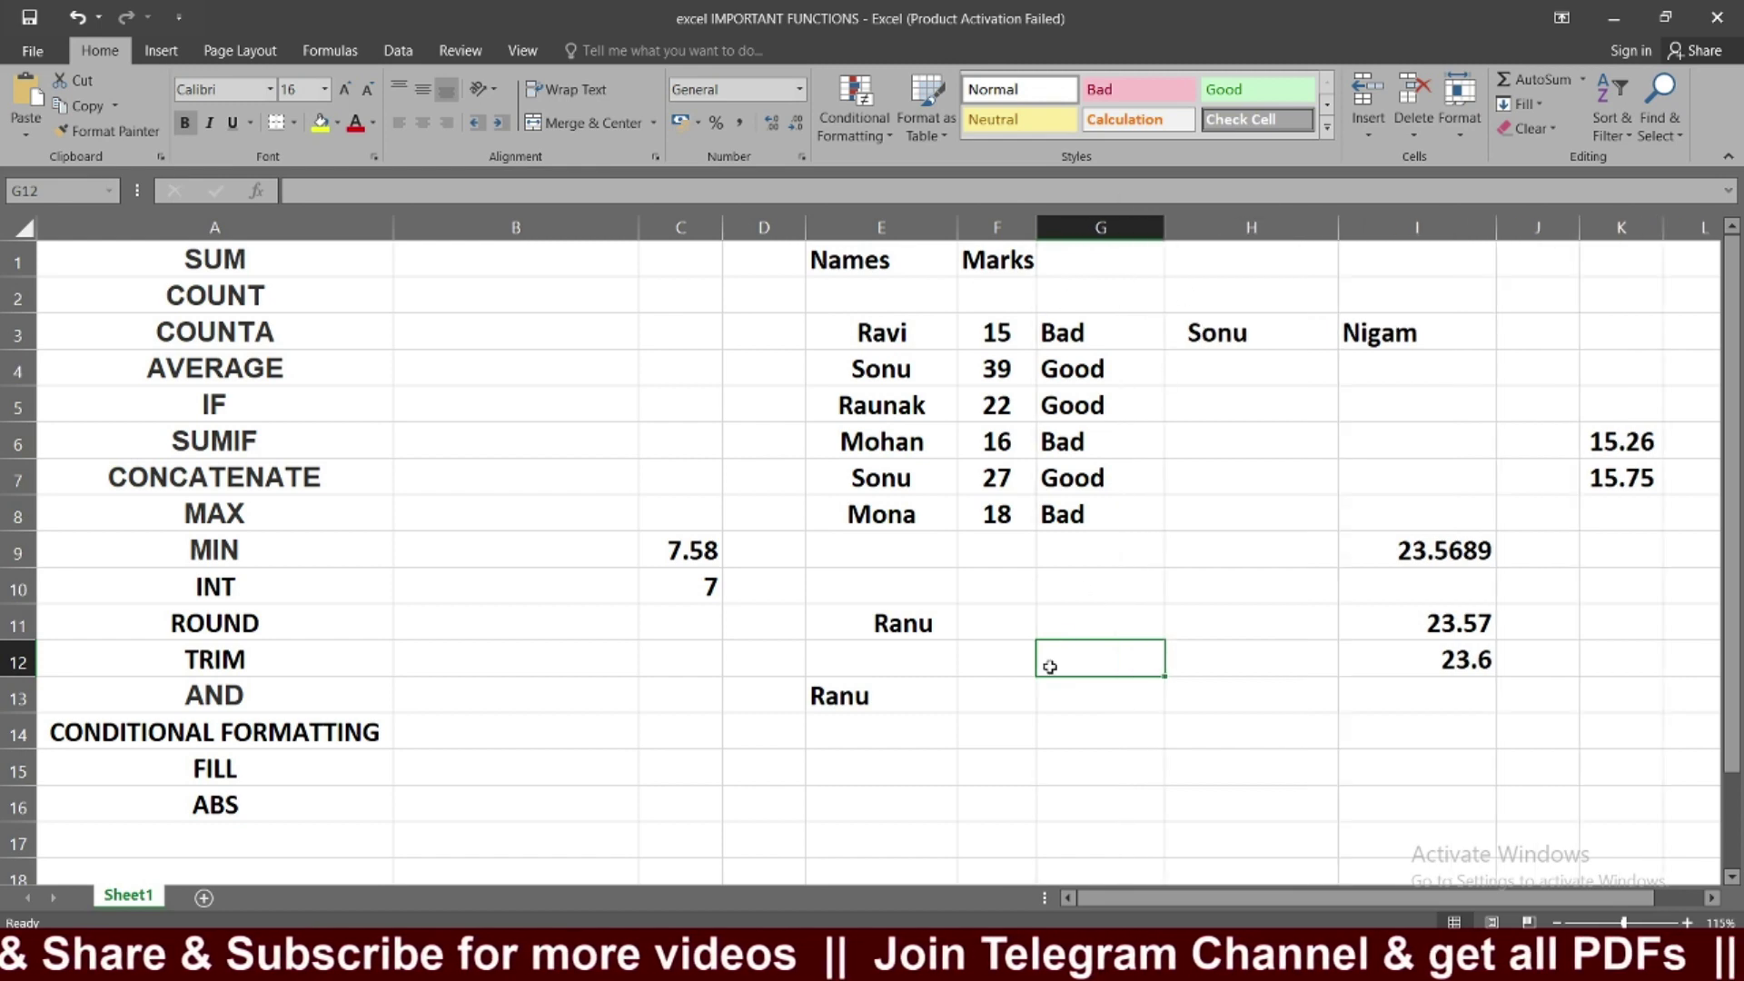
Step: In G12, build the formula =AND(F3=15, F5=22, F7=26) testing the three marks
text(=and)
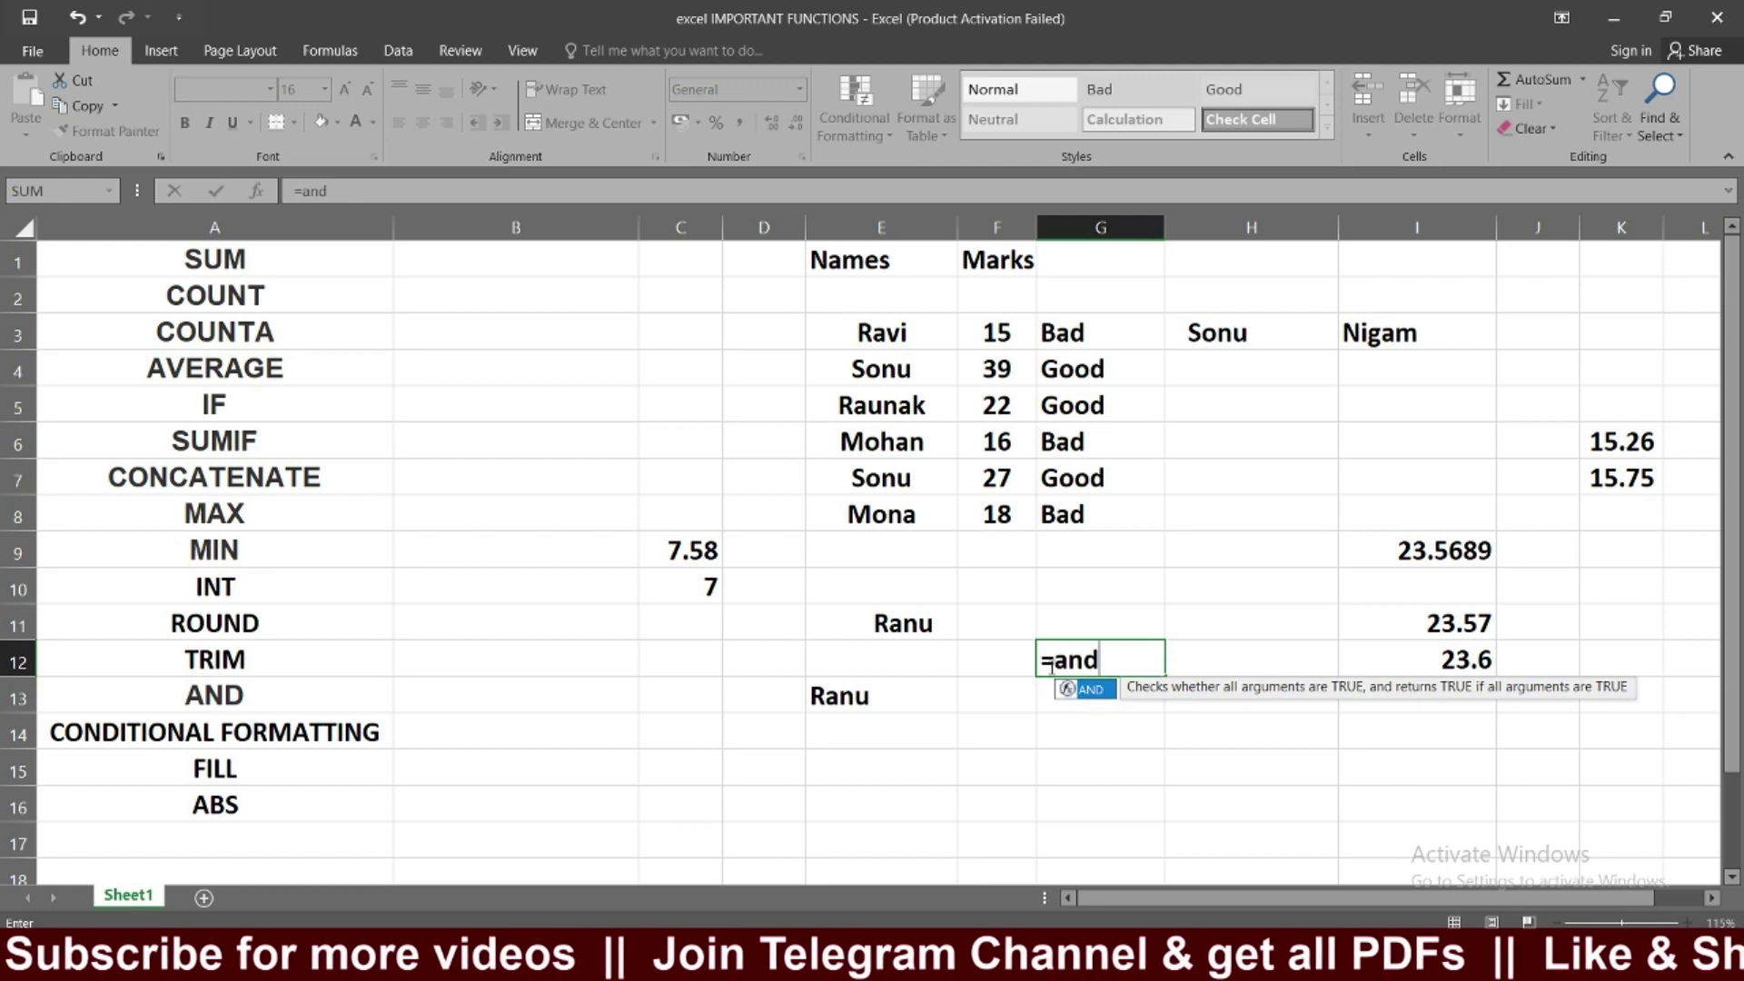
text(()
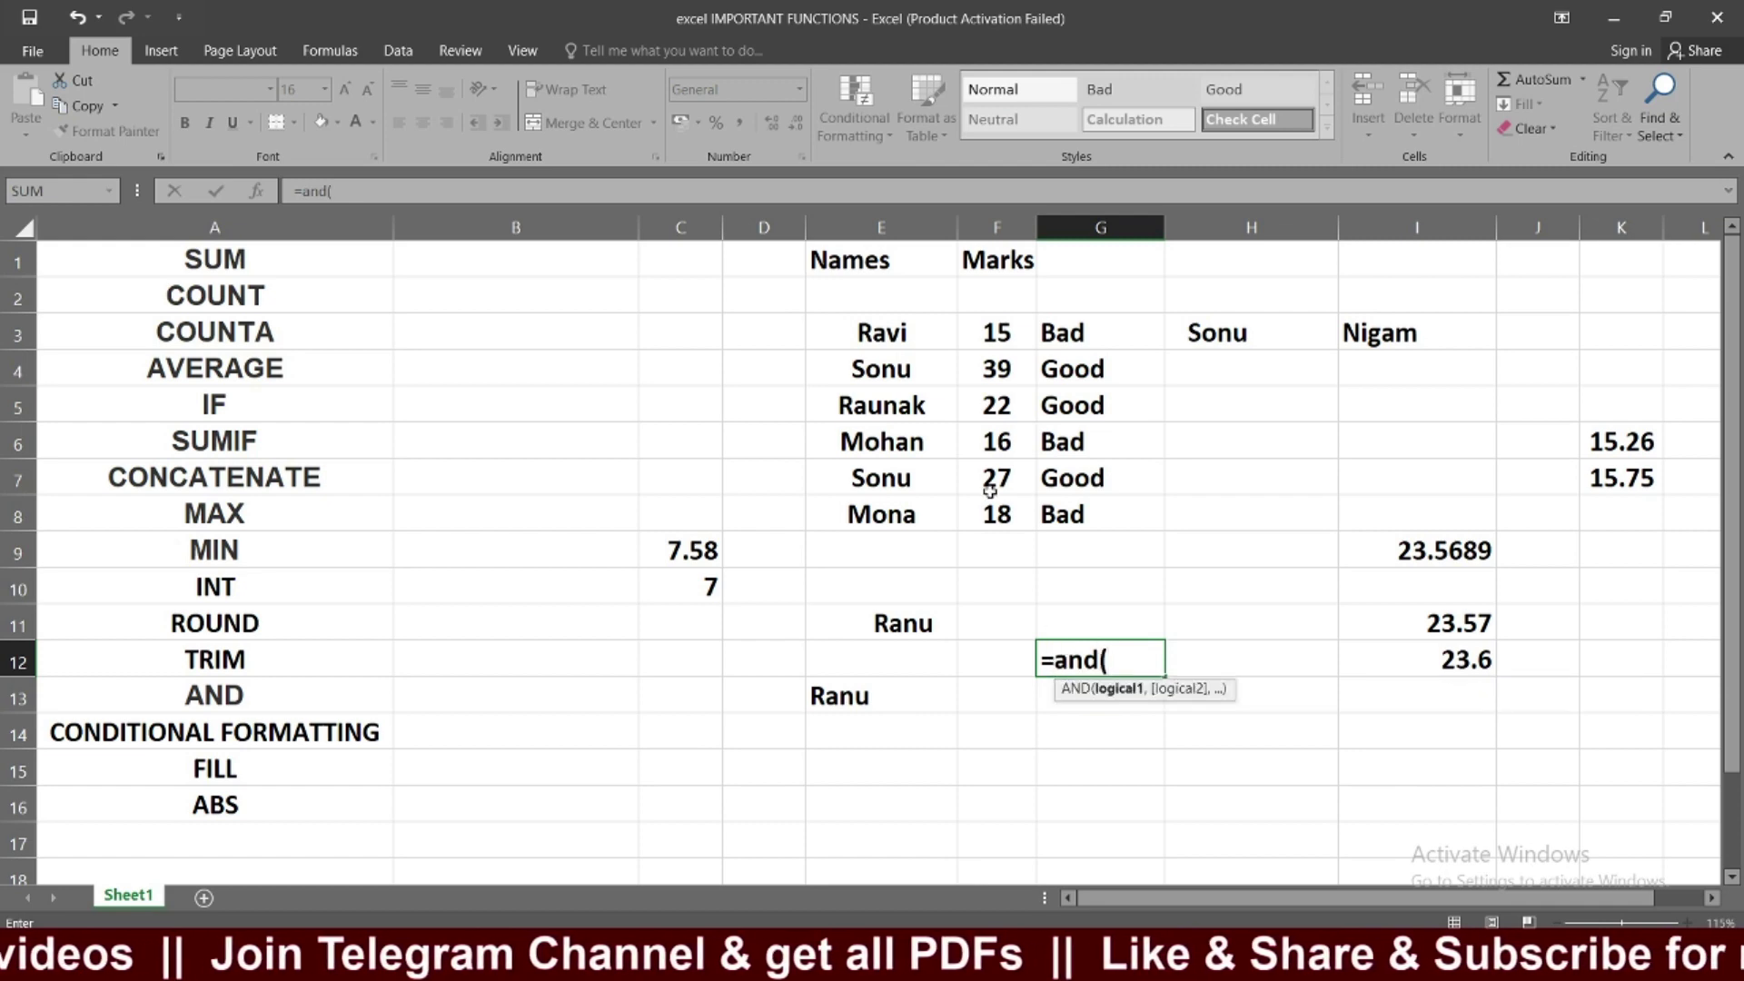
click(996, 334)
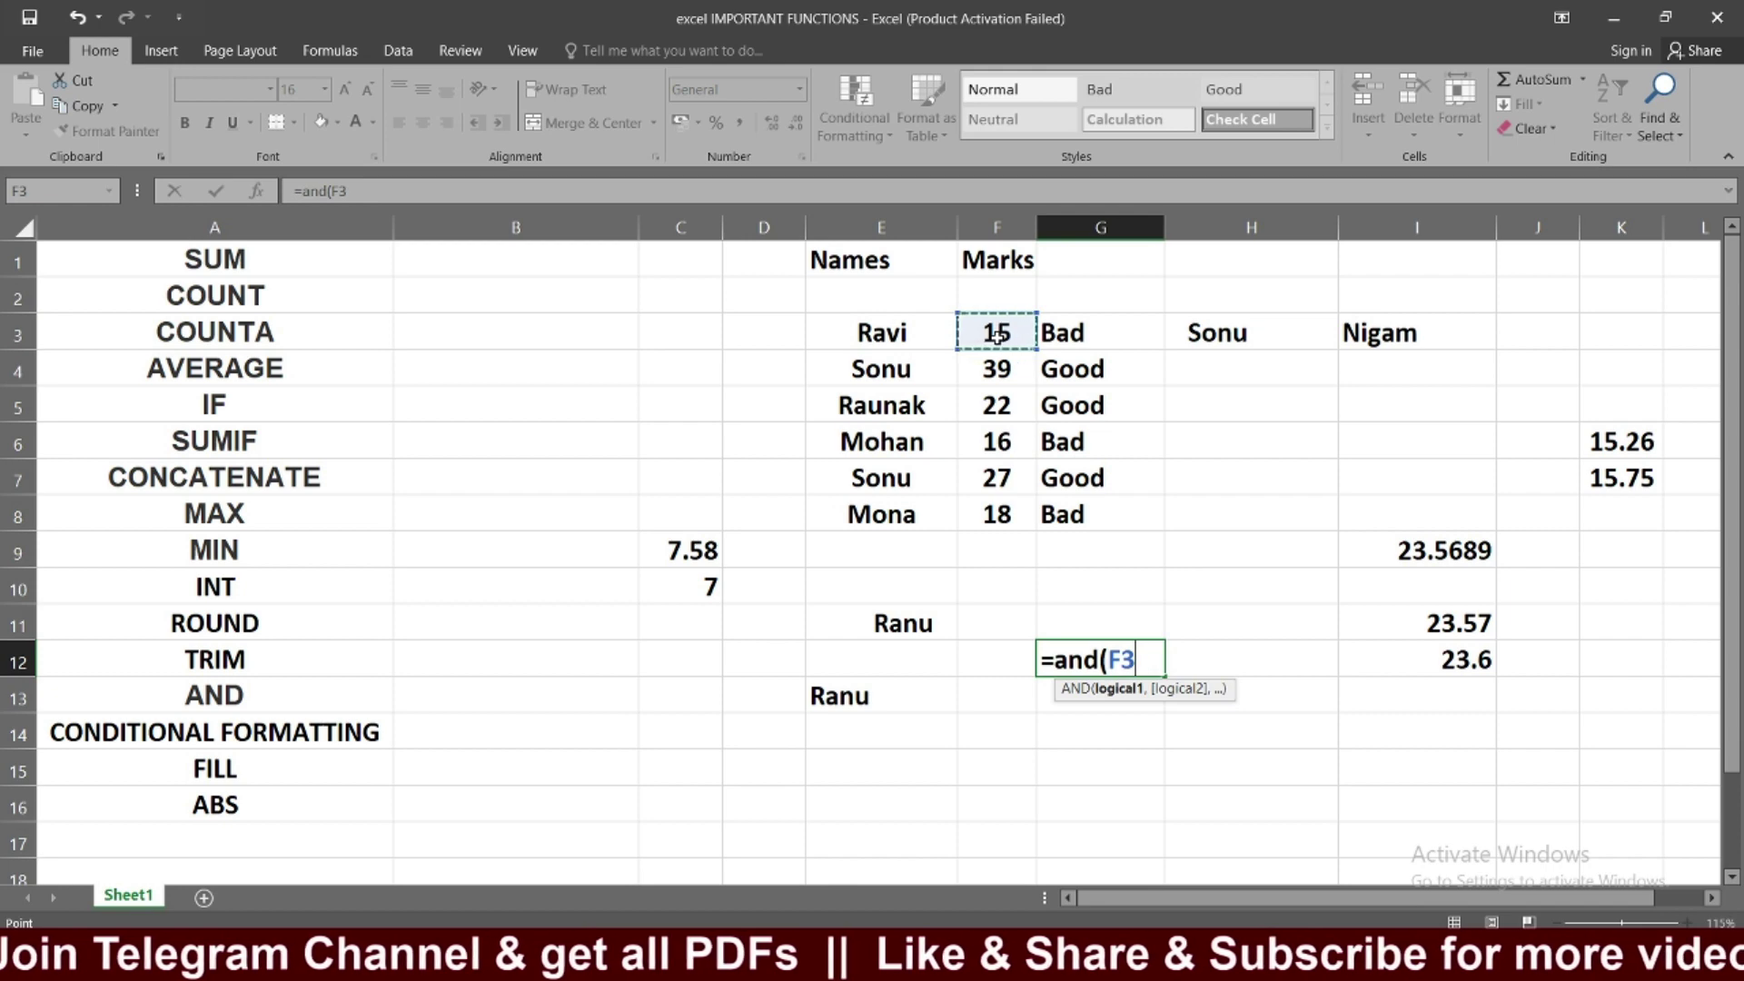
text(=)
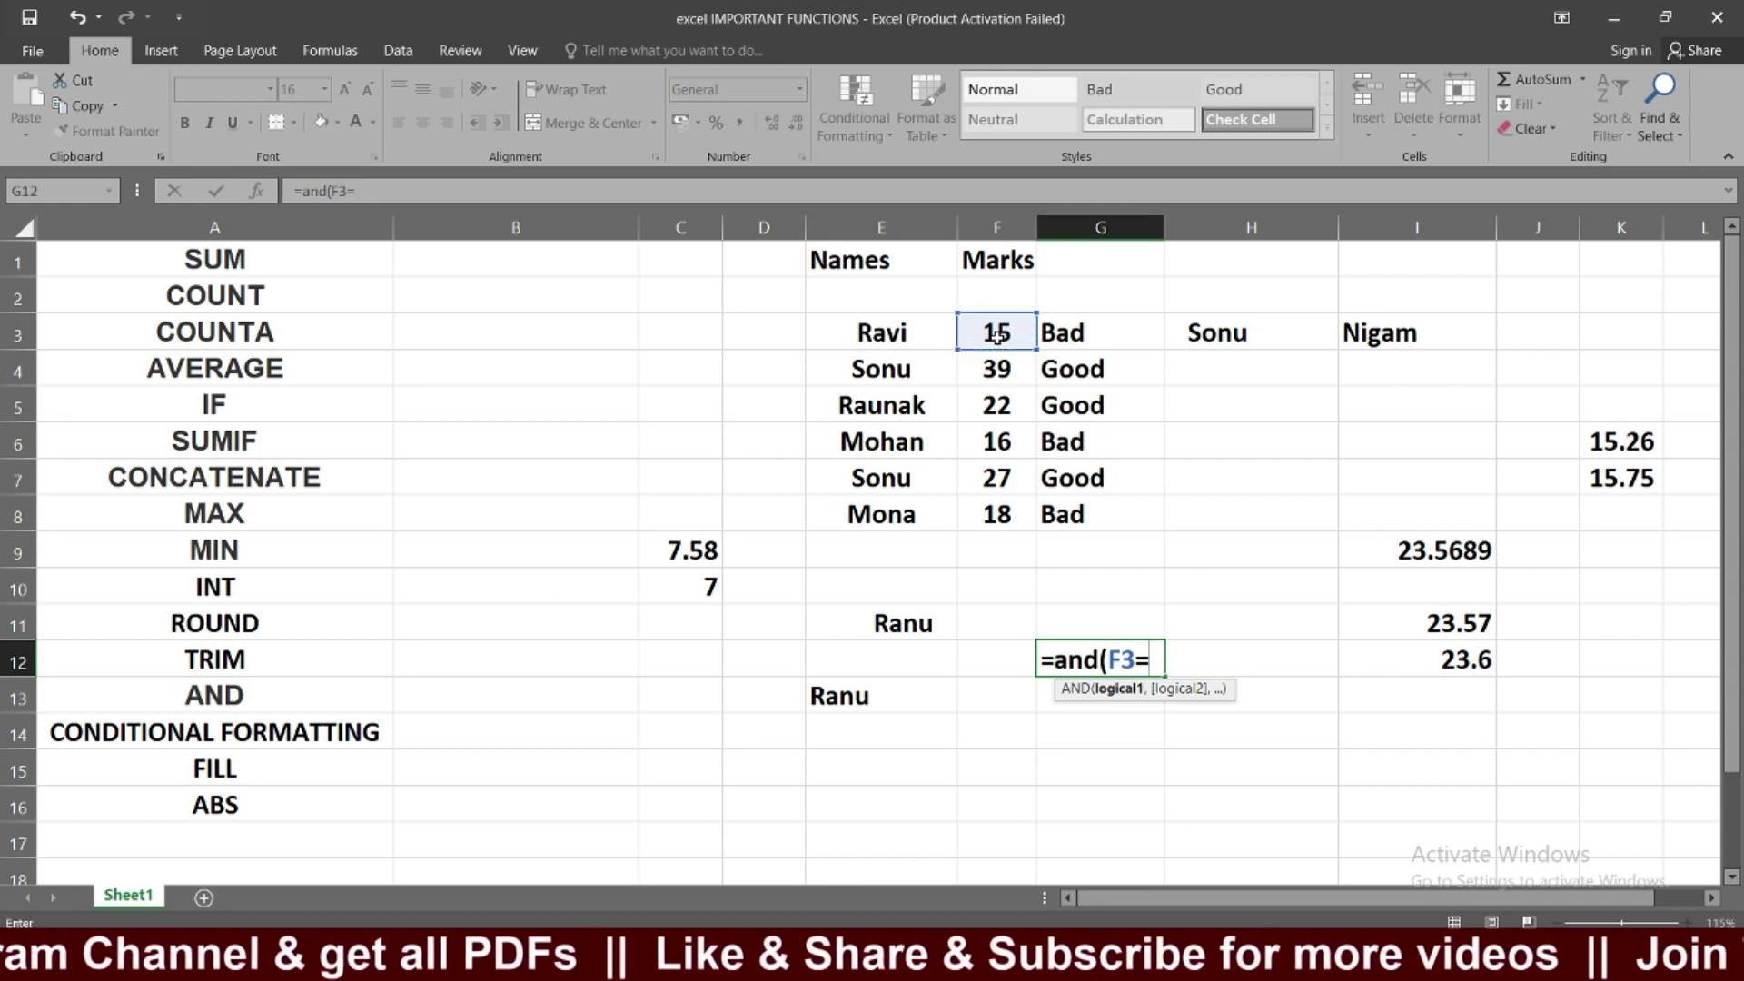
text(115)
key(BackSpace)
key(BackSpace)
text(5)
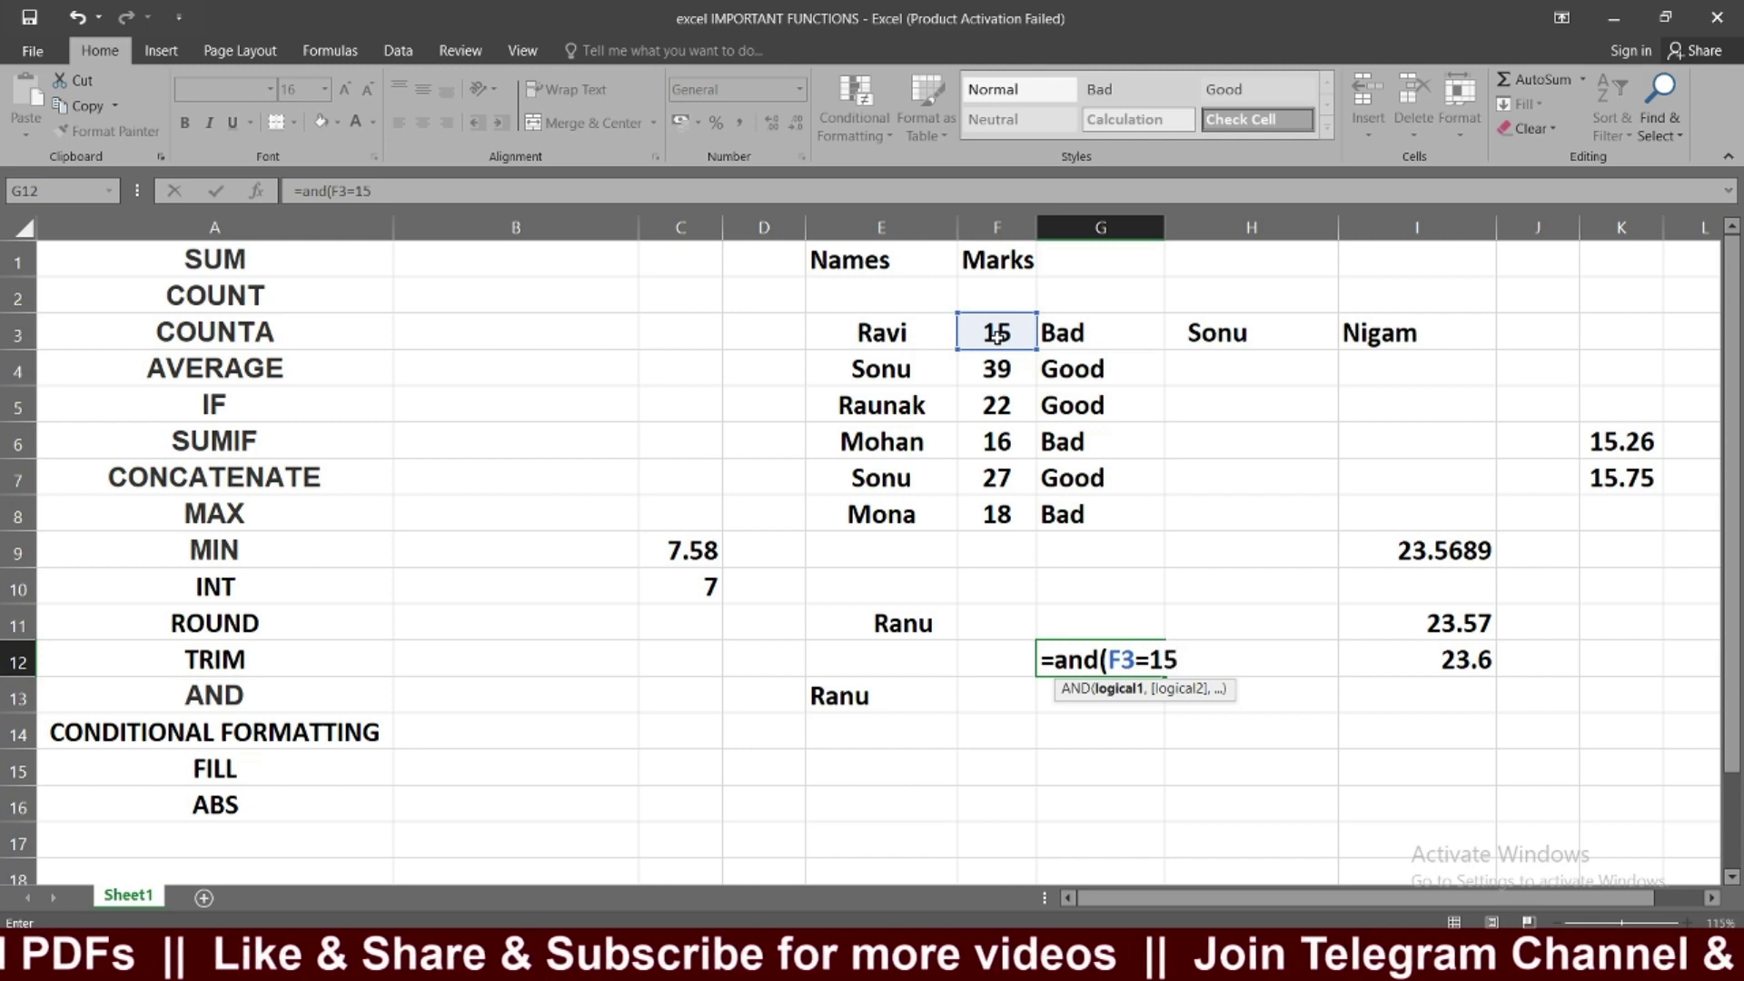
text(,)
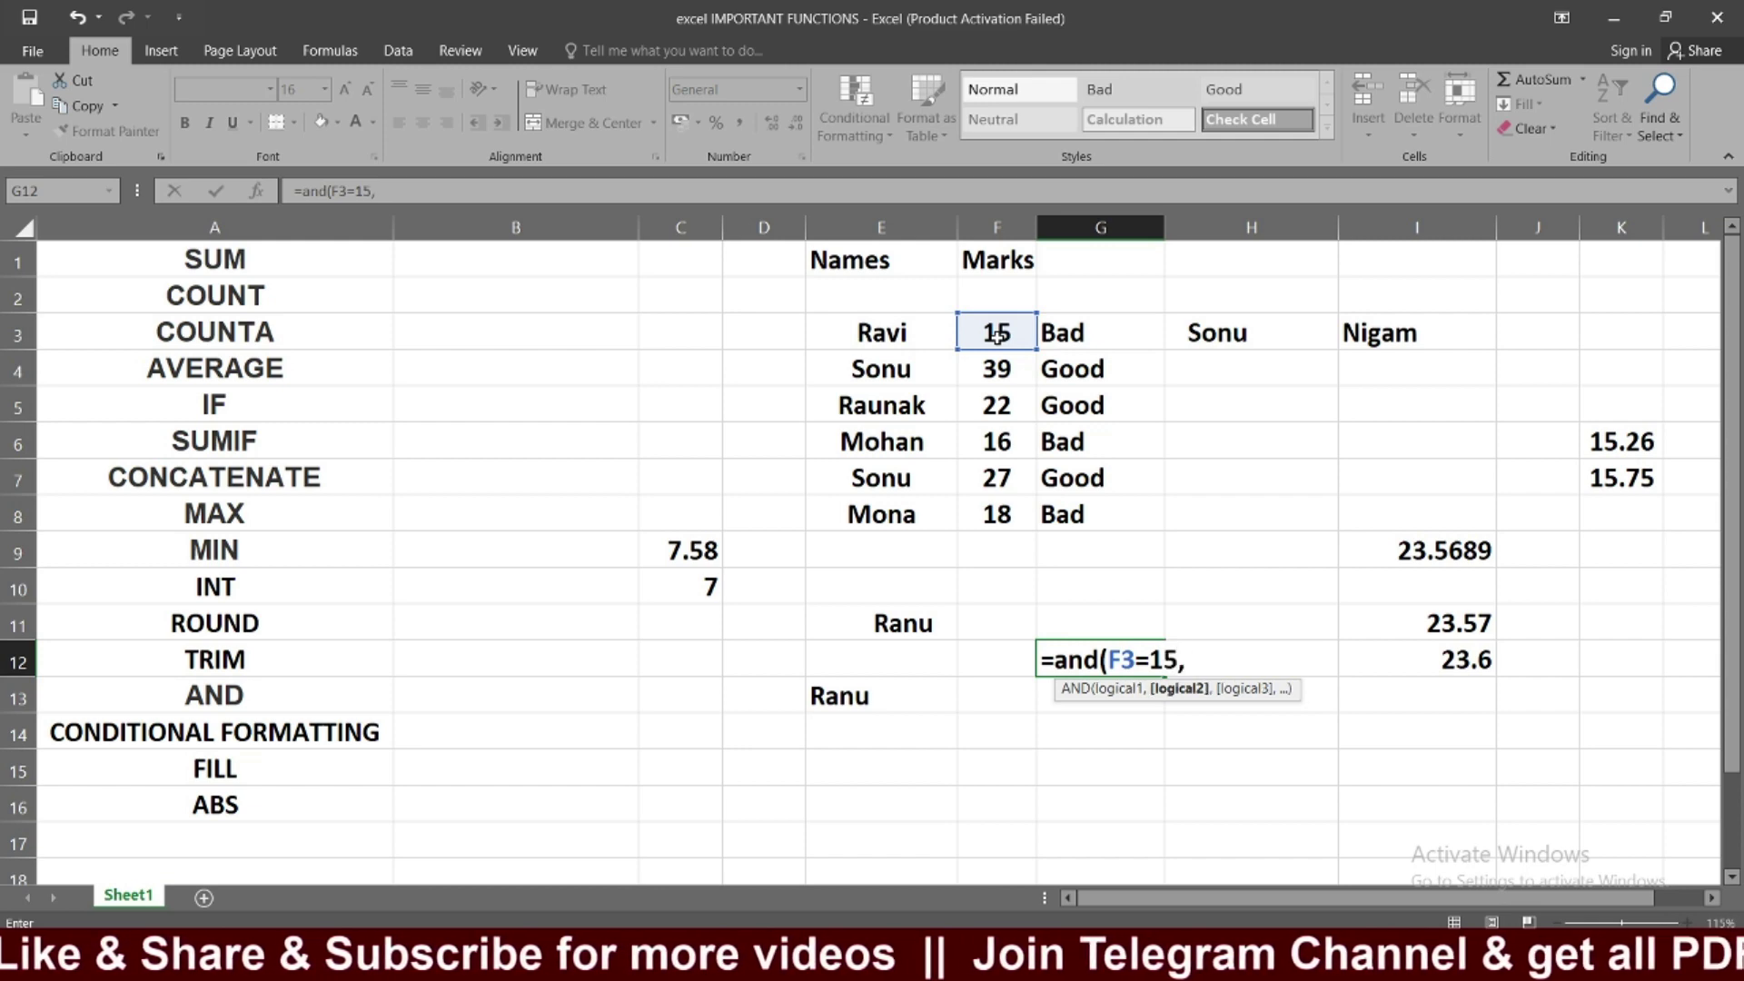
click(996, 408)
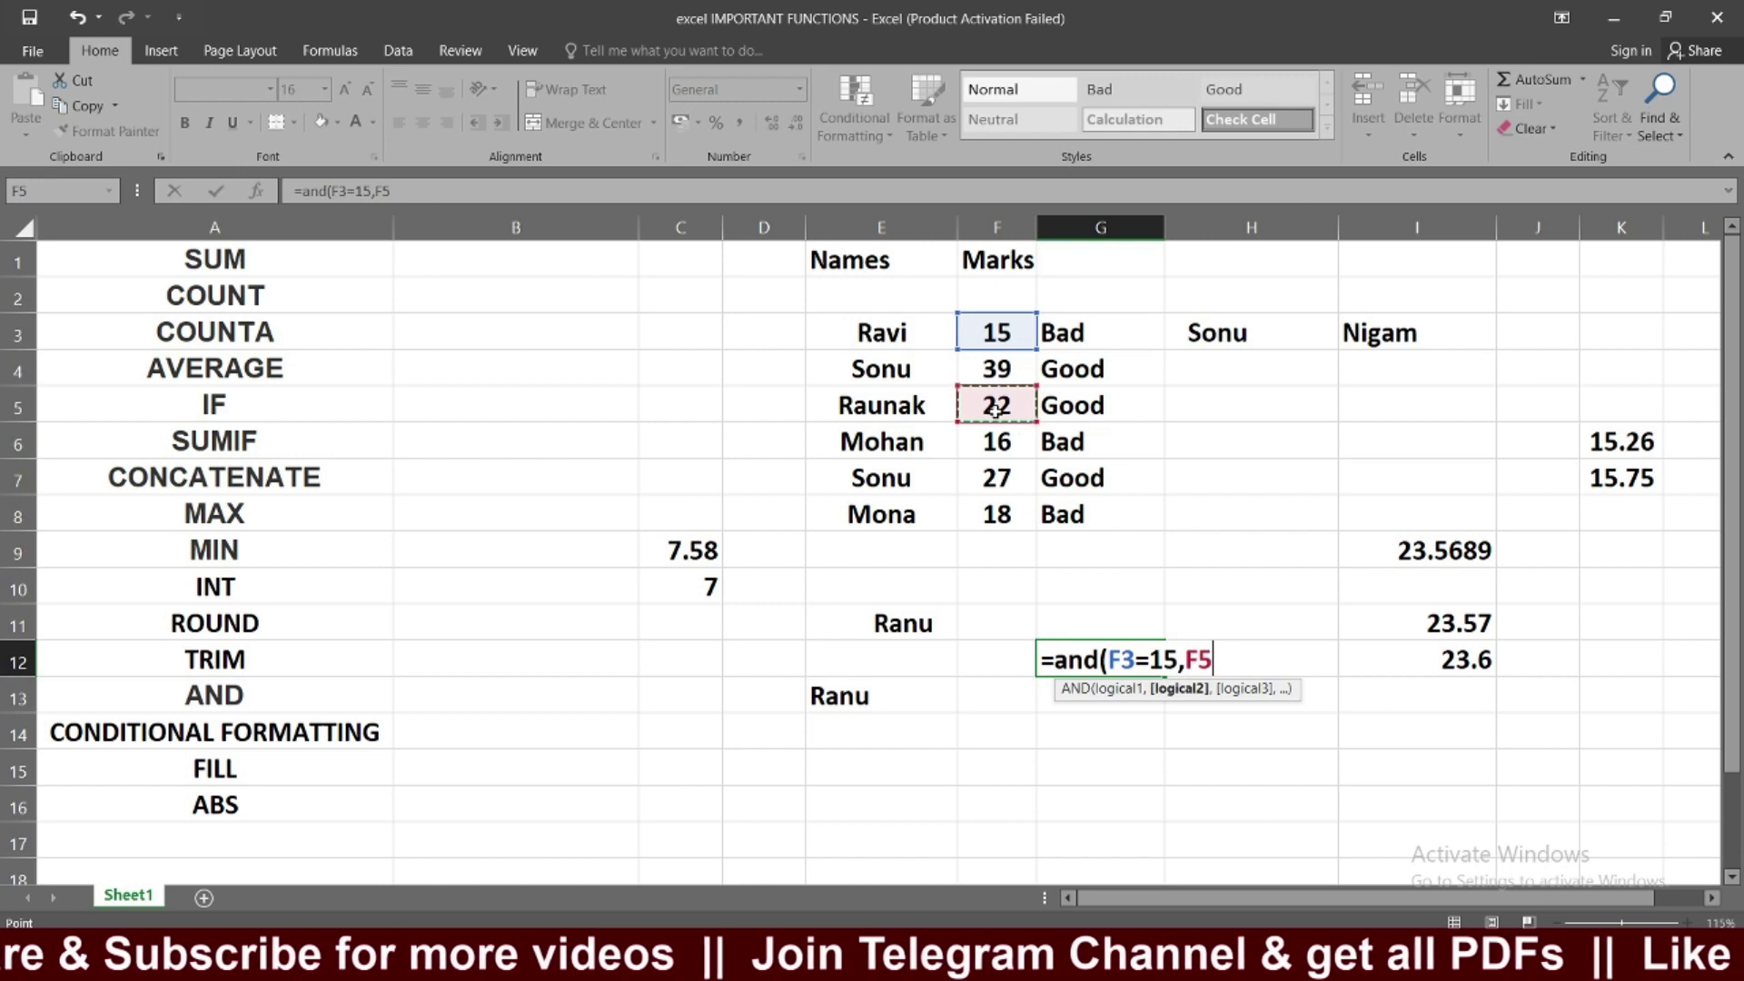
text(=22,)
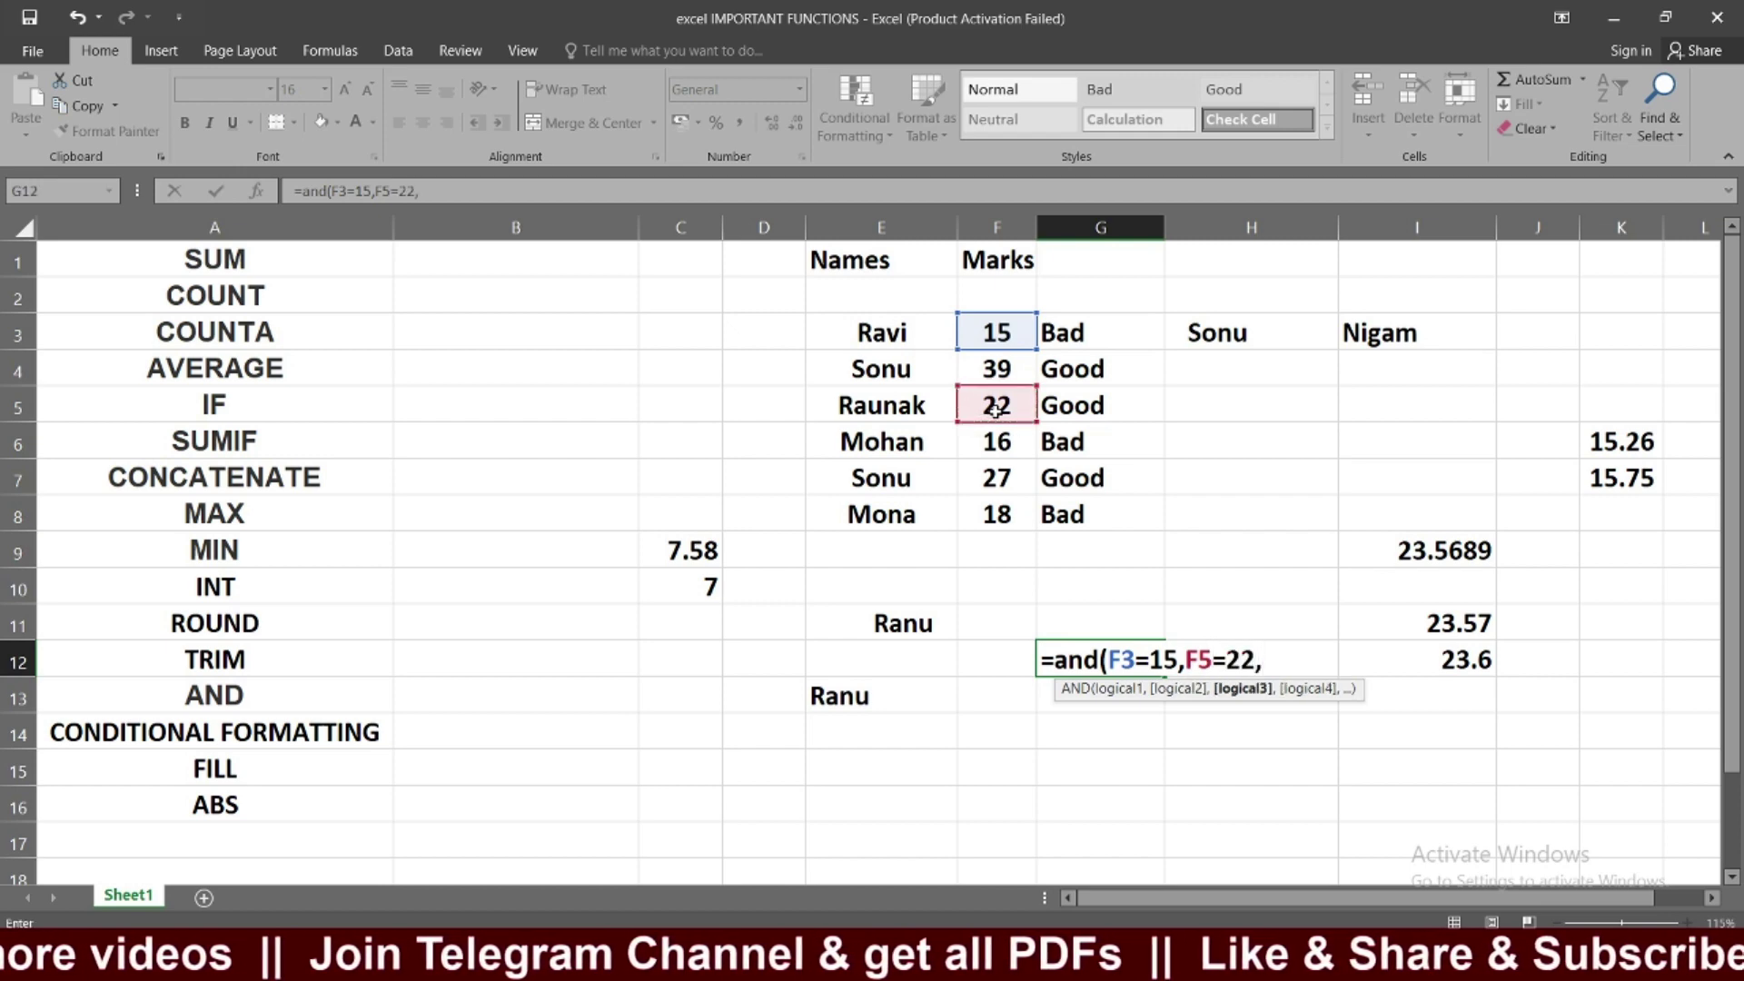
click(1016, 473)
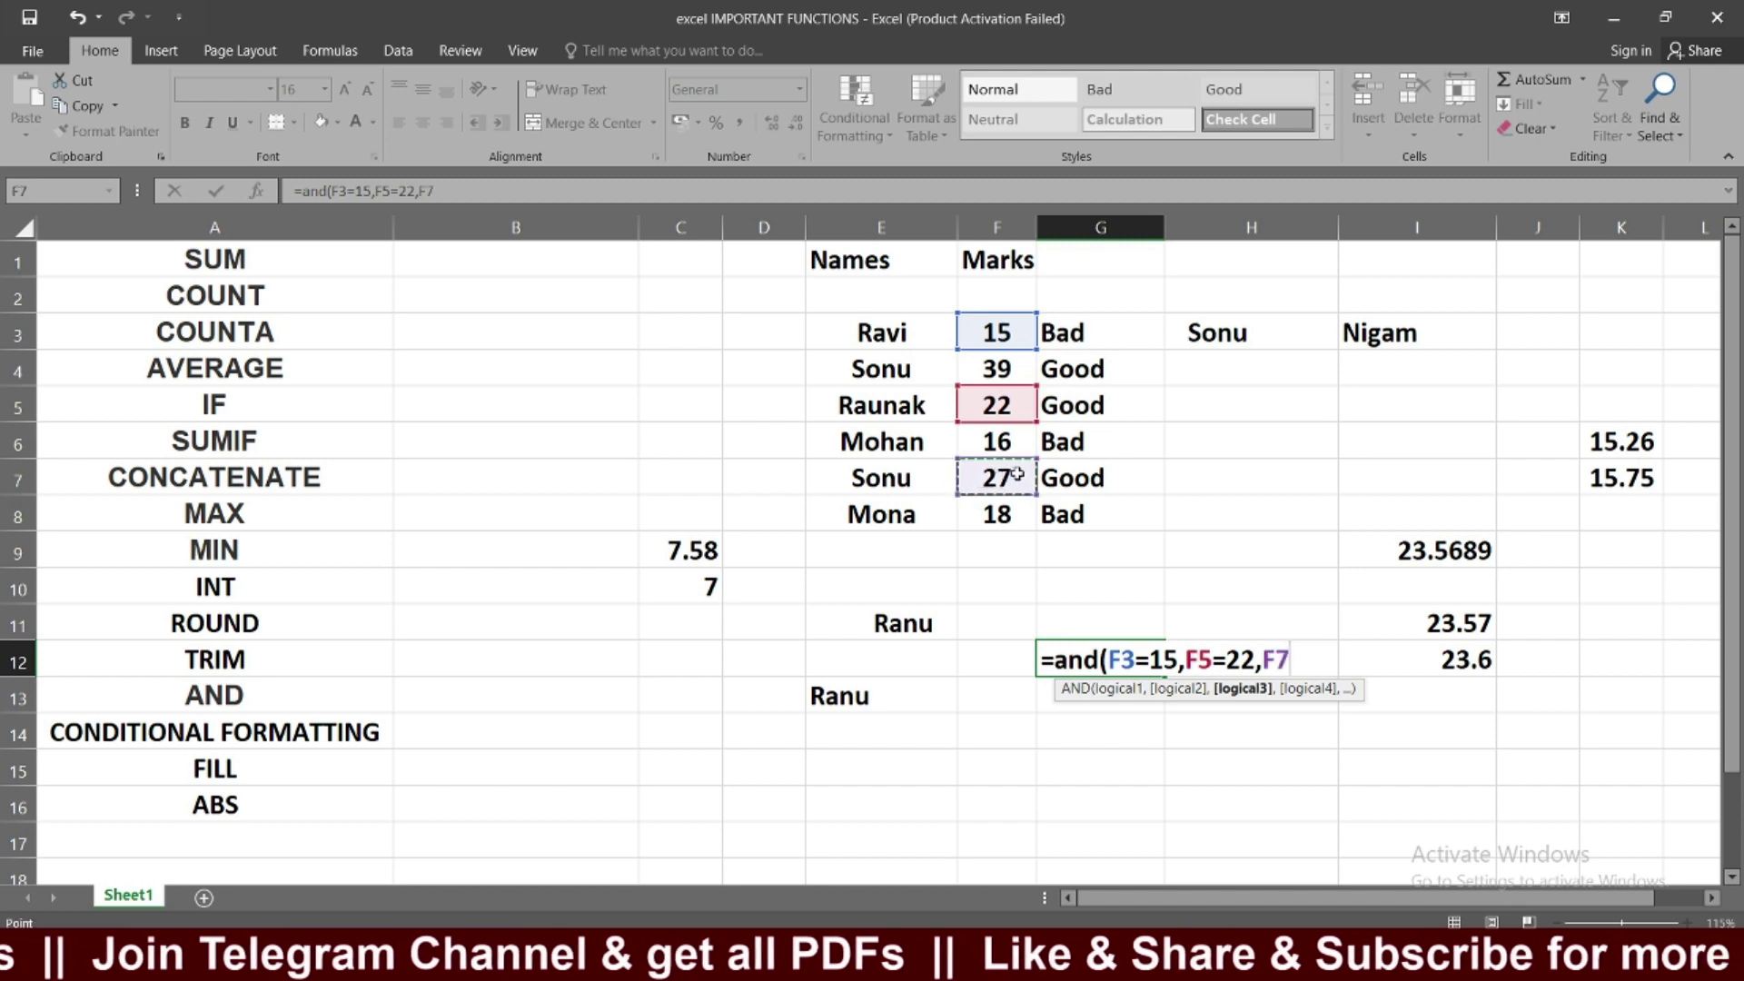
text(=)
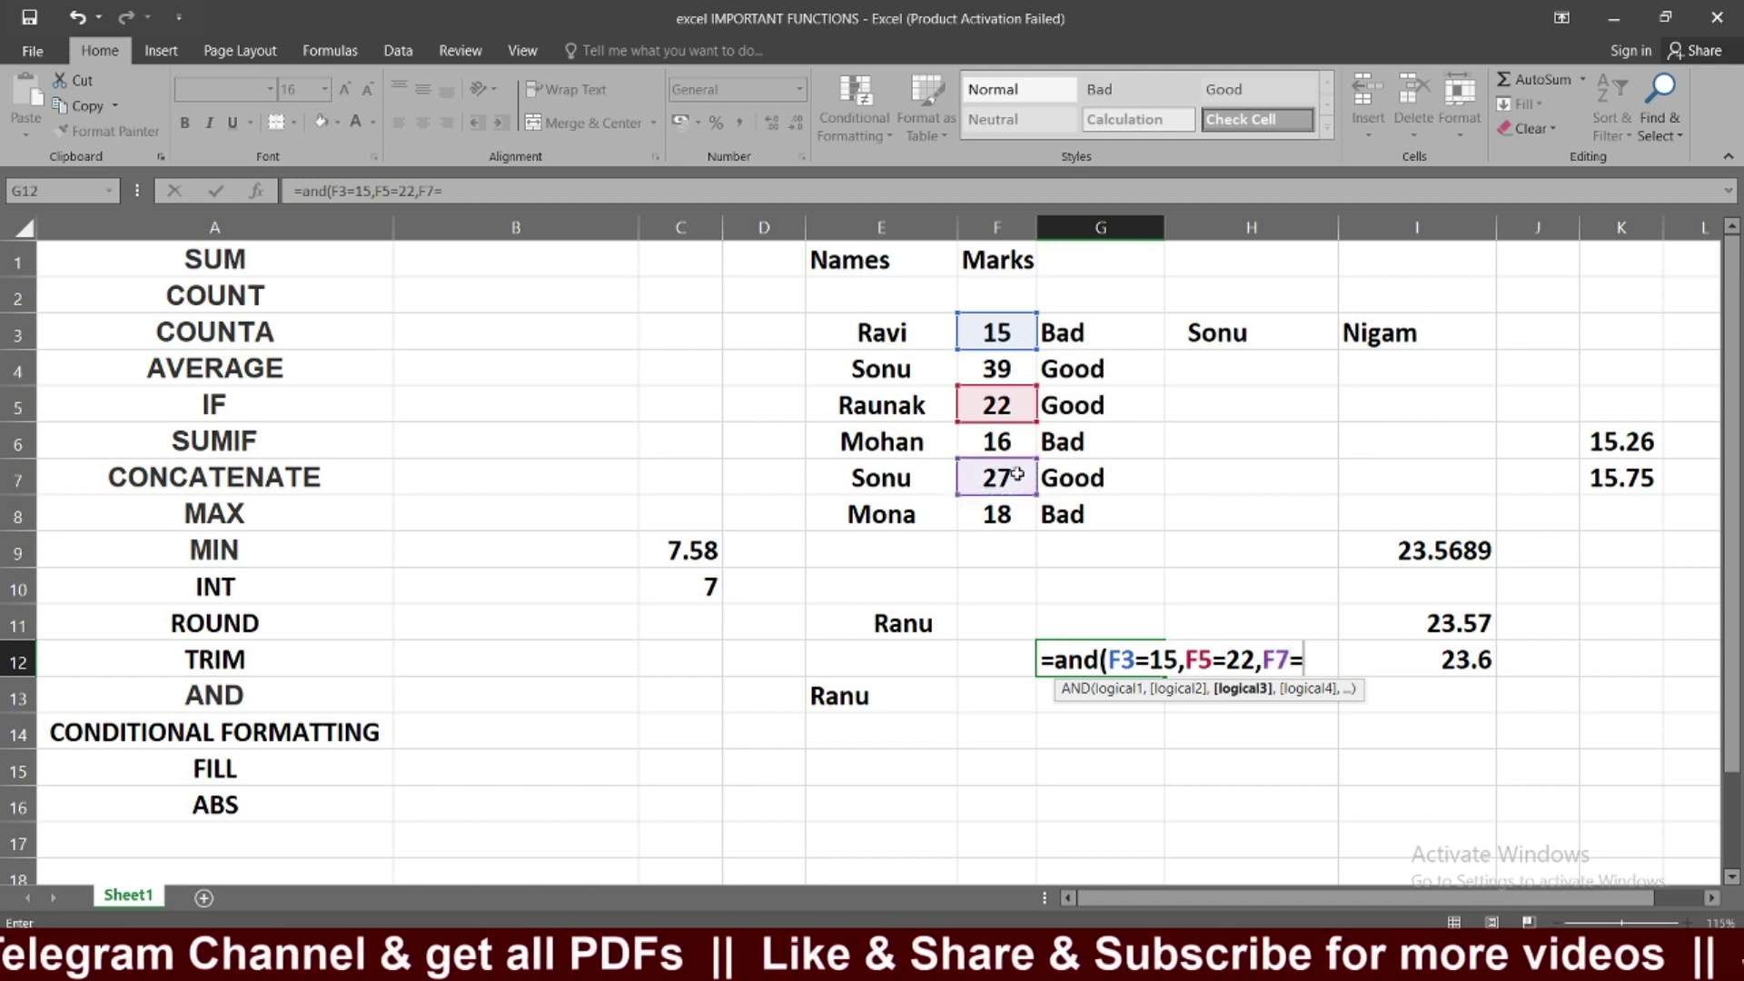
text(26)
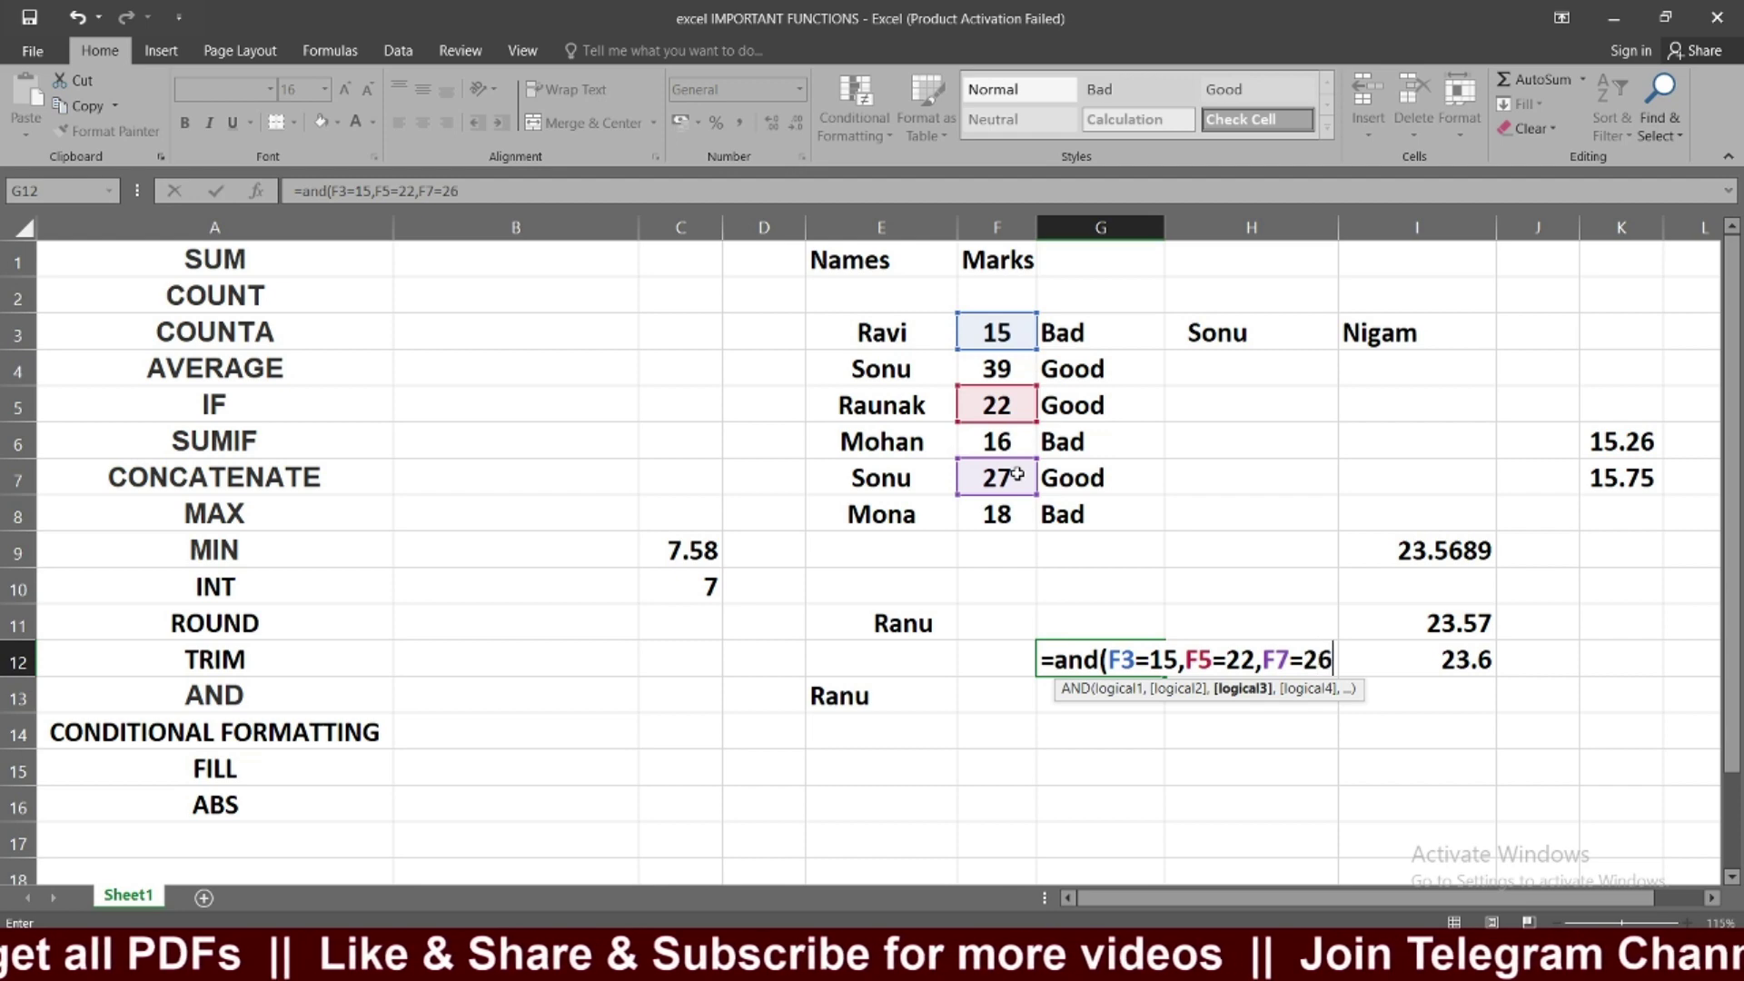
text())
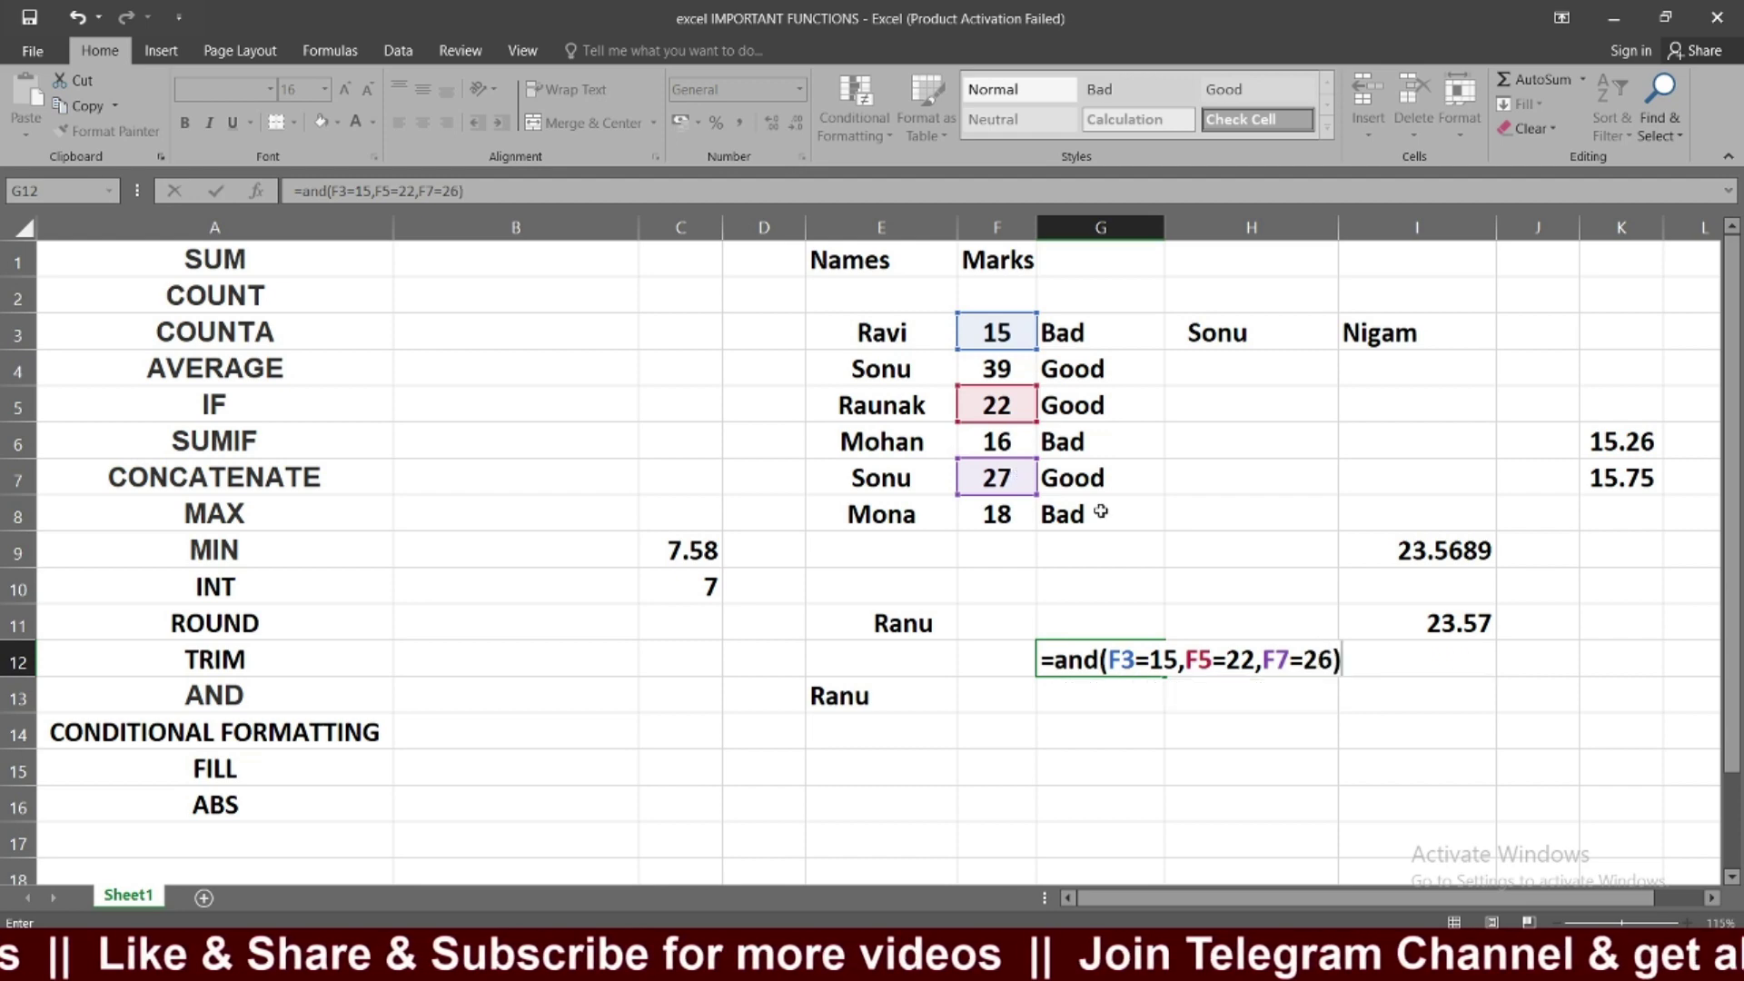
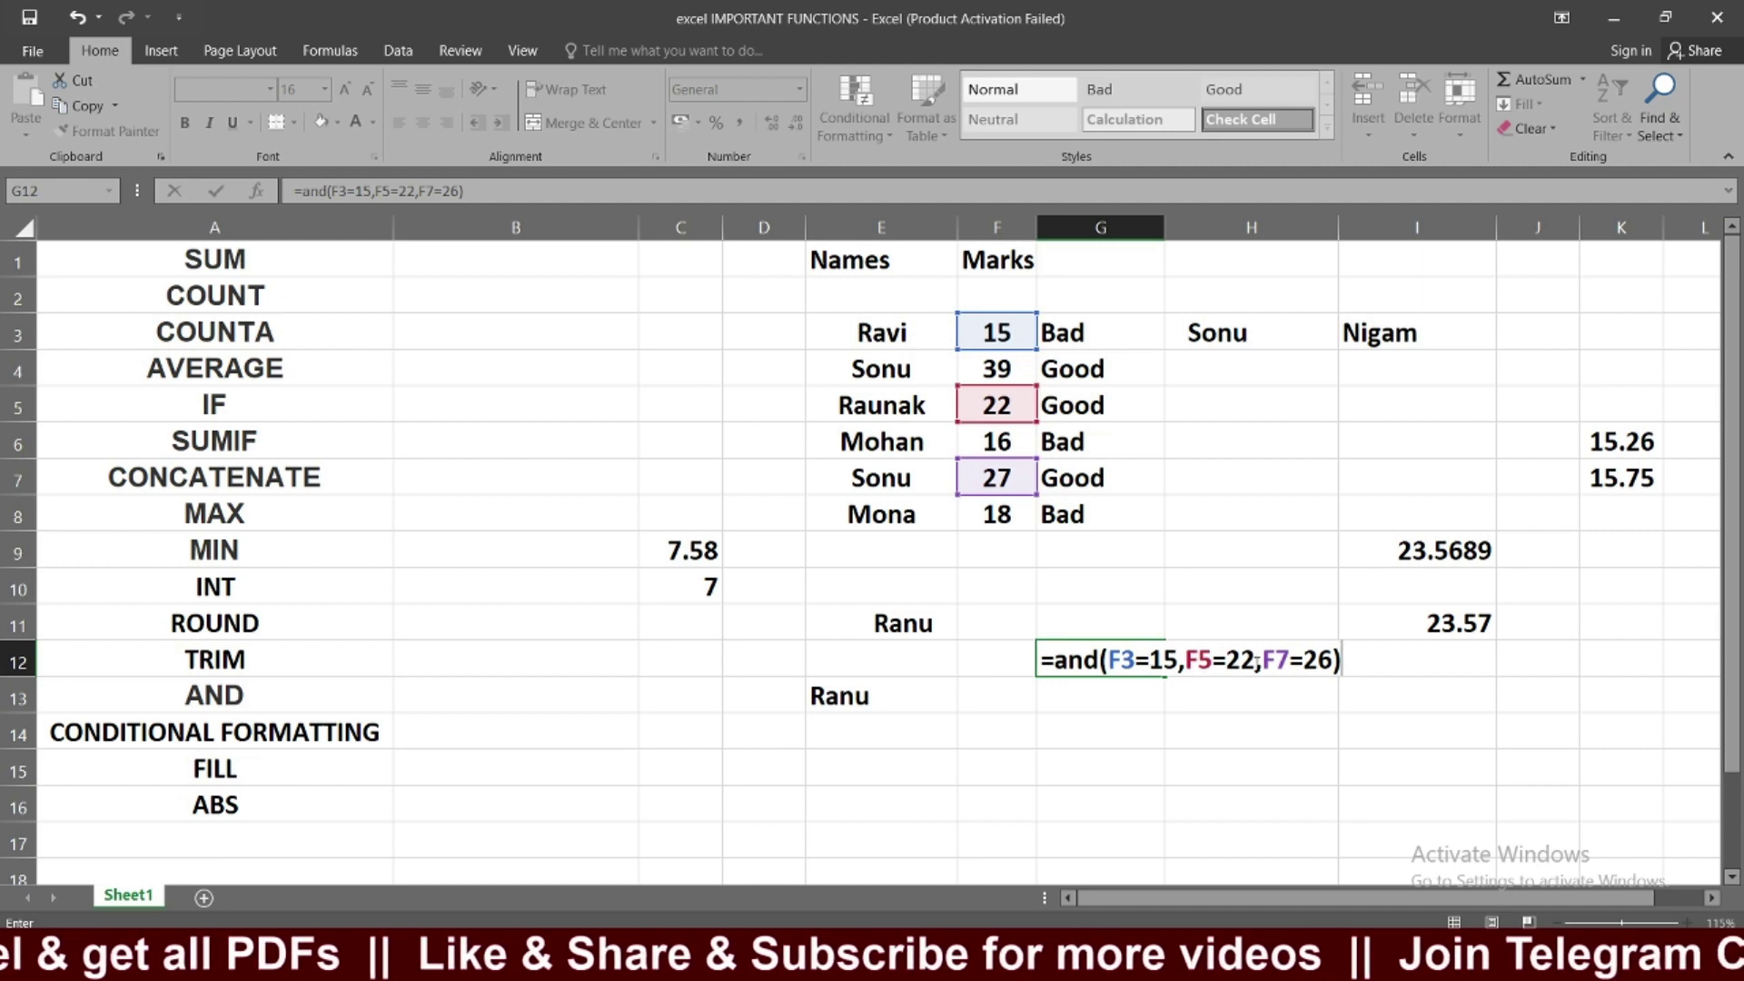
Step: Commit G12 (FALSE), then enter =AND(F6=16, F7=27, F4=39) in G13, returning TRUE
key(Return)
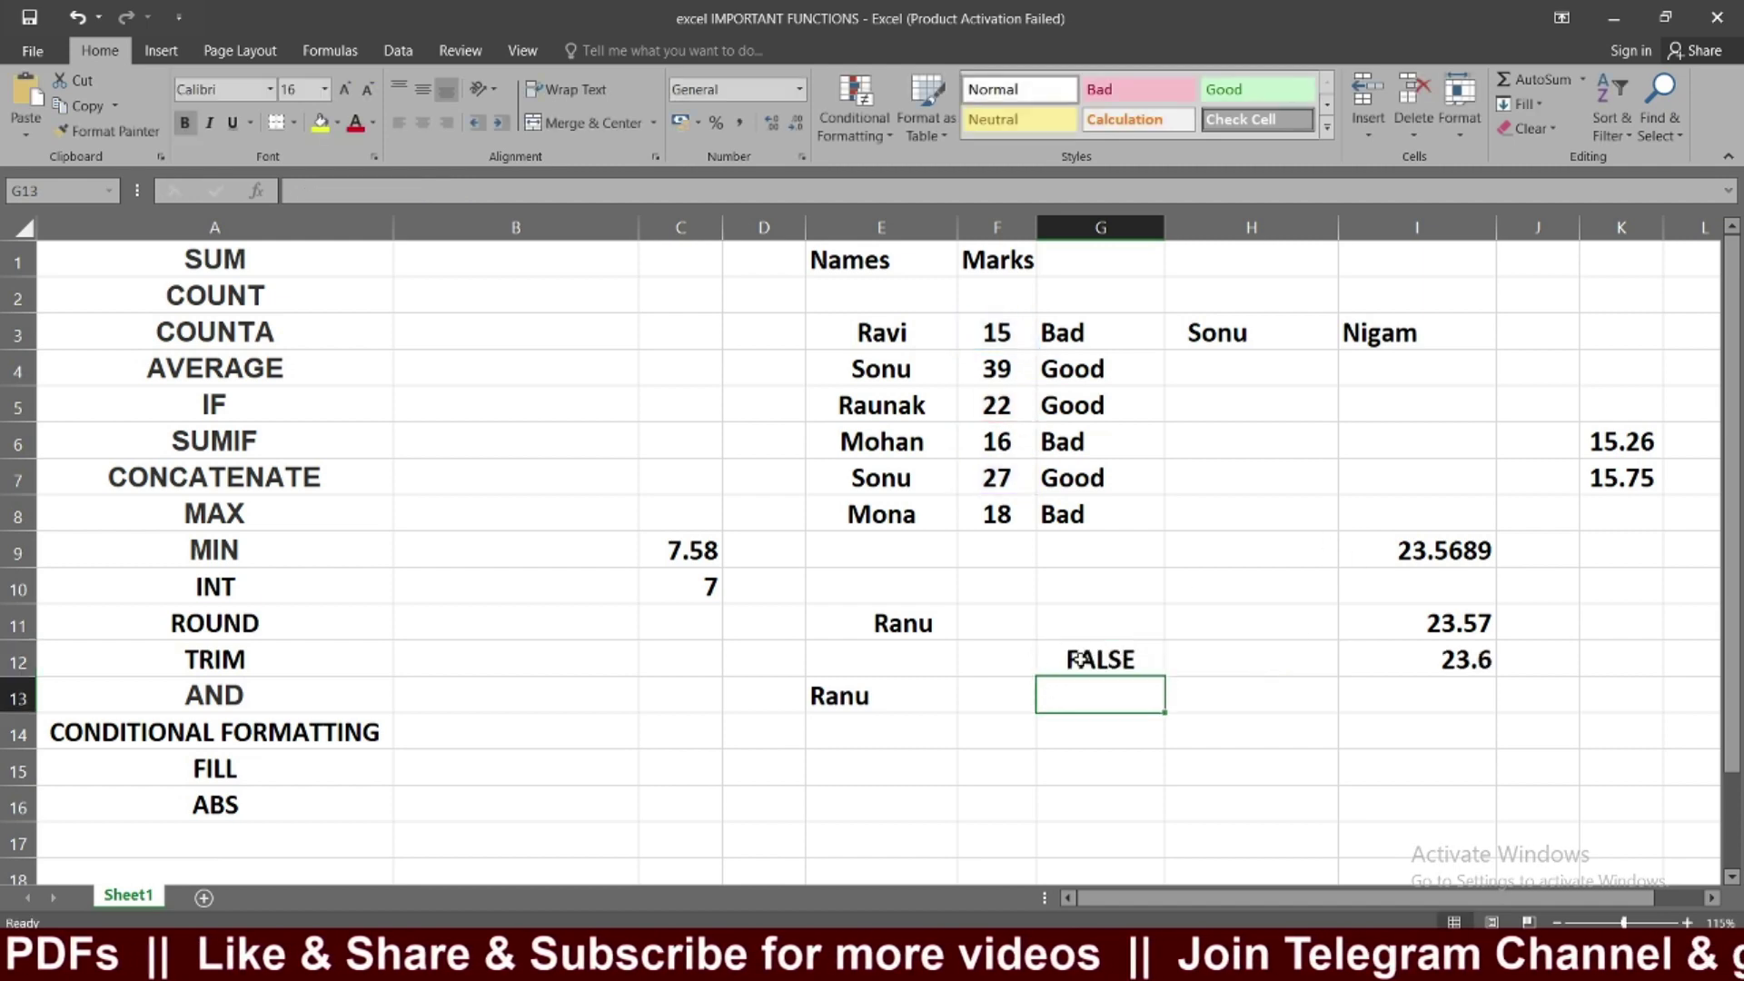
click(1086, 658)
click(1132, 703)
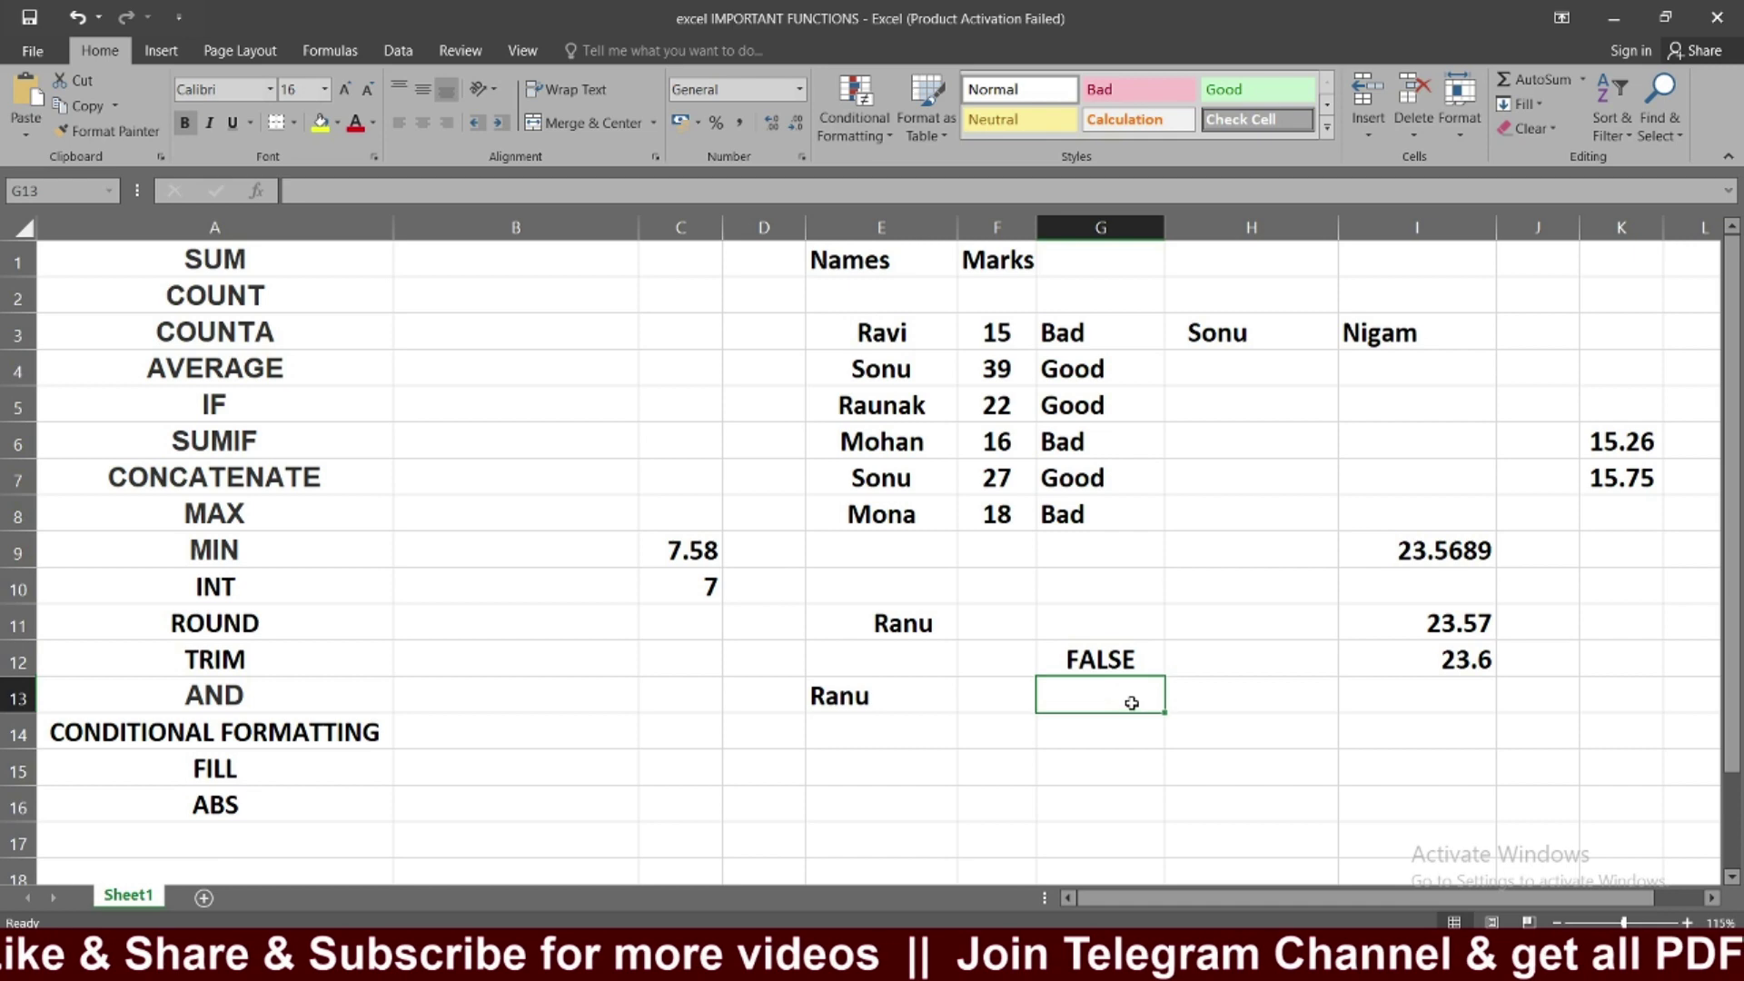
text(=)
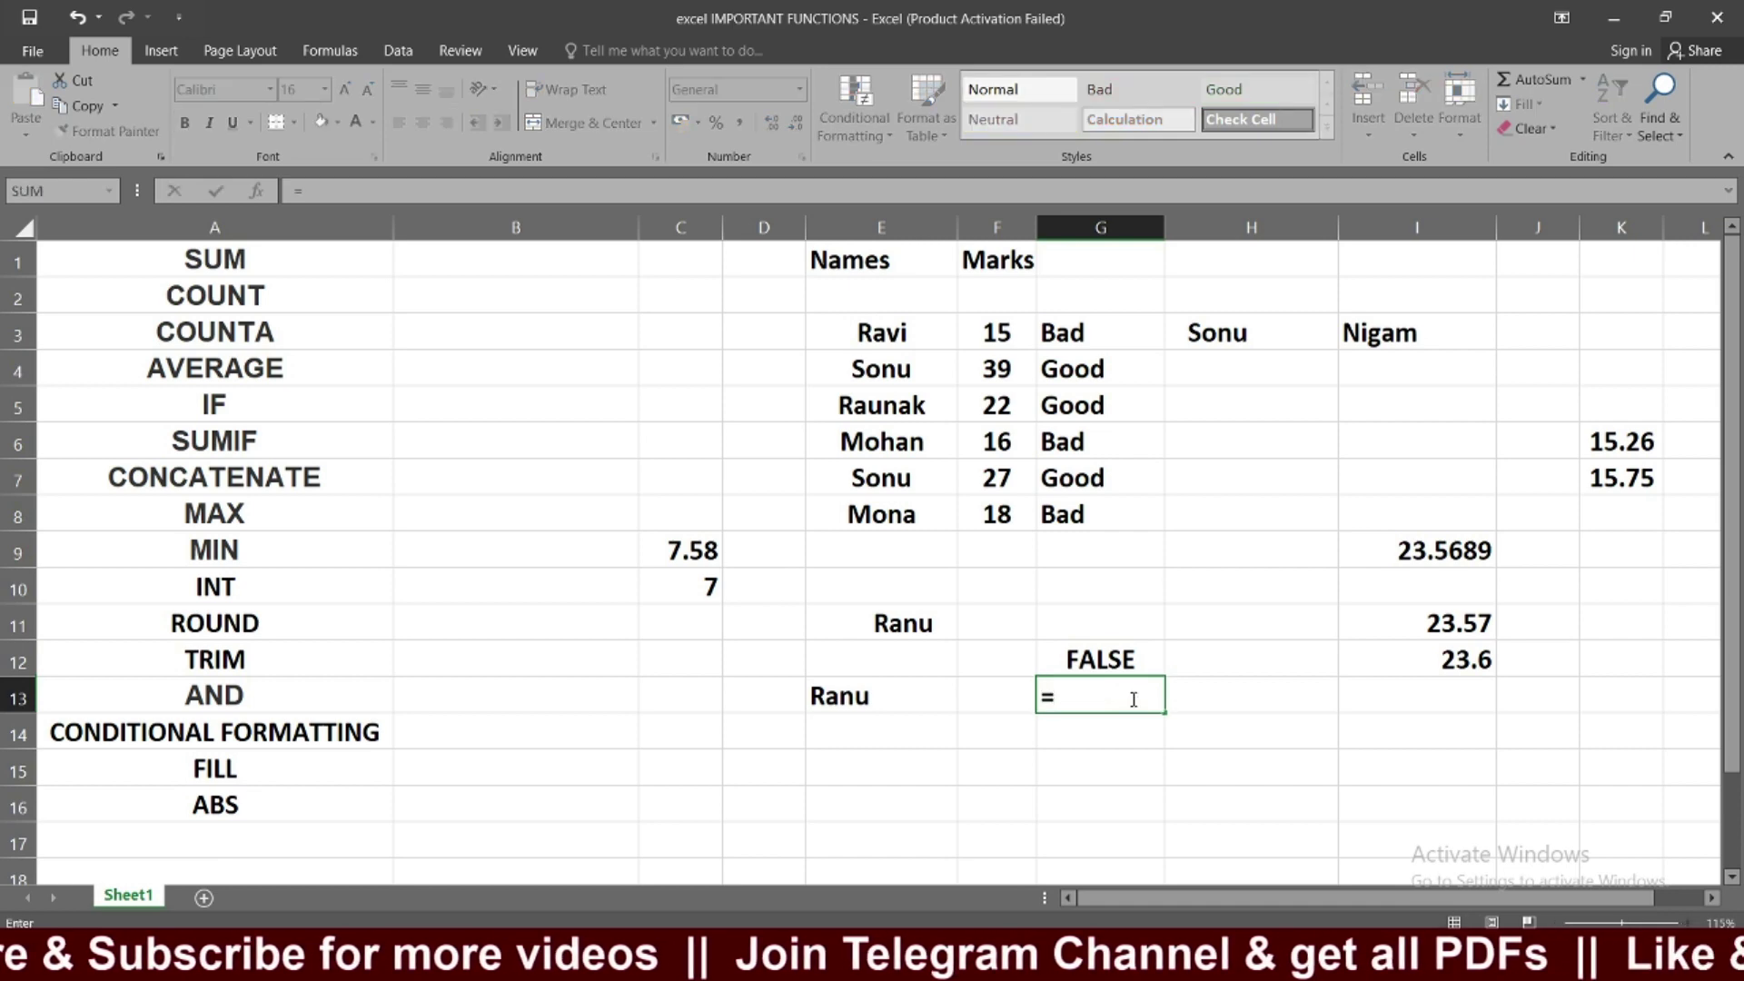
text(and()
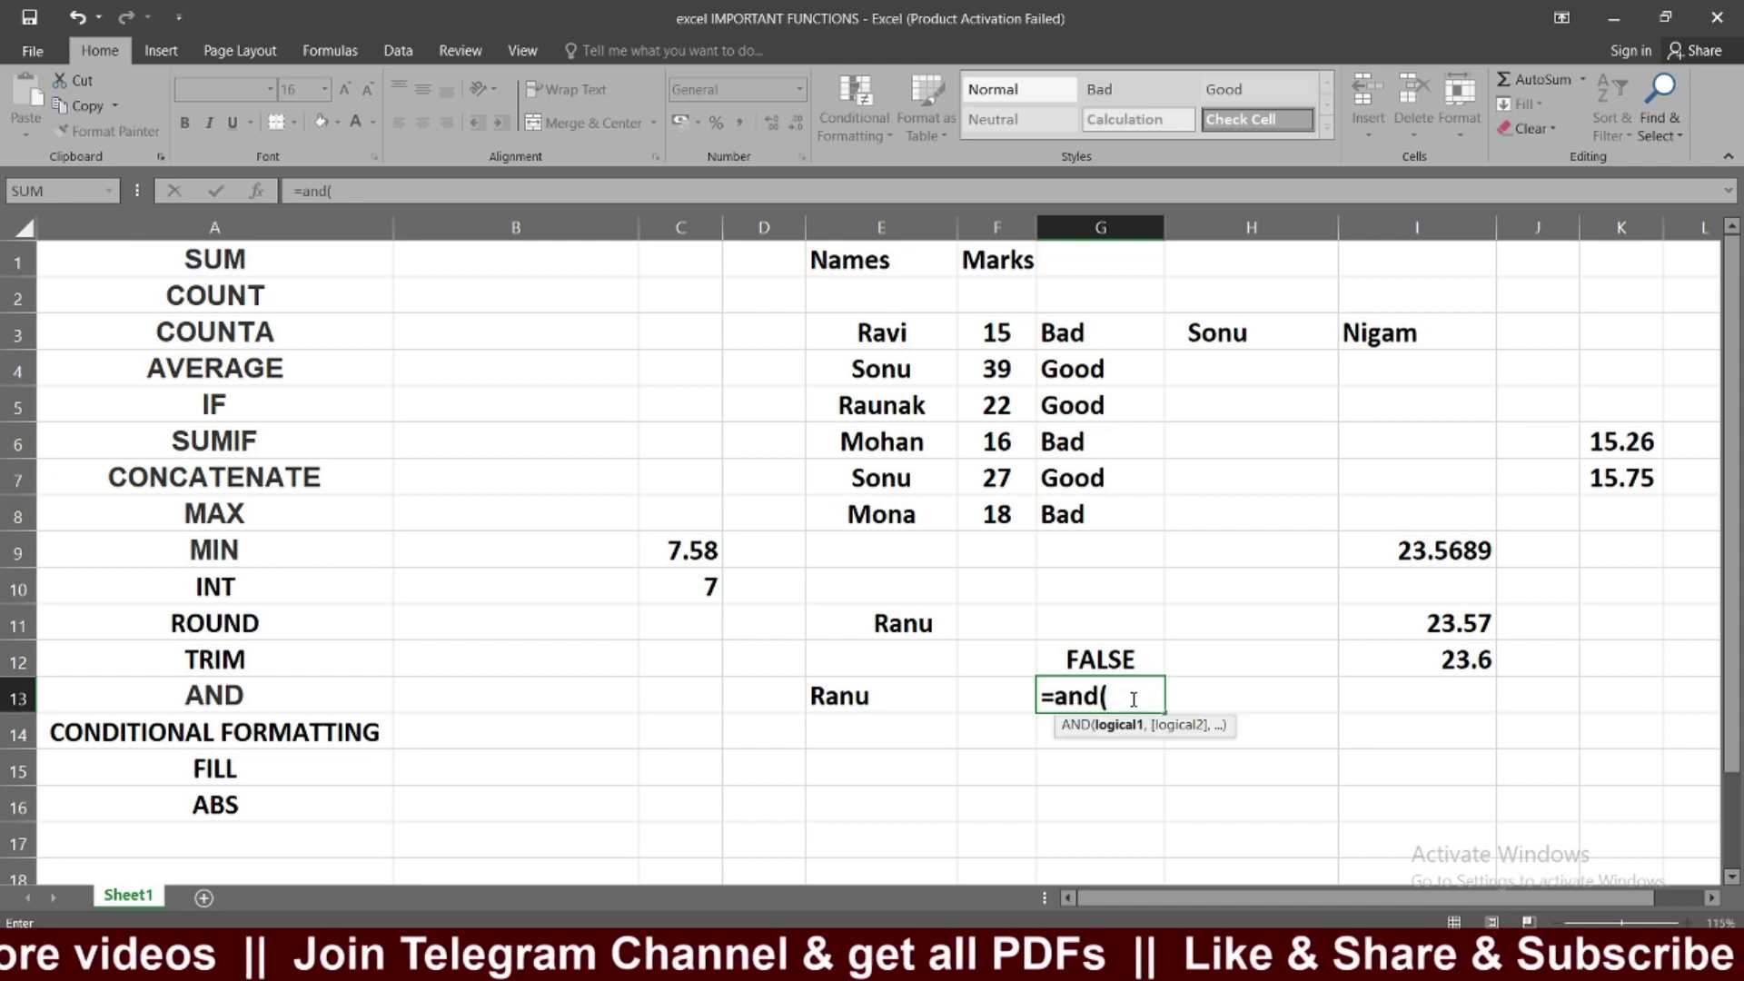
click(983, 445)
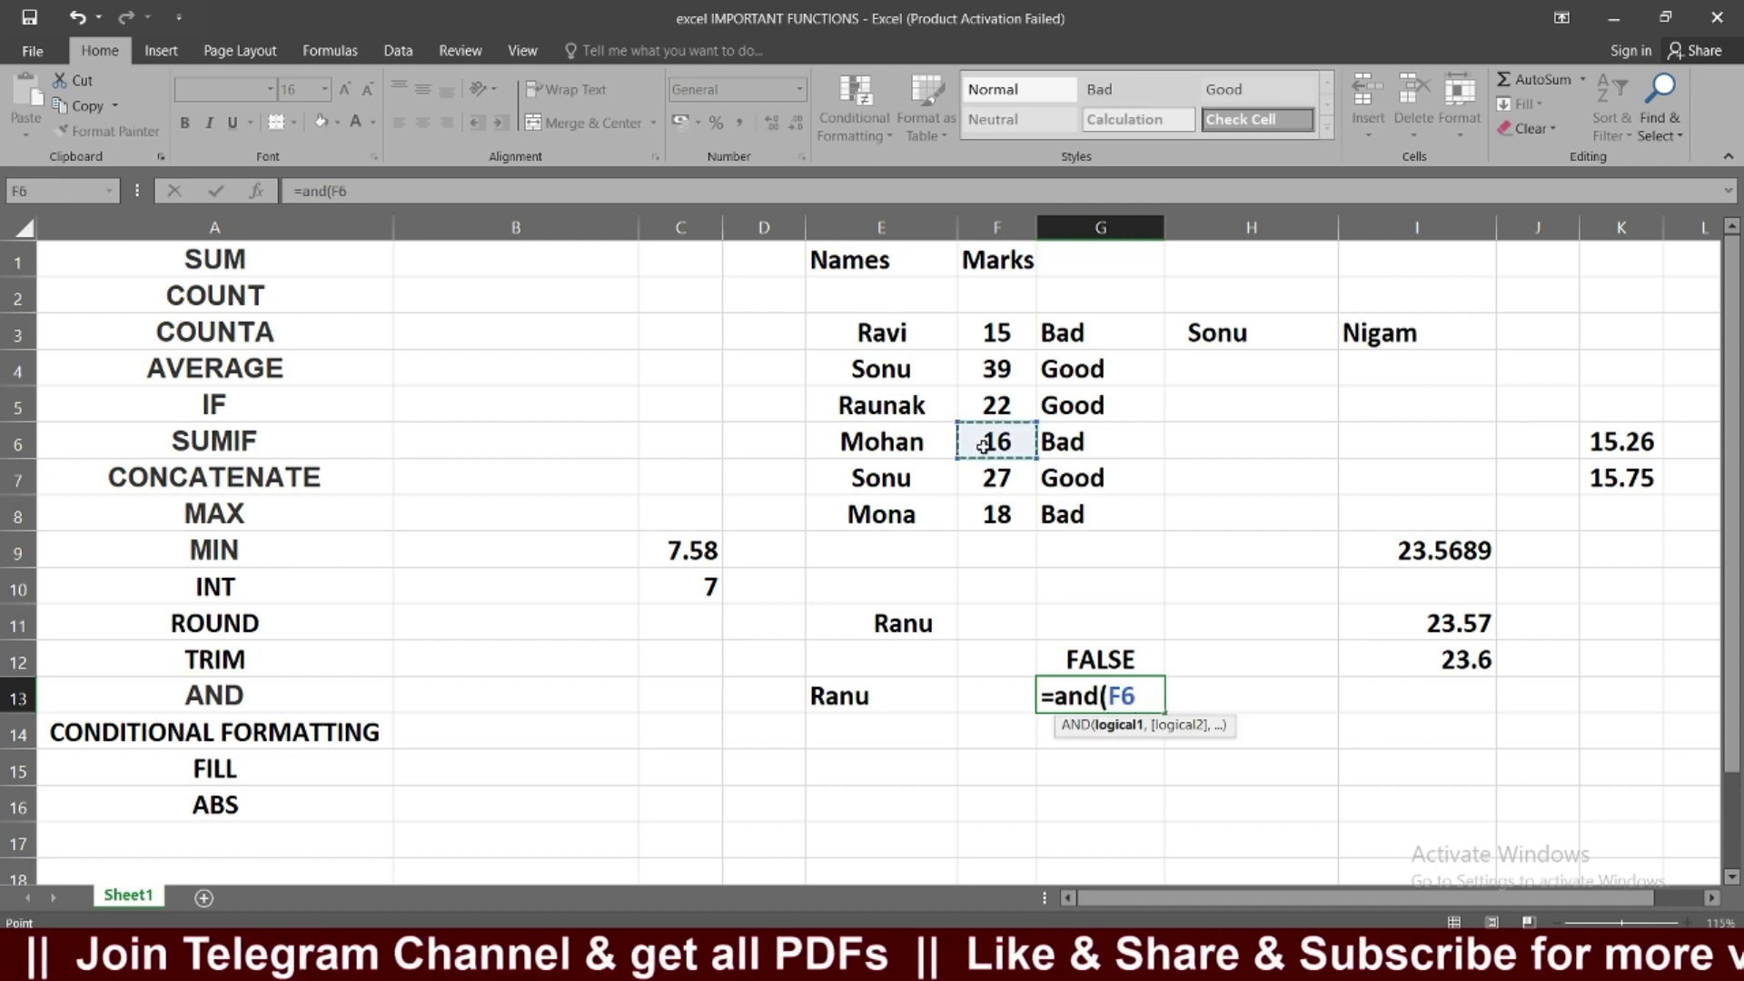
text(=16)
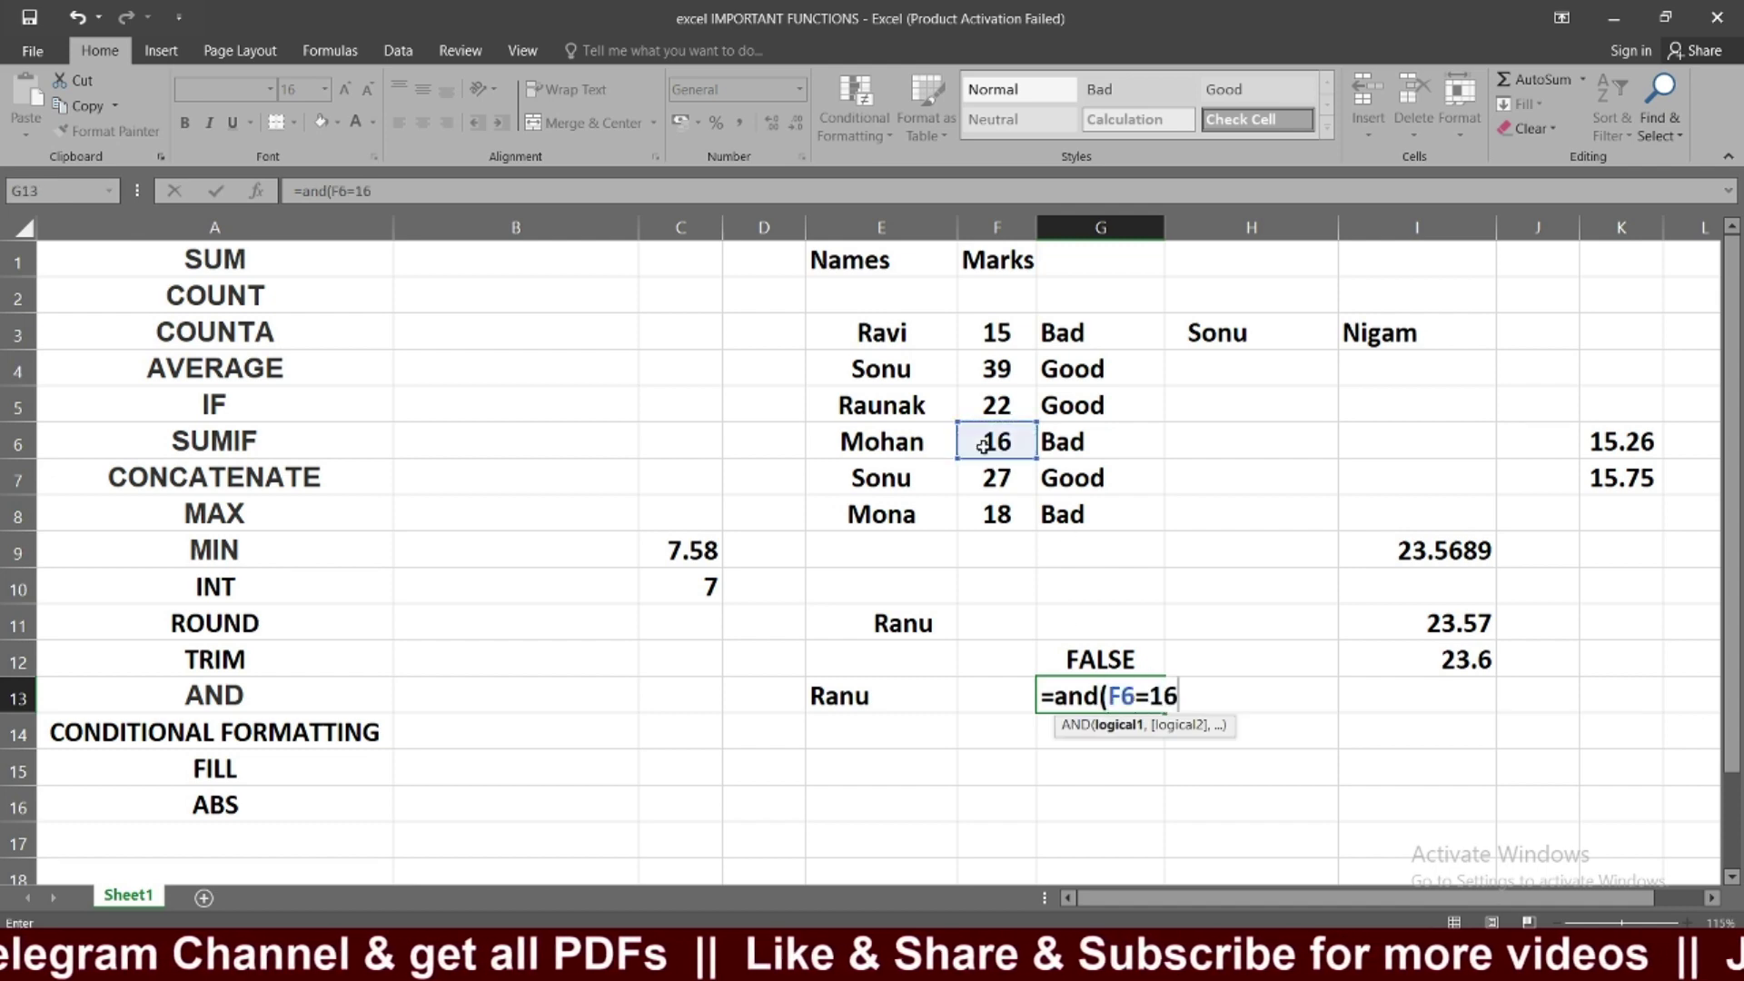
text(,)
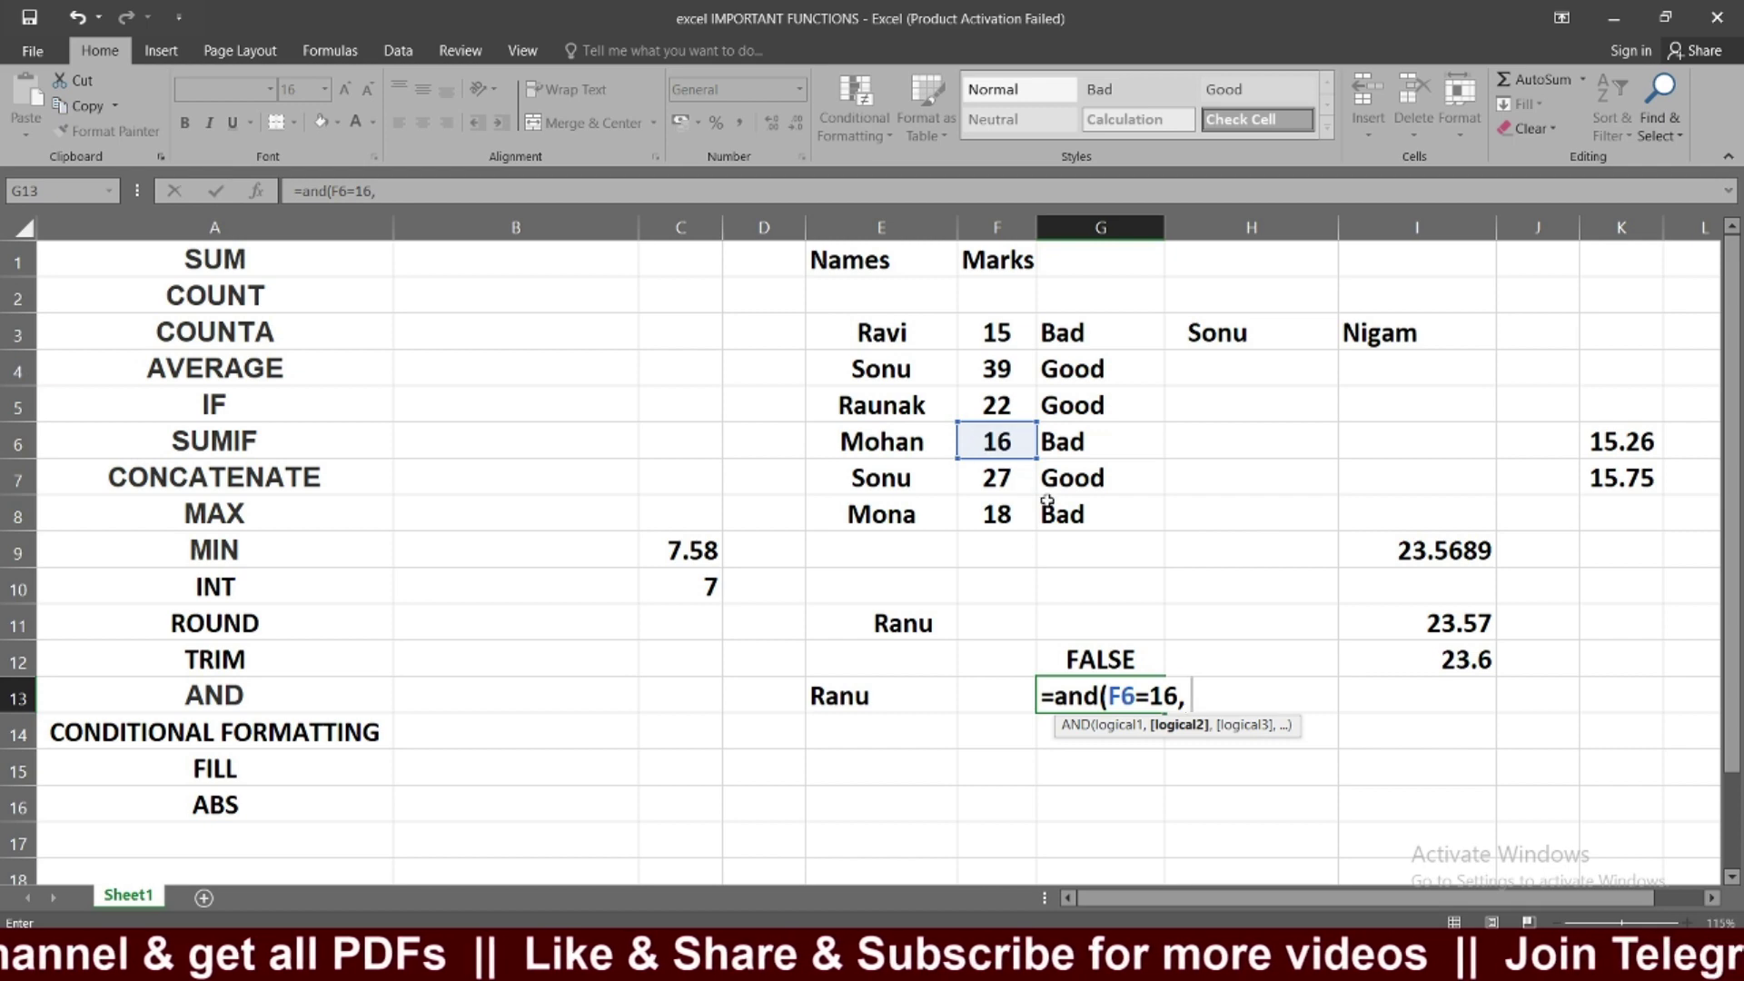
click(1006, 487)
text(=)
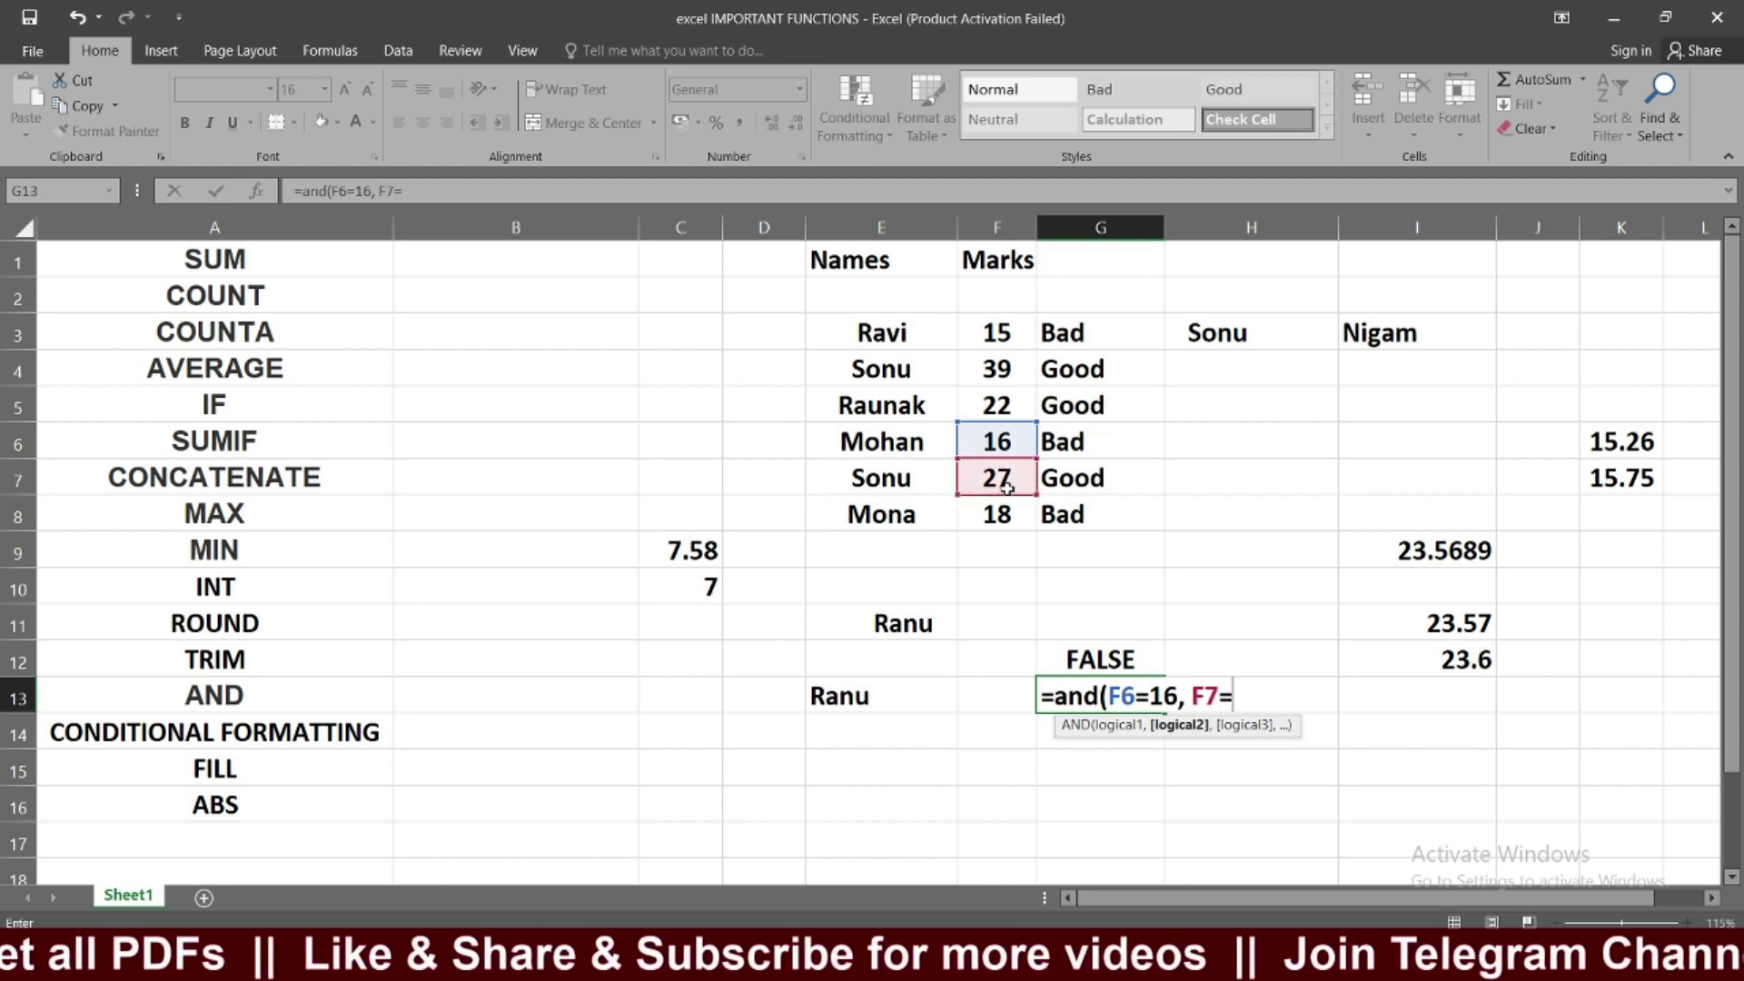
text(27,)
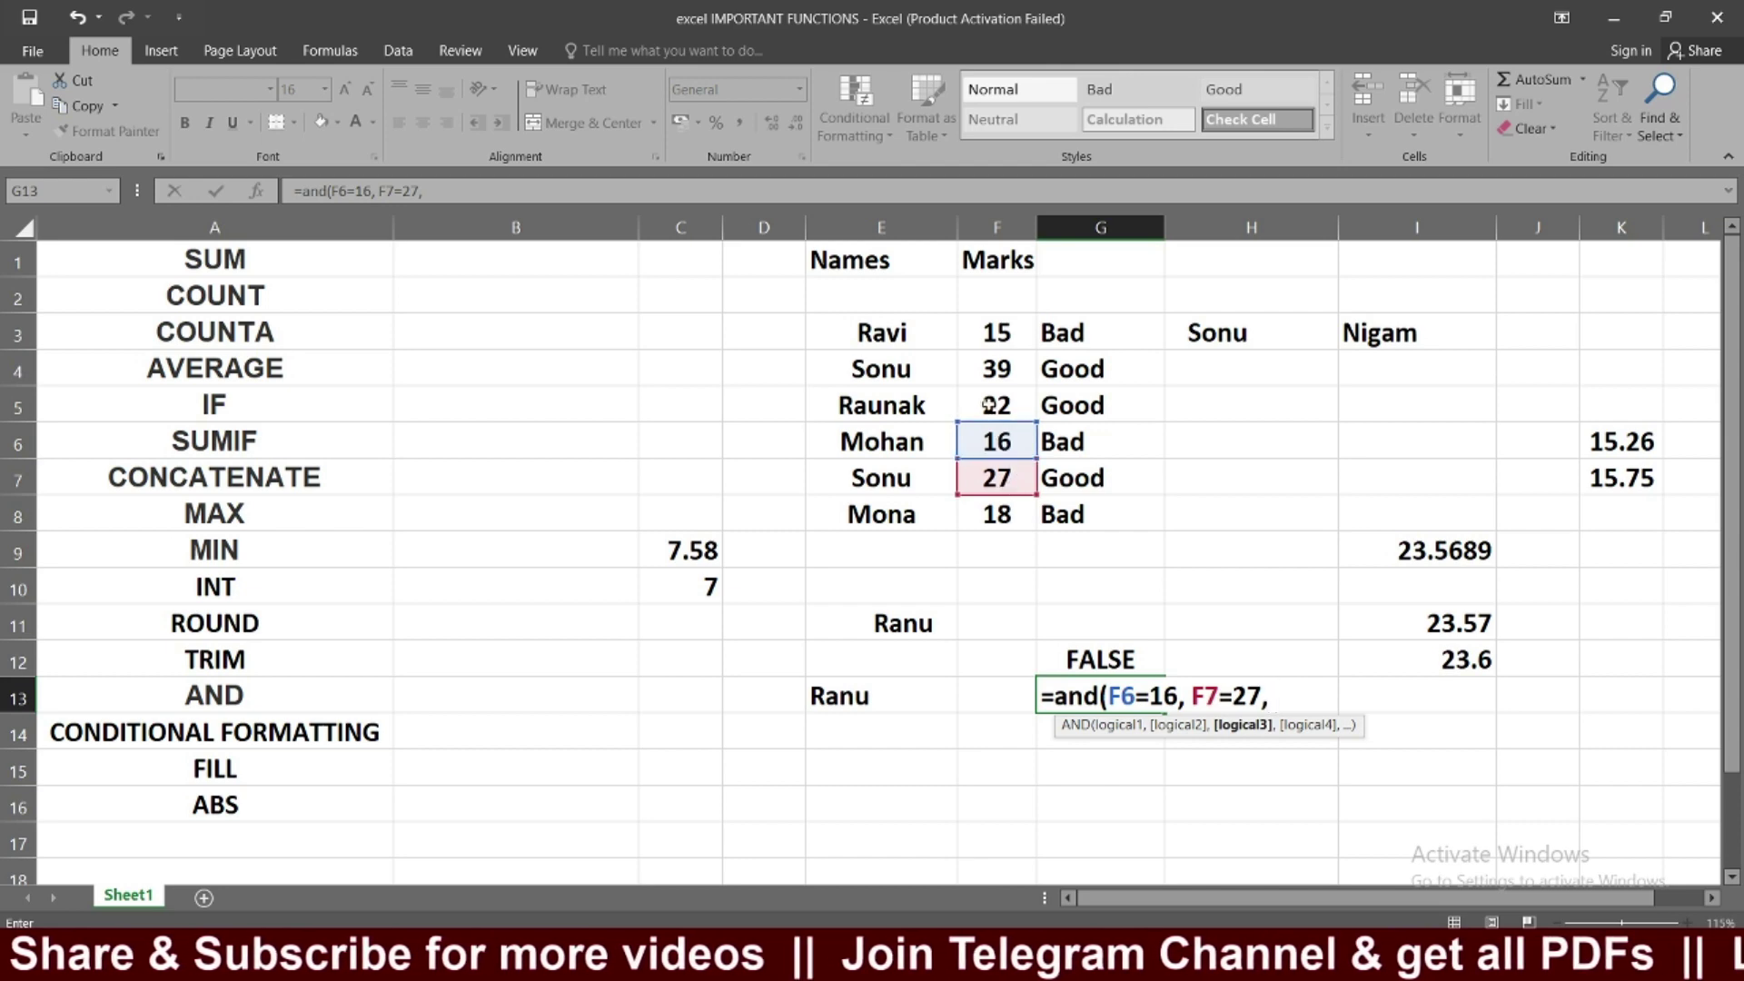
click(998, 368)
text(=39)
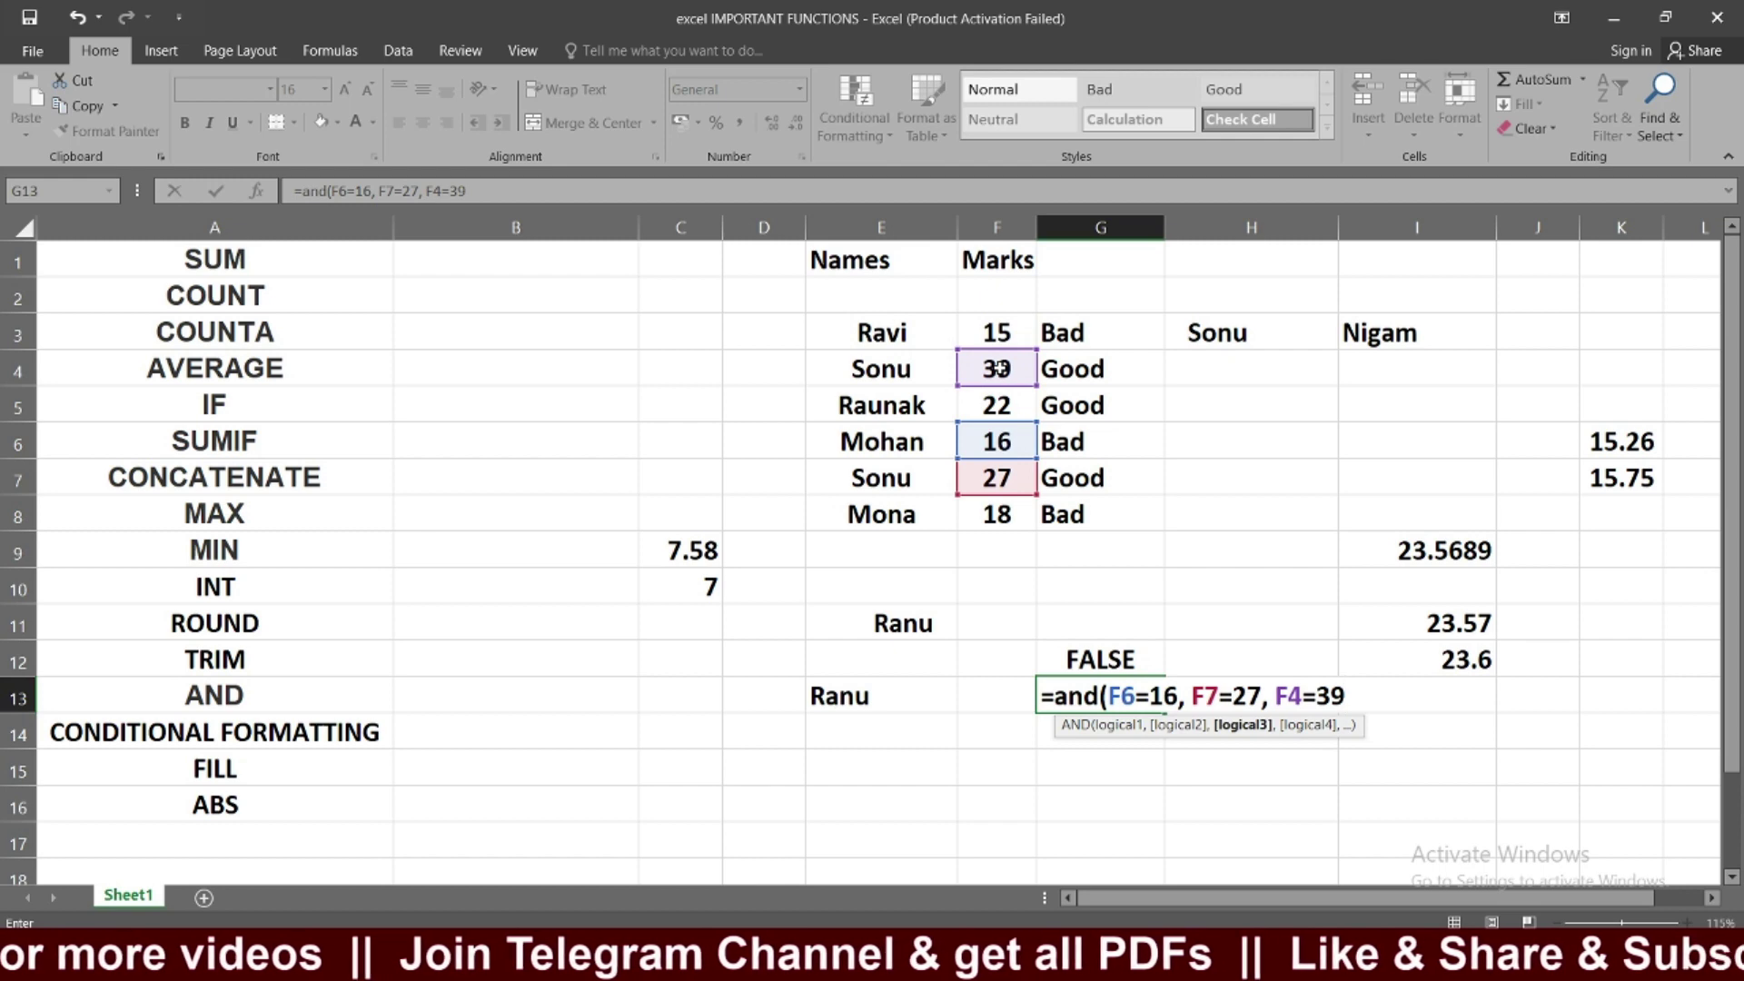
key(Return)
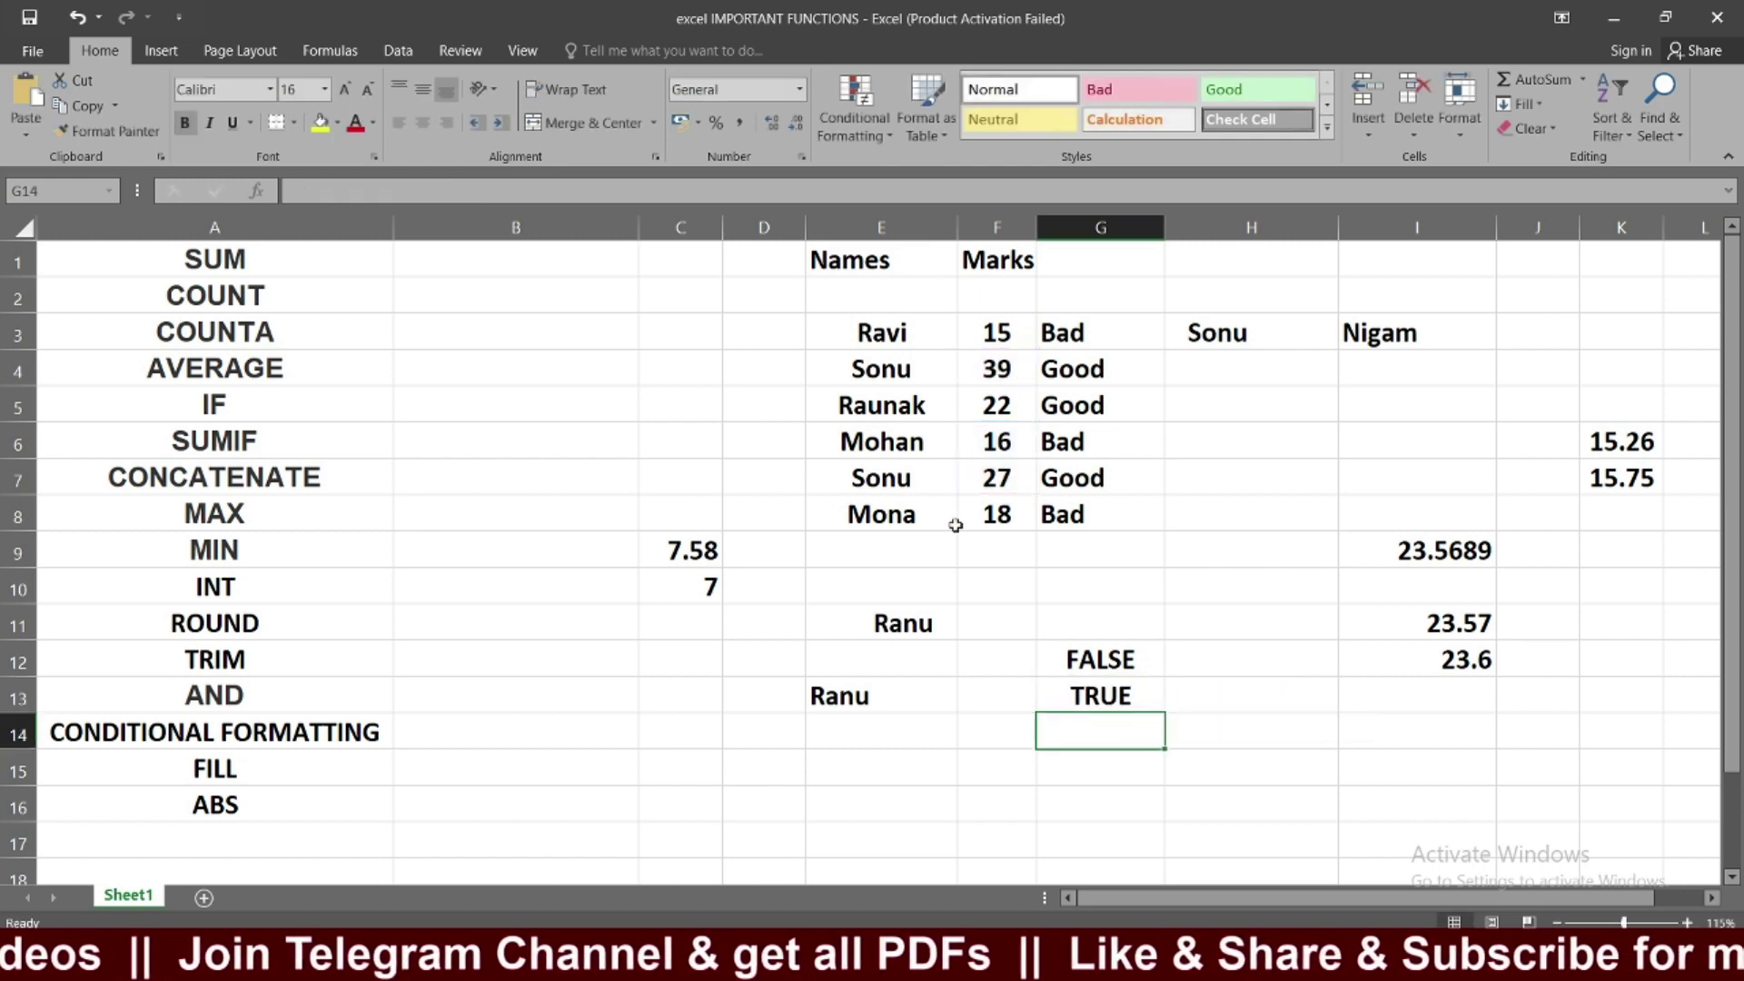
click(1056, 695)
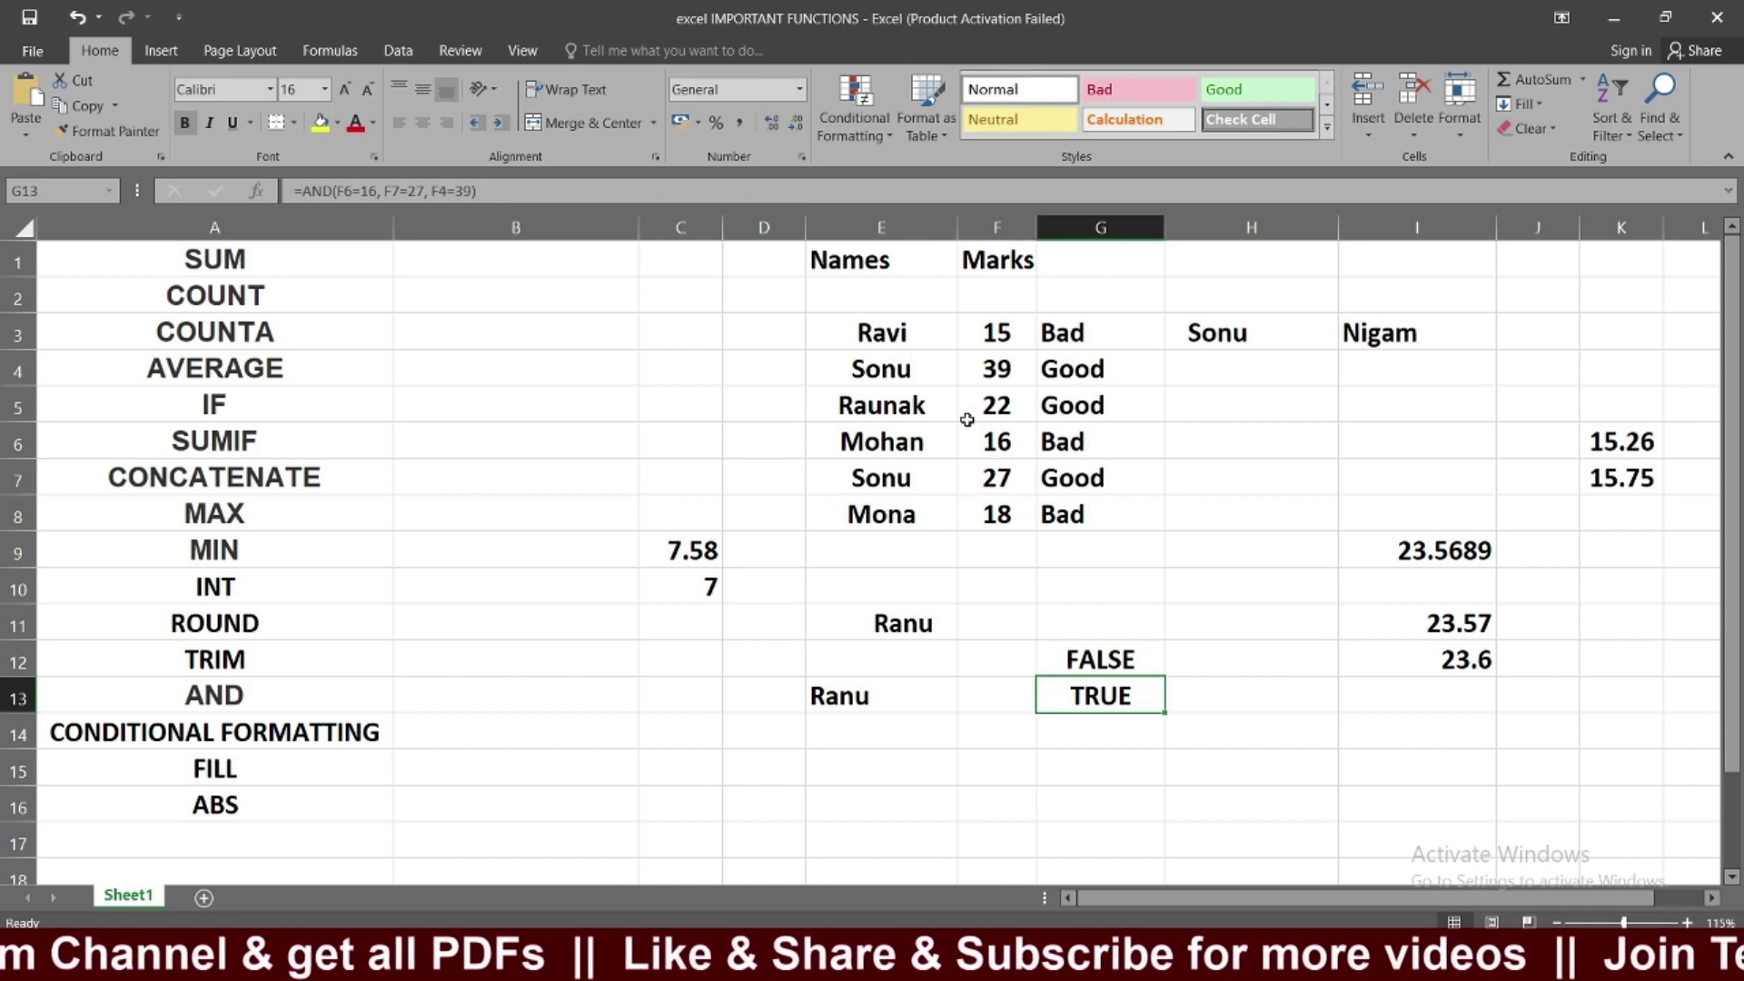
double_click(1120, 699)
click(1203, 636)
click(1120, 663)
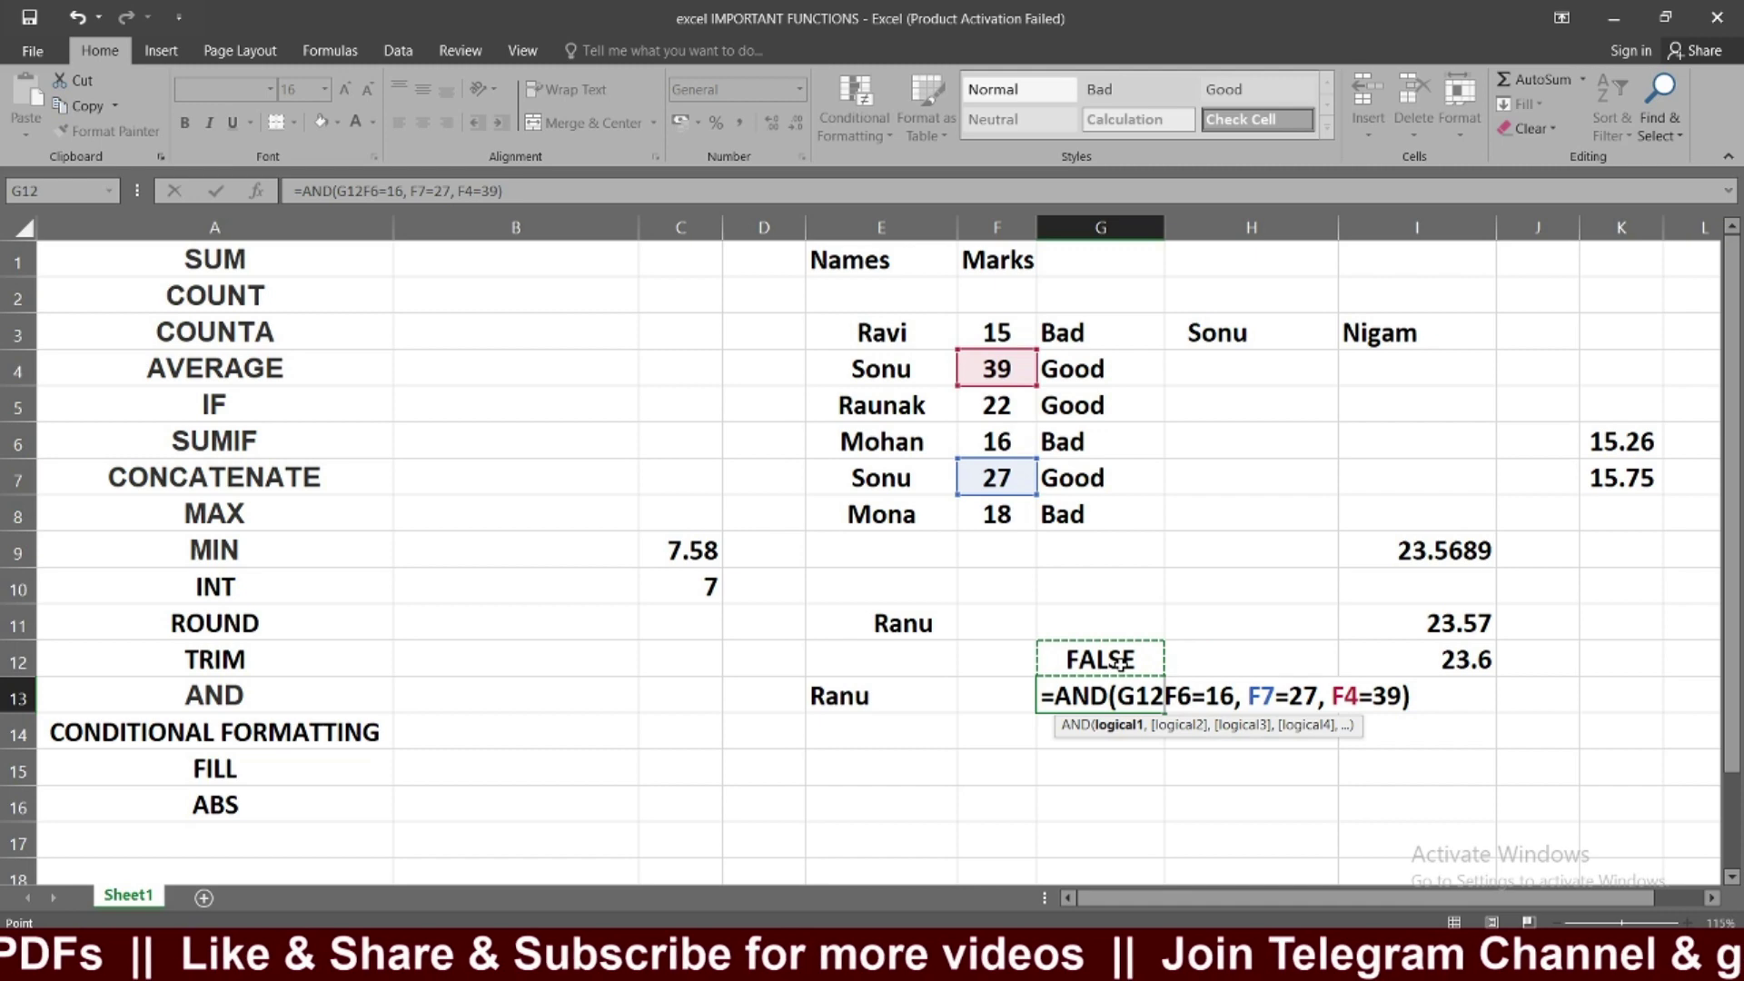
click(999, 799)
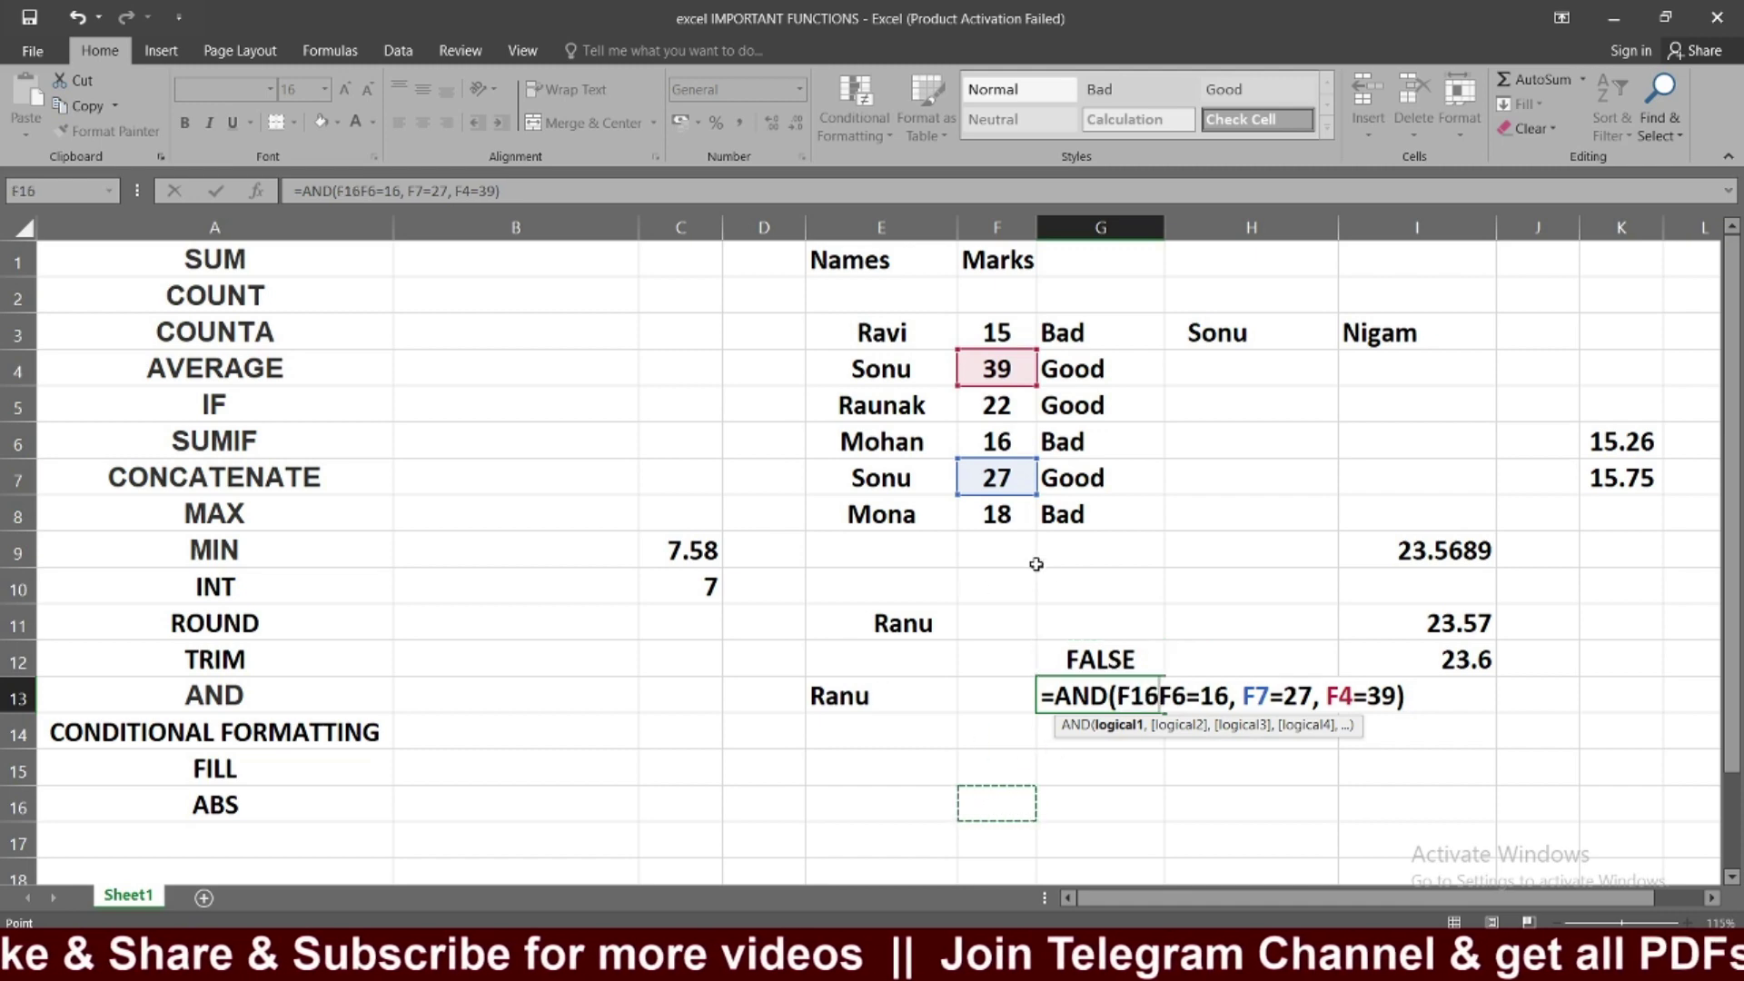
click(1130, 774)
click(1135, 695)
key(BackSpace)
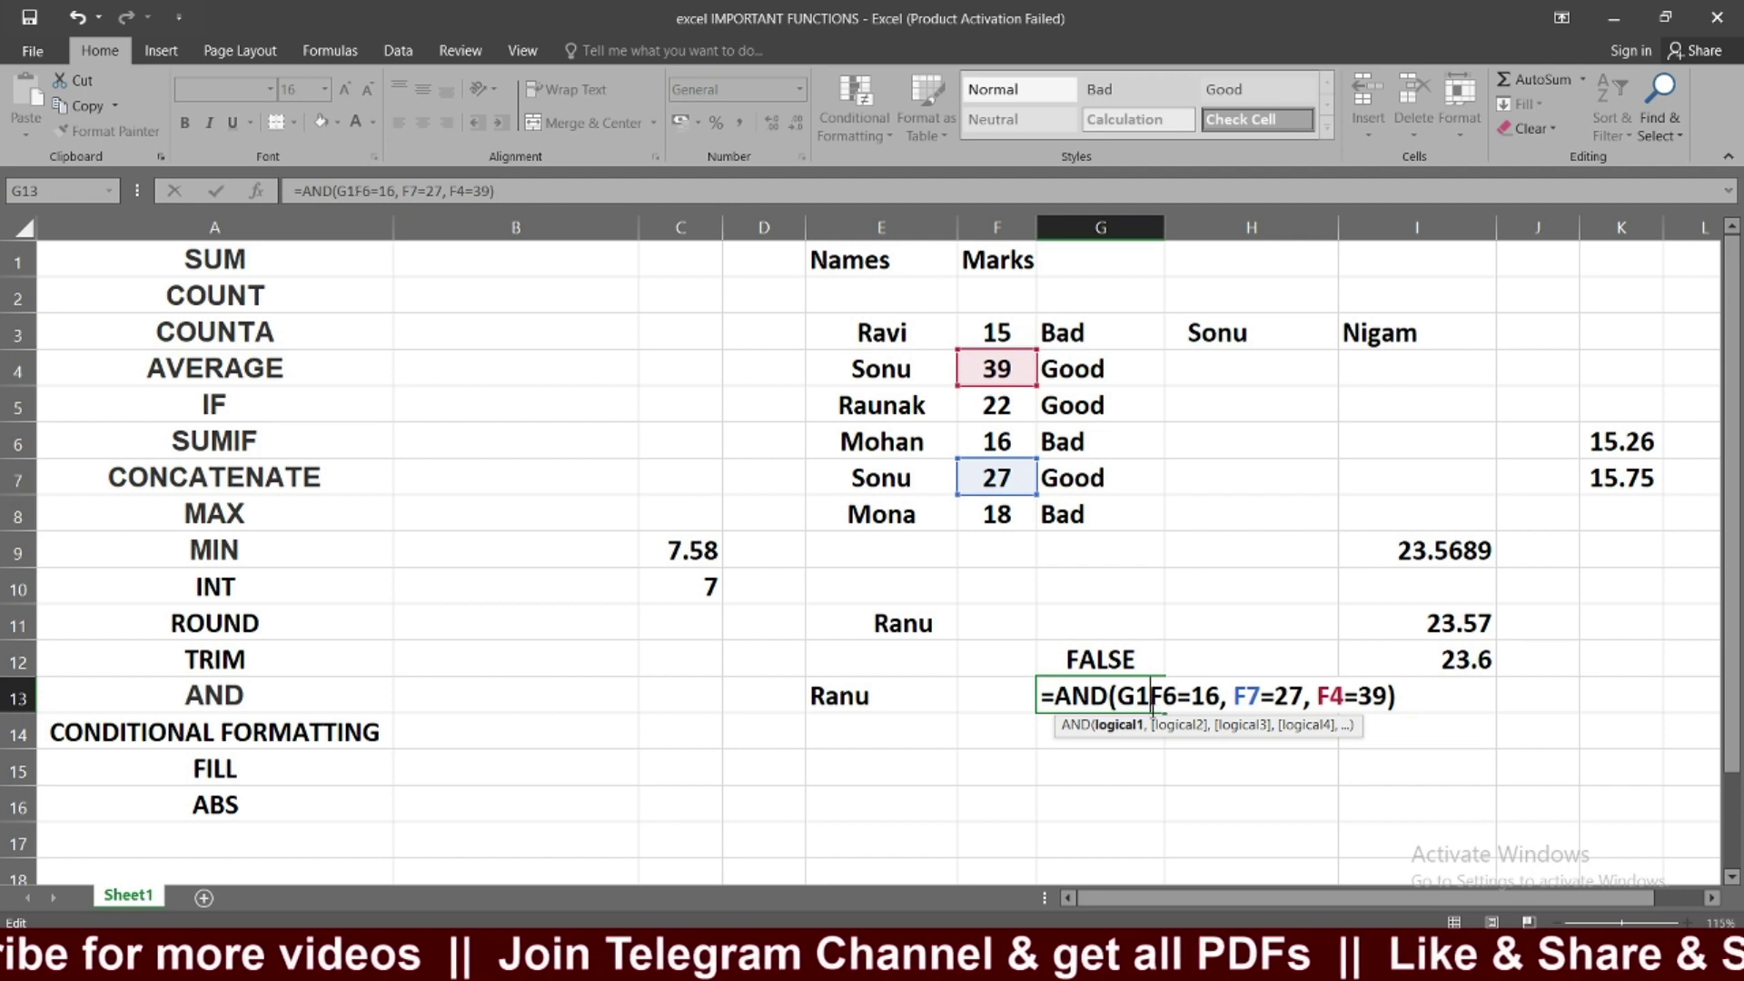
key(BackSpace)
key(BackSpace)
key(Return)
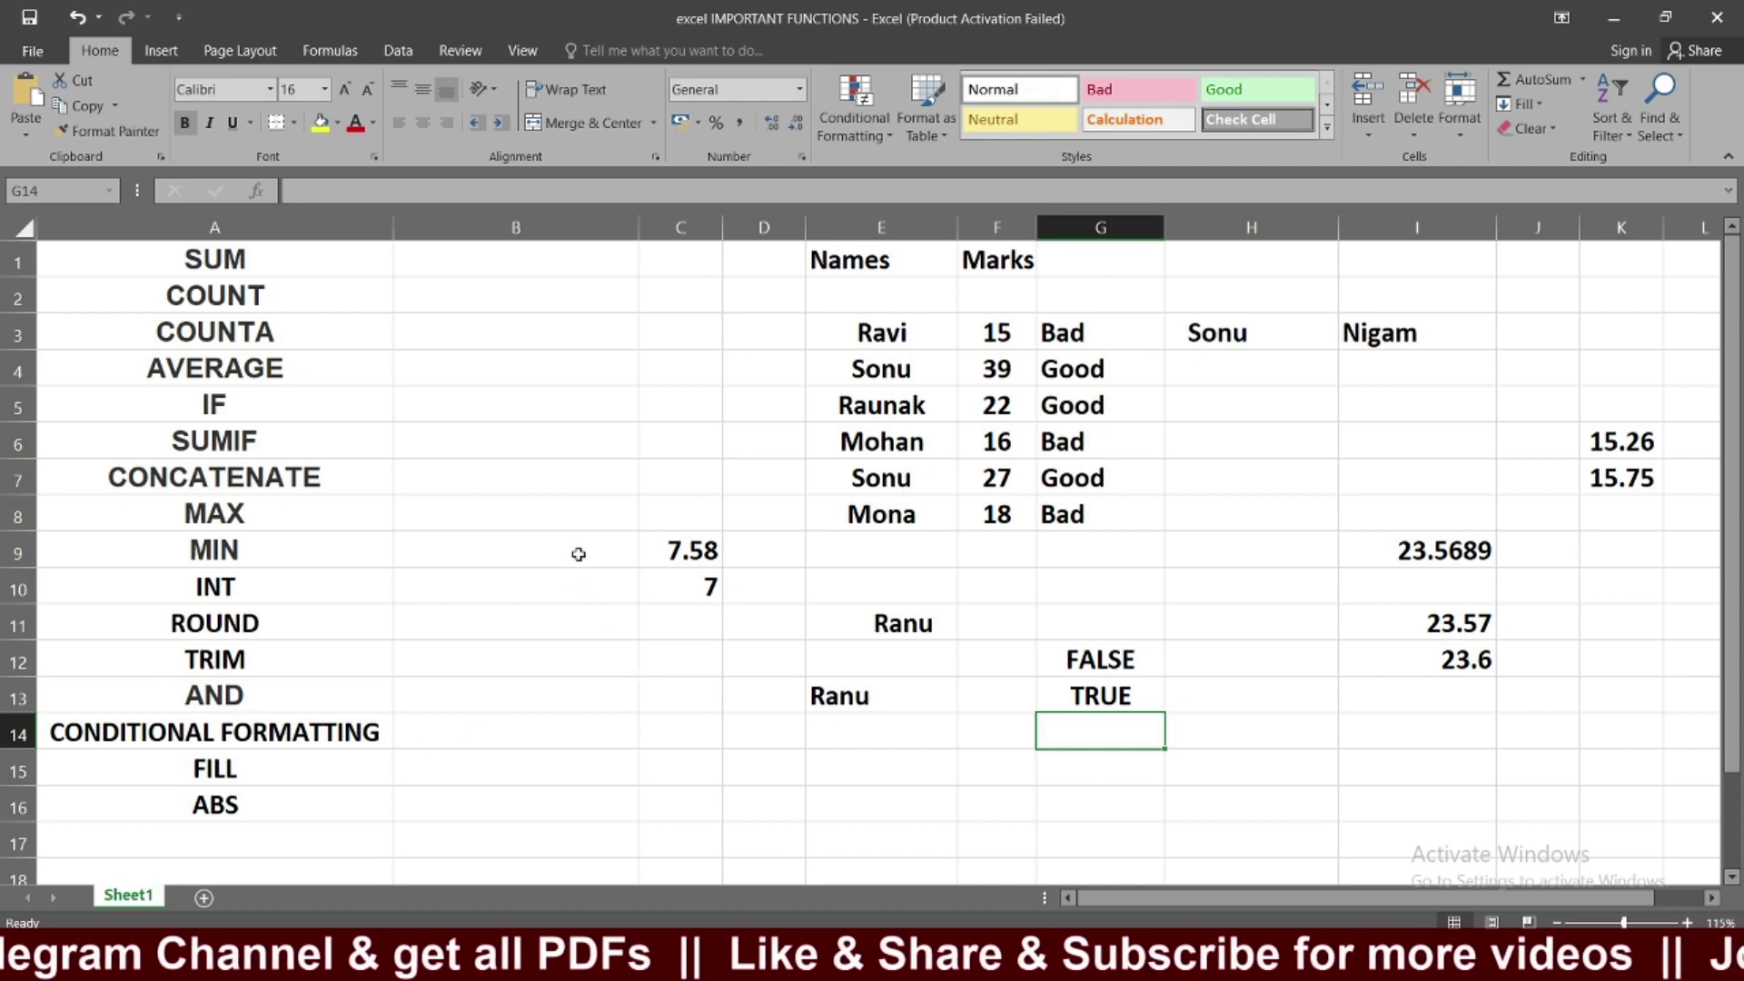
Step: Clear the old demo results from B9:J15
drag(582, 564, 1550, 745)
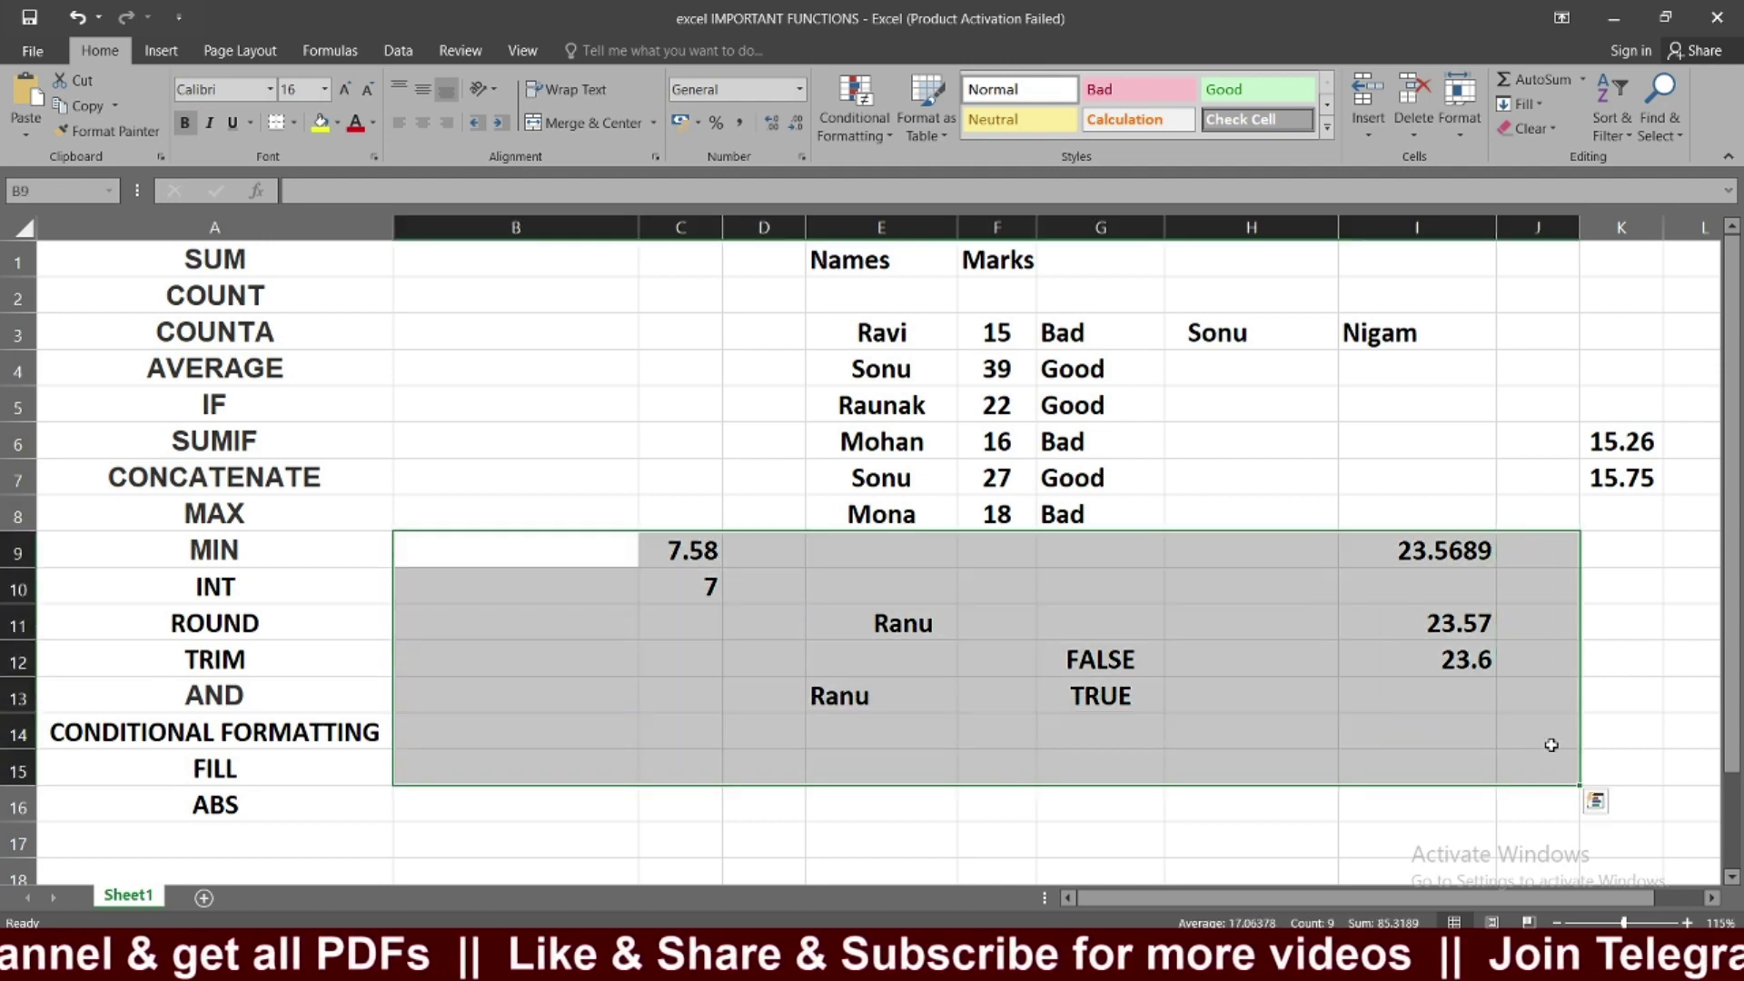
key(Delete)
click(716, 330)
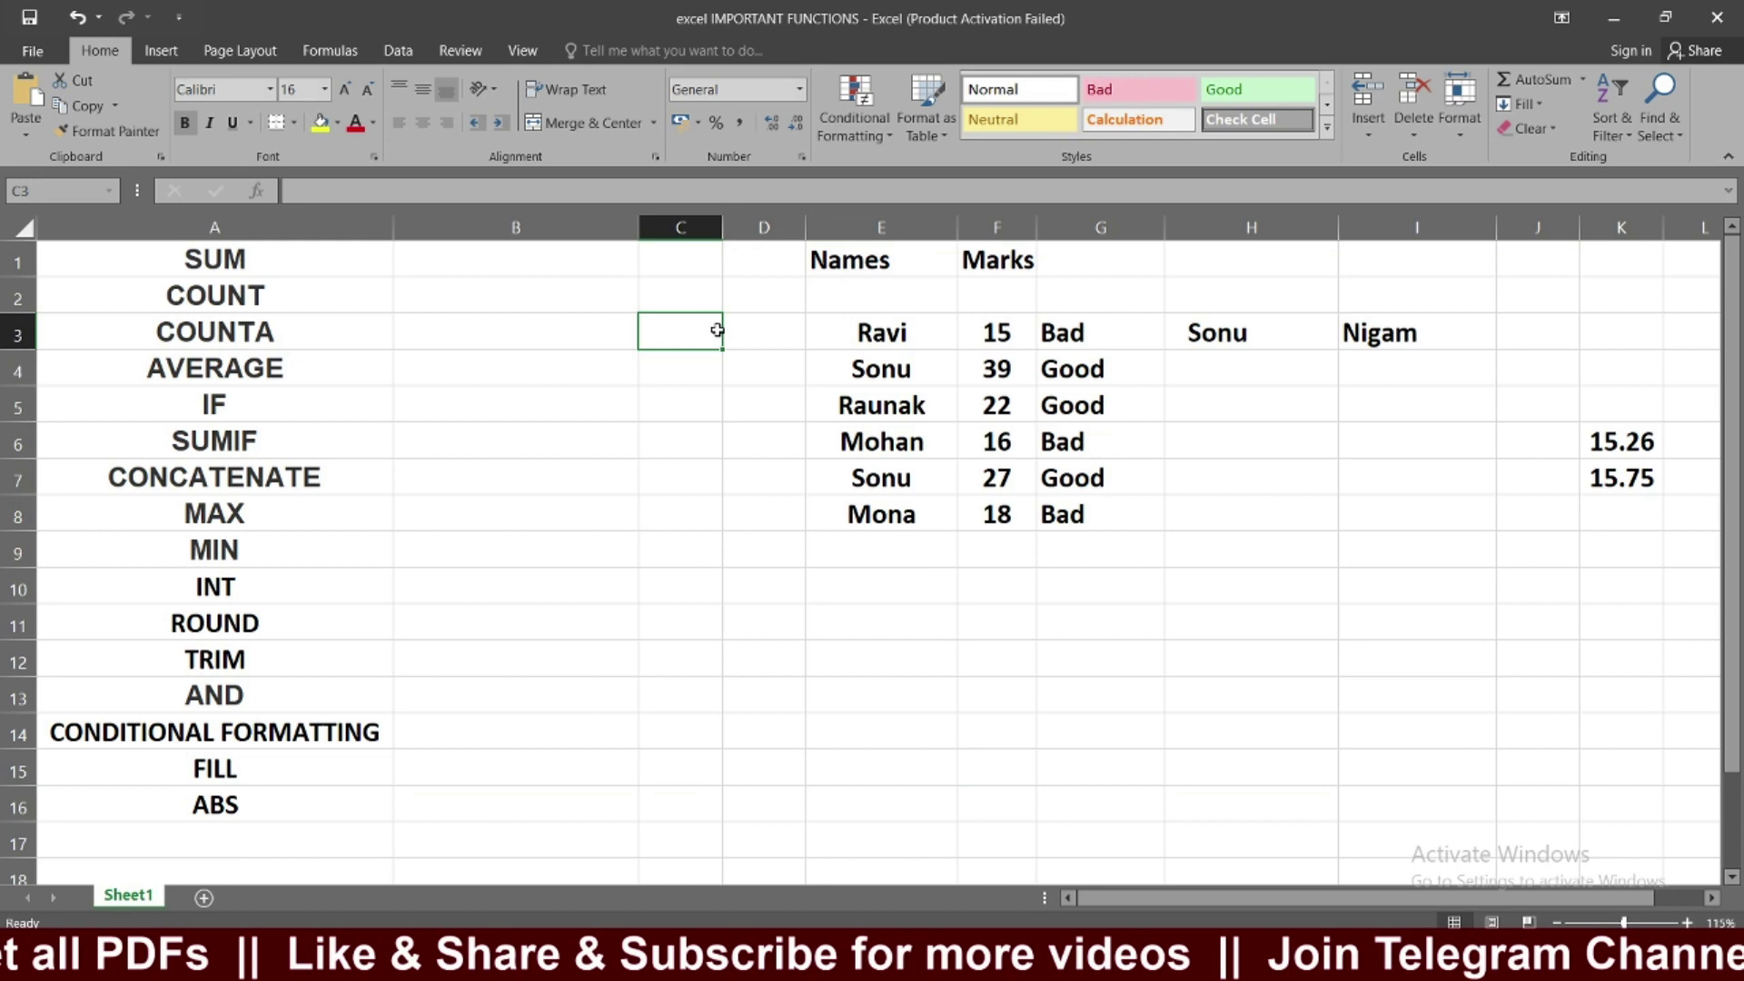
click(259, 727)
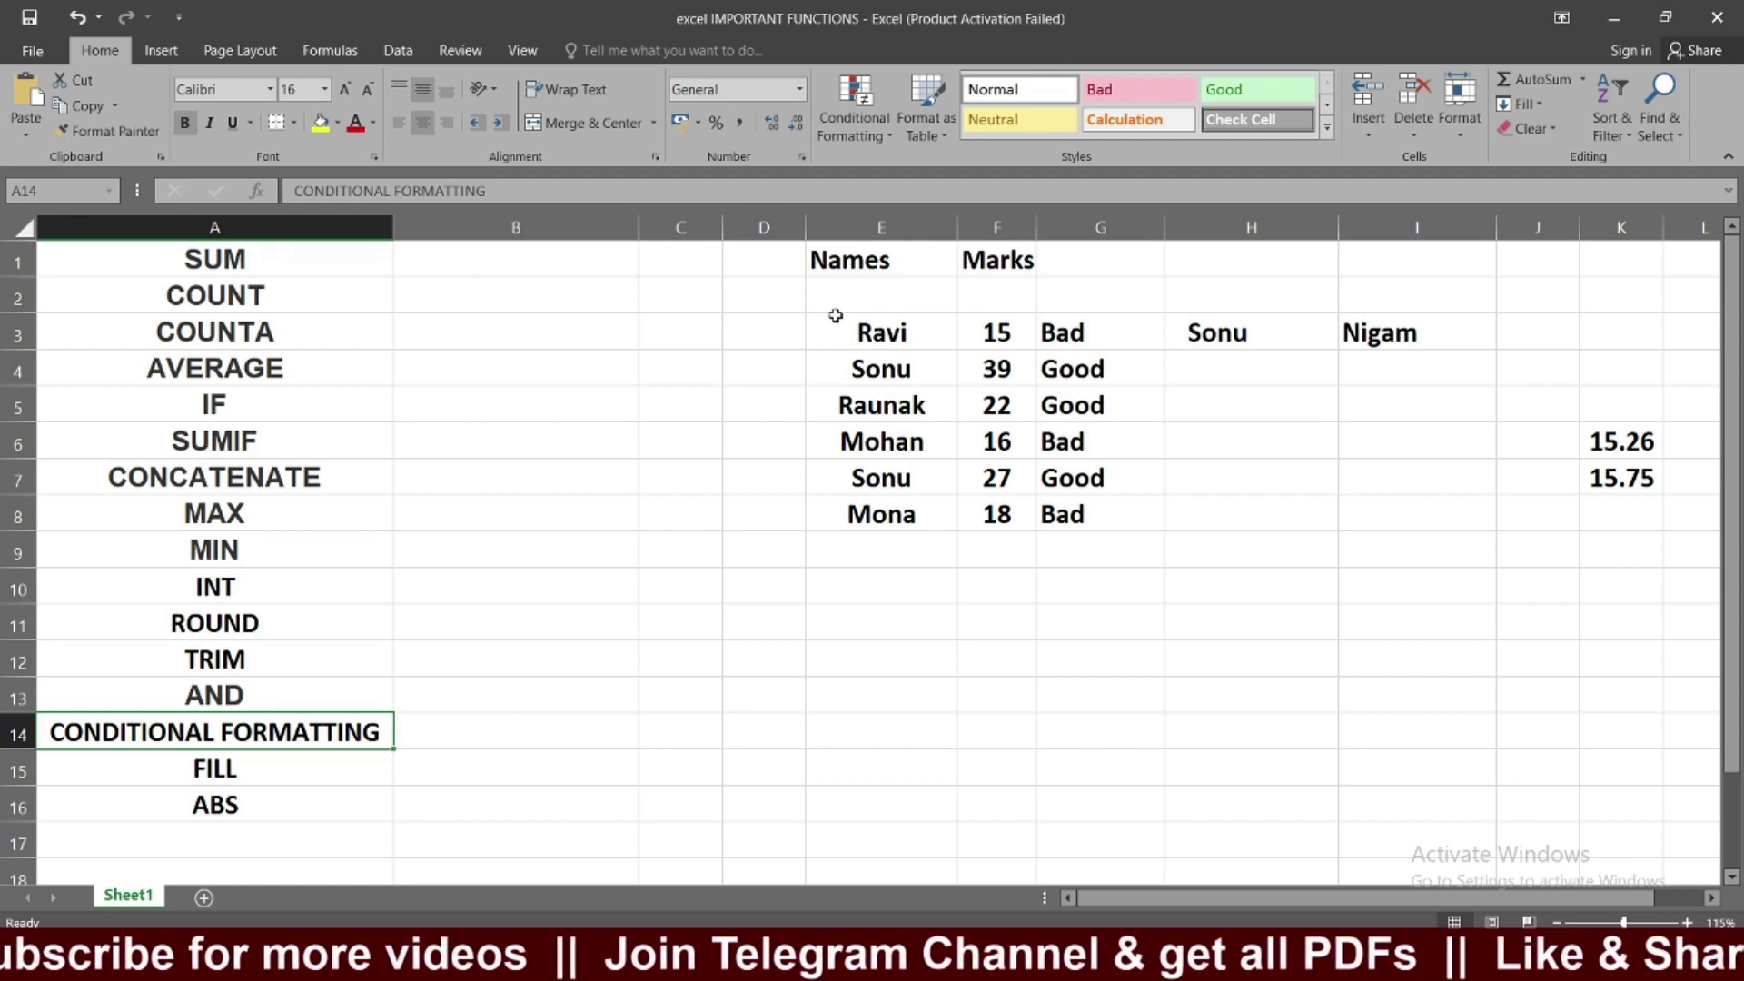
Step: Highlight duplicate values in E3:F8 with green fill and dark green text
drag(834, 315, 996, 514)
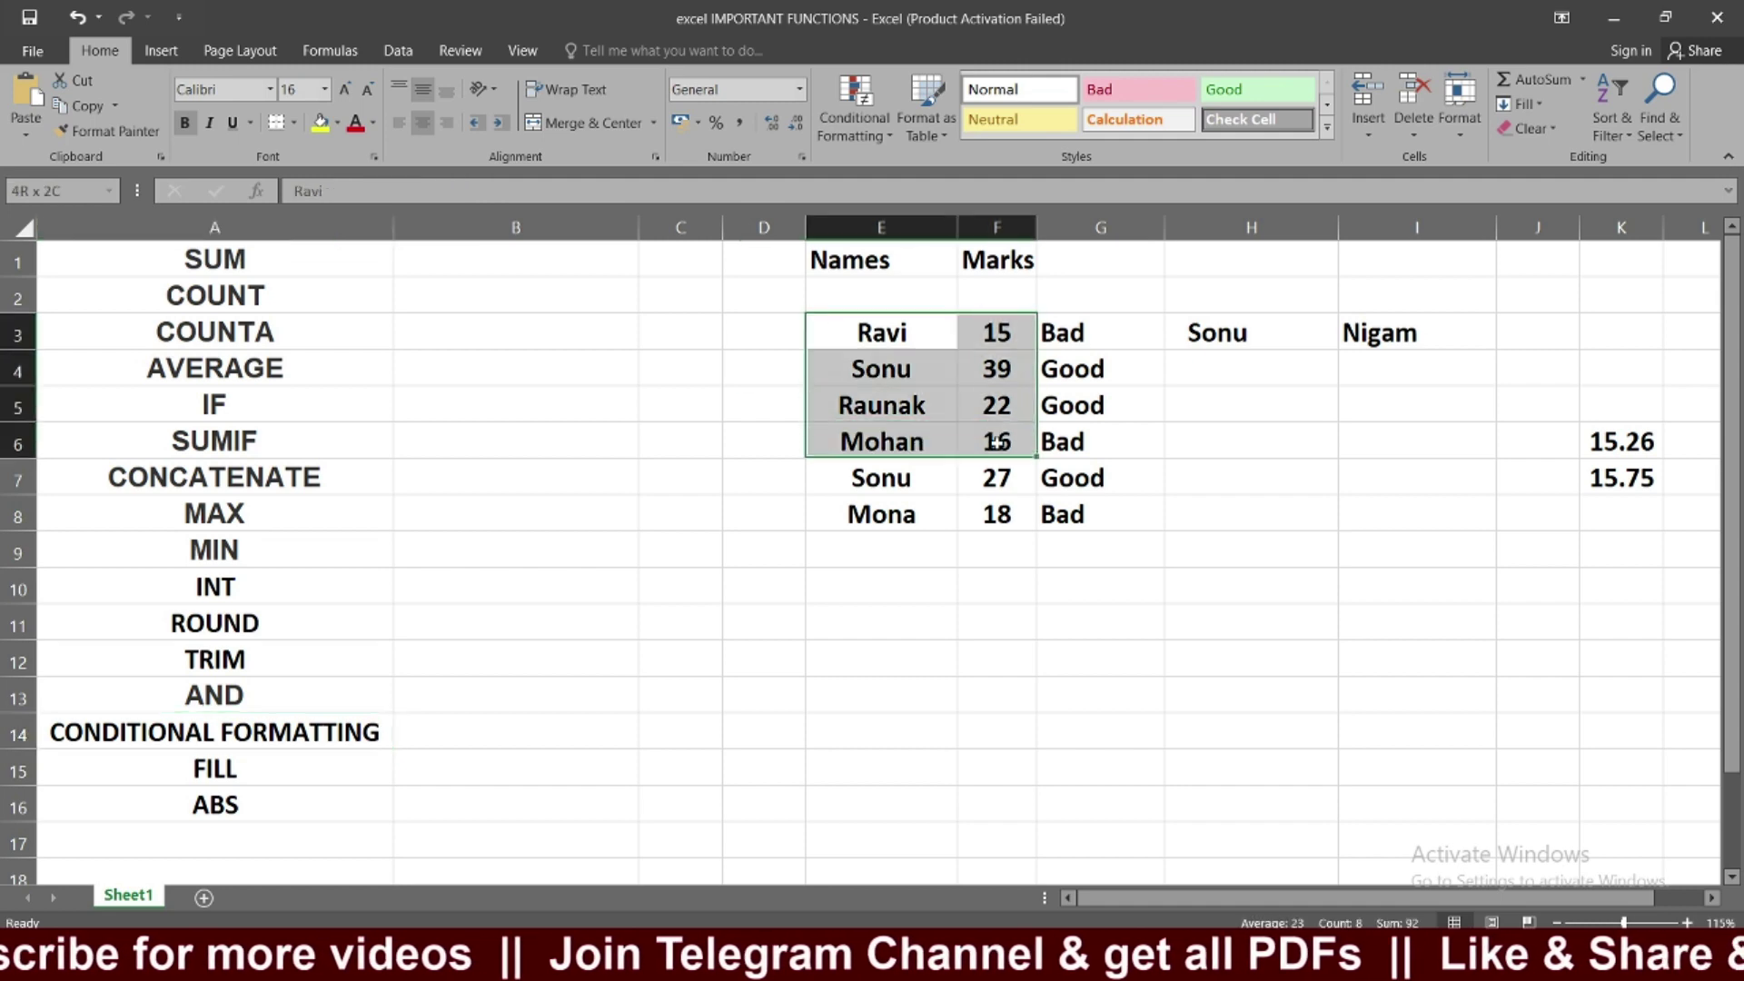
click(864, 133)
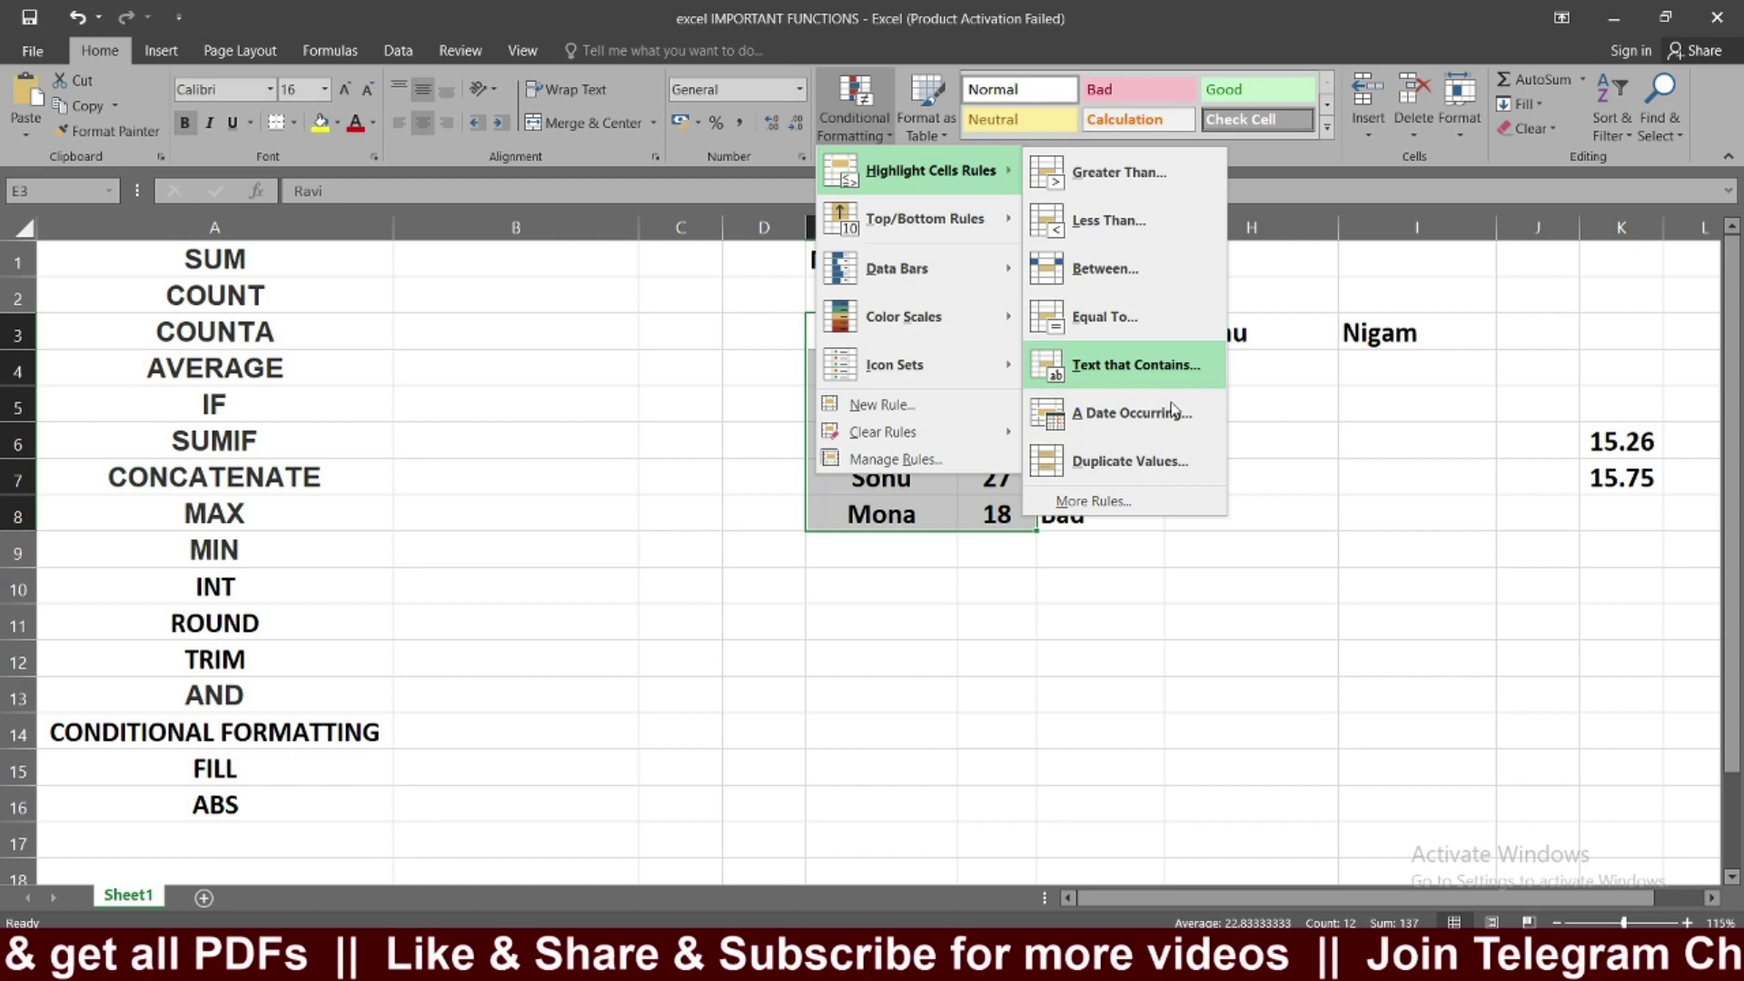
click(1131, 461)
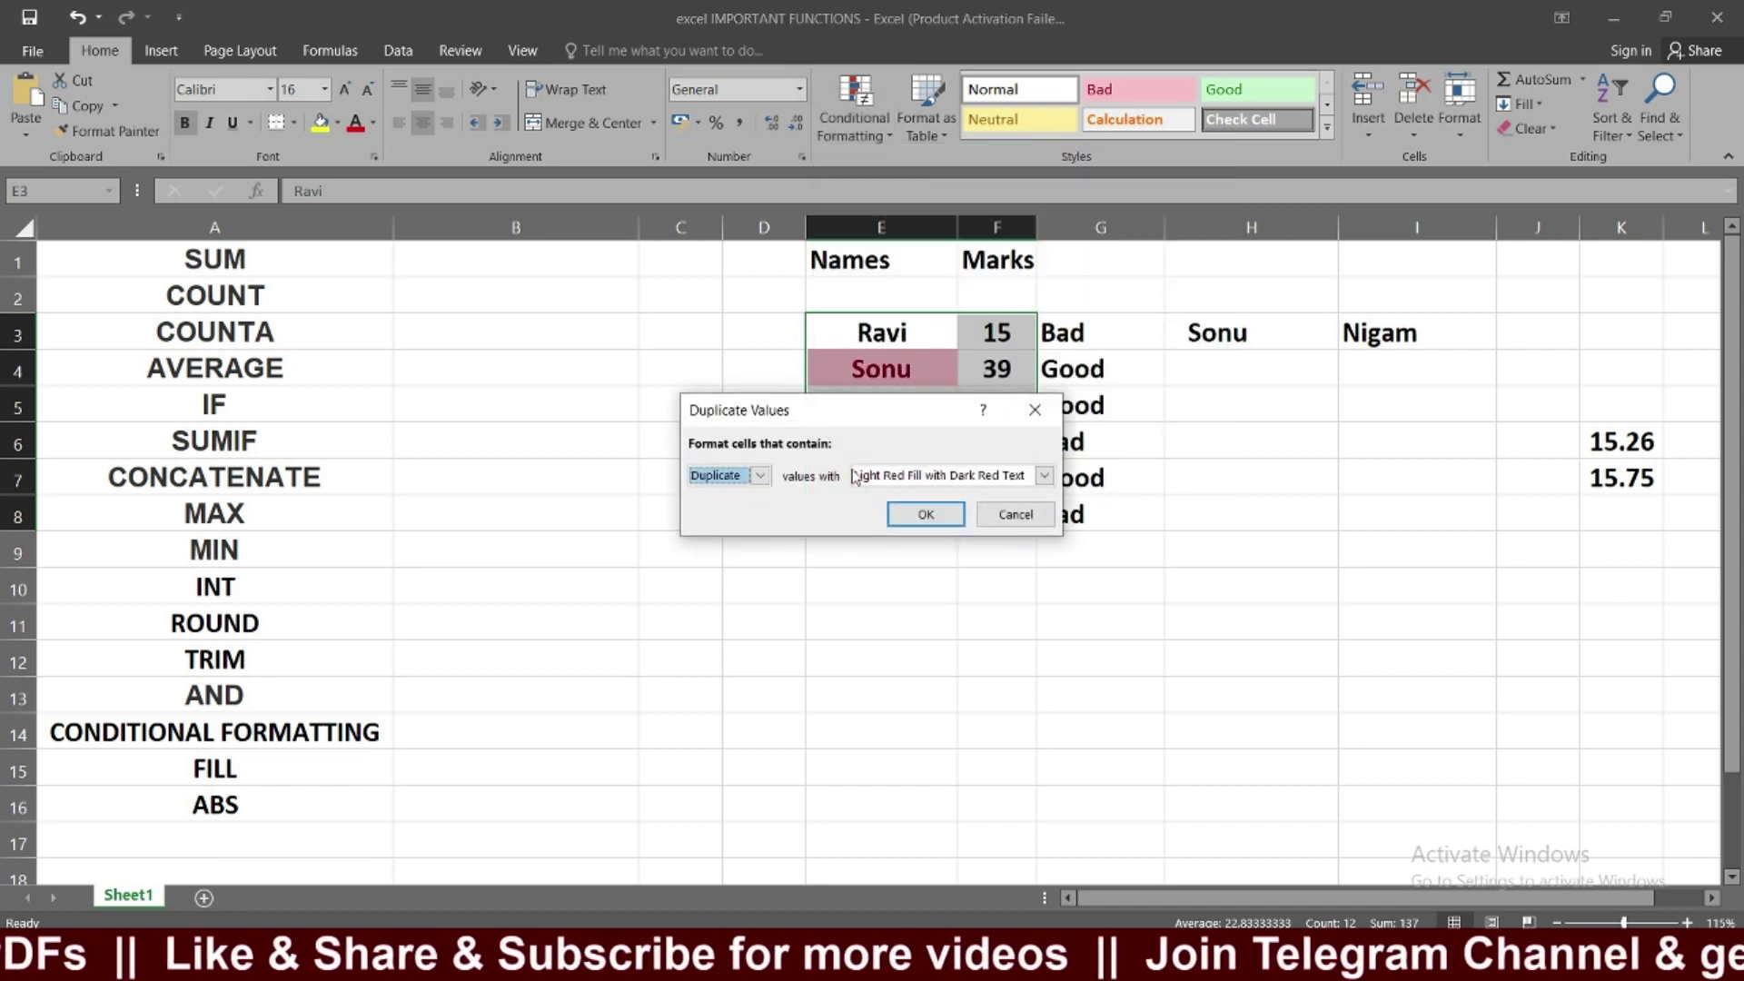
click(1047, 475)
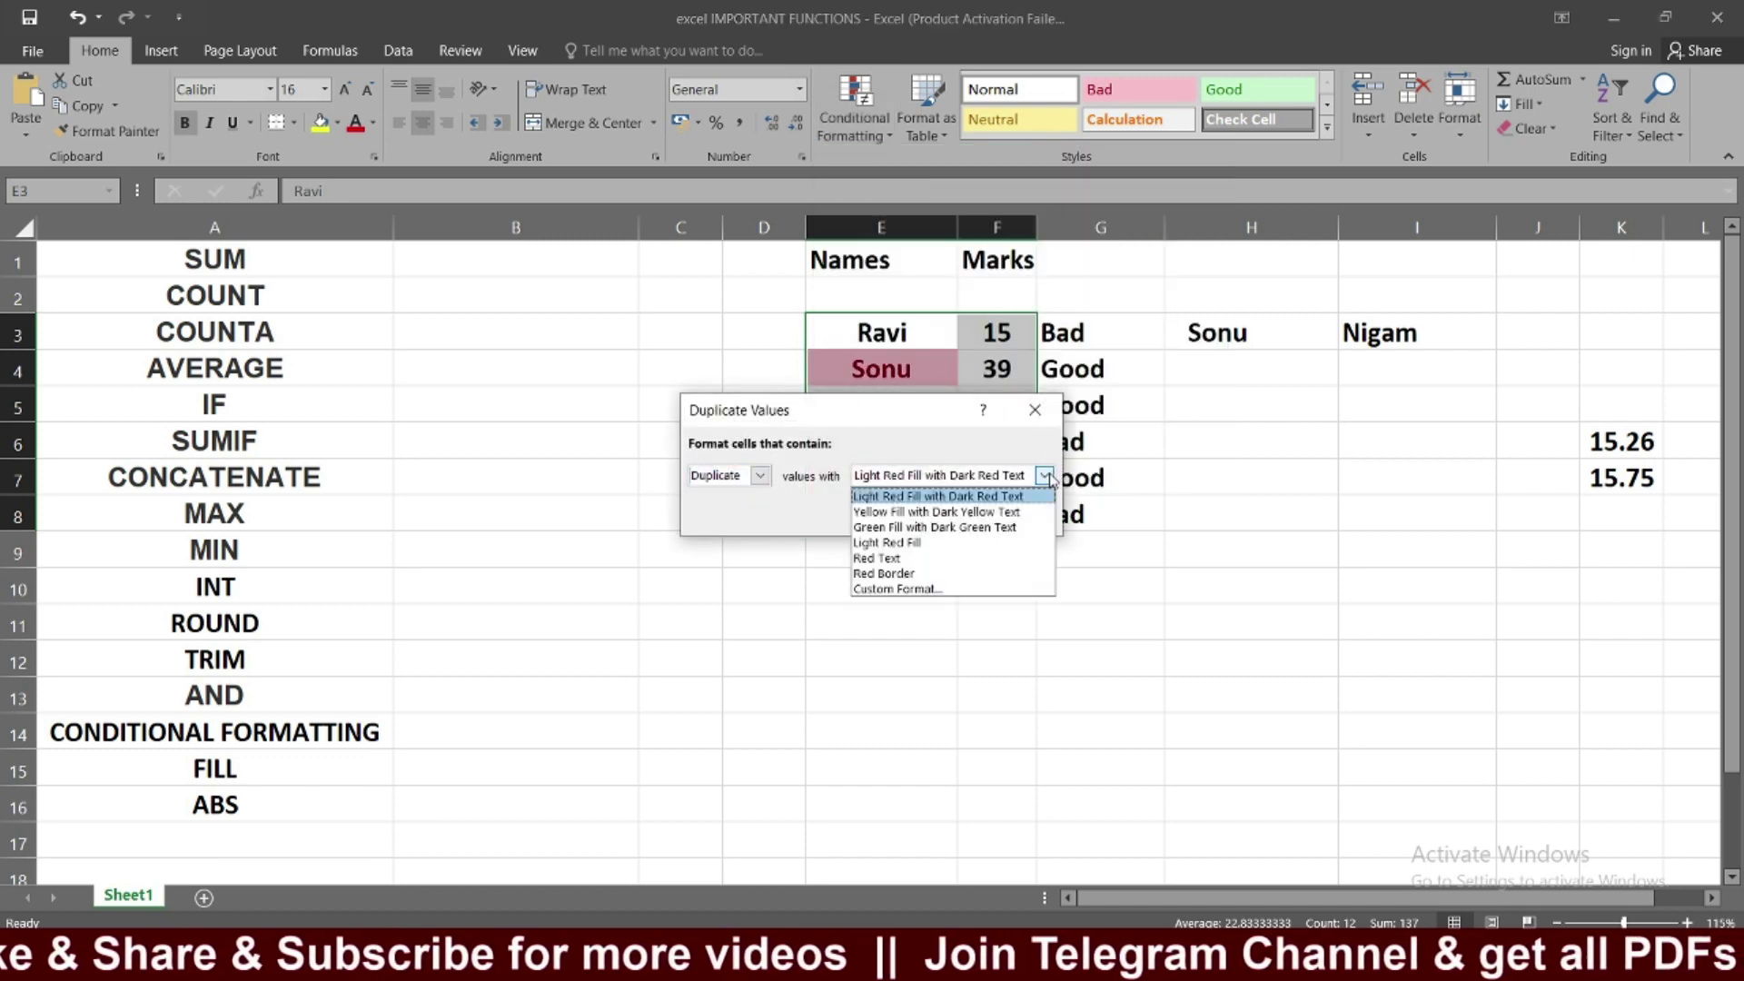
click(955, 528)
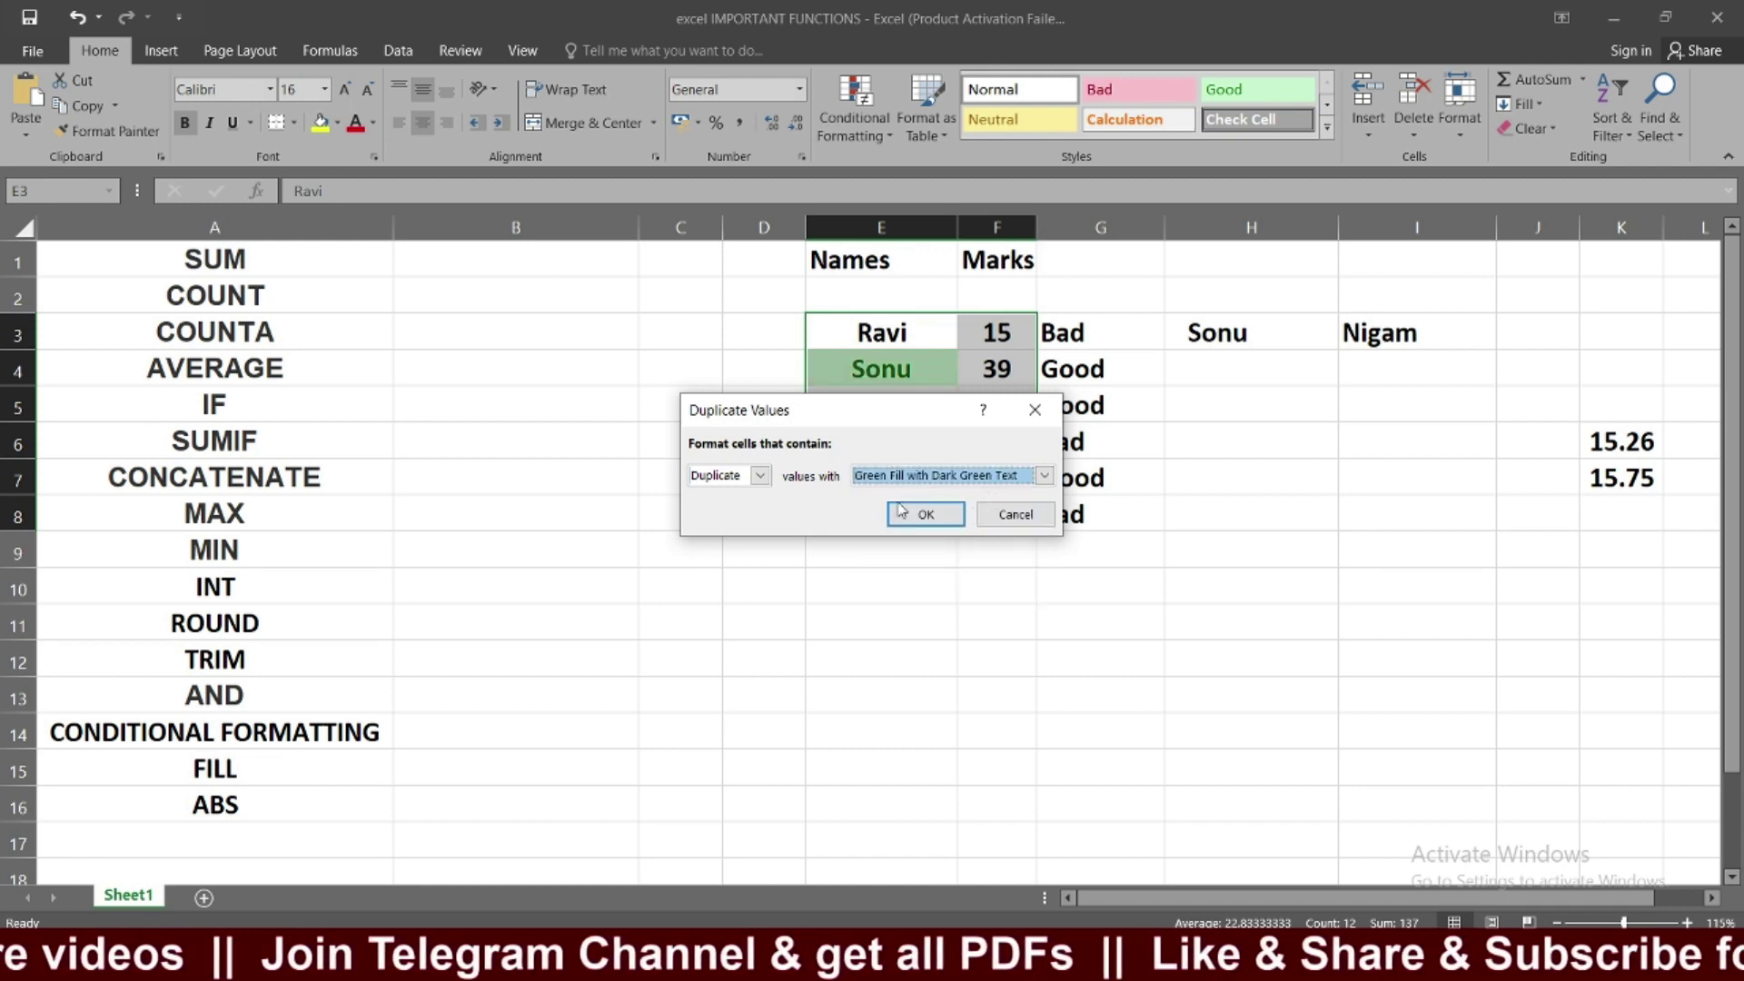
click(944, 519)
click(999, 625)
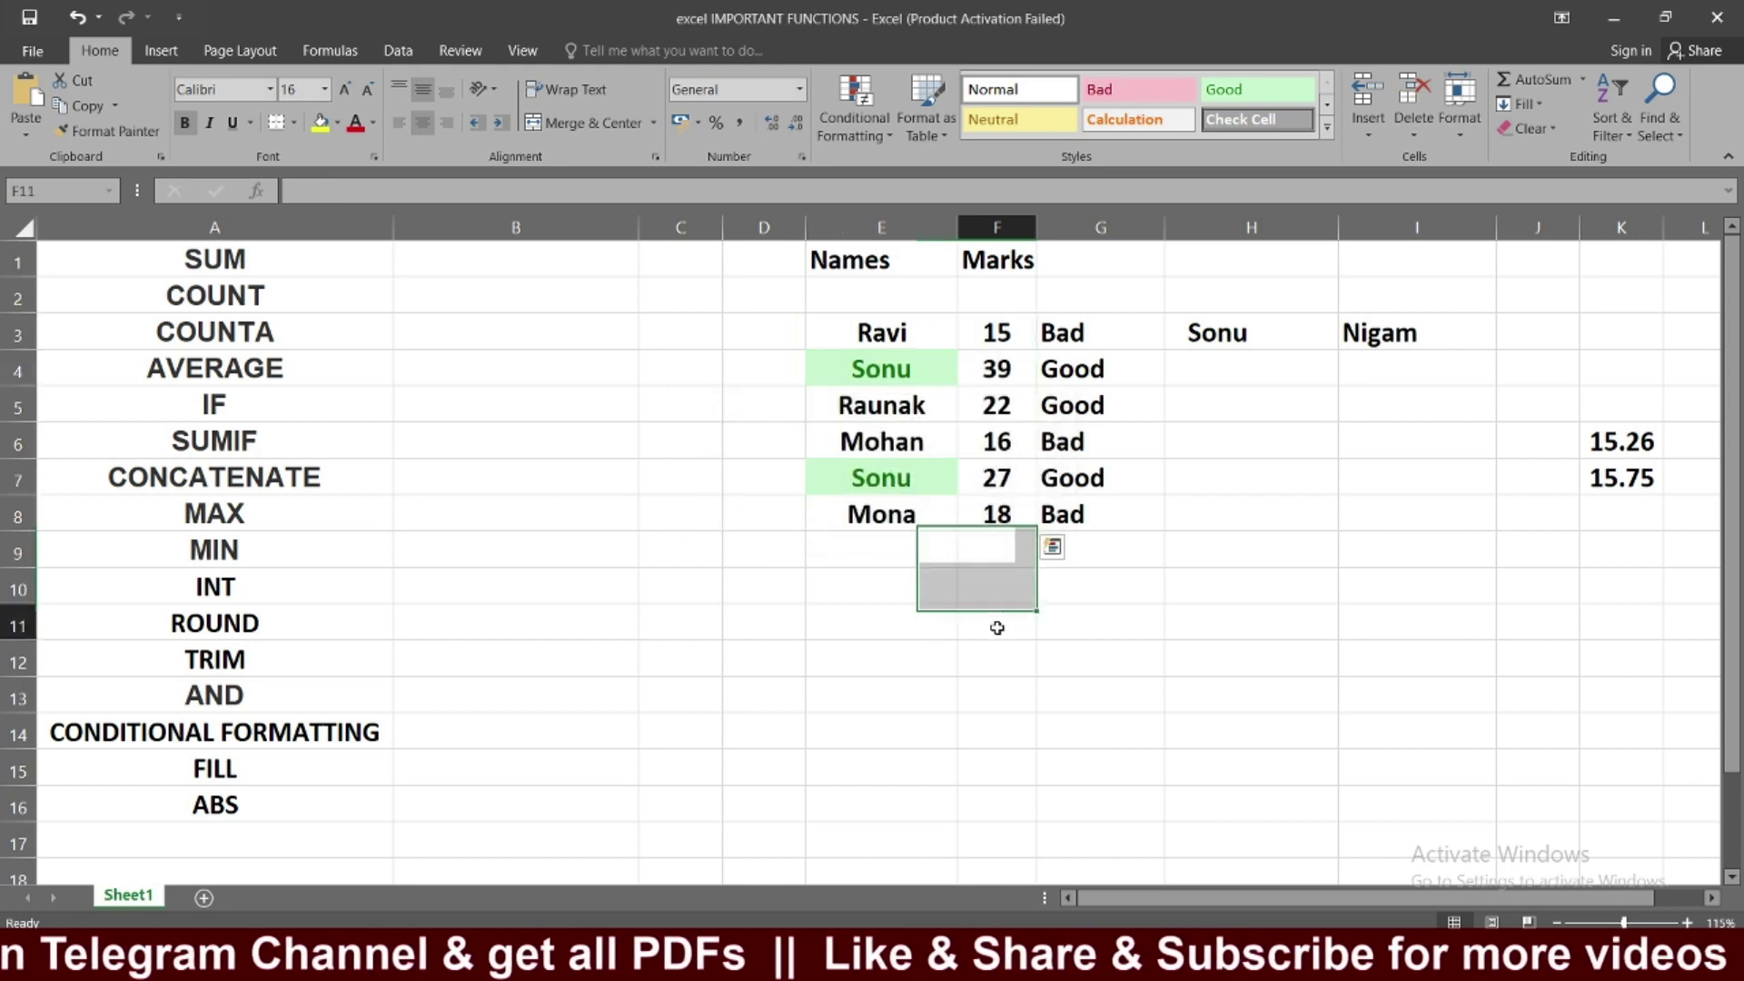
click(905, 361)
click(893, 479)
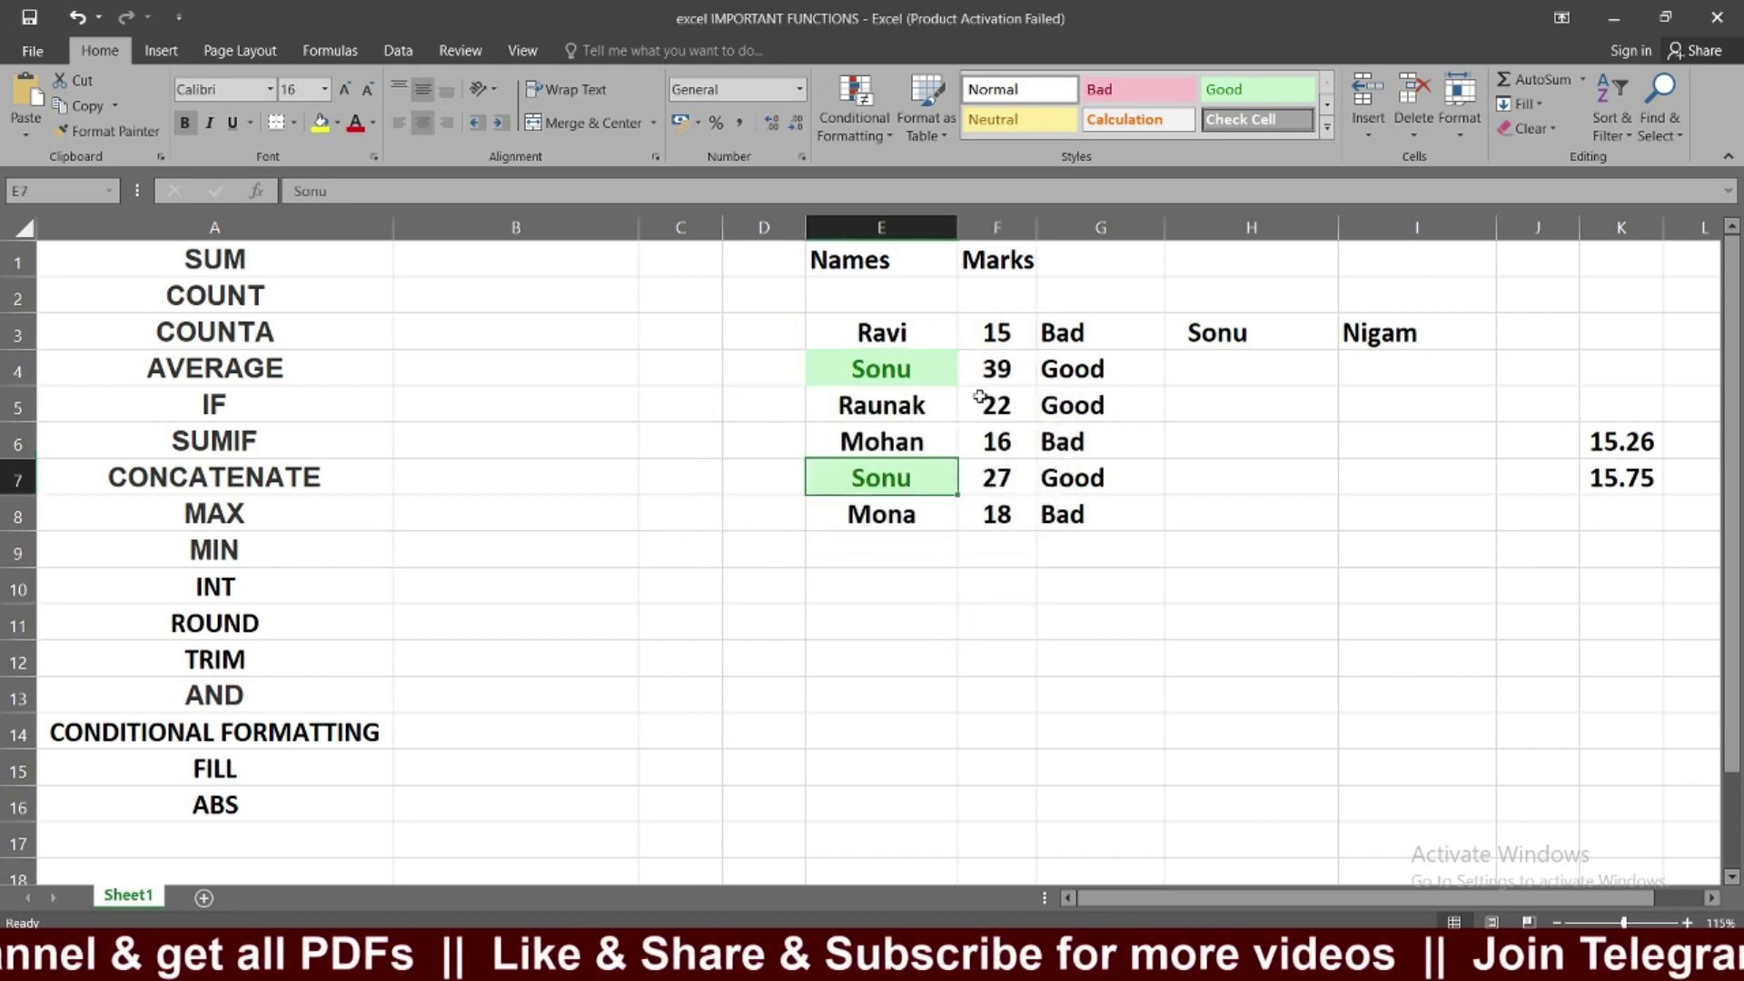
mouse_move(820, 336)
mouse_down()
mouse_move(911, 383)
mouse_move(1002, 524)
mouse_up()
click(876, 122)
mouse_move(930, 171)
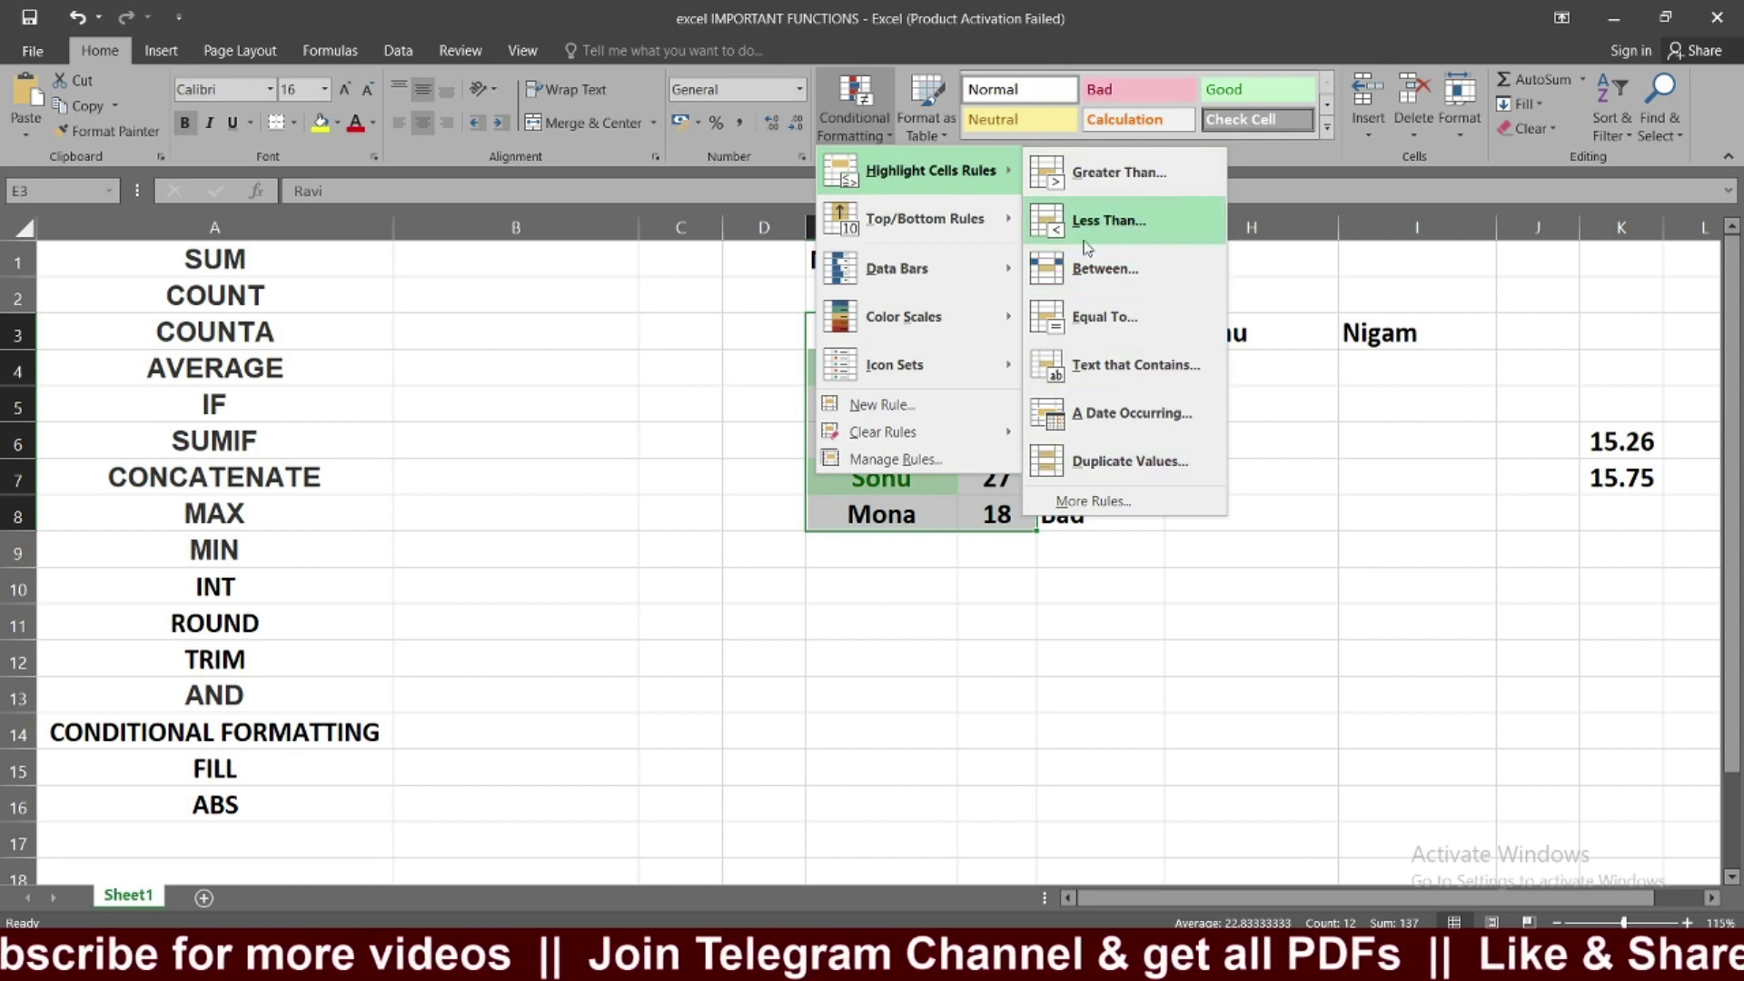
Step: Apply a Greater Than 30 rule with yellow fill and dark yellow text
click(1085, 178)
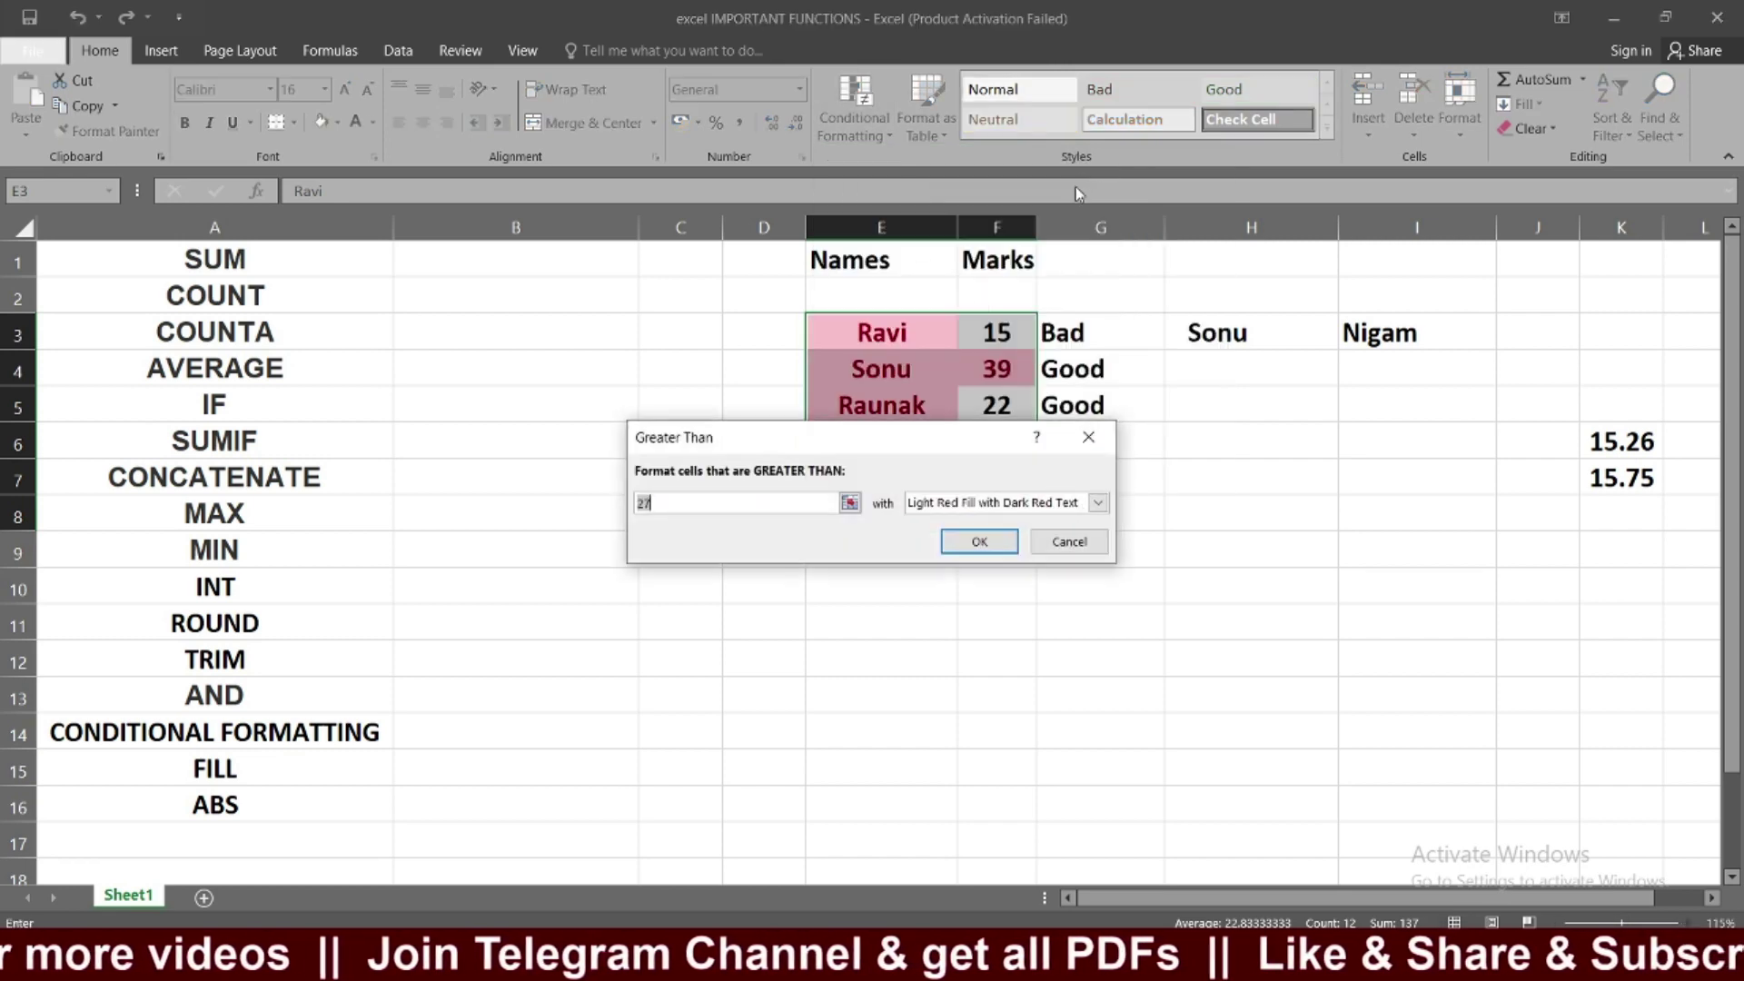
key(BackSpace)
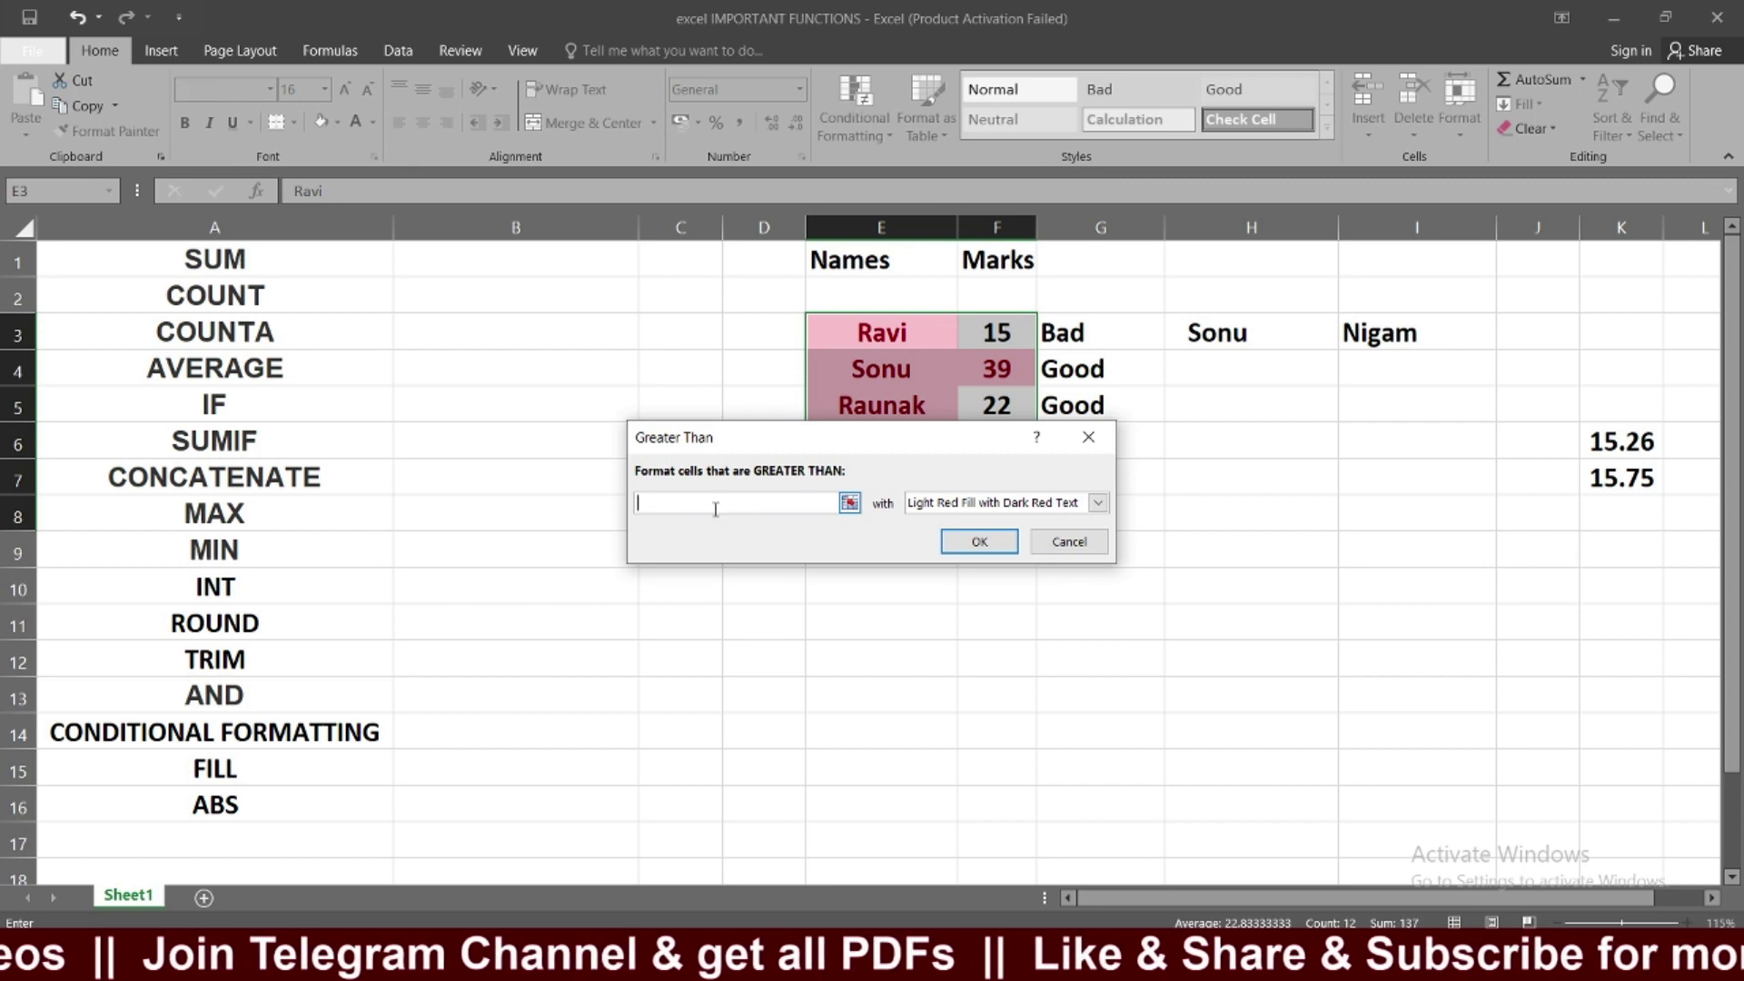
text(30)
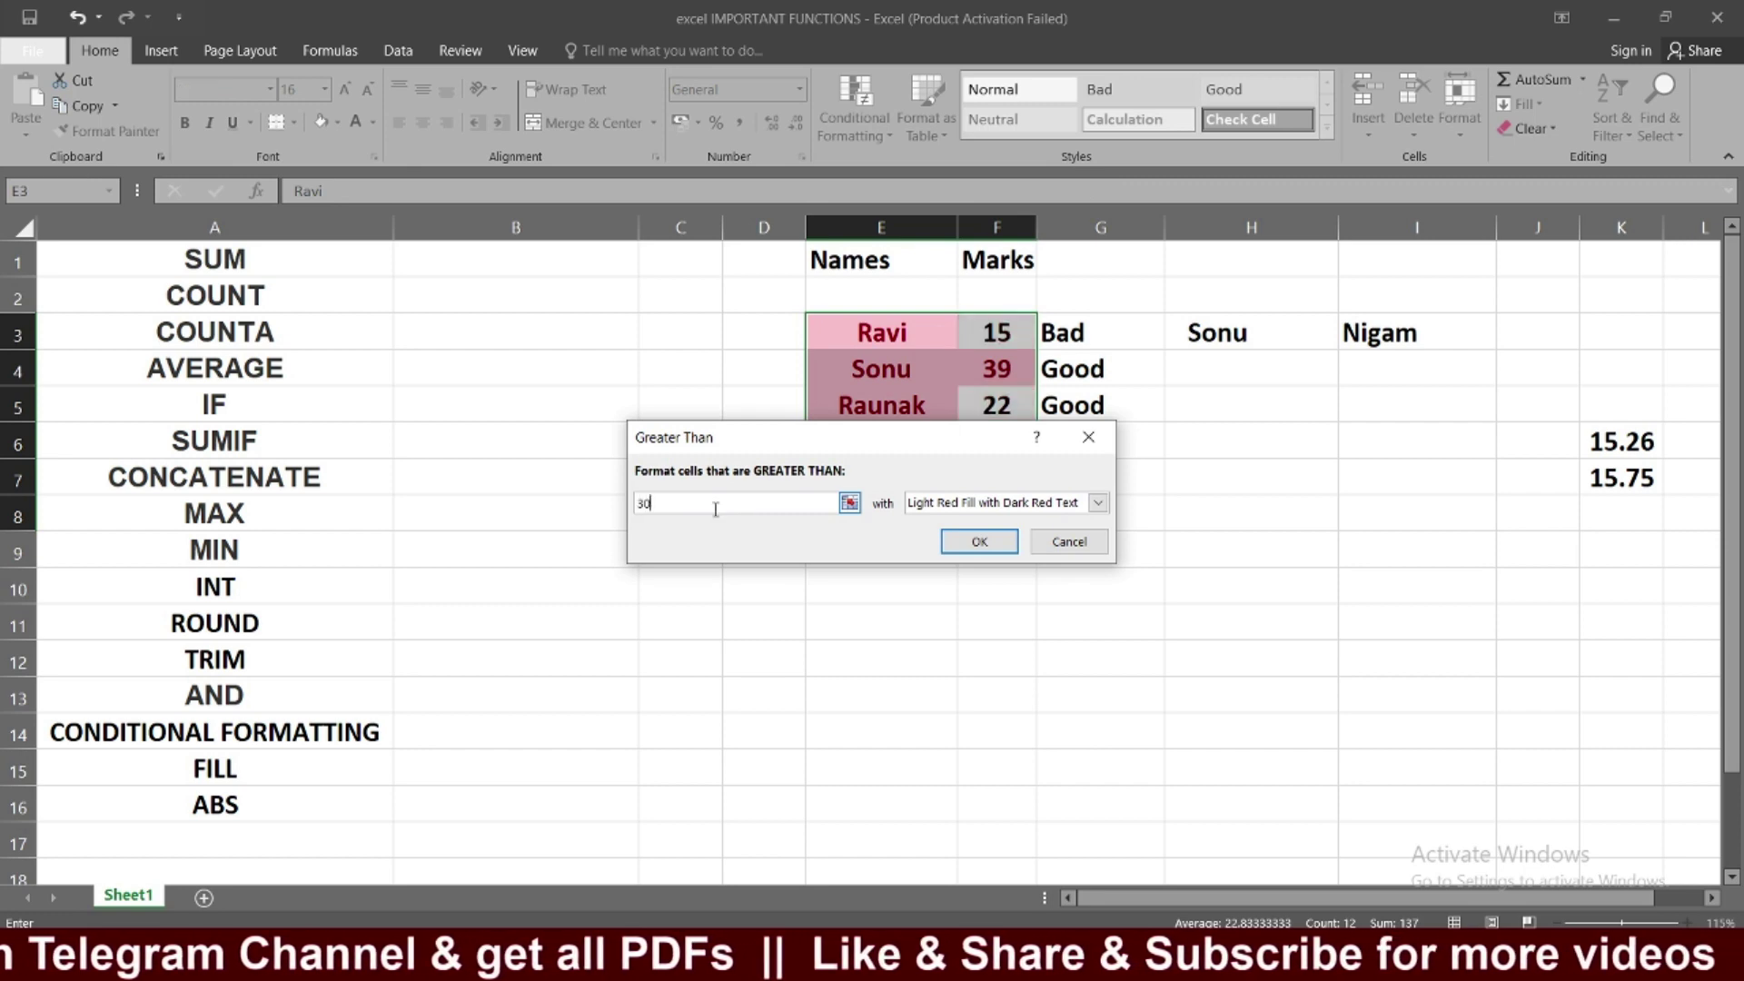
click(1098, 503)
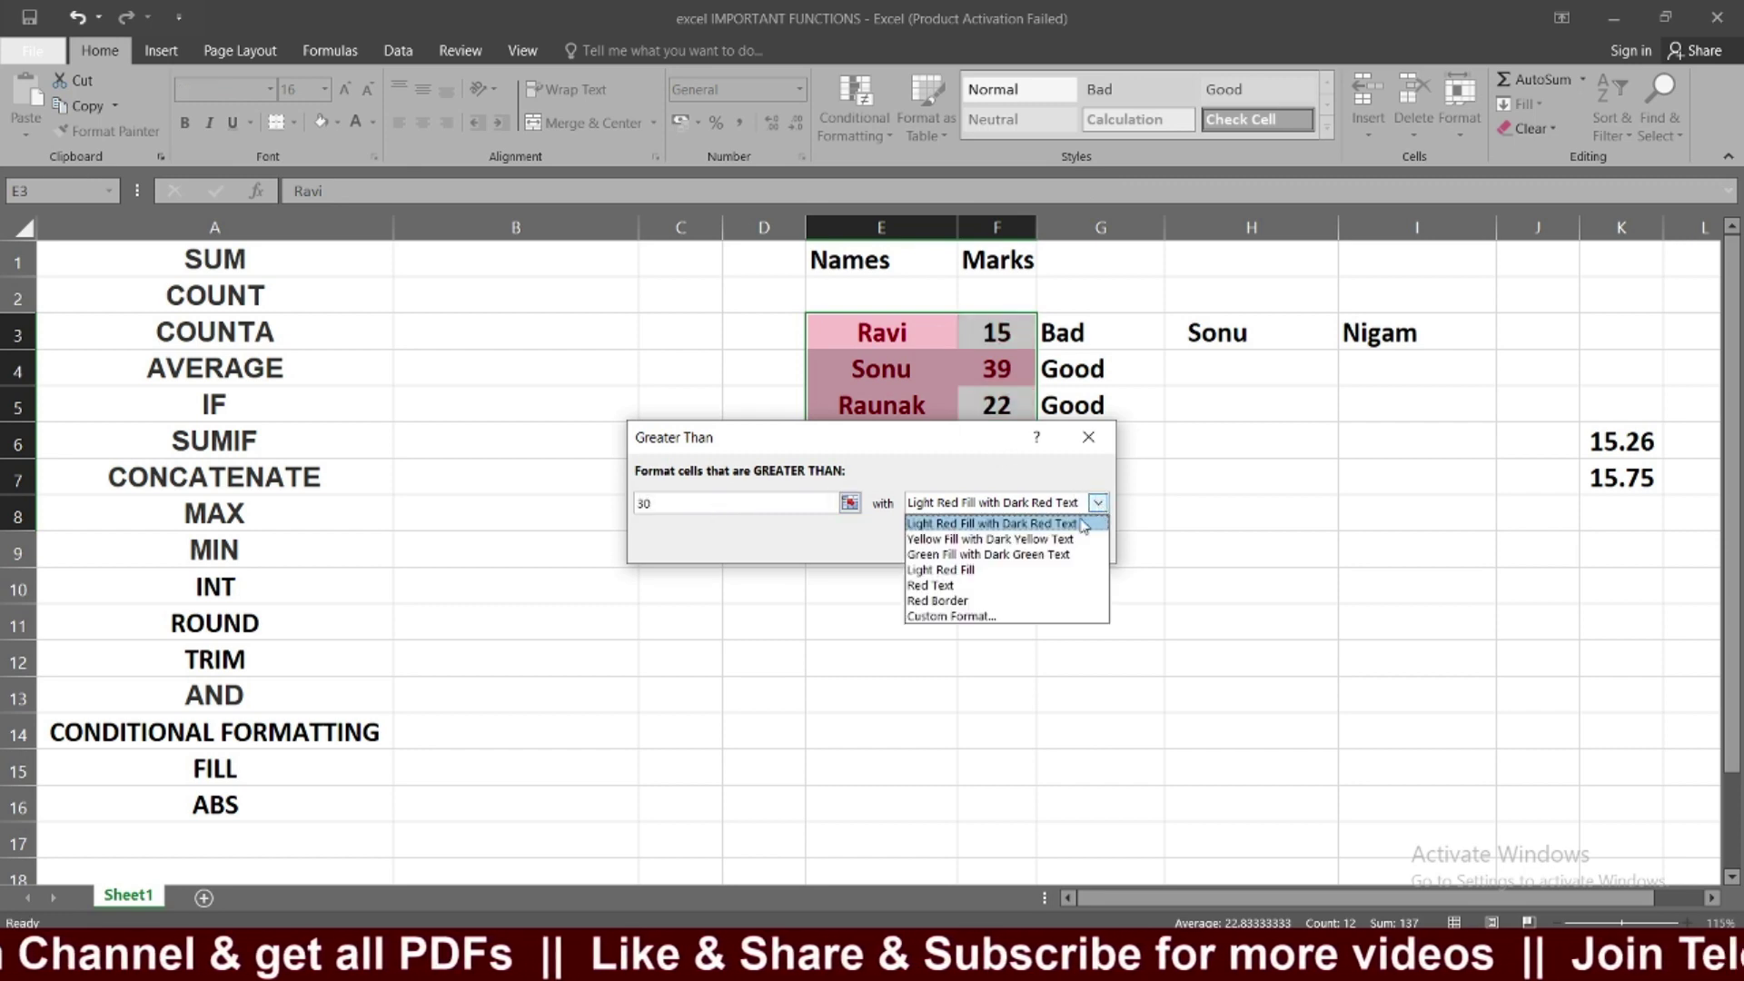
click(977, 539)
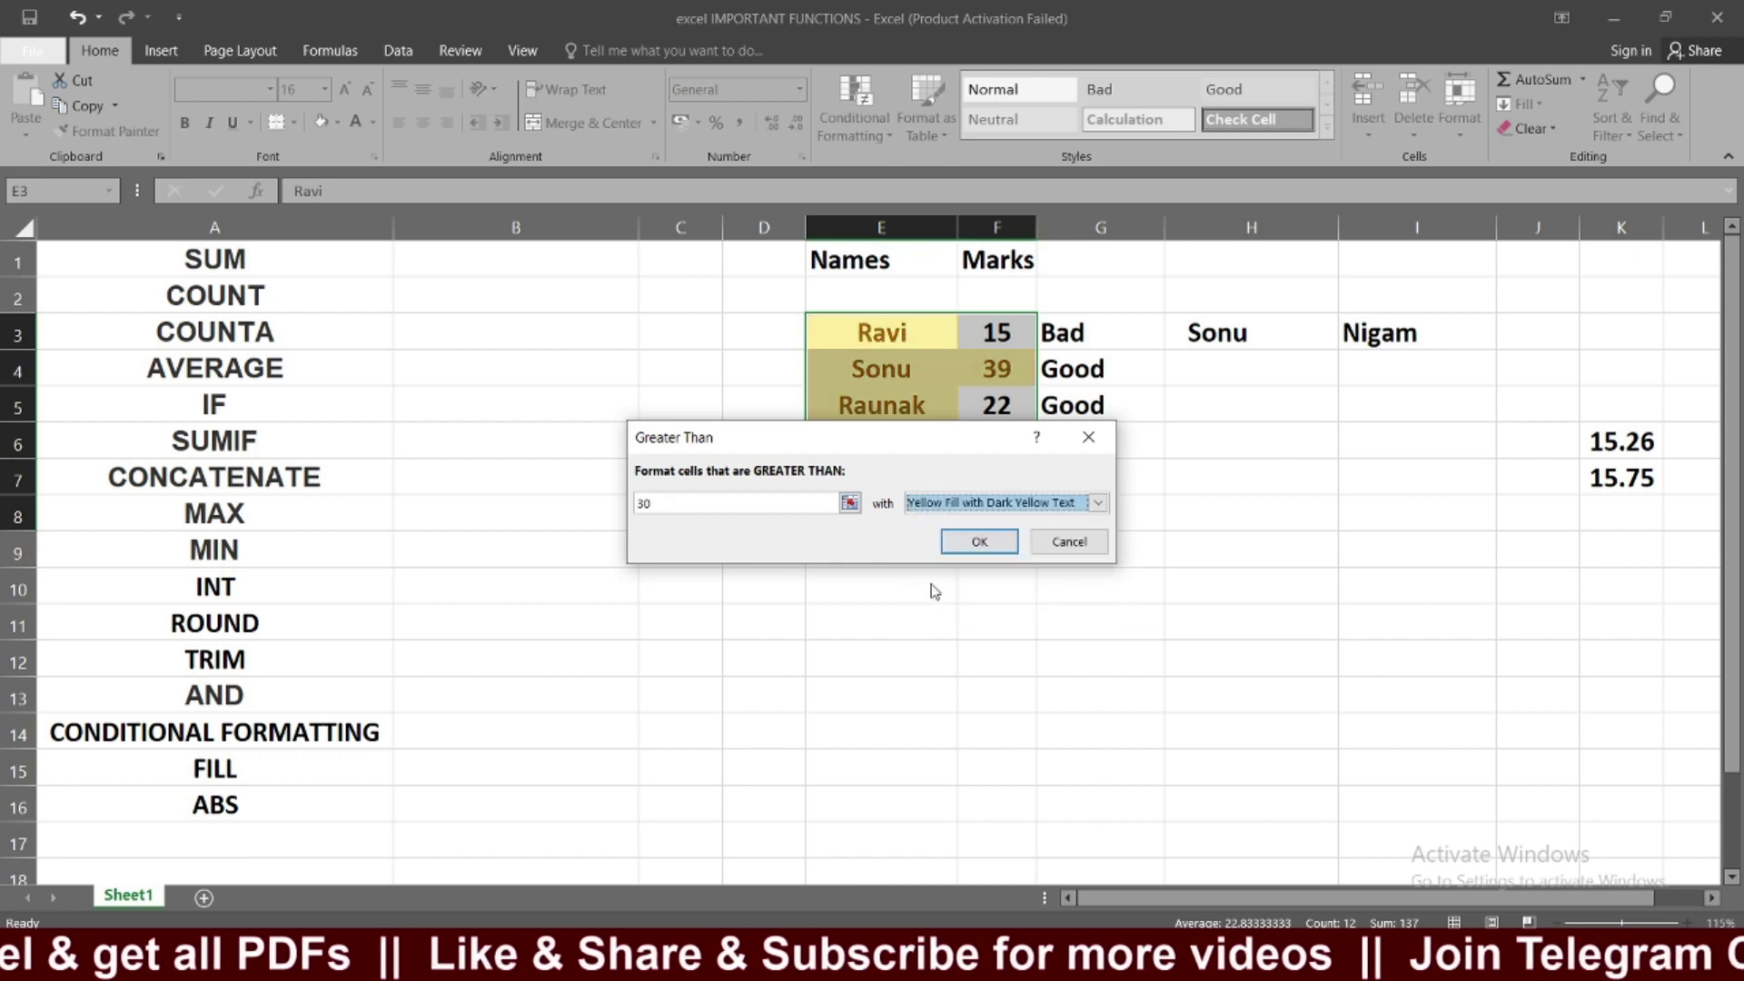
click(979, 542)
click(949, 660)
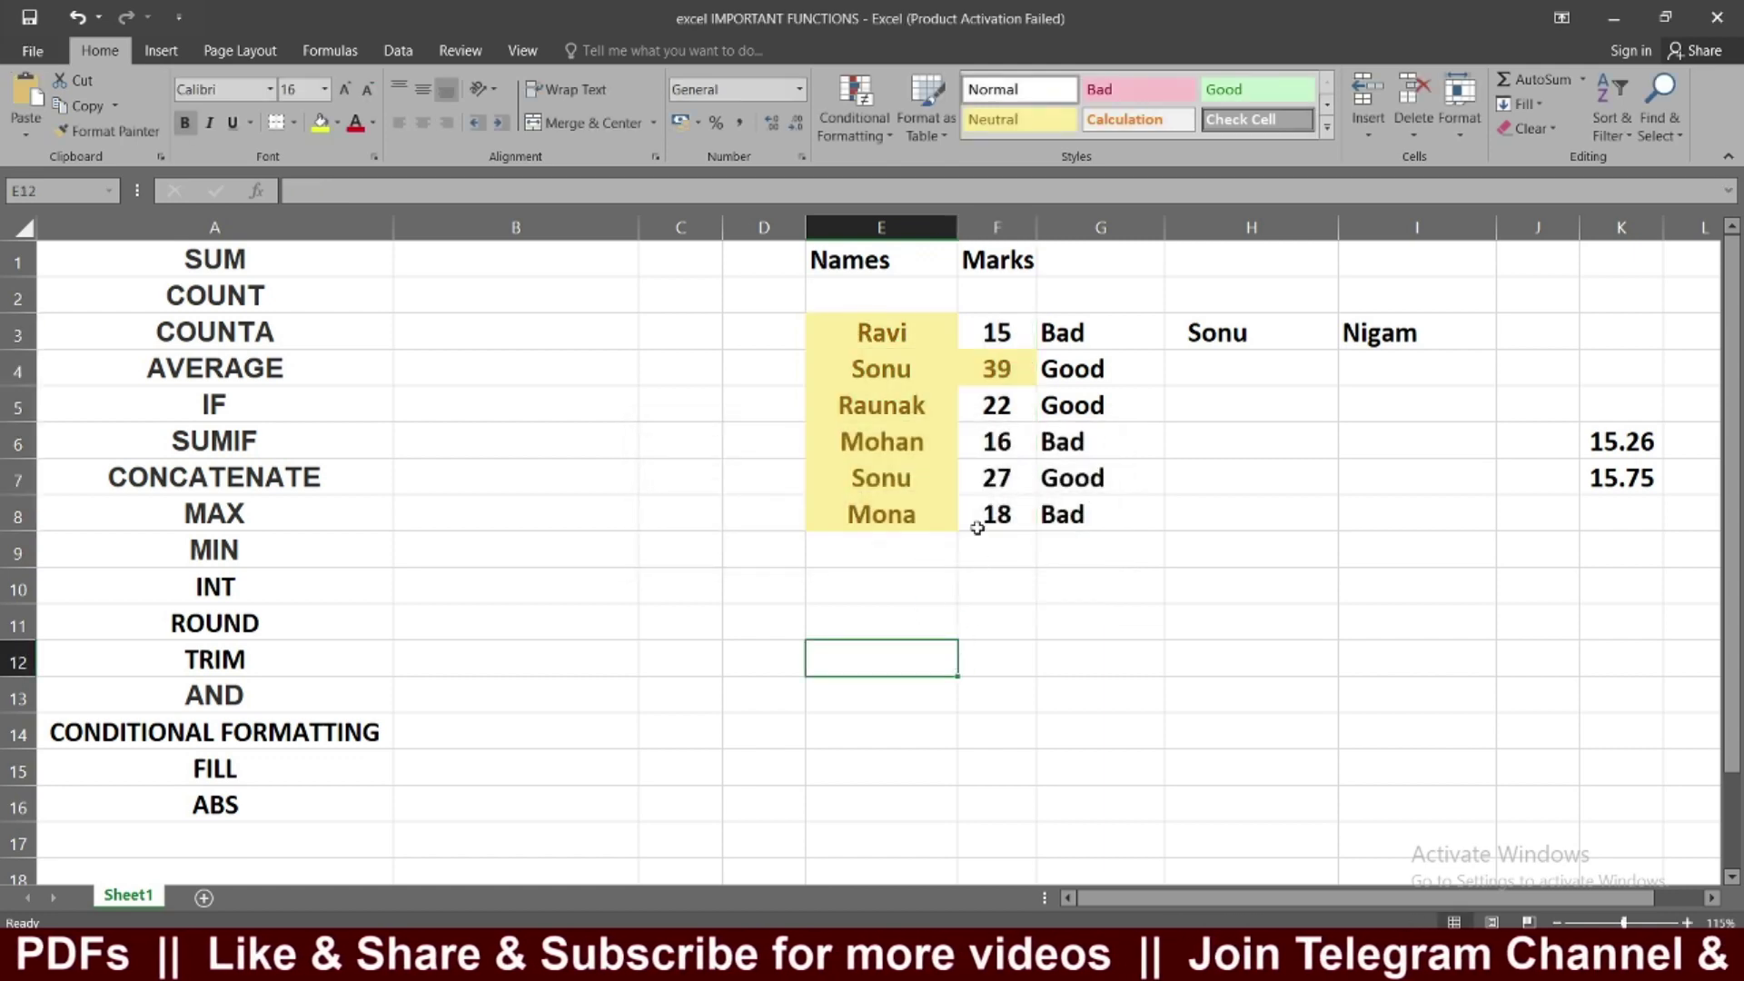
Step: Check the yellow-highlighted cells and select the marks F3:F8
click(1006, 368)
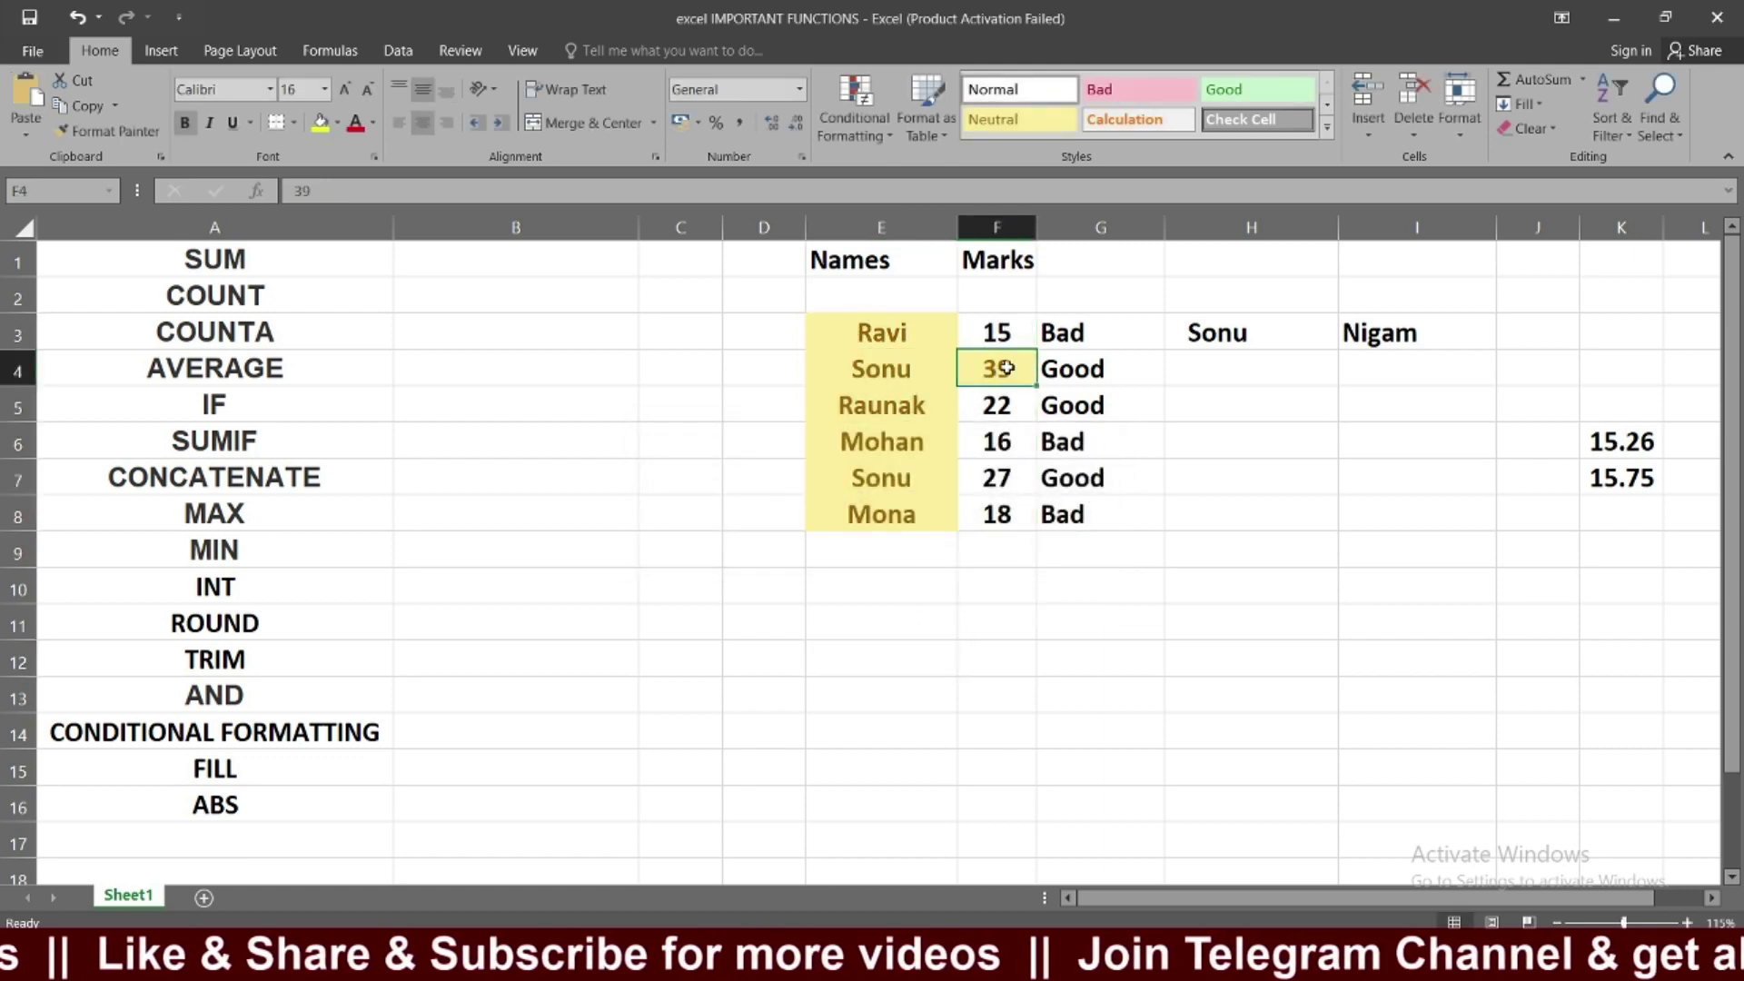
click(892, 417)
click(979, 370)
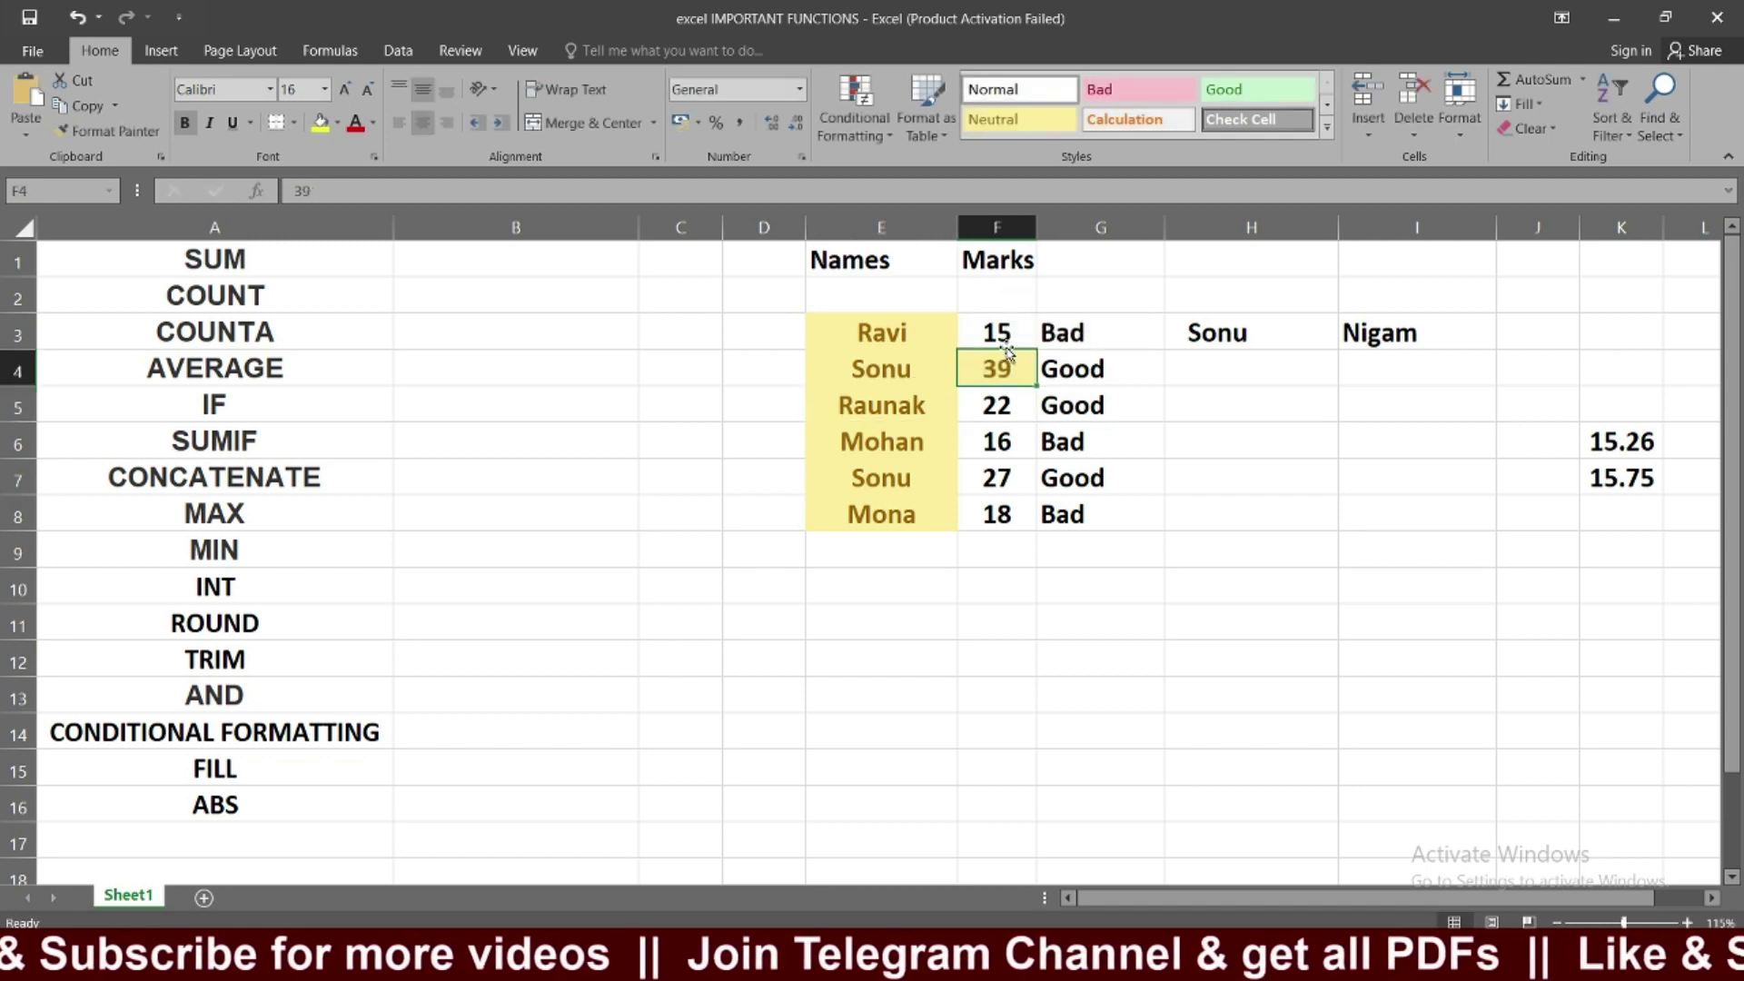
double_click(997, 368)
drag(906, 345, 886, 518)
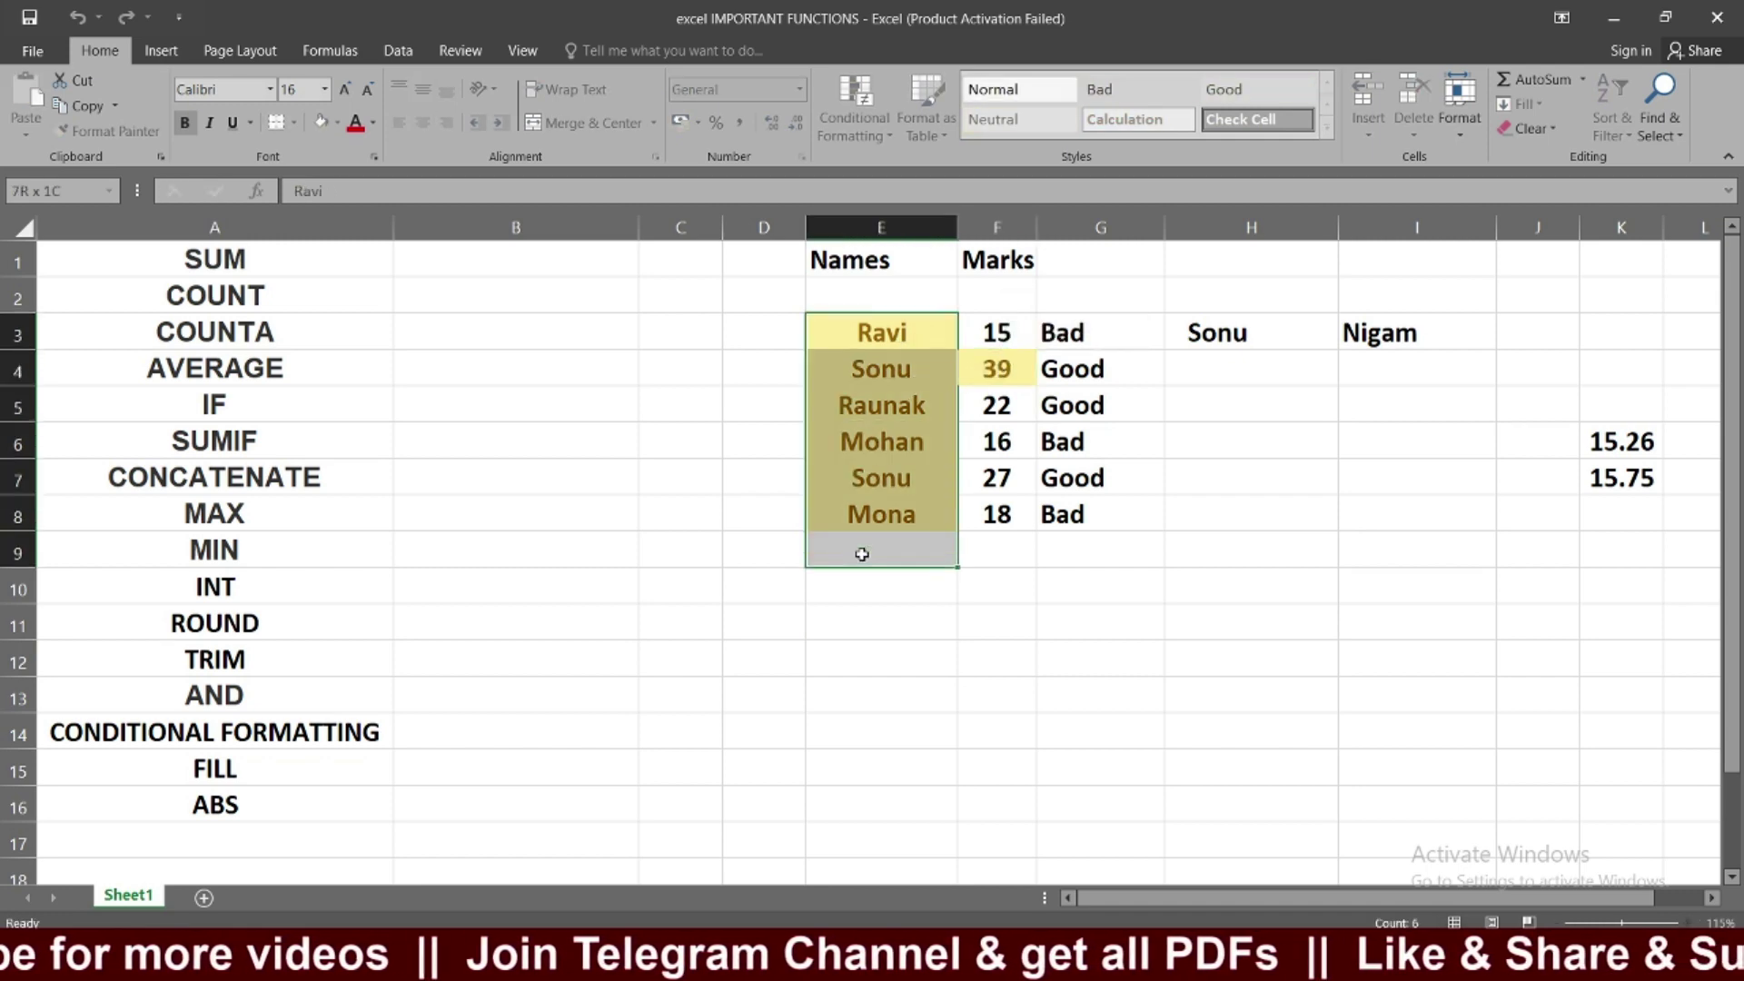
click(988, 369)
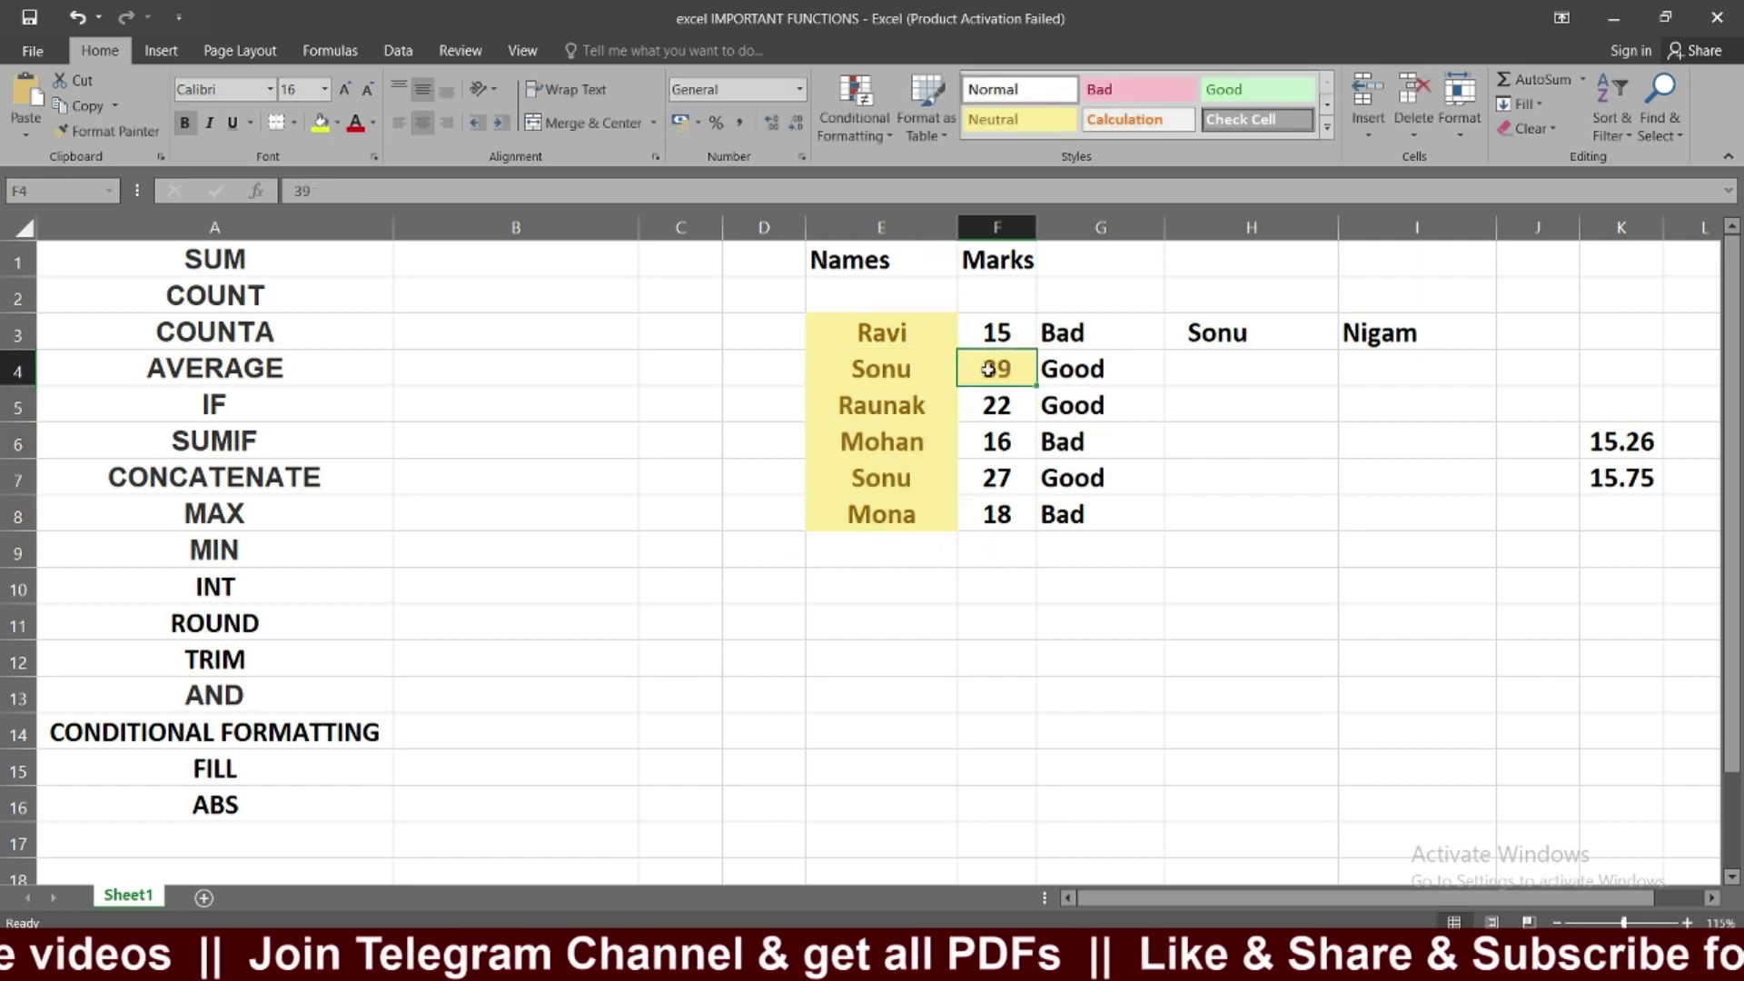
drag(997, 368, 999, 516)
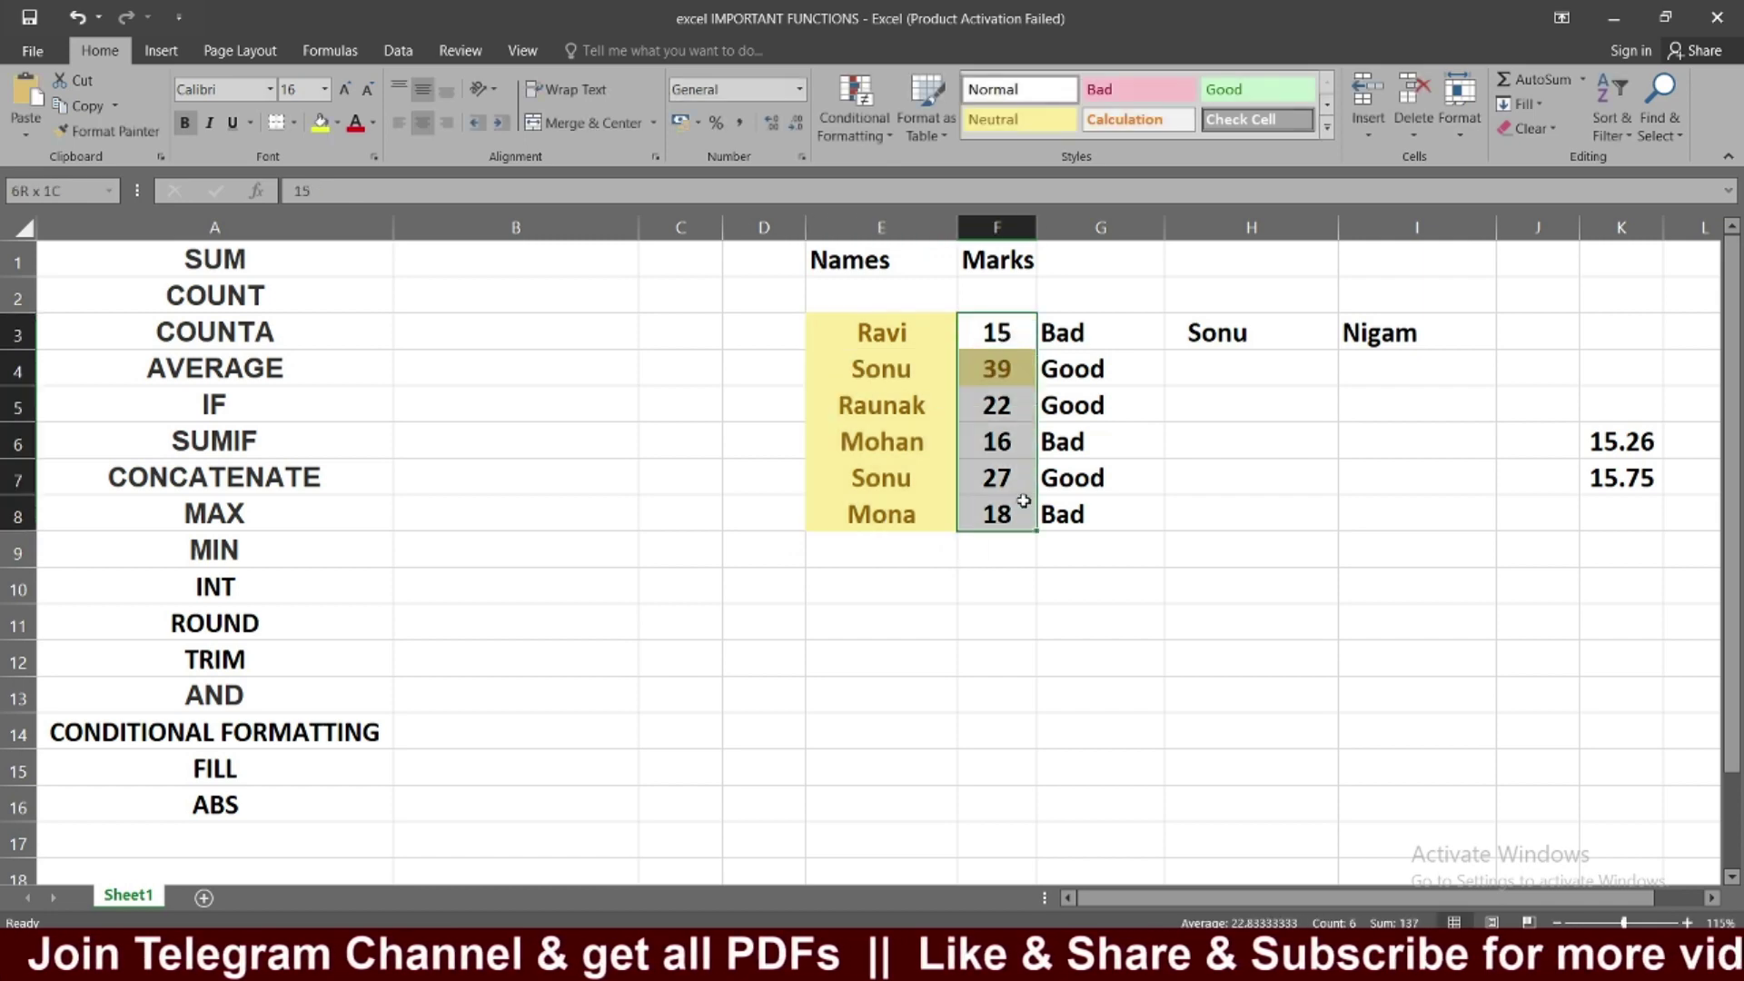
click(1000, 366)
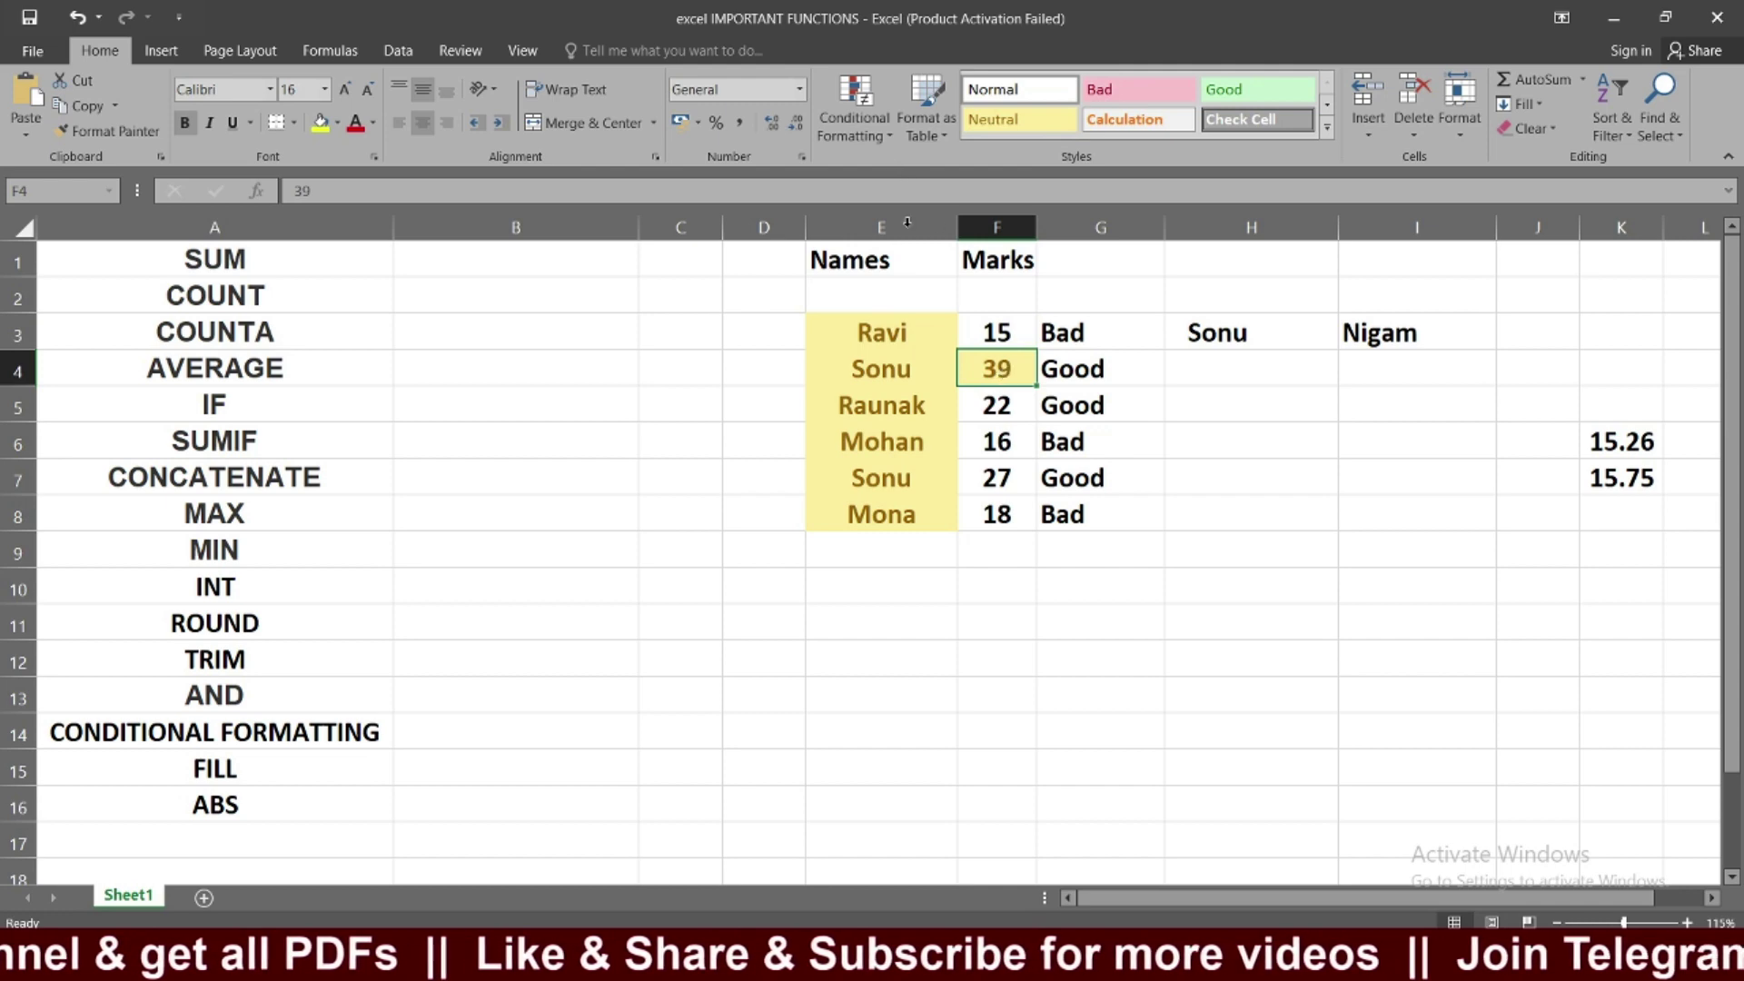
drag(989, 330, 999, 514)
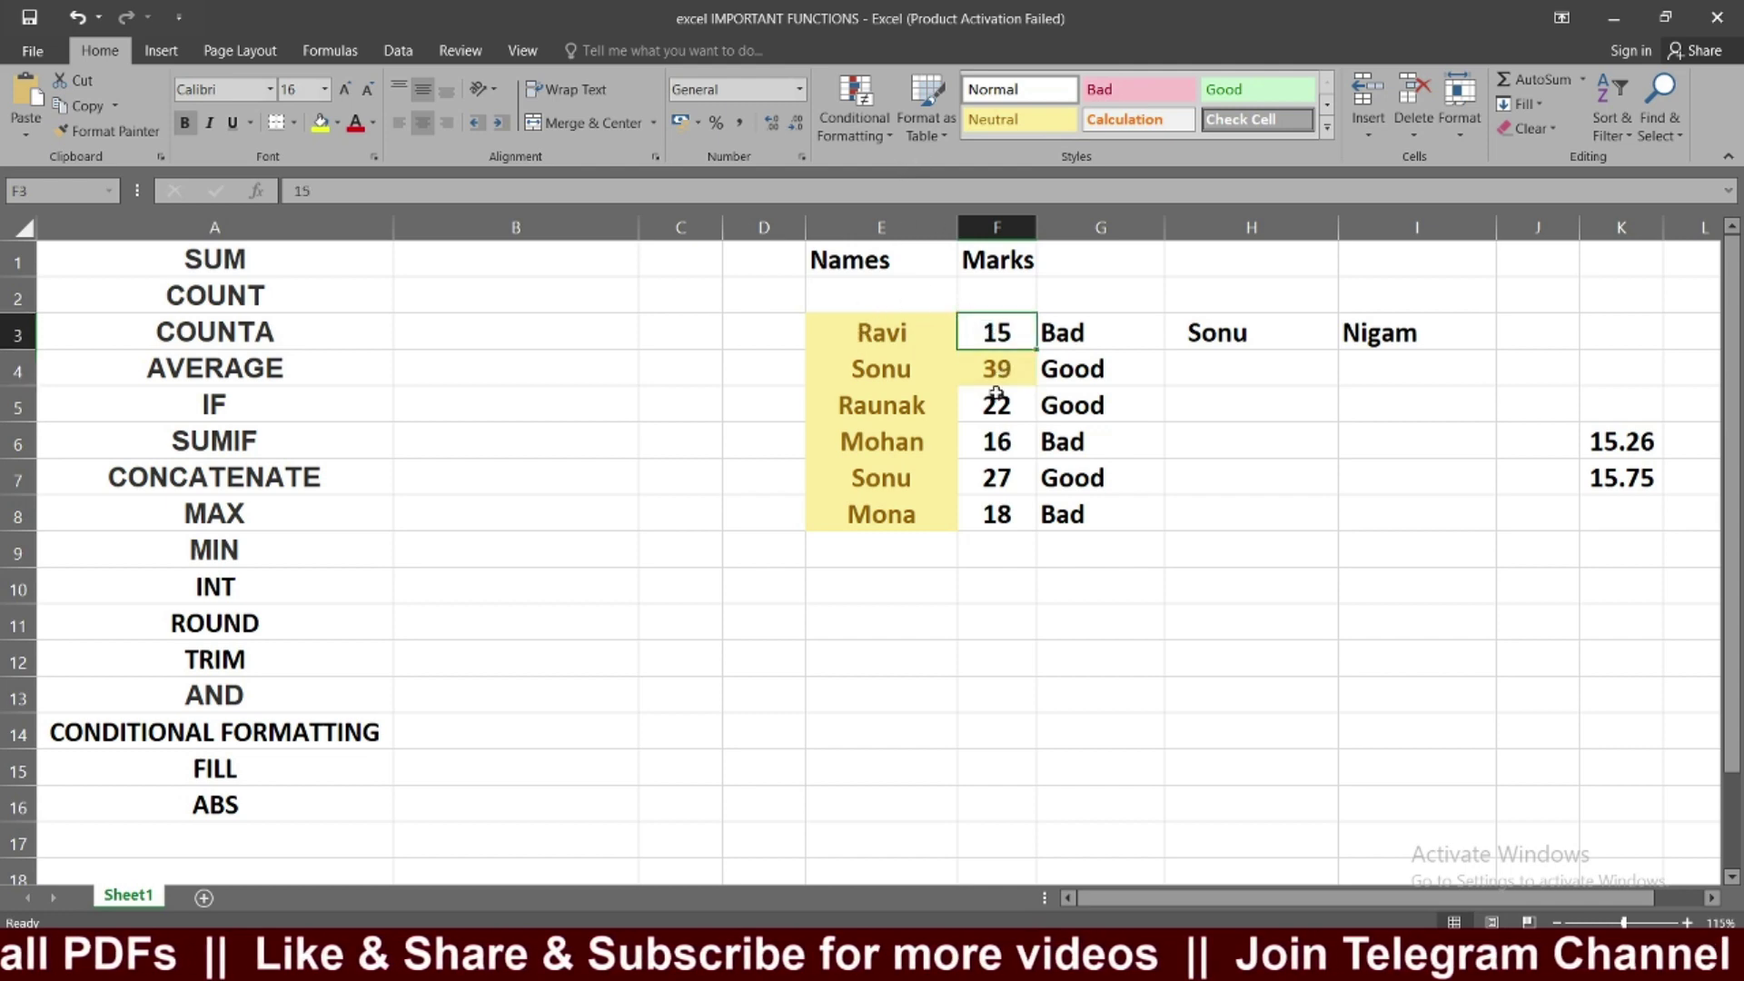
click(862, 119)
mouse_move(930, 171)
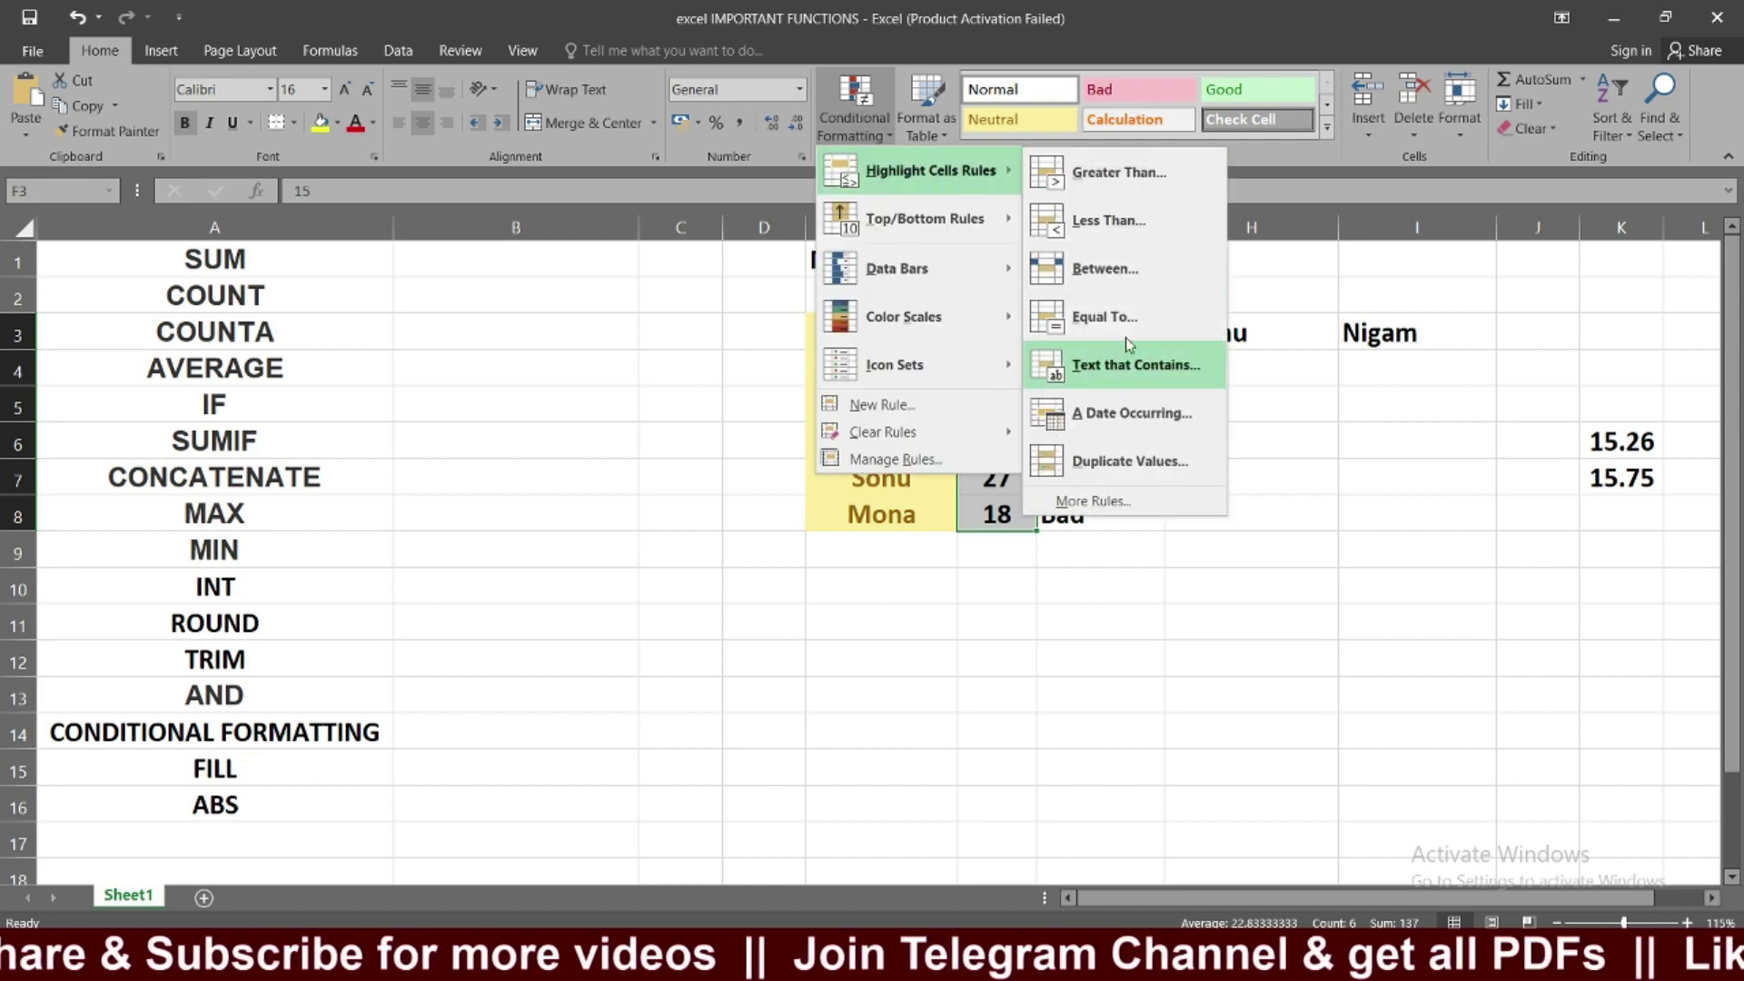
Step: Shade marks between 15 and 30 with a light red fill
click(1104, 268)
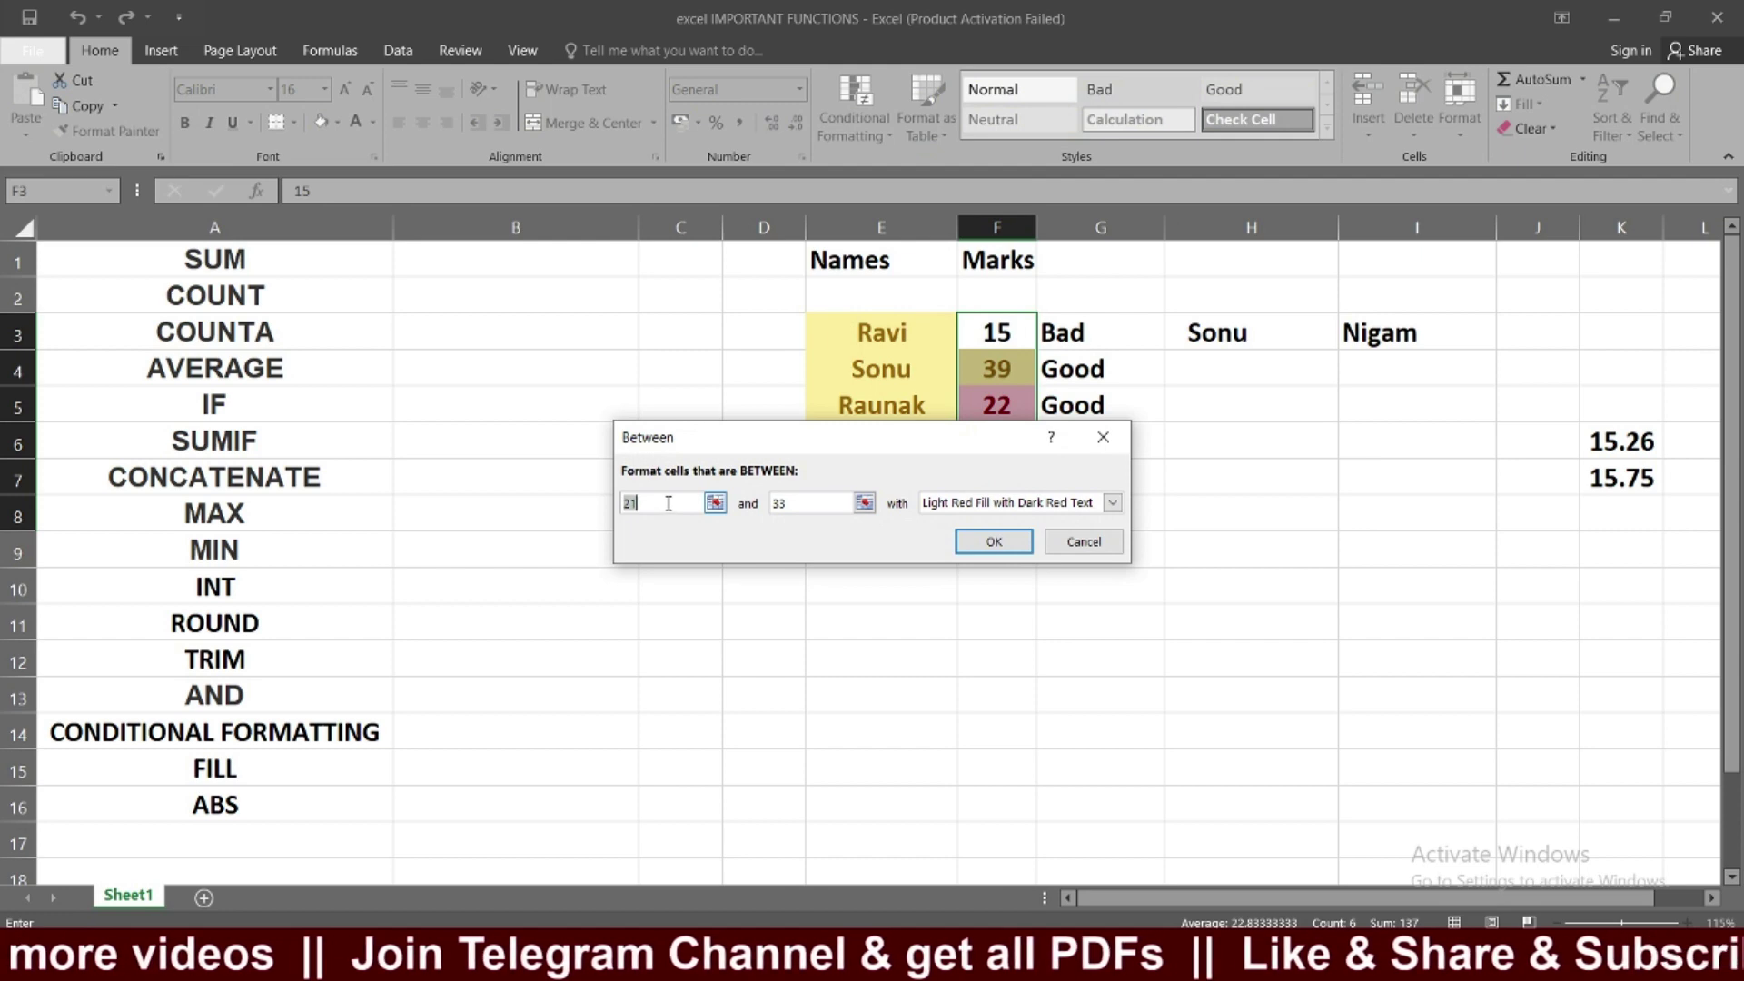
text(1)
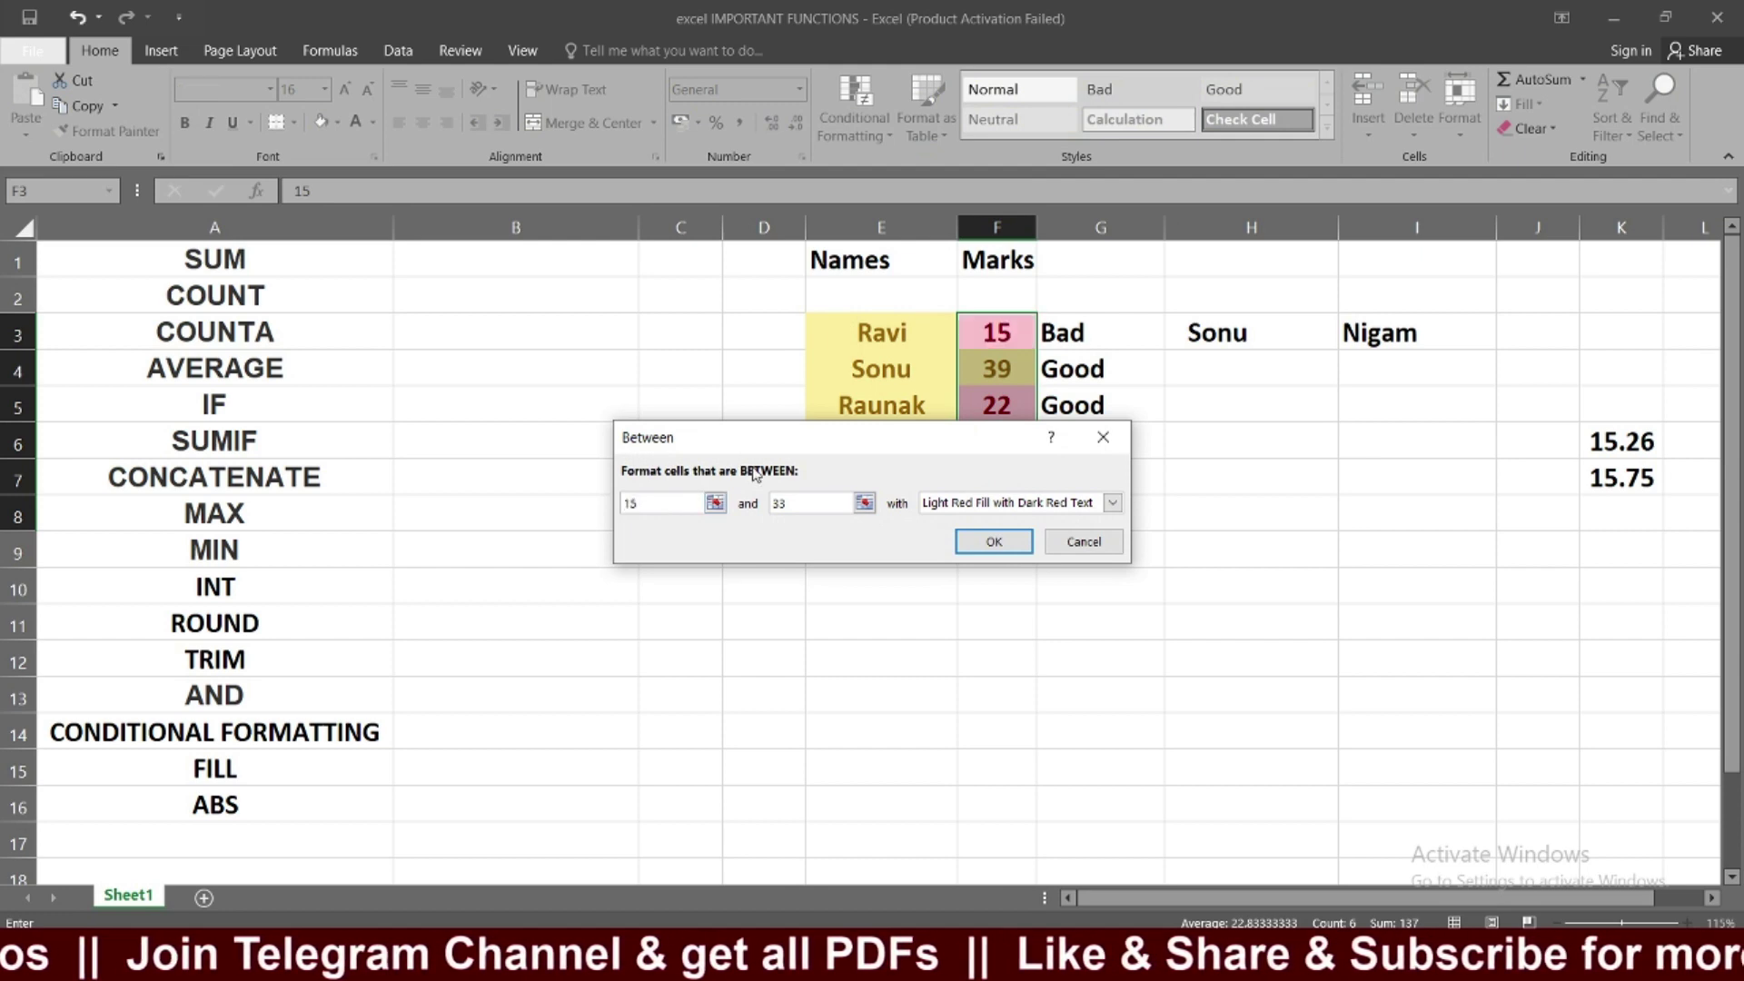
key(BackSpace)
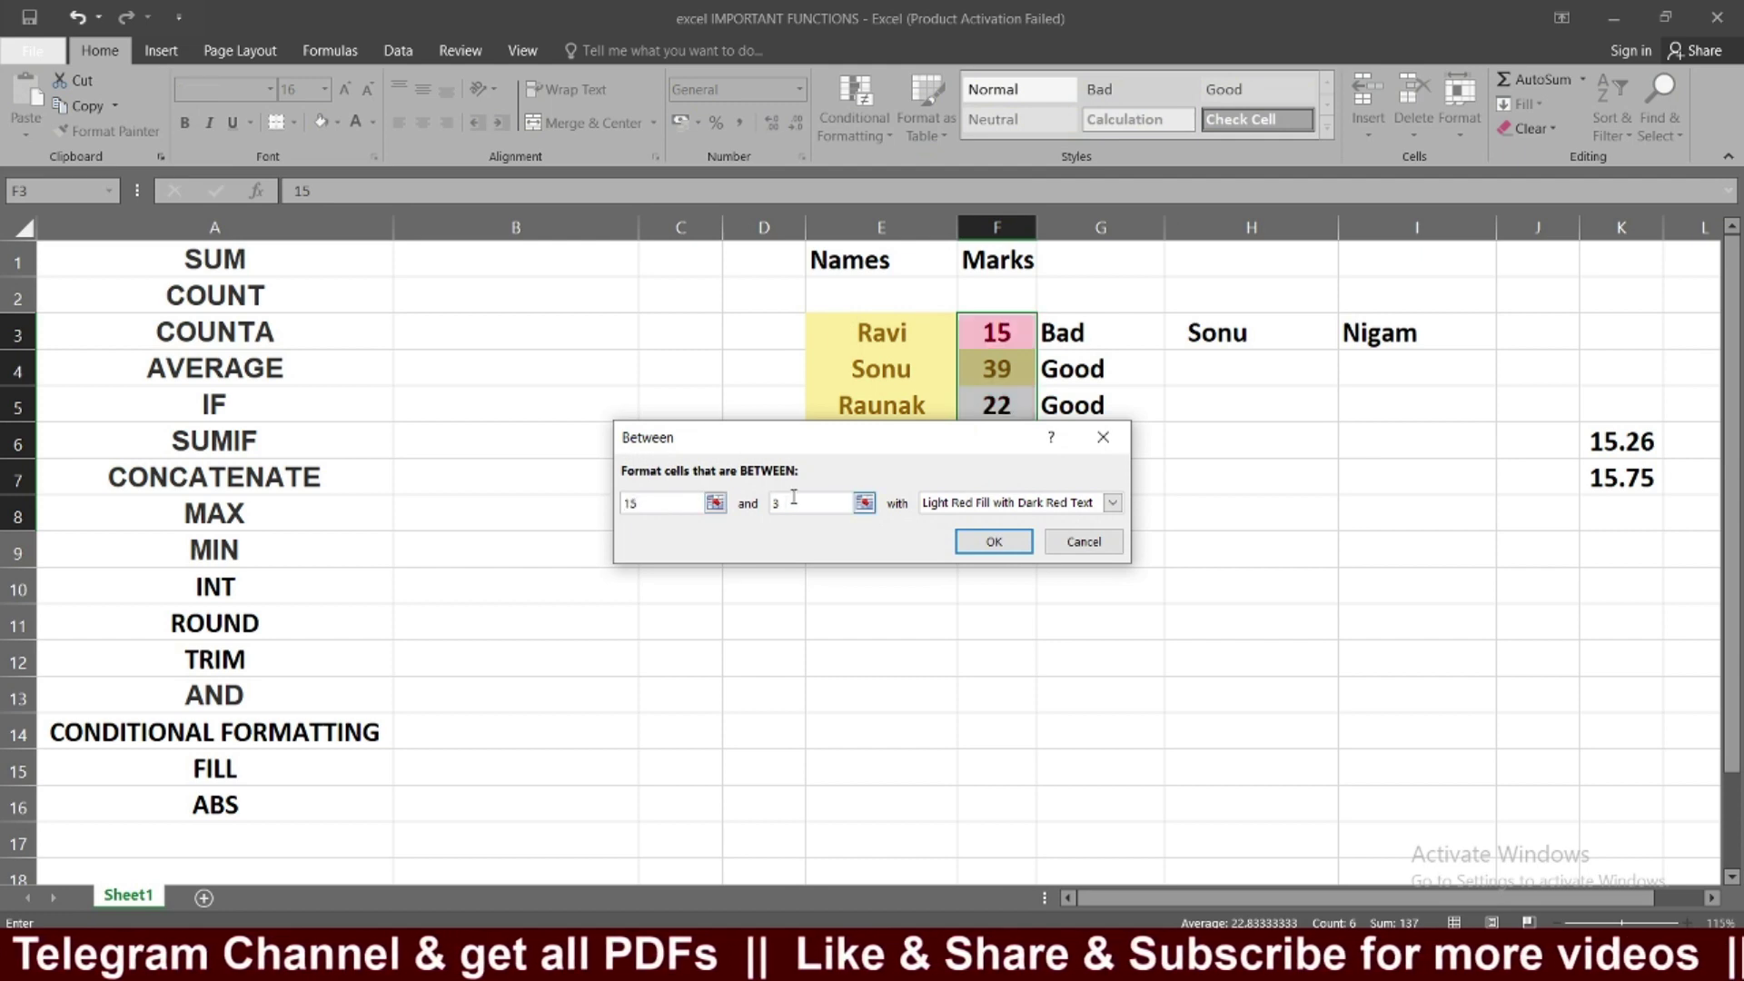
text(0)
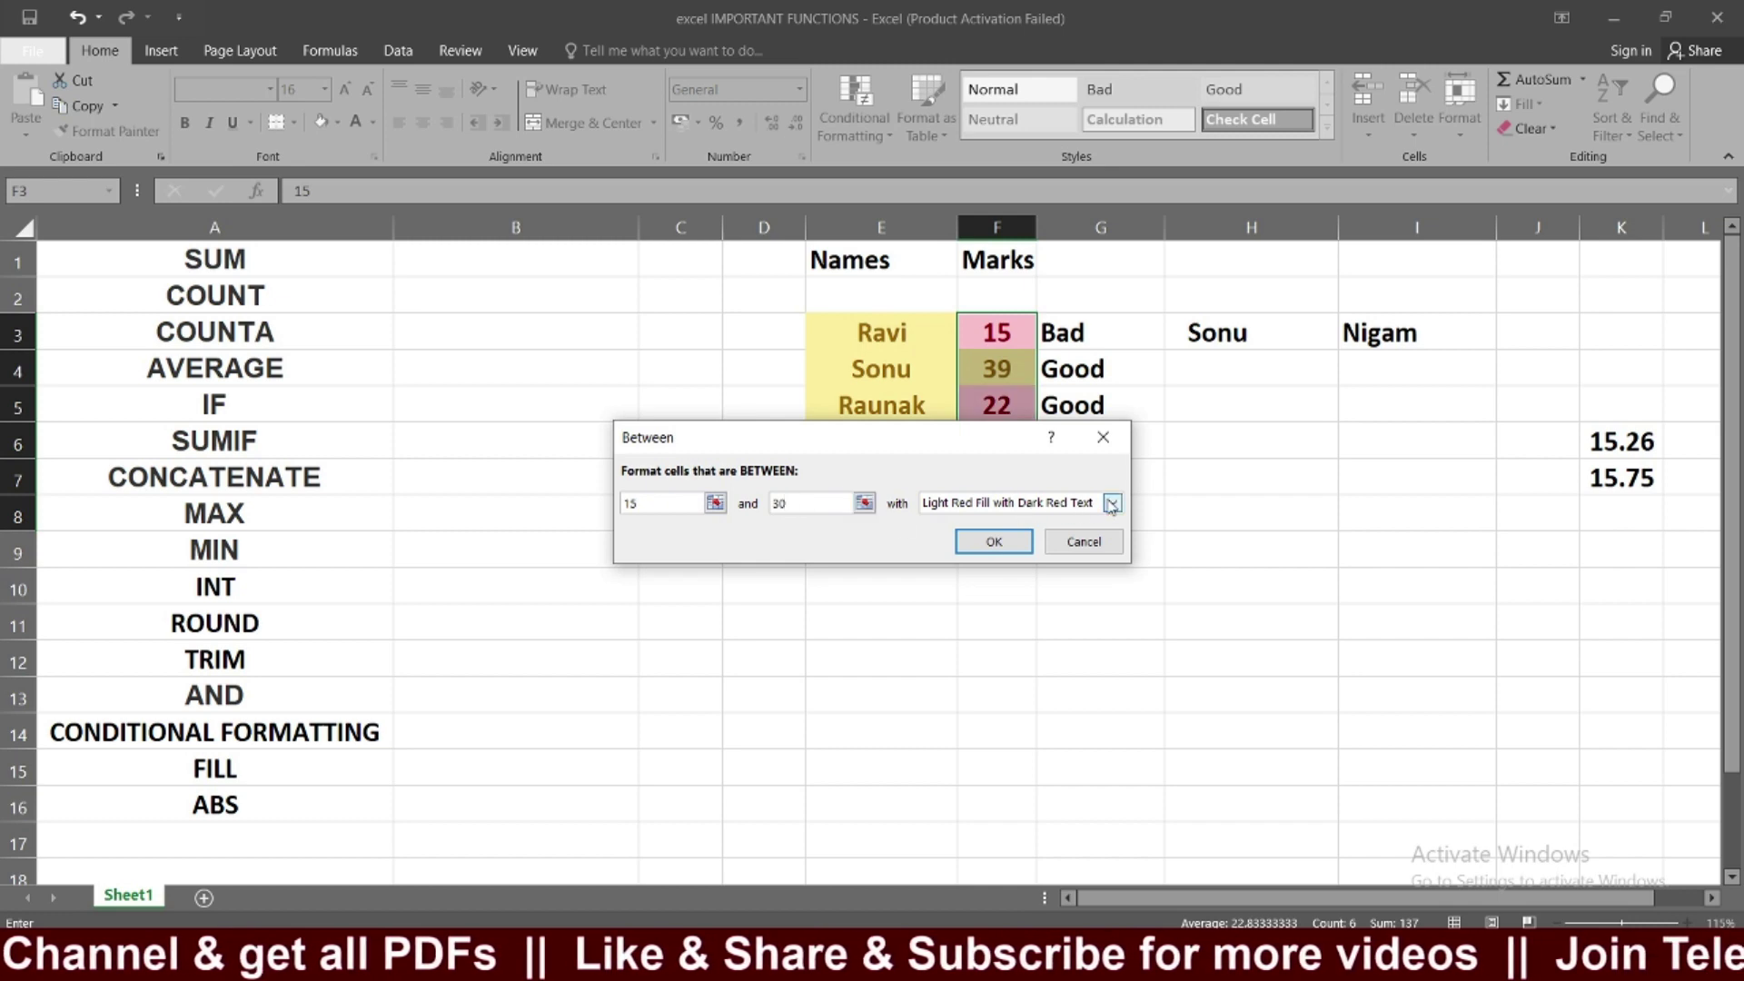
click(1110, 505)
click(1025, 574)
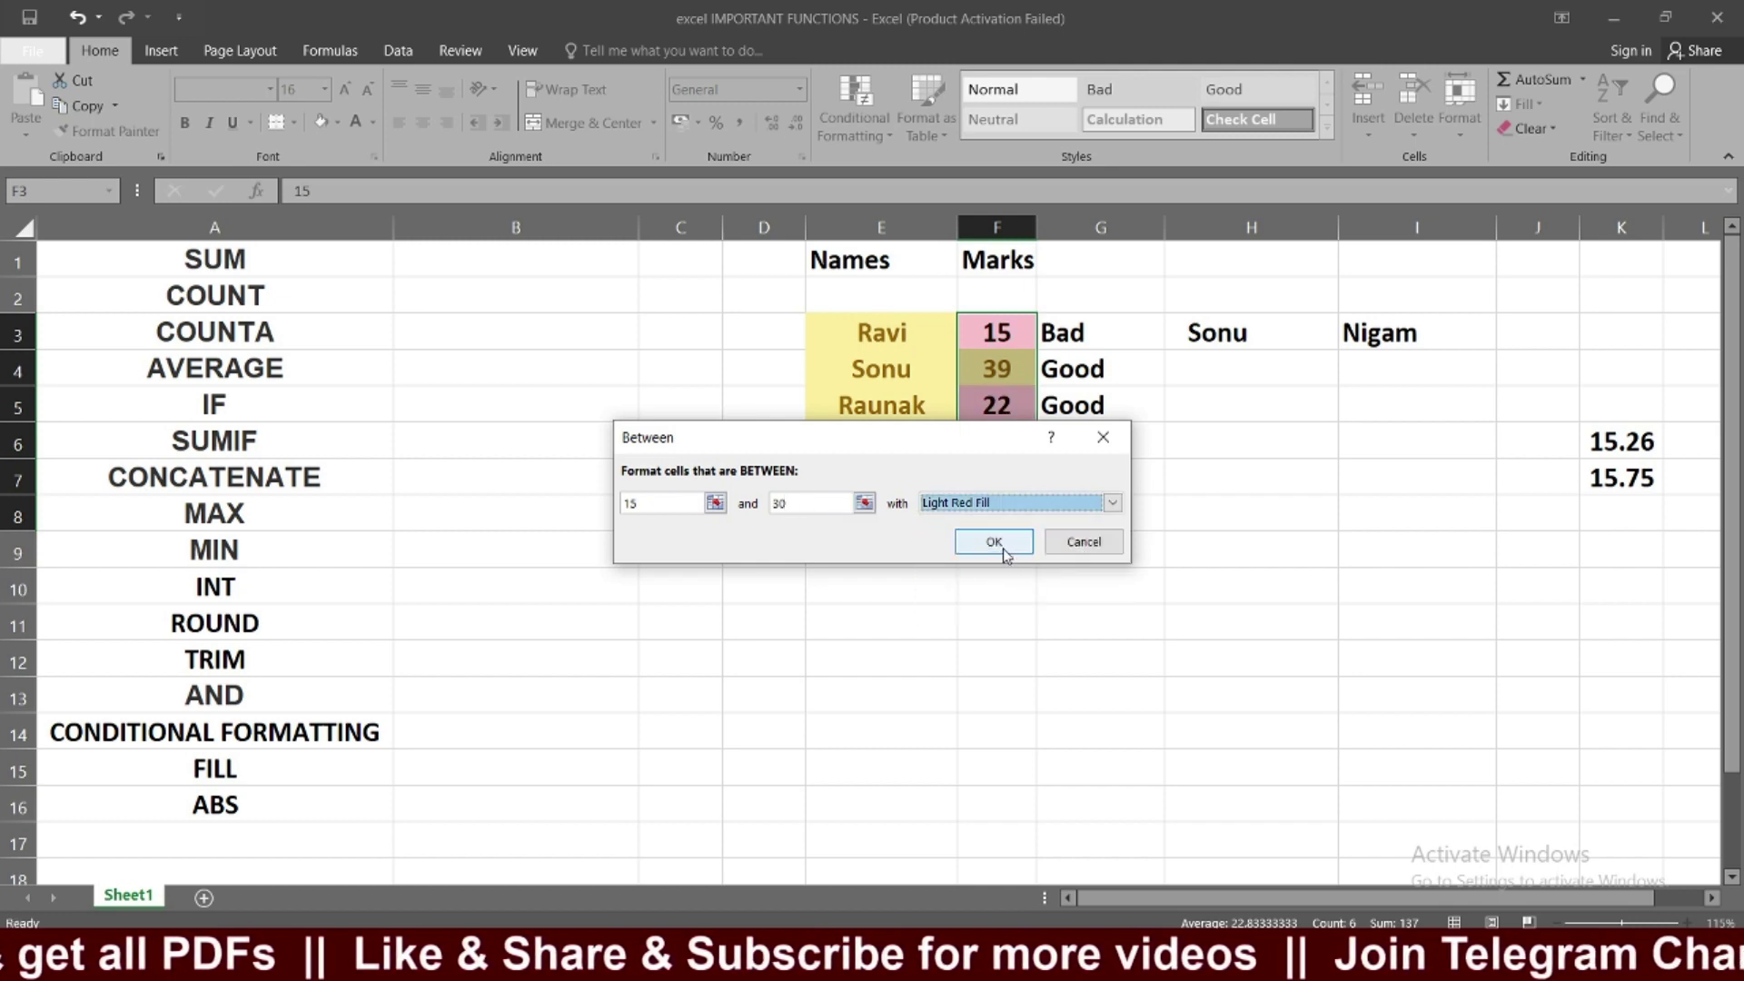
click(993, 541)
click(981, 619)
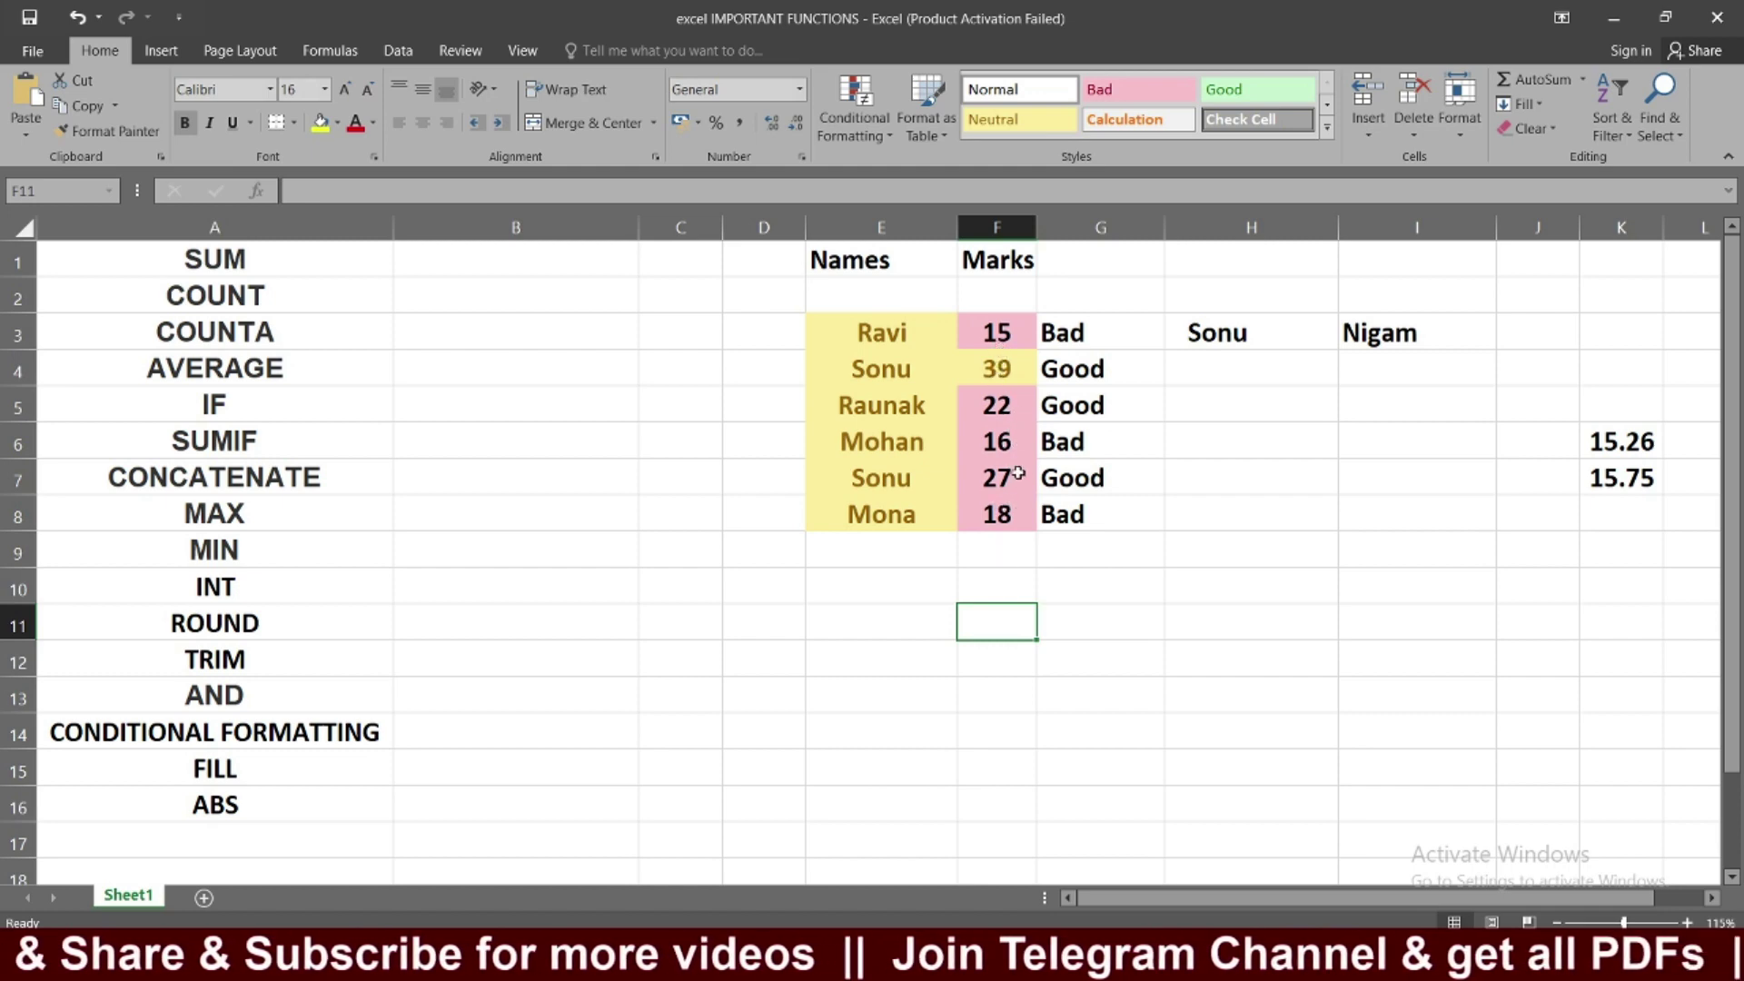
click(1017, 405)
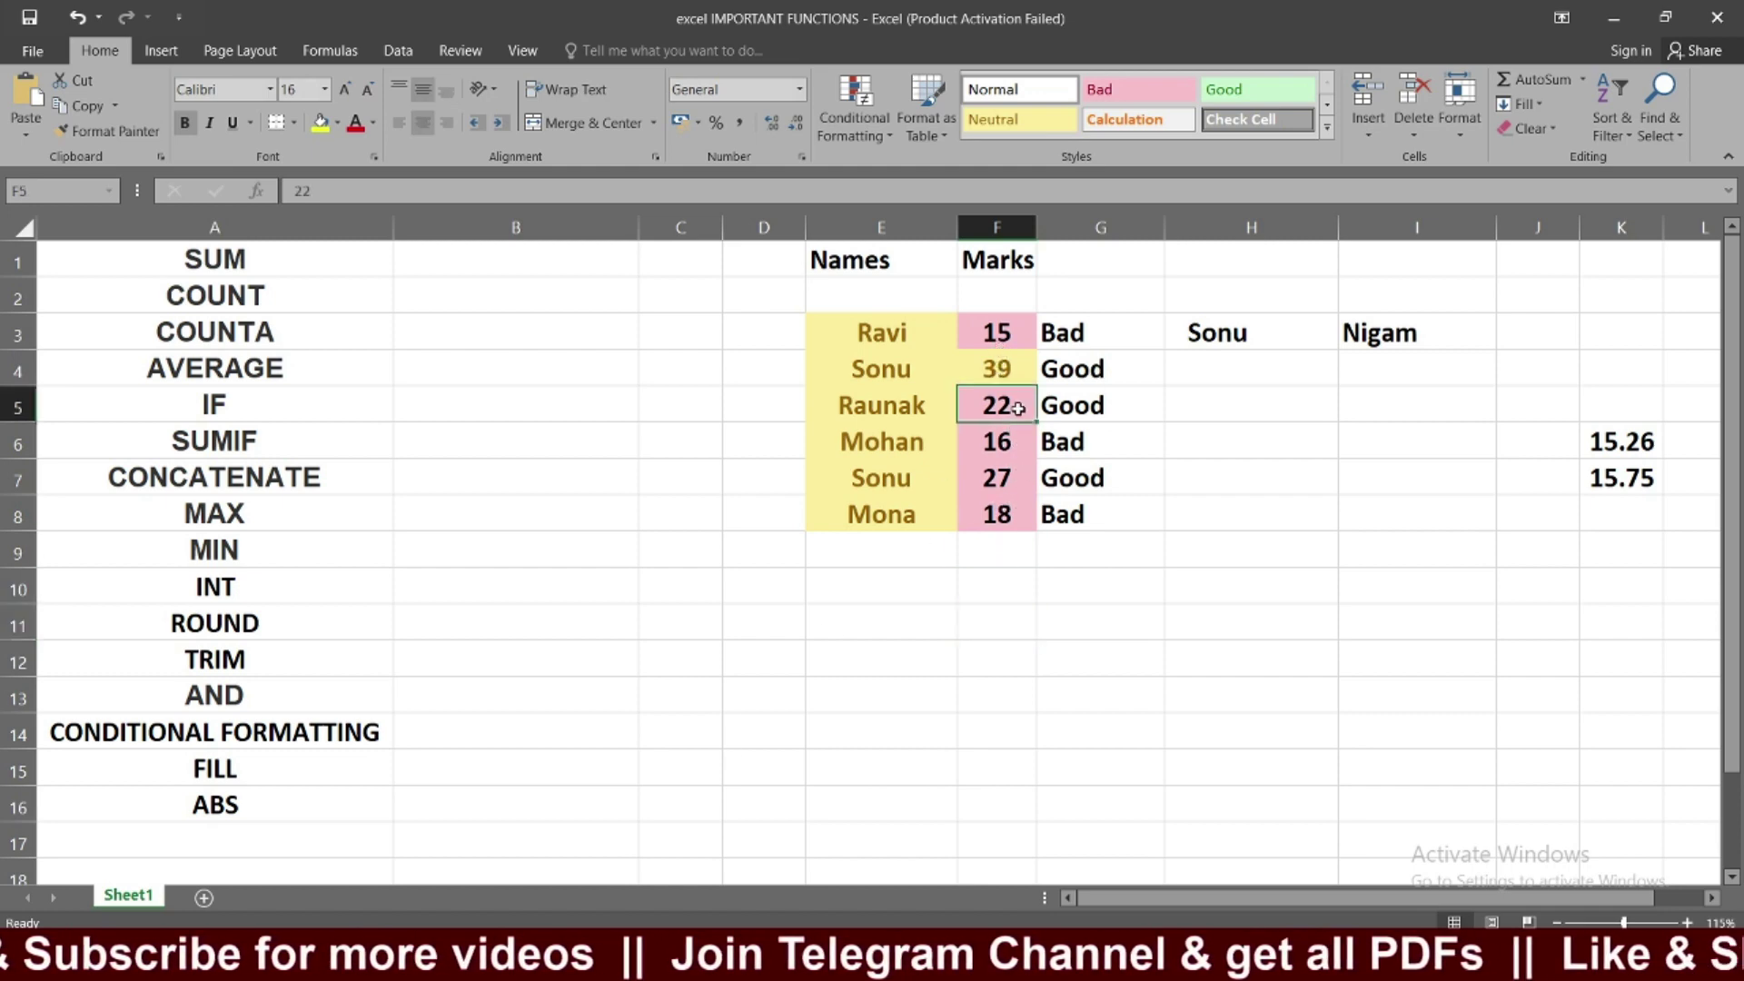
Step: Add a Top 10% rule on F3:F8 giving 39 light red fill with dark red text
click(877, 129)
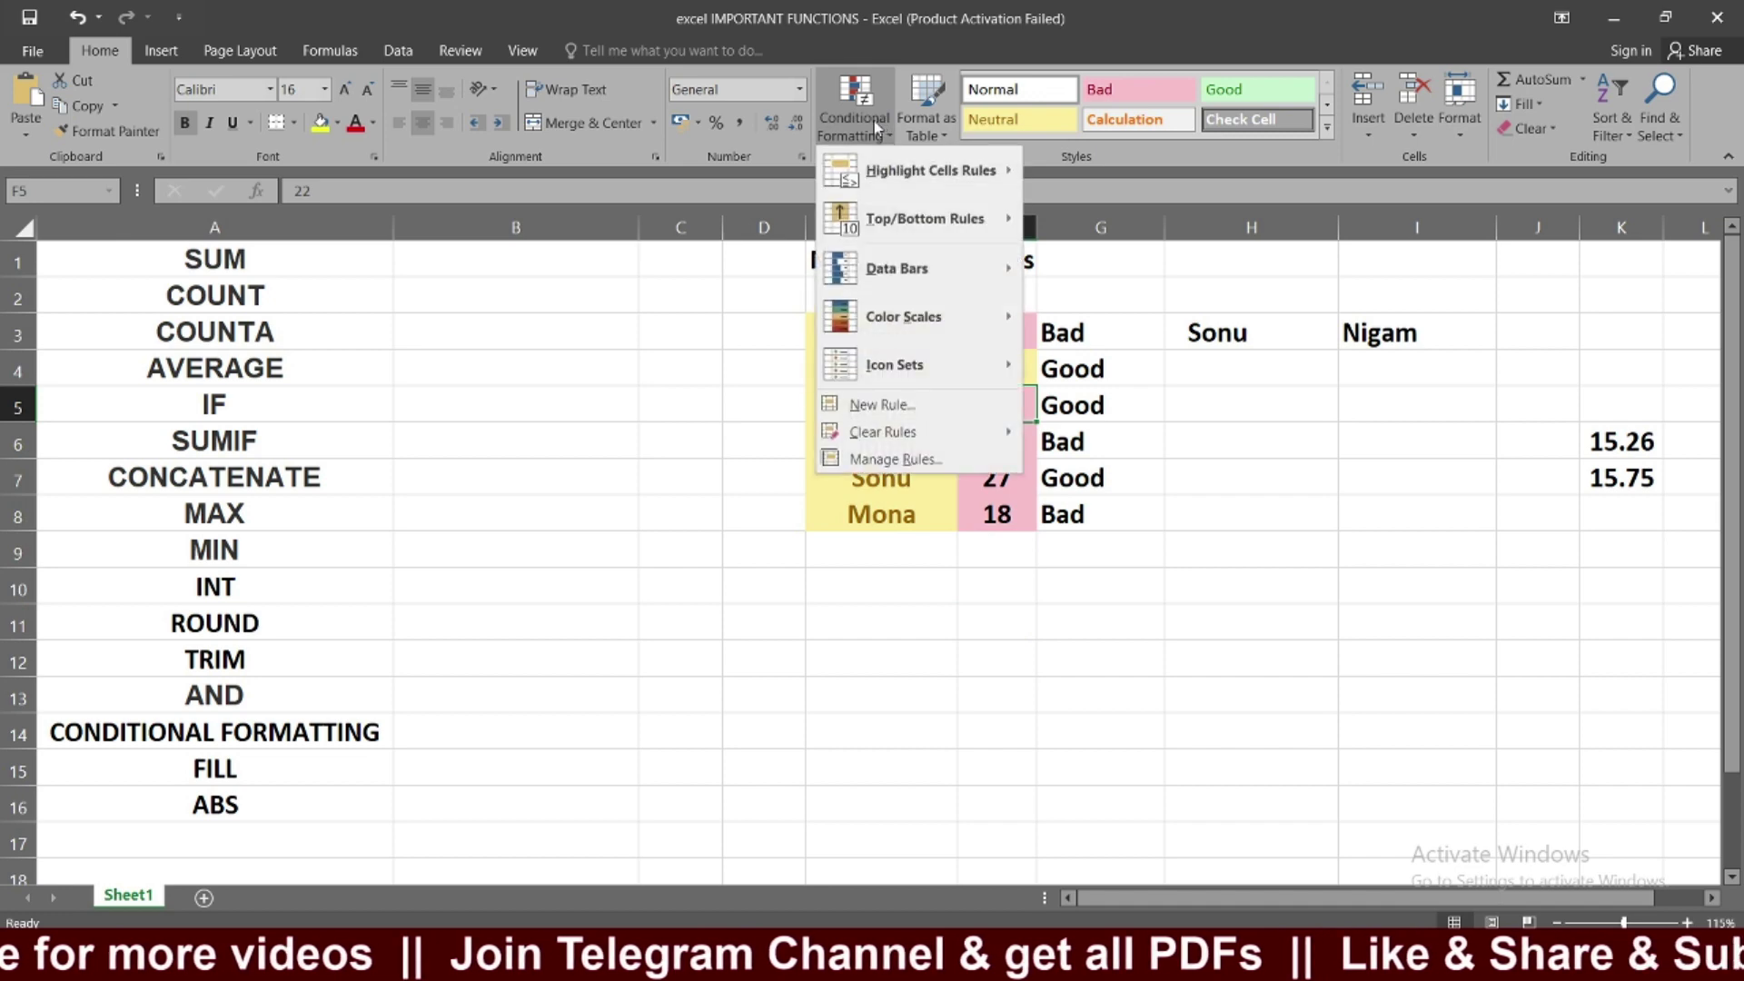
click(769, 327)
click(991, 331)
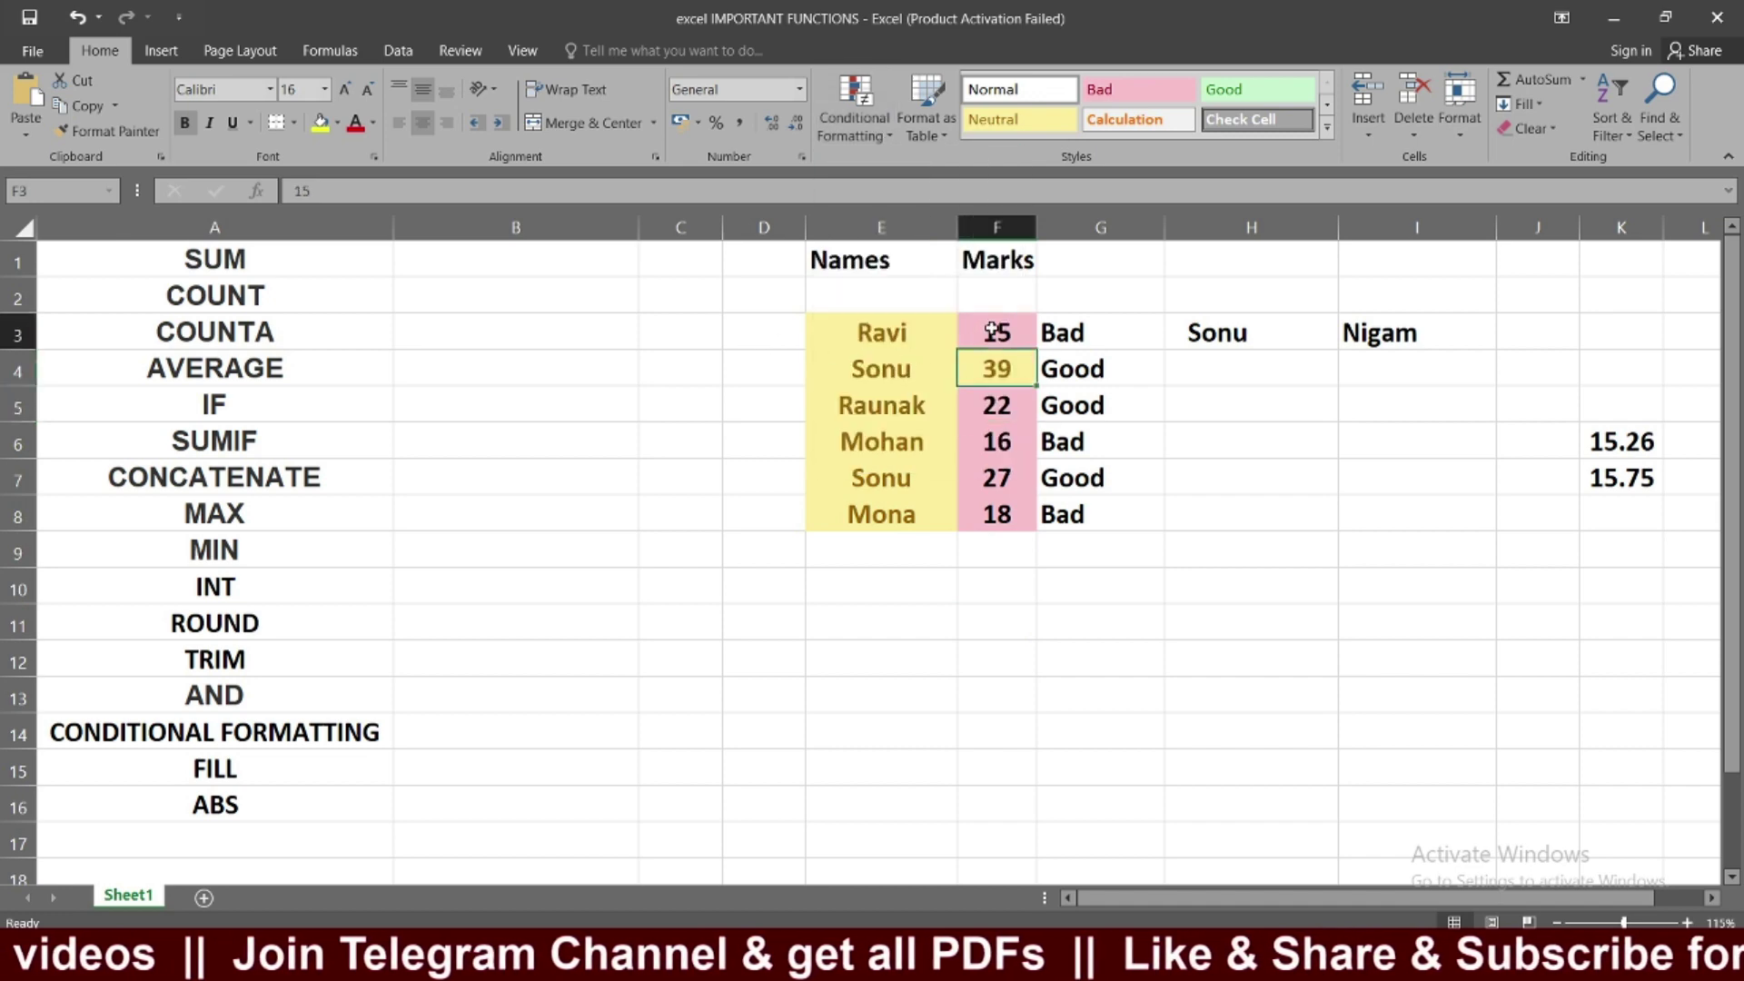
drag(992, 332, 996, 514)
click(845, 106)
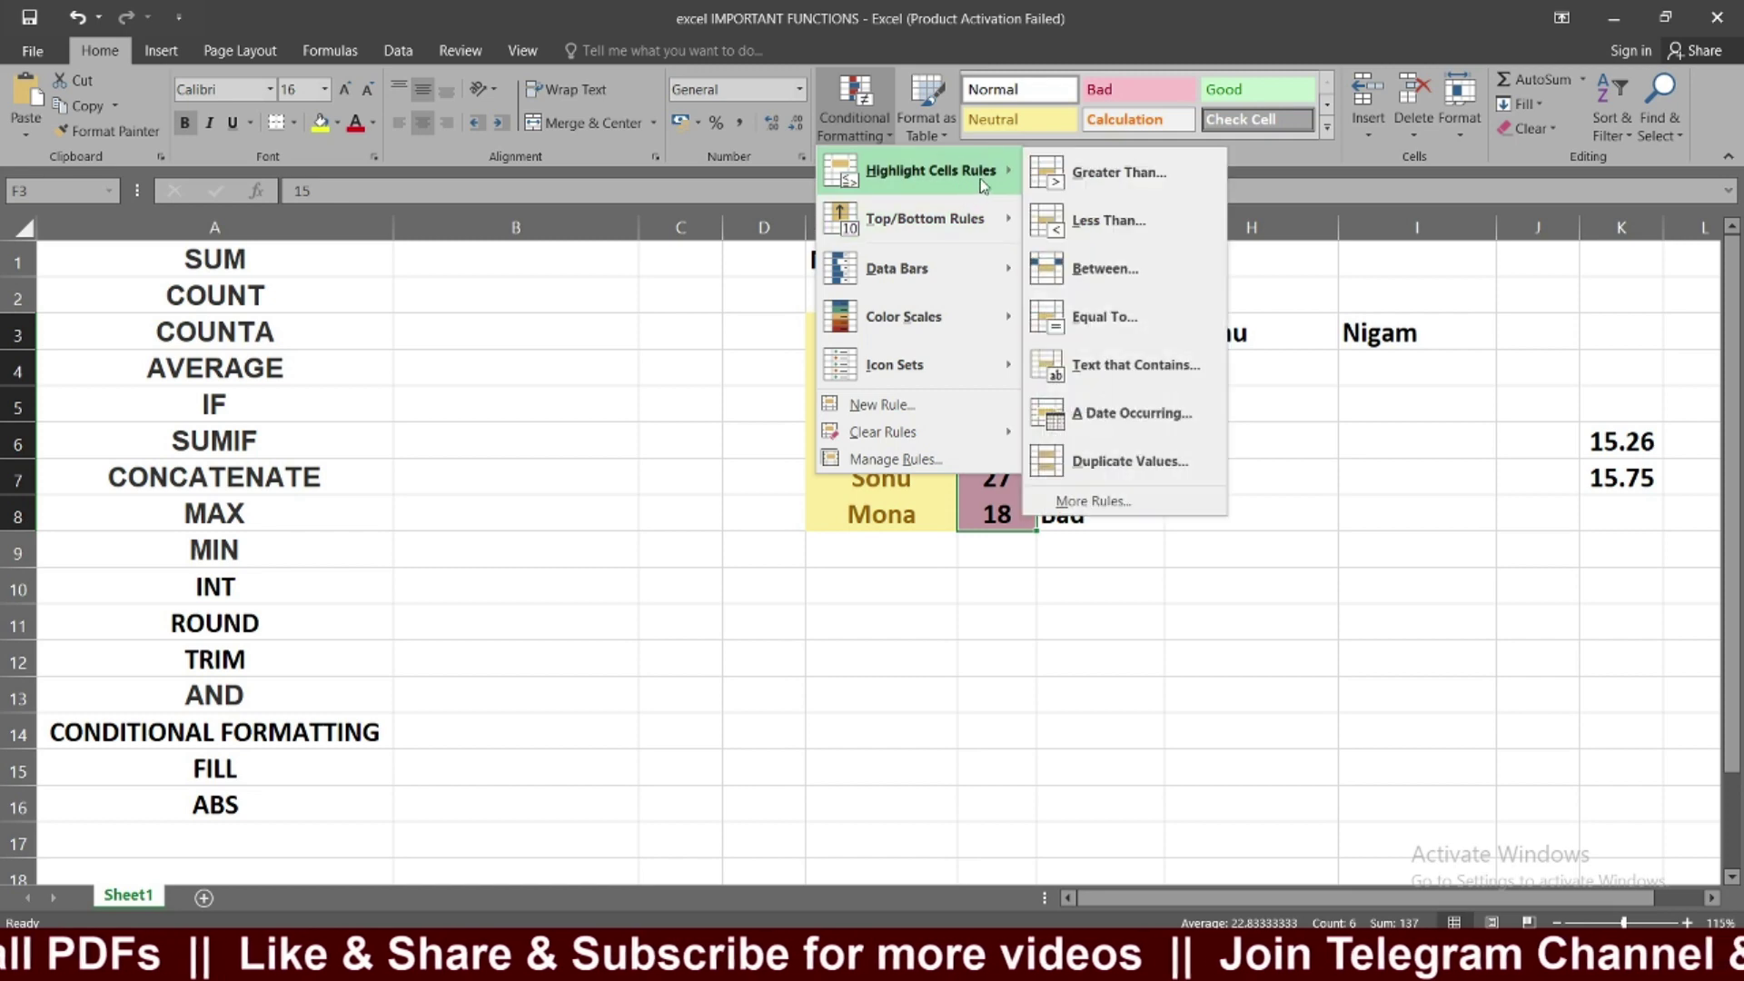
mouse_move(925, 218)
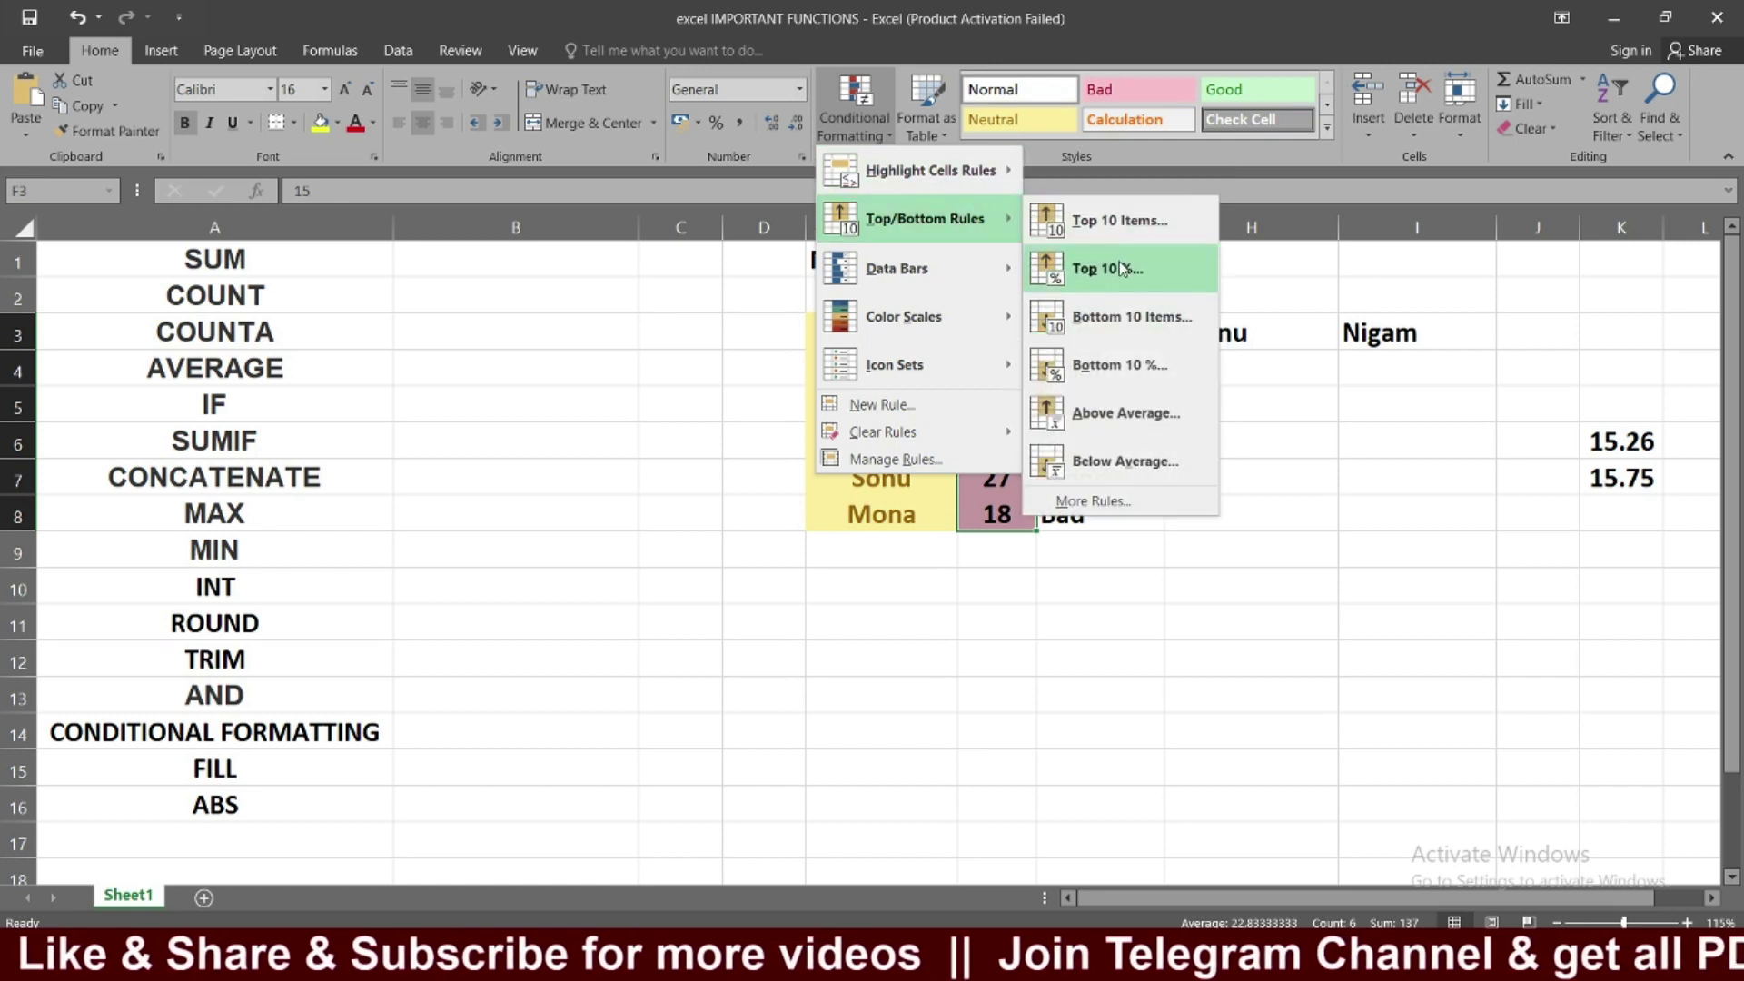
click(1124, 272)
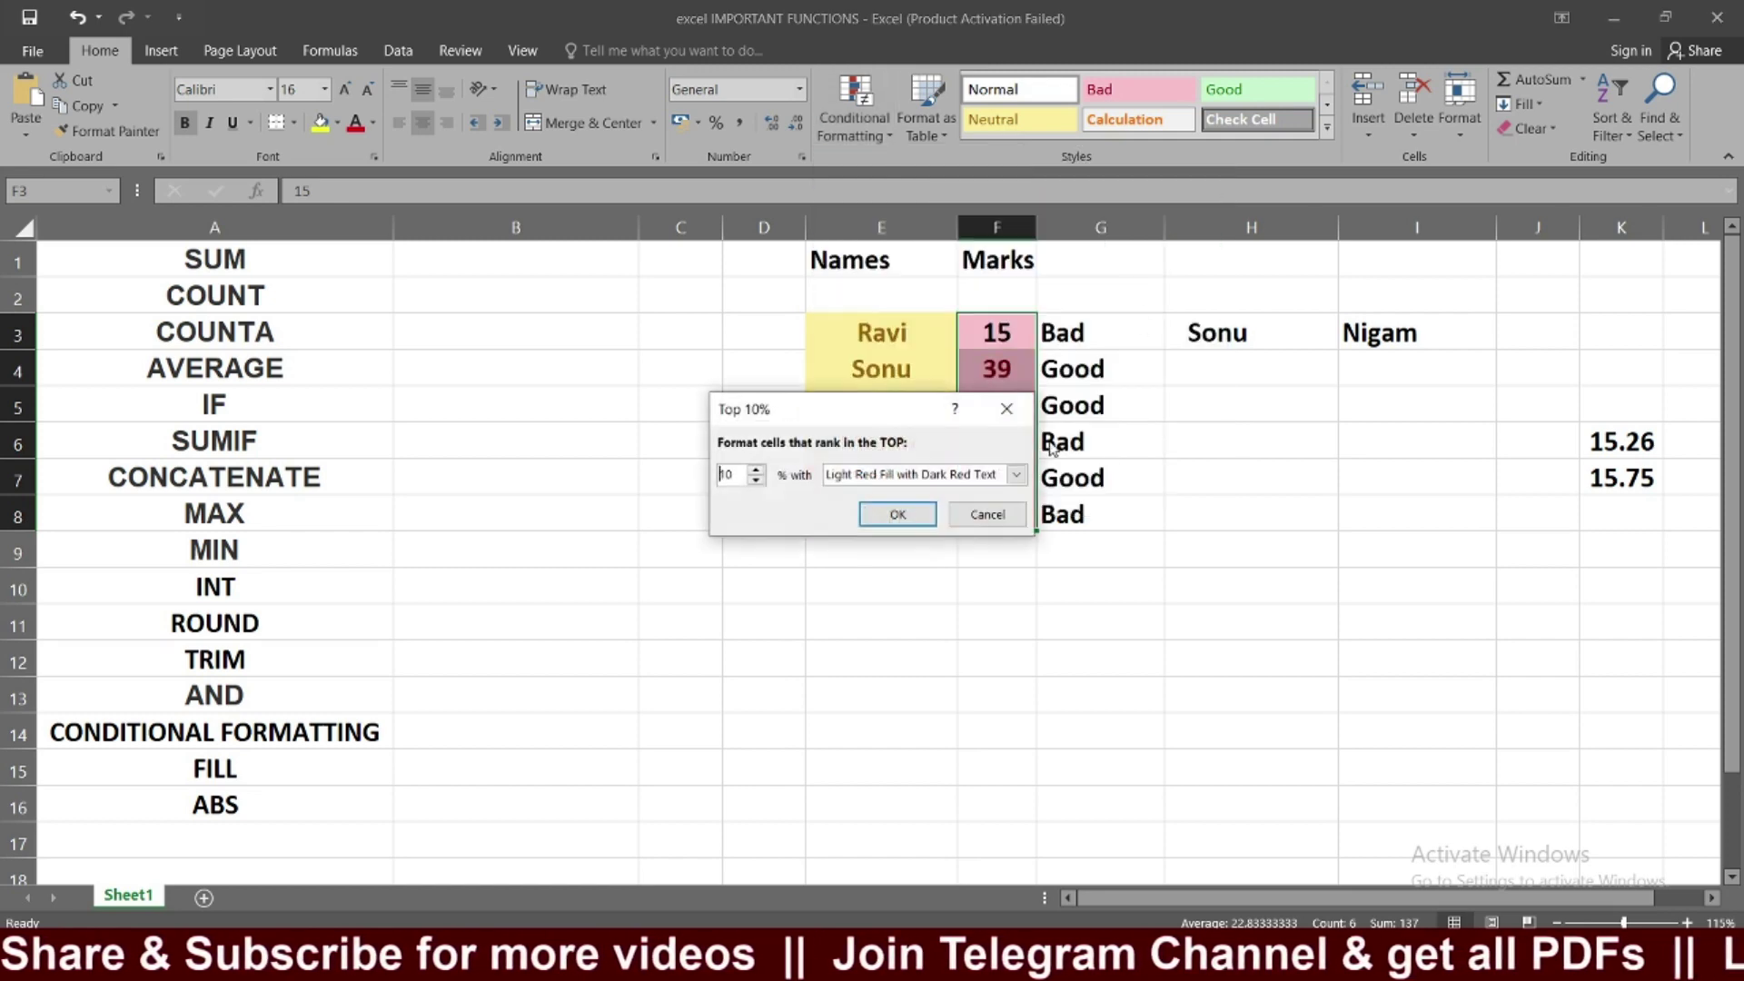
click(923, 514)
click(1006, 334)
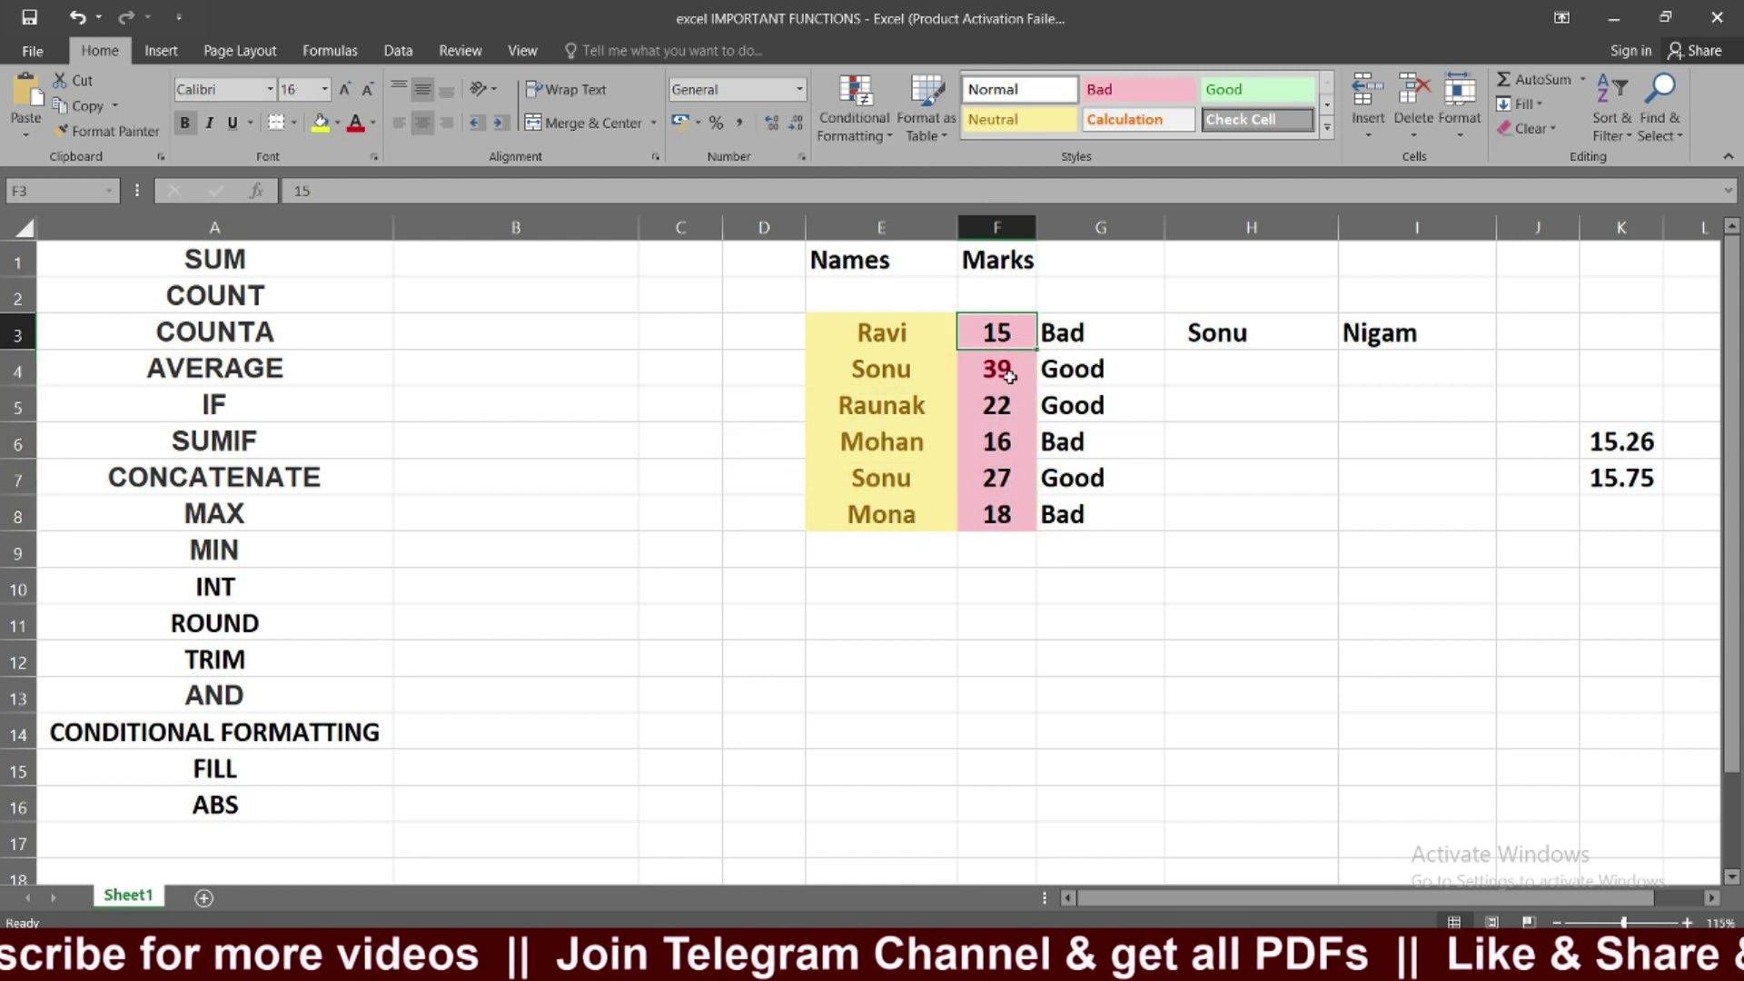
click(1008, 374)
drag(876, 332, 996, 514)
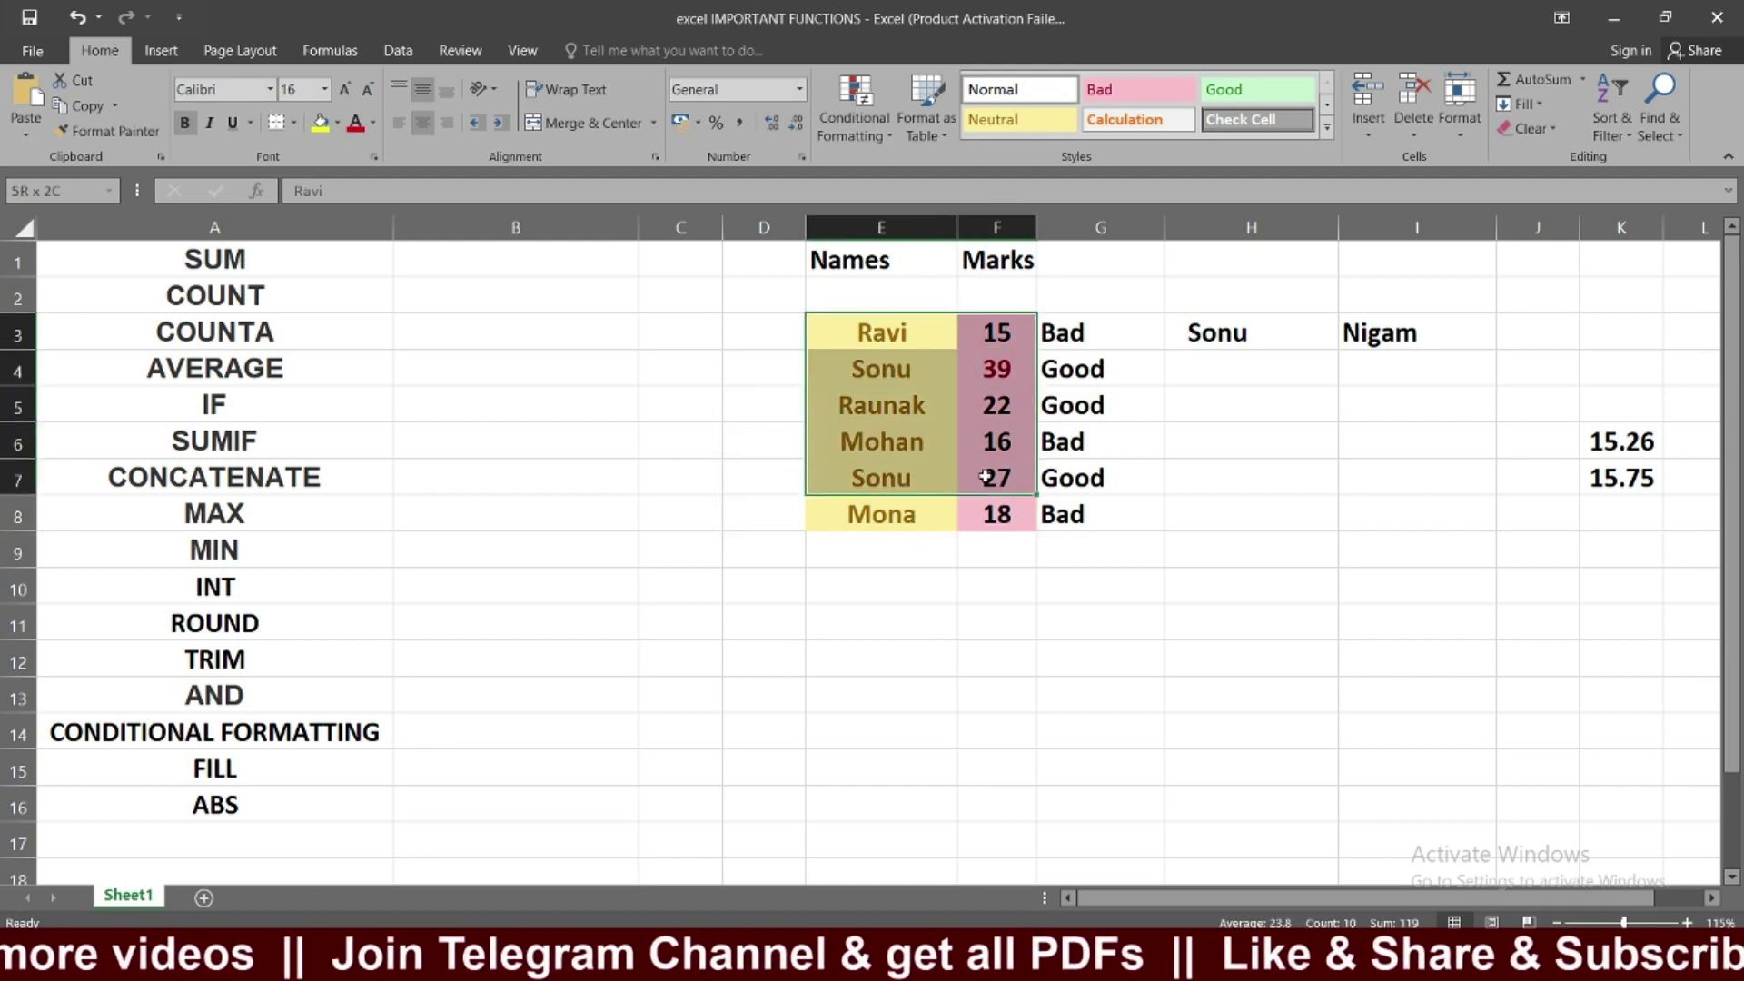
Step: Add blue gradient data bars to the marks F3:F8
click(860, 138)
mouse_move(899, 269)
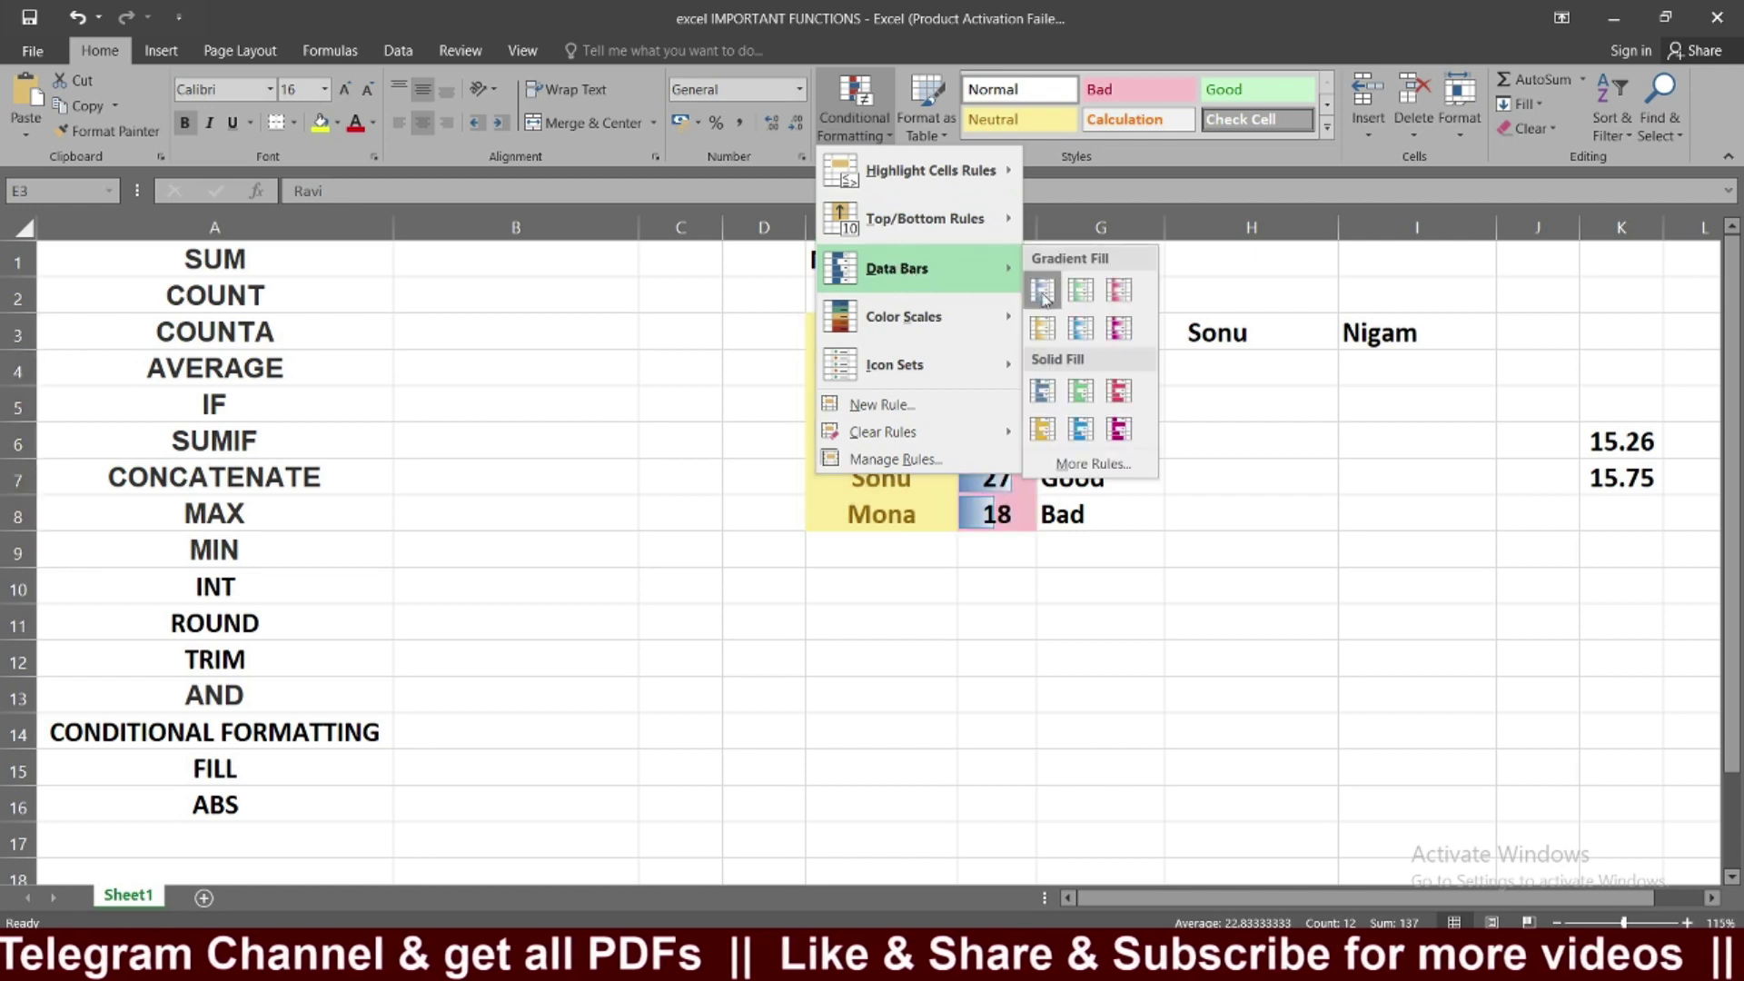
click(1044, 291)
click(990, 510)
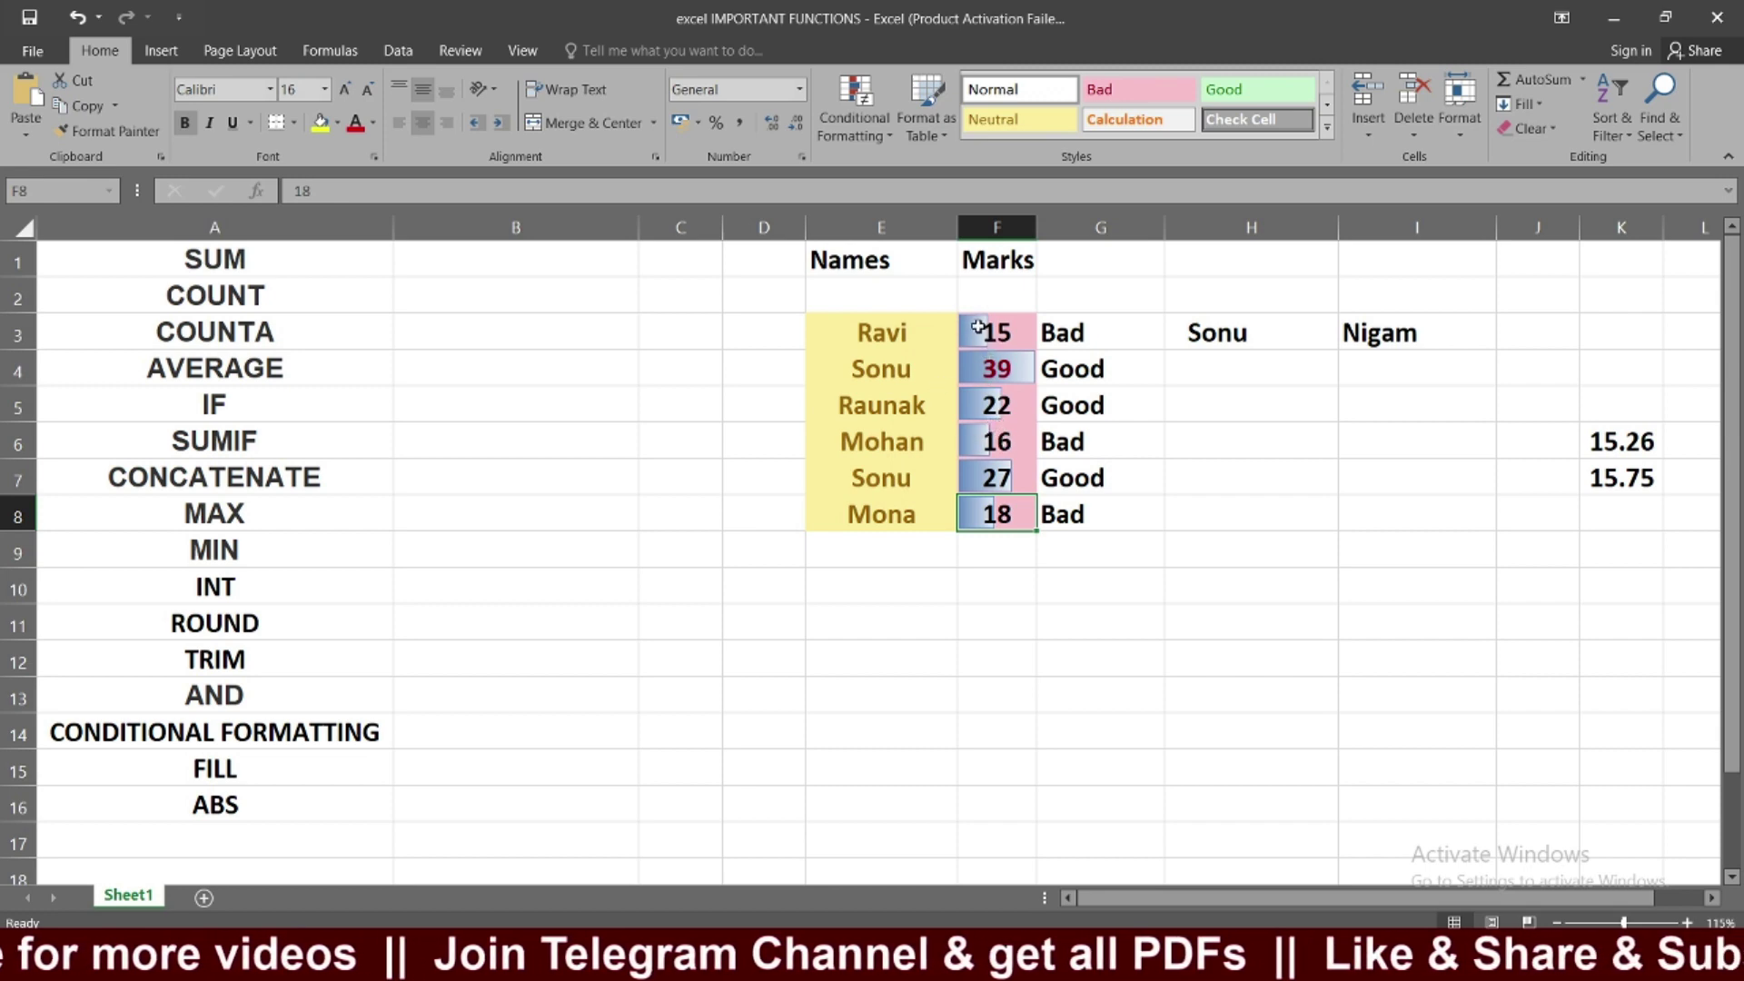
drag(977, 327, 997, 514)
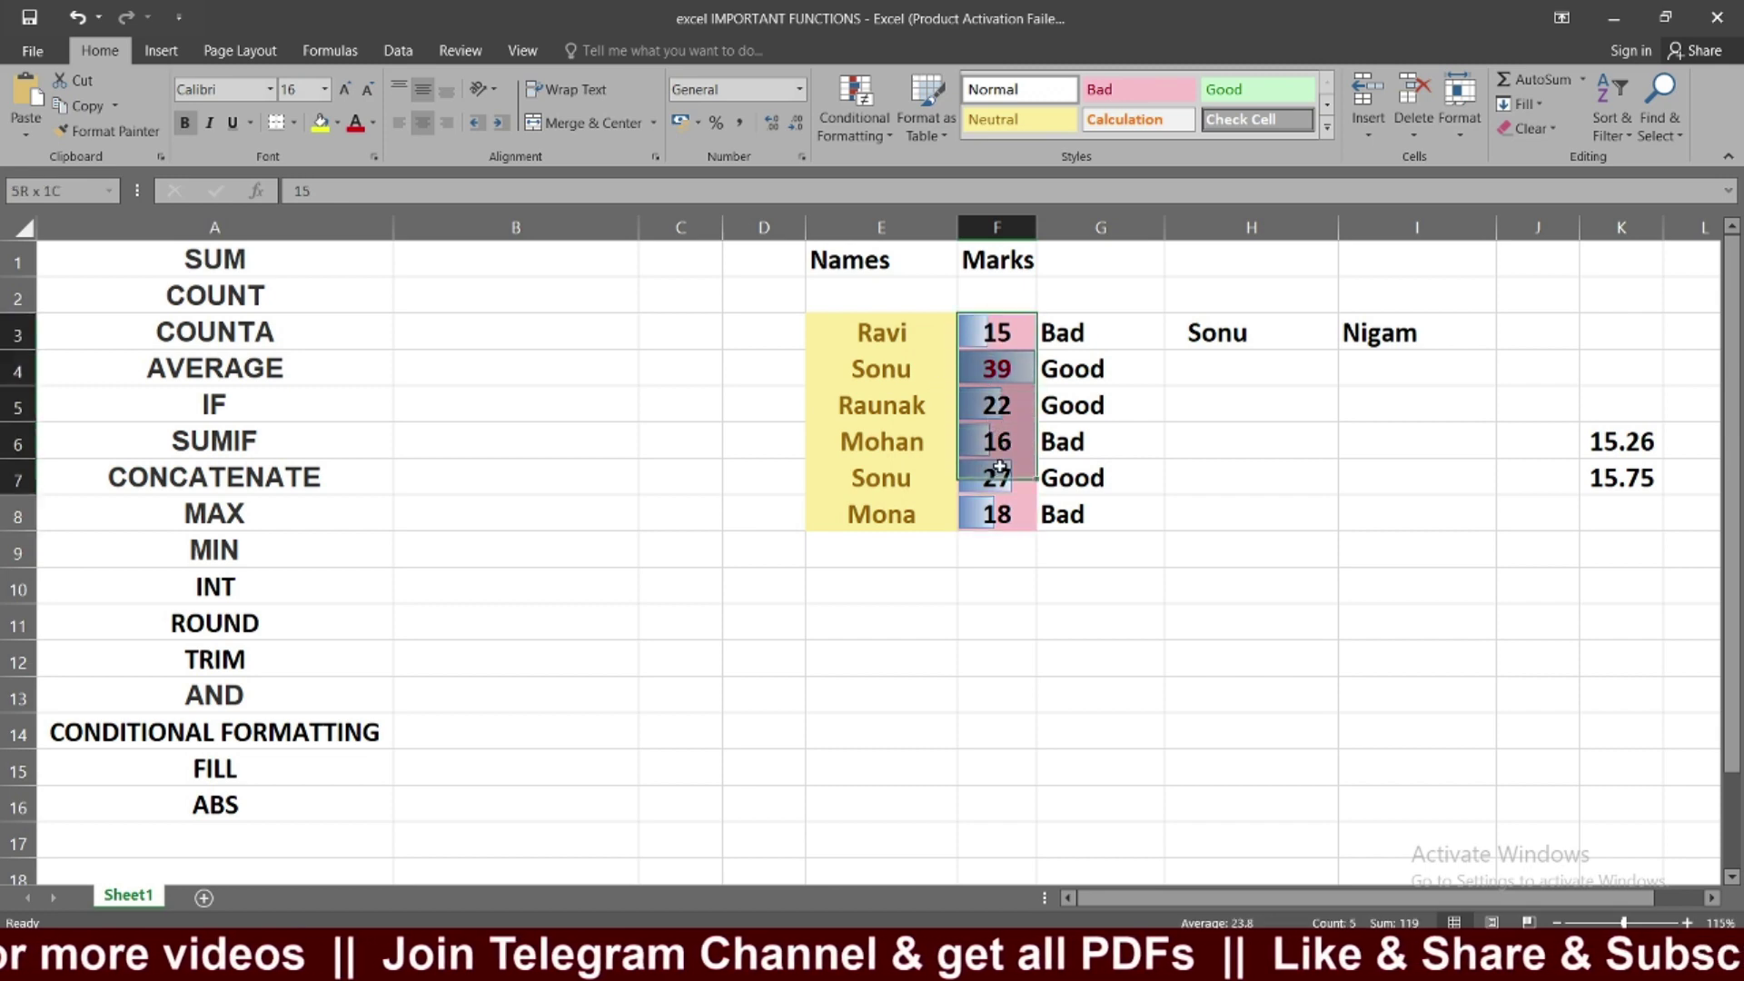
Step: Add a four-bar Ratings icon set to the marks F3:F8
click(883, 131)
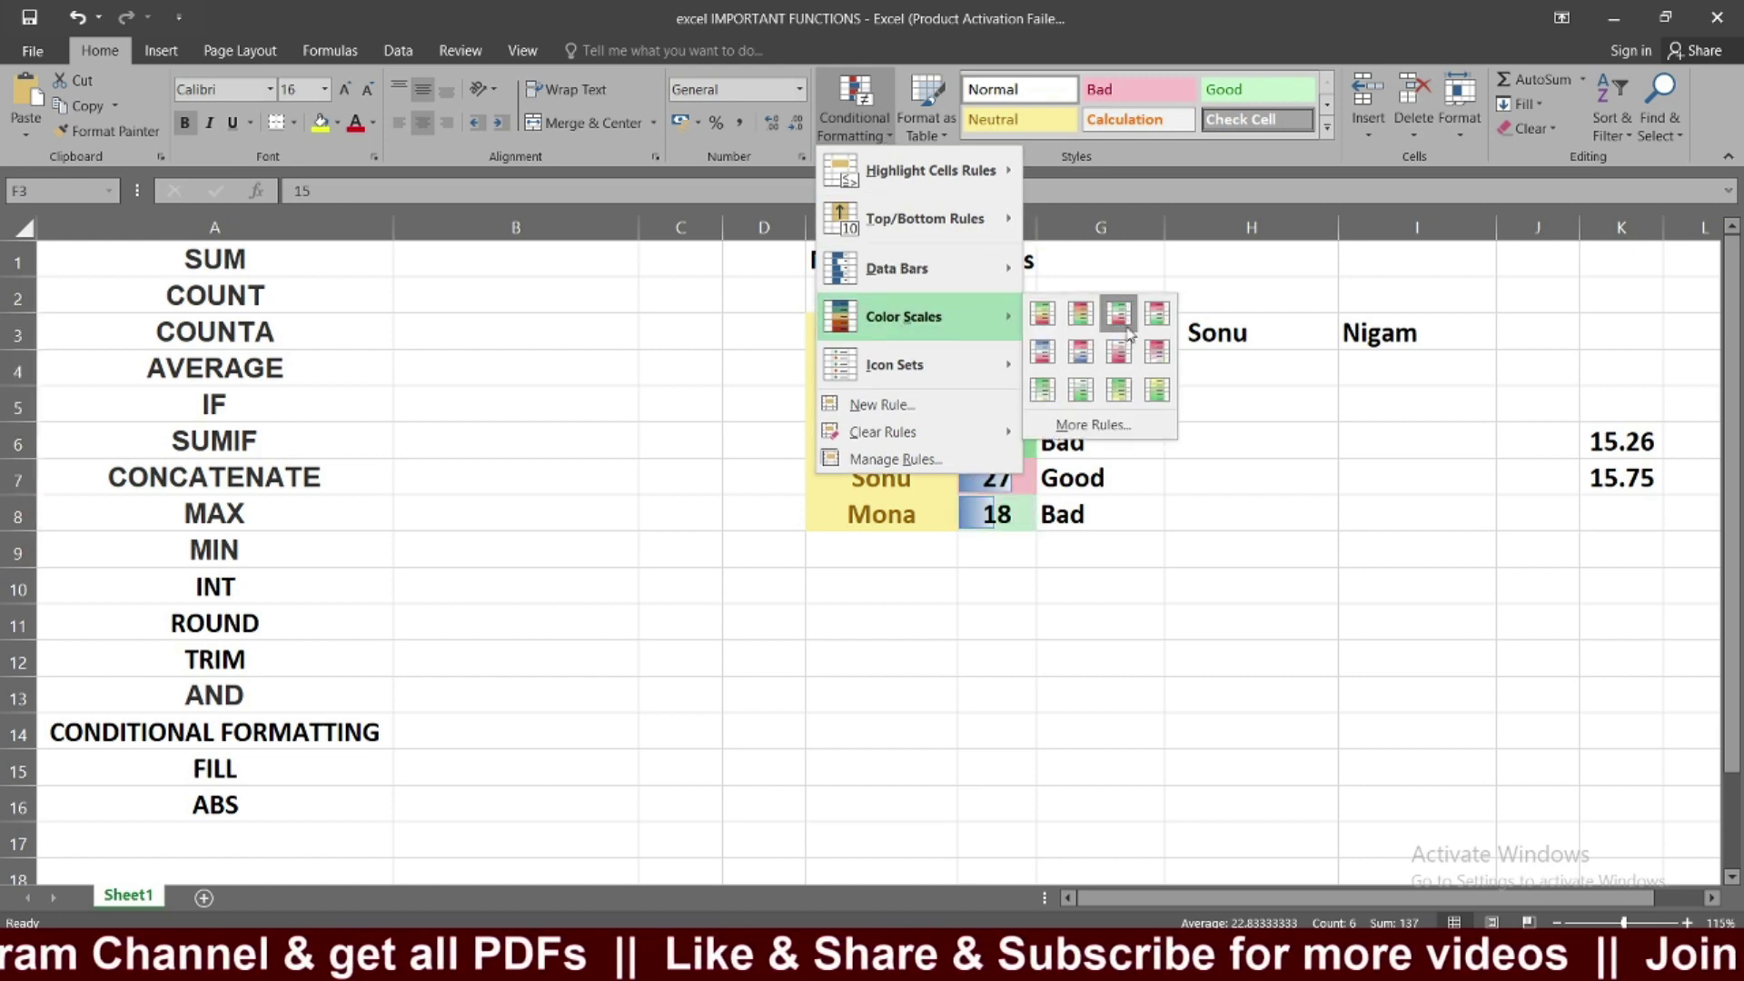
mouse_move(913, 363)
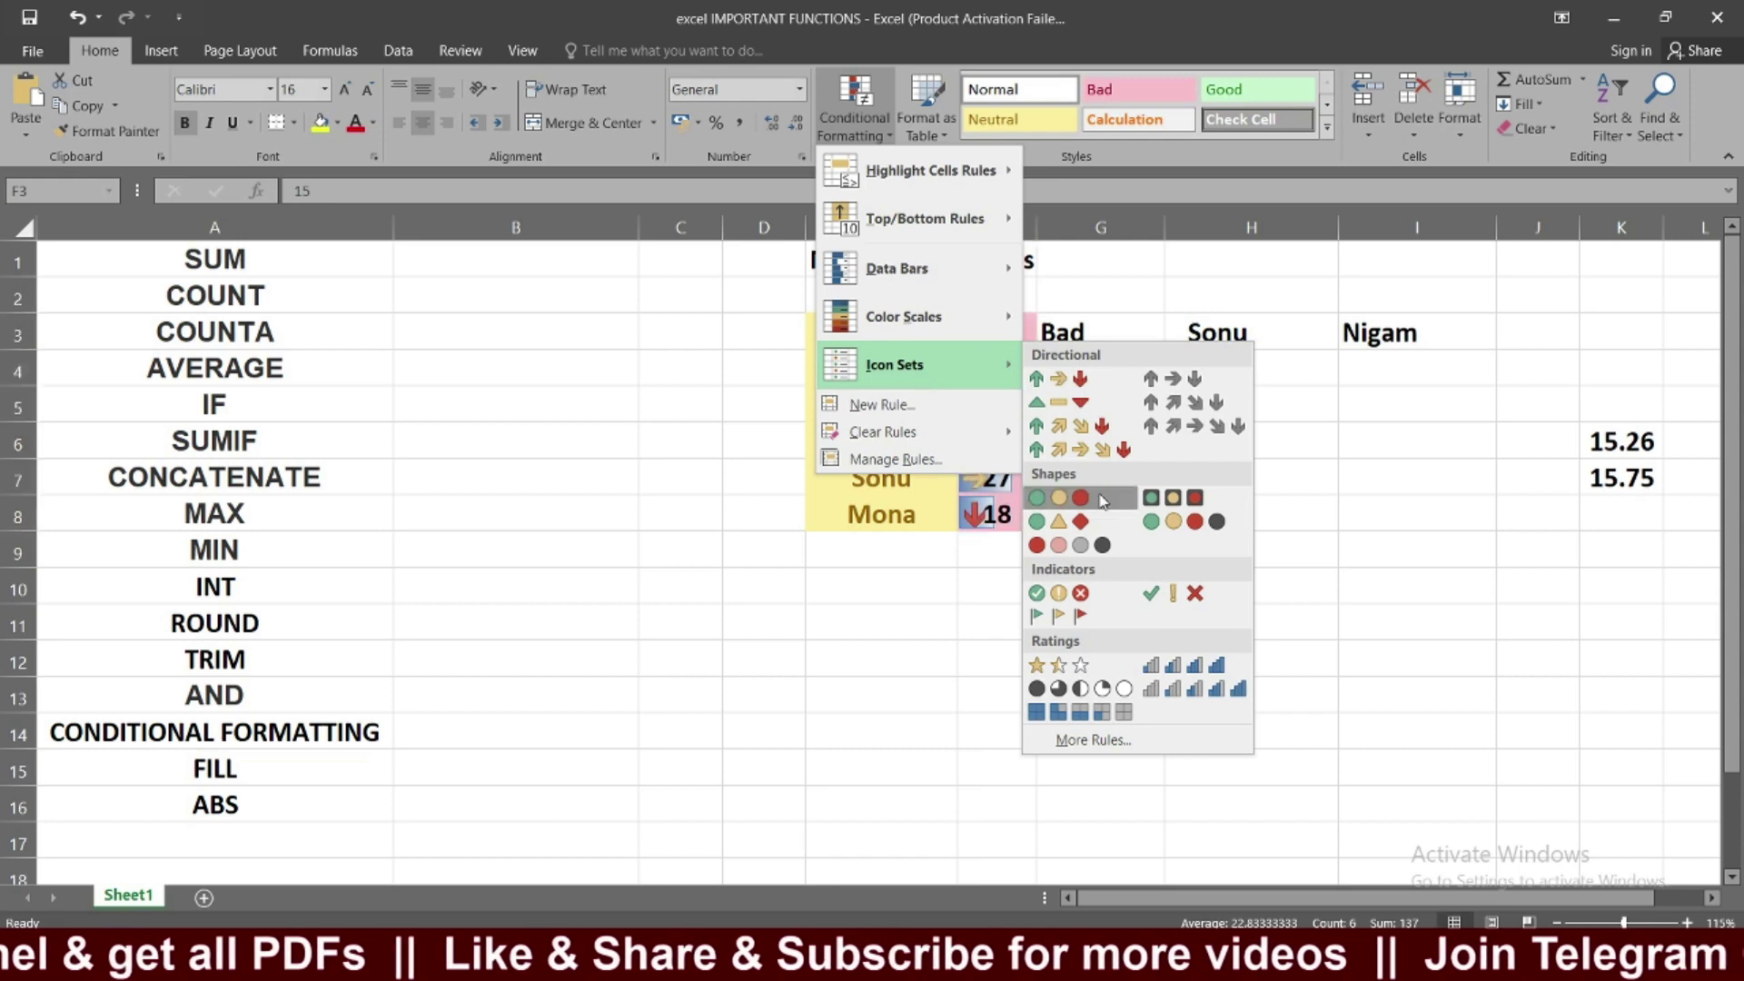
click(1185, 665)
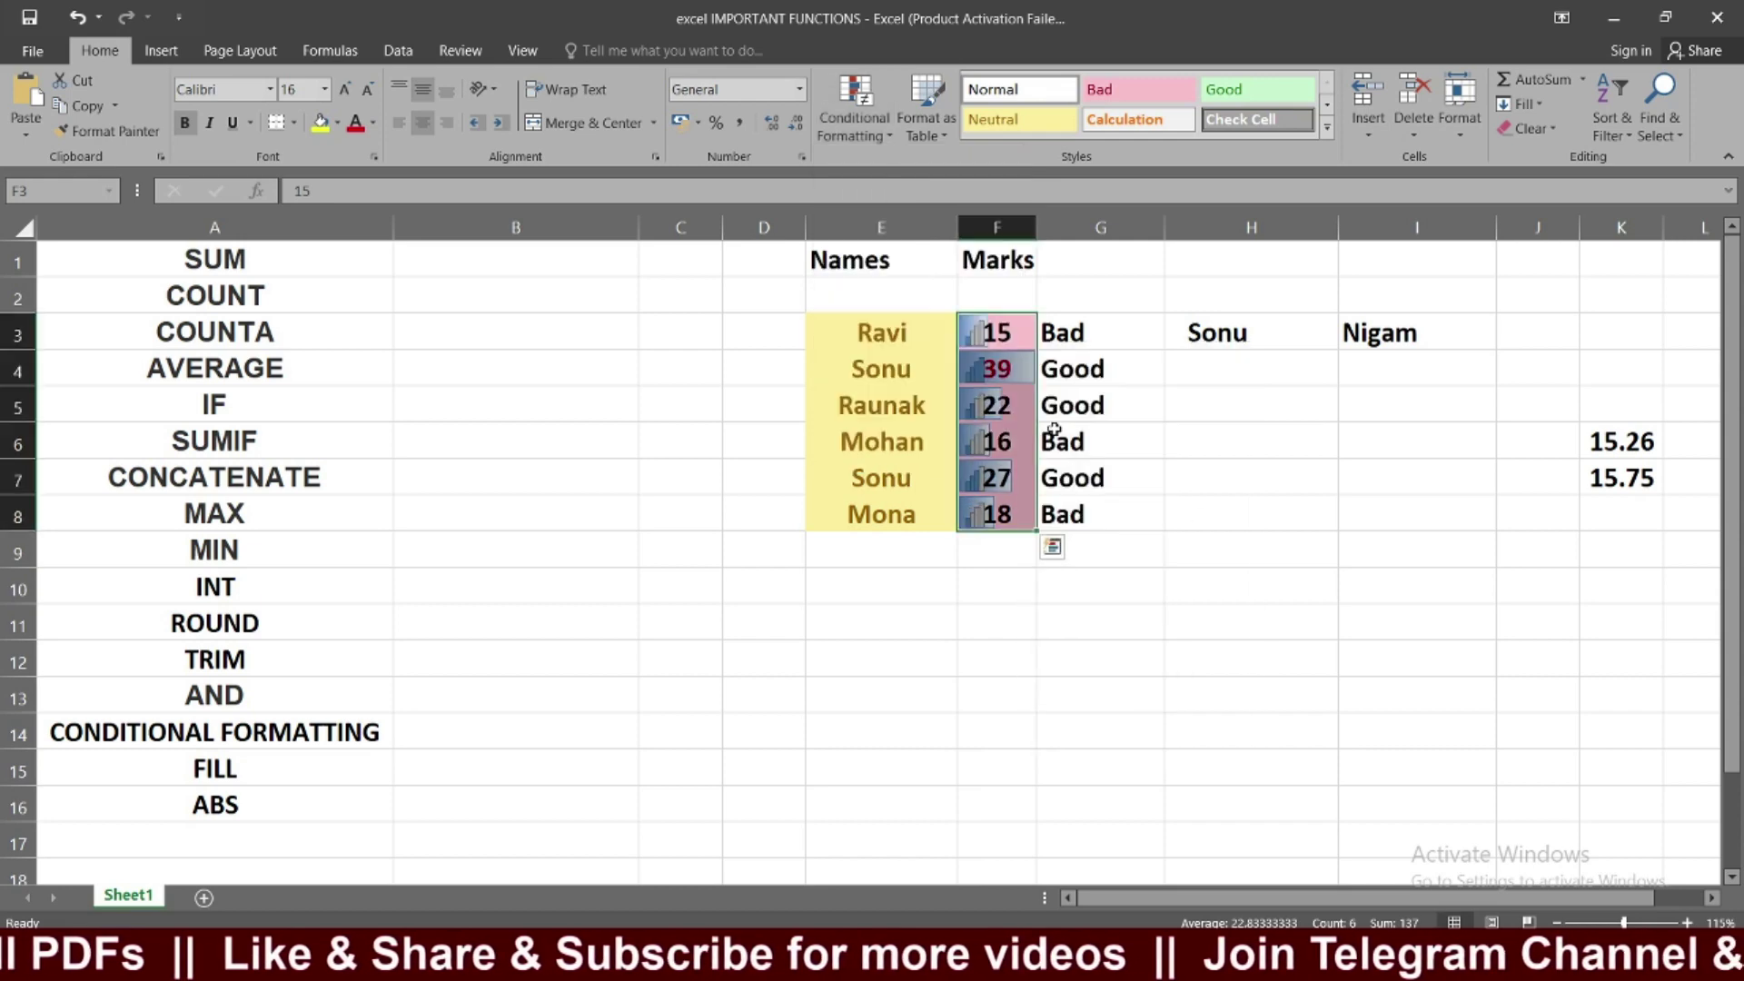
click(1003, 427)
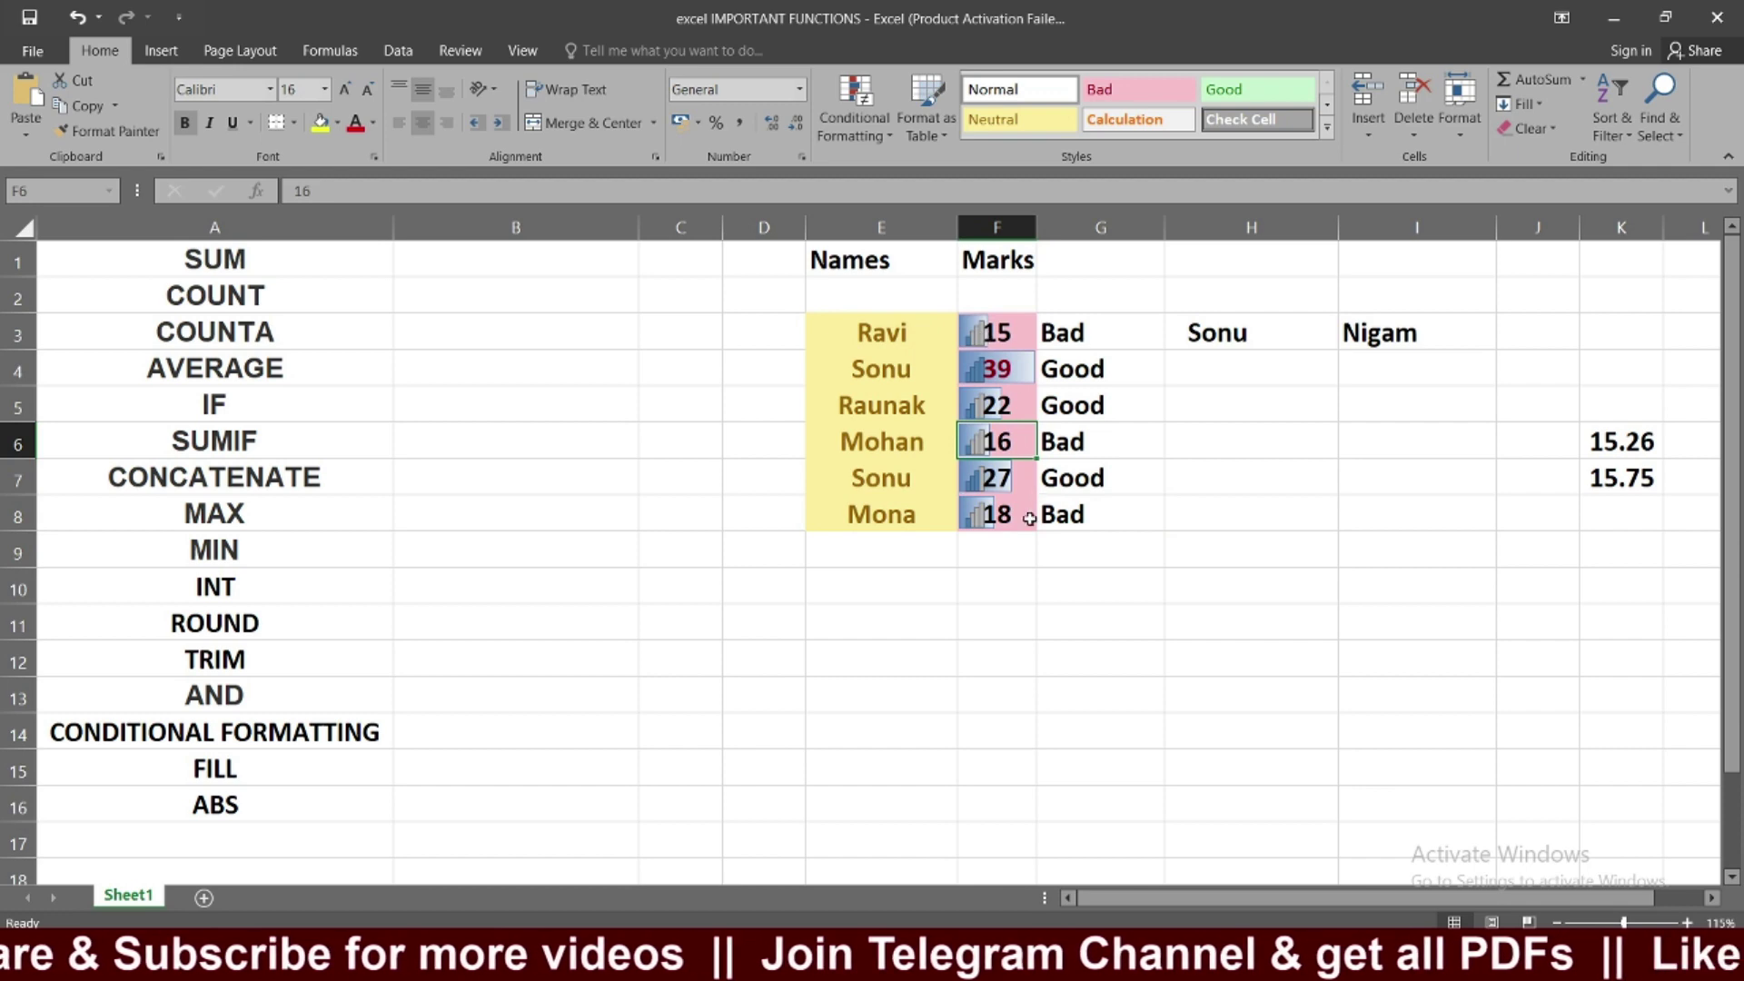
click(854, 125)
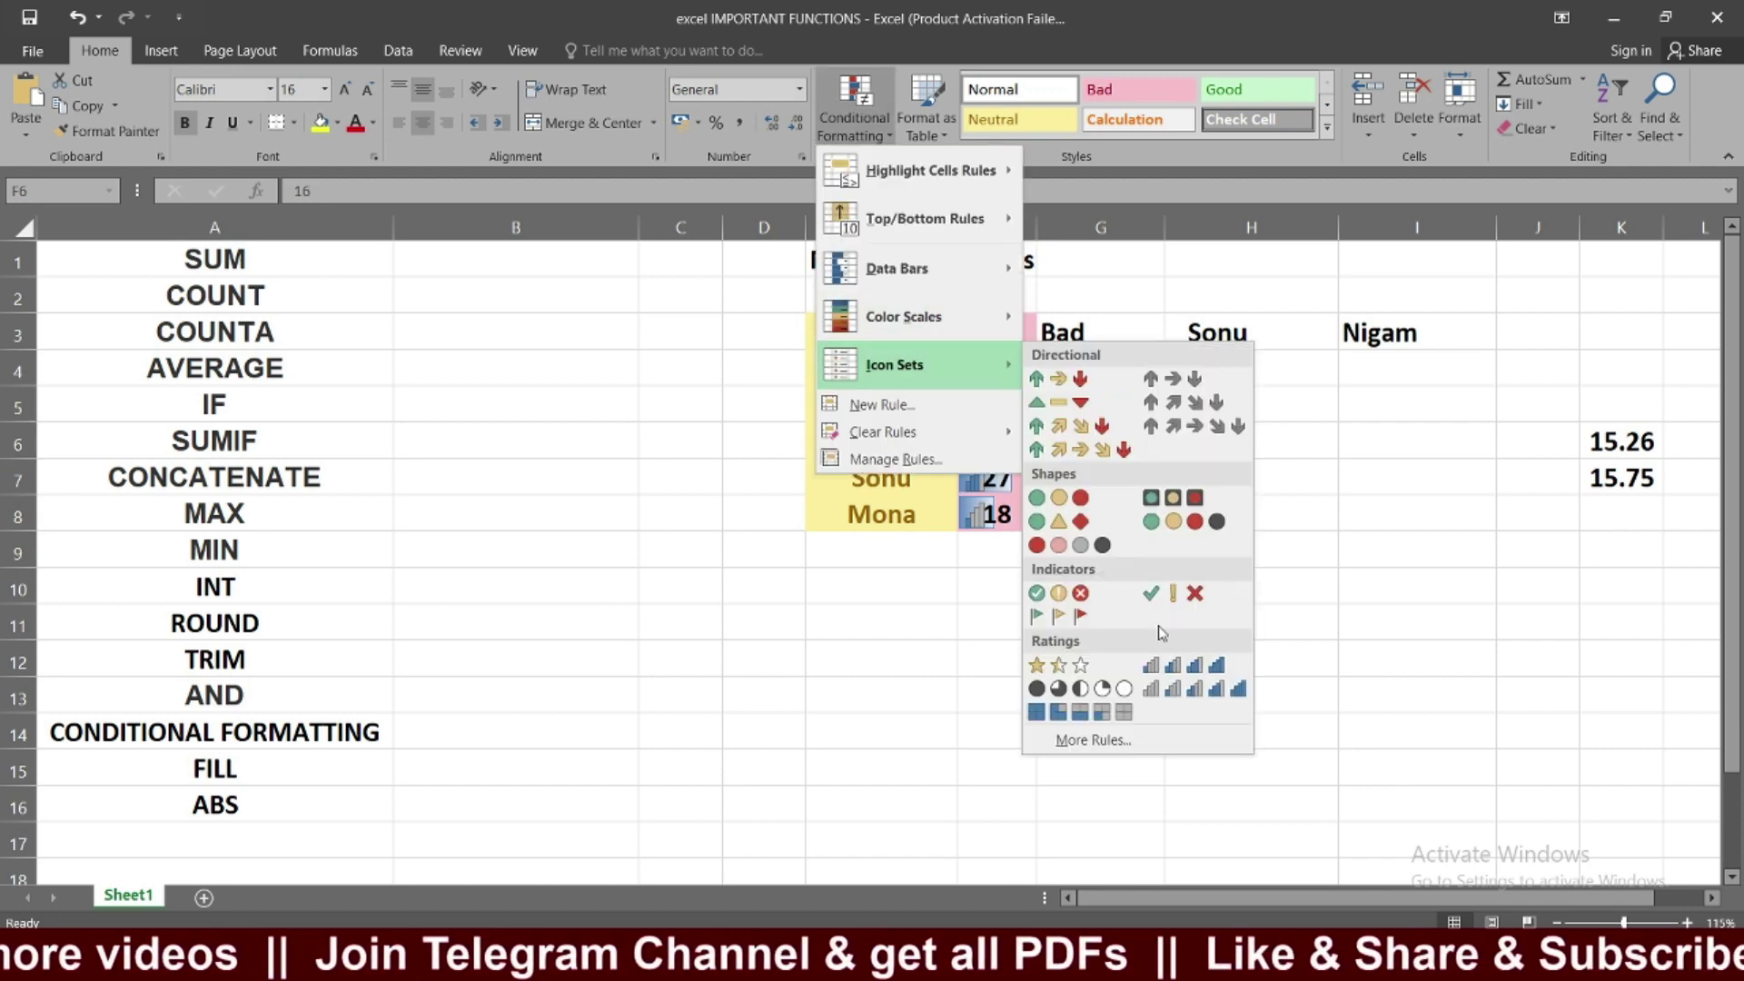
mouse_move(883, 432)
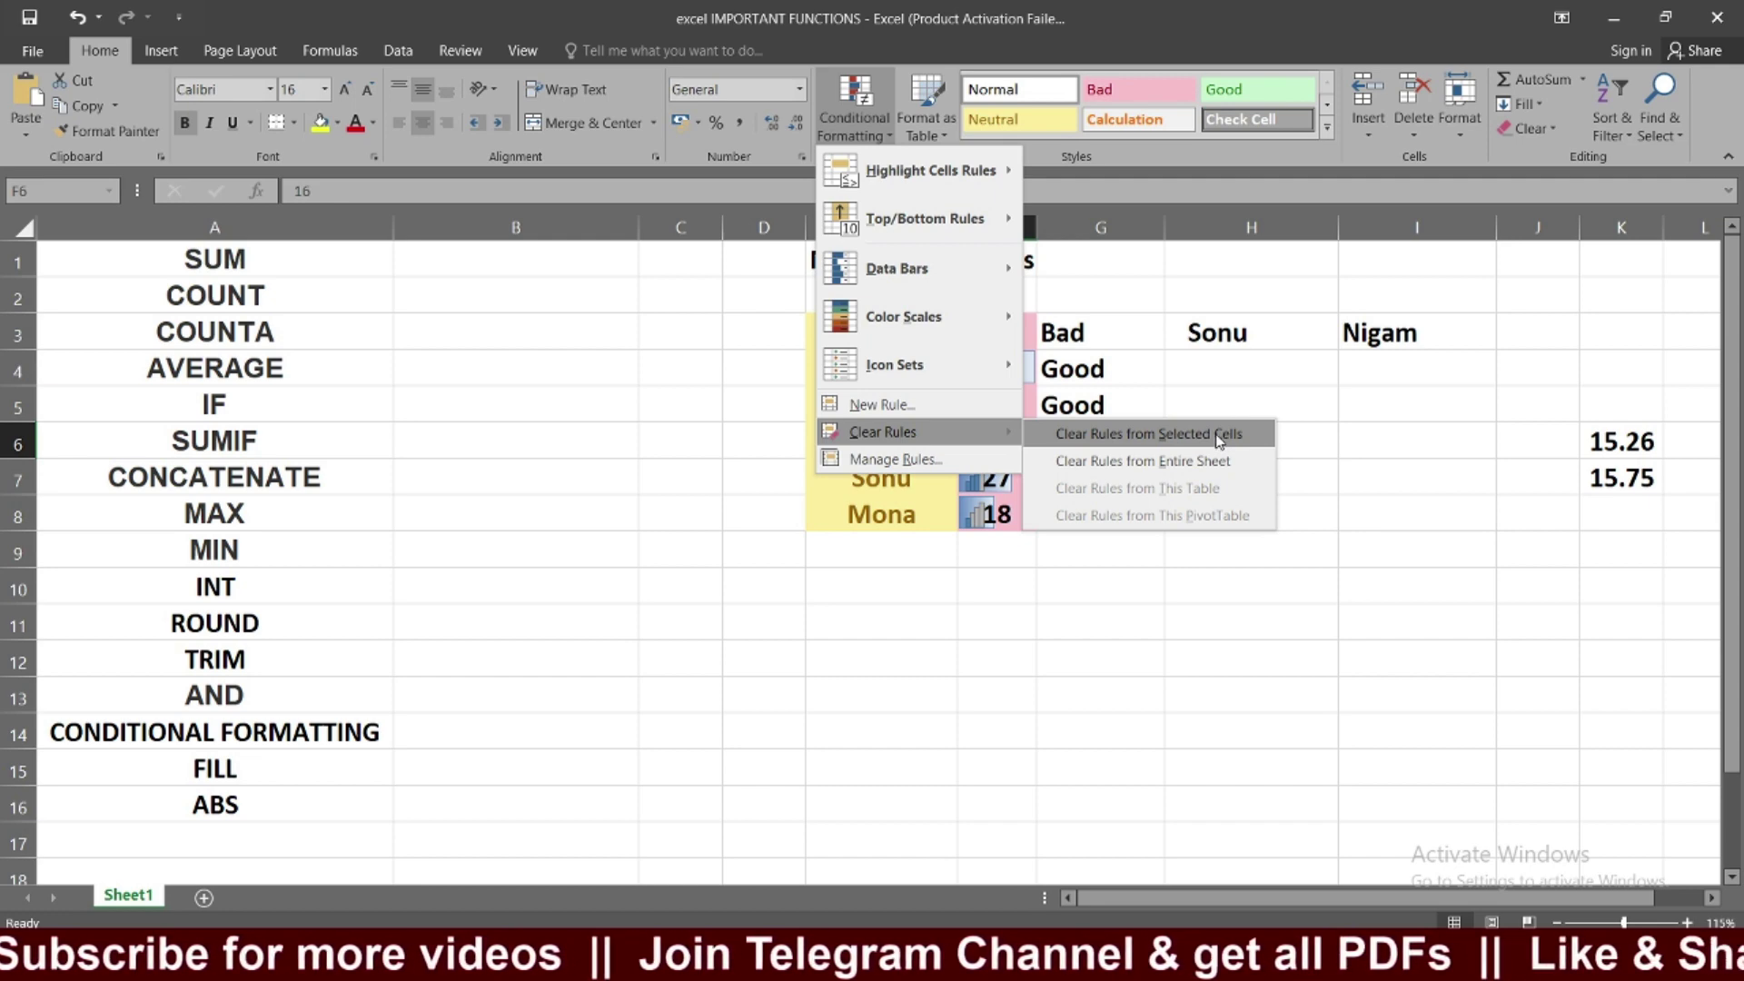
click(1186, 465)
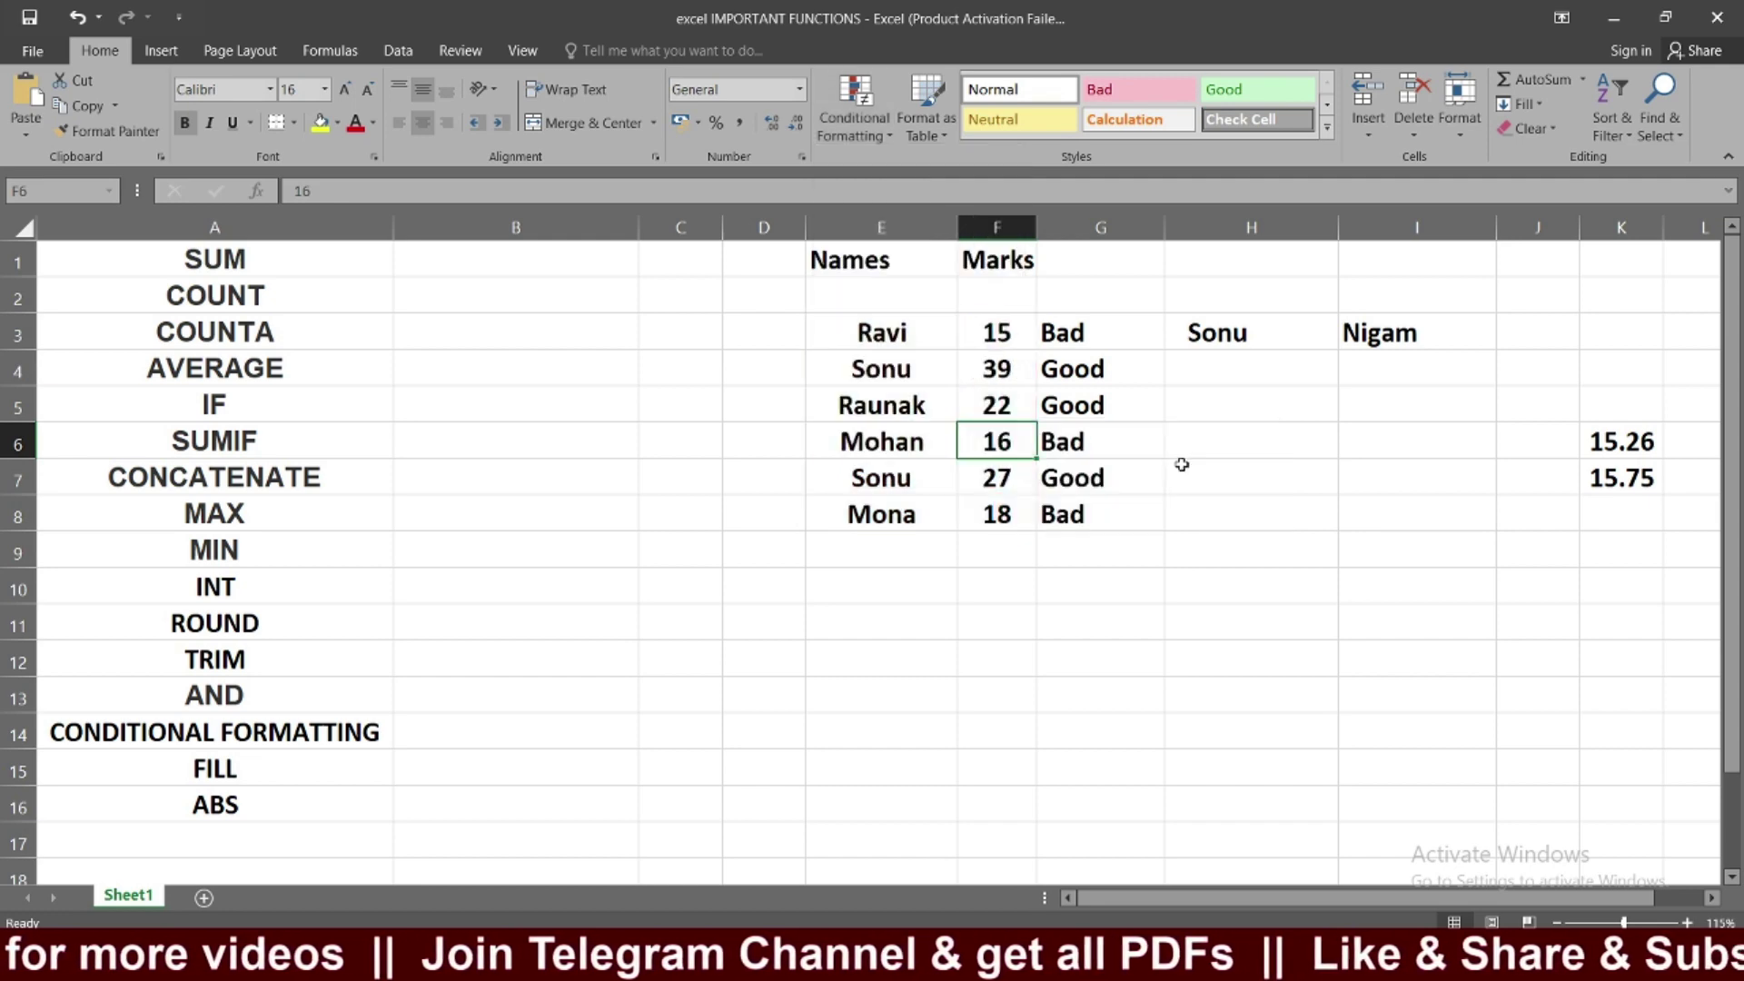
click(856, 323)
drag(856, 322, 997, 514)
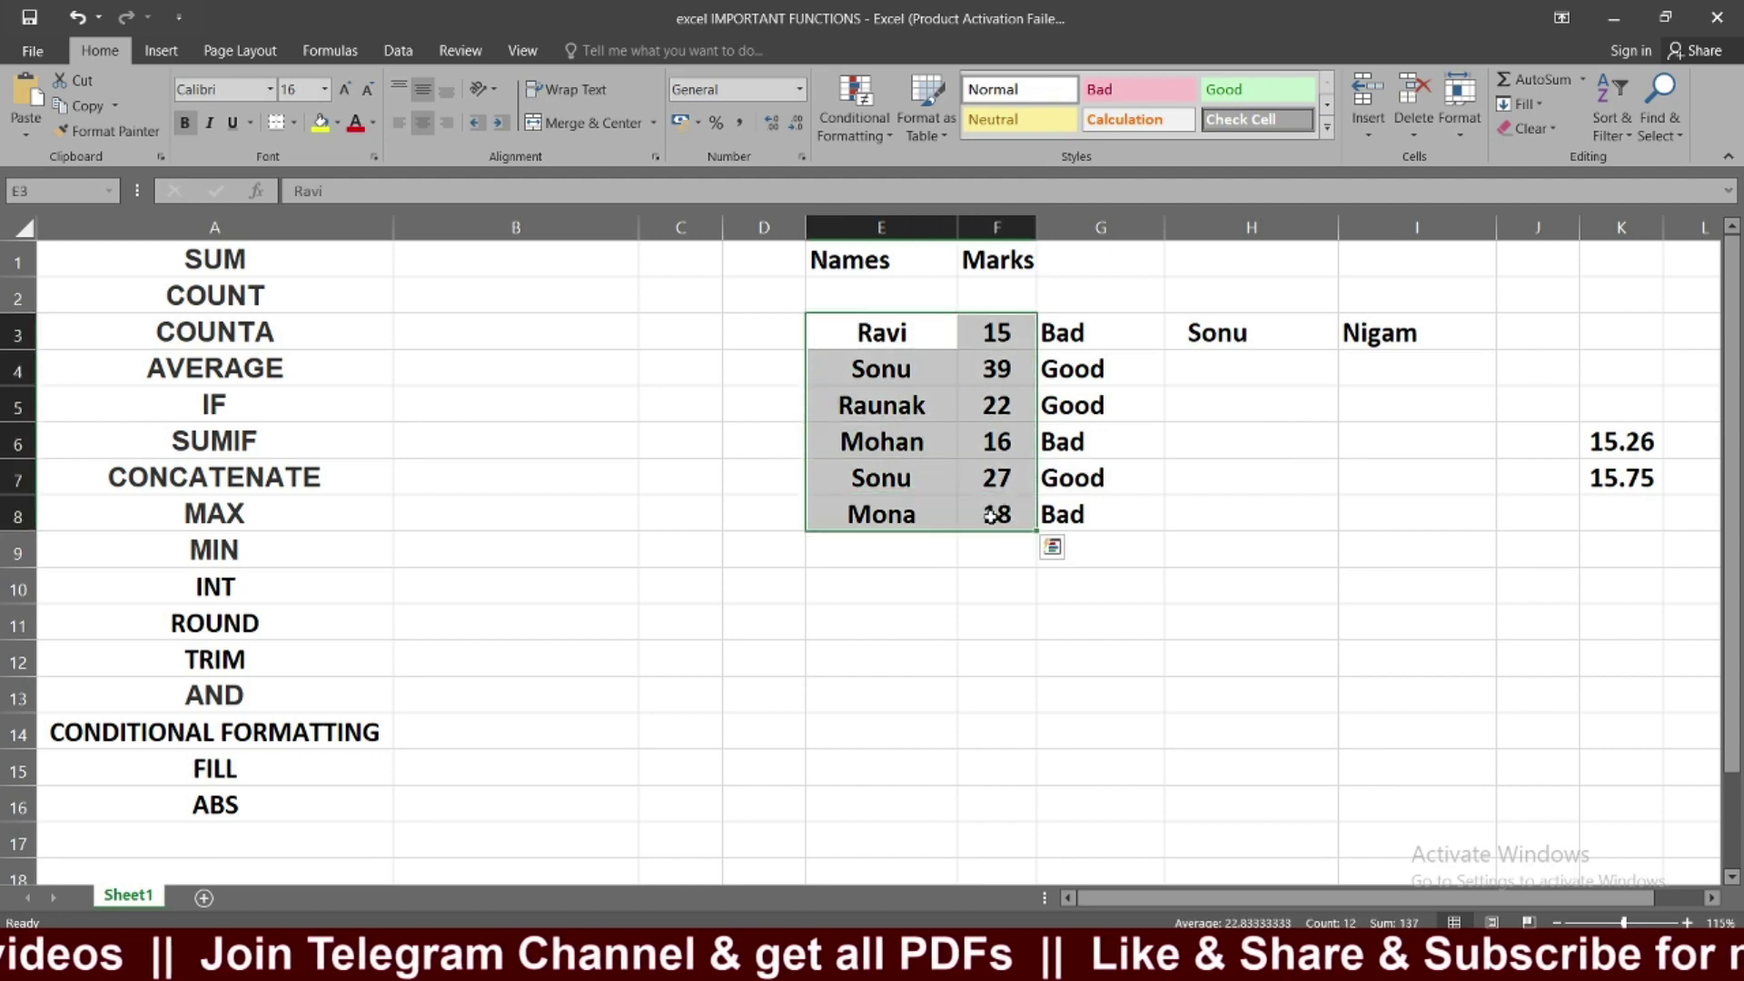
click(990, 636)
click(849, 128)
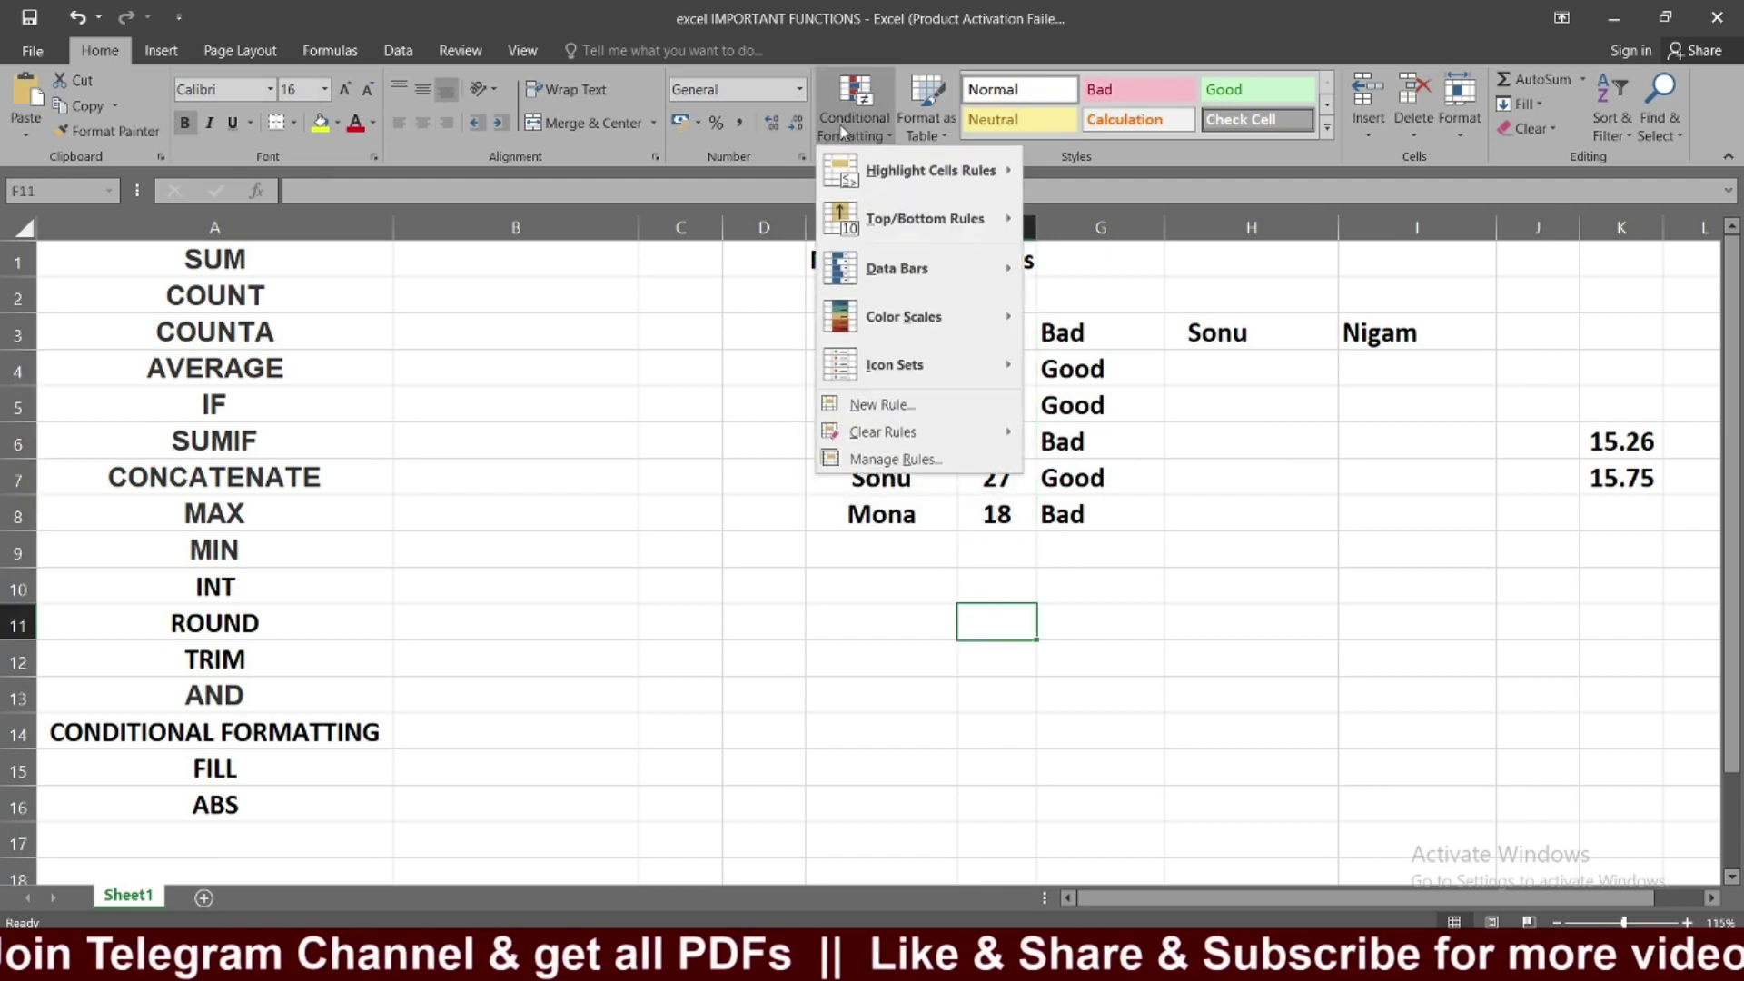
click(702, 302)
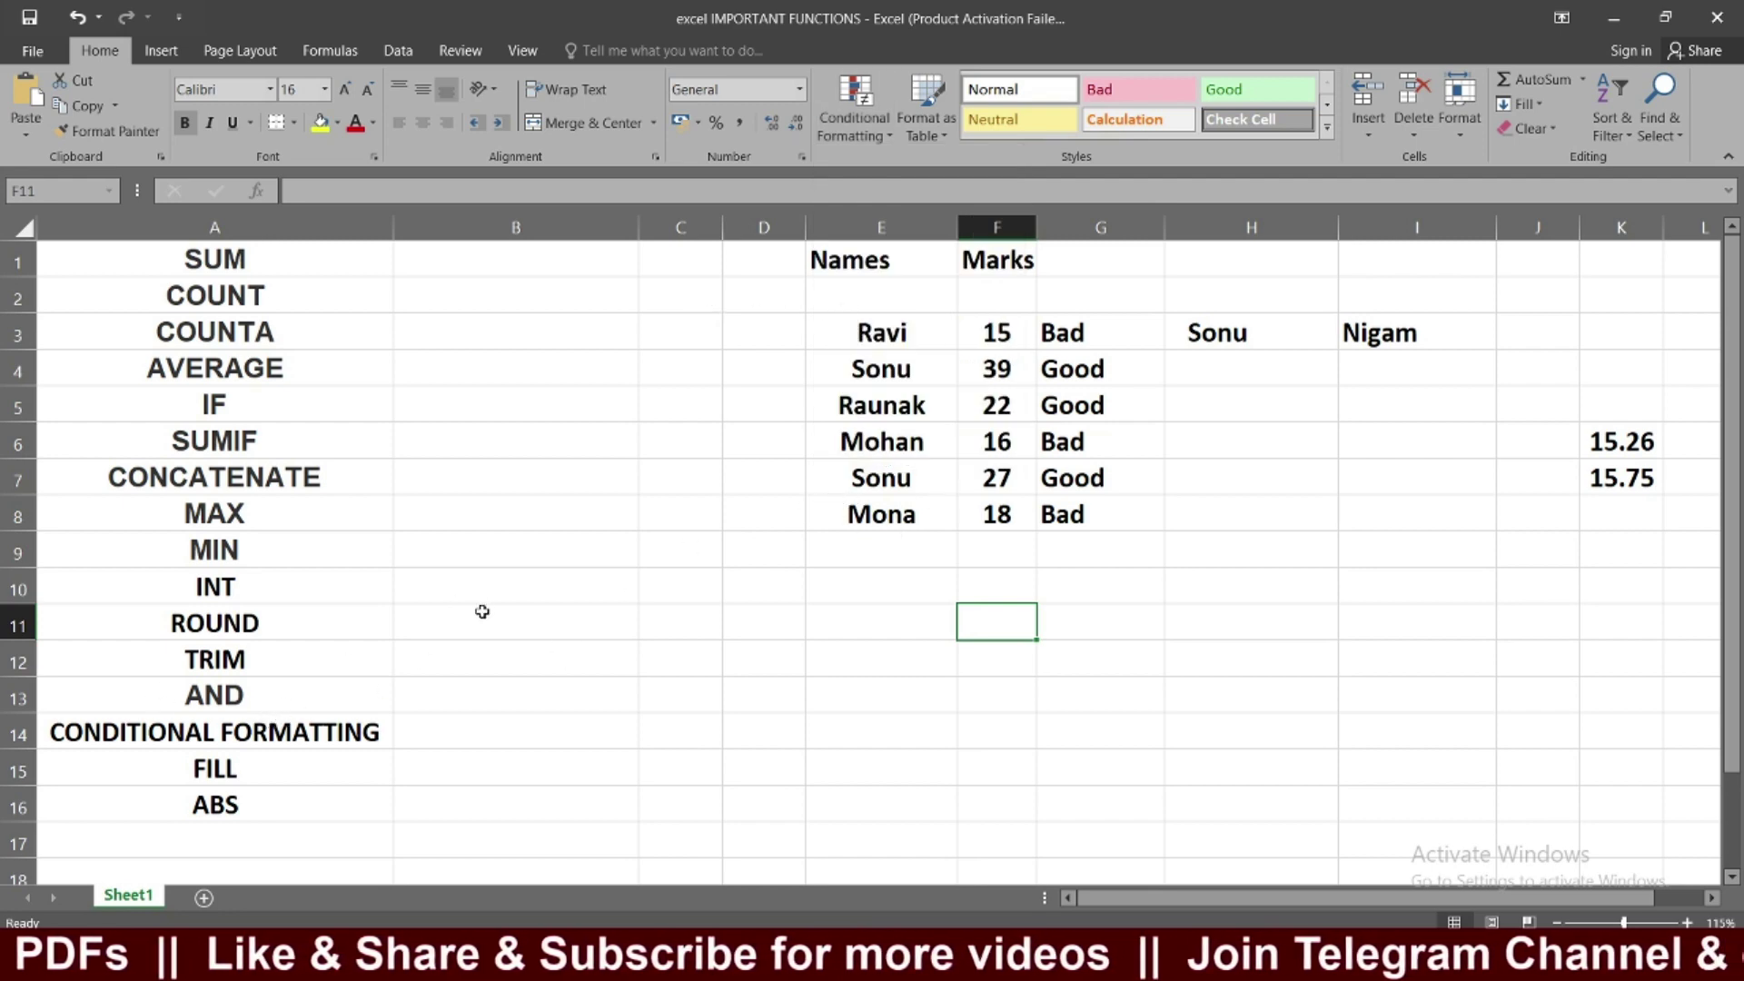
click(277, 758)
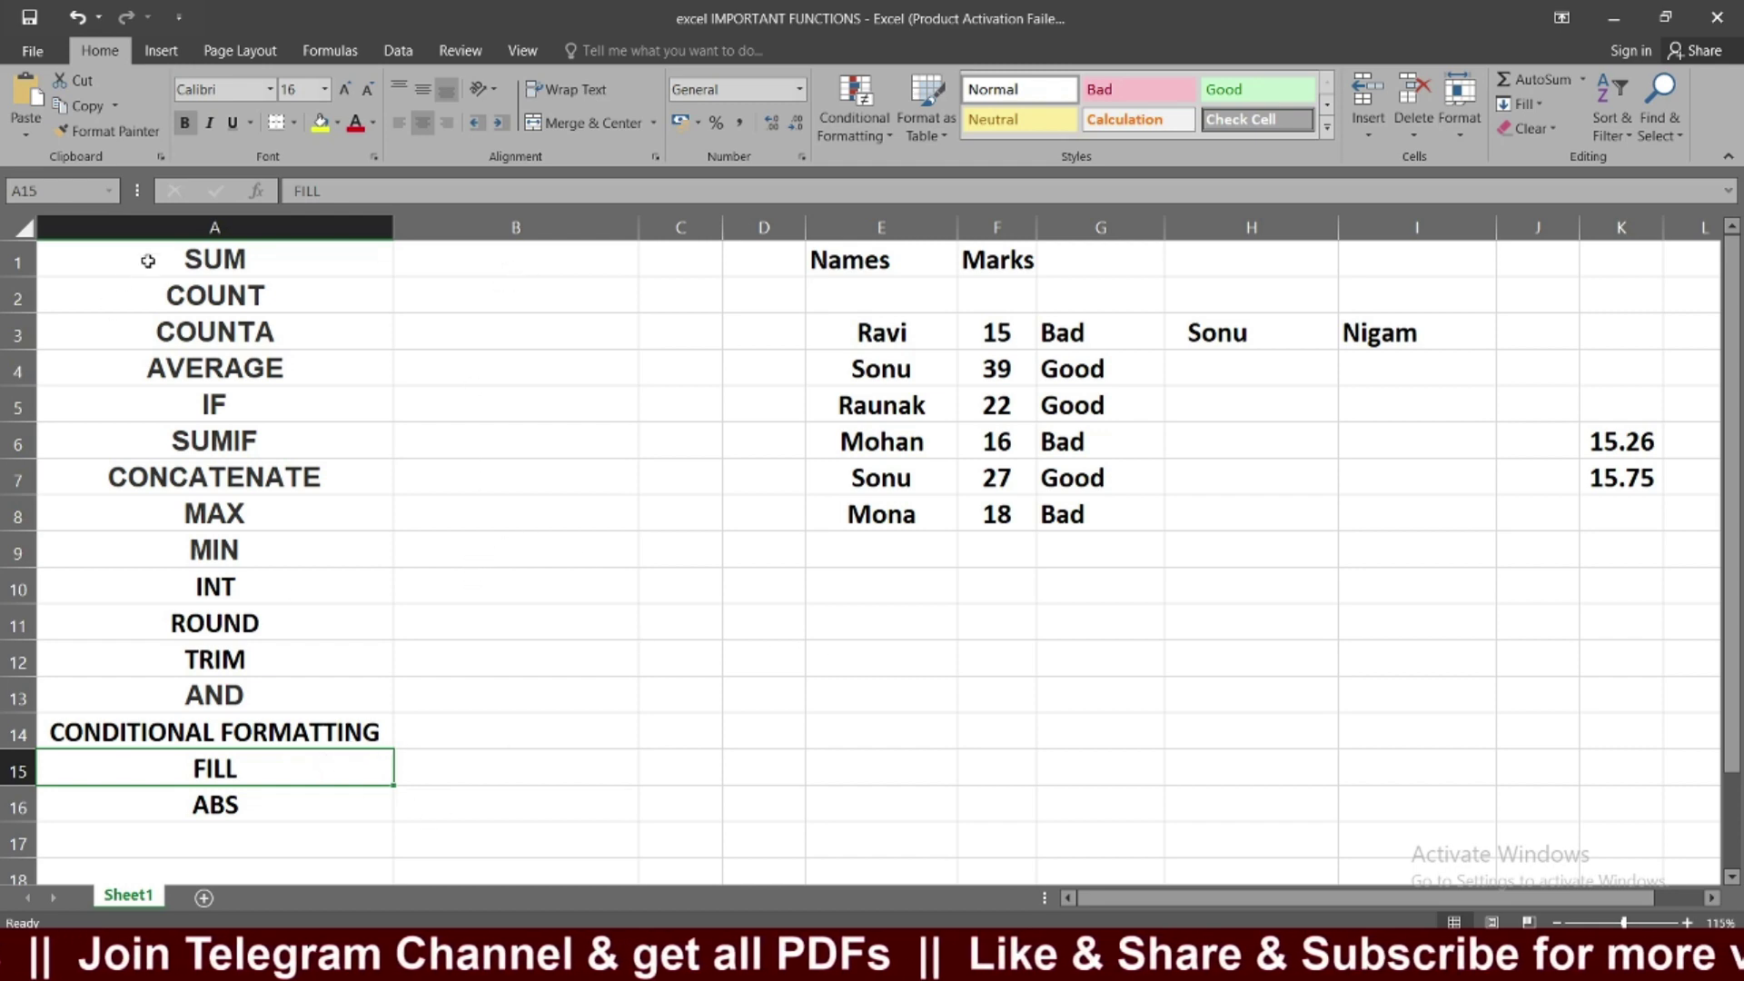
Step: Insert a blank sheet column before the function list in column A
click(227, 226)
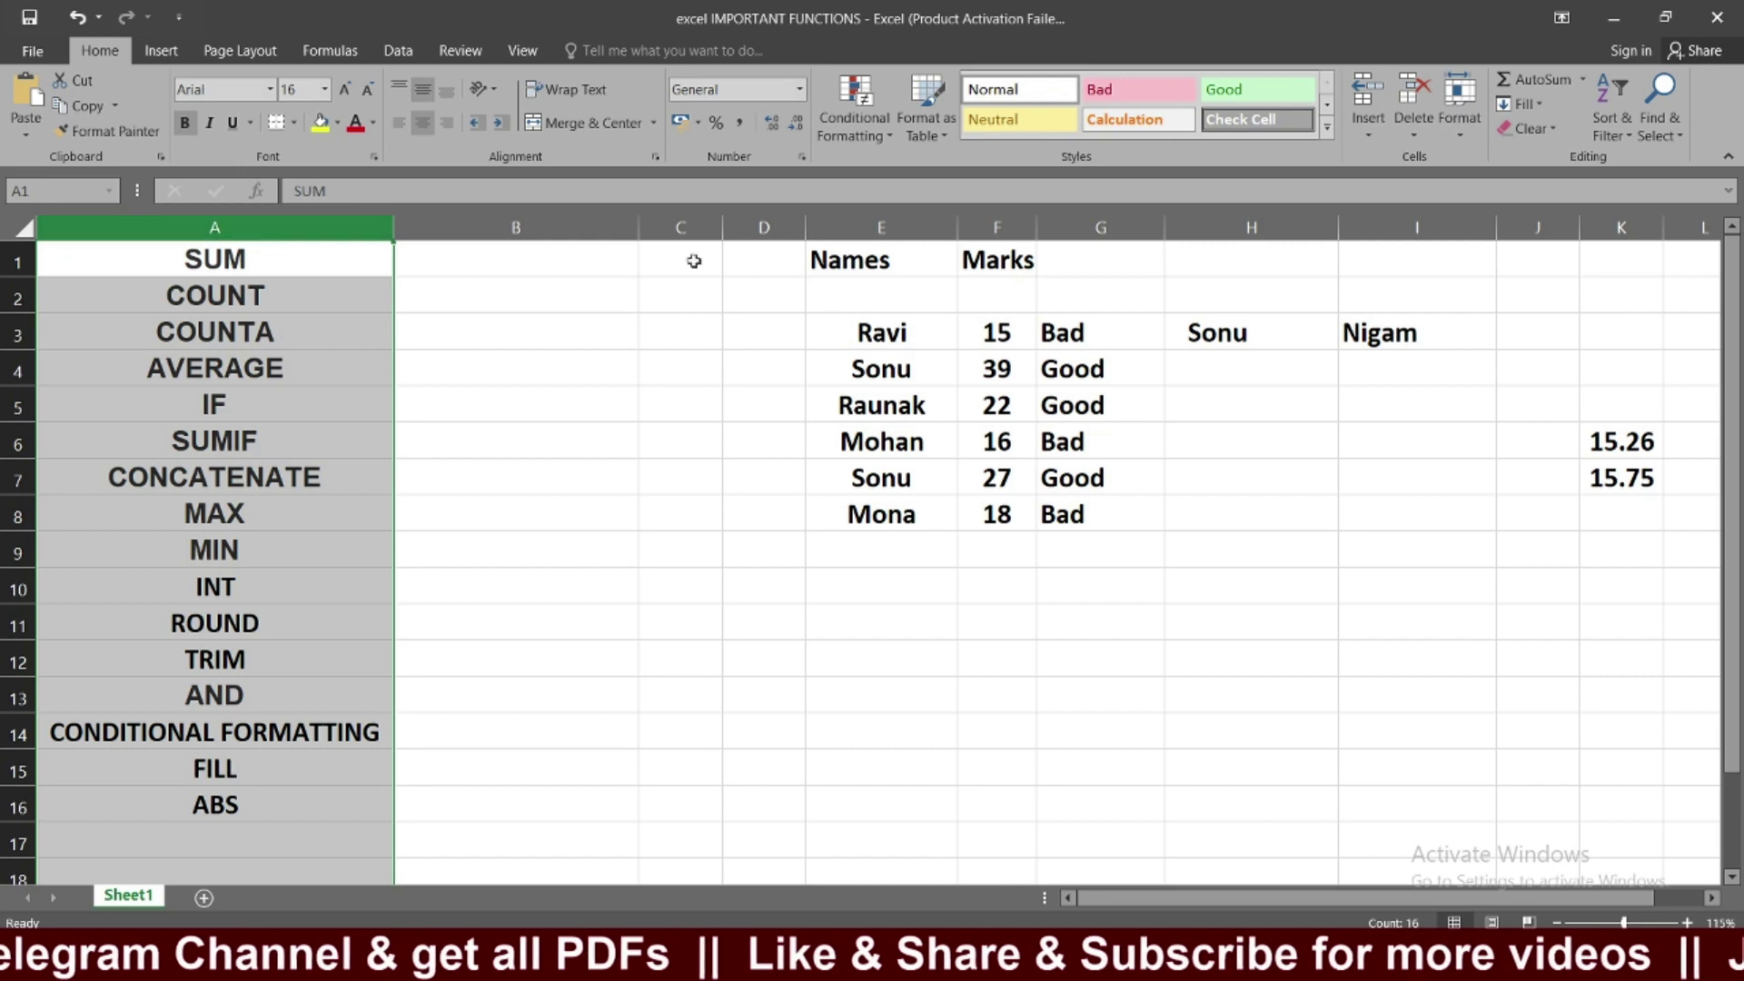
click(1380, 138)
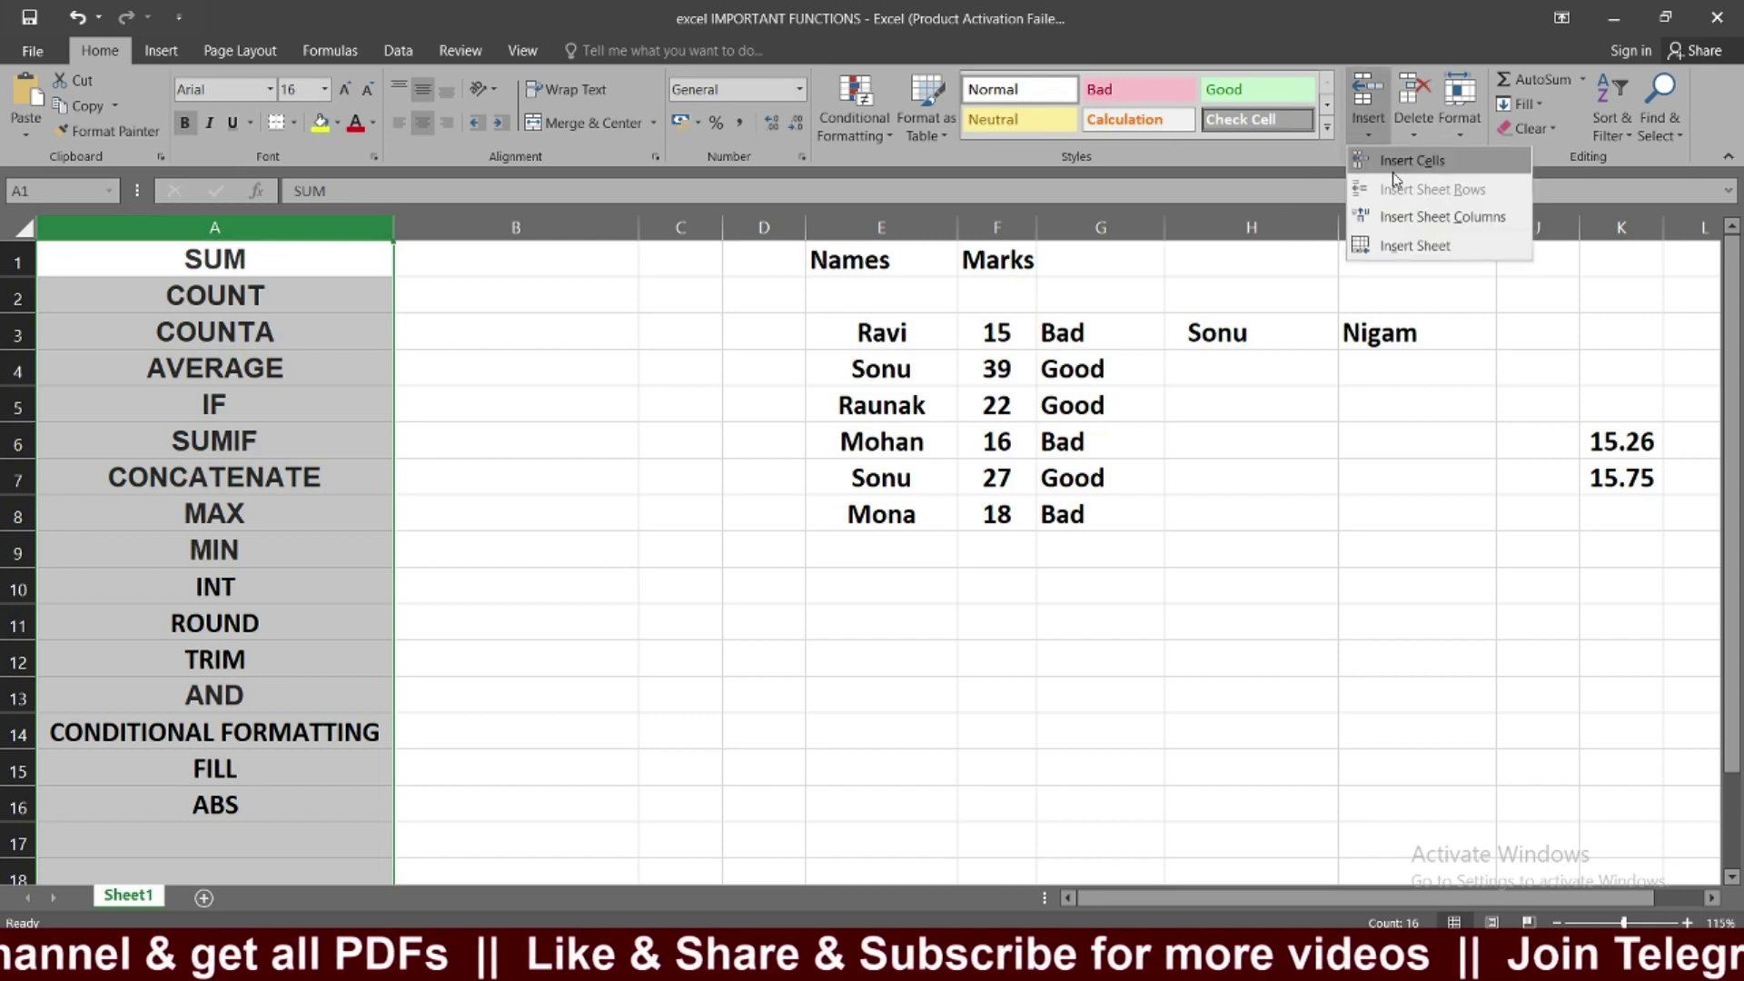
click(1415, 218)
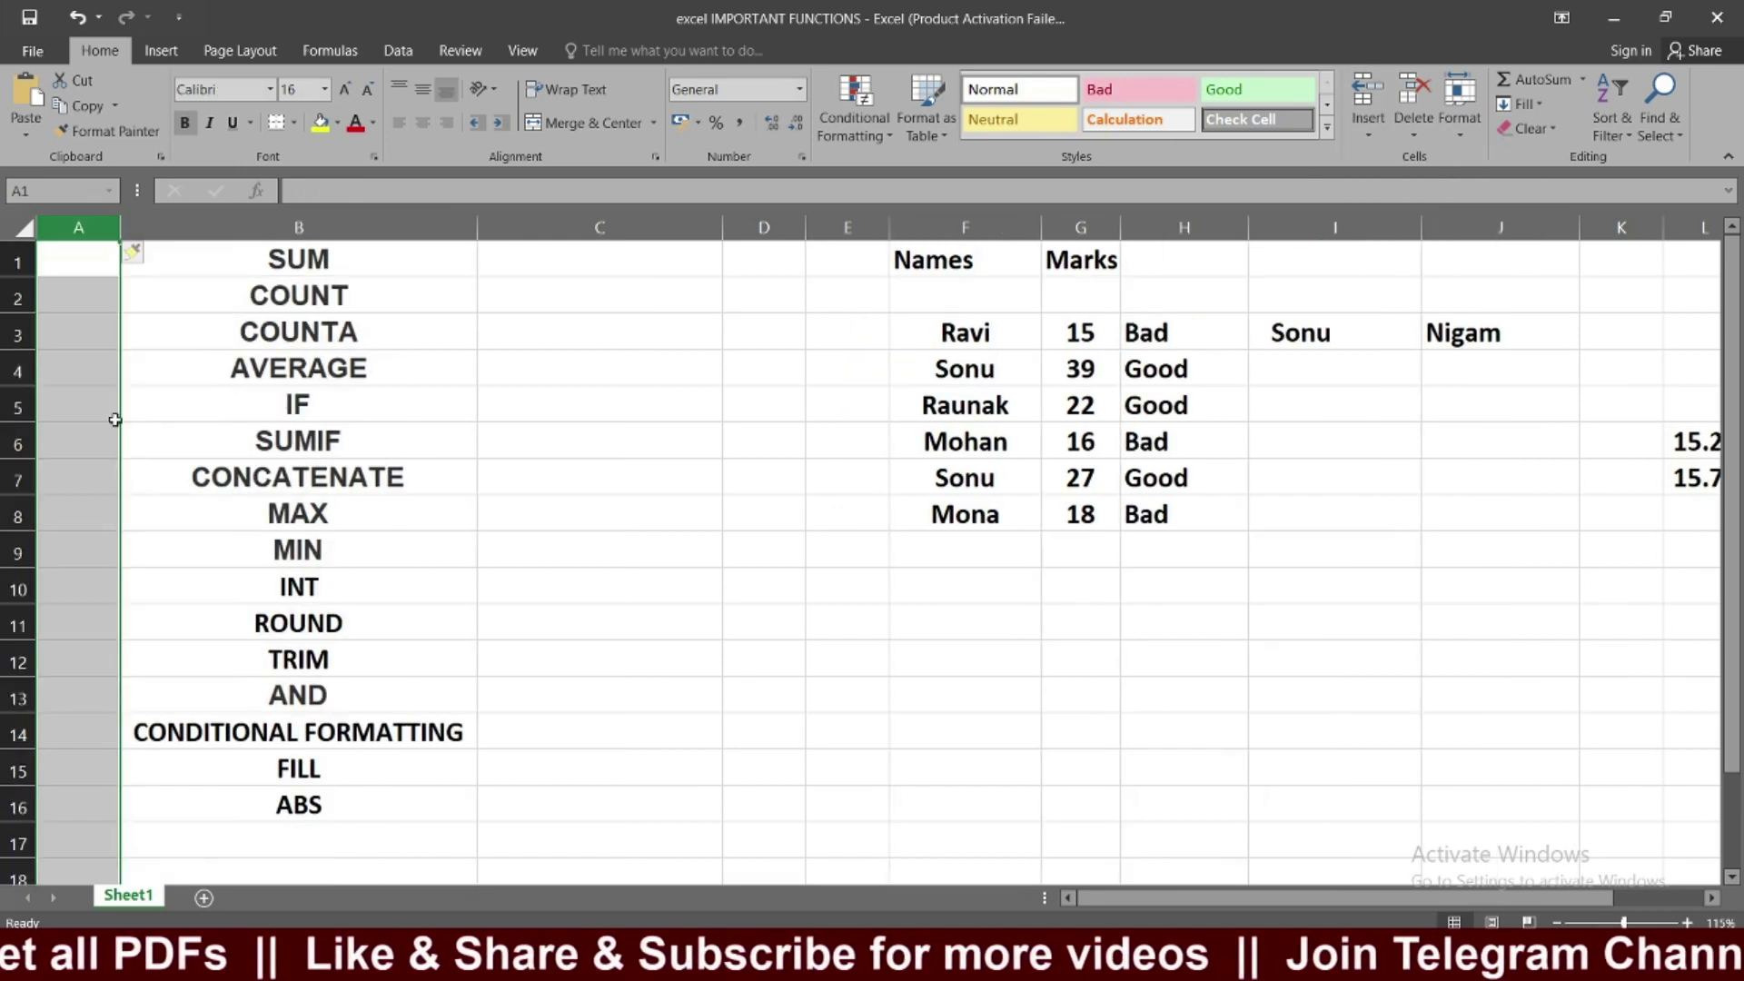
click(91, 338)
click(102, 255)
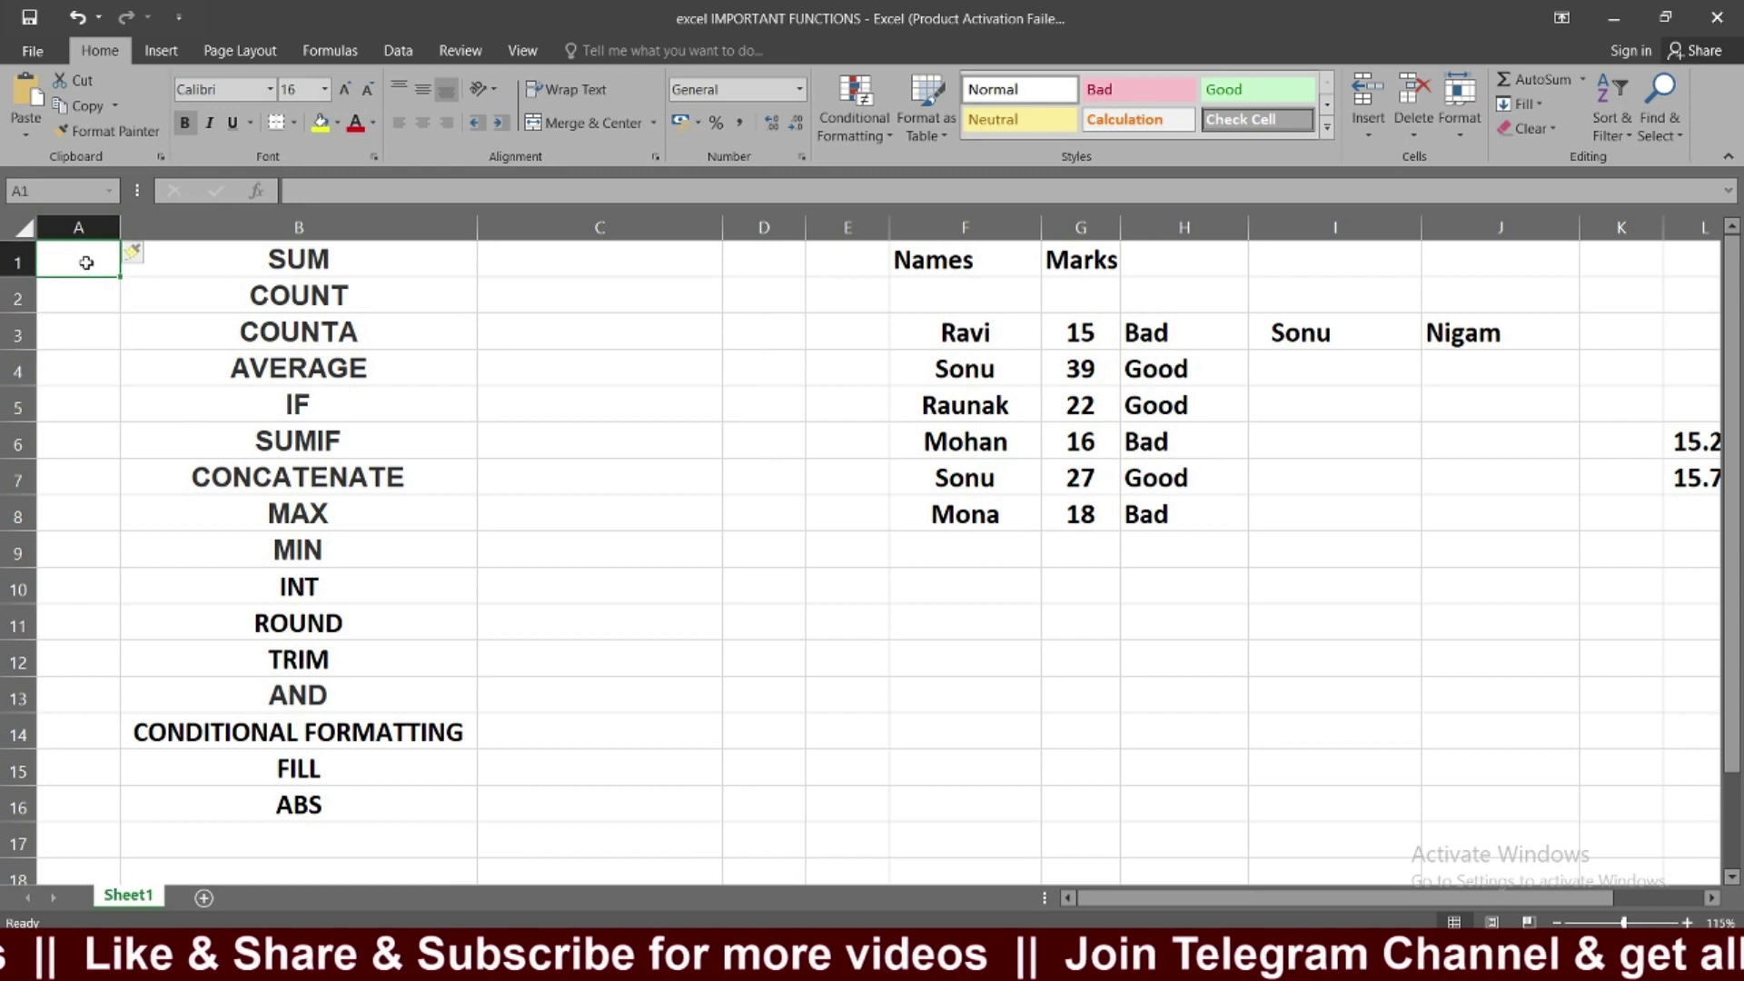
click(80, 792)
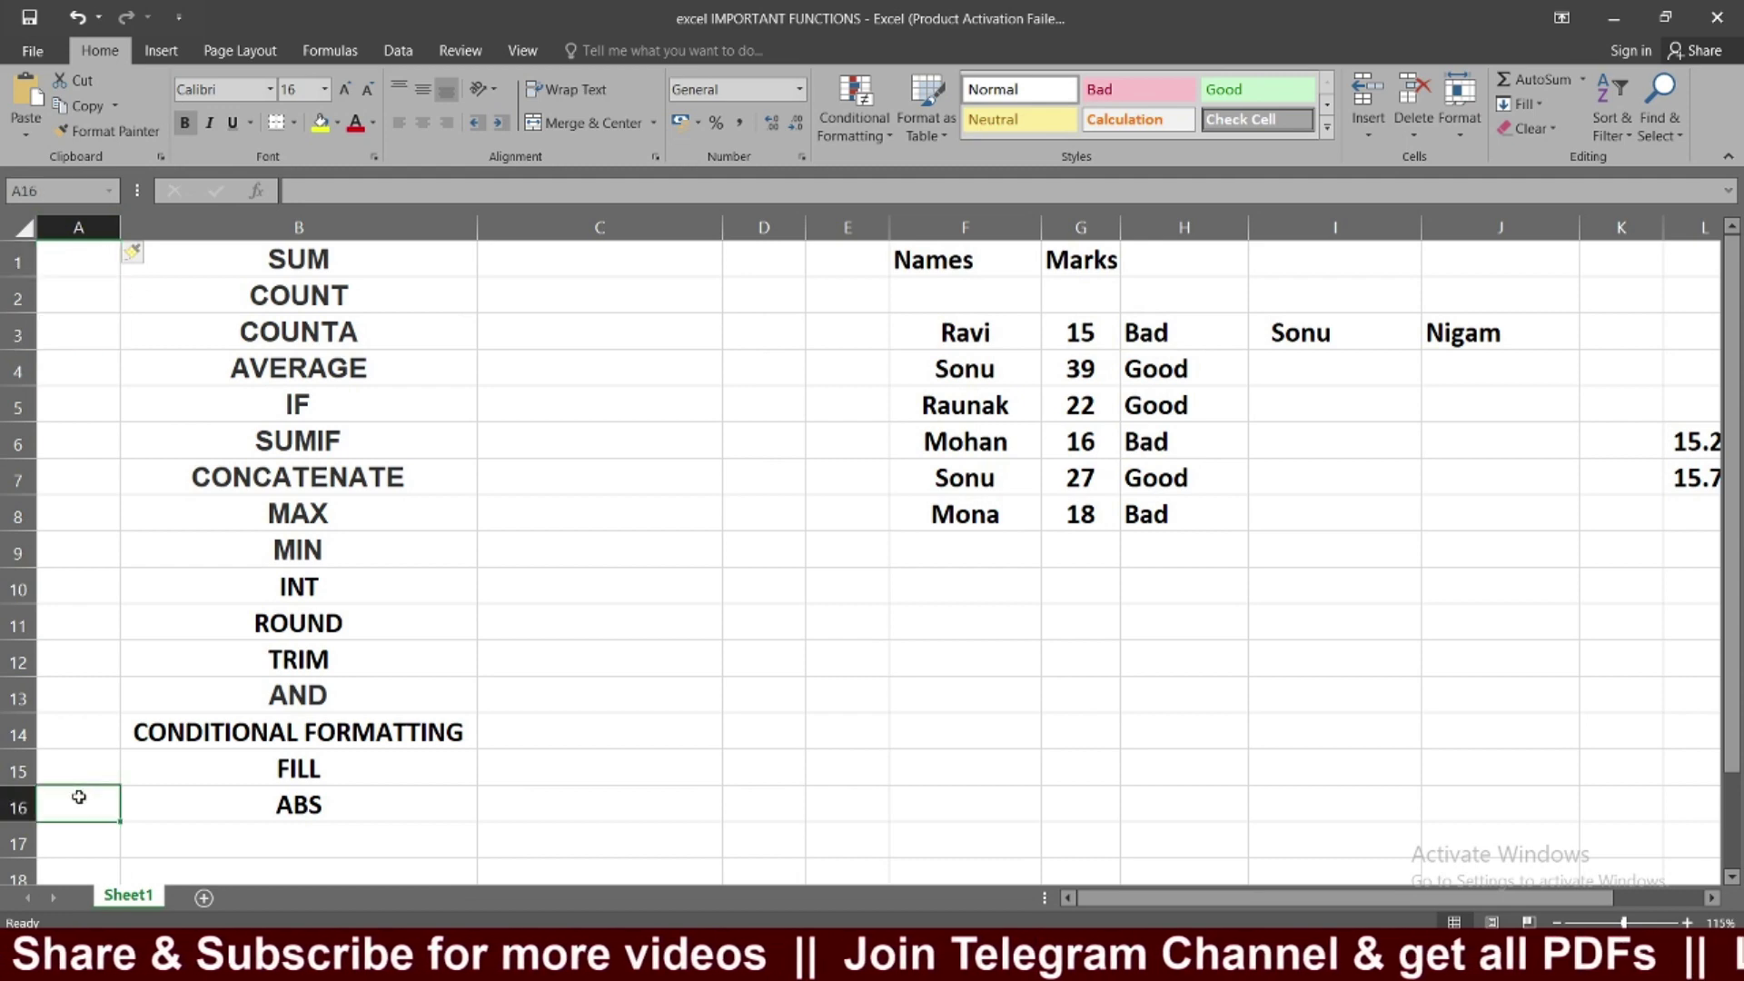
key(Up)
key(Right)
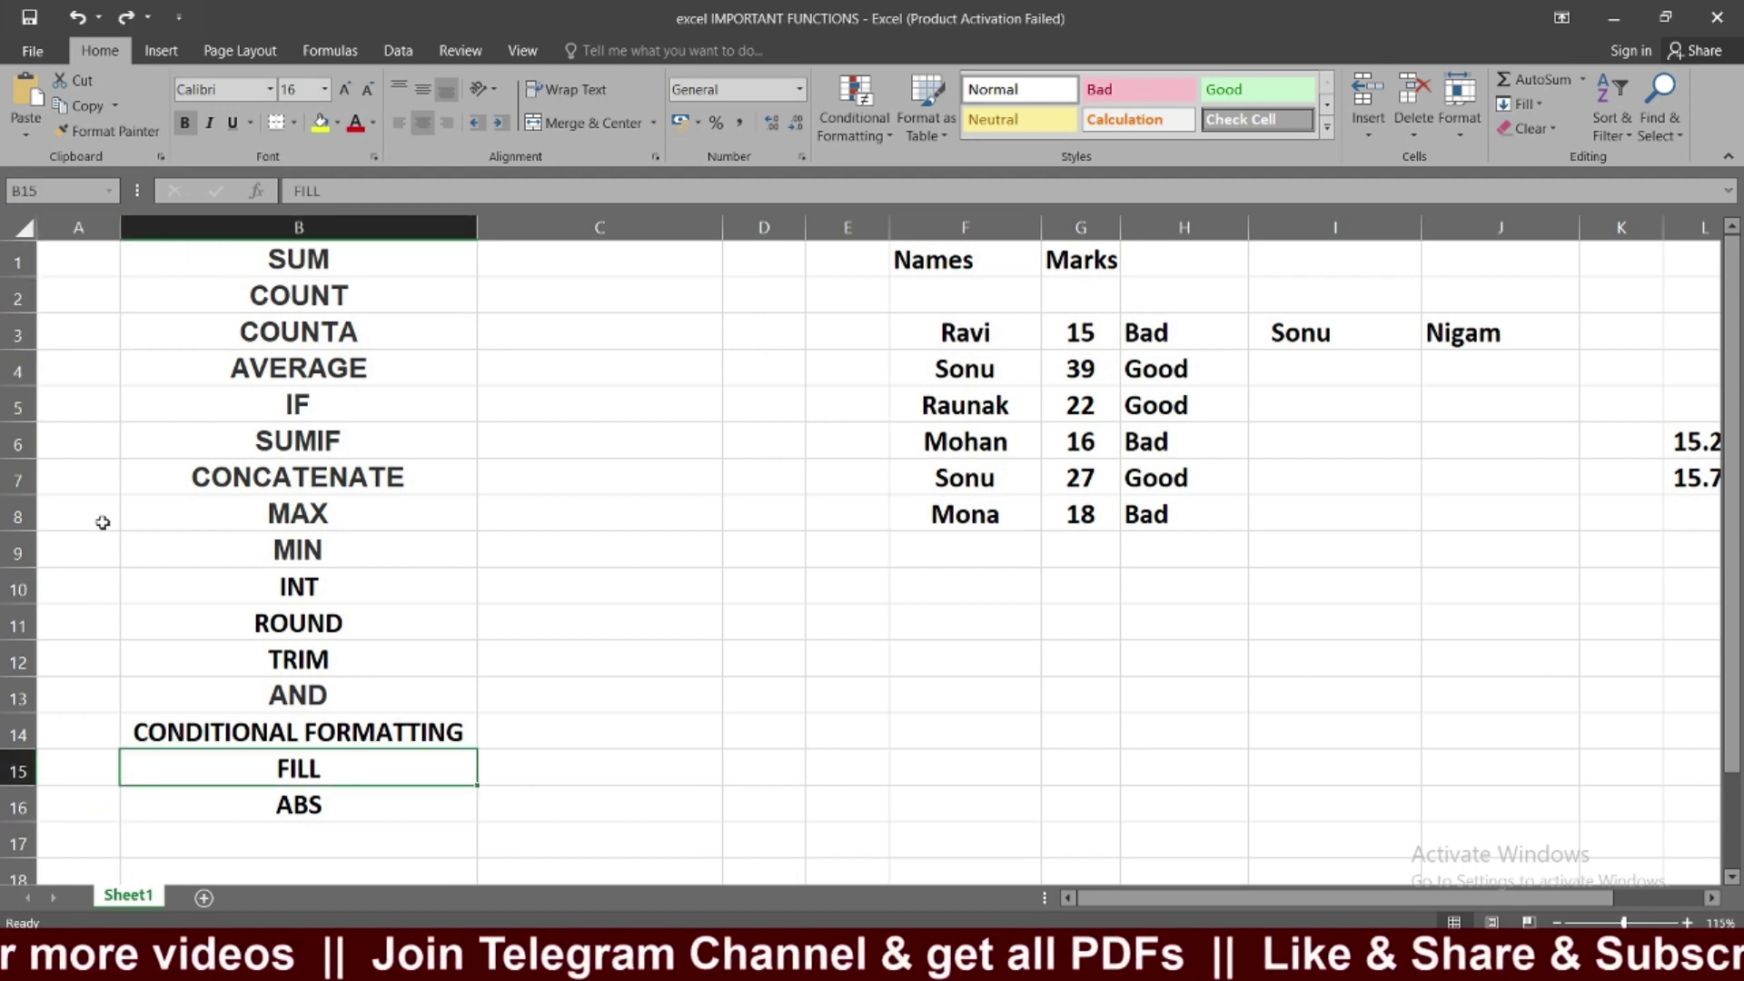
Step: Enter 1 in A1 and fill A1:A16 as a linear series, step 1, stop 16
click(101, 256)
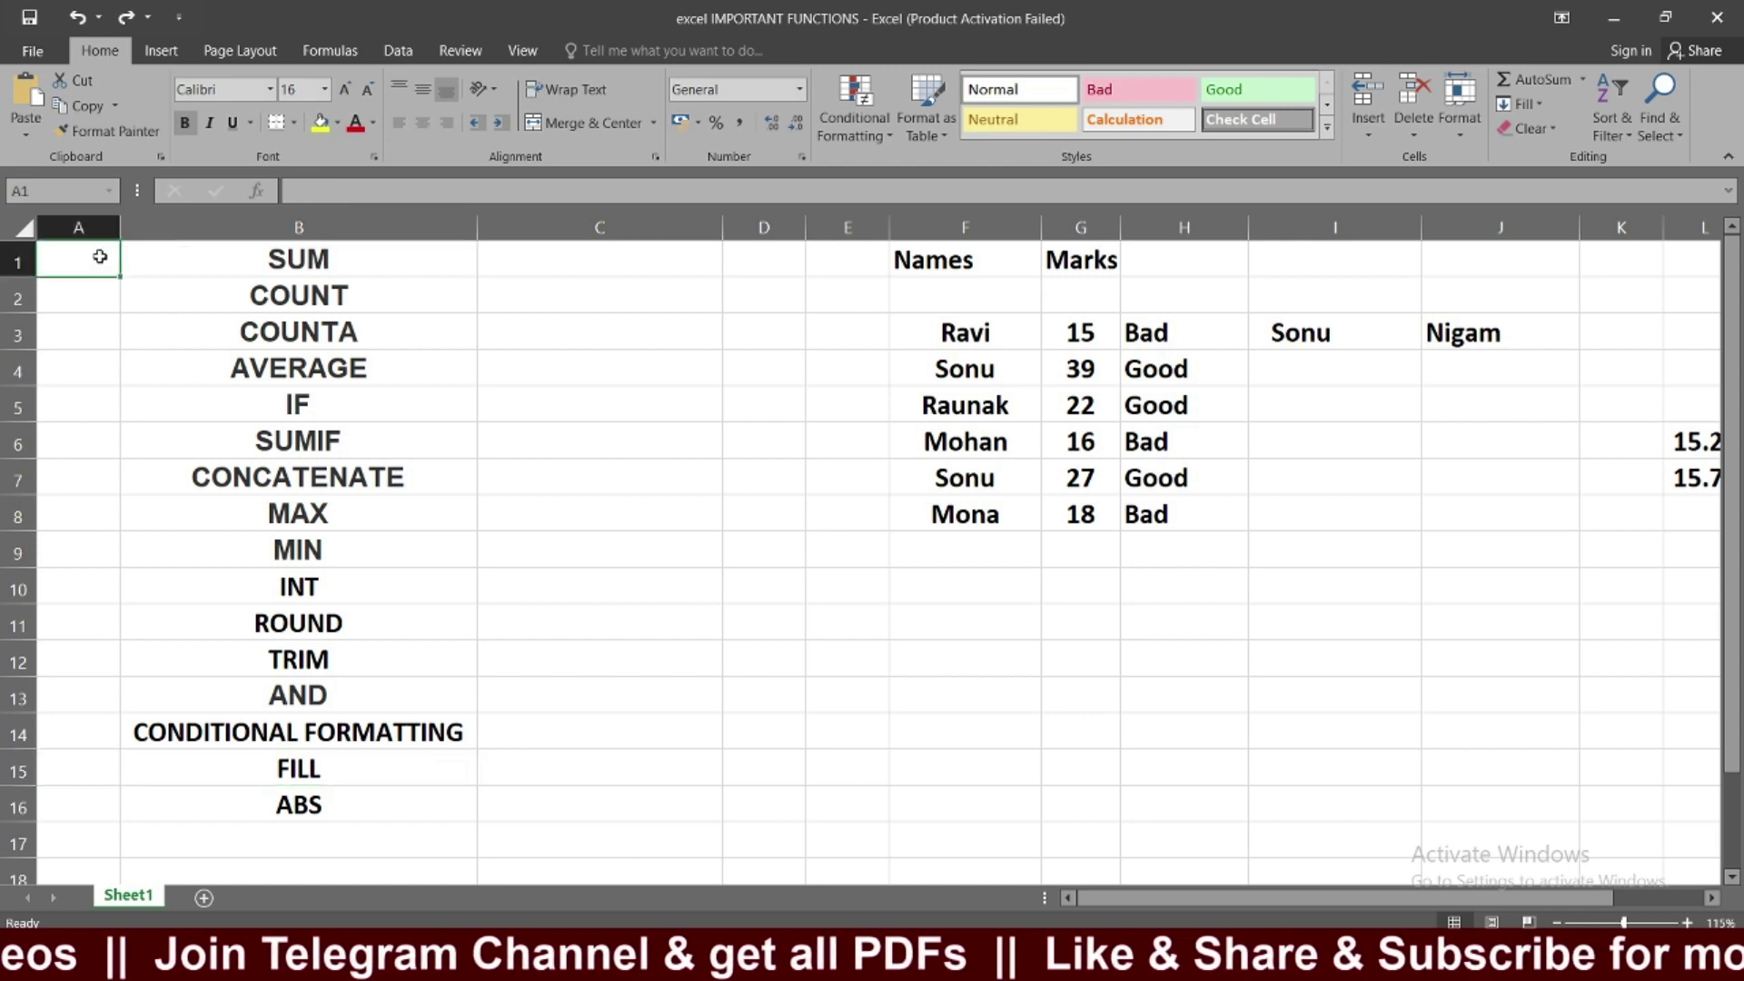
text(1)
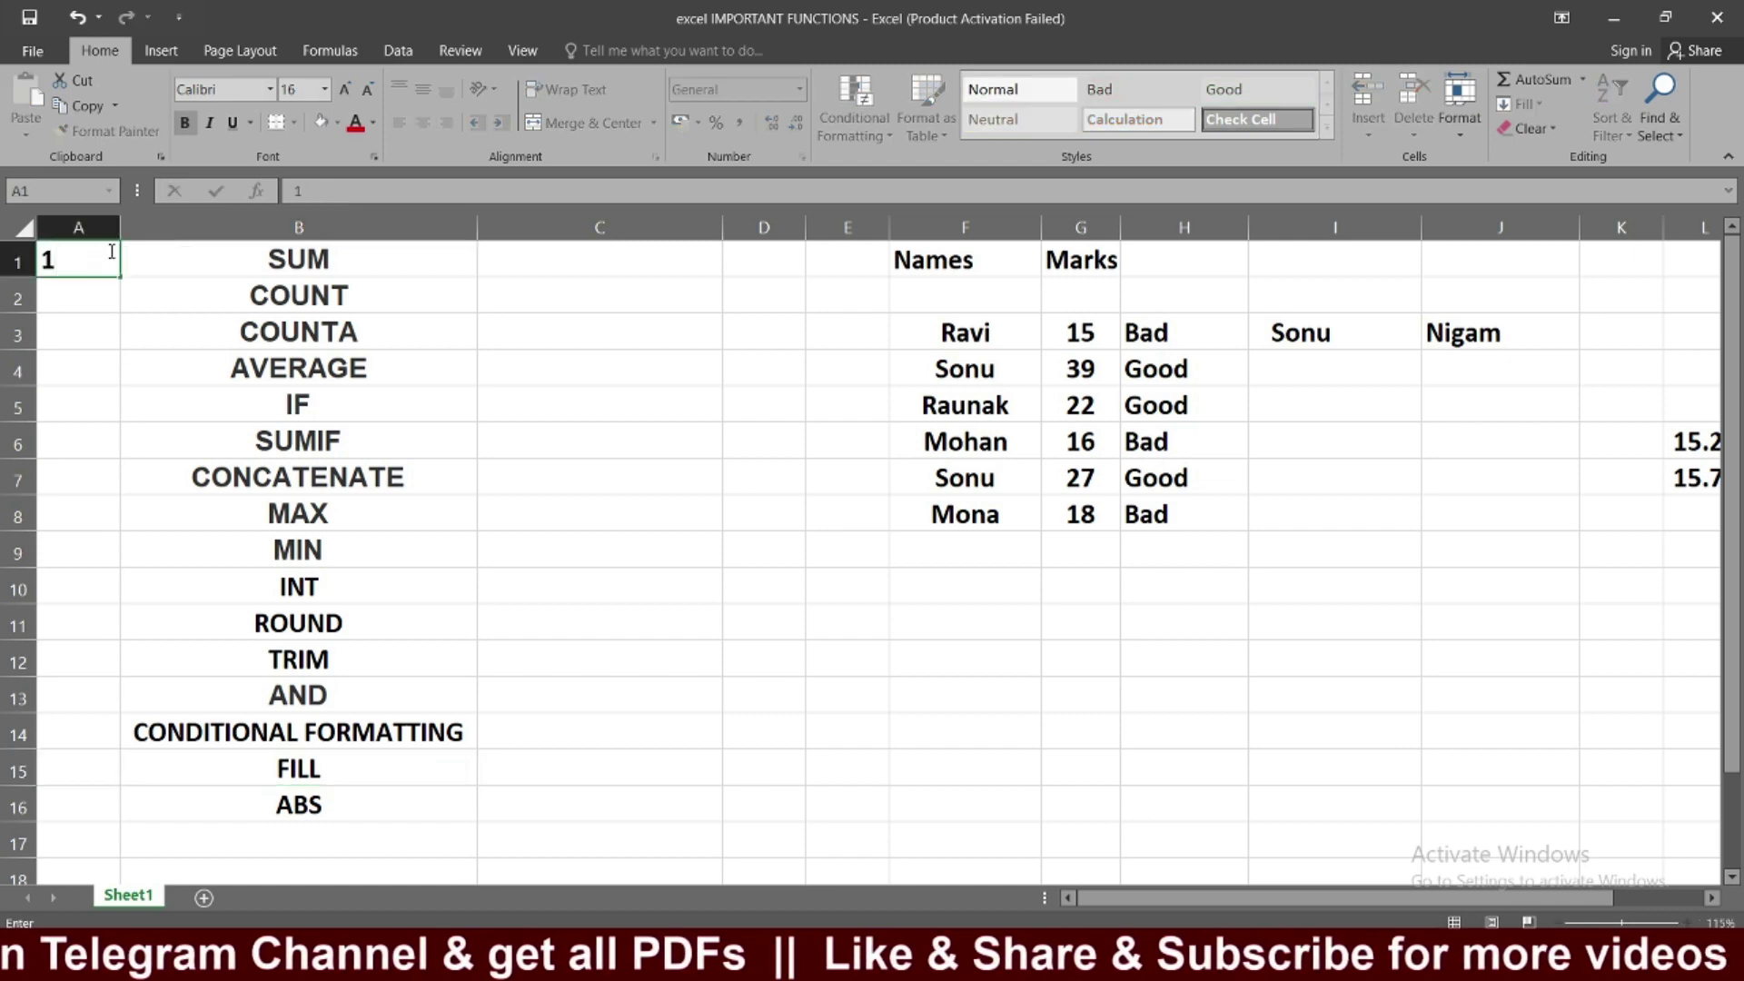
click(85, 362)
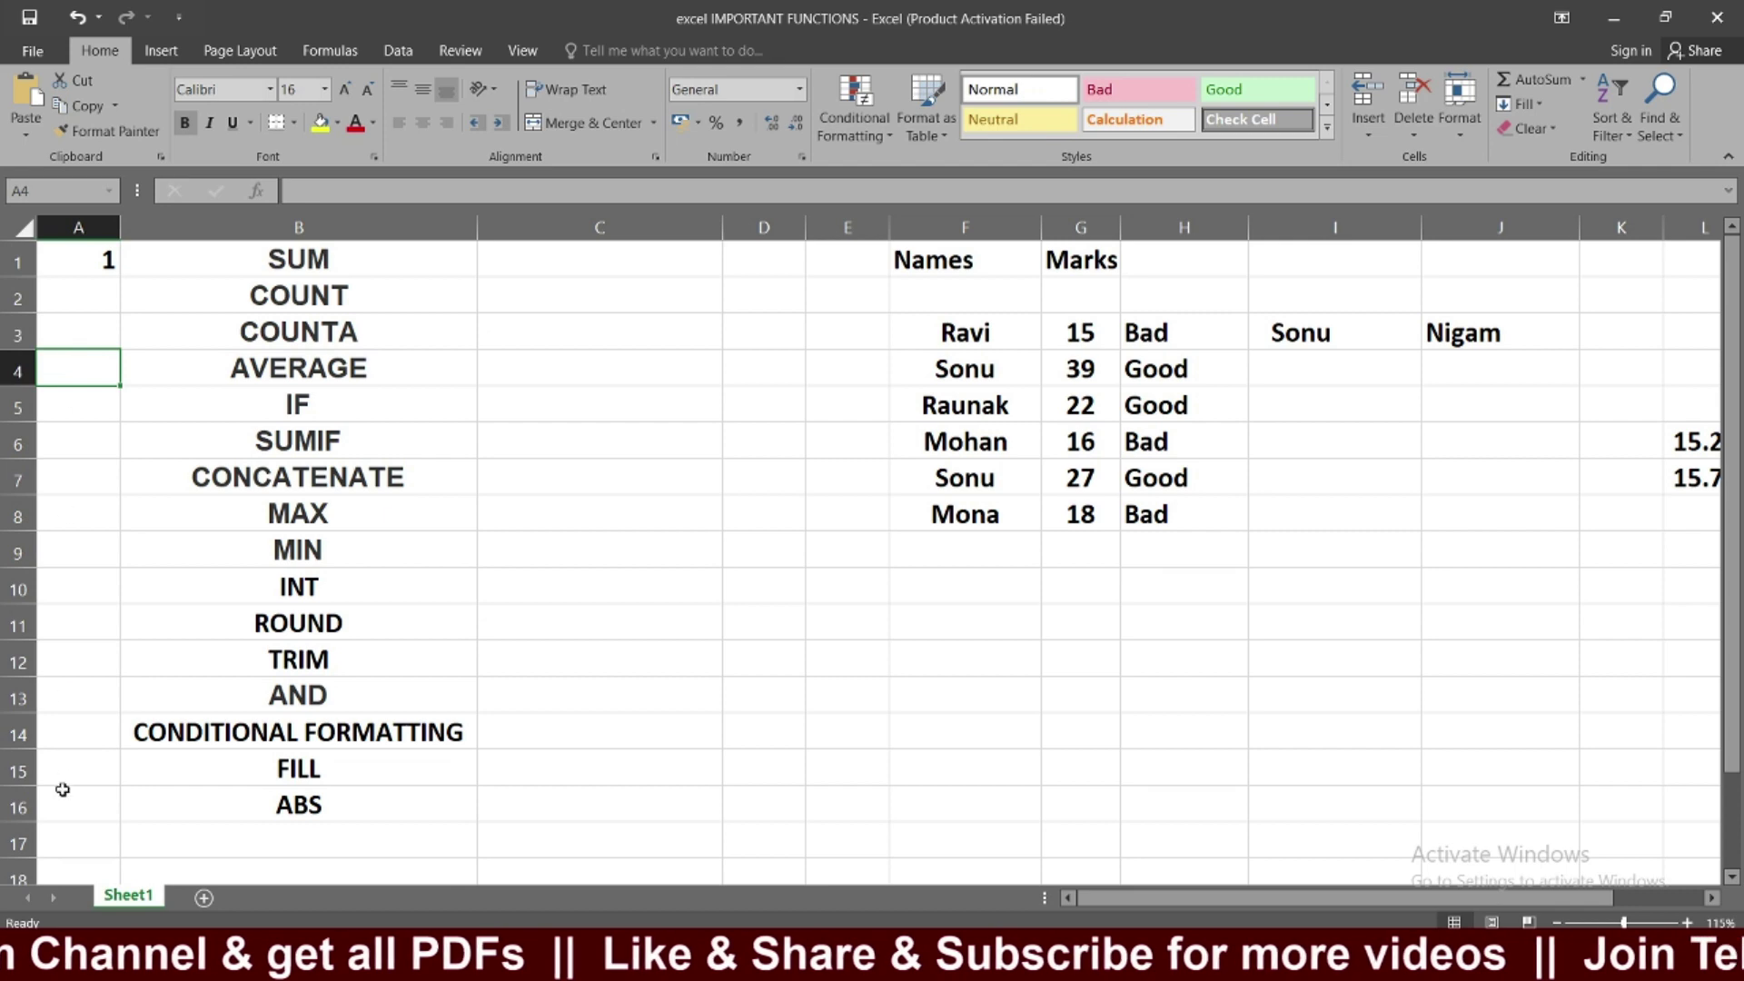
drag(86, 259, 95, 786)
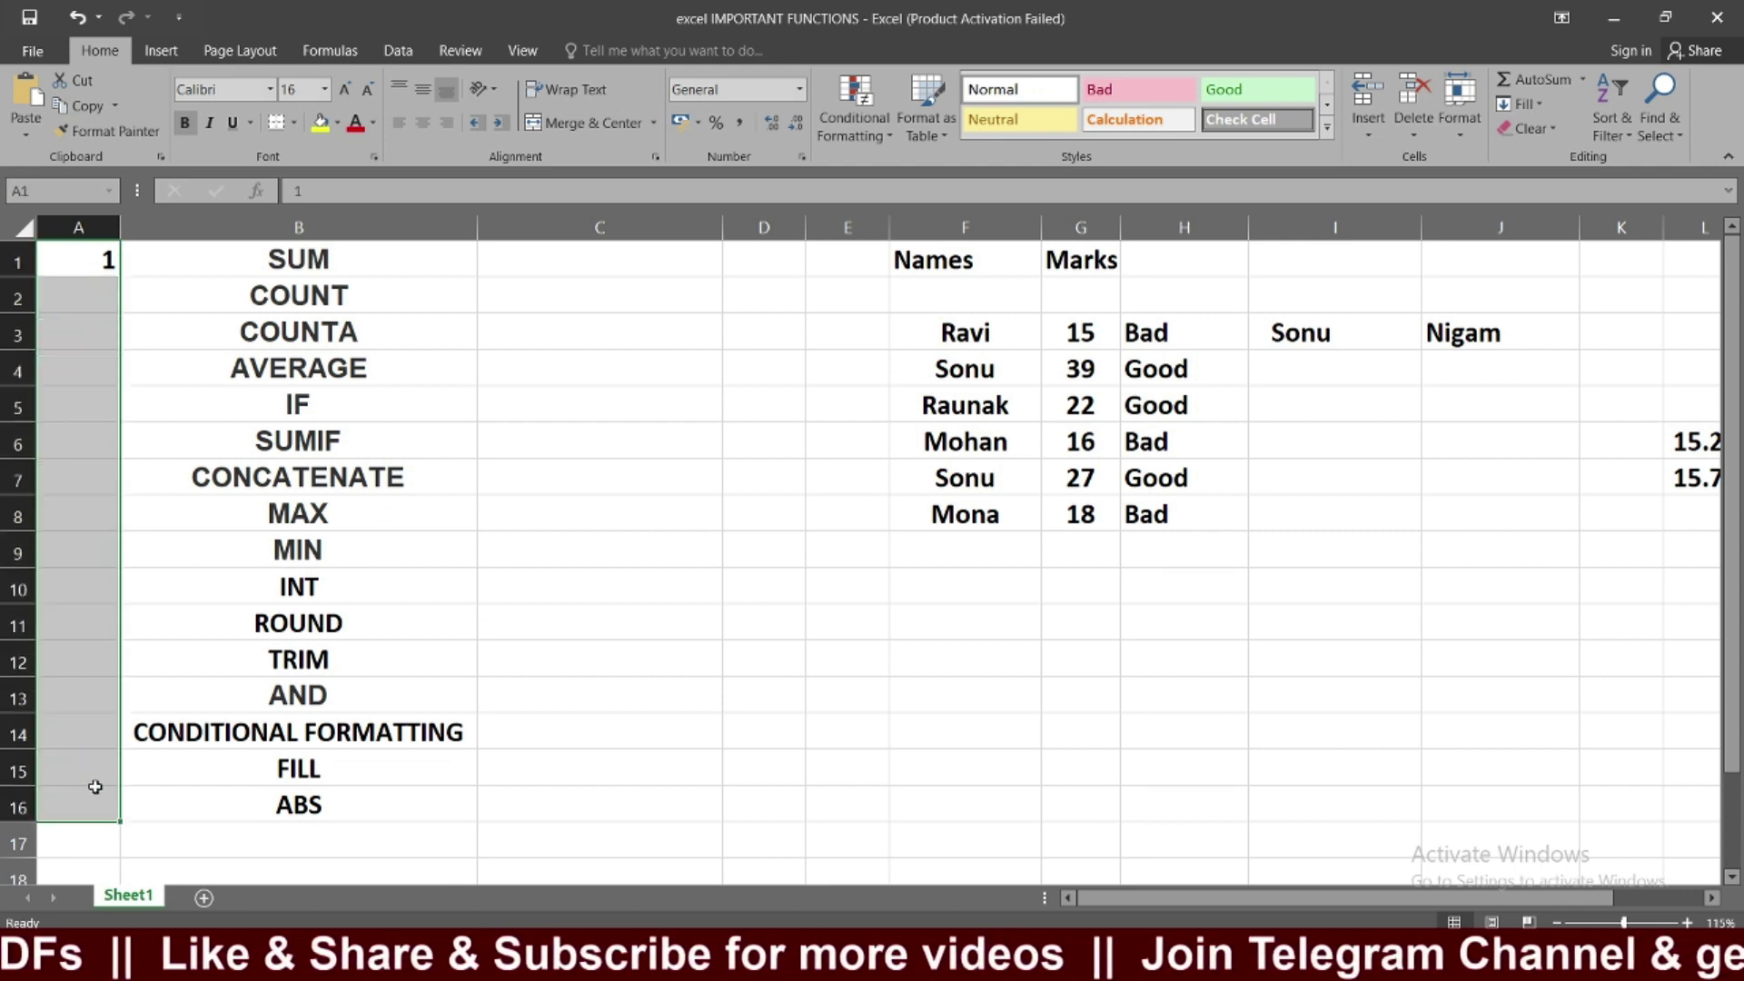
click(1529, 110)
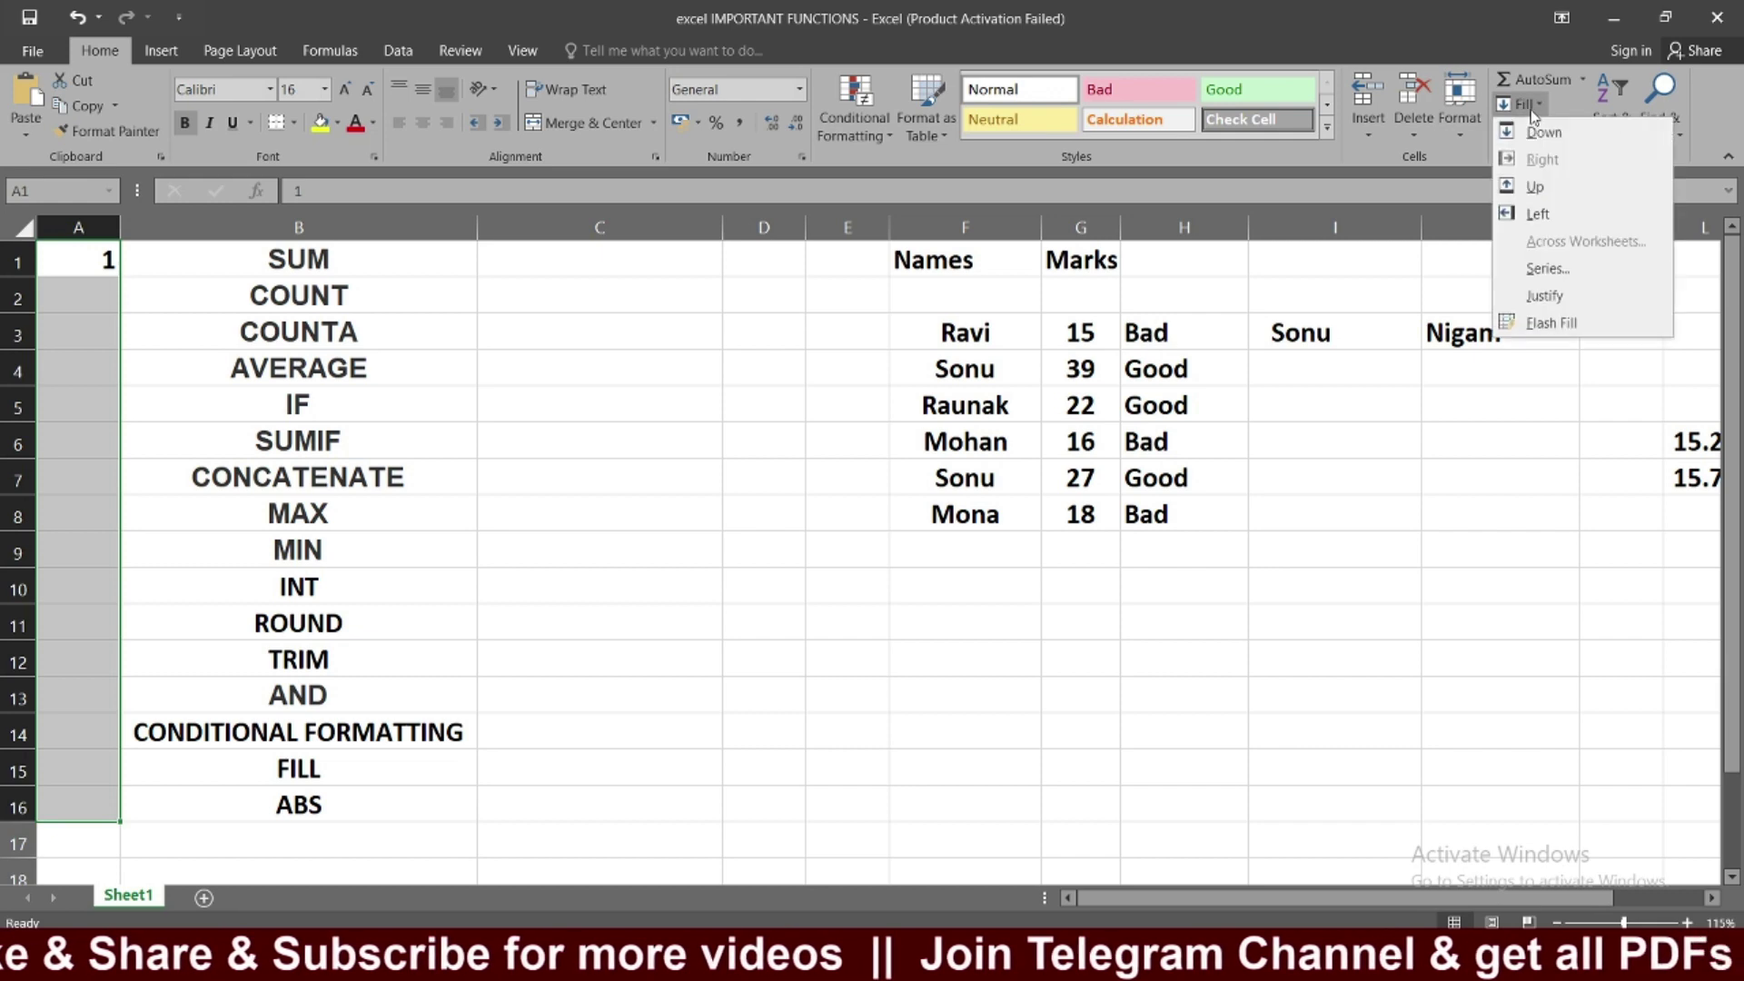
click(1572, 275)
text(16)
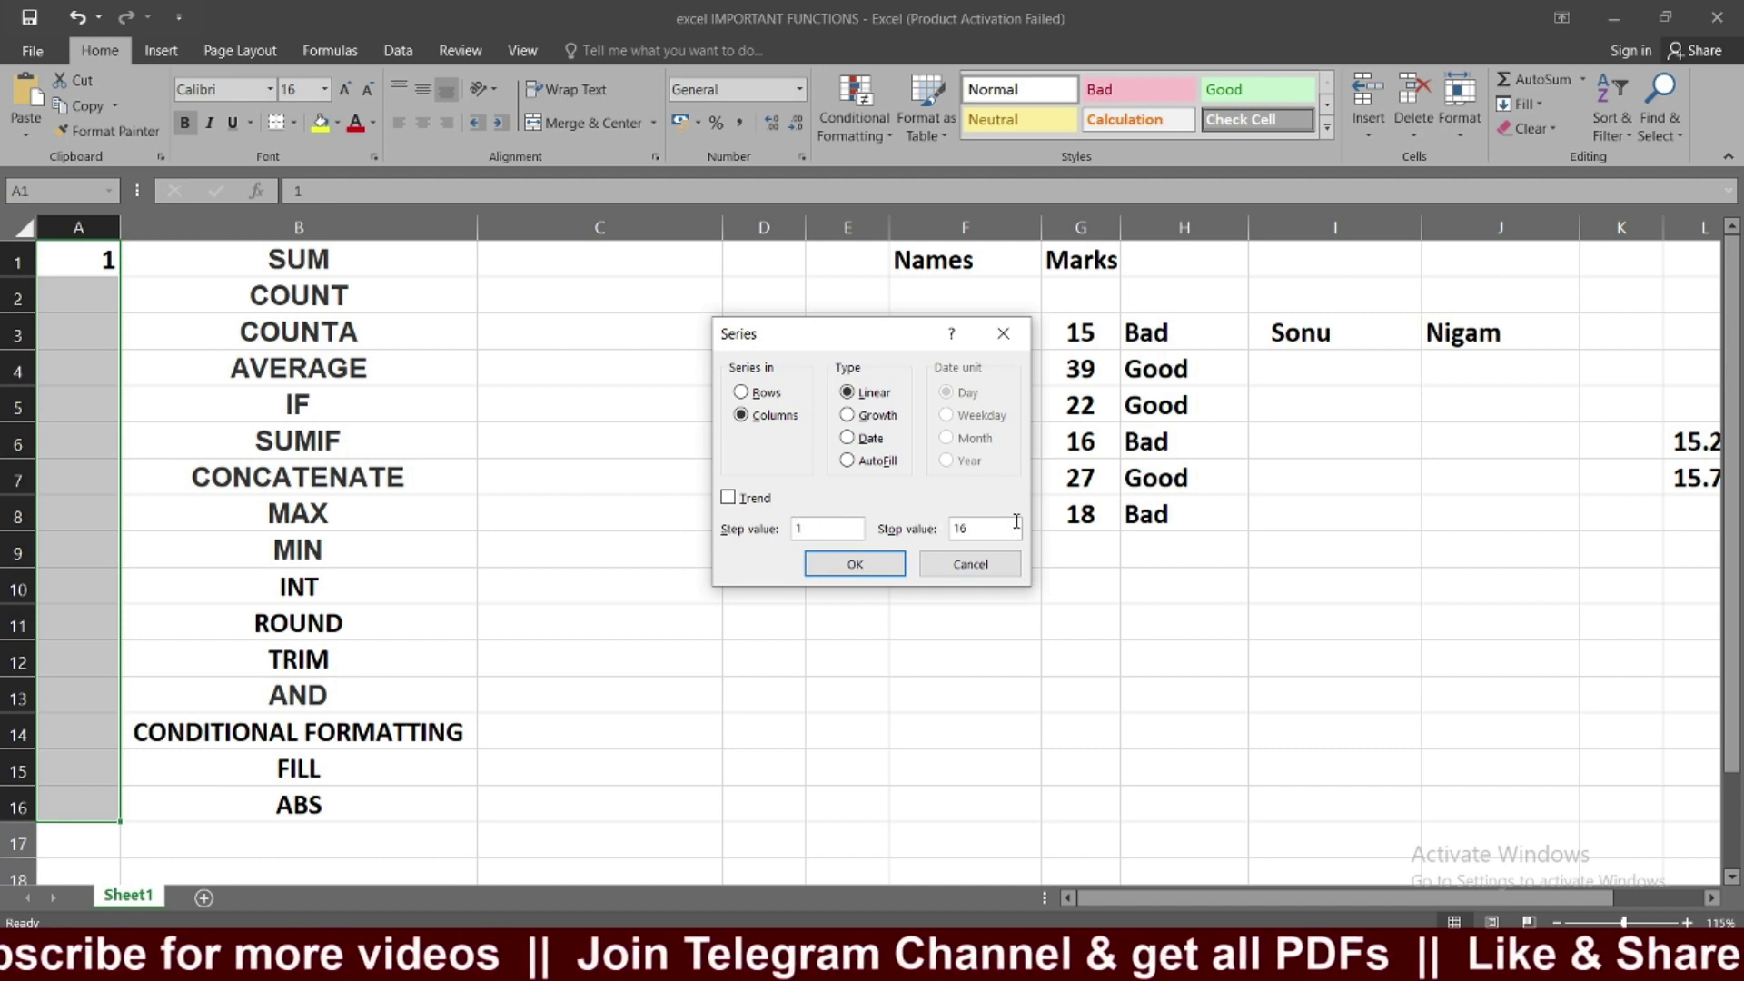
click(853, 563)
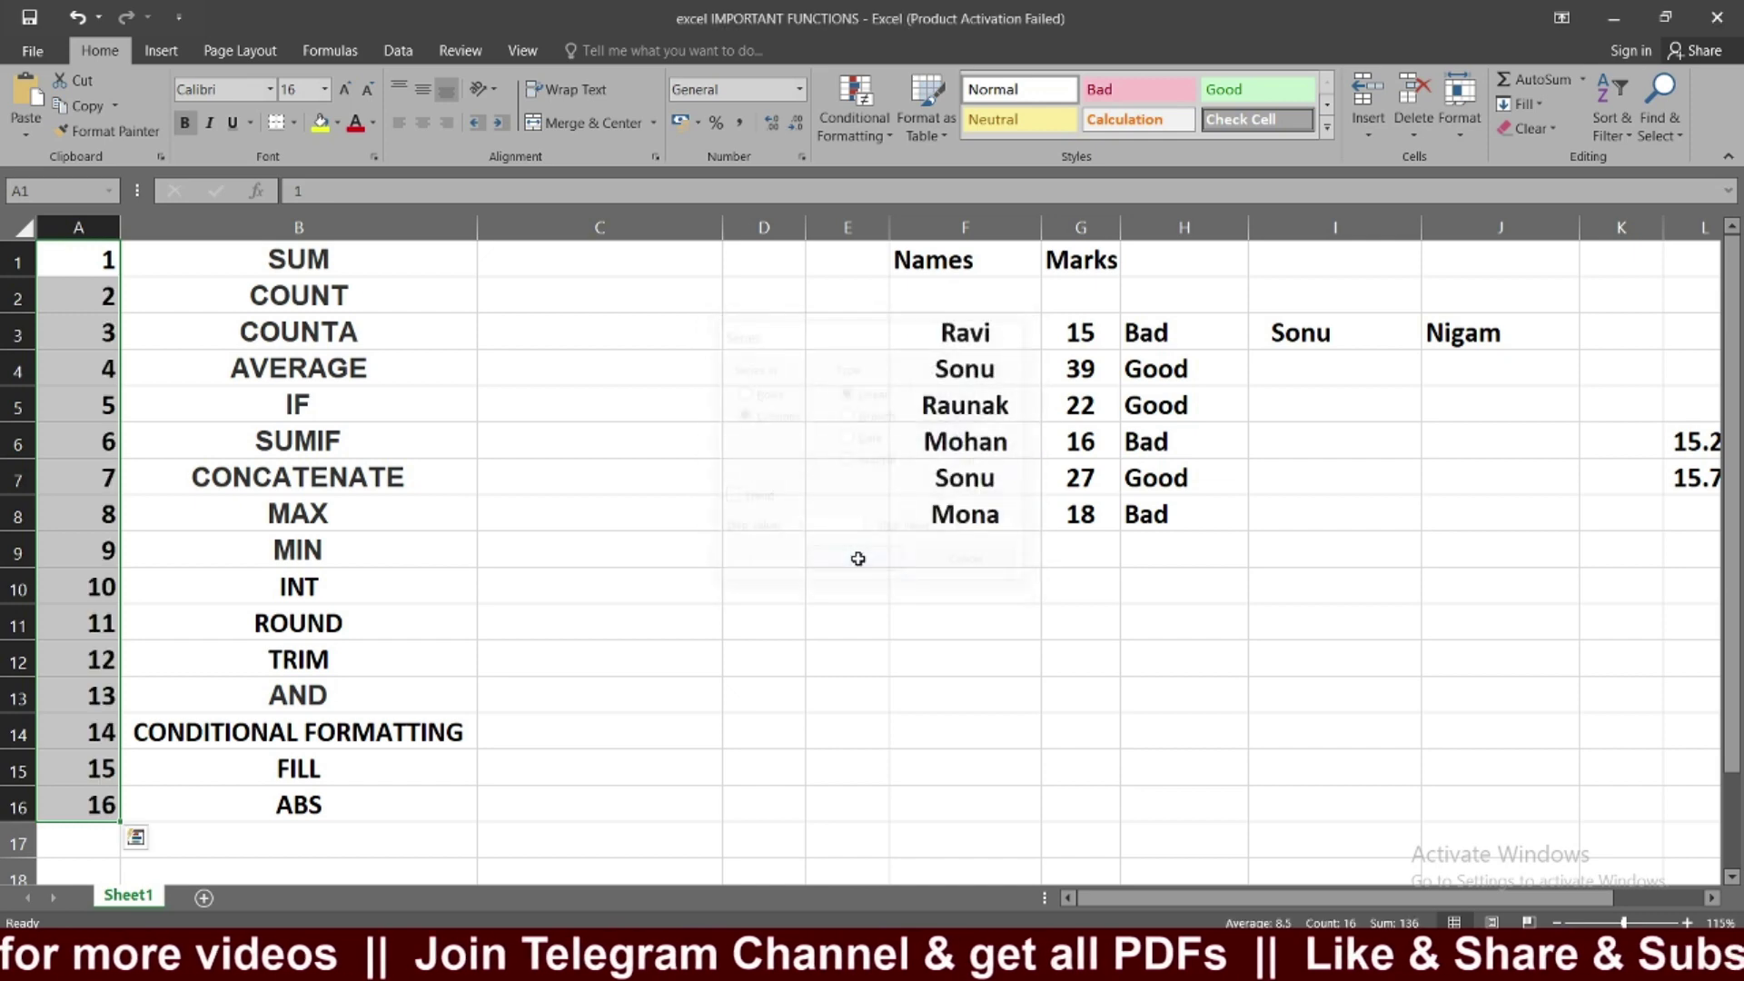
click(514, 681)
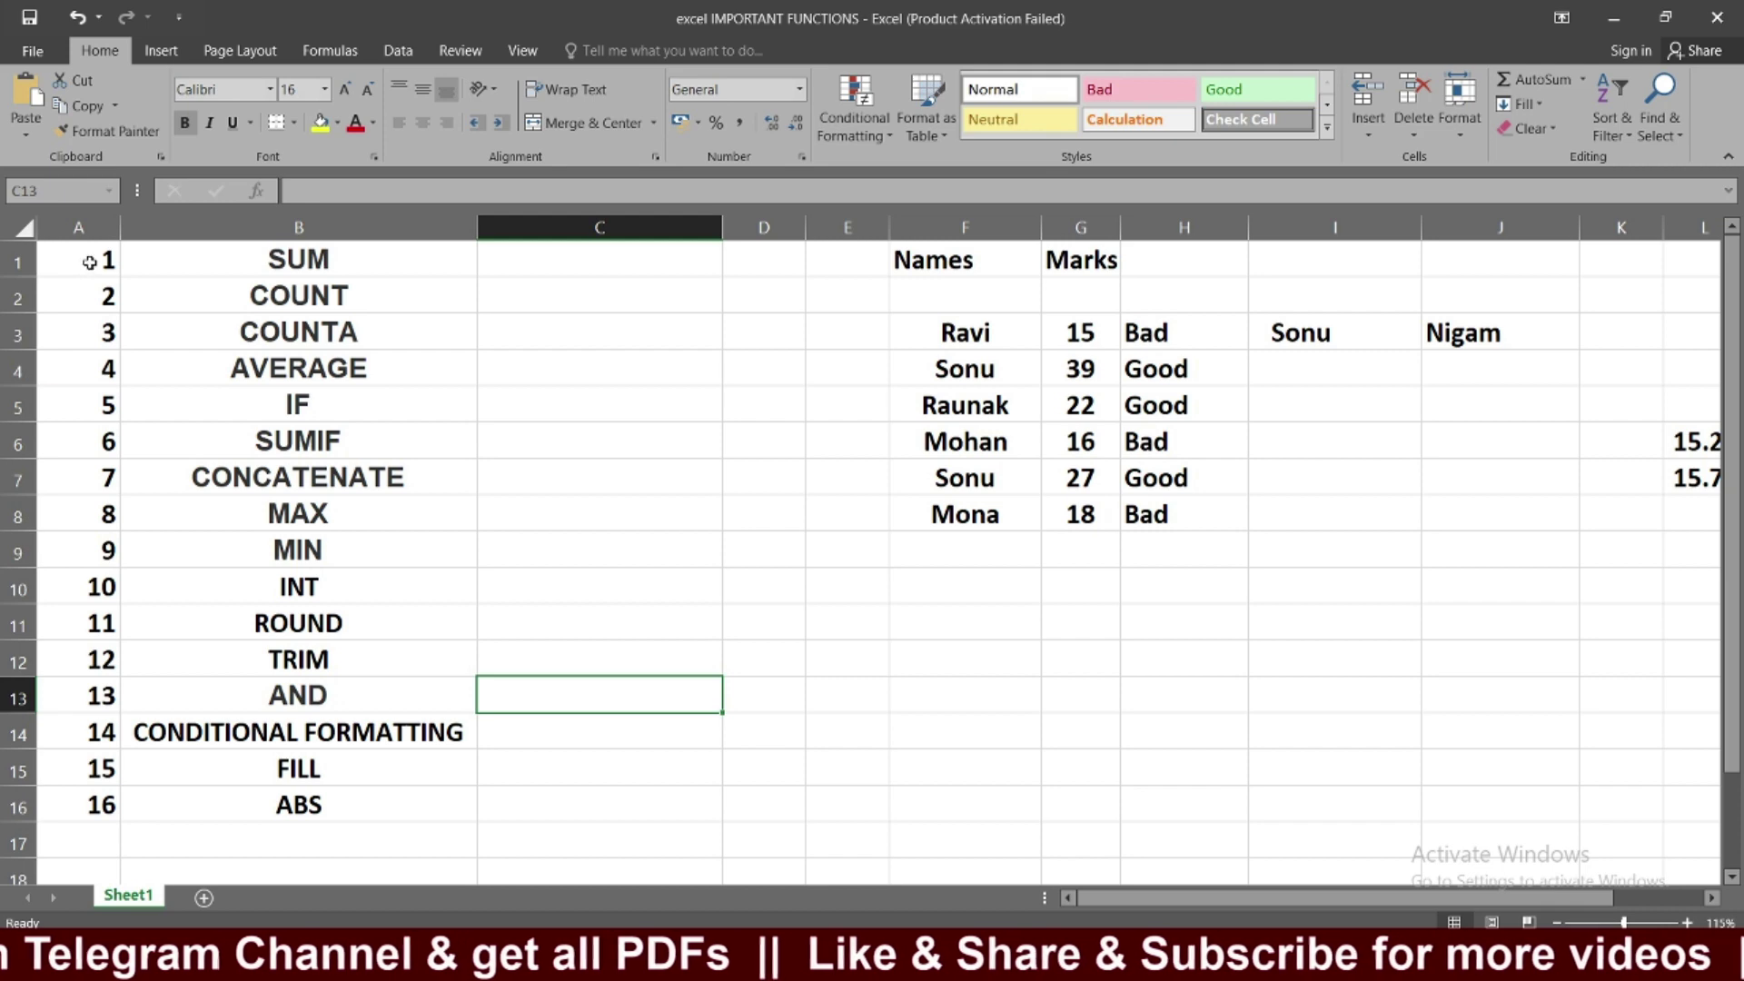
click(1523, 104)
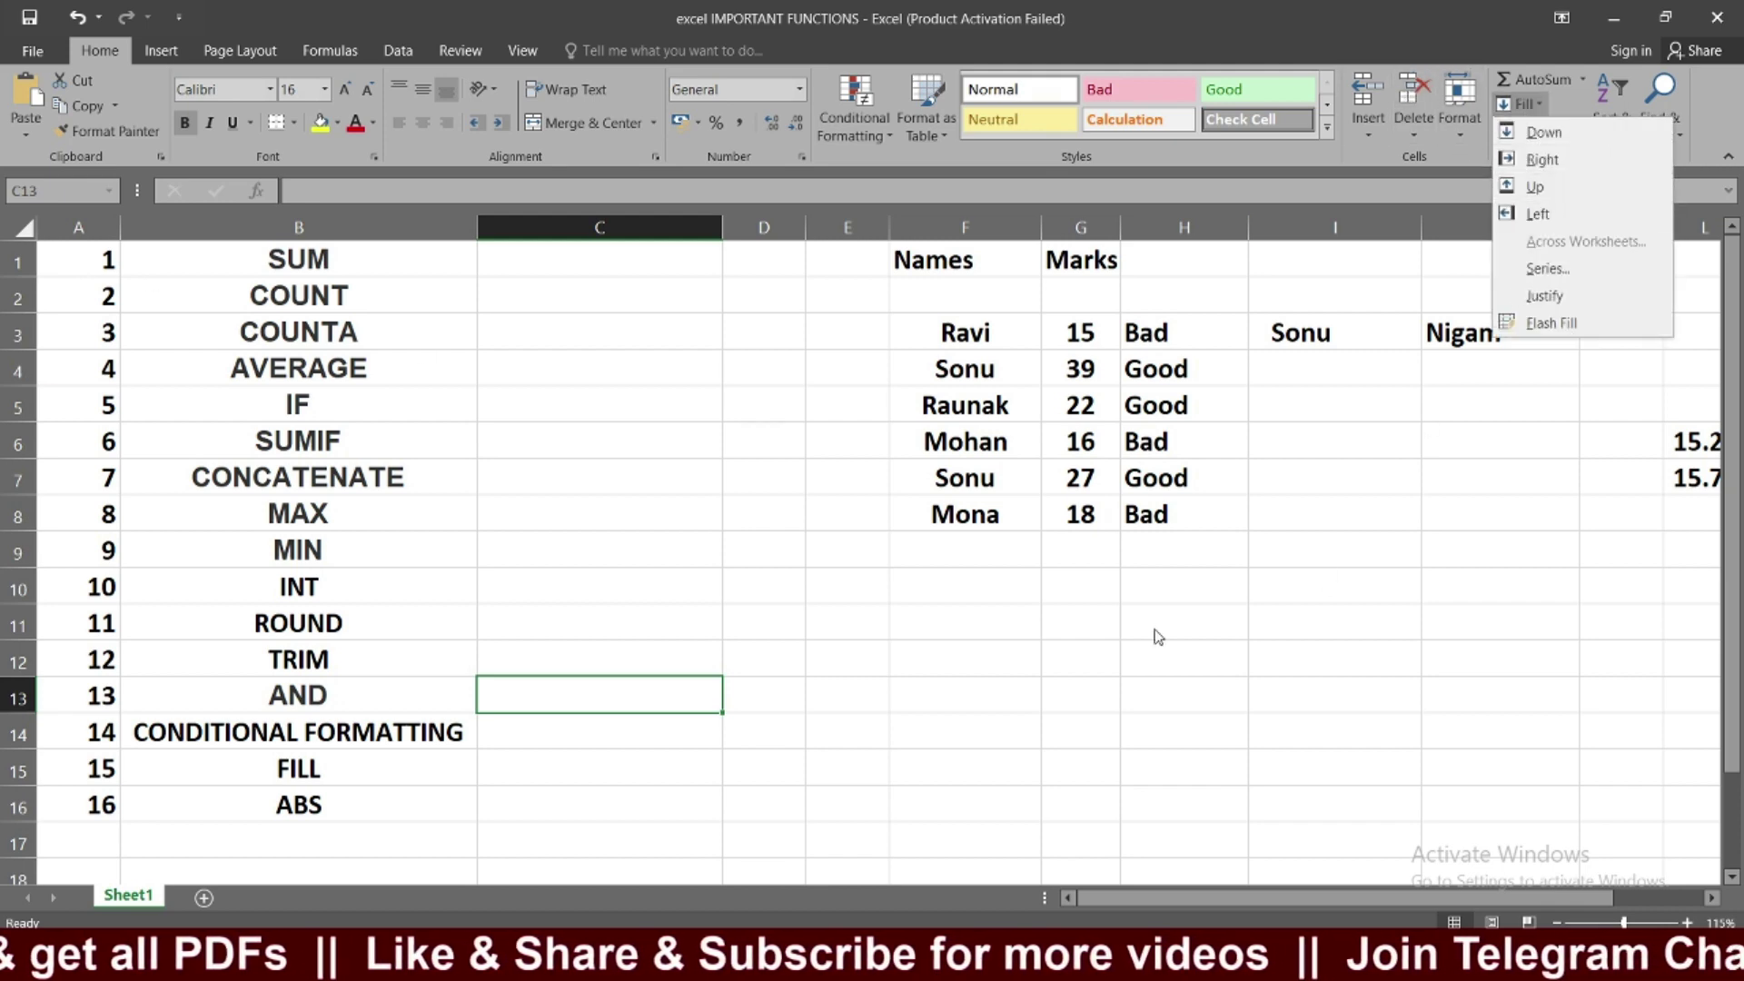
Step: Enter 5 in F12 and use Fill Right to copy it across F12:J12
click(952, 654)
click(944, 652)
text(5)
click(978, 768)
click(1012, 803)
drag(1011, 658, 1463, 658)
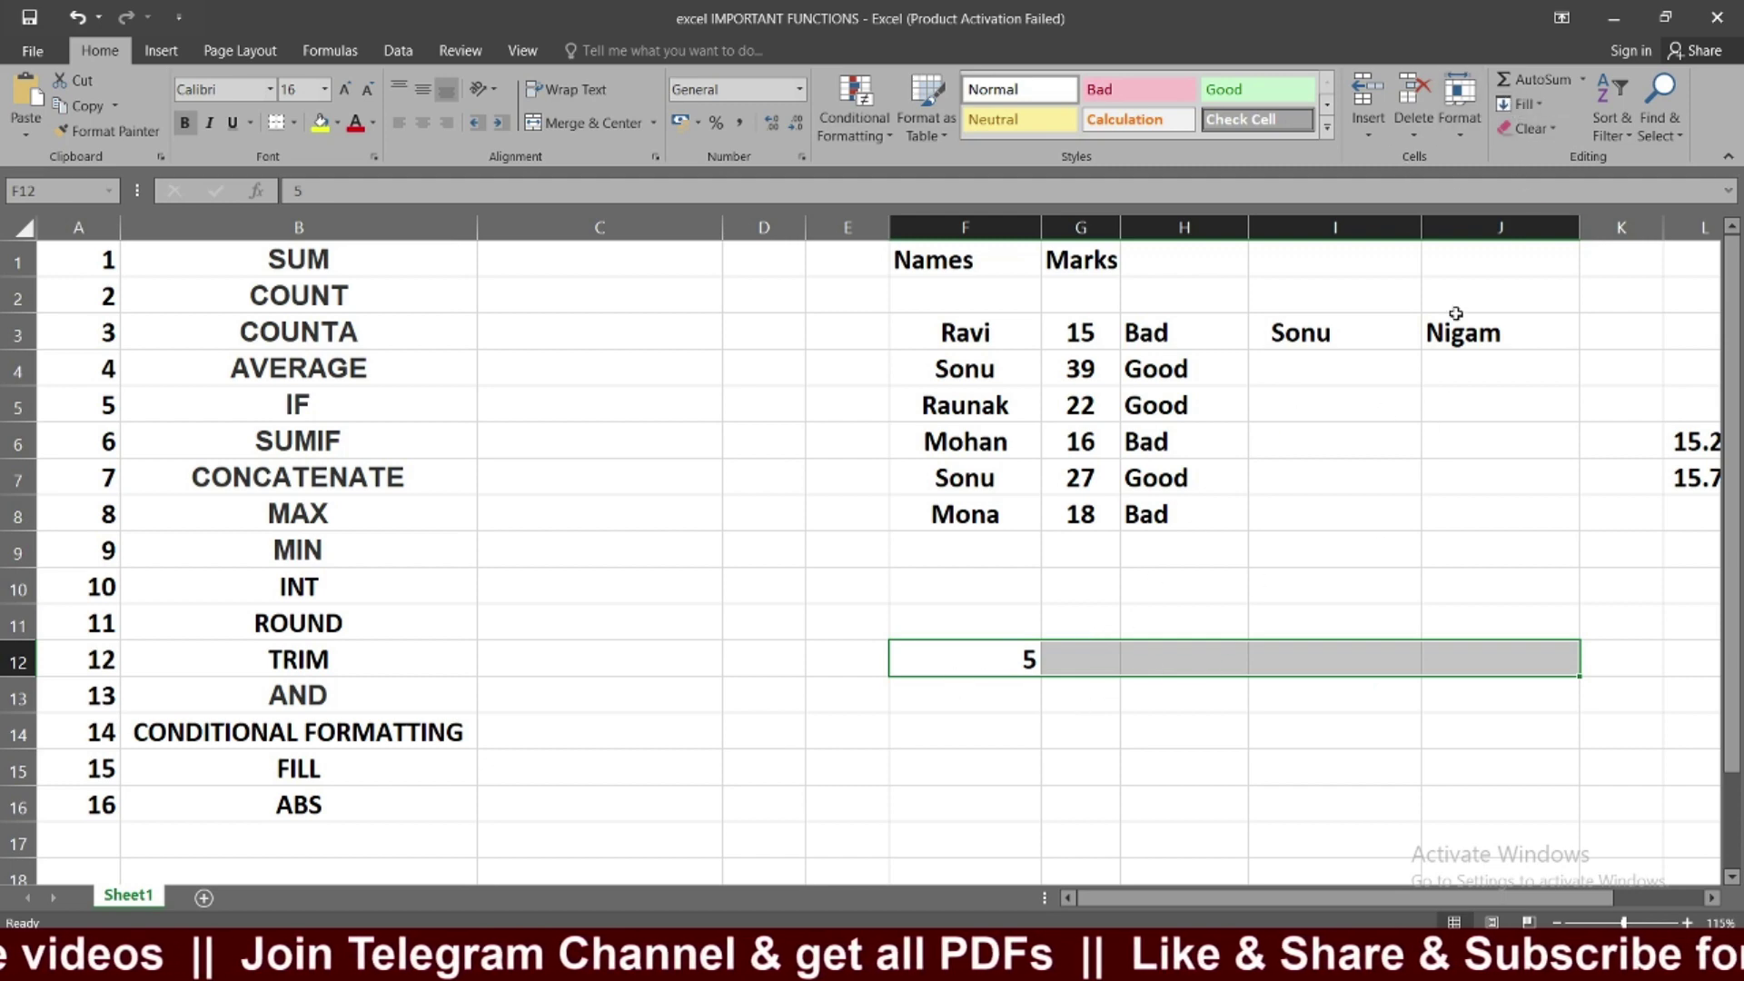
click(1515, 105)
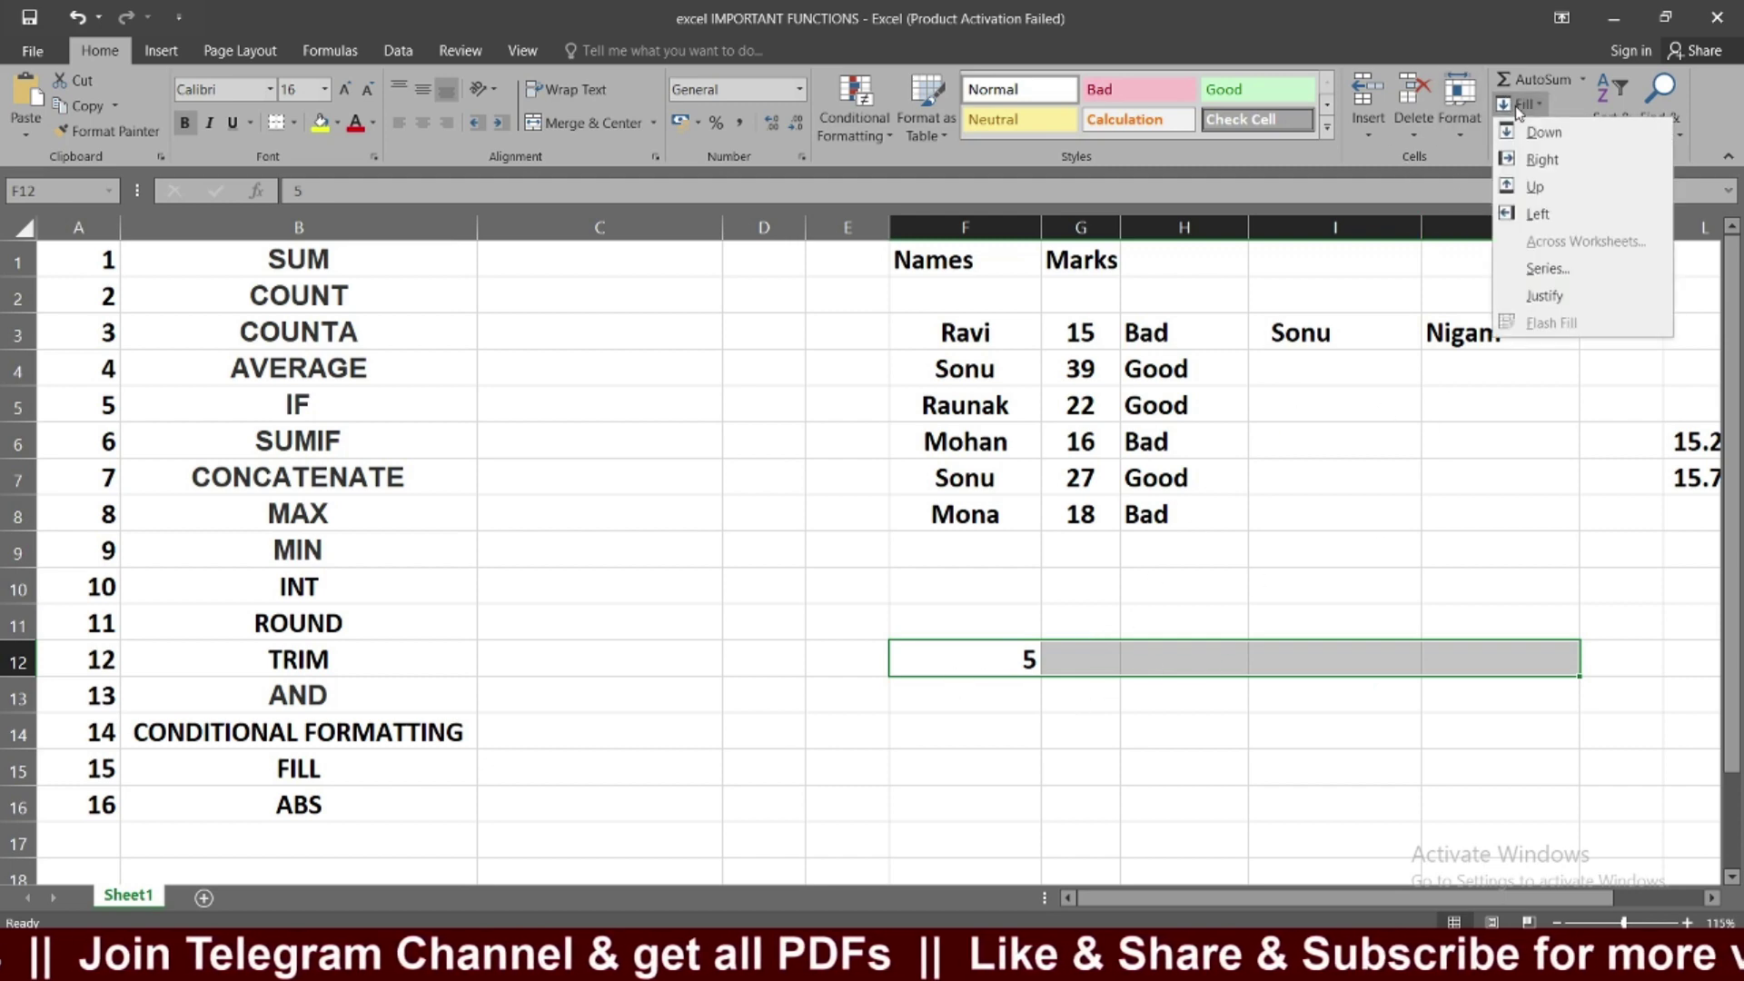
click(1556, 162)
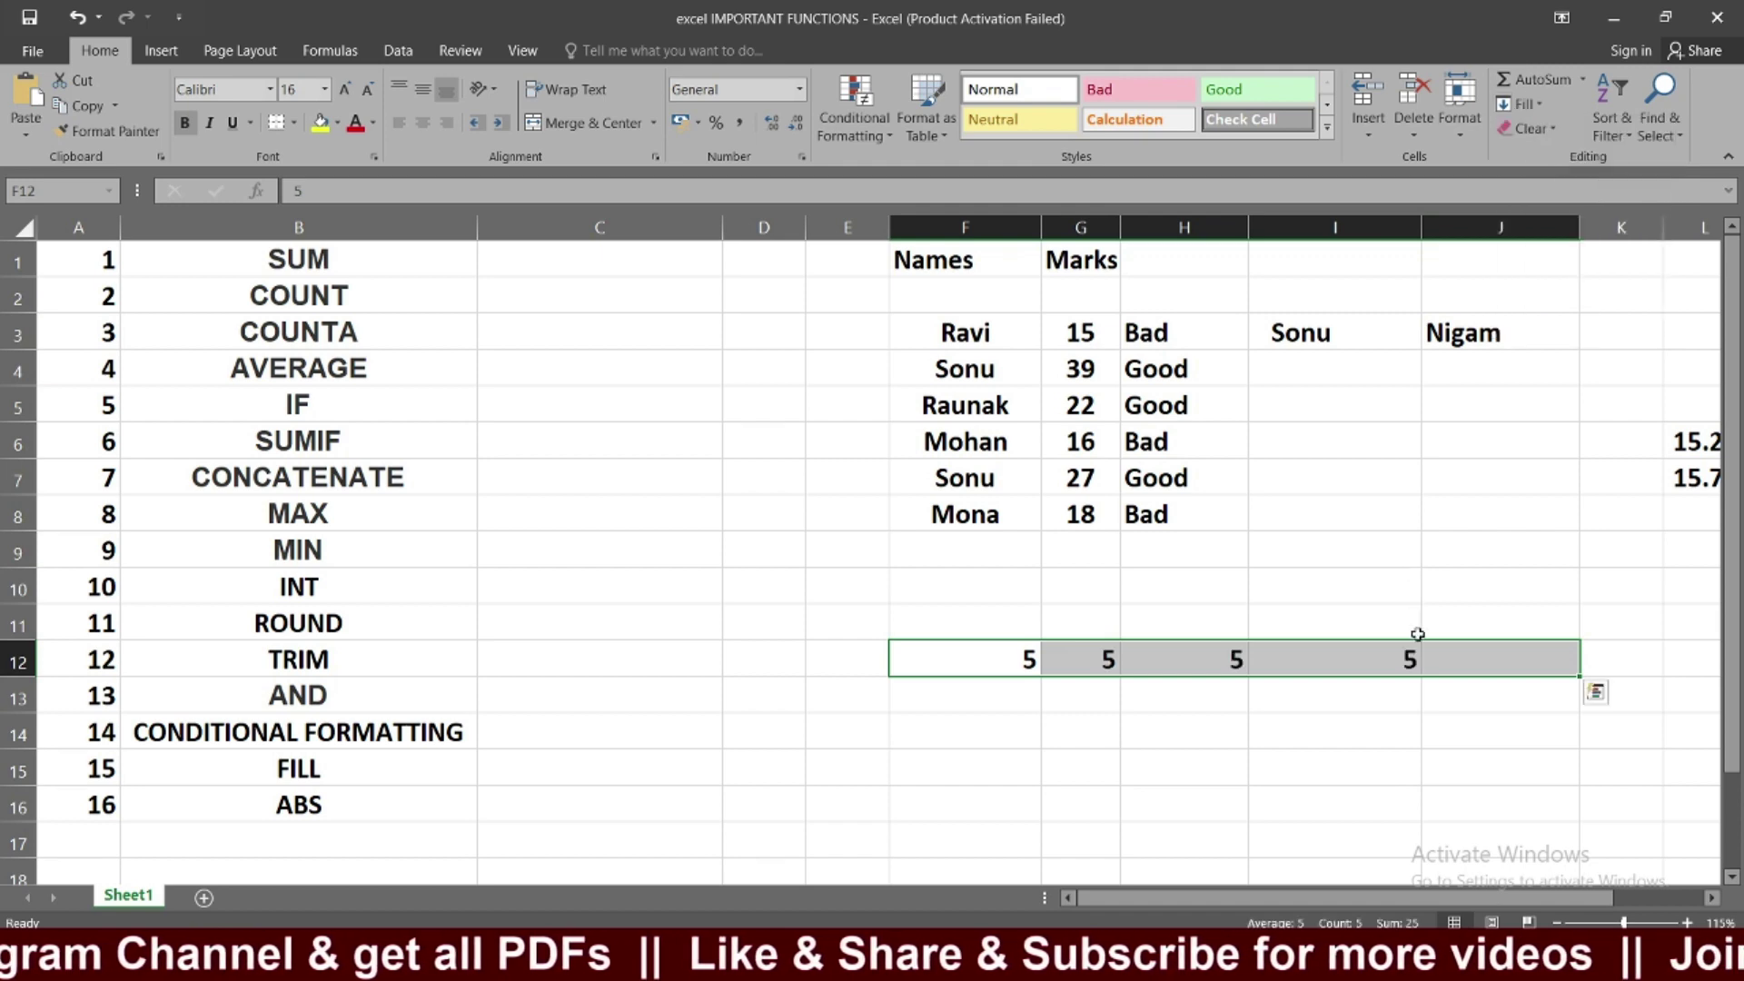
click(1046, 741)
mouse_move(1005, 659)
mouse_down()
mouse_move(1491, 639)
mouse_move(1535, 661)
mouse_up()
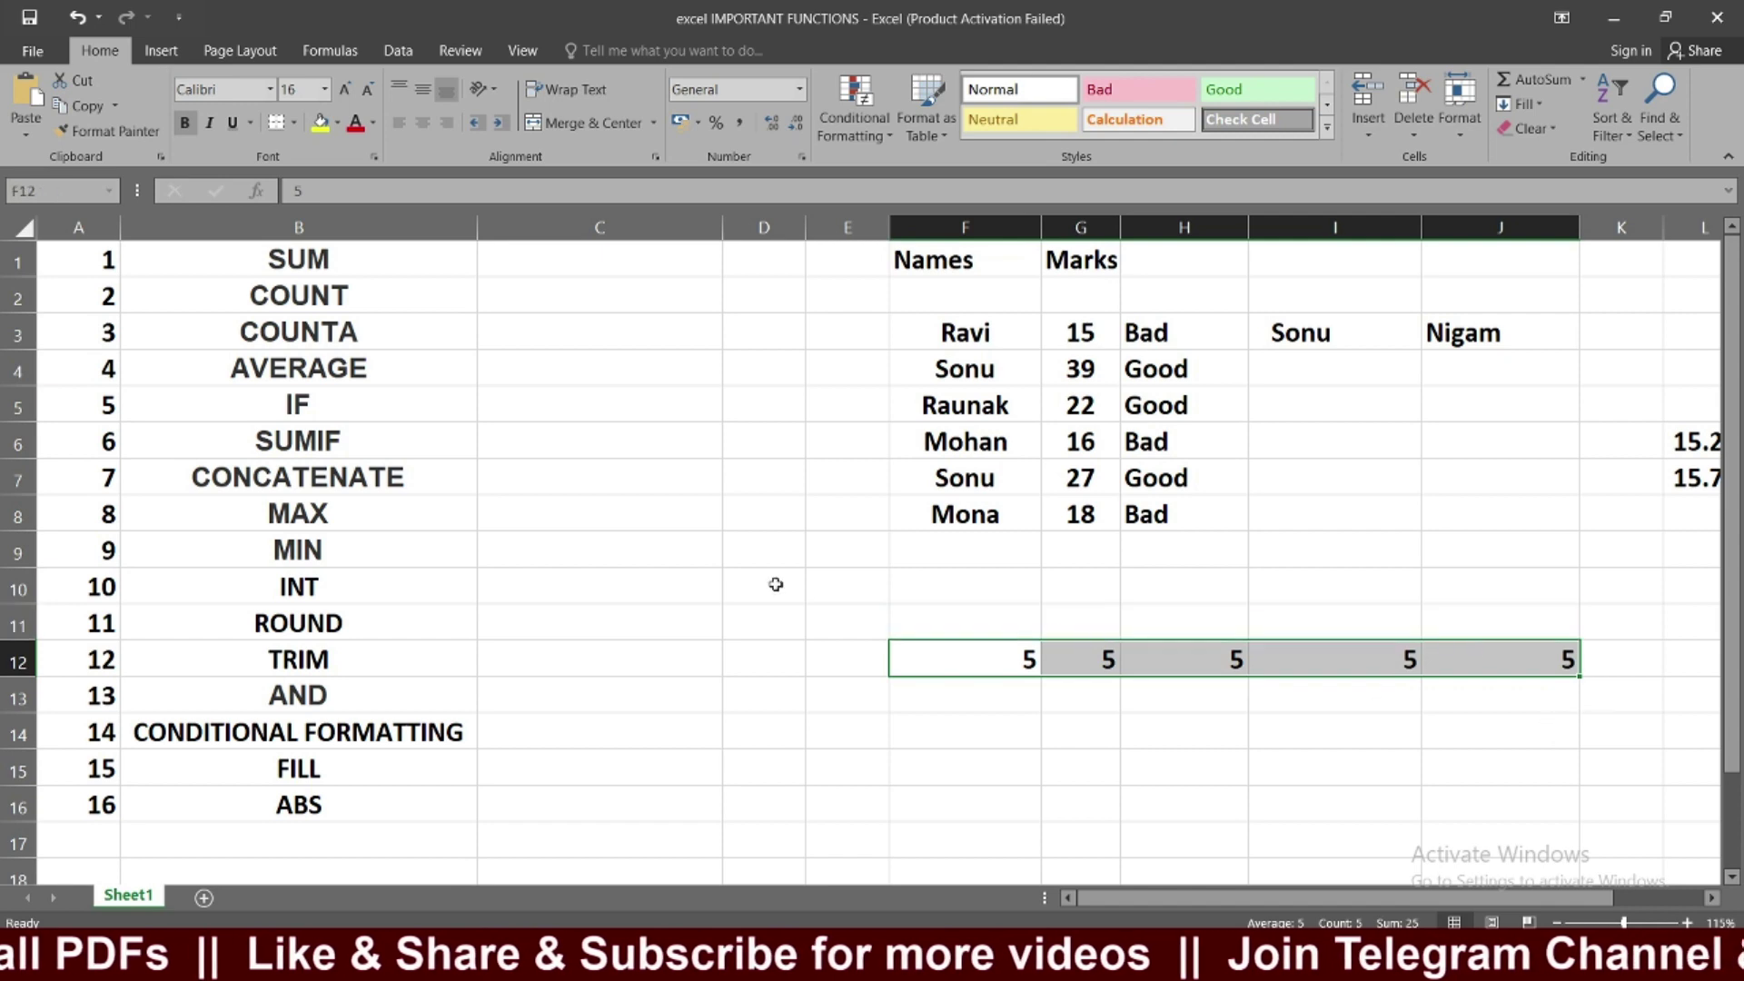
click(741, 595)
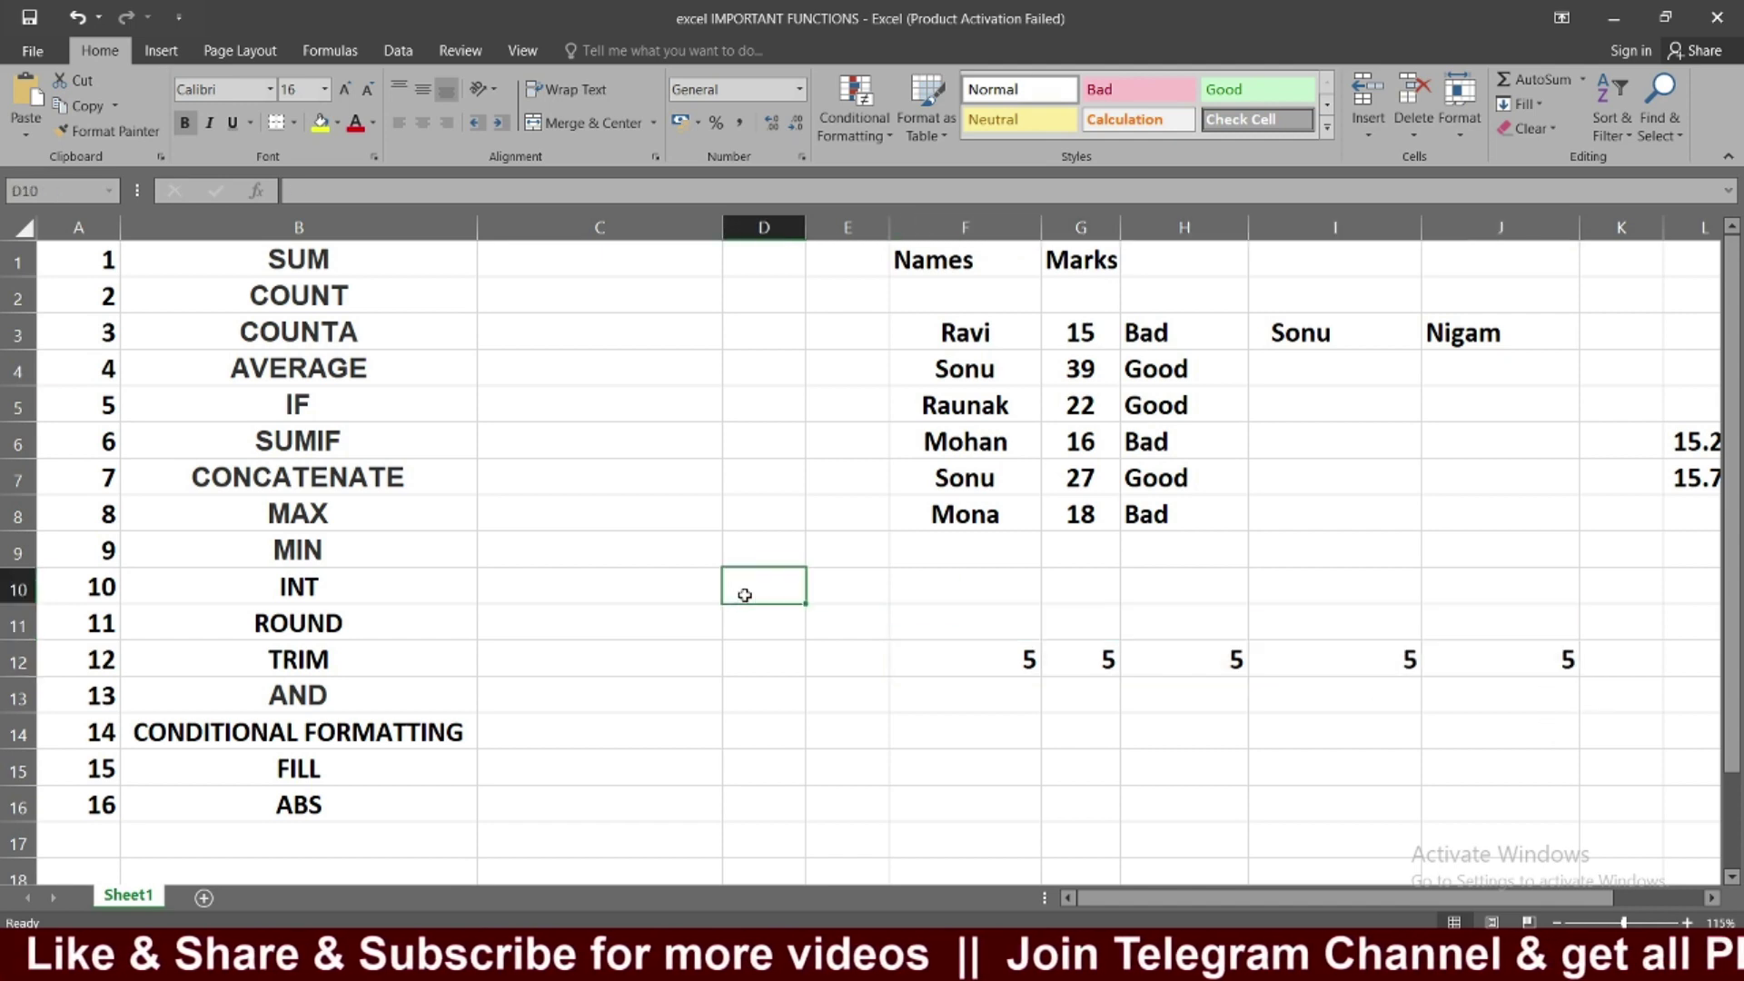
Step: Enter 2 in D10 and use Fill Up to copy it through D2
text(2)
key(Up)
key(Up)
drag(794, 579, 778, 303)
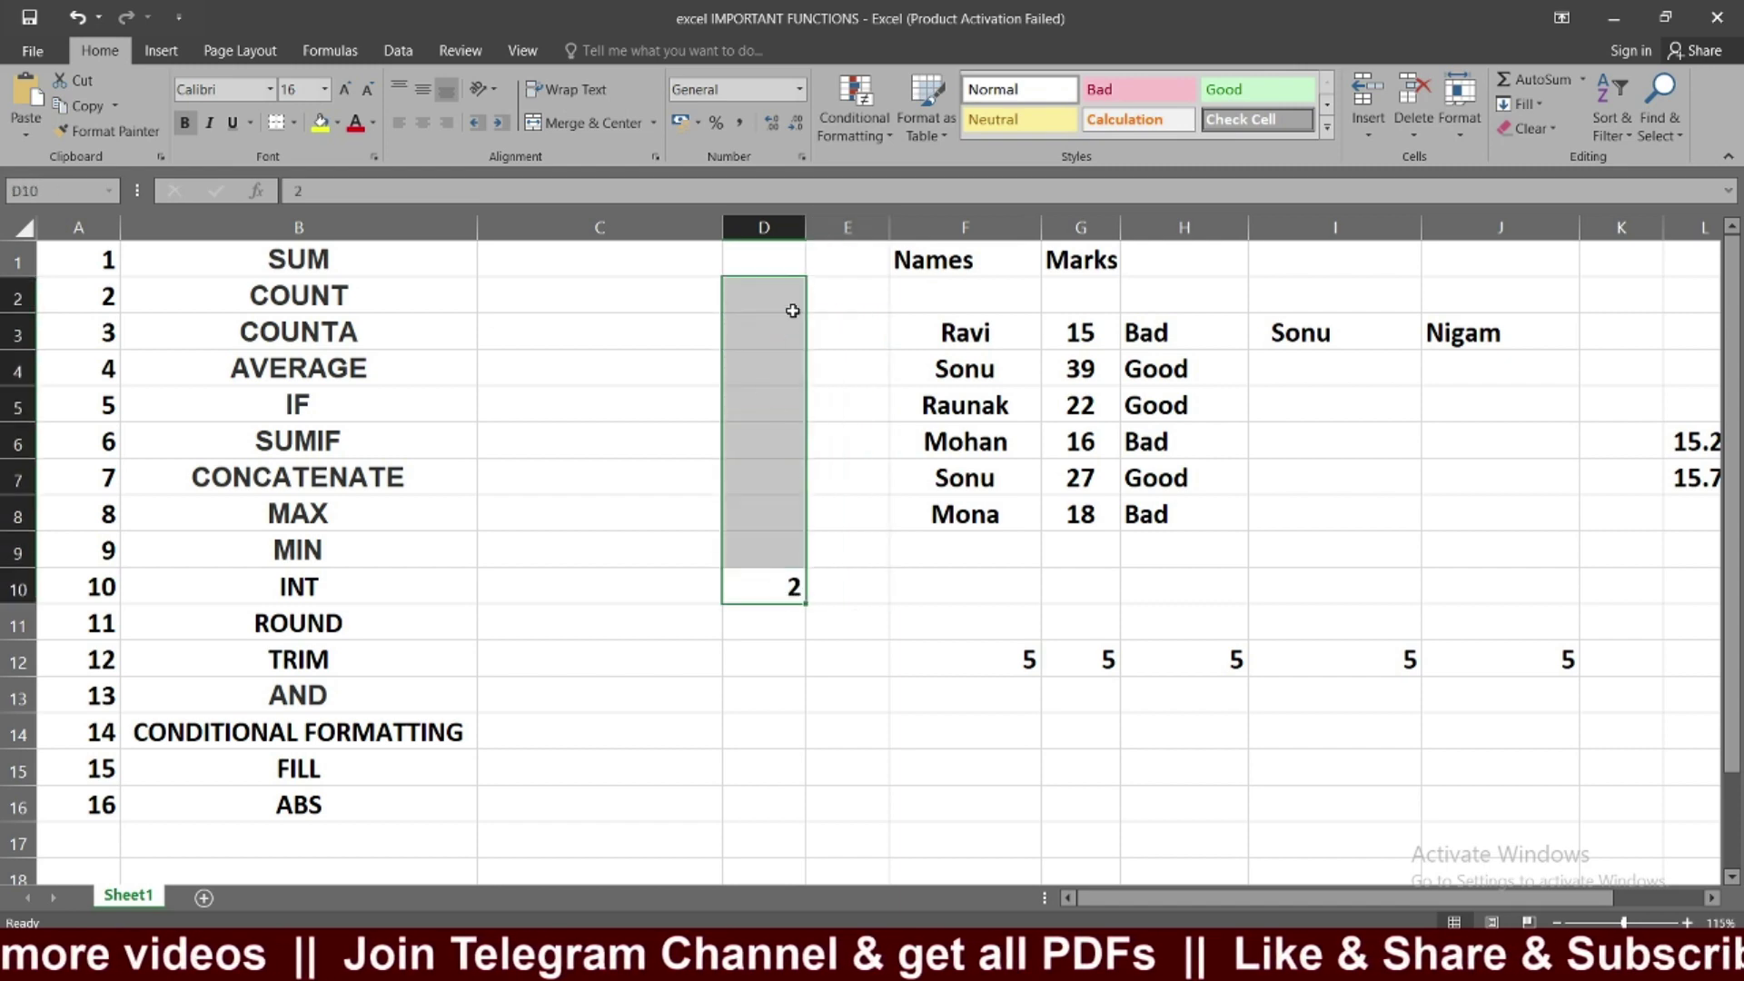
click(1518, 103)
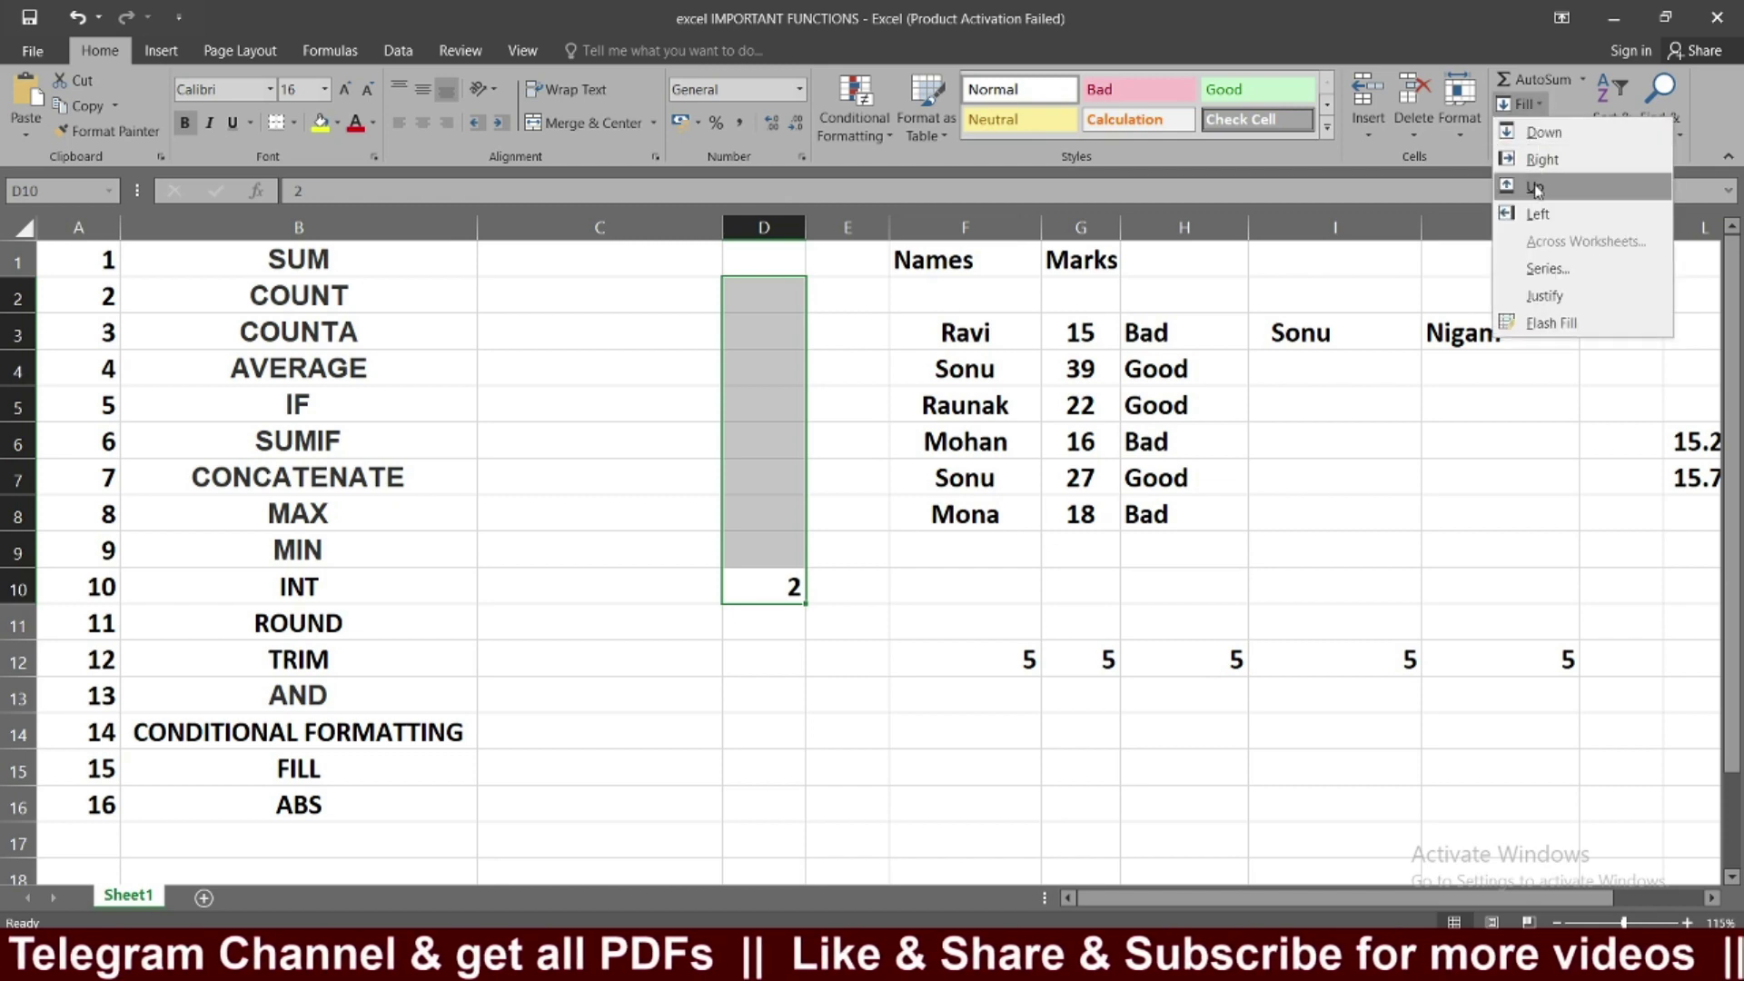
click(1535, 188)
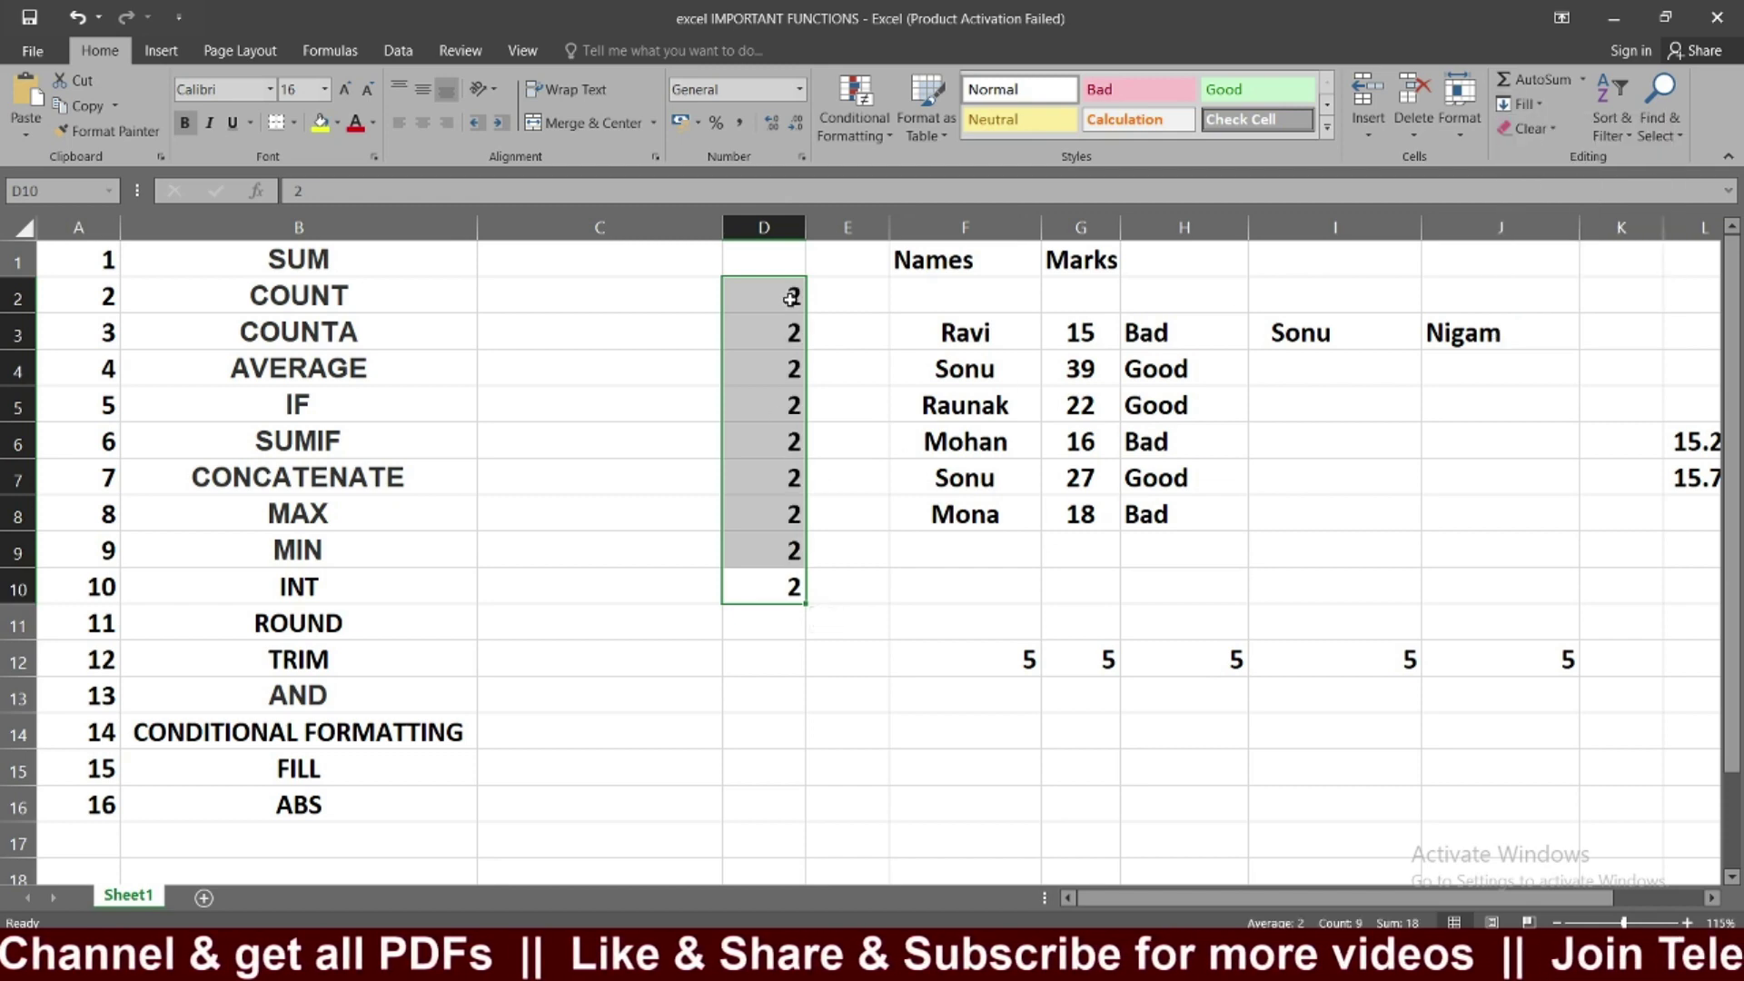
click(791, 297)
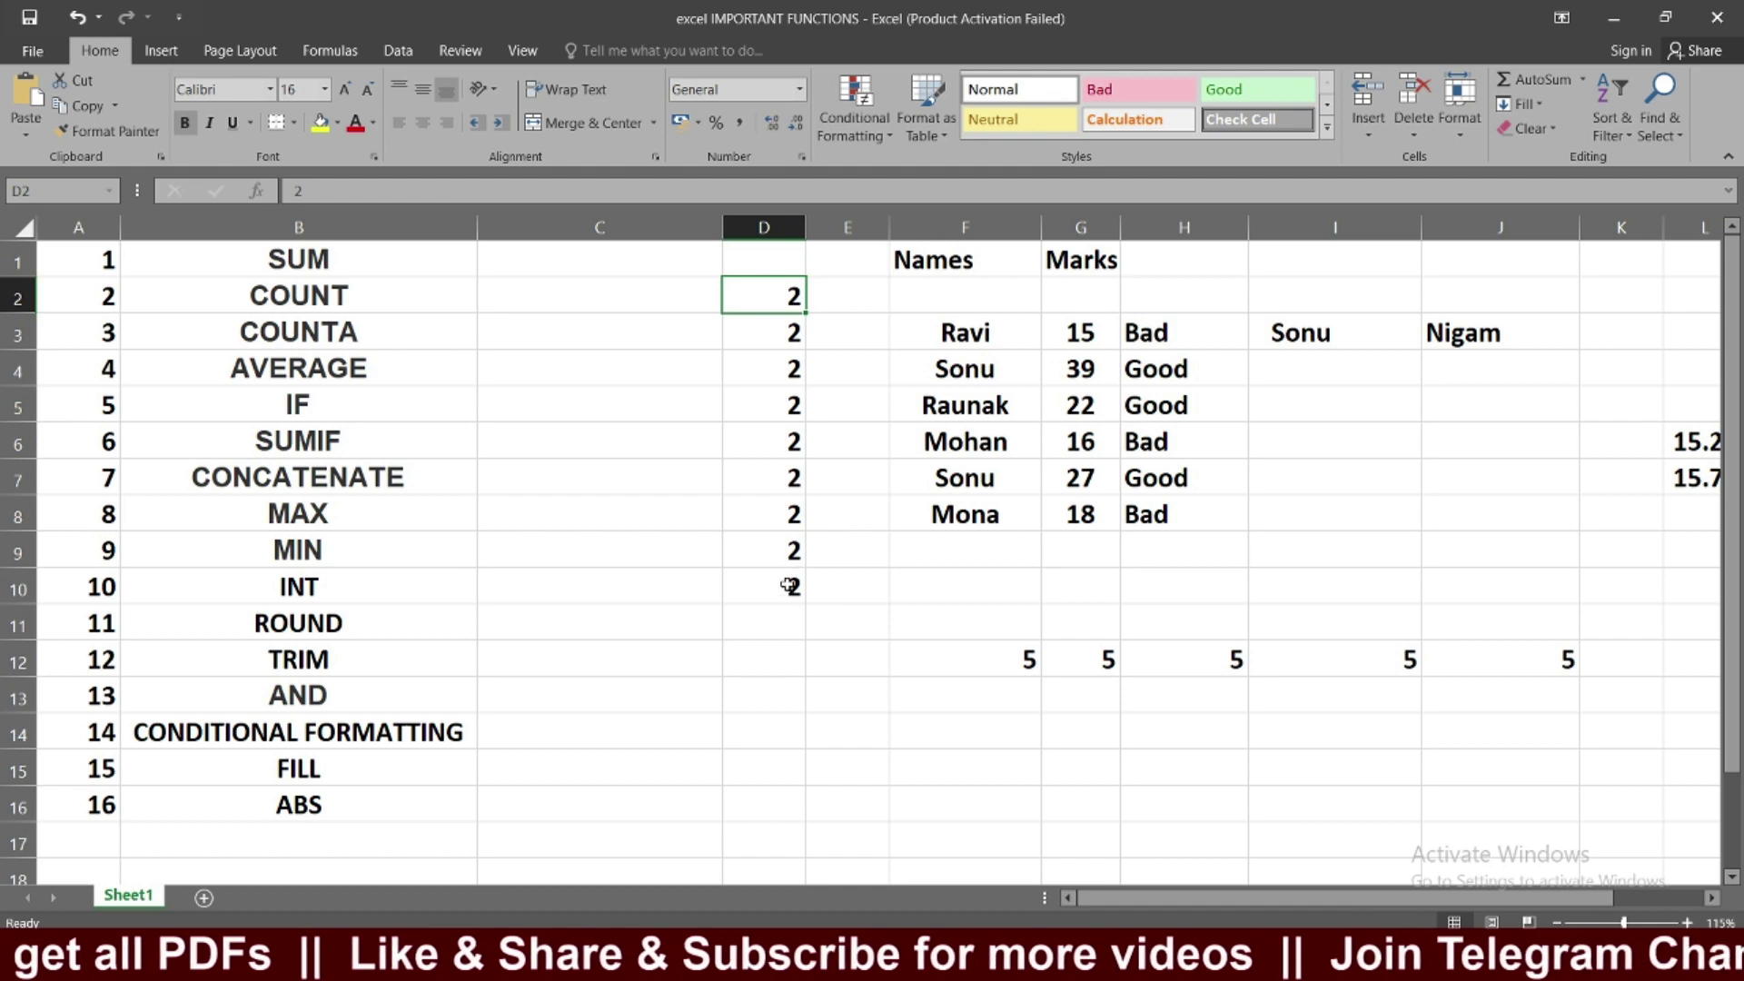
Step: Enter 4 in D14 and use Fill Left to copy it into C14
scroll(796, 569, down, 2)
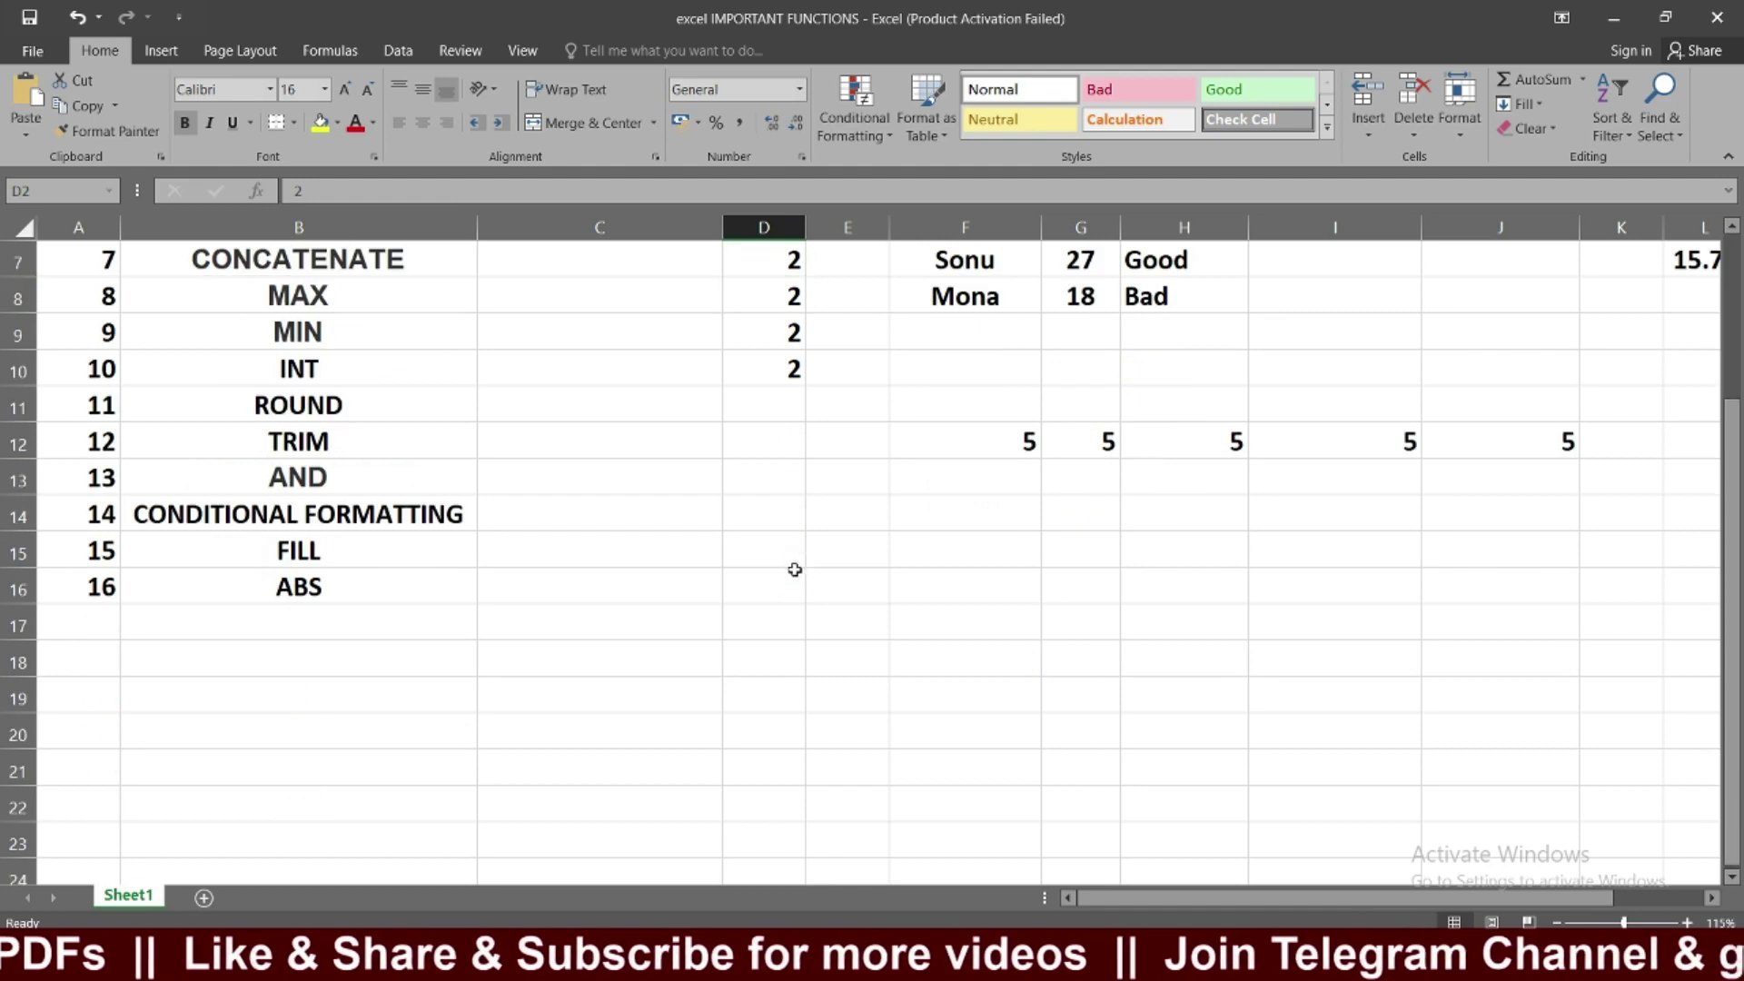
click(772, 509)
text(4)
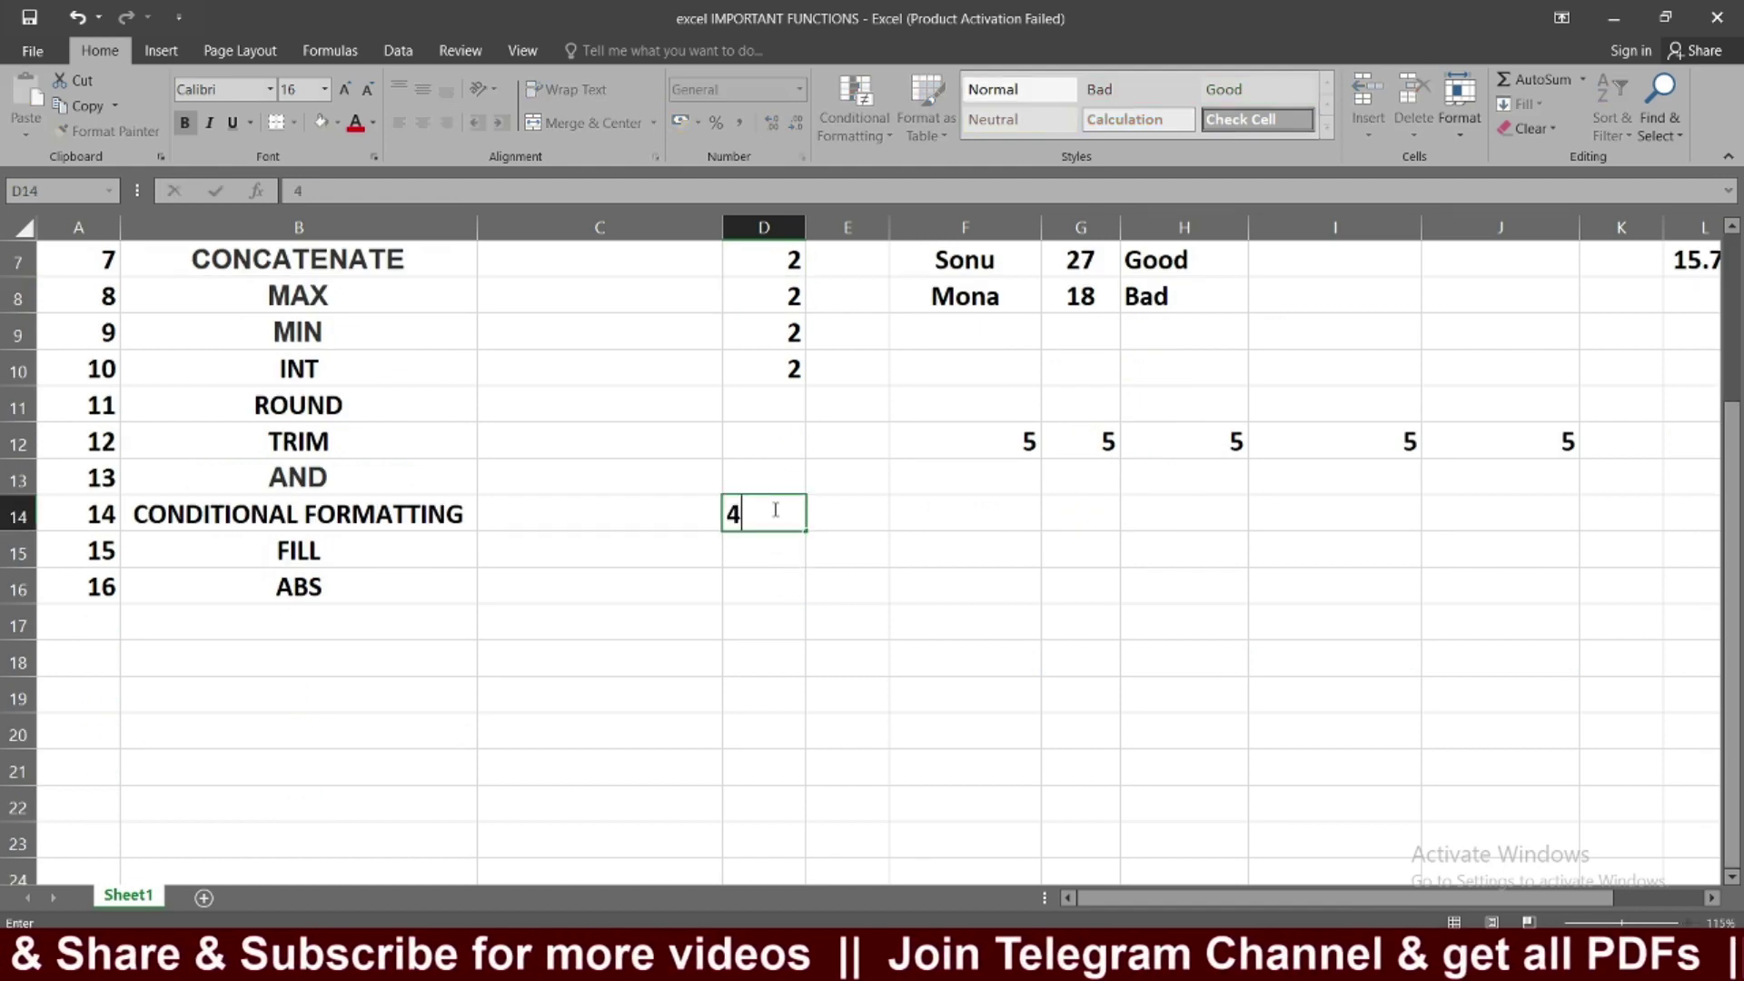
click(829, 579)
drag(763, 522, 673, 517)
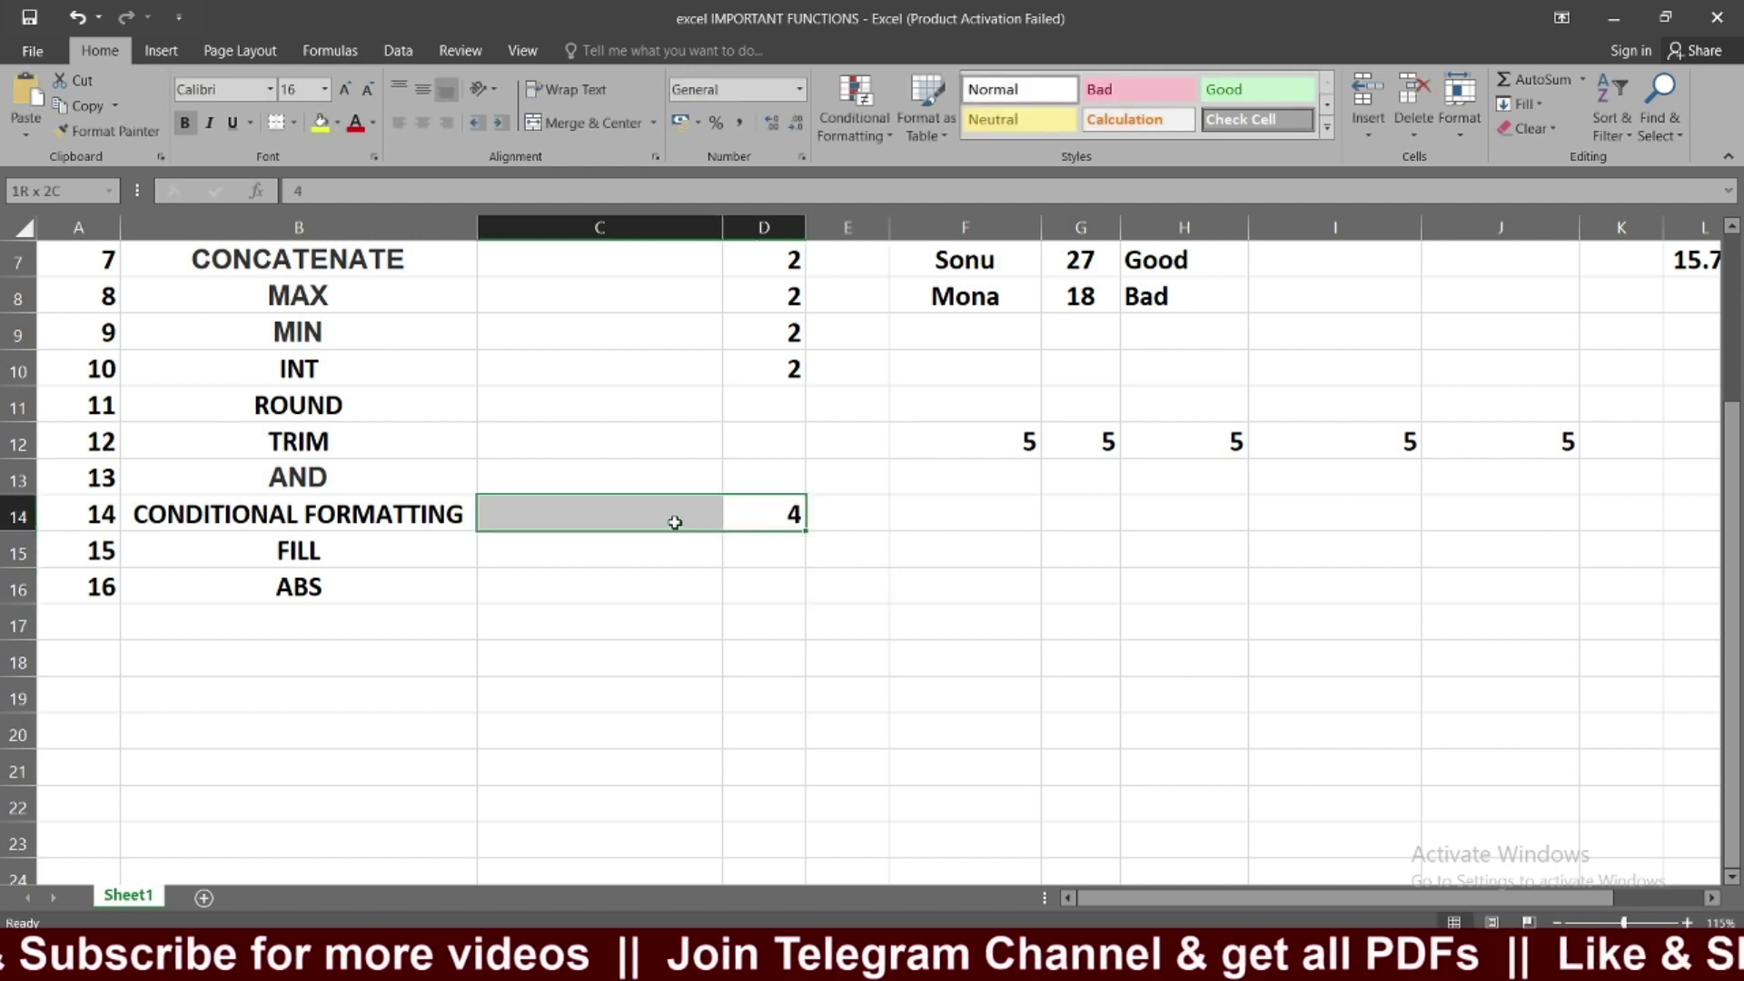
click(1518, 104)
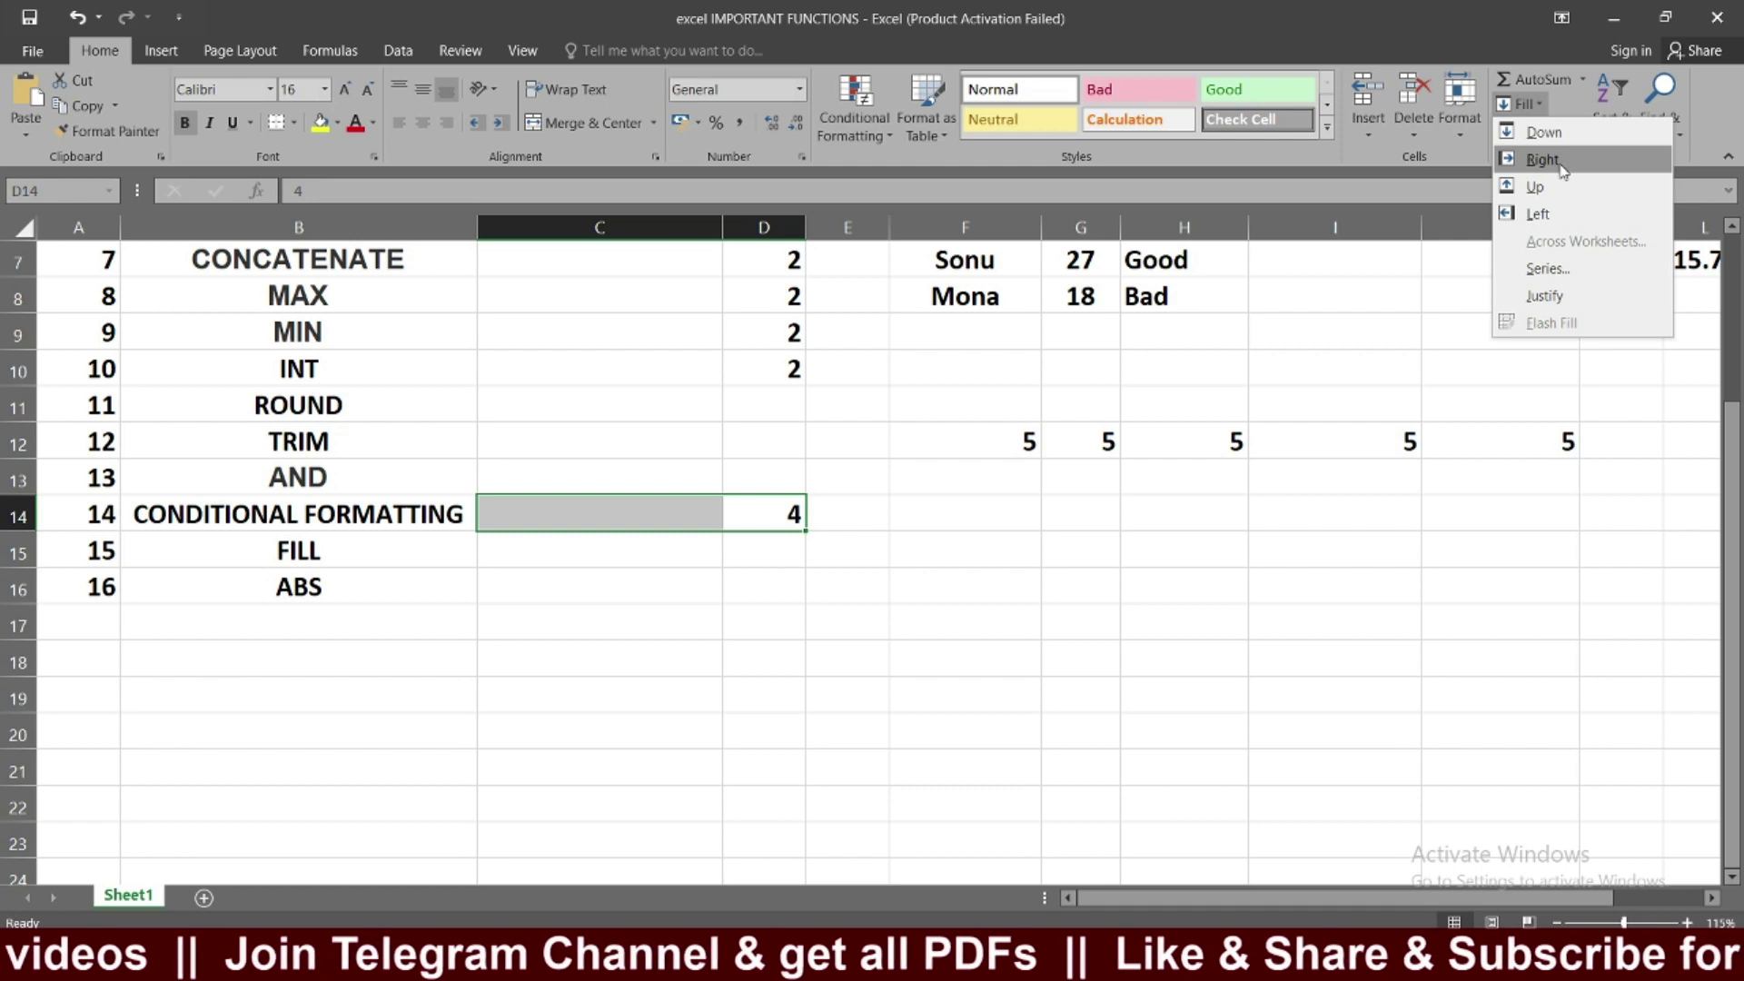
click(1558, 217)
click(564, 687)
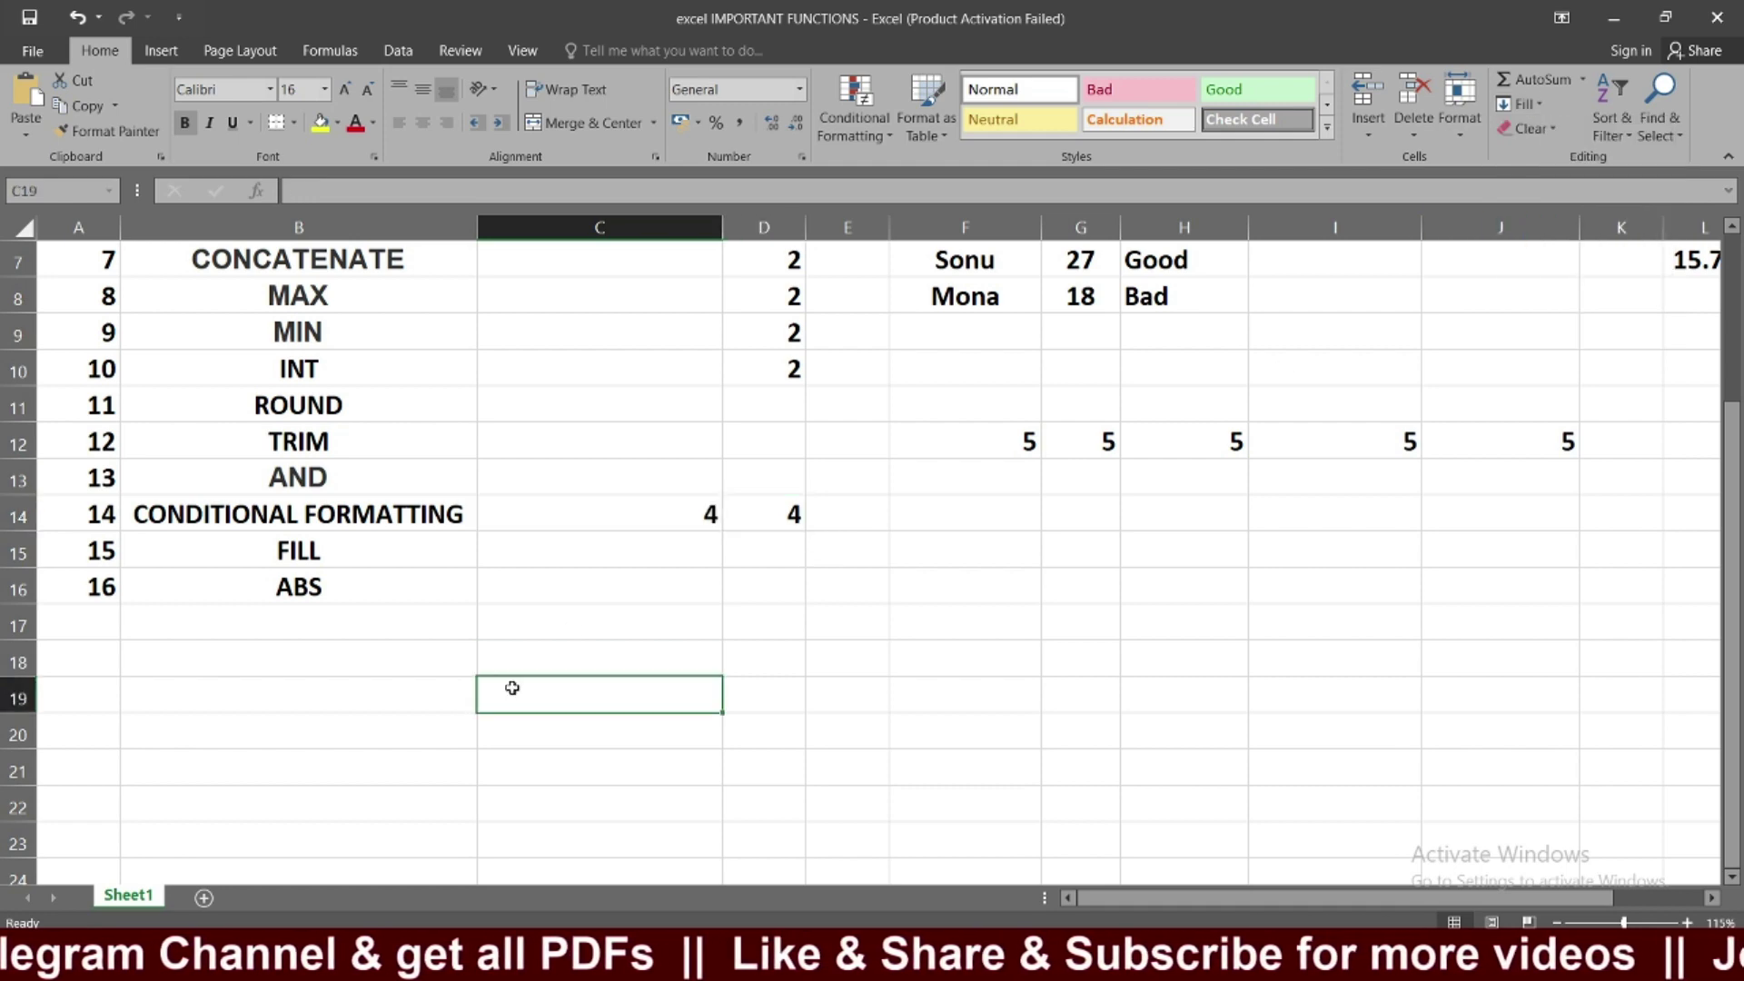
double_click(626, 509)
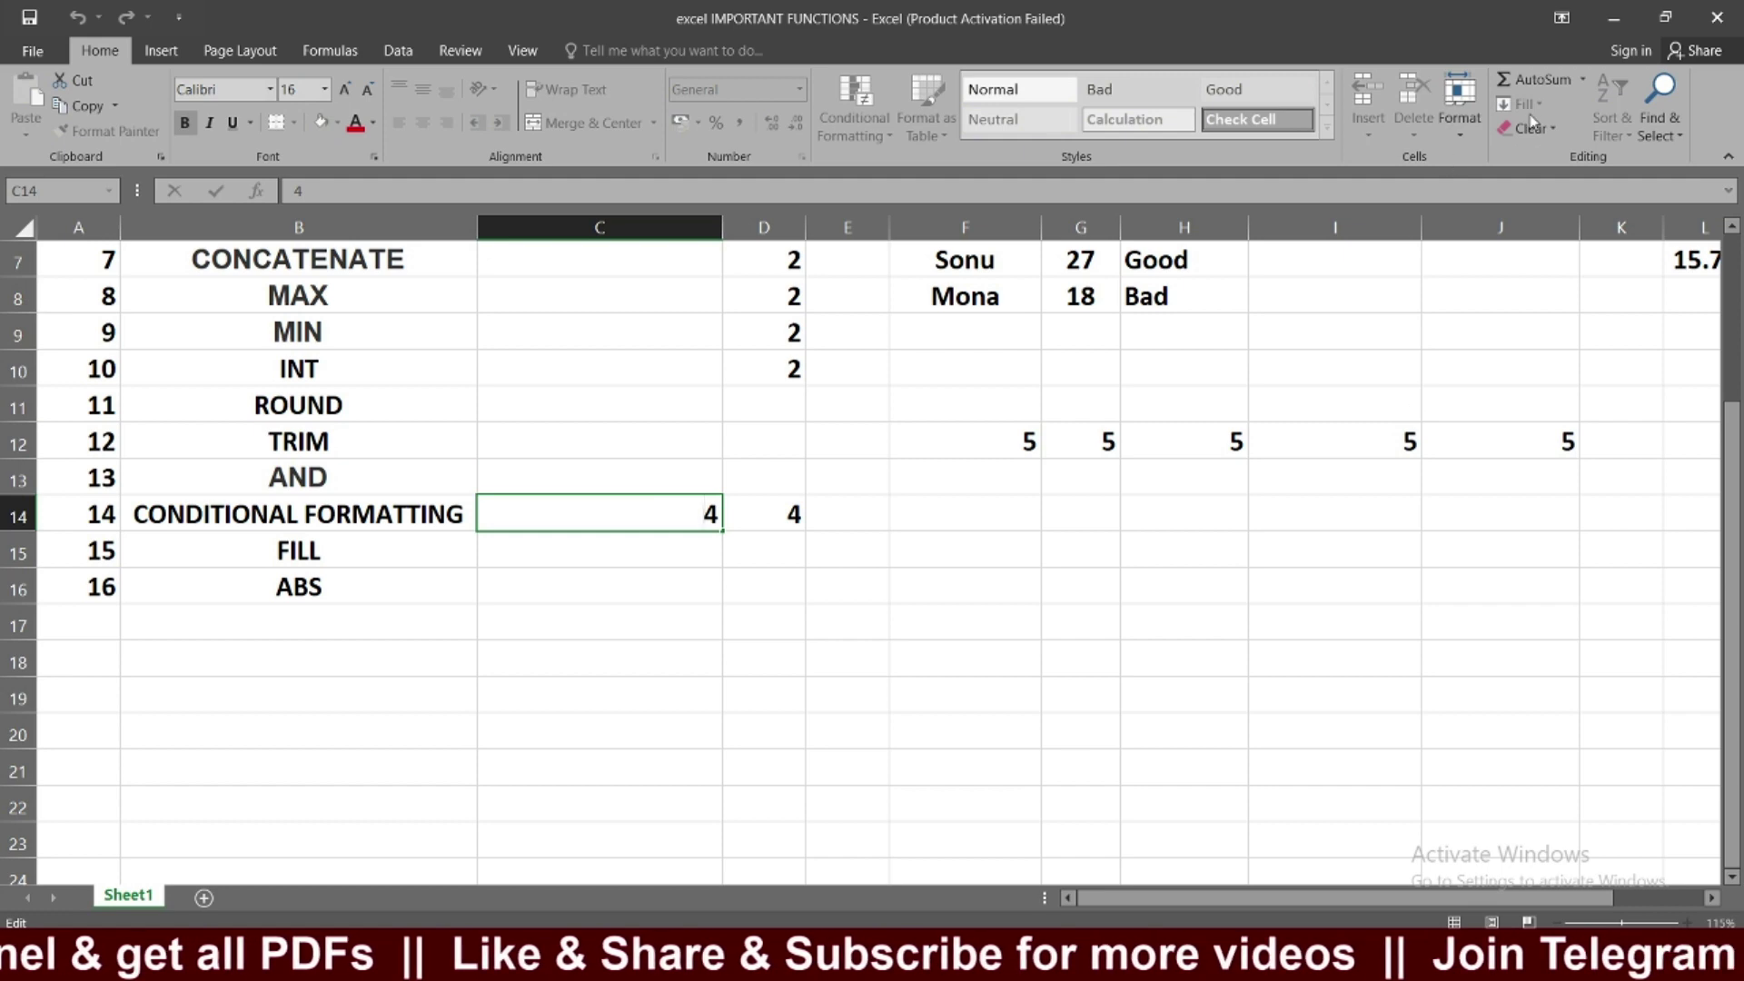
click(890, 668)
Step: Delete the 2s and 4s in C2:E15 and the row of 5s around row 12
scroll(885, 604, up, 2)
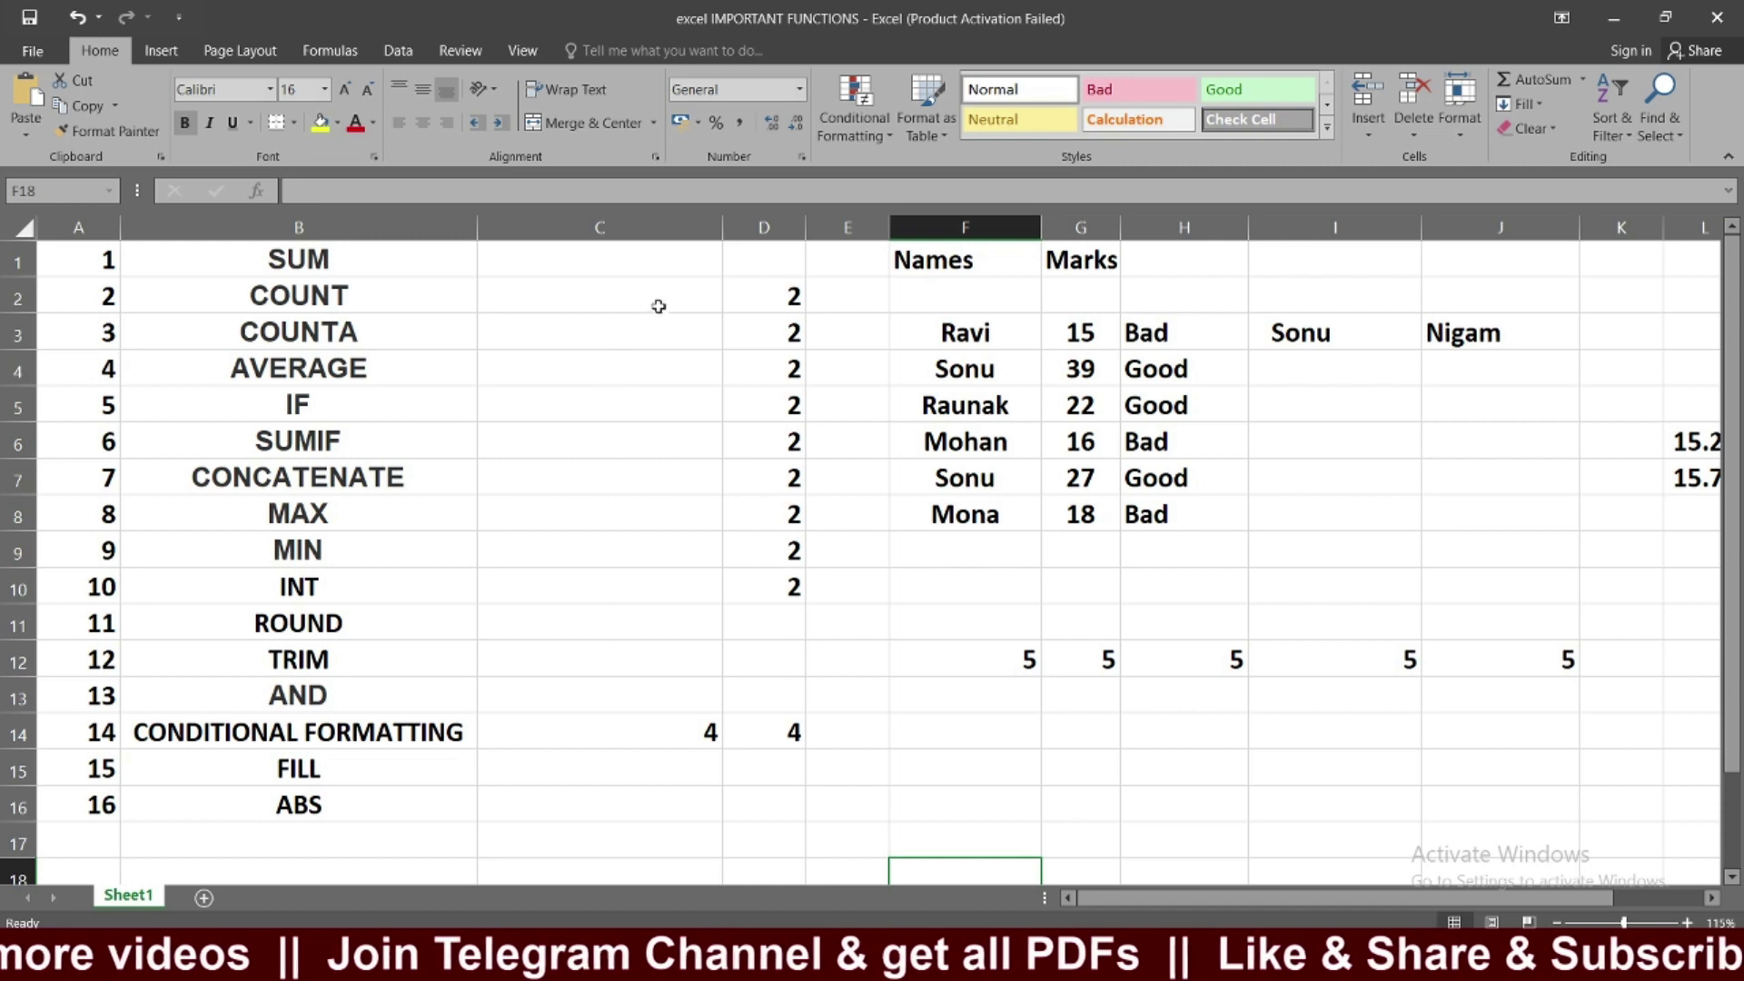
drag(669, 292, 809, 757)
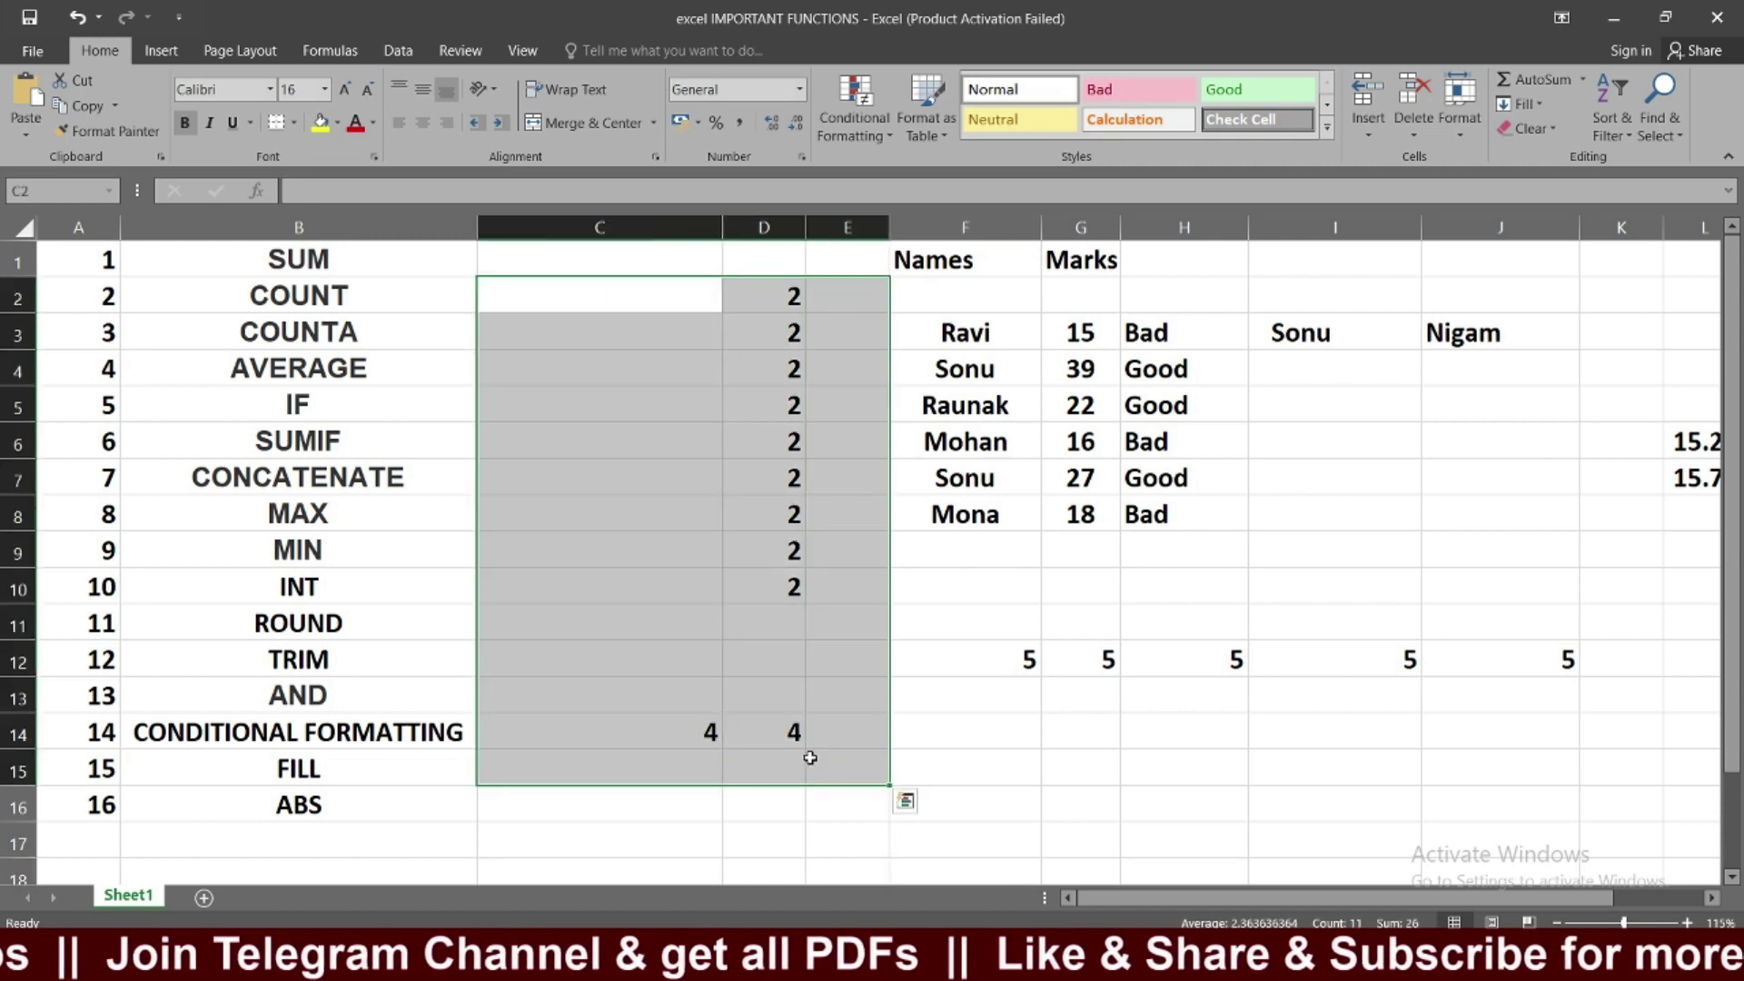
key(Delete)
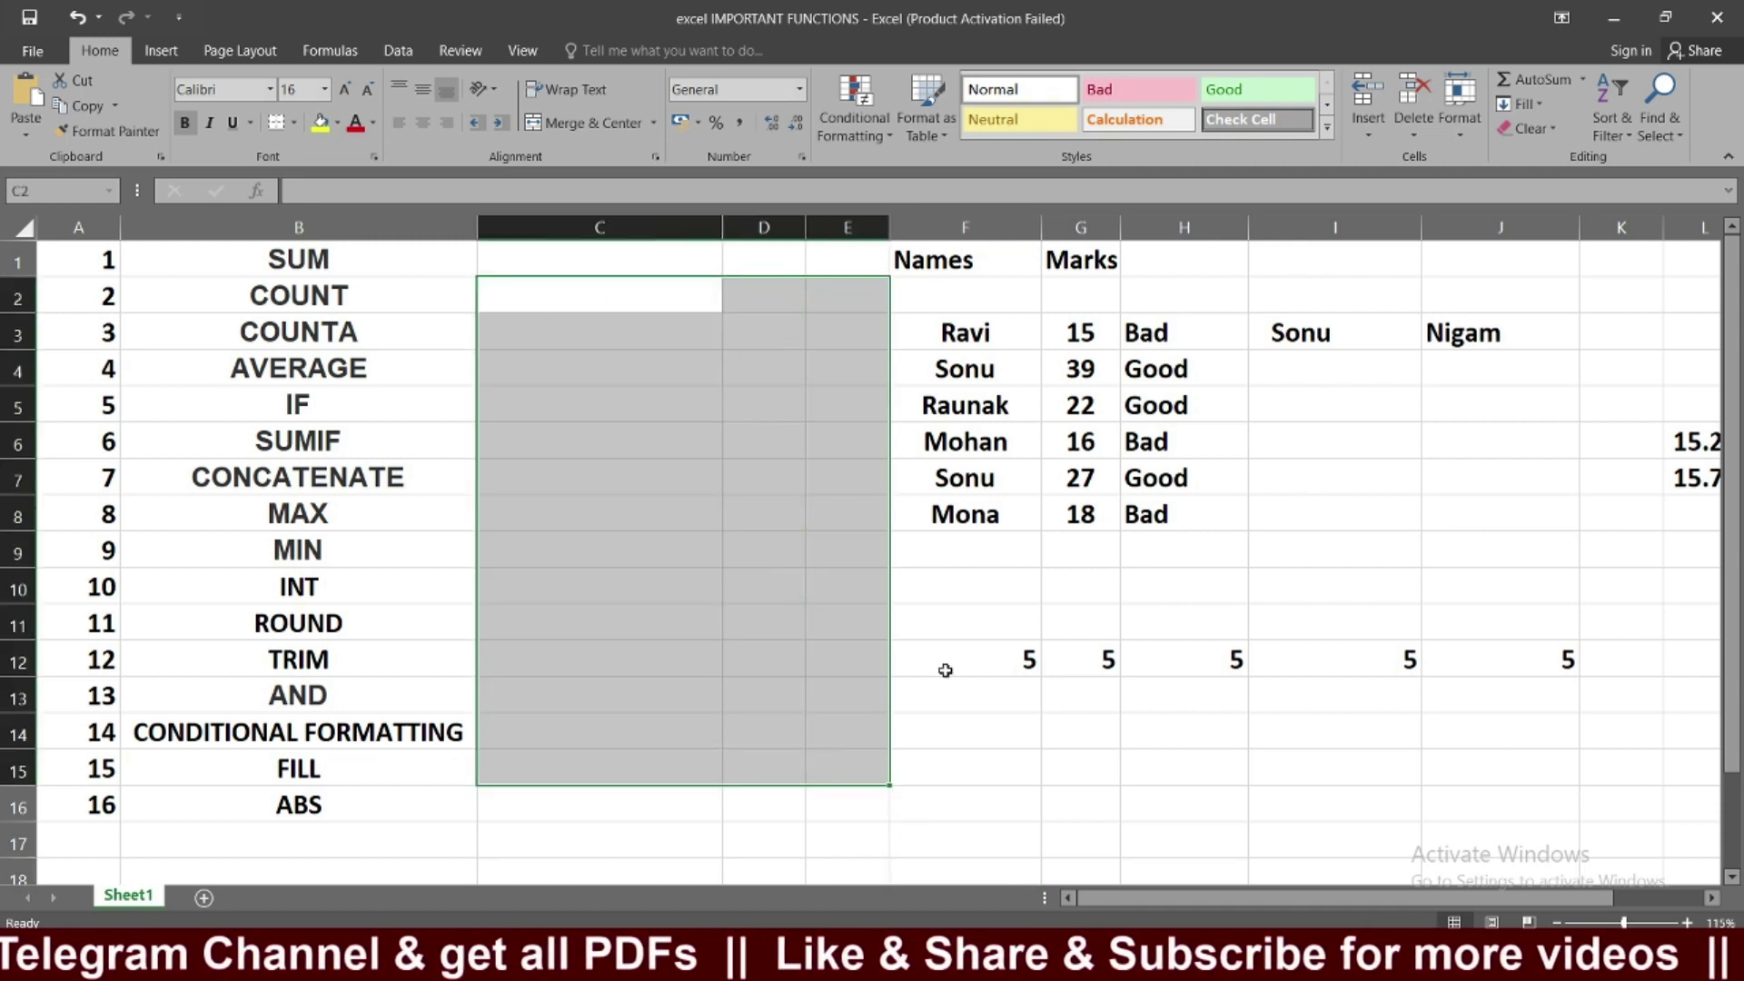
drag(922, 611, 1583, 695)
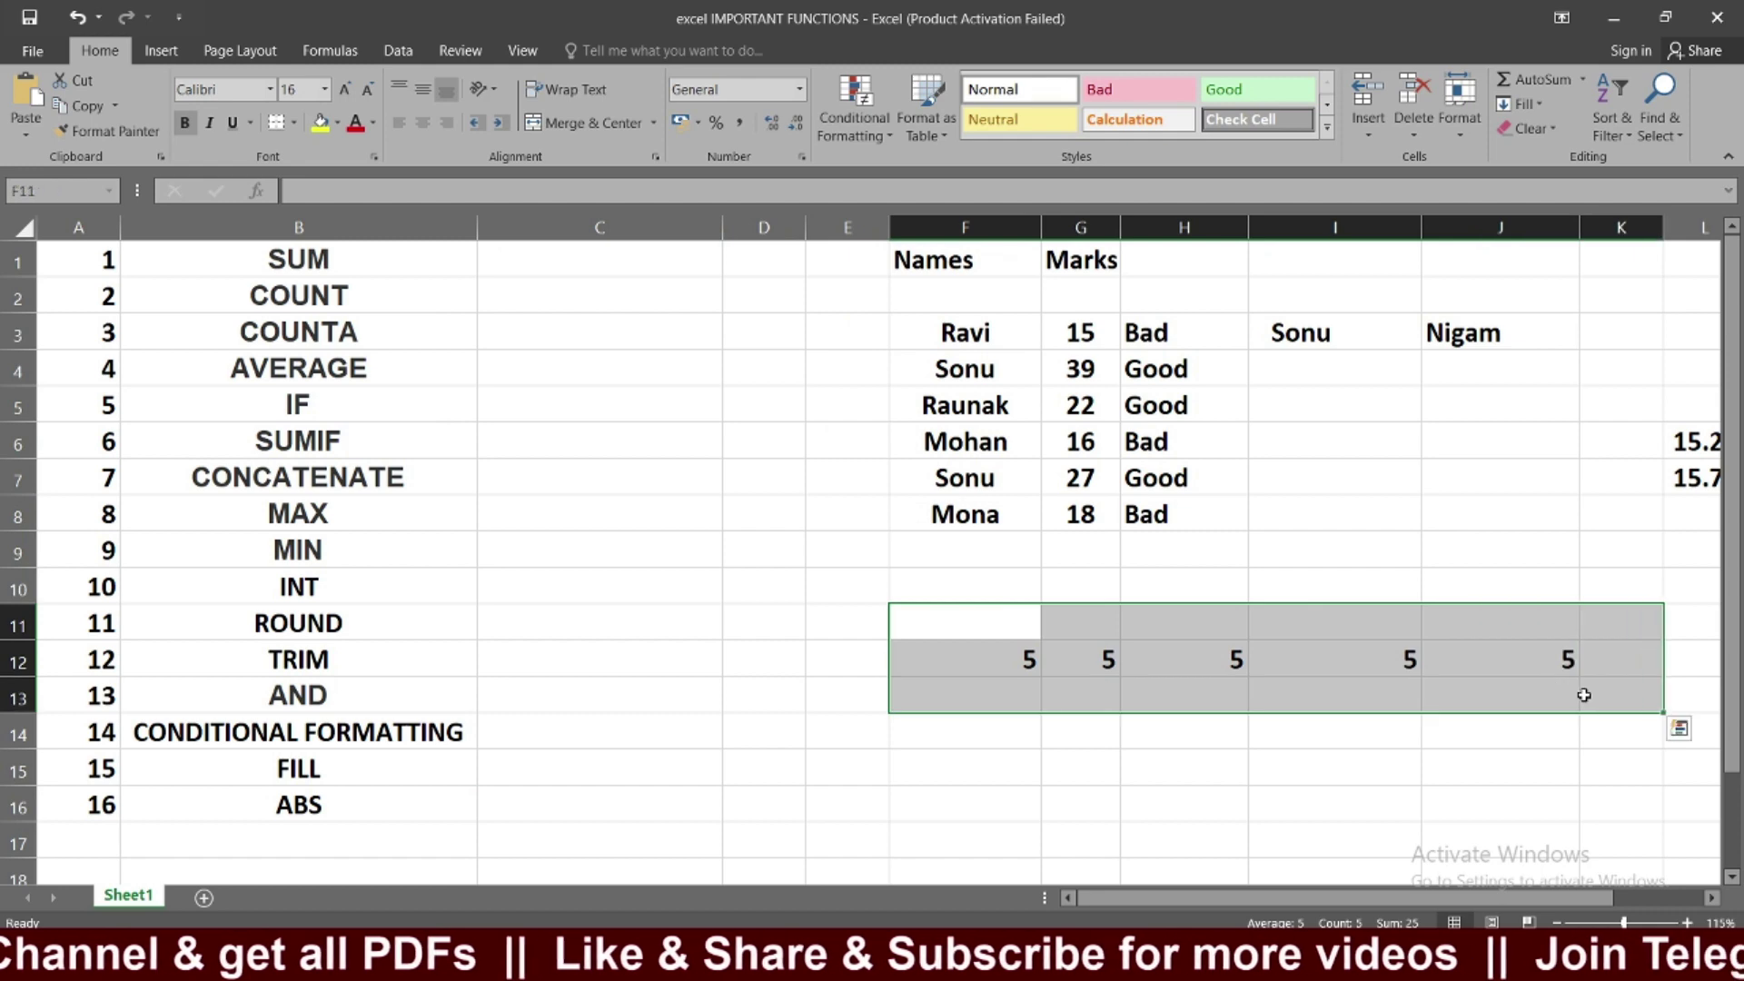
key(Delete)
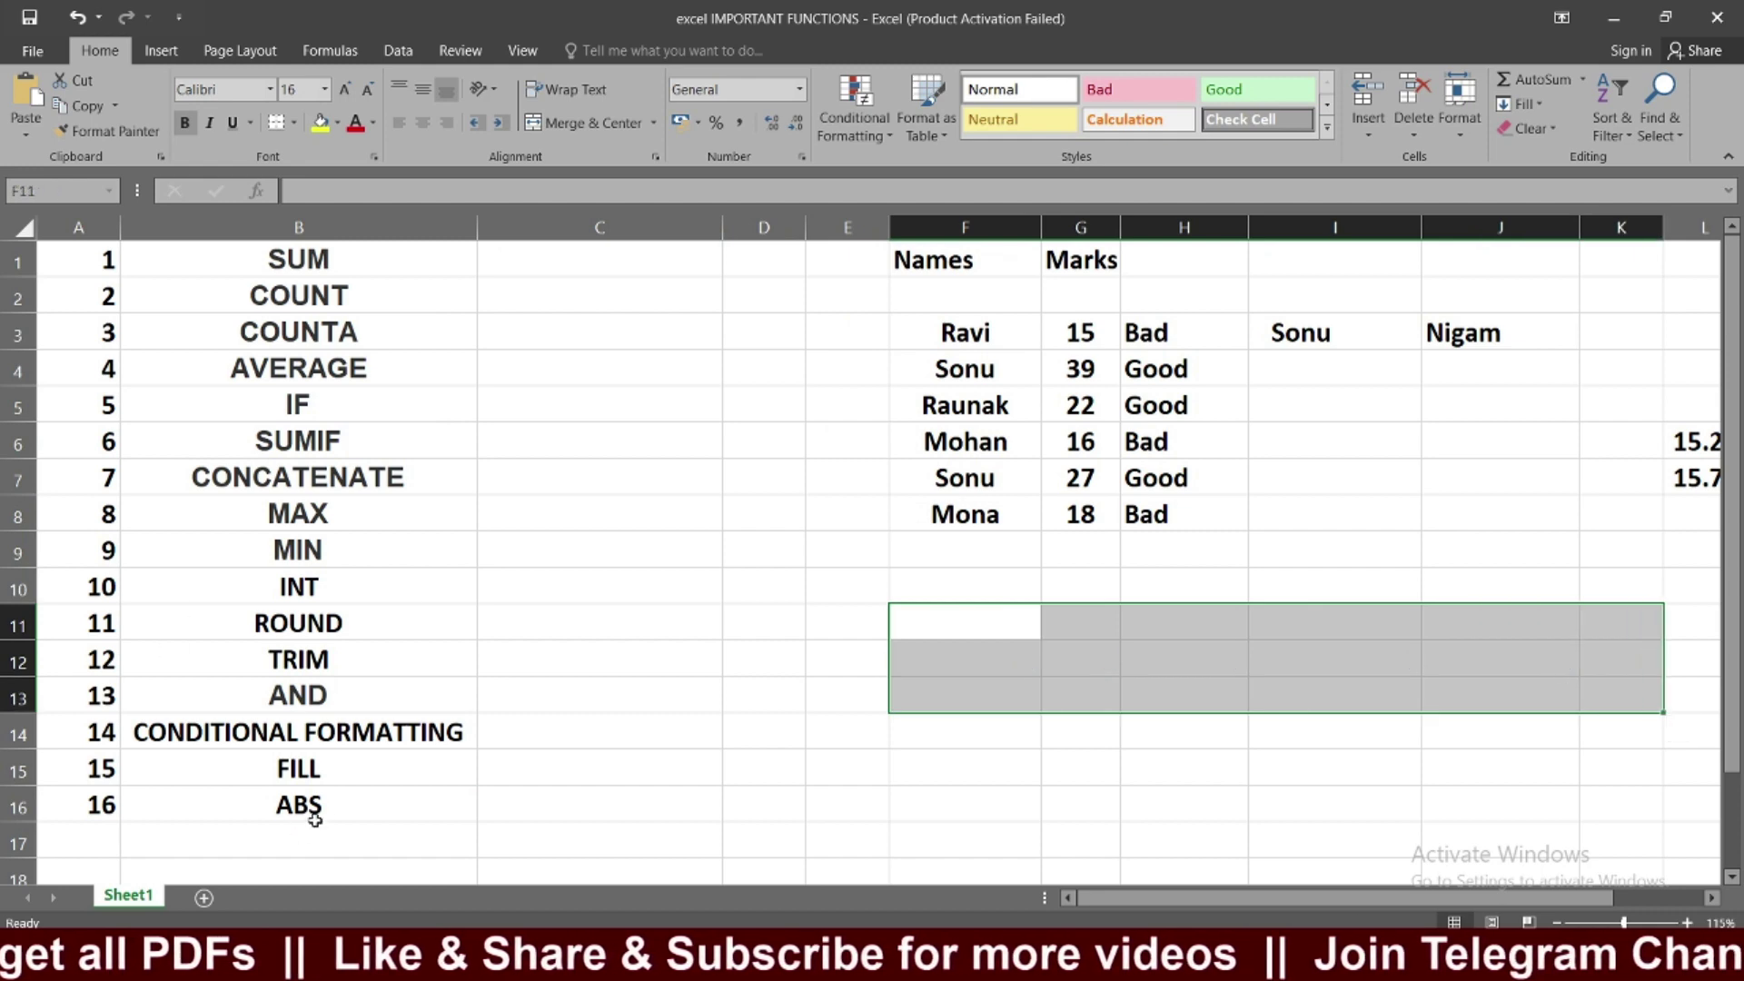
Step: Pick the ABS entry in the function list and select cell G10
click(314, 818)
scroll(608, 685, down, 1)
scroll(848, 632, up, 1)
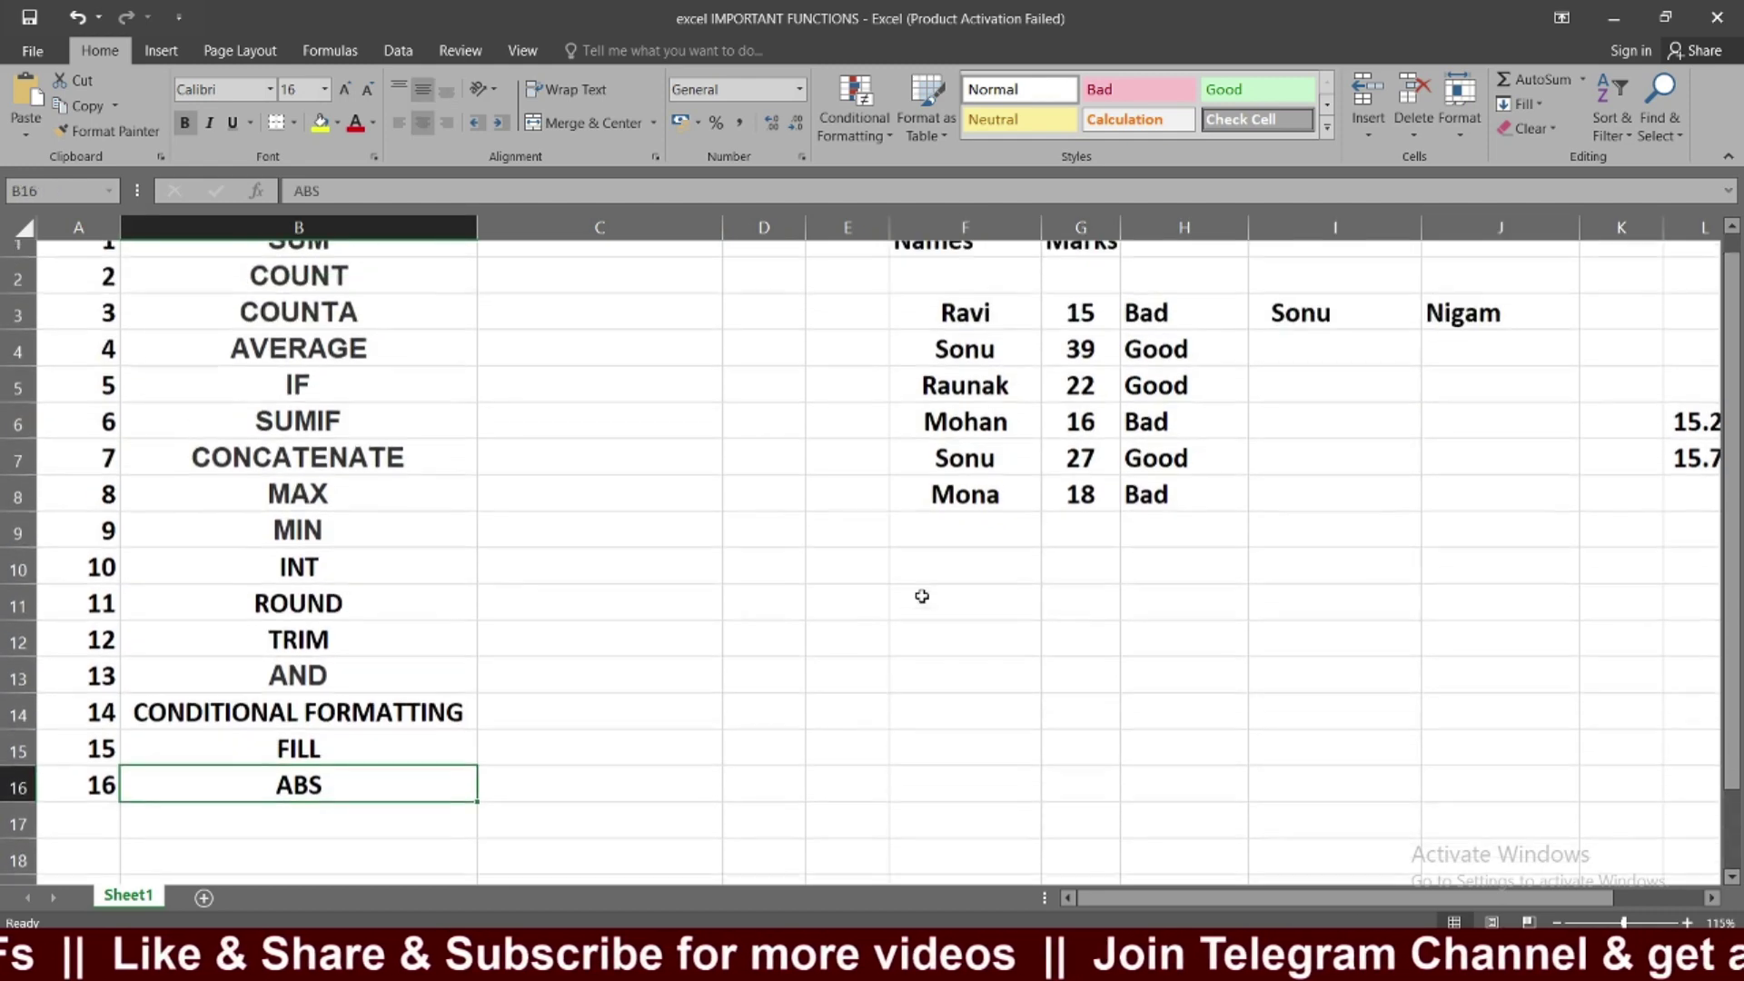
click(1100, 587)
Step: Enter -15 in G10 and 15 in H10
text(1)
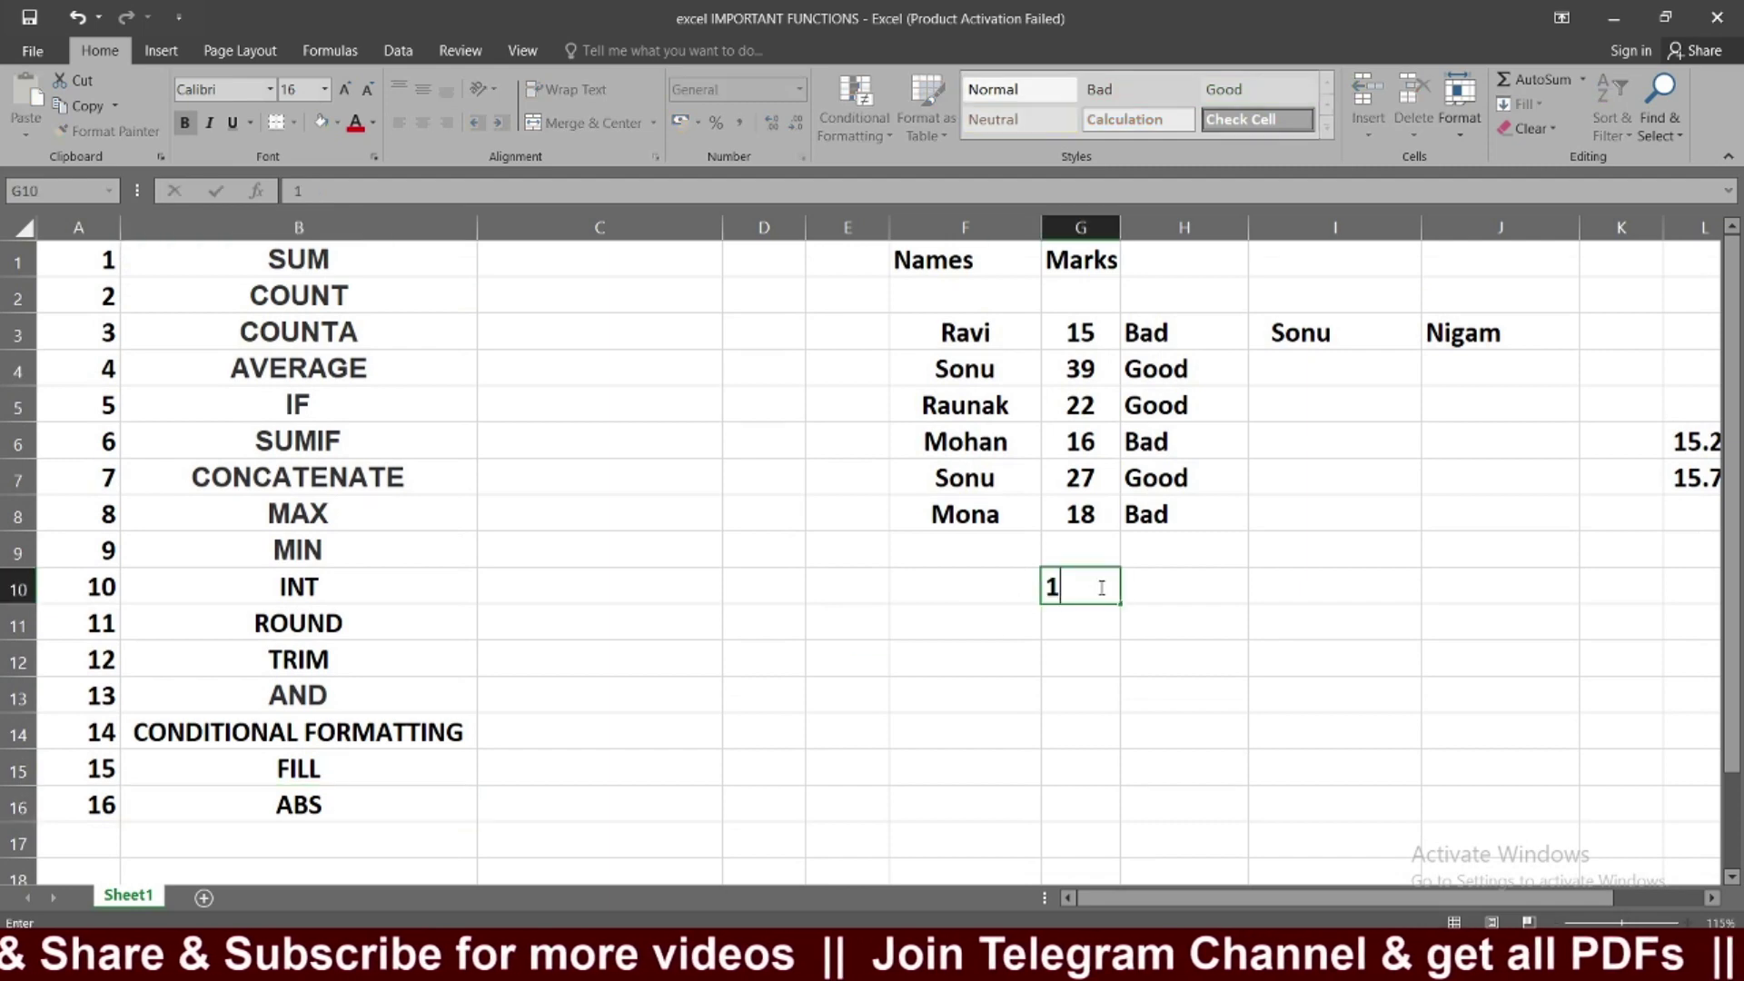
key(BackSpace)
text(-15)
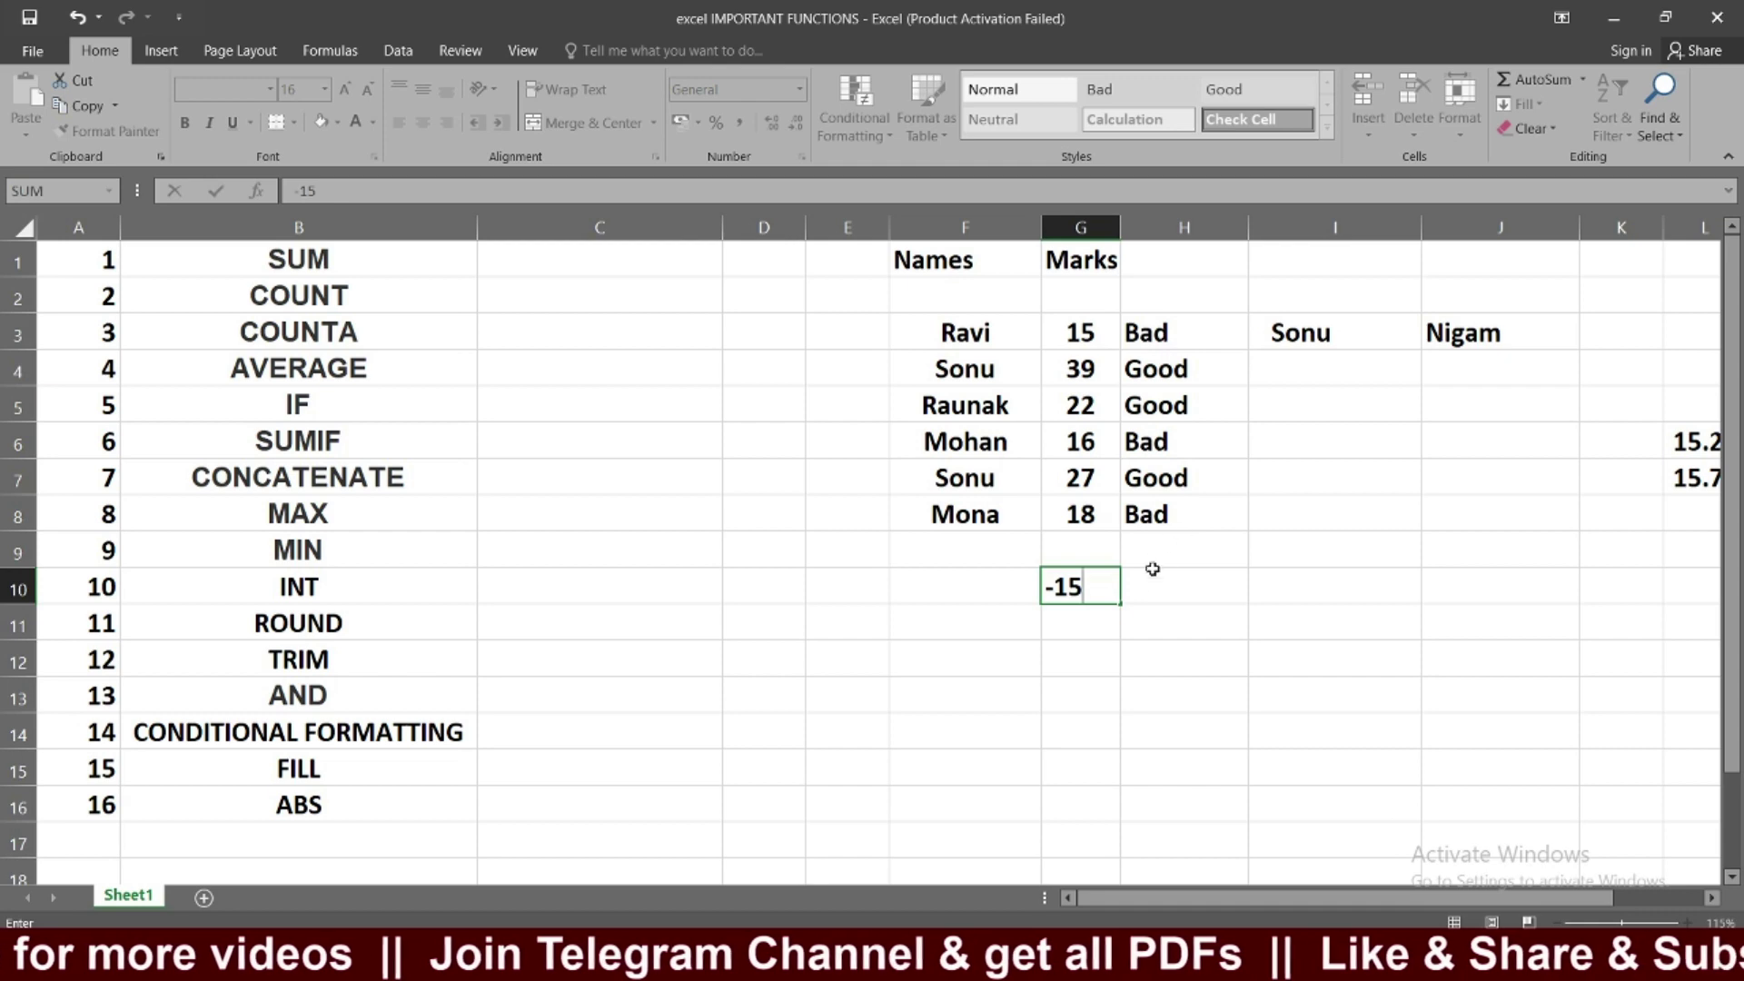
key(Return)
click(1203, 584)
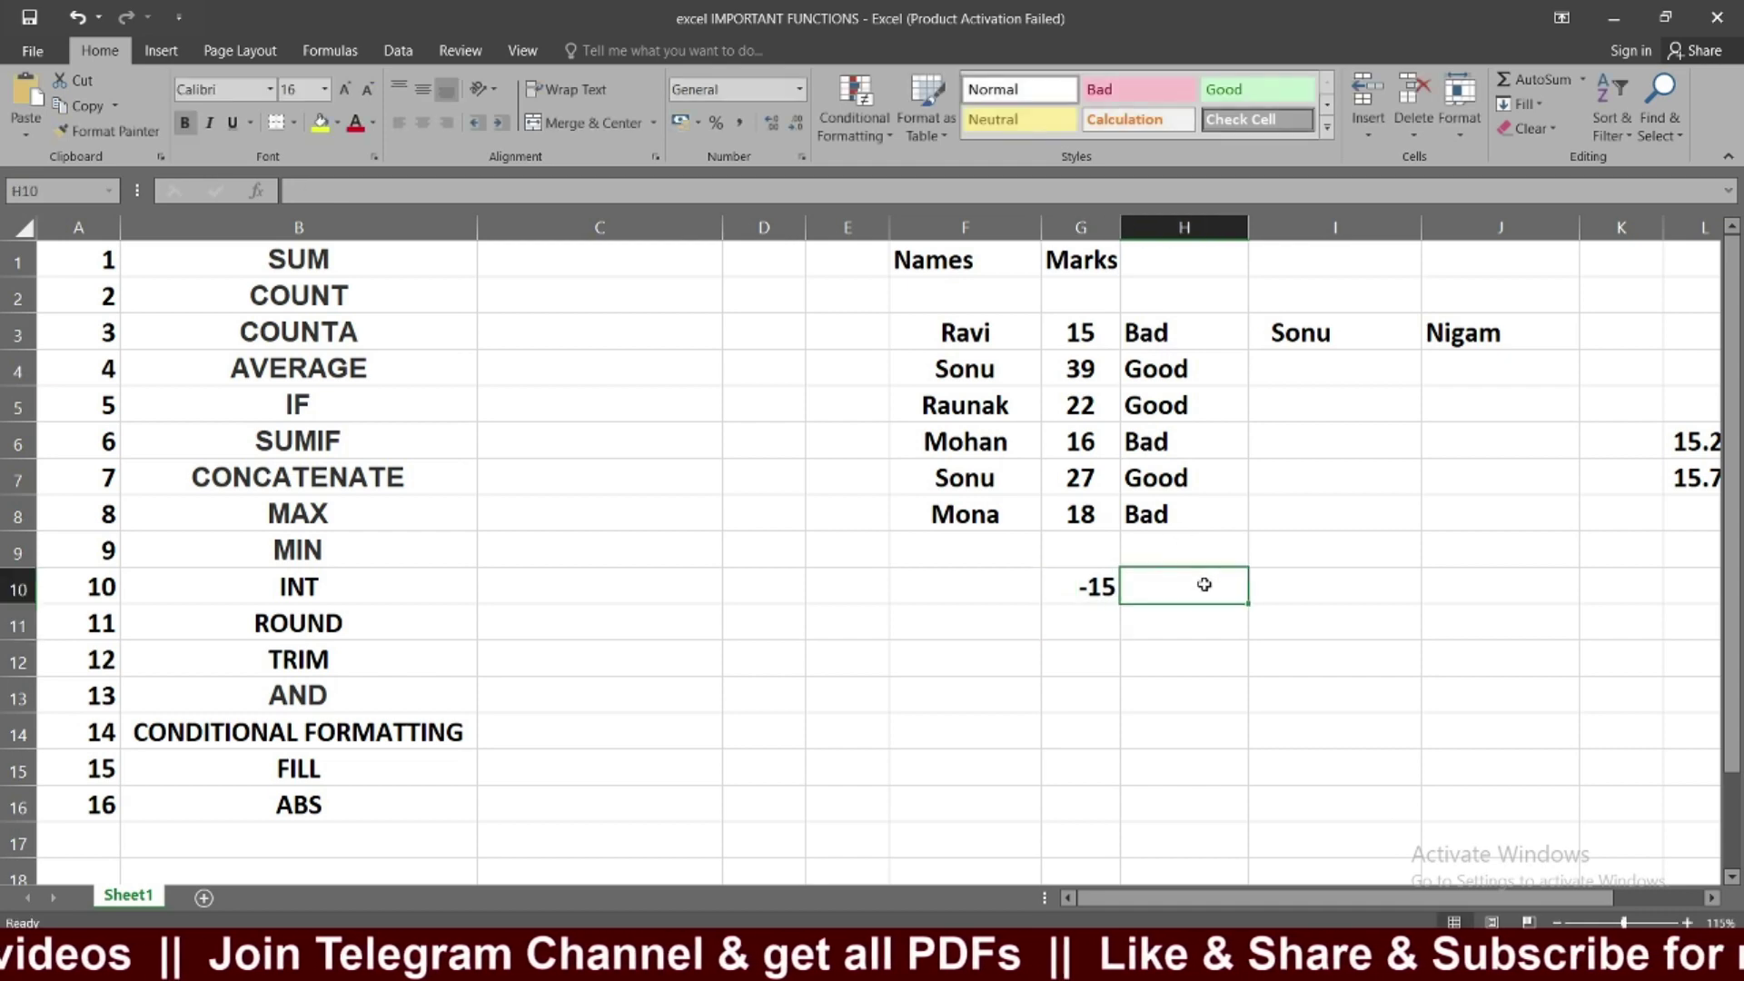
text(15)
click(1137, 662)
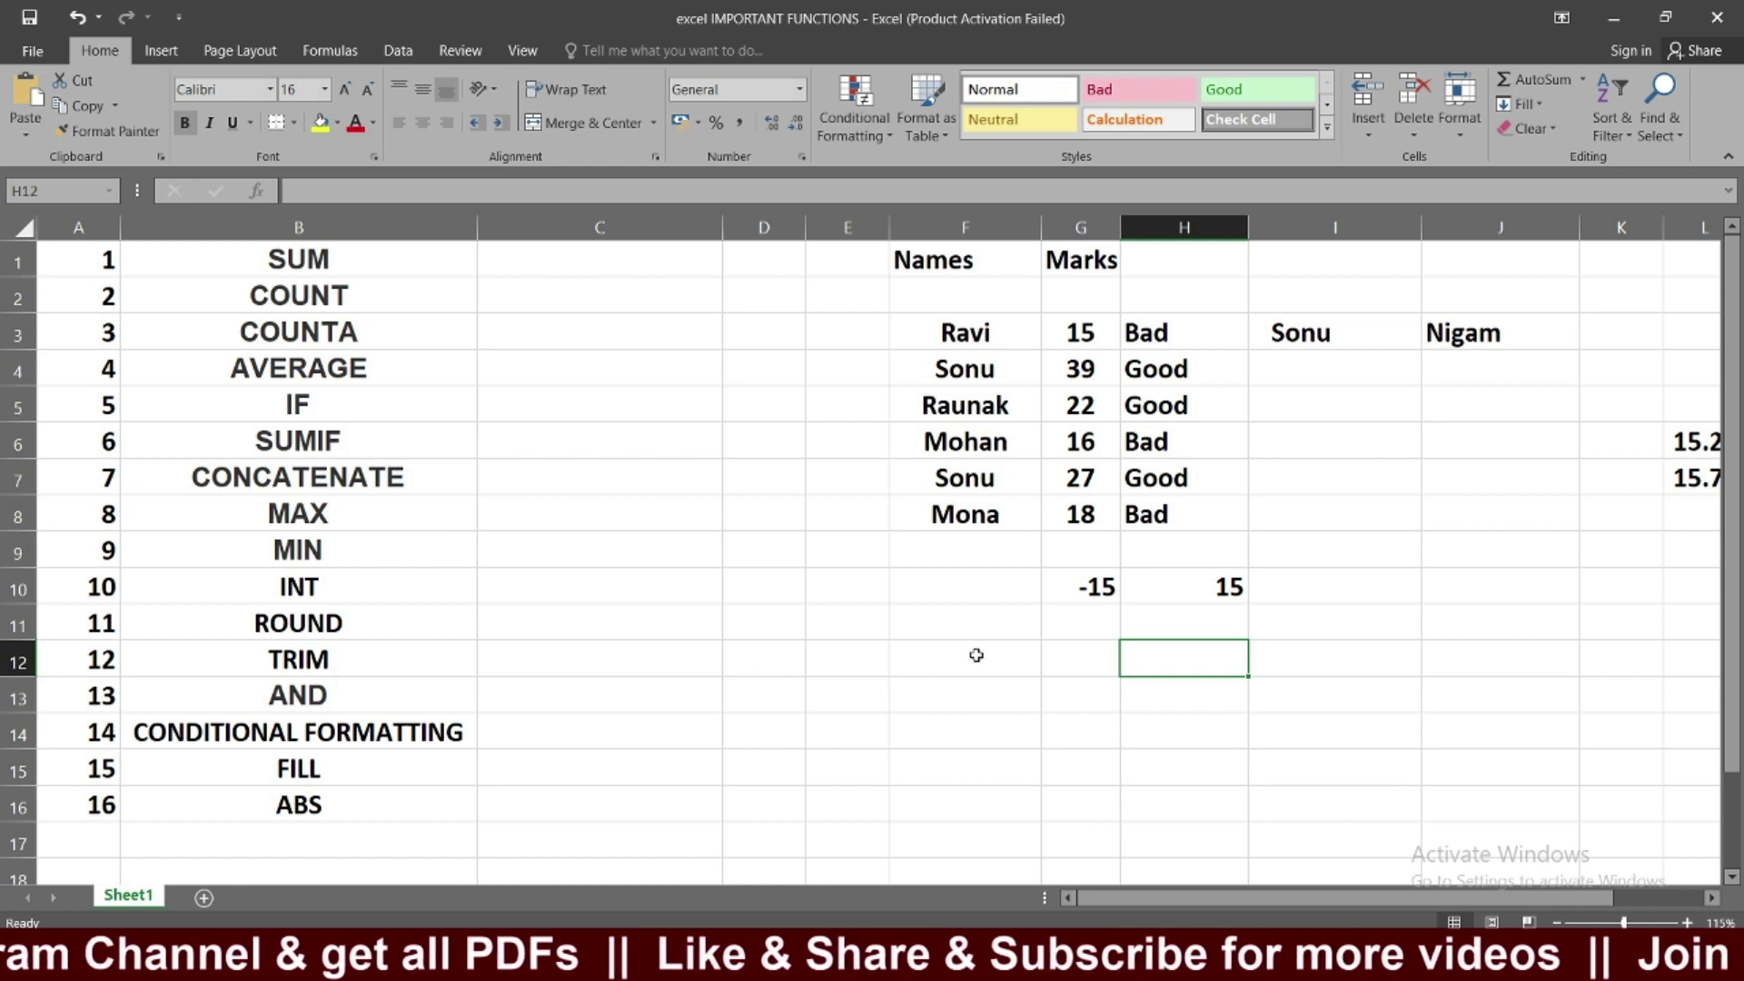
Step: Enter =ABS(G10) in F12 so it returns 15
click(1097, 583)
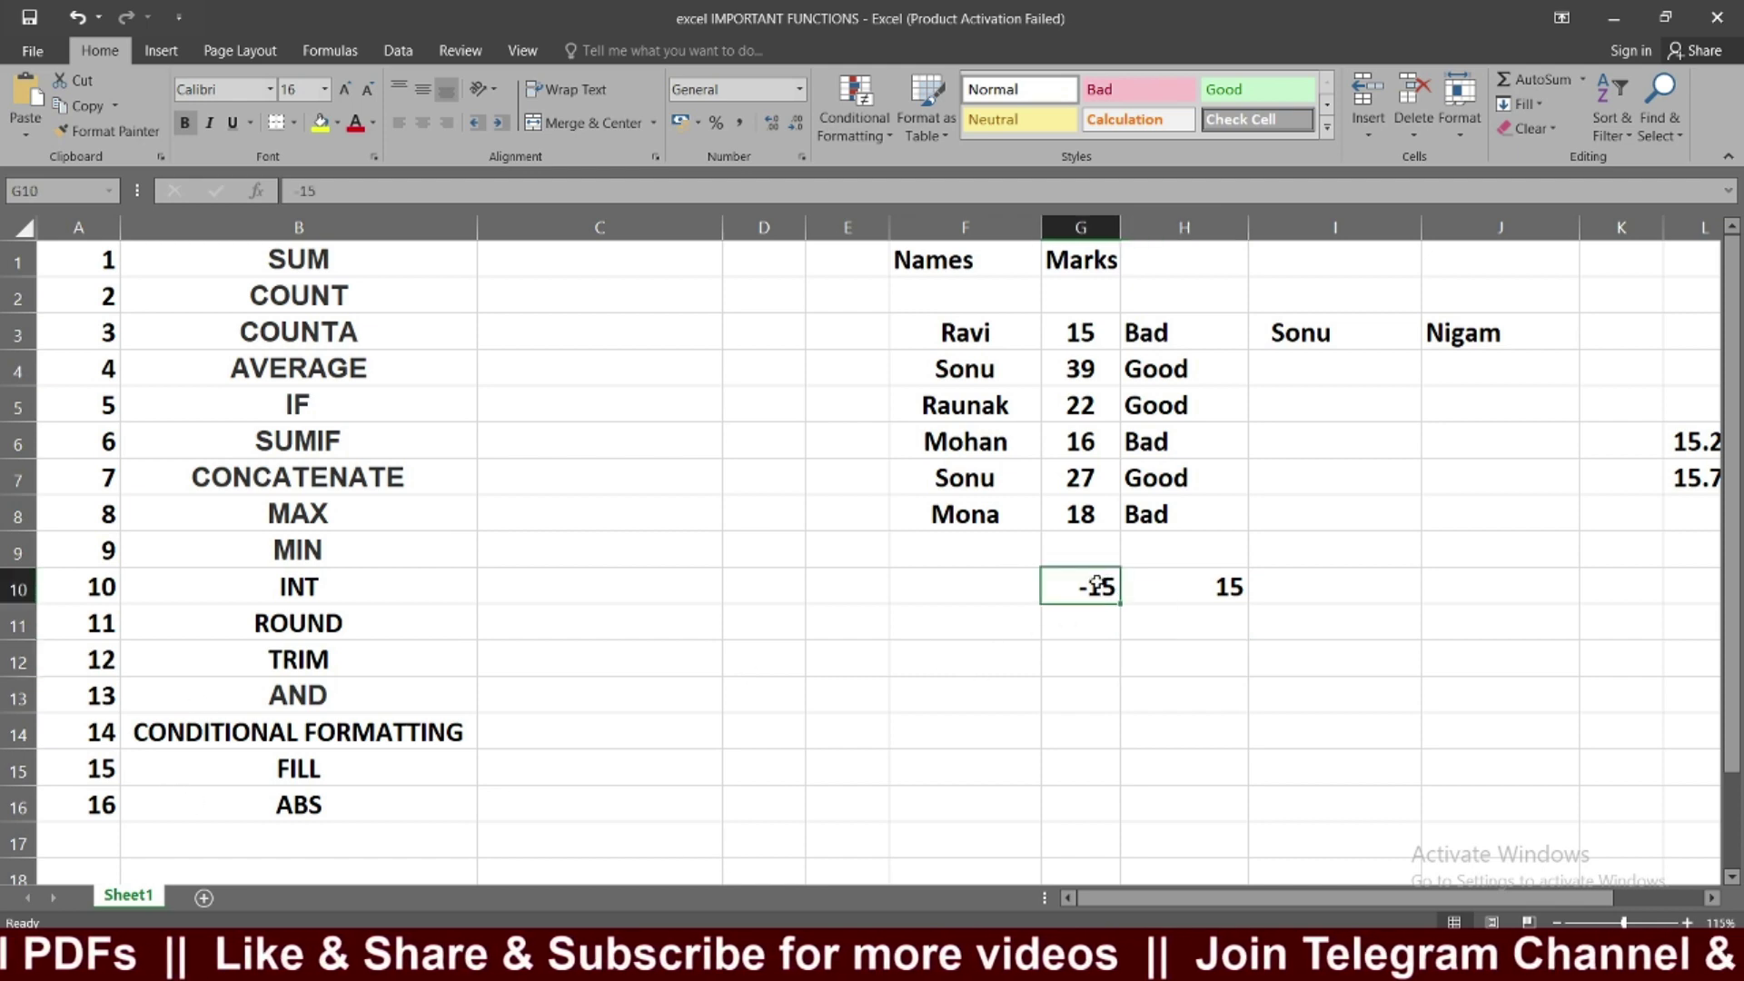
click(970, 671)
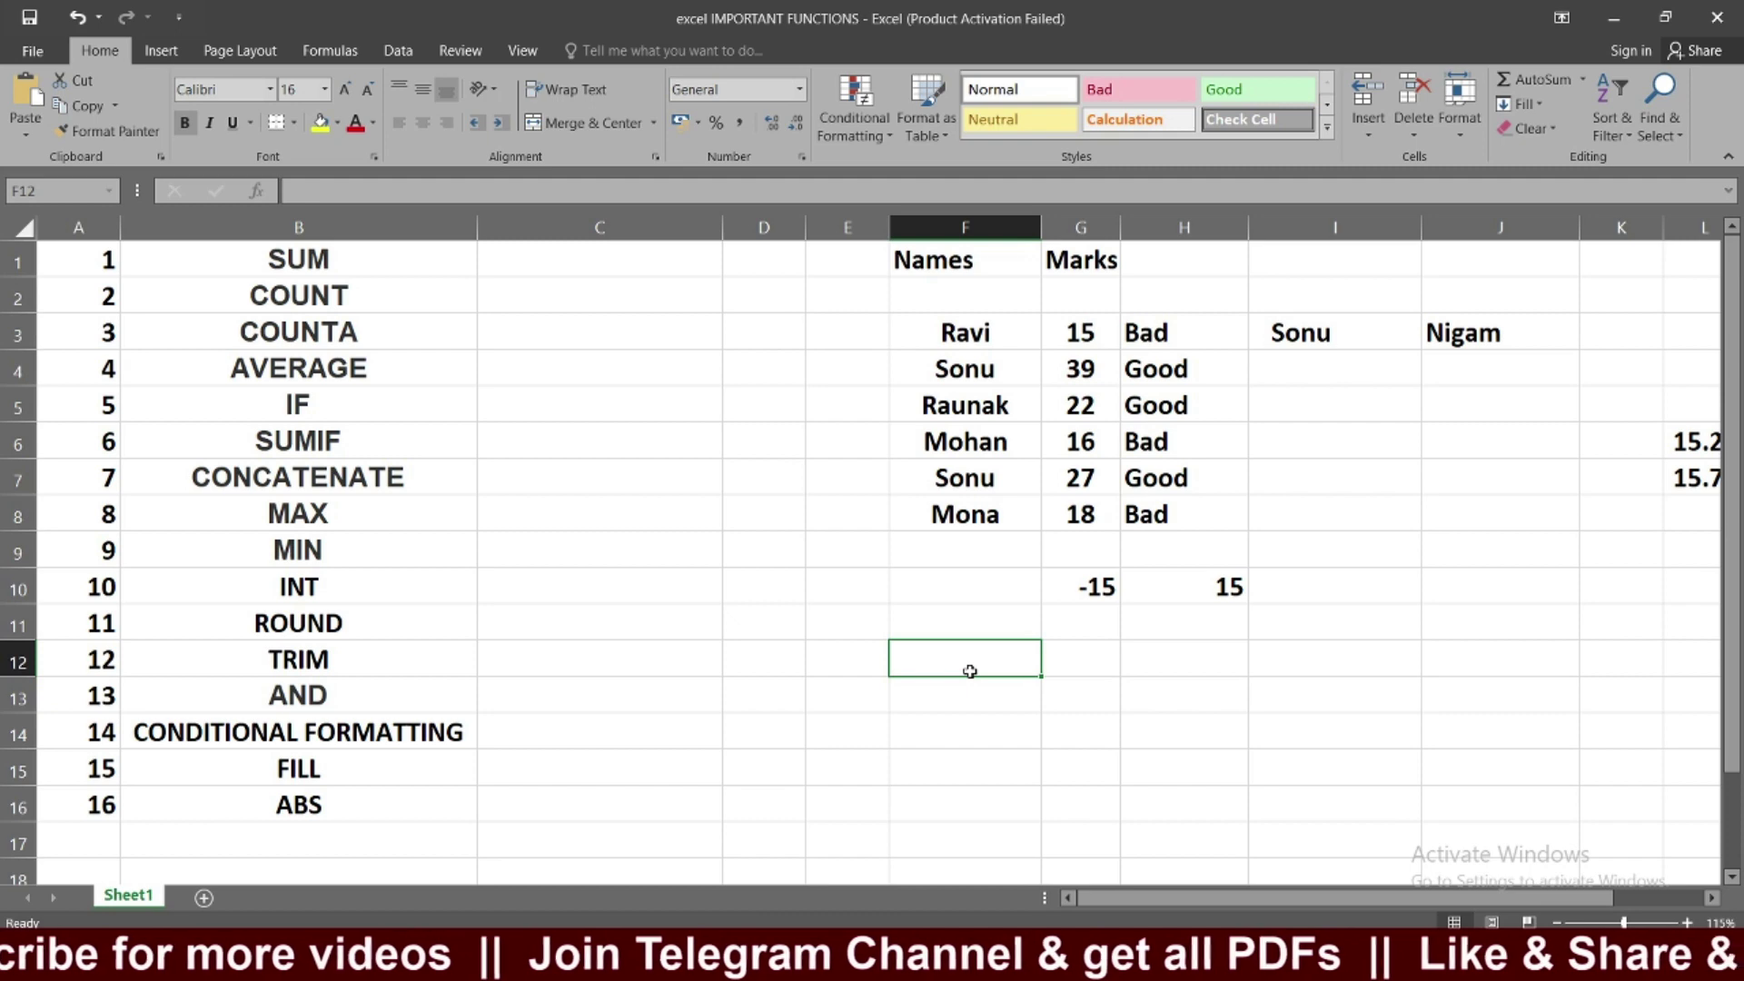
text(=abs)
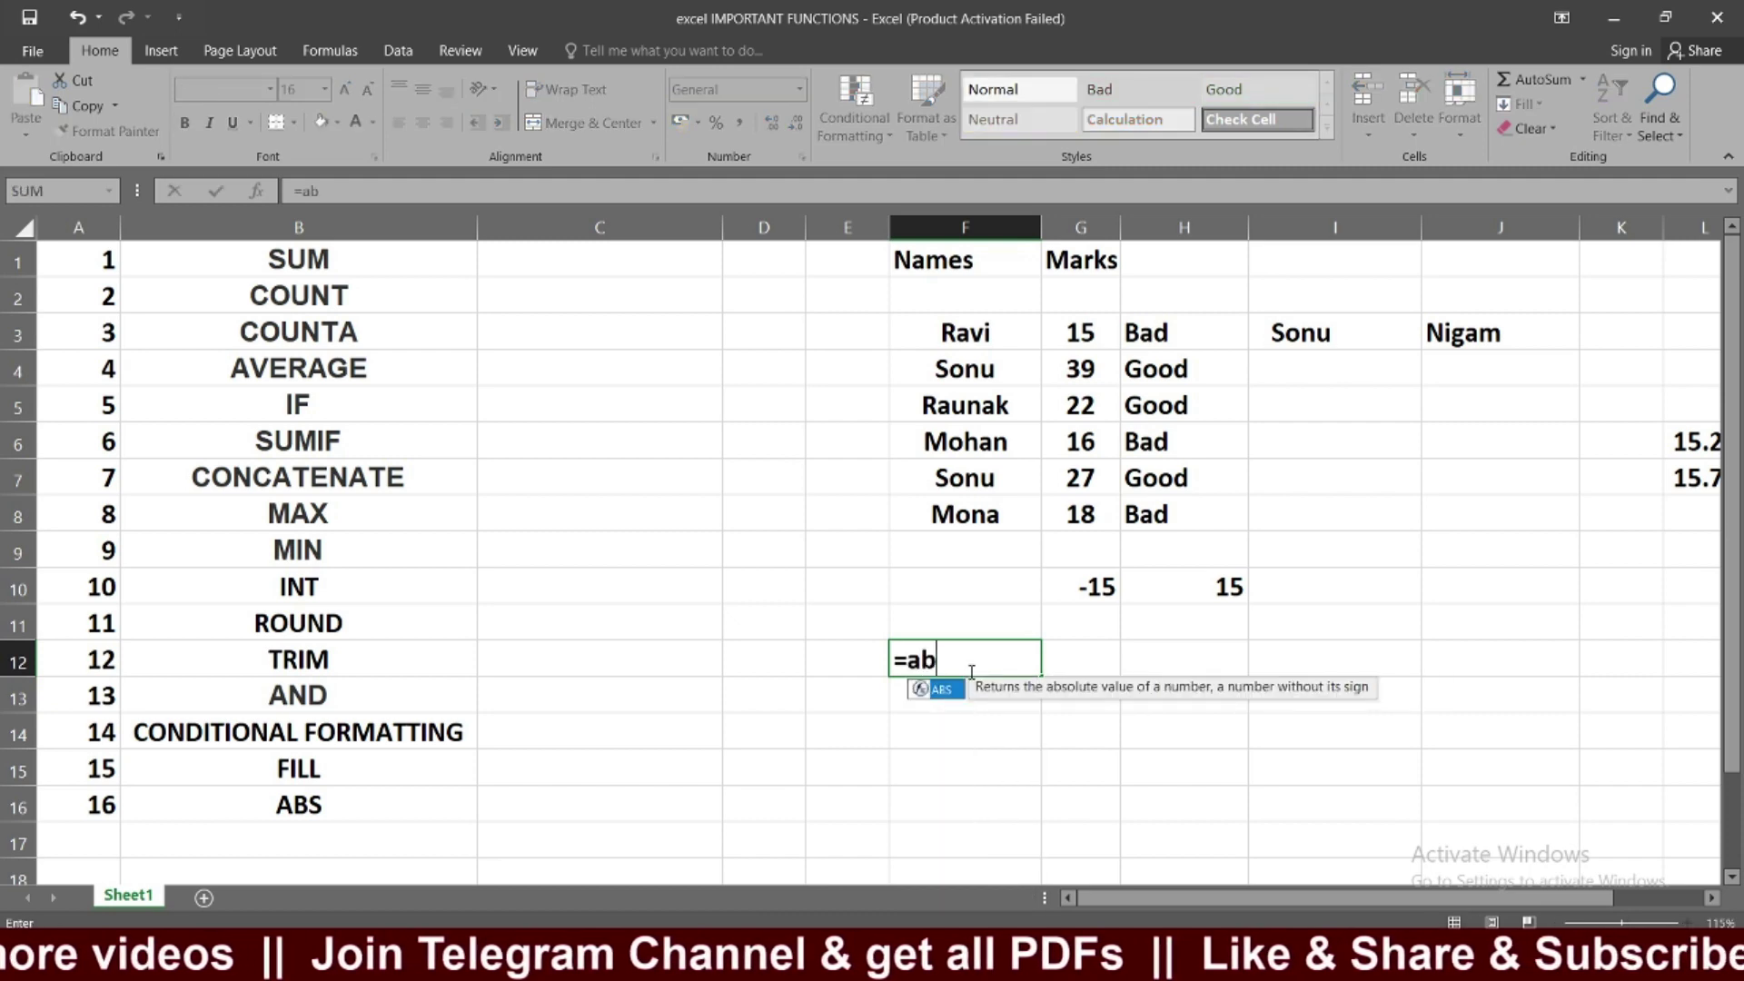
text(()
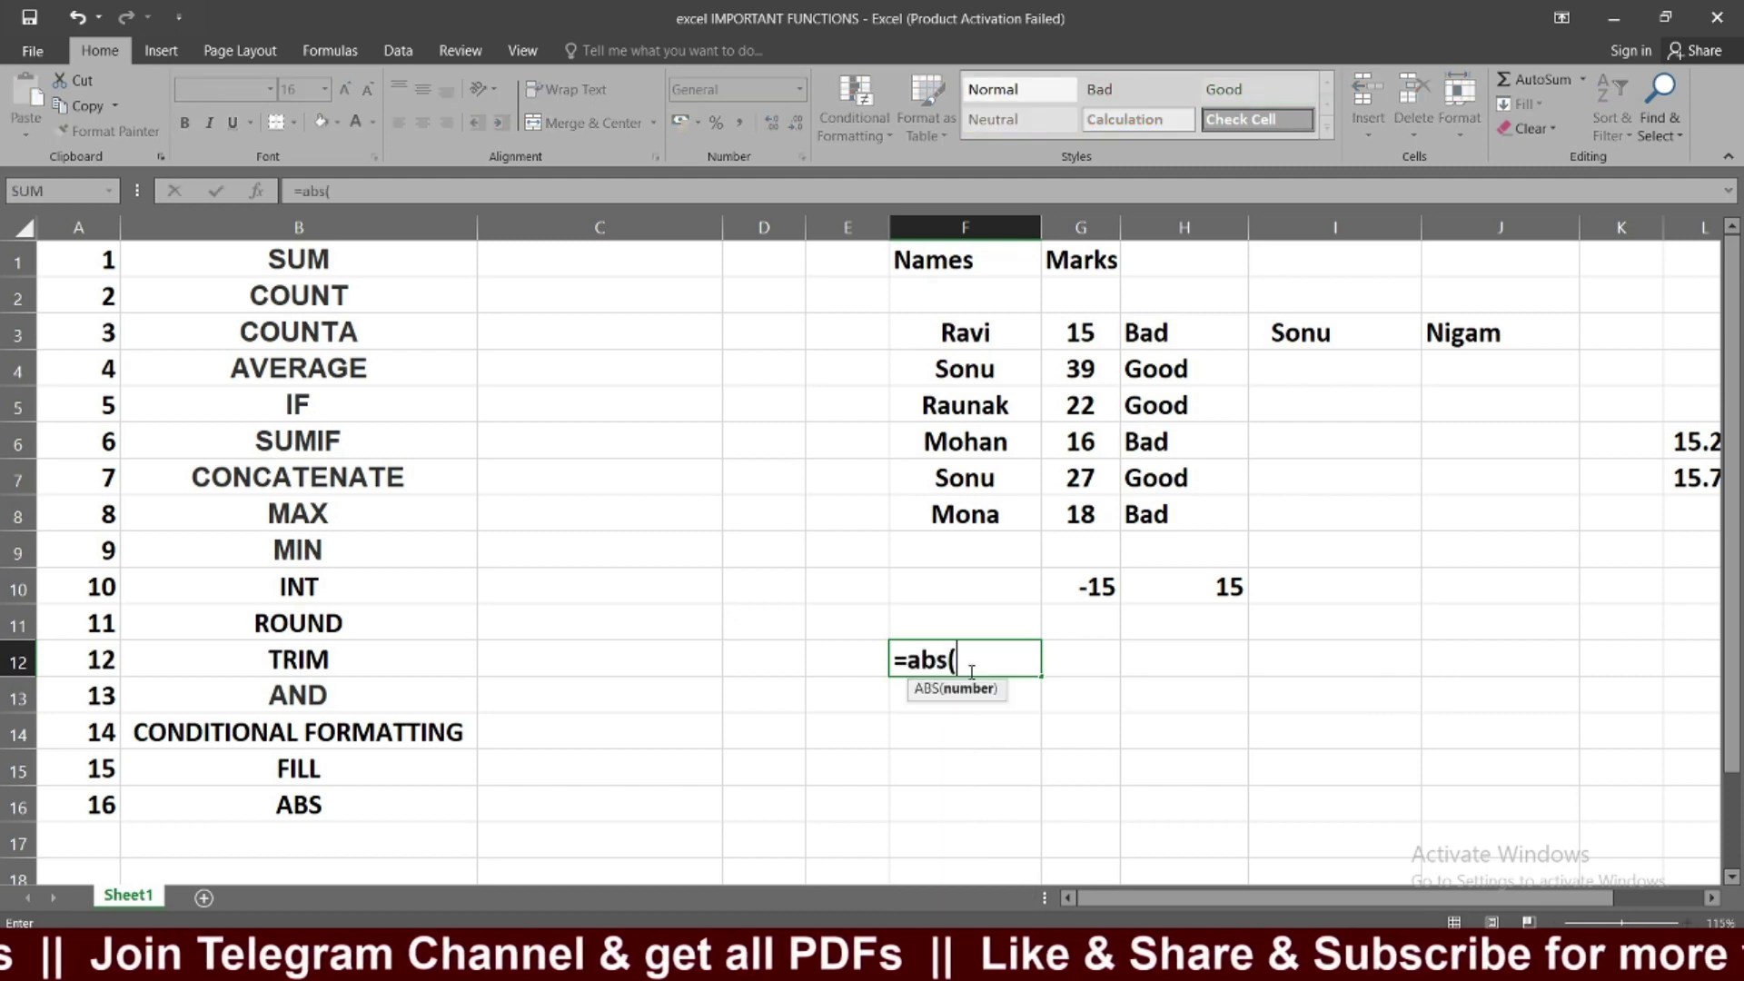
click(1077, 594)
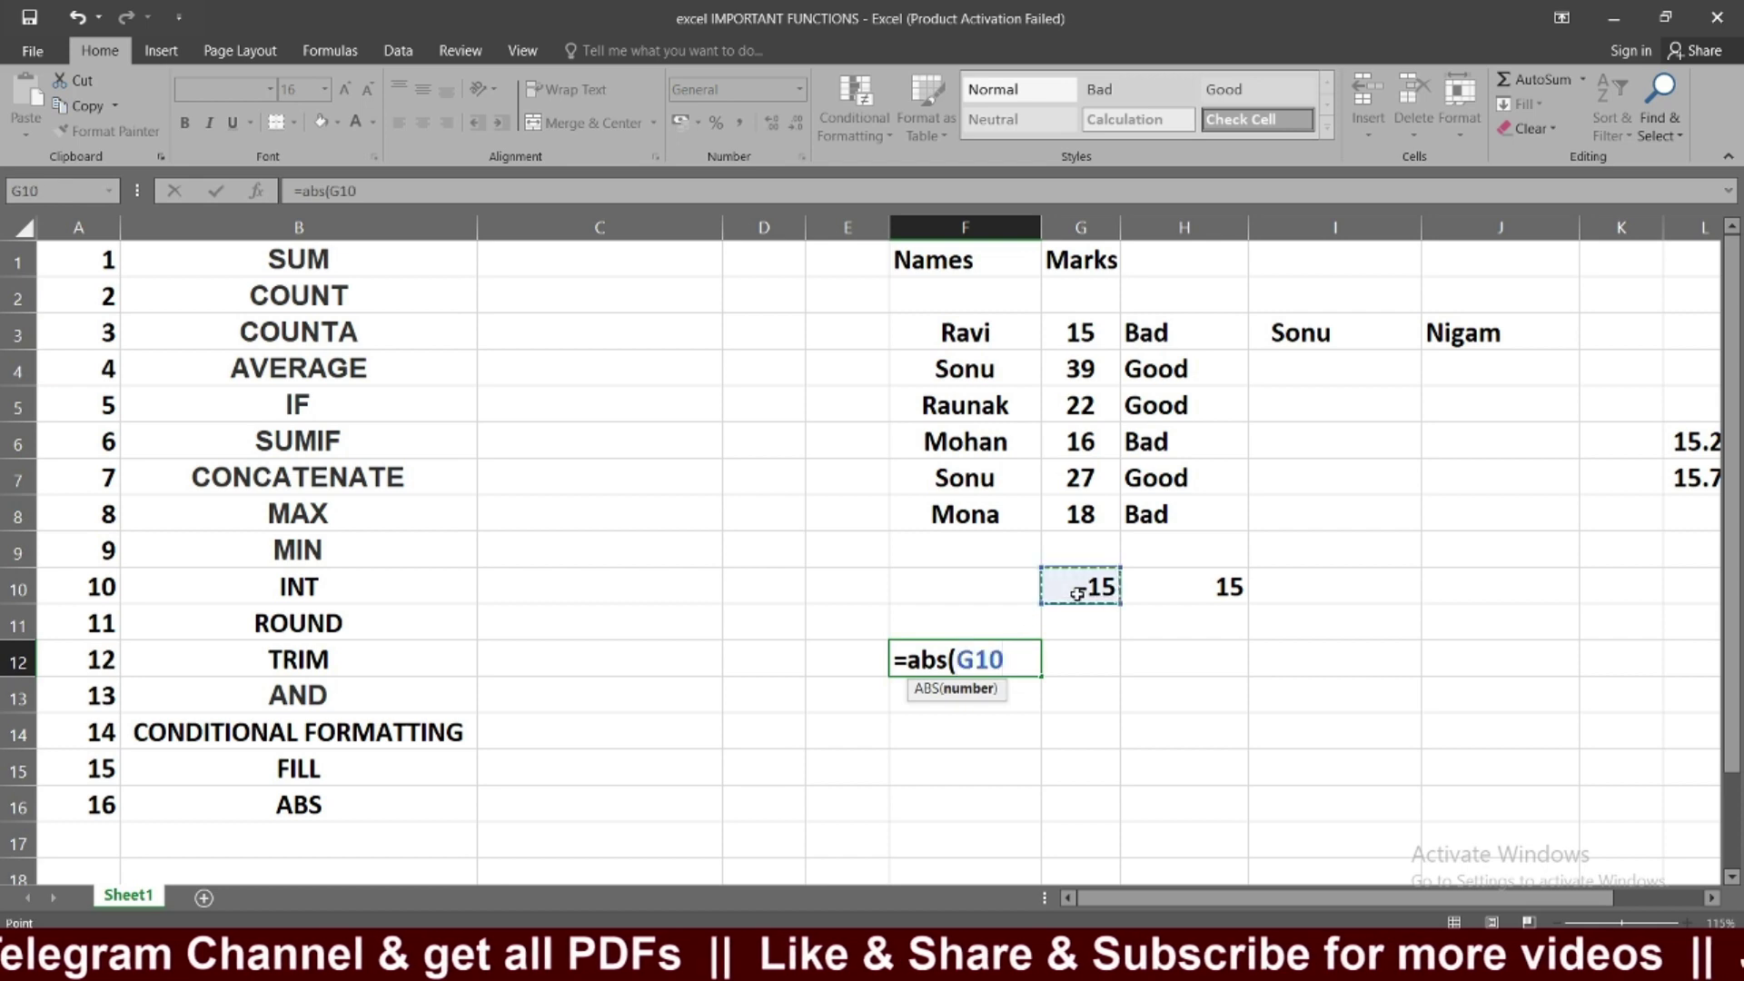
text())
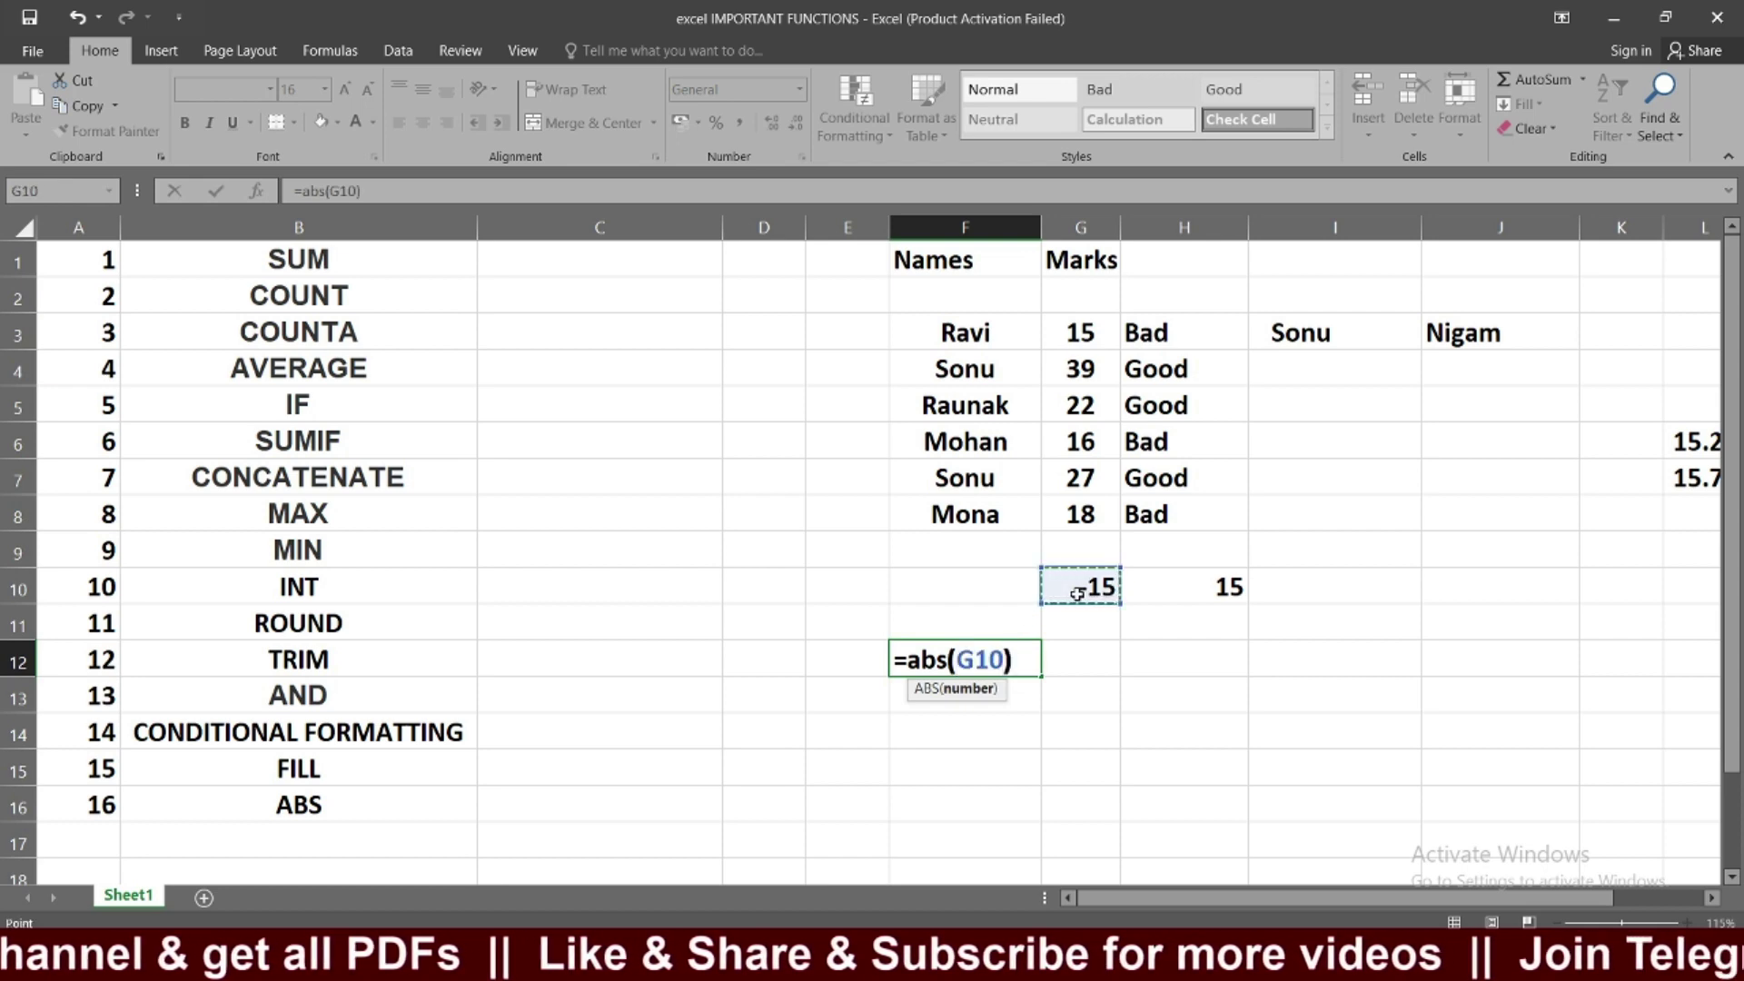
key(Return)
click(1001, 664)
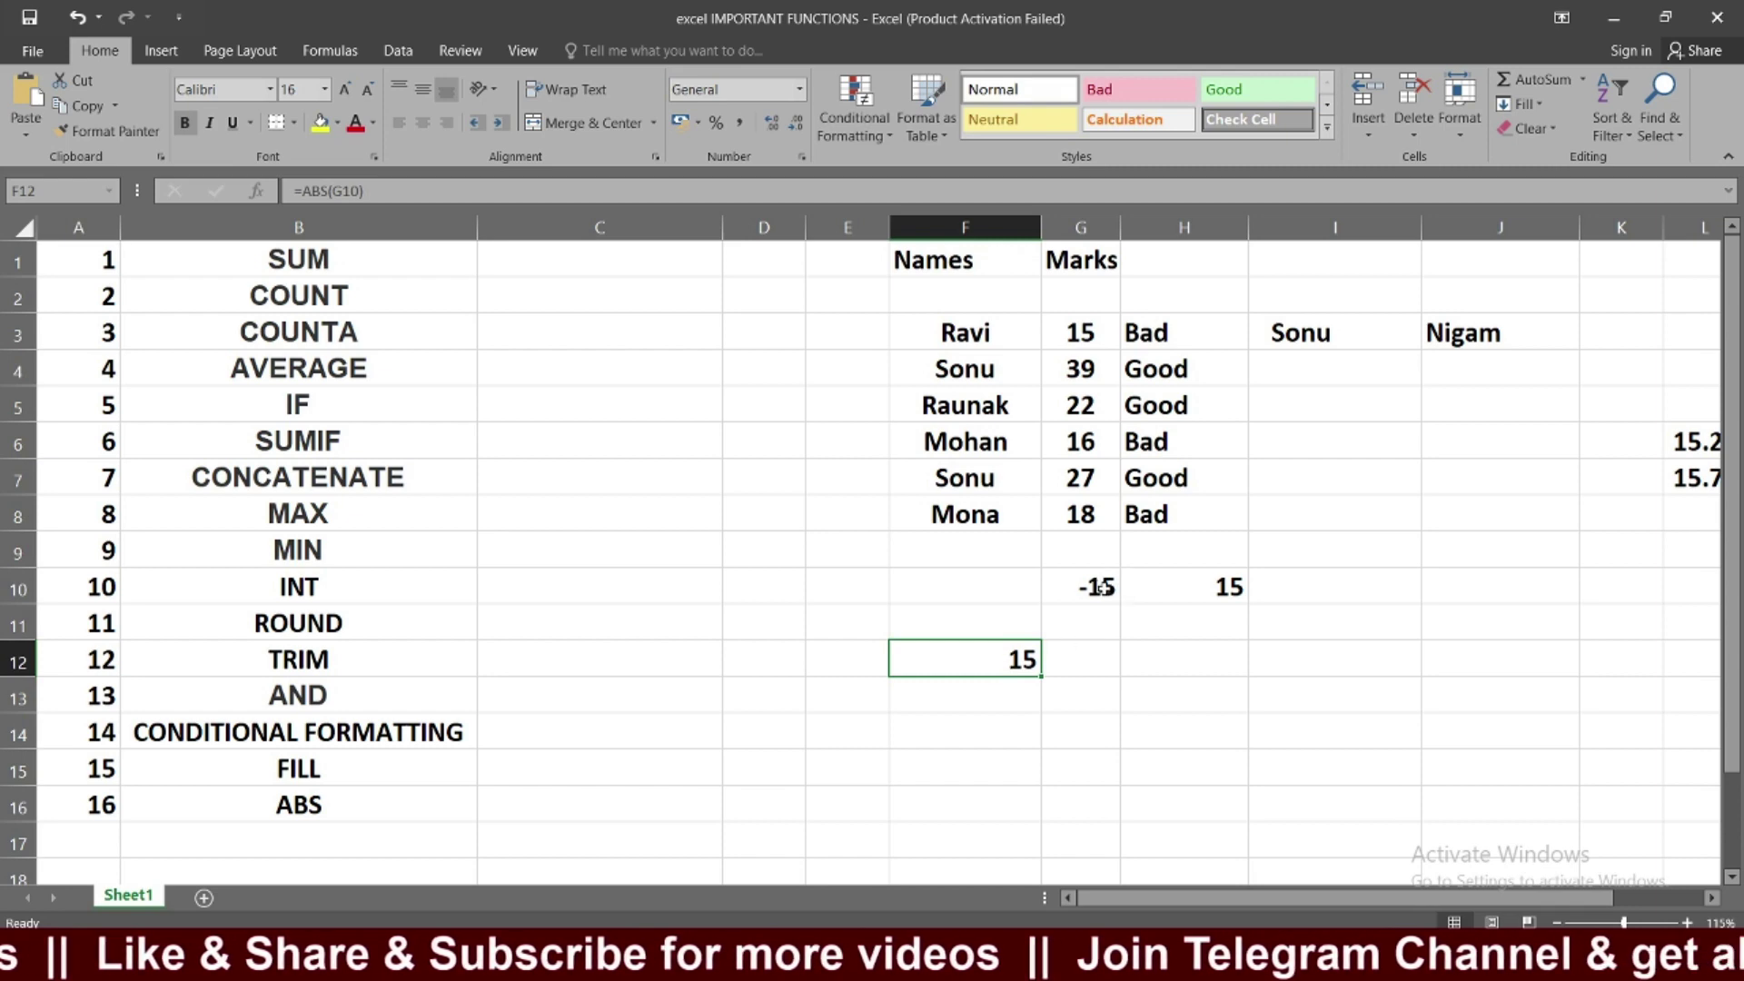
click(963, 683)
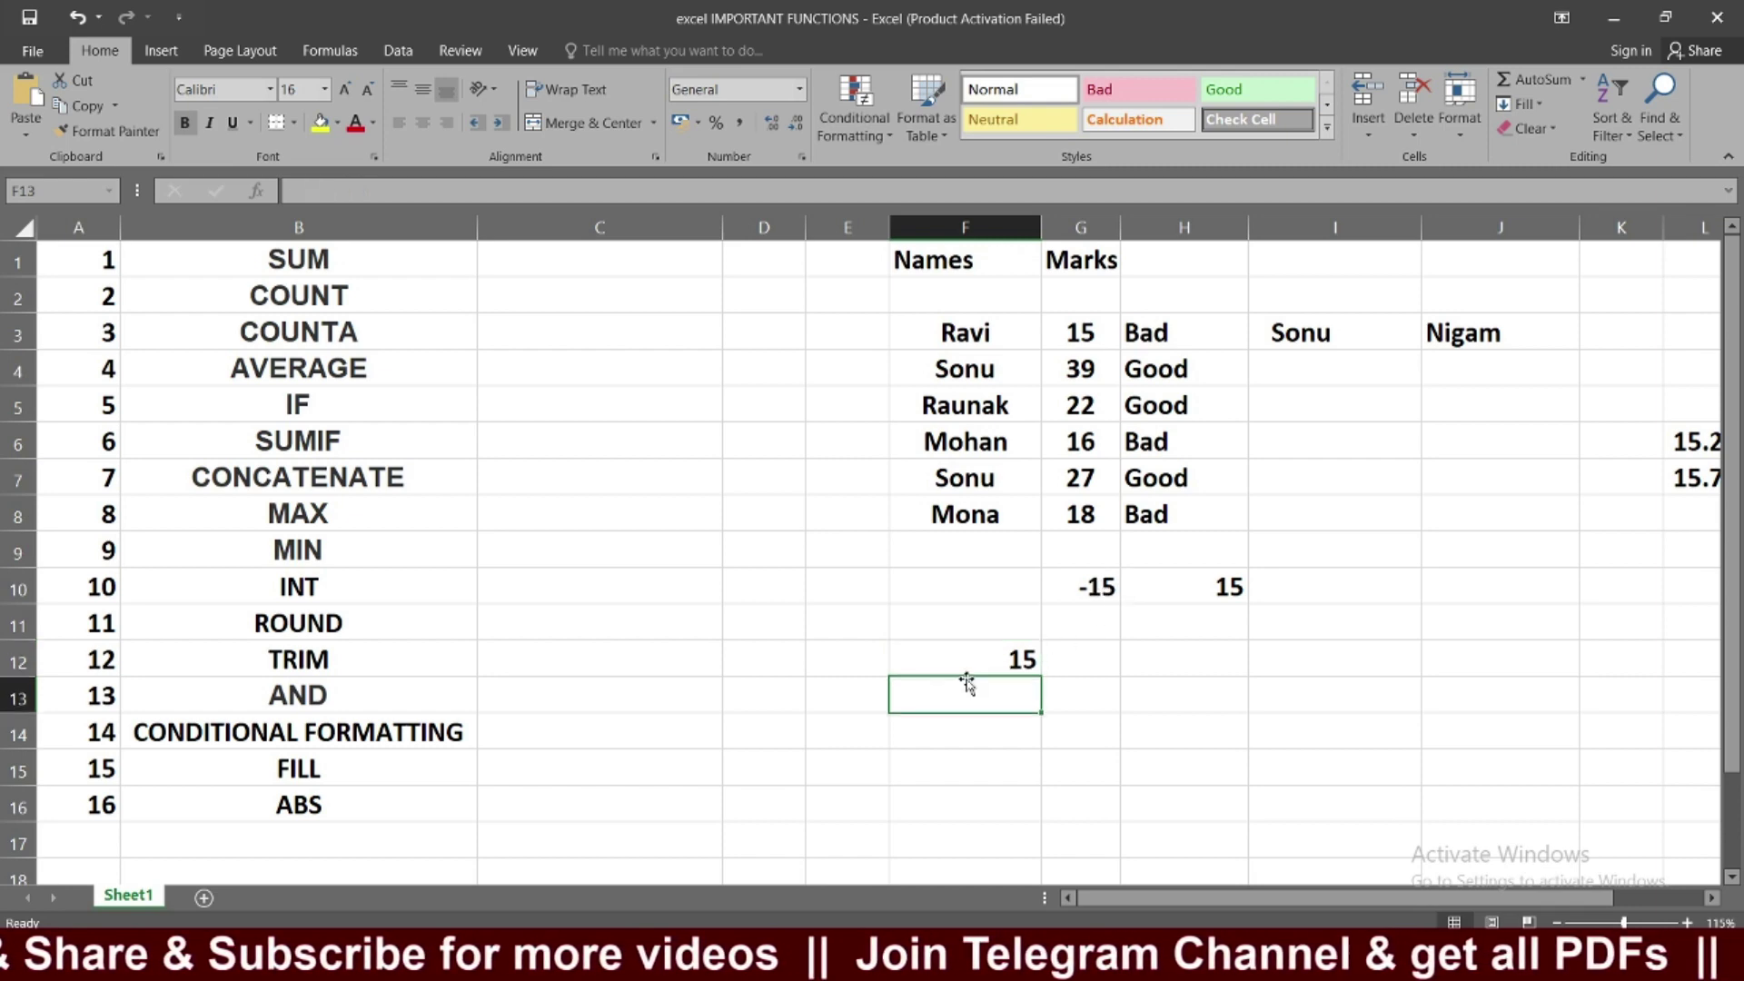
click(969, 657)
Step: Enter =ABS(H10) in F13 and check its cell reference
click(1232, 588)
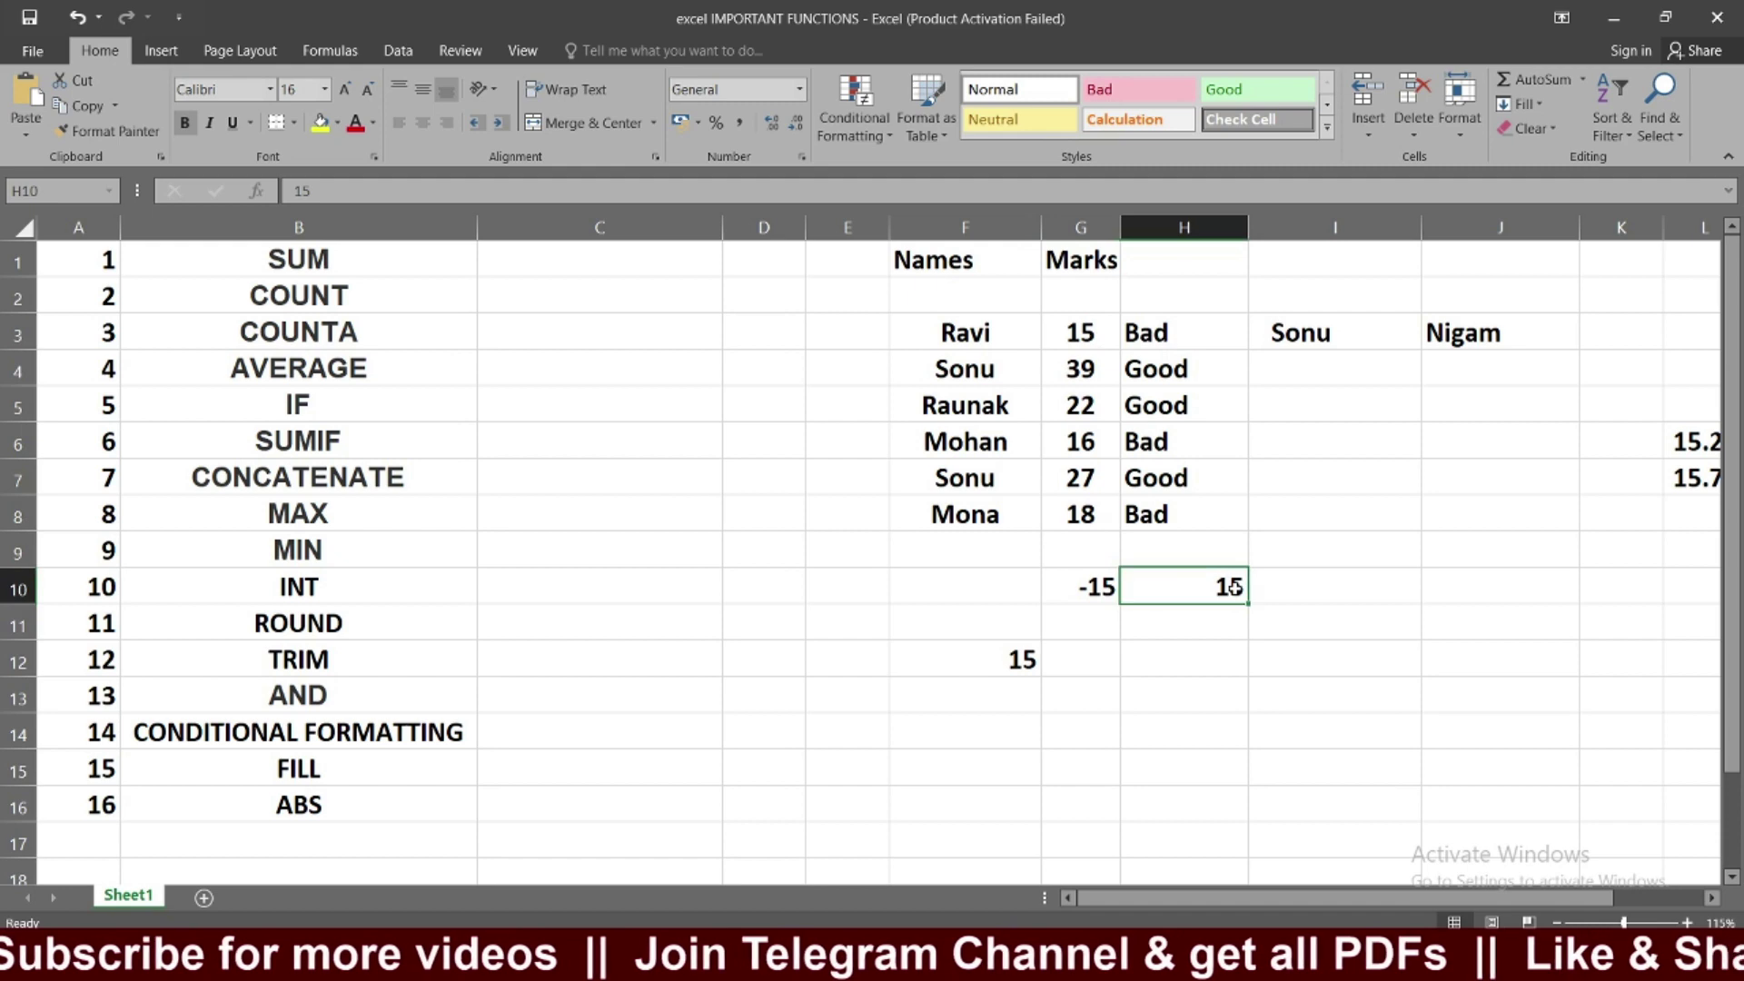
click(1012, 690)
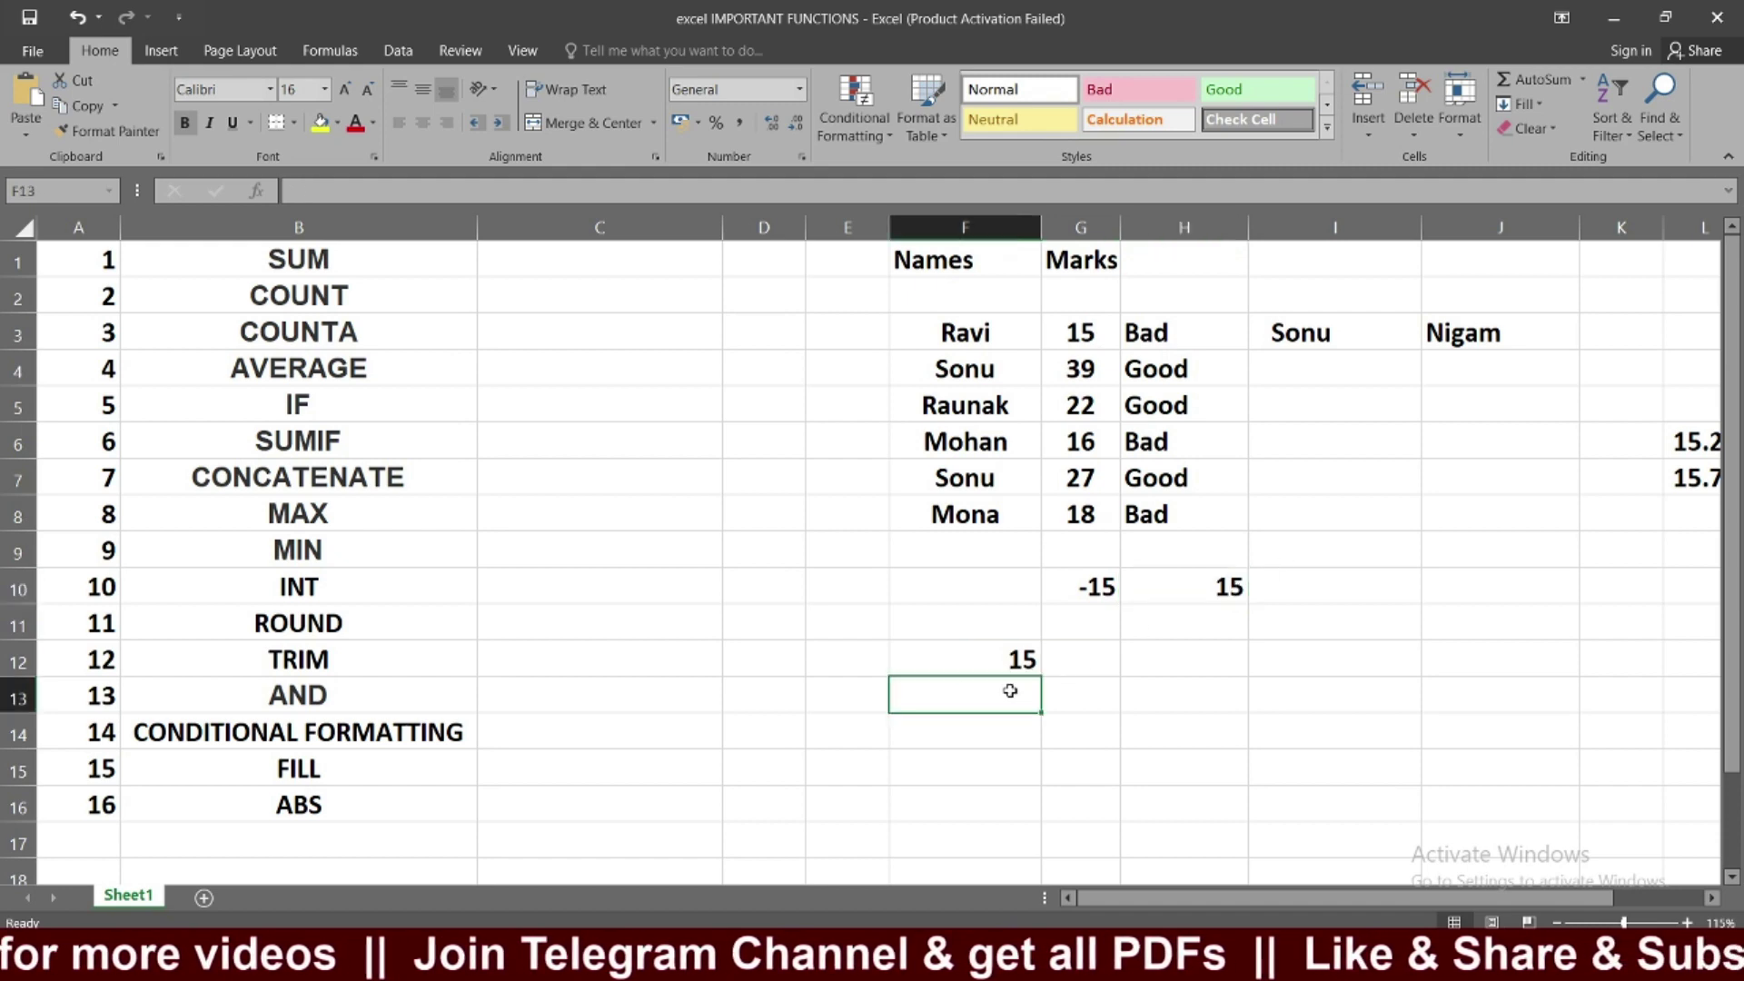
text(=)
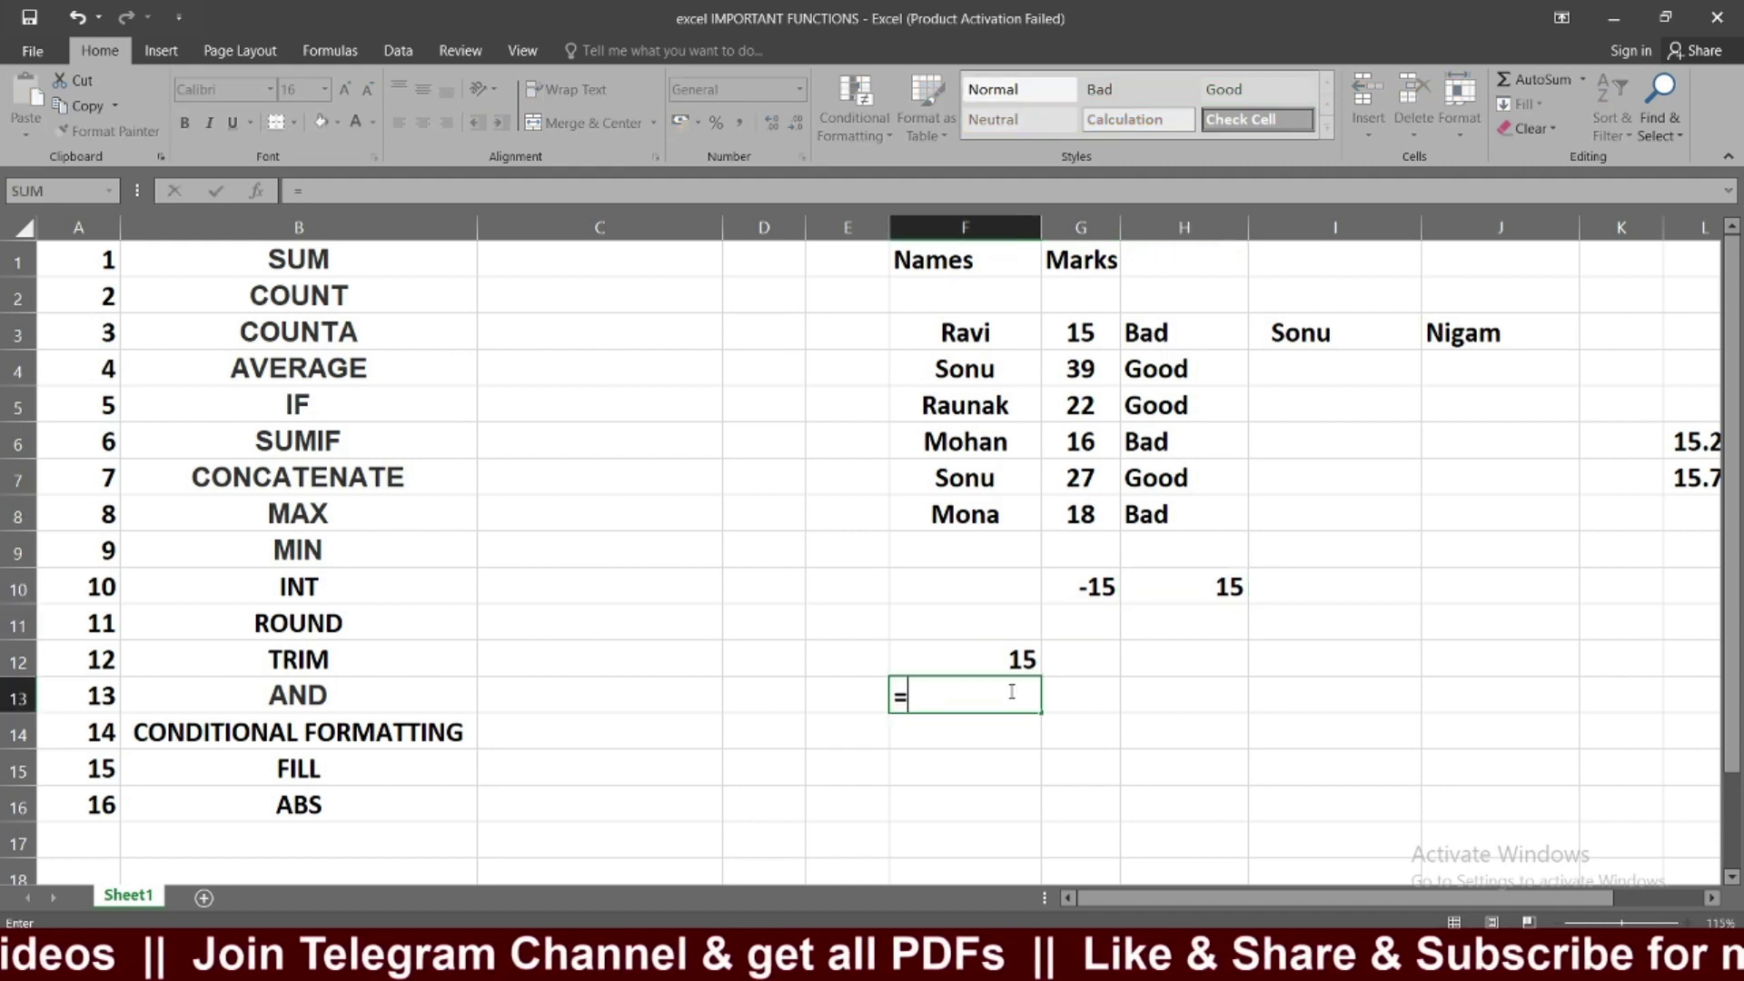
text(abs)
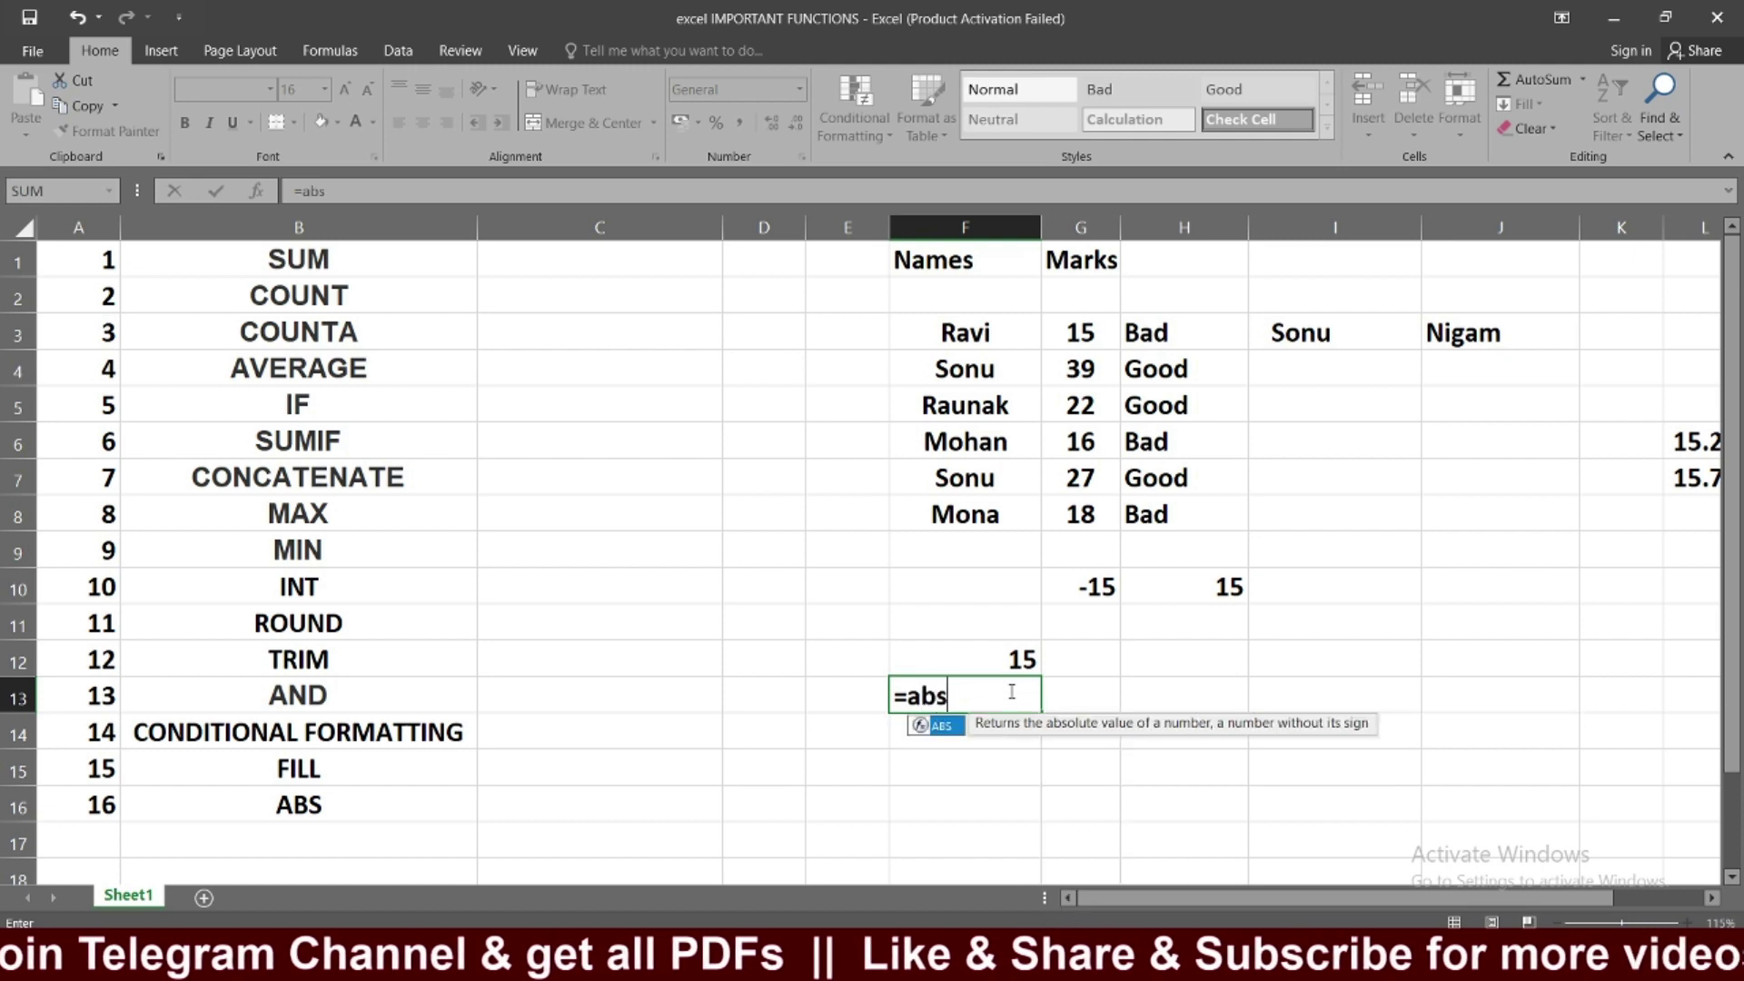
text(()
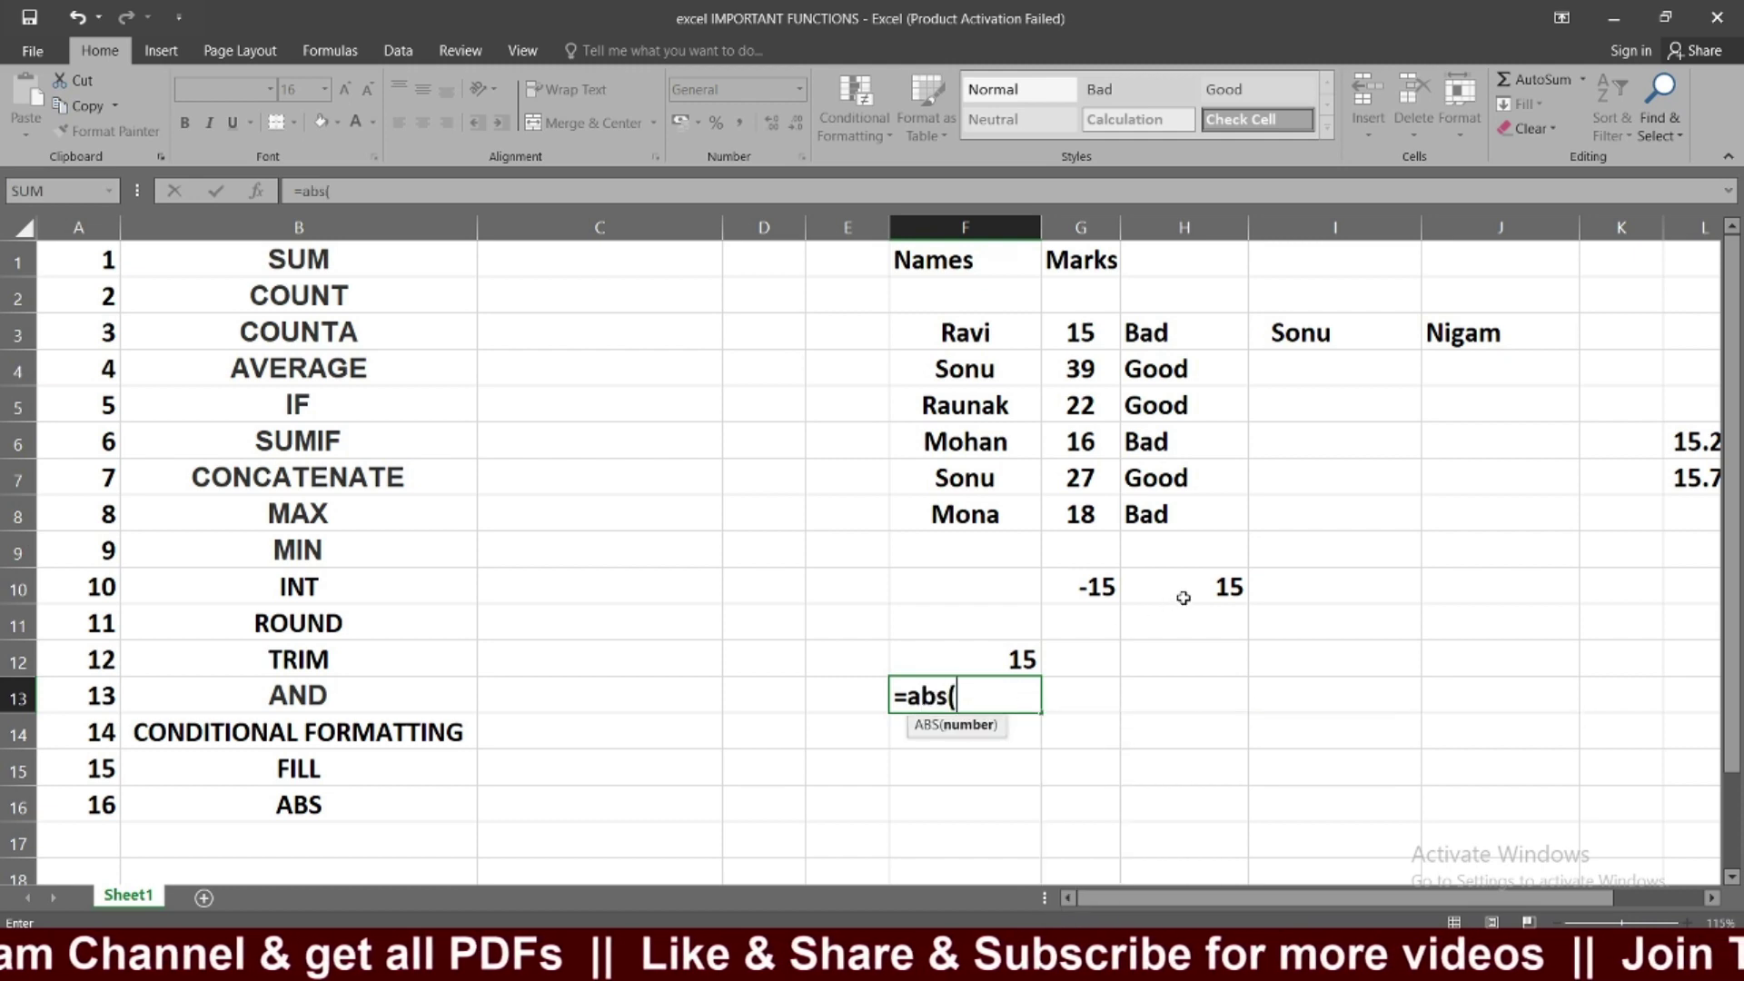
click(1187, 596)
text())
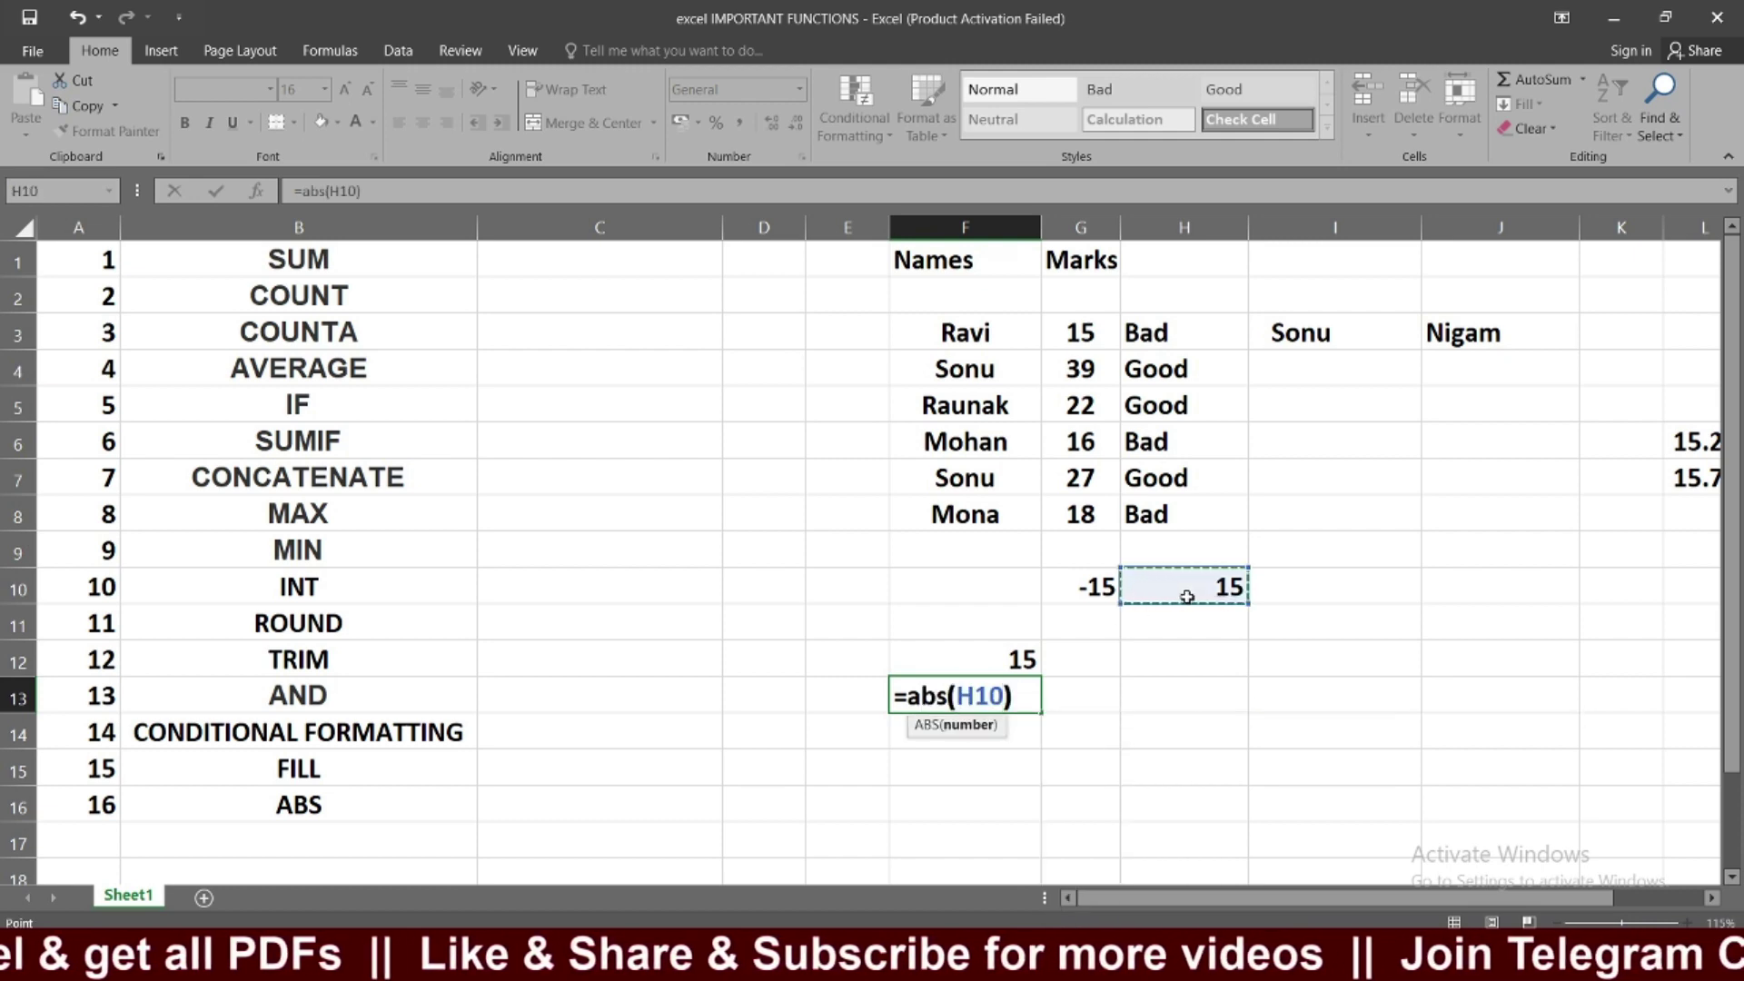
key(Return)
click(1187, 596)
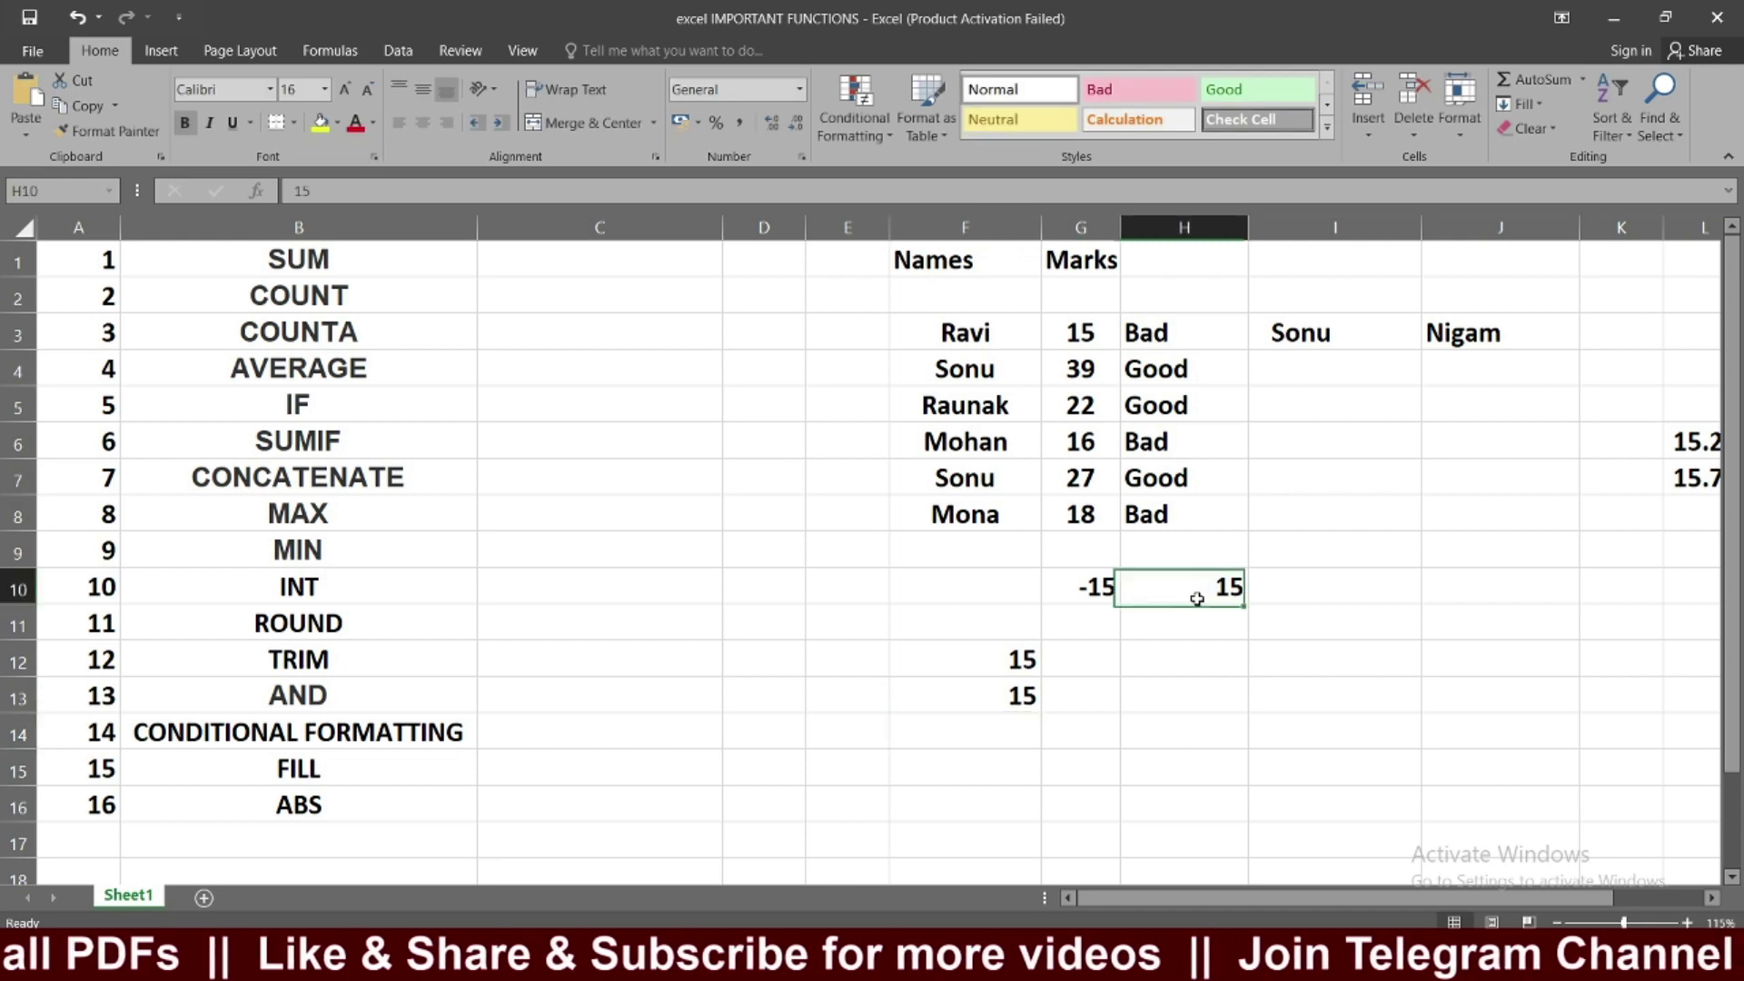
double_click(1026, 701)
click(1106, 692)
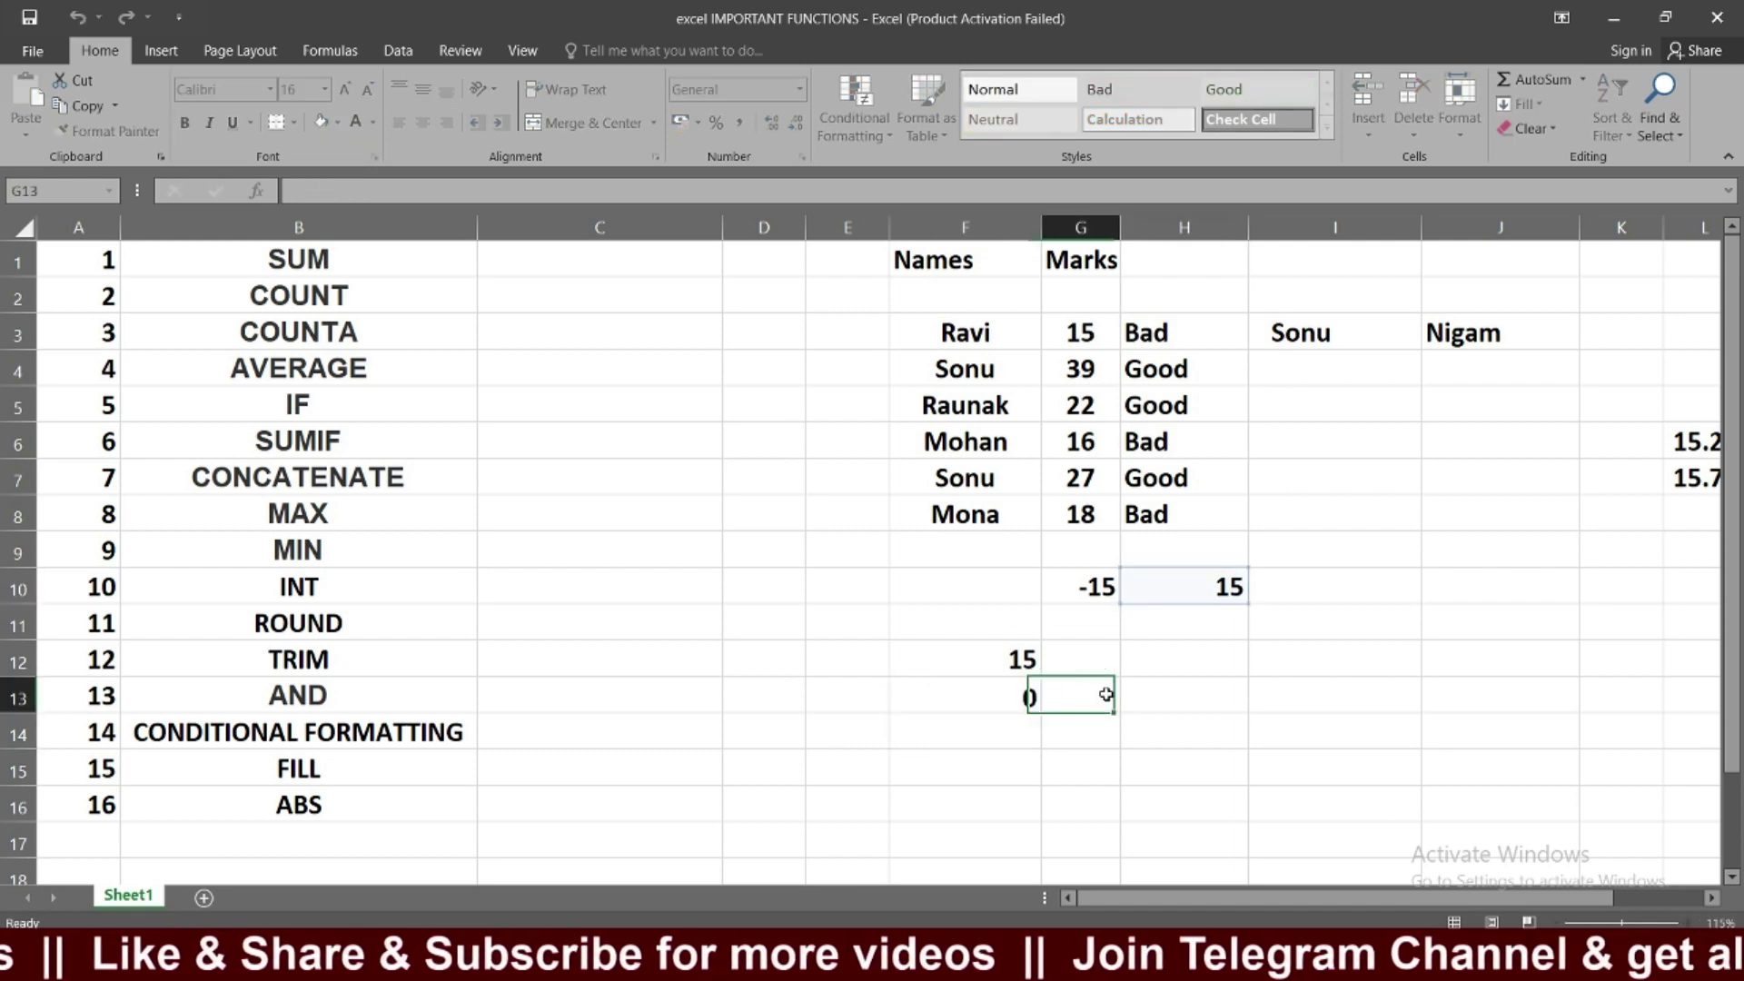
Step: Review F12's ABS formula and select the ABS heading in the function list
click(1085, 588)
click(1018, 624)
click(1023, 663)
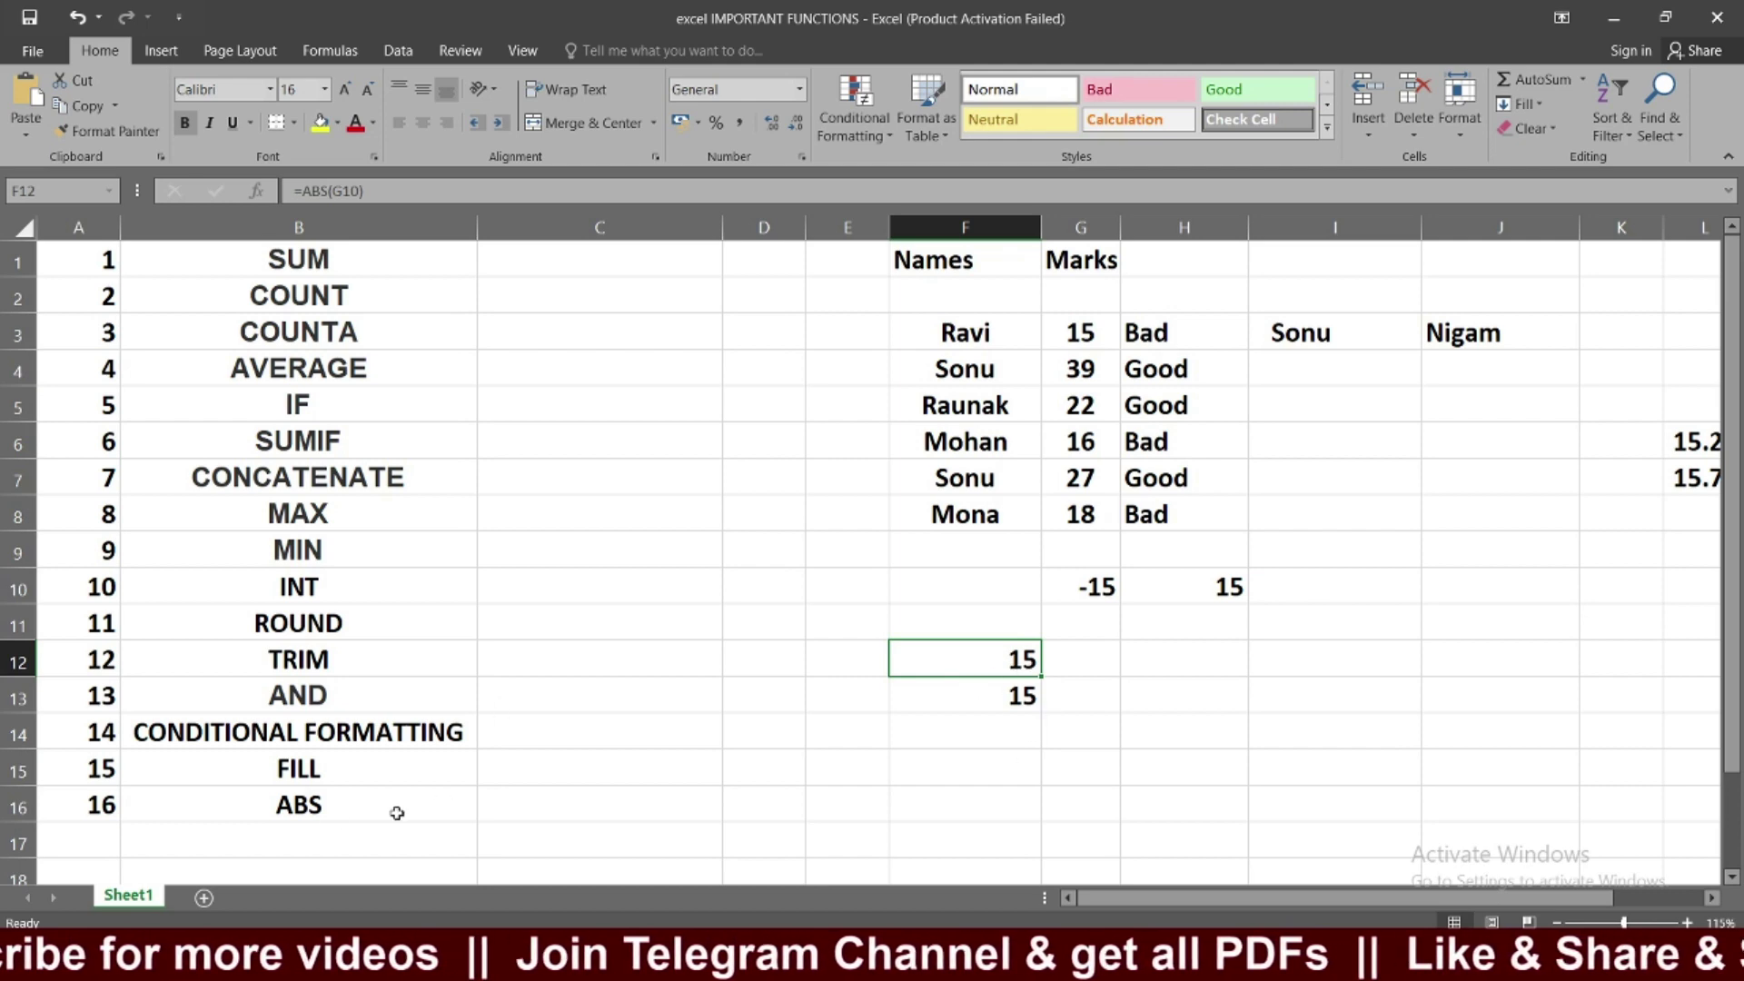
scroll(311, 815, right, 1)
scroll(308, 814, right, 10)
scroll(307, 813, right, 10)
scroll(304, 811, right, 10)
scroll(313, 799, left, 1)
click(318, 772)
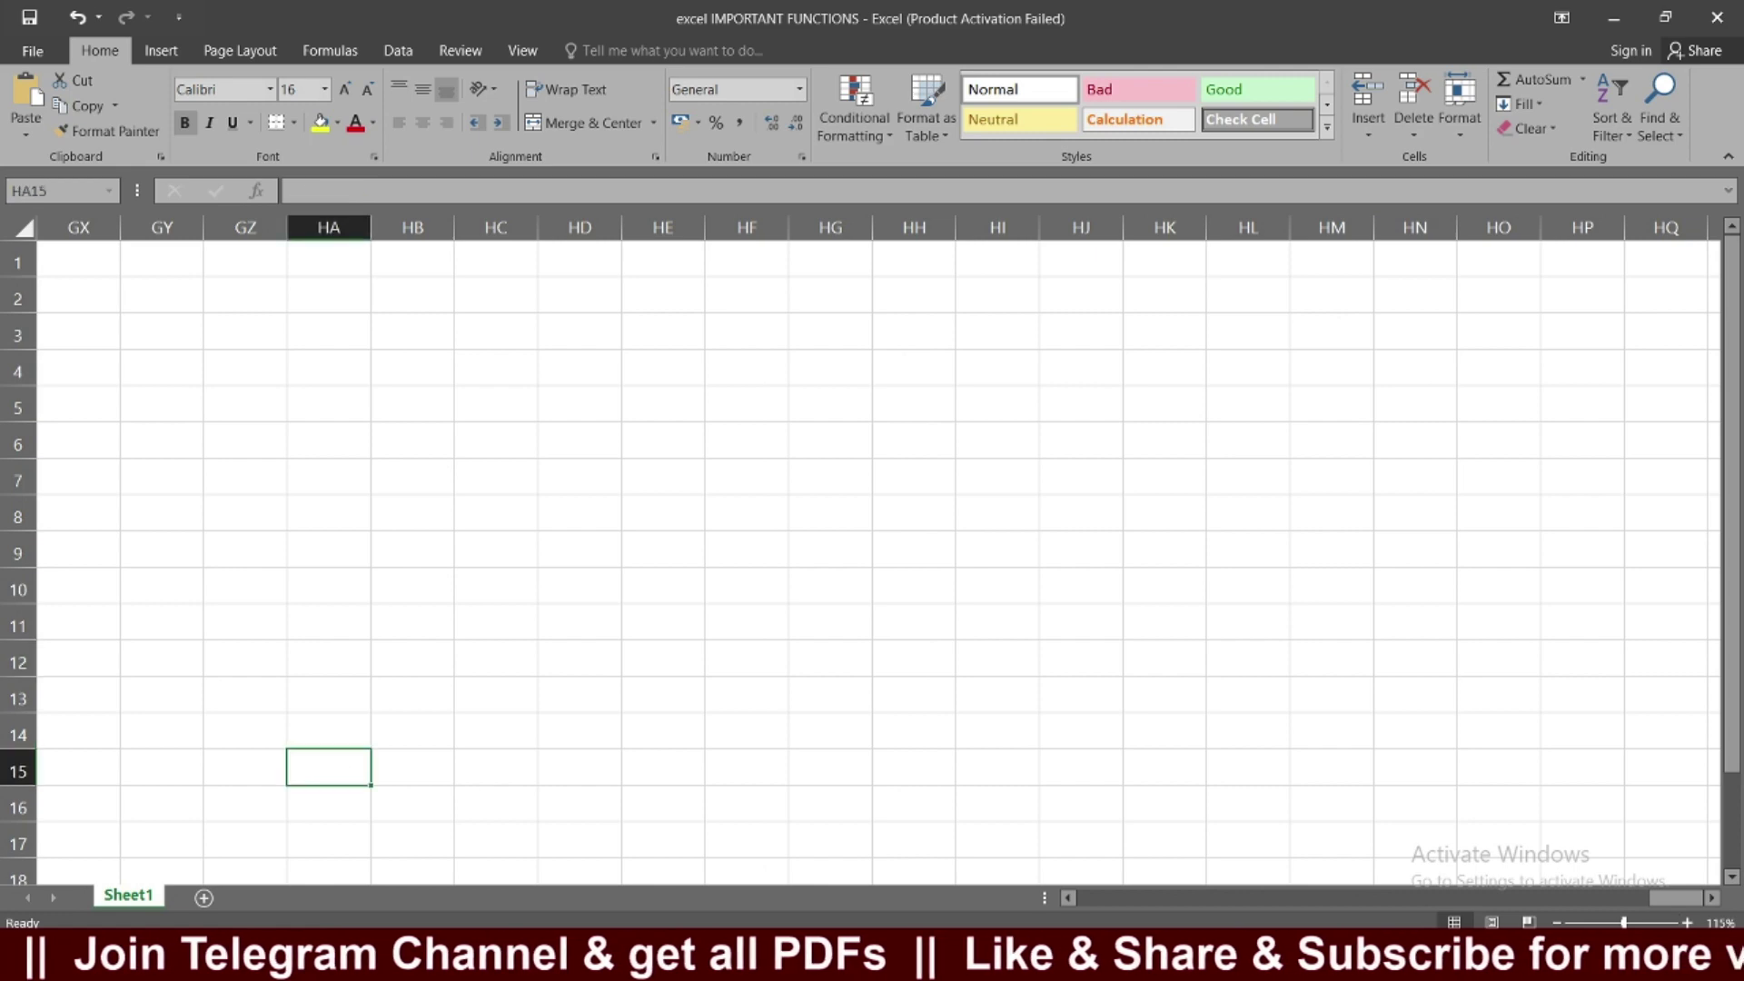
drag(1680, 900, 1089, 897)
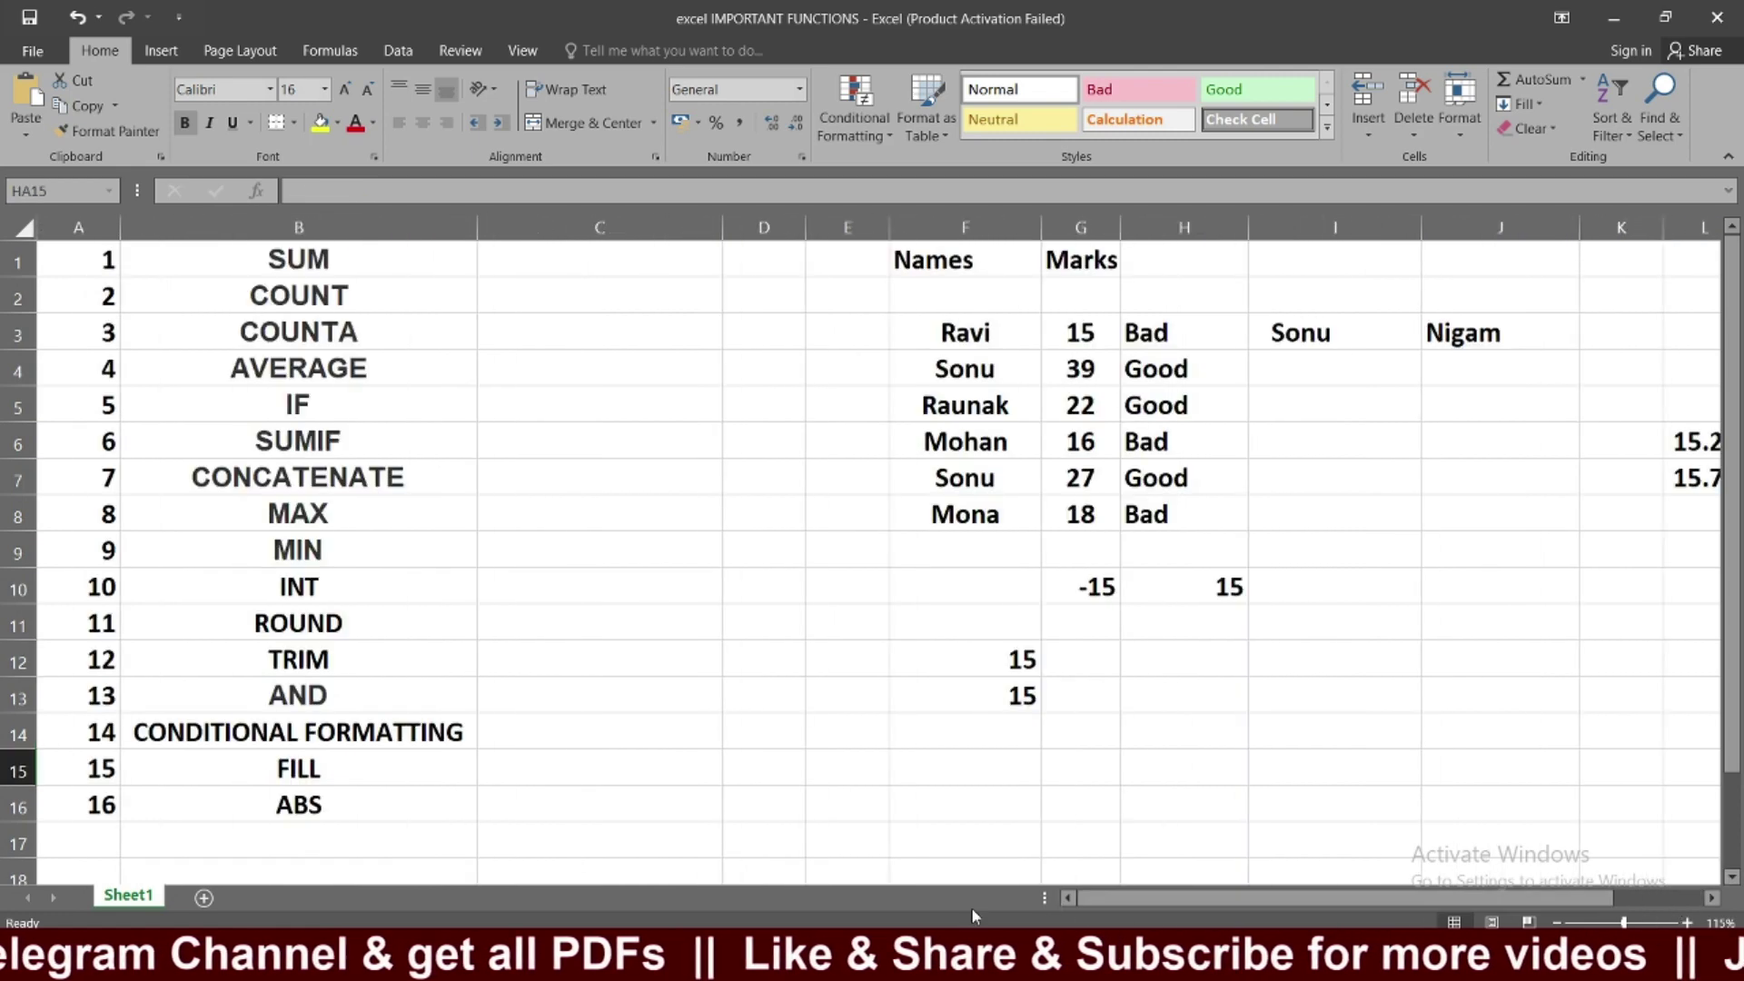
click(346, 801)
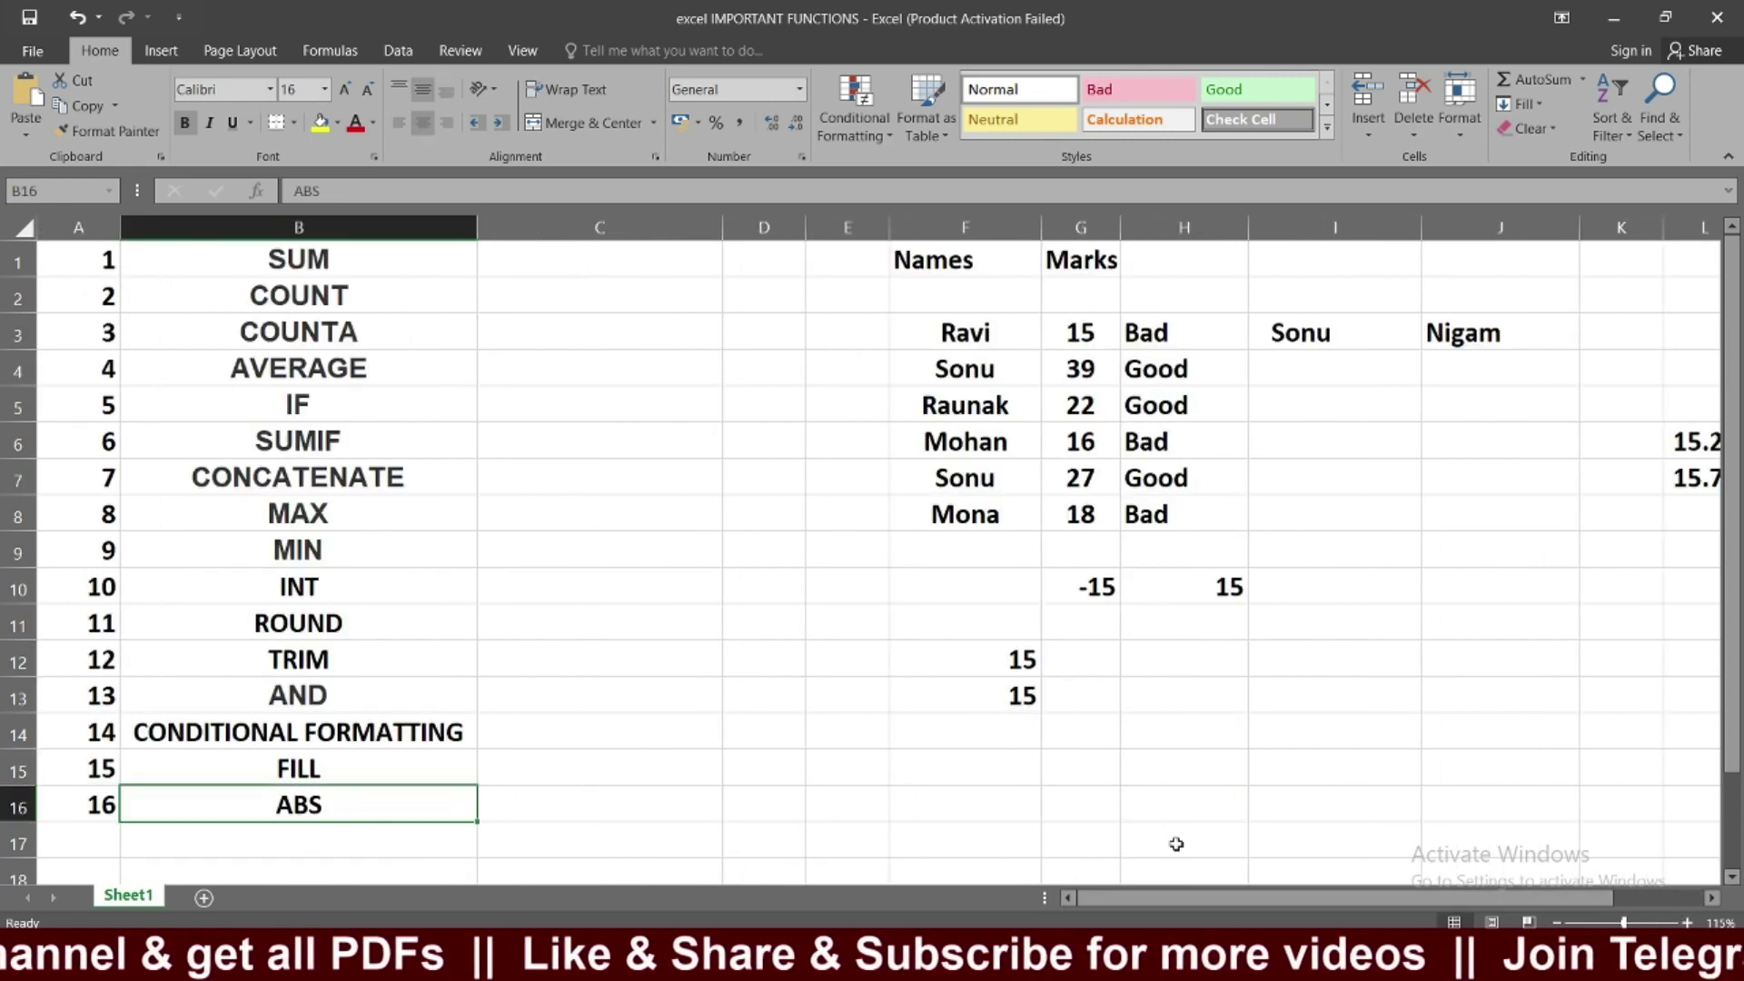